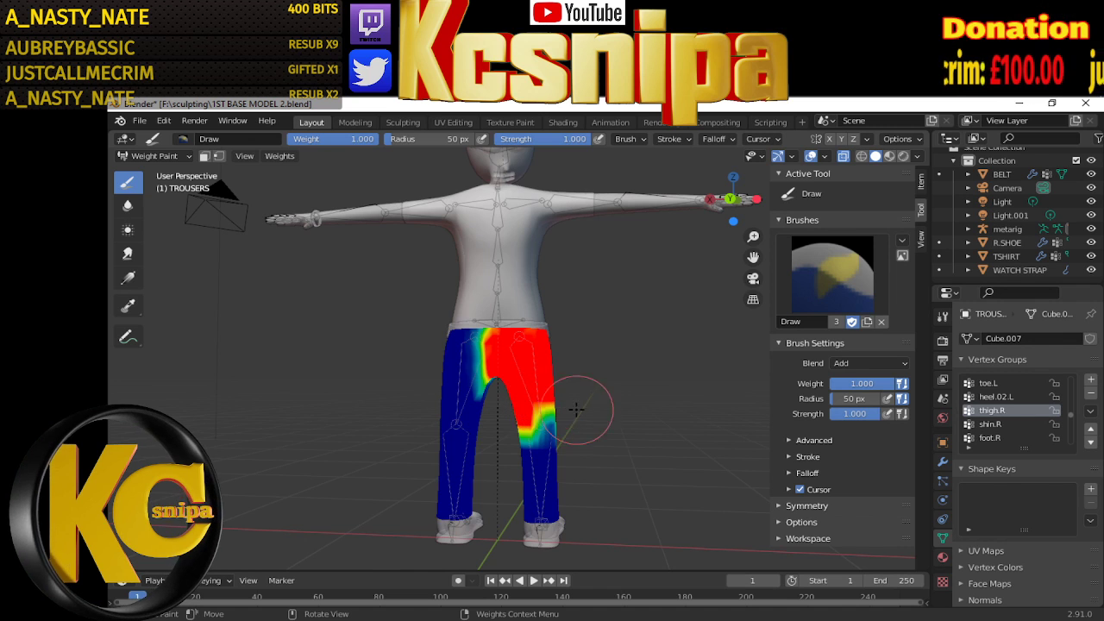
# Paint the right thigh fully red for thigh.R, then select the shin.R vertex group
pyautogui.moveTo(572, 406); pyautogui.dragTo(479, 412, button='middle')
pyautogui.moveTo(523, 412); pyautogui.dragTo(549, 408)
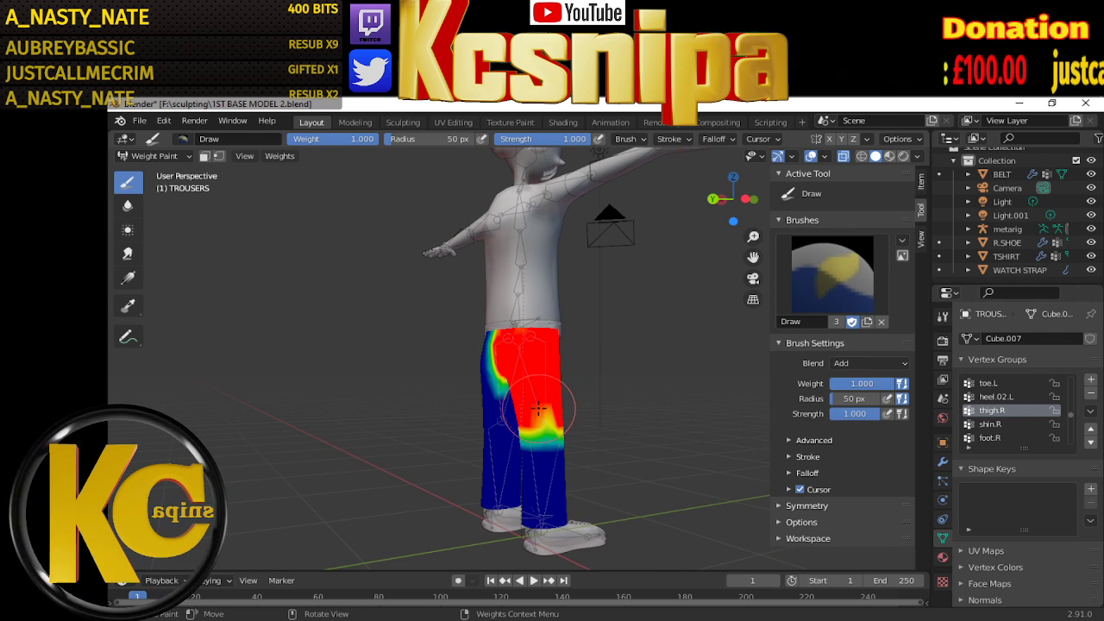
pyautogui.moveTo(545, 408); pyautogui.dragTo(507, 391, button='middle')
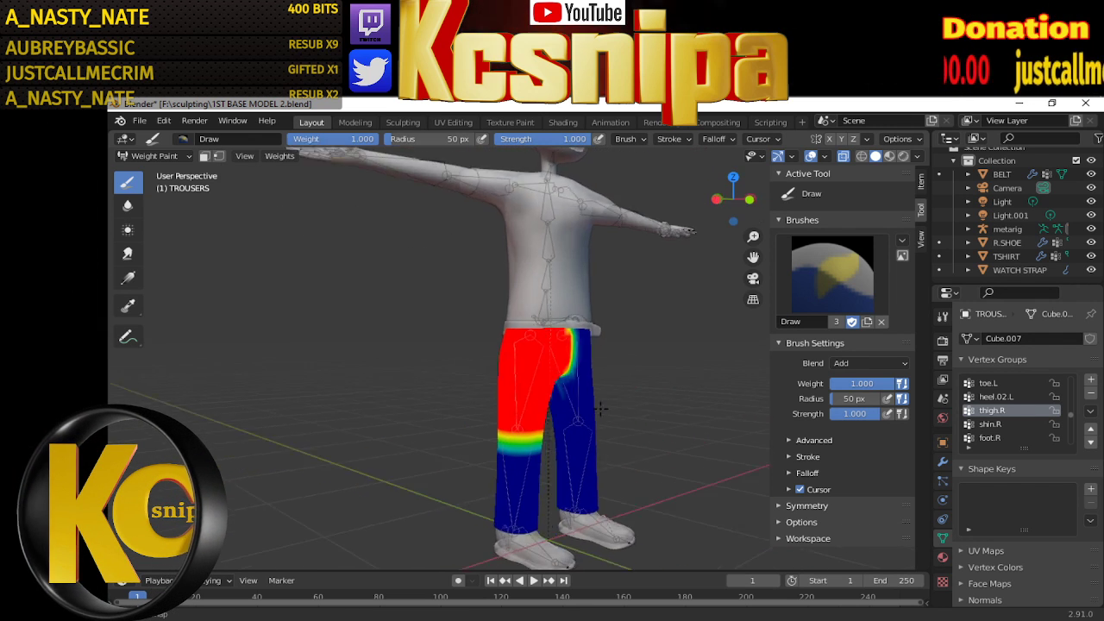
pyautogui.moveTo(507, 391); pyautogui.dragTo(520, 384)
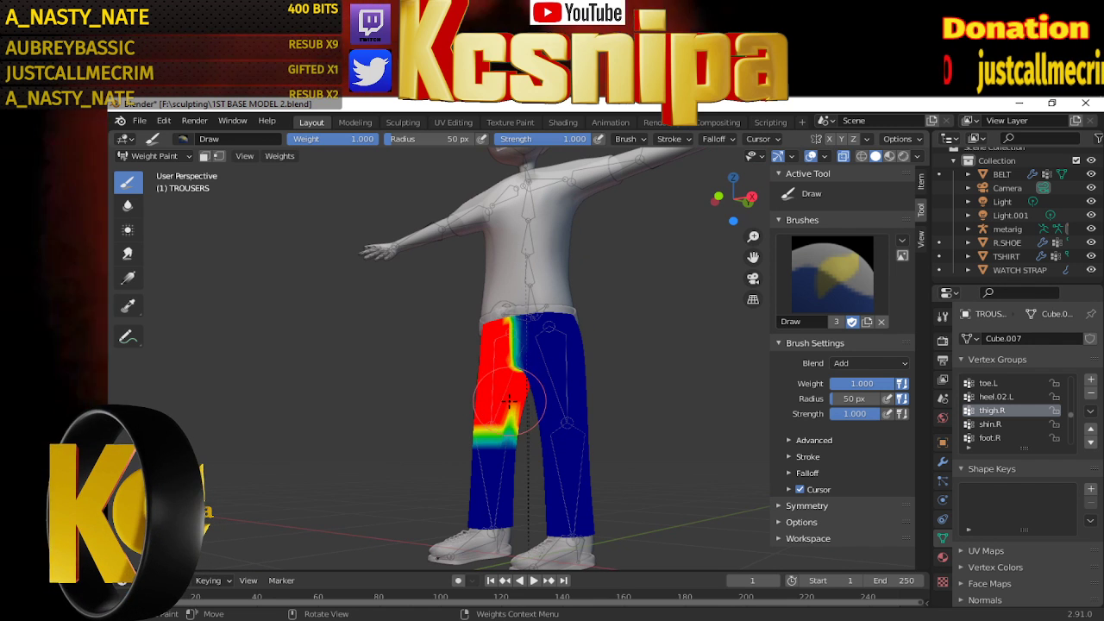
pyautogui.moveTo(520, 384)
pyautogui.mouseDown(button='middle')
pyautogui.moveTo(533, 423)
pyautogui.moveTo(570, 421)
pyautogui.mouseUp(button='middle')
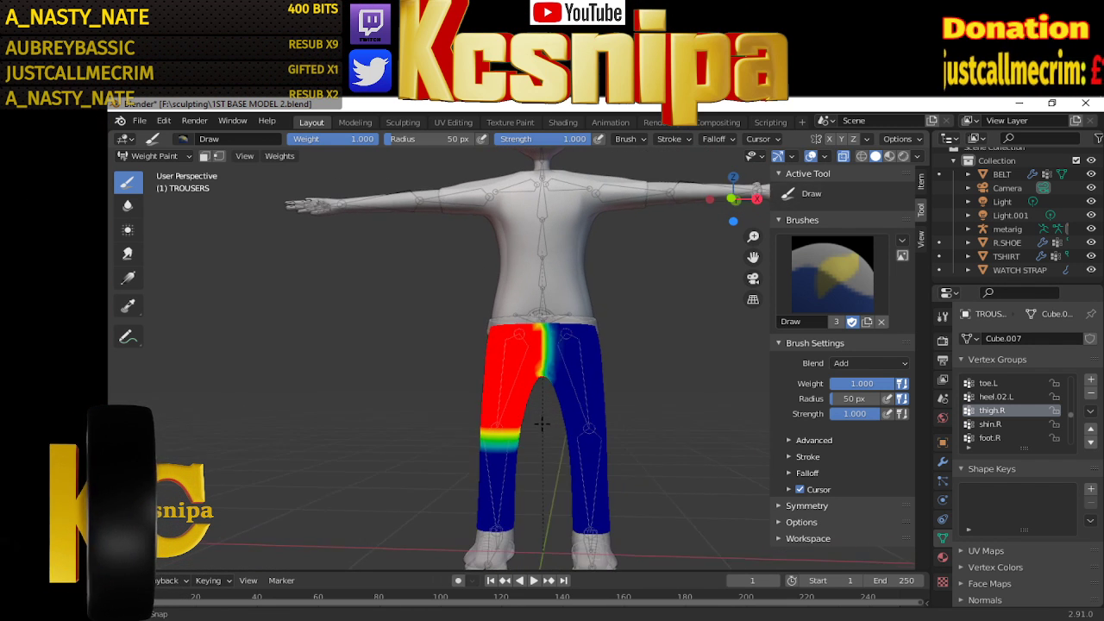
pyautogui.click(990, 423)
# In front view, paint the right lower leg fully red for shin.R down to the ankle
pyautogui.press('KP_1')
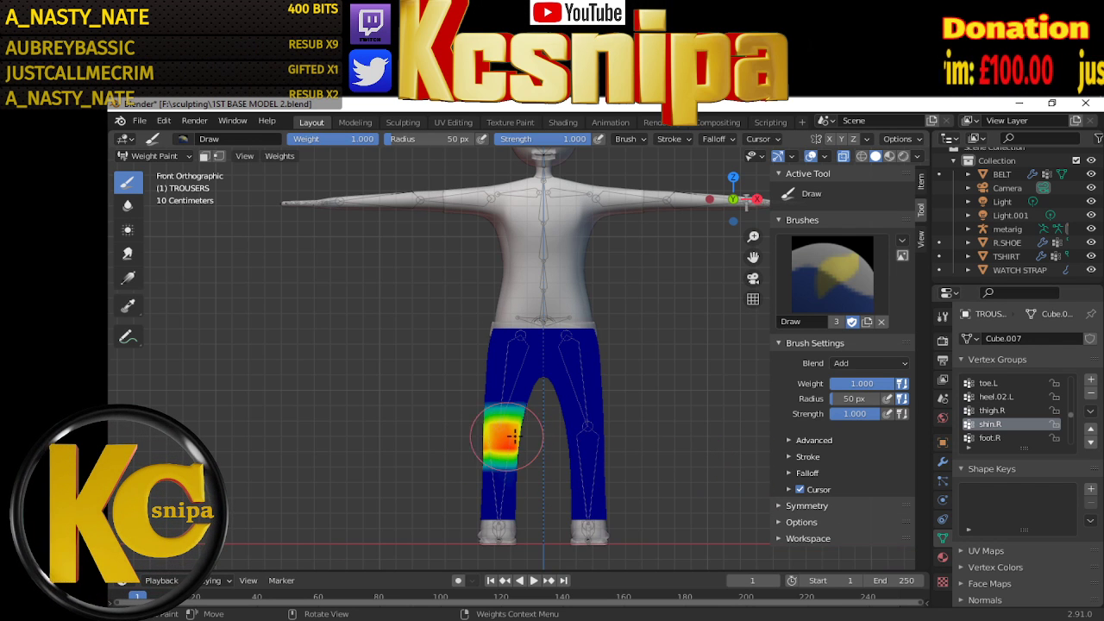
pyautogui.moveTo(489, 479)
pyautogui.mouseDown()
pyautogui.moveTo(500, 460)
pyautogui.moveTo(509, 498)
pyautogui.mouseUp()
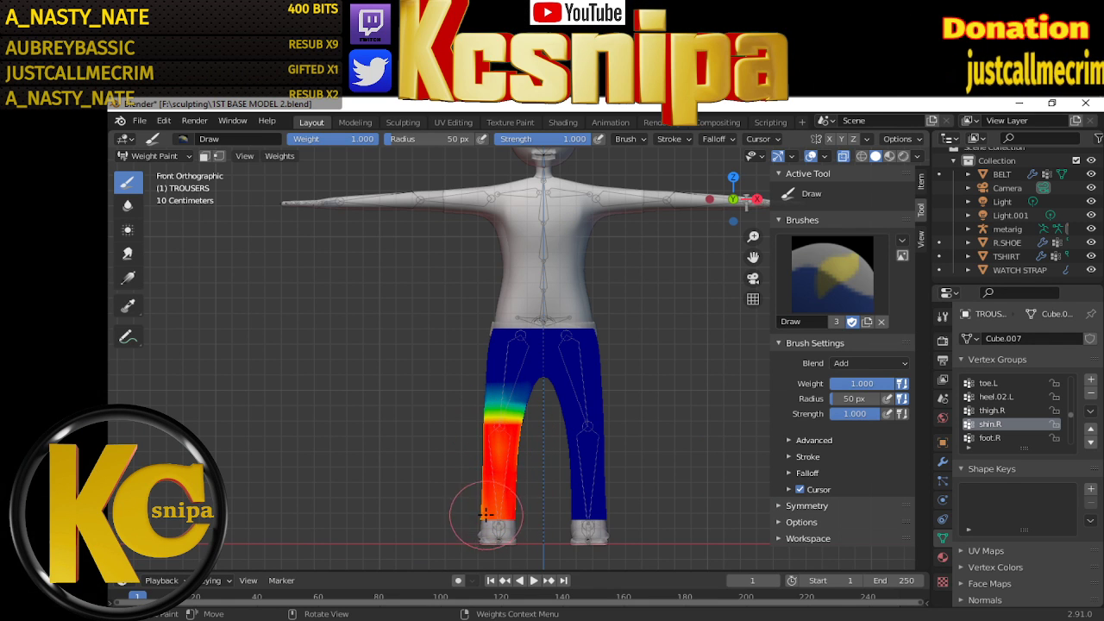
pyautogui.moveTo(455, 506); pyautogui.dragTo(503, 463)
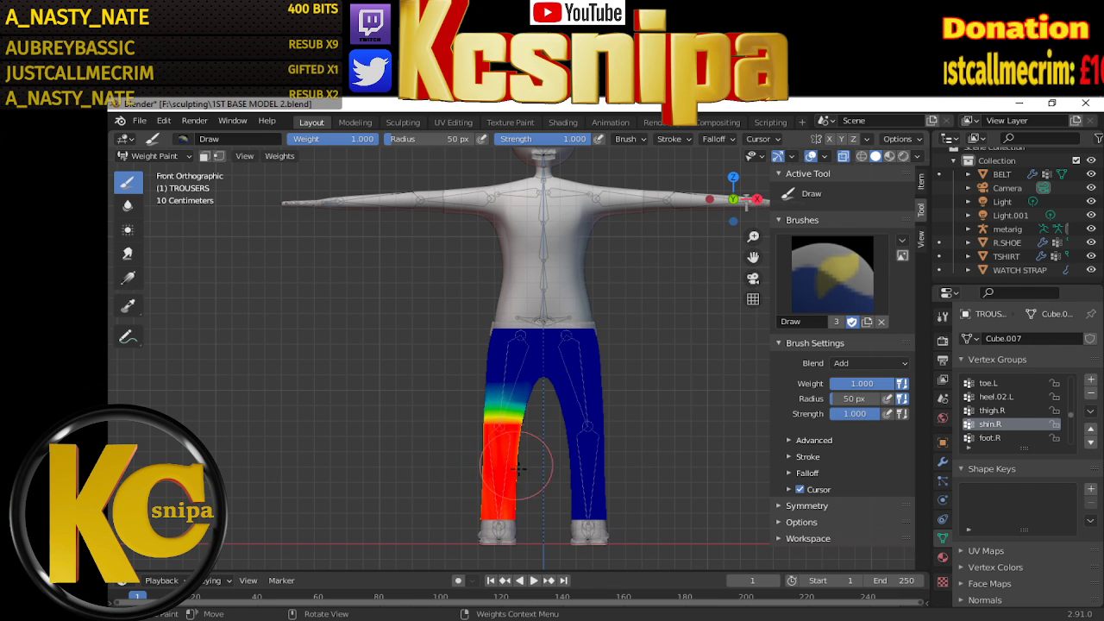
pyautogui.moveTo(509, 431); pyautogui.dragTo(516, 492, button='middle')
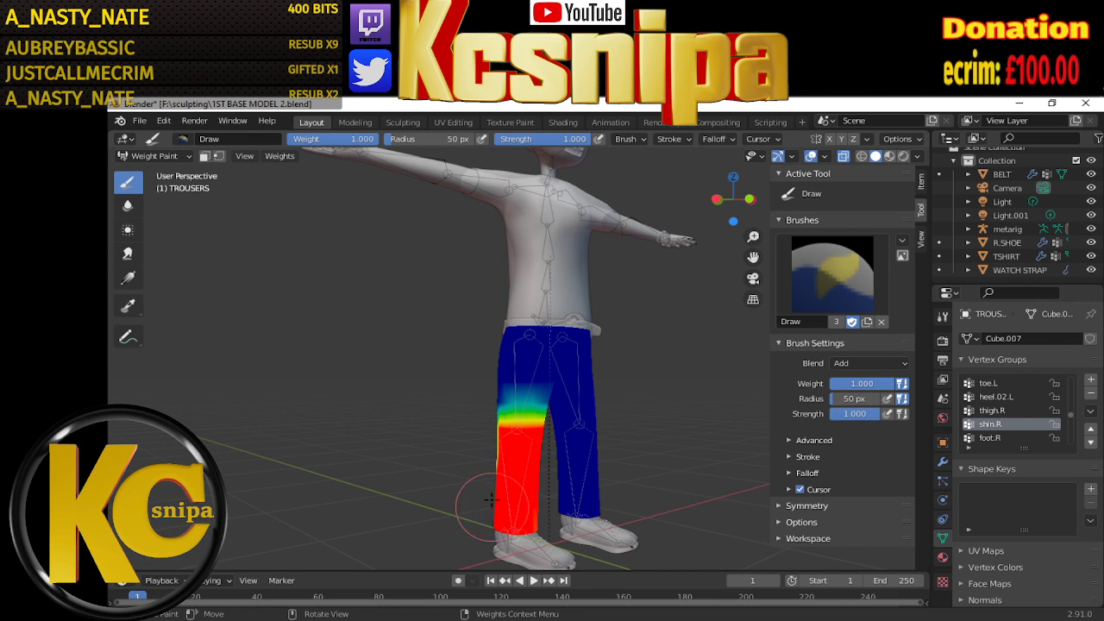
pyautogui.moveTo(507, 449); pyautogui.dragTo(508, 451, button='middle')
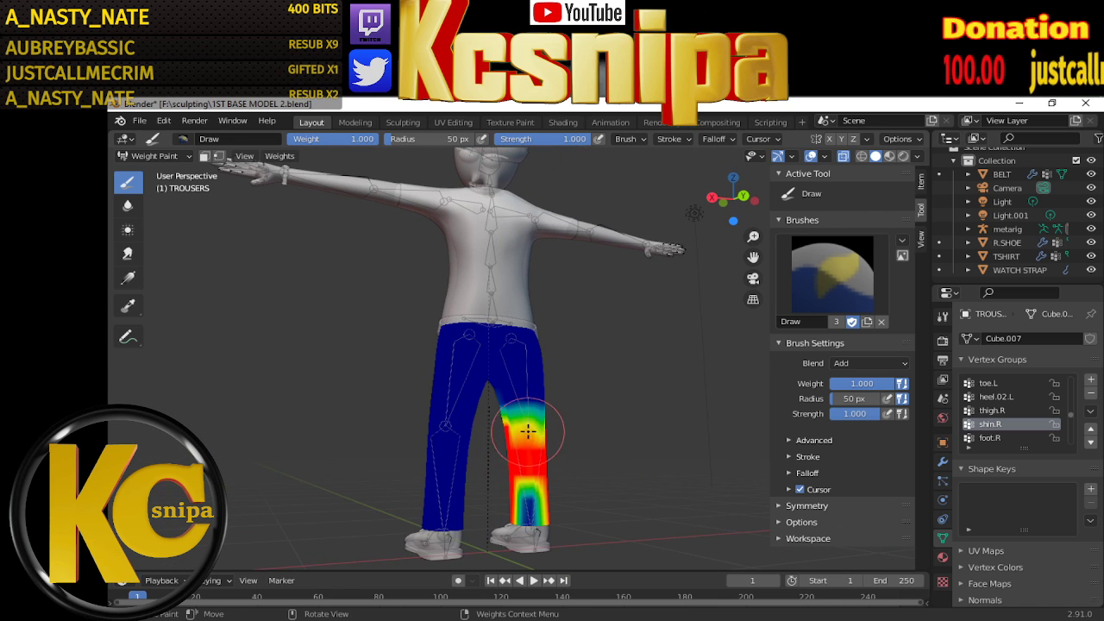
pyautogui.moveTo(518, 514); pyautogui.dragTo(527, 511)
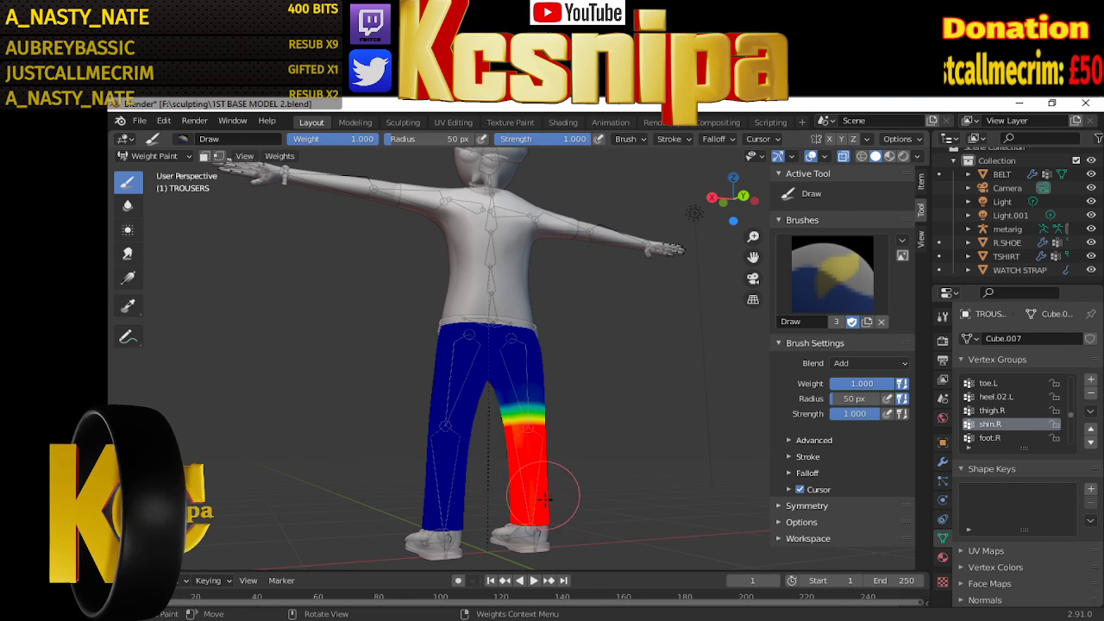
# Orbit around the leg, compare thigh.R and shin.R weights, and zoom out
pyautogui.moveTo(531, 501); pyautogui.dragTo(558, 485, button='middle')
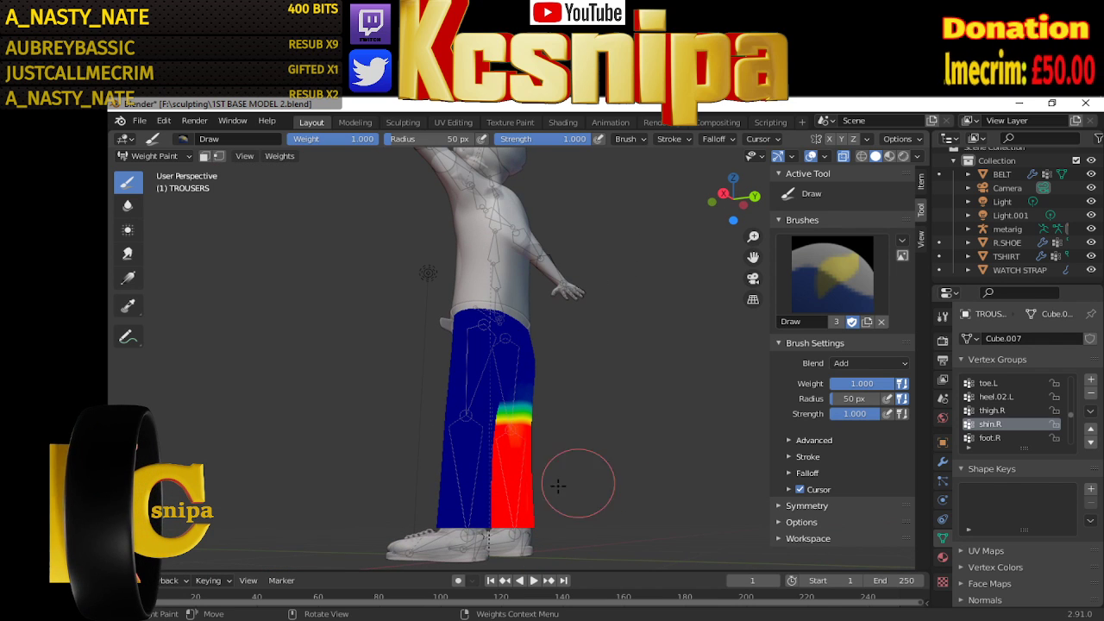
pyautogui.moveTo(532, 446); pyautogui.dragTo(697, 458, button='middle')
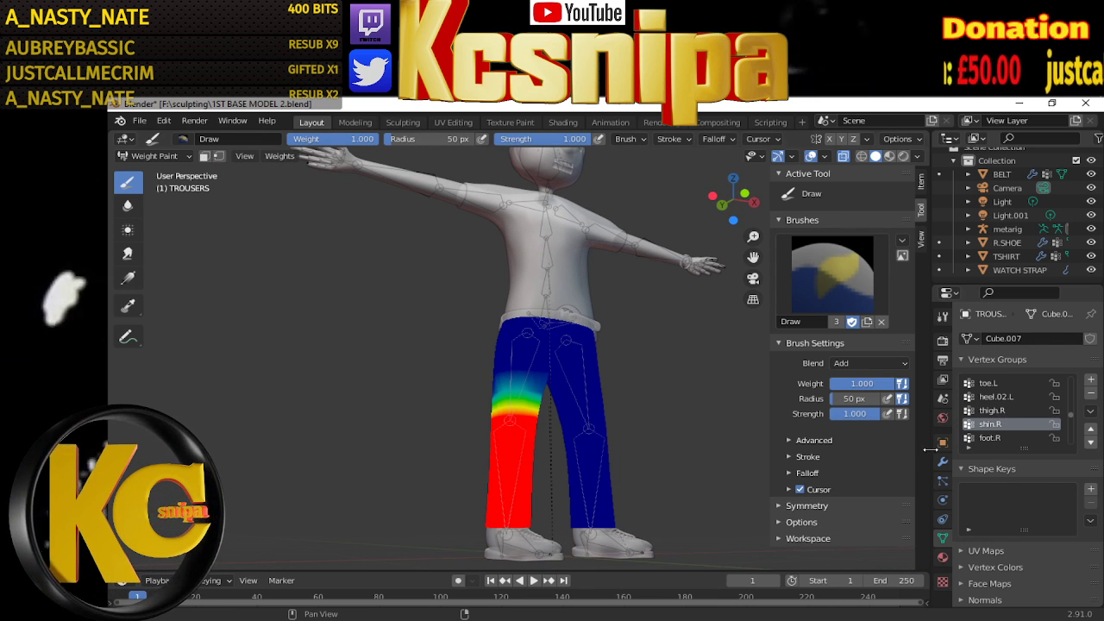
pyautogui.moveTo(706, 484); pyautogui.dragTo(870, 436, button='middle')
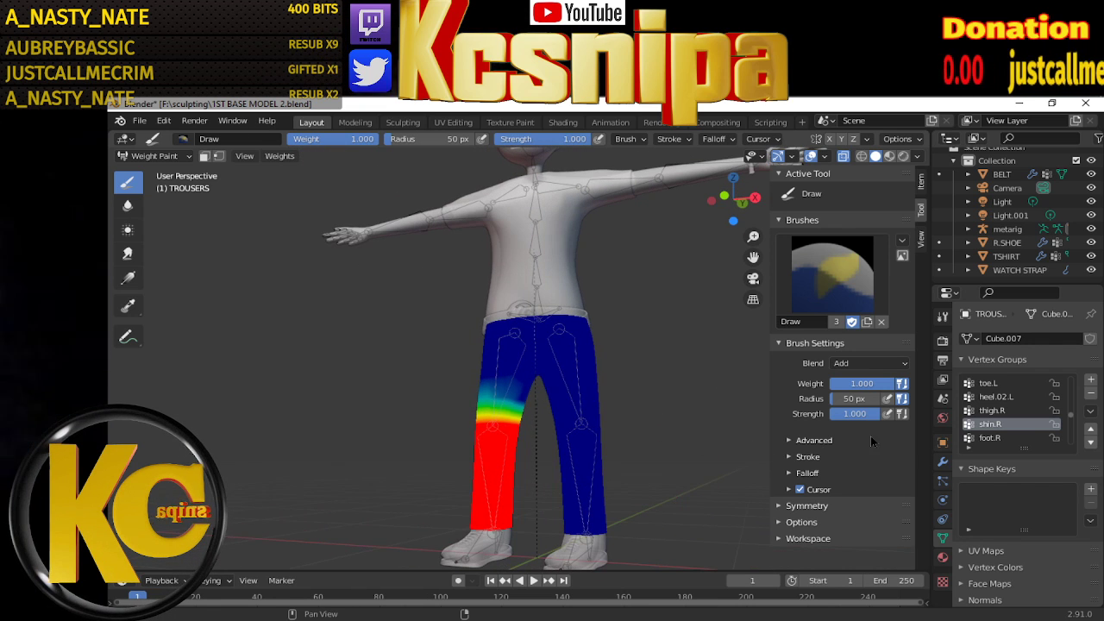
pyautogui.click(1004, 411)
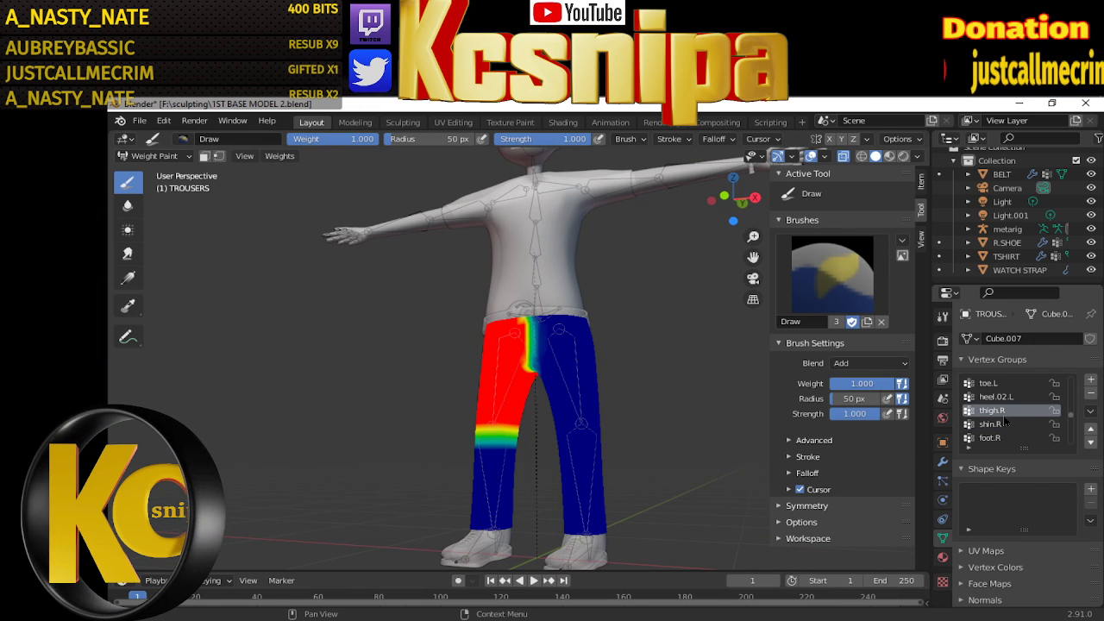
pyautogui.click(1004, 426)
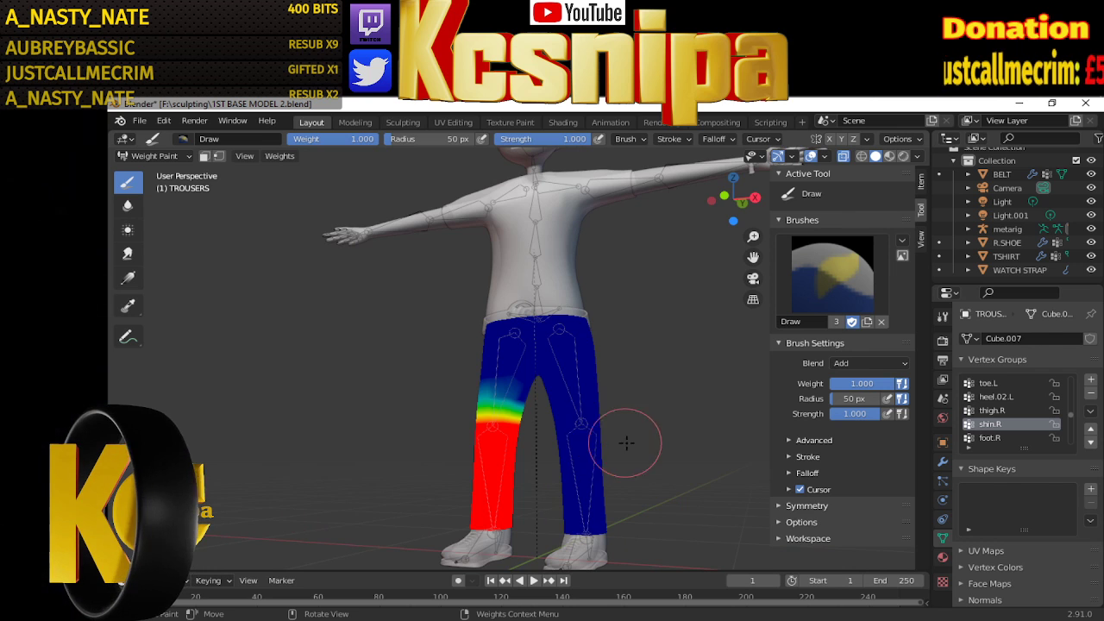
pyautogui.scroll(-4, 626, 443)
pyautogui.moveTo(644, 402); pyautogui.dragTo(641, 464, button='middle')
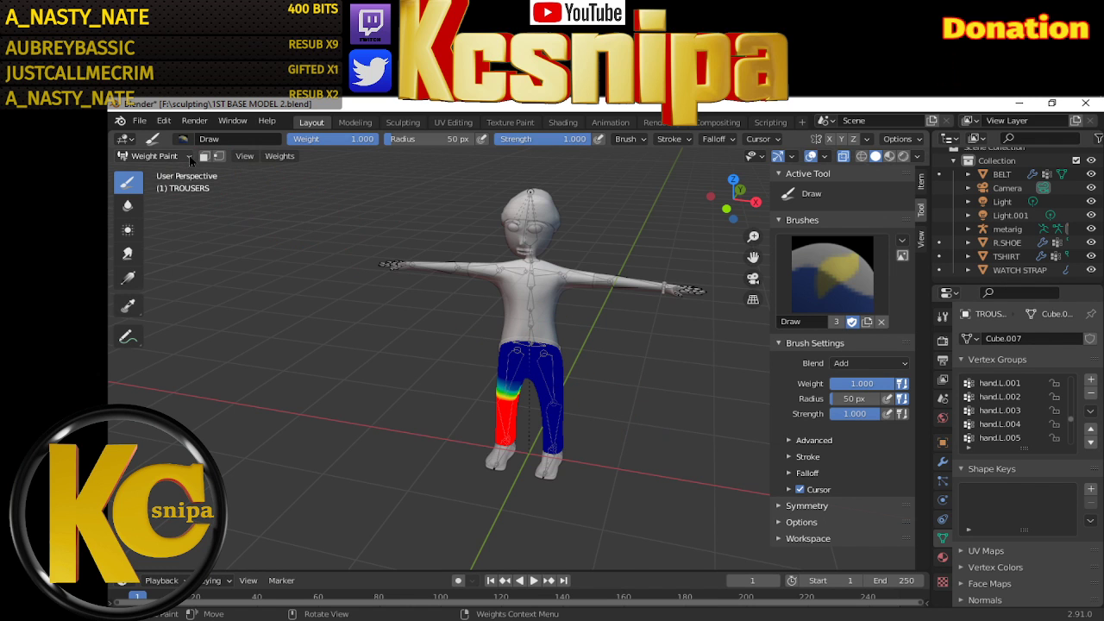
# Switch from Weight Paint back to Object Mode
pyautogui.click(191, 161)
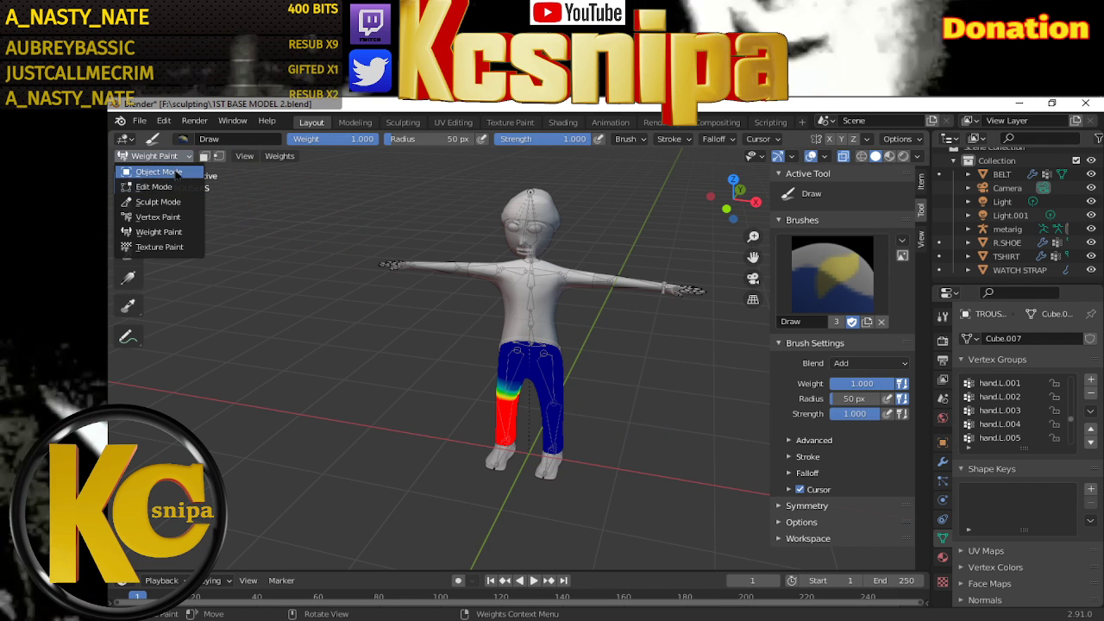
pyautogui.click(164, 172)
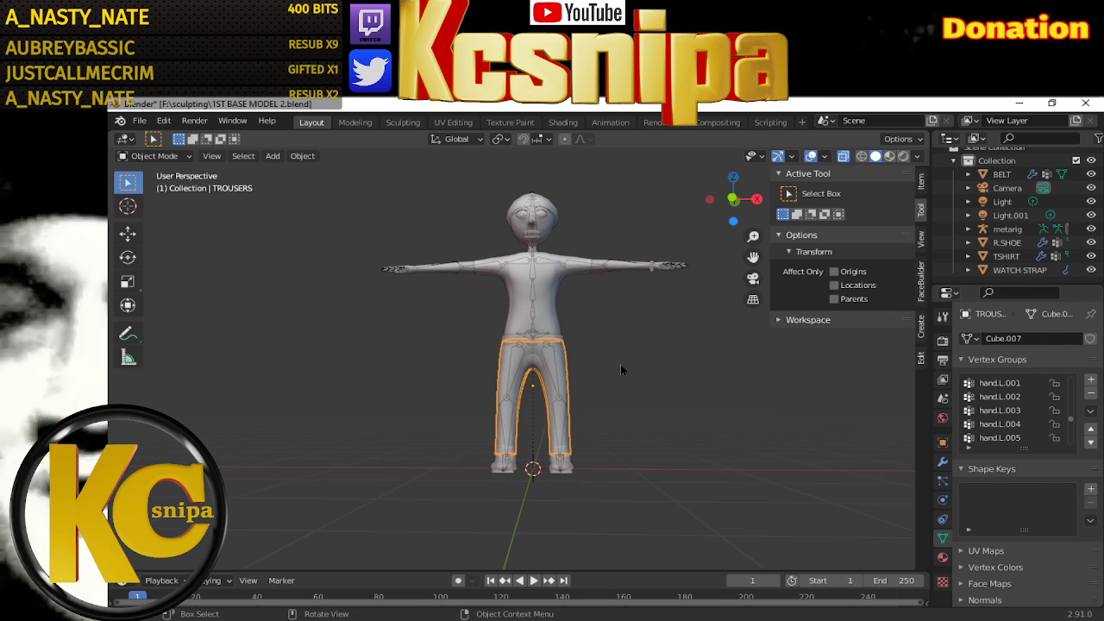
pyautogui.scroll(2, 625, 365)
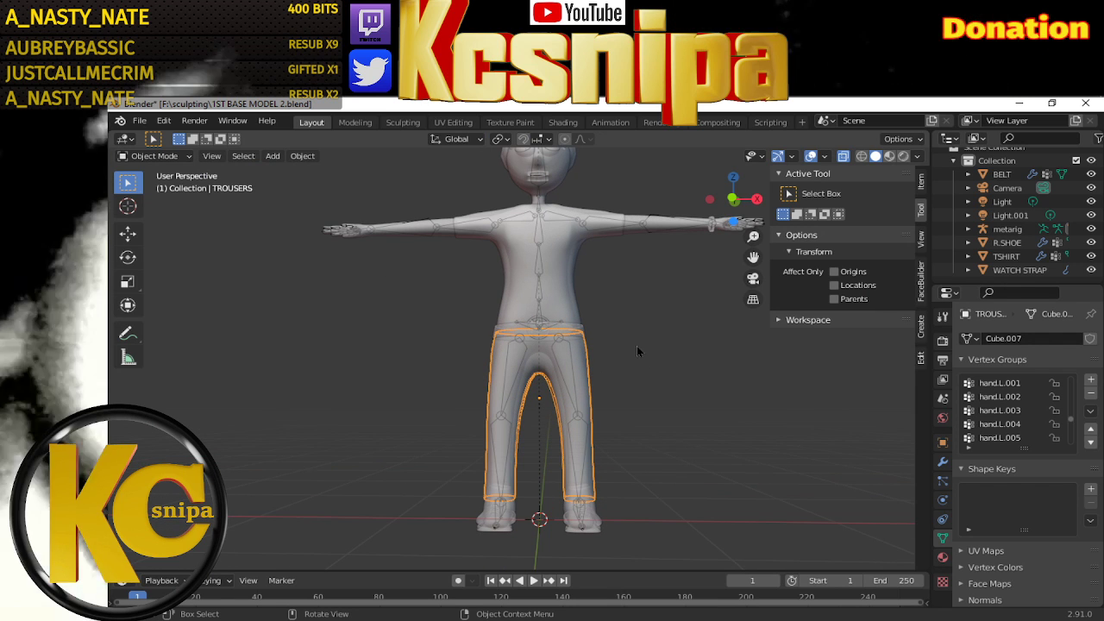
# Select the metarig armature and bring up its mode list
pyautogui.moveTo(636, 346); pyautogui.dragTo(576, 368, button='middle')
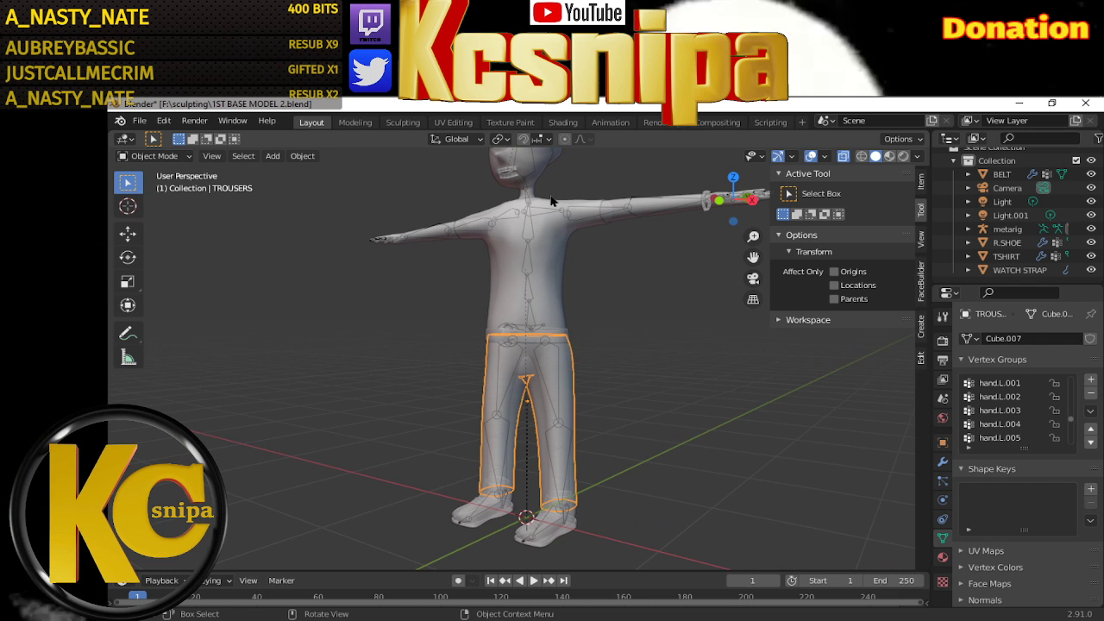
pyautogui.moveTo(554, 210); pyautogui.dragTo(517, 216, button='middle')
pyautogui.click(526, 363)
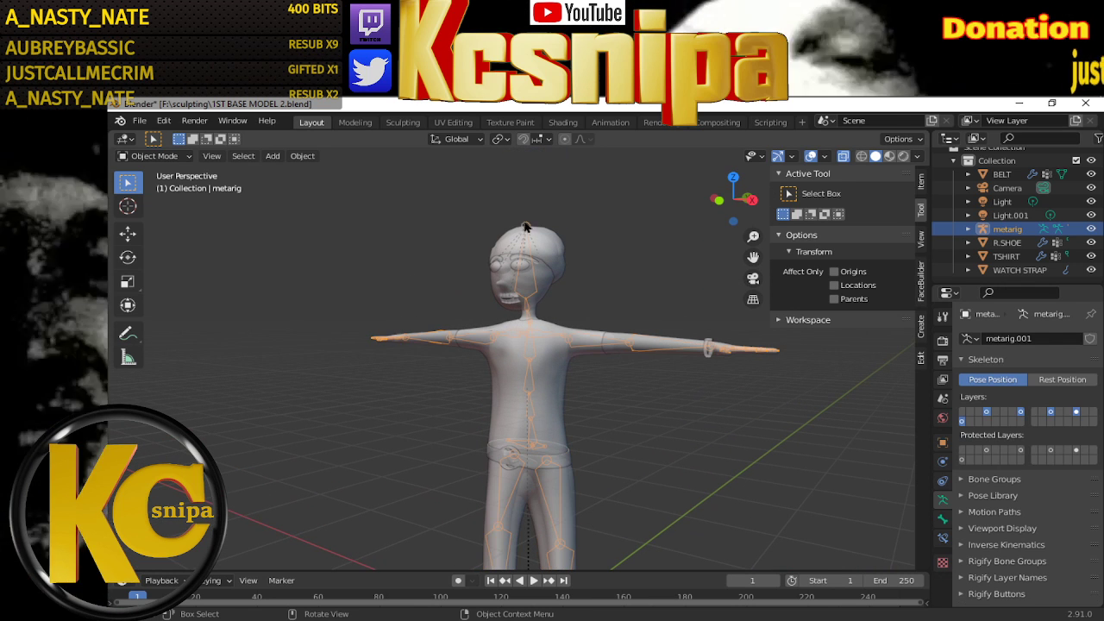
pyautogui.click(154, 155)
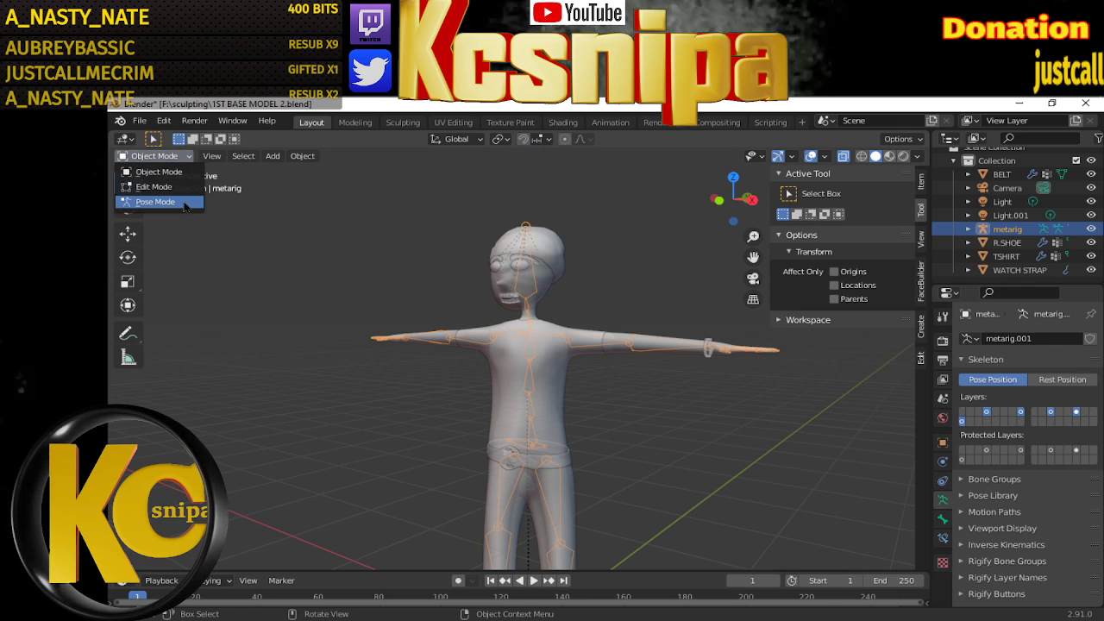
pyautogui.click(143, 202)
pyautogui.moveTo(408, 319); pyautogui.dragTo(497, 339, button='middle')
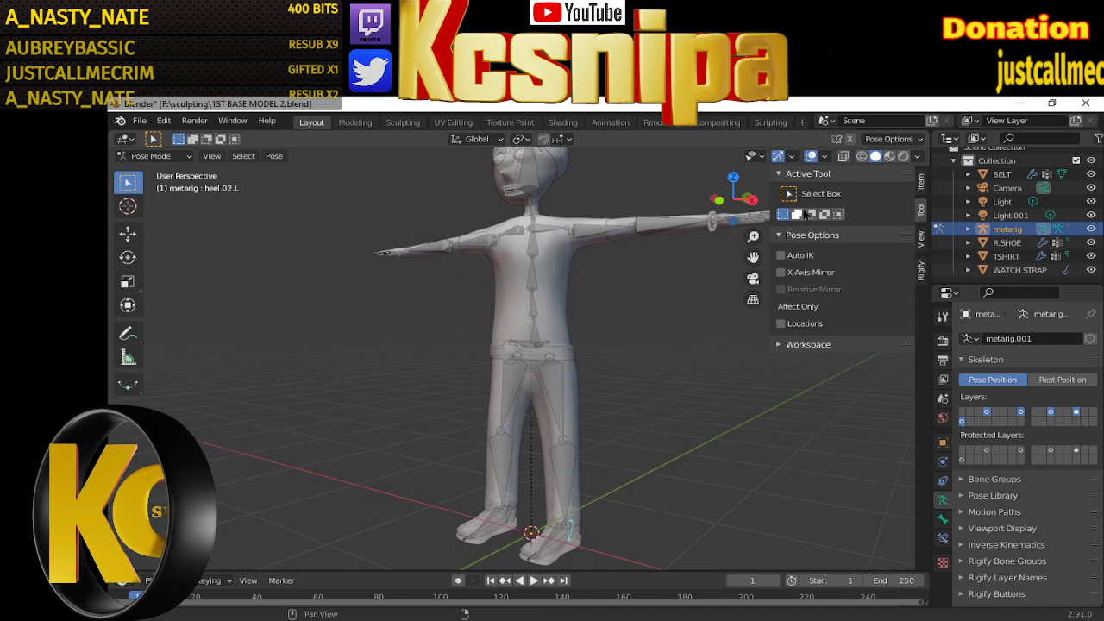
pyautogui.moveTo(604, 362); pyautogui.dragTo(656, 369, button='middle')
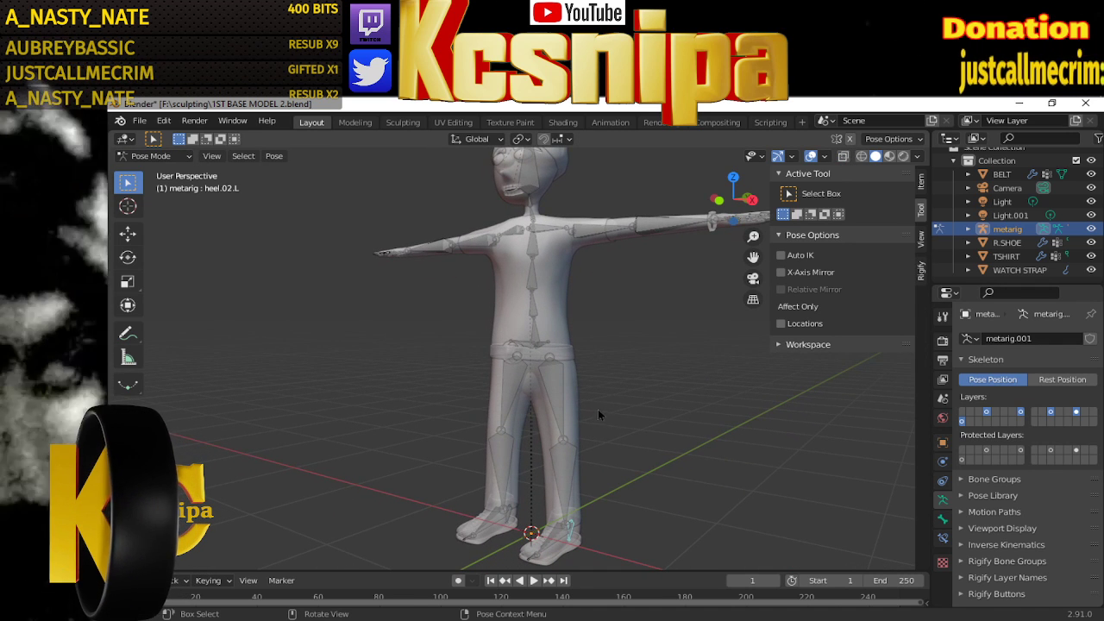
pyautogui.press('KP_3')
pyautogui.click(505, 393)
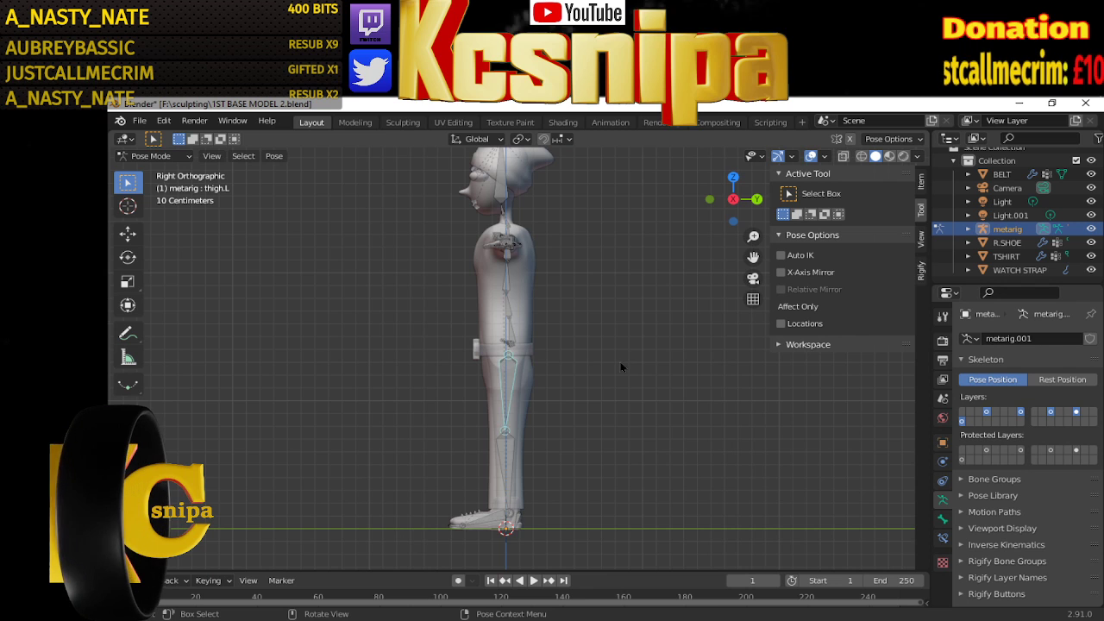
pyautogui.press('r')
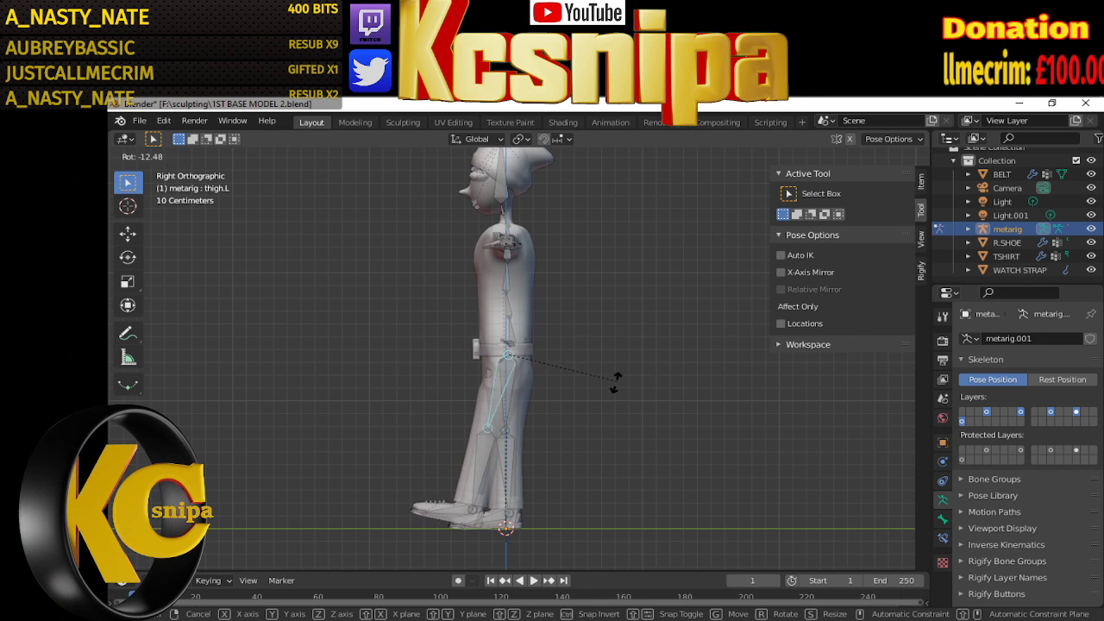
pyautogui.rightClick(612, 405)
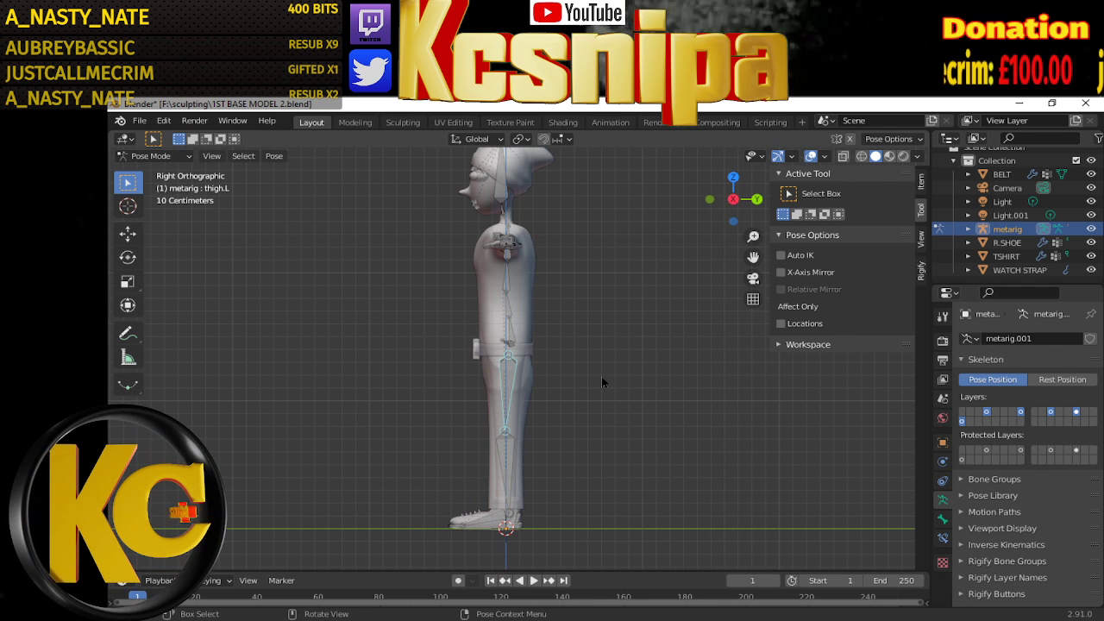
pyautogui.press('r')
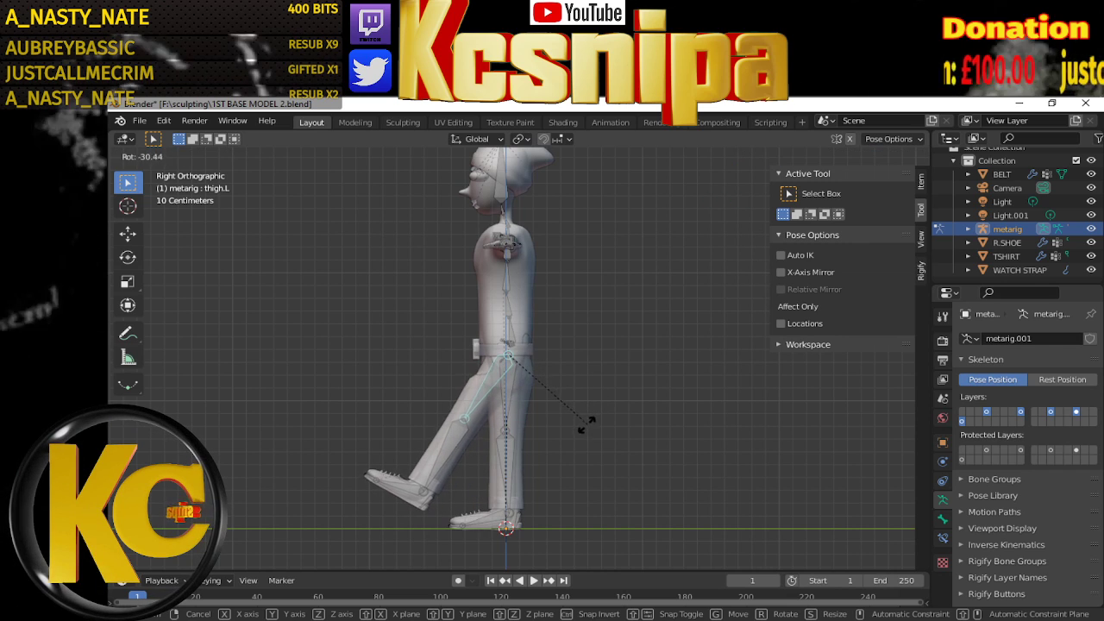
pyautogui.click(582, 438)
pyautogui.moveTo(582, 438)
pyautogui.mouseDown(button='middle')
pyautogui.moveTo(640, 384)
pyautogui.moveTo(650, 398)
pyautogui.moveTo(626, 358)
pyautogui.moveTo(517, 415)
pyautogui.mouseUp(button='middle')
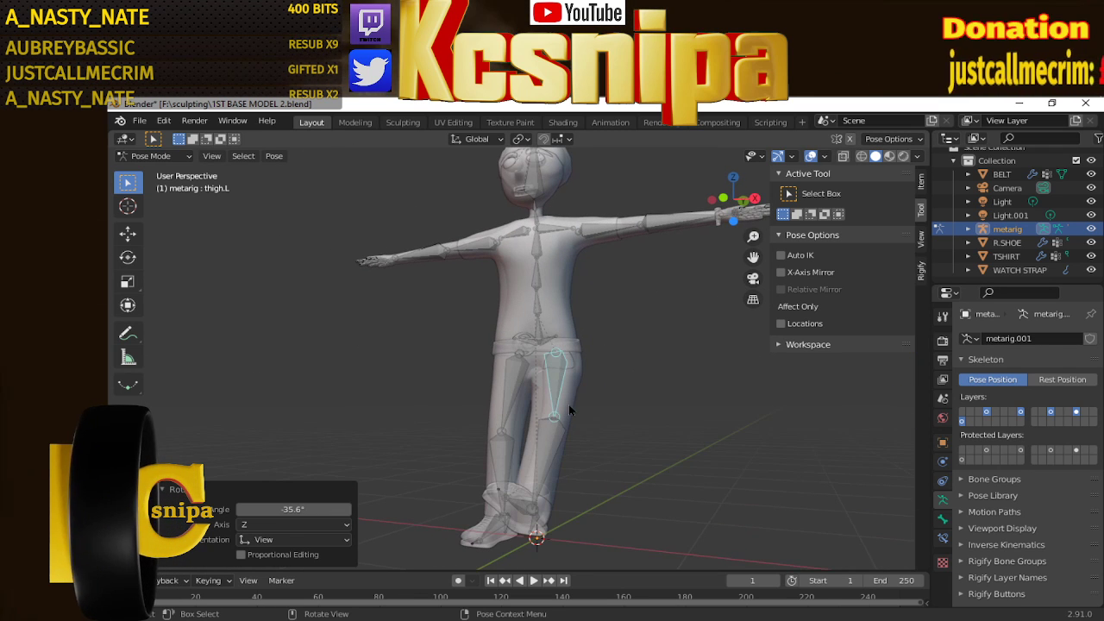
pyautogui.hotkey('ctrl', 'z')
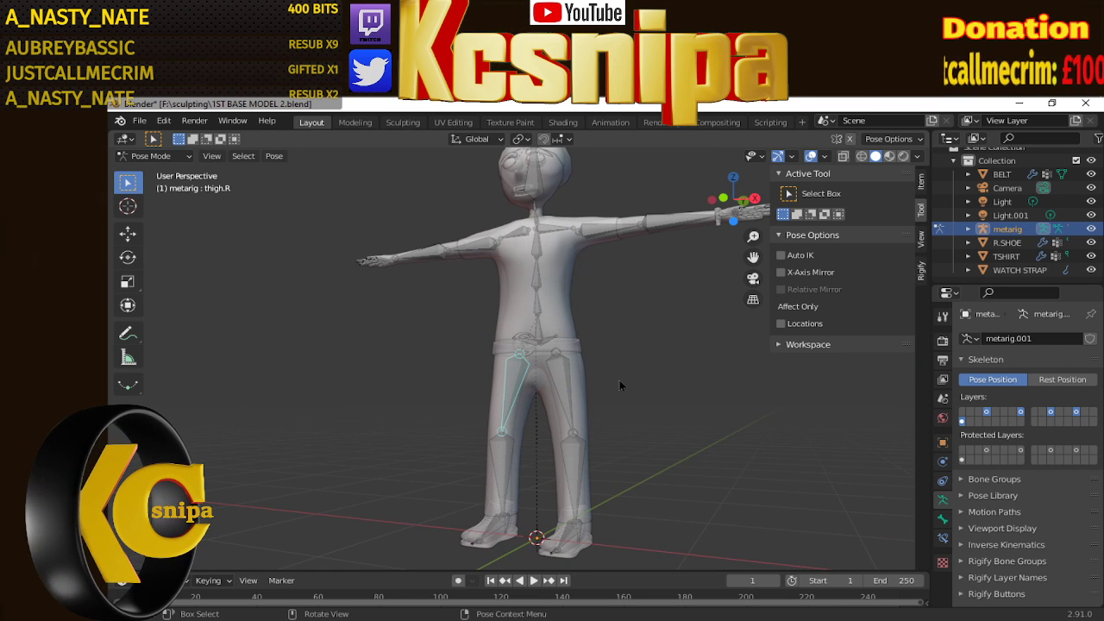
pyautogui.press('KP_3')
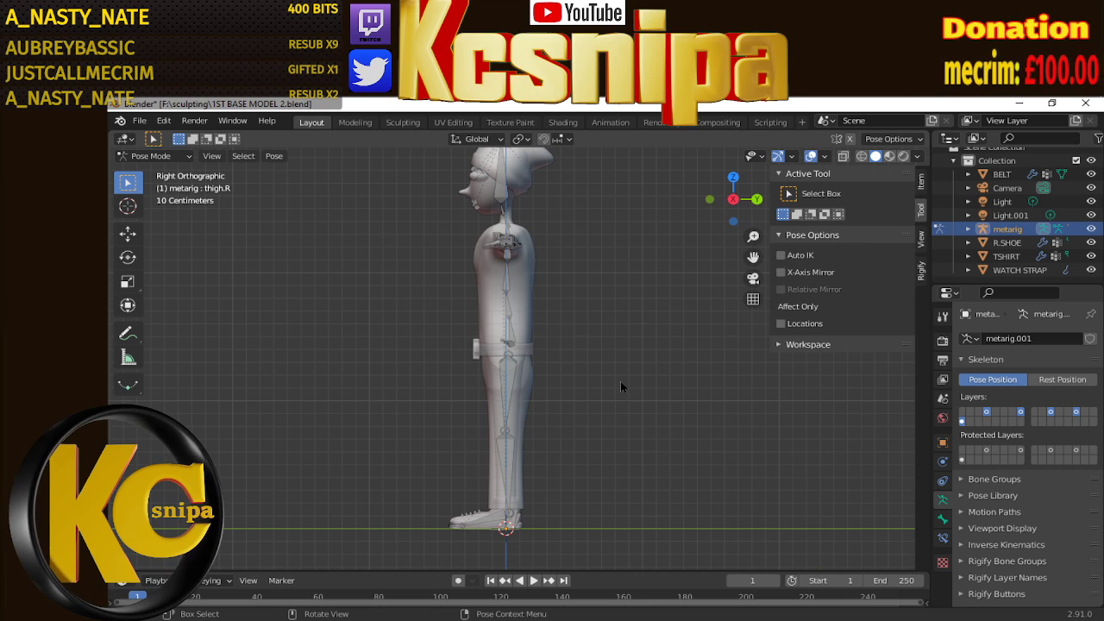
pyautogui.press('r')
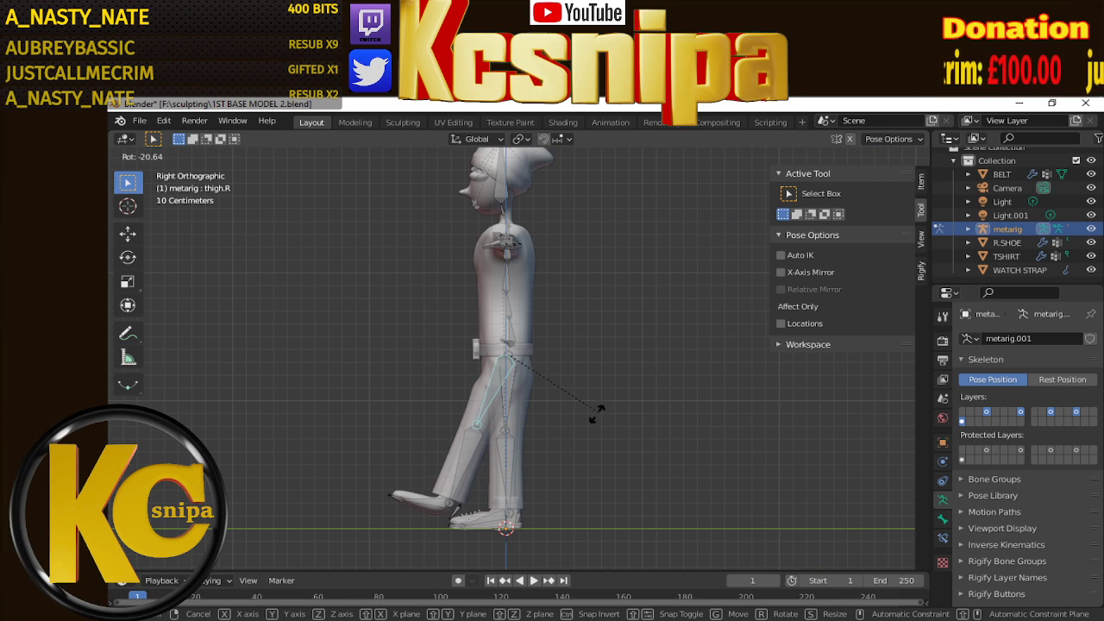
pyautogui.click(593, 420)
pyautogui.moveTo(515, 411)
pyautogui.mouseDown(button='middle')
pyautogui.moveTo(611, 405)
pyautogui.moveTo(589, 429)
pyautogui.moveTo(650, 425)
pyautogui.moveTo(579, 409)
pyautogui.mouseUp(button='middle')
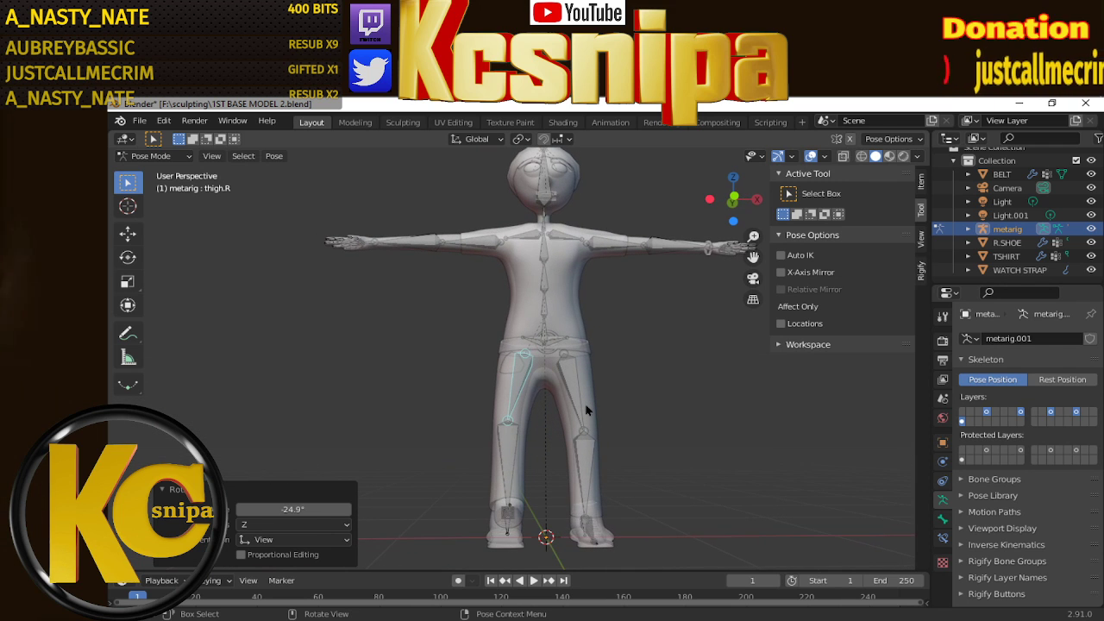
pyautogui.hotkey('ctrl', 'z')
pyautogui.press('KP_3')
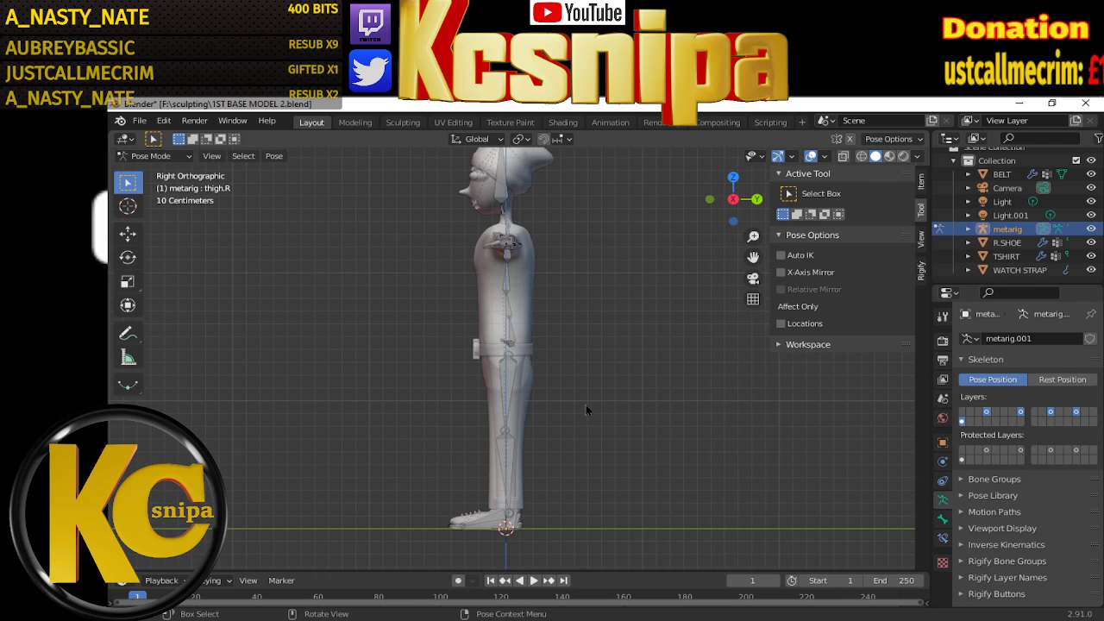
pyautogui.click(514, 384)
pyautogui.press('r')
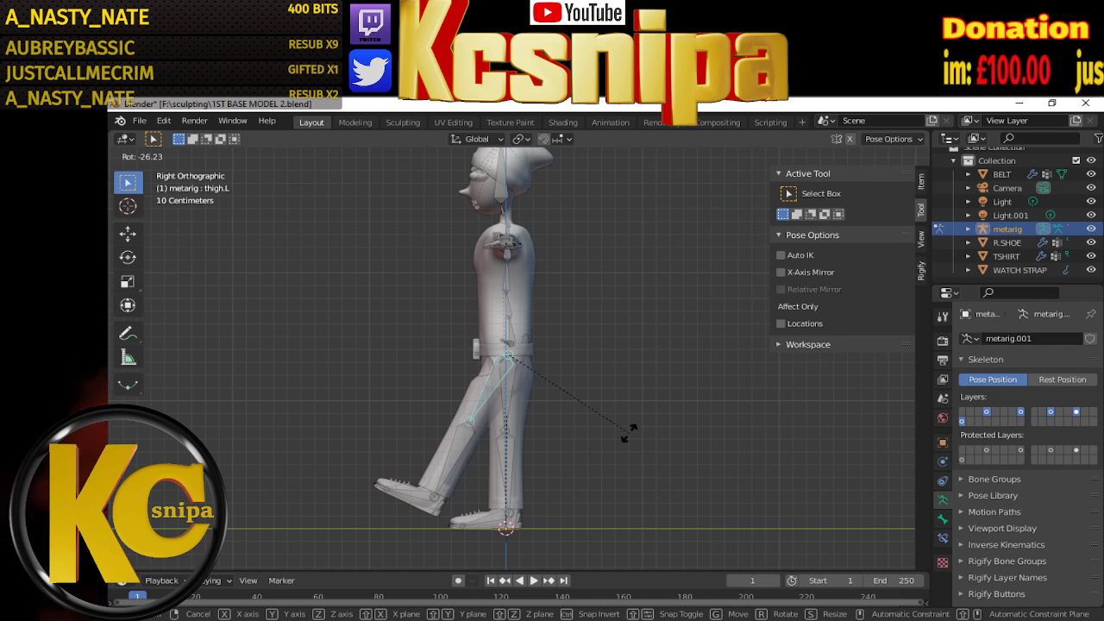
pyautogui.press('Escape')
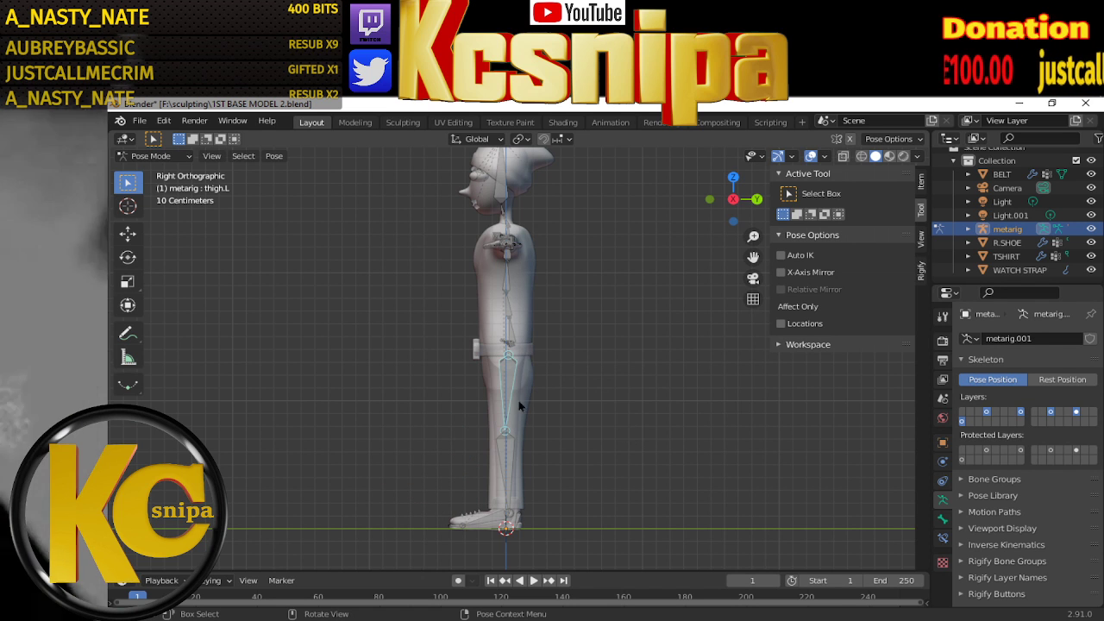
pyautogui.moveTo(628, 433)
pyautogui.mouseDown(button='middle')
pyautogui.moveTo(618, 388)
pyautogui.moveTo(683, 391)
pyautogui.moveTo(681, 380)
pyautogui.moveTo(646, 416)
pyautogui.moveTo(497, 396)
pyautogui.moveTo(555, 392)
pyautogui.mouseUp(button='middle')
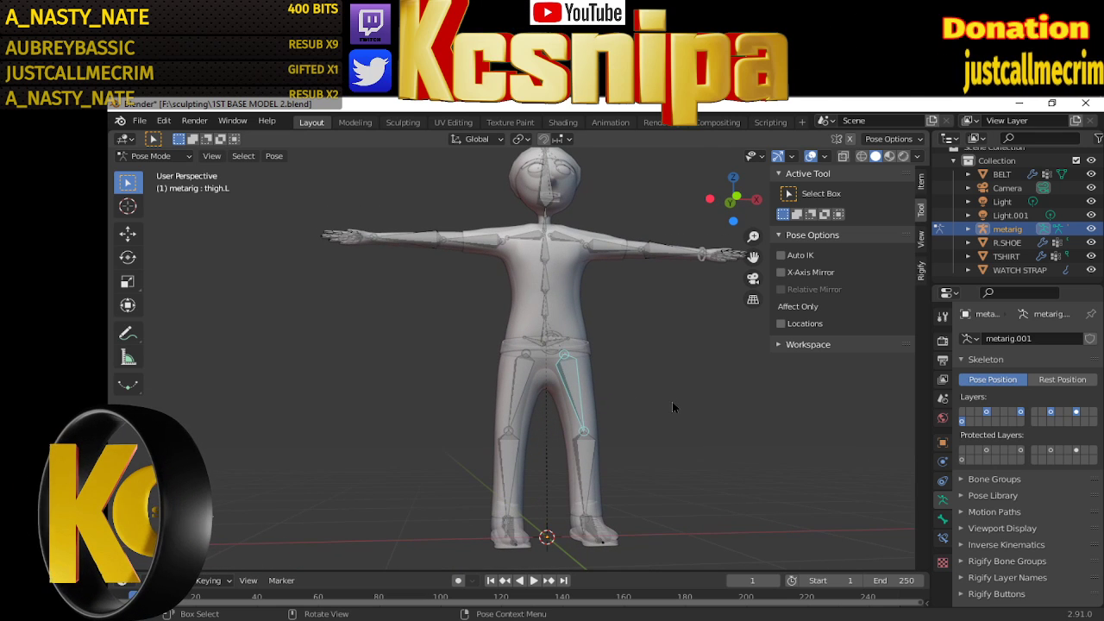
# Test-bend both shins with trackball rotation and cancel, then select thigh.L and enable X-Ray
pyautogui.click(592, 469)
pyautogui.press('r')
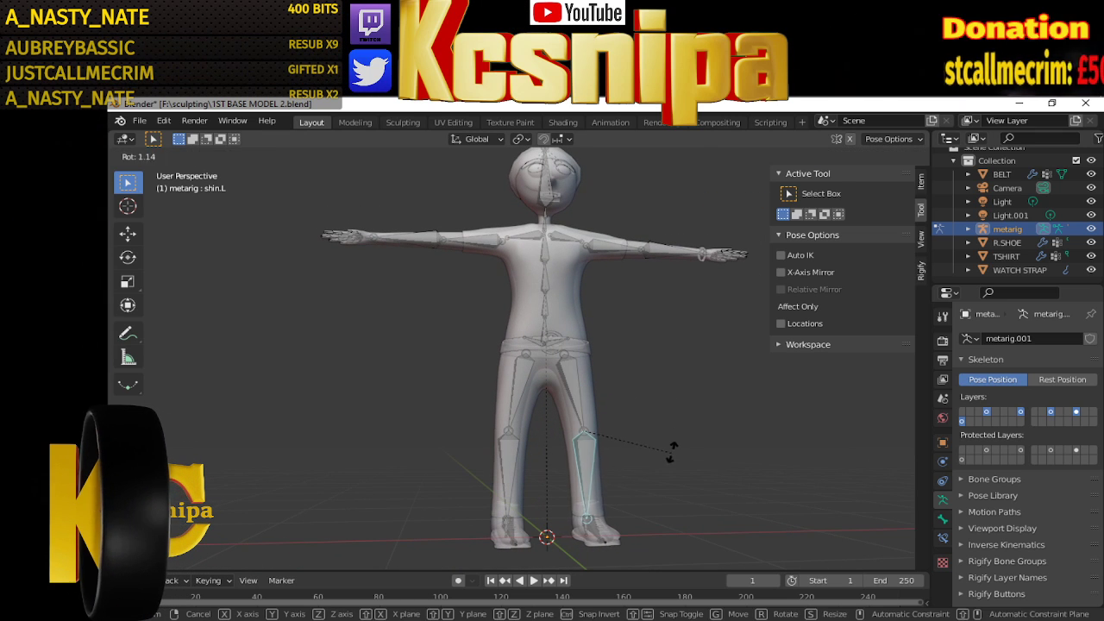
pyautogui.press('r')
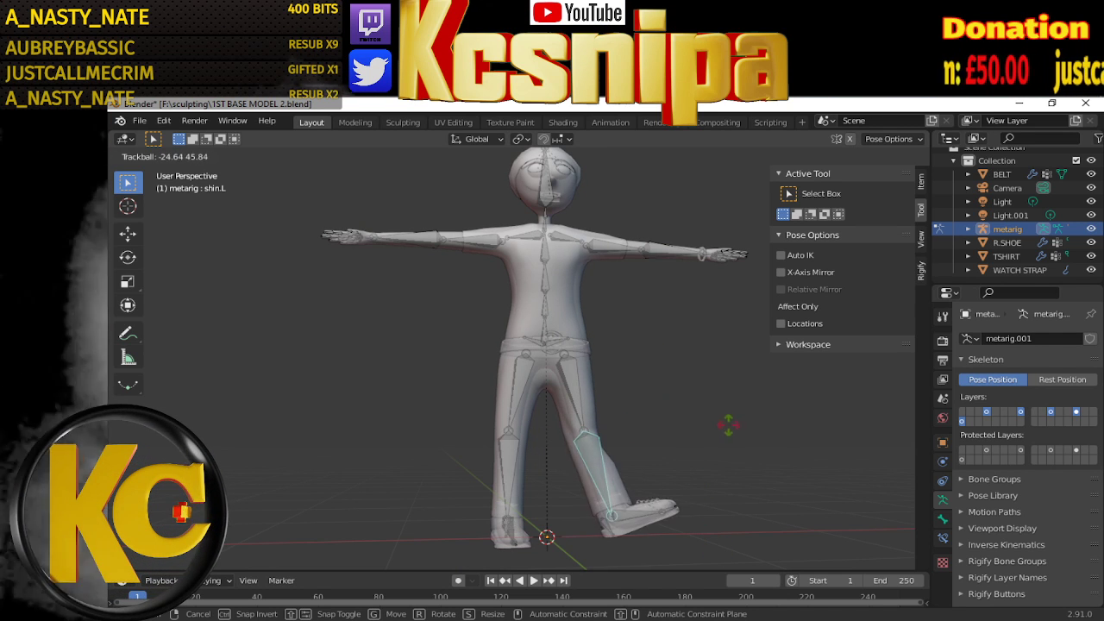
pyautogui.rightClick(703, 438)
pyautogui.moveTo(668, 429)
pyautogui.mouseDown(button='middle')
pyautogui.moveTo(567, 431)
pyautogui.moveTo(505, 456)
pyautogui.mouseUp(button='middle')
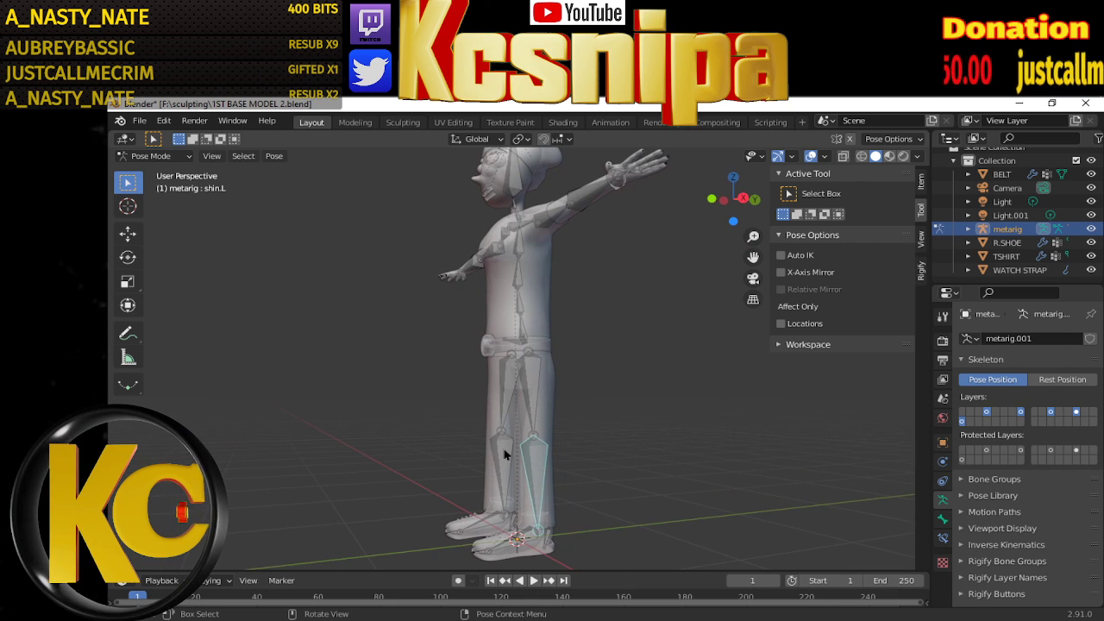
pyautogui.press('r')
pyautogui.press('r')
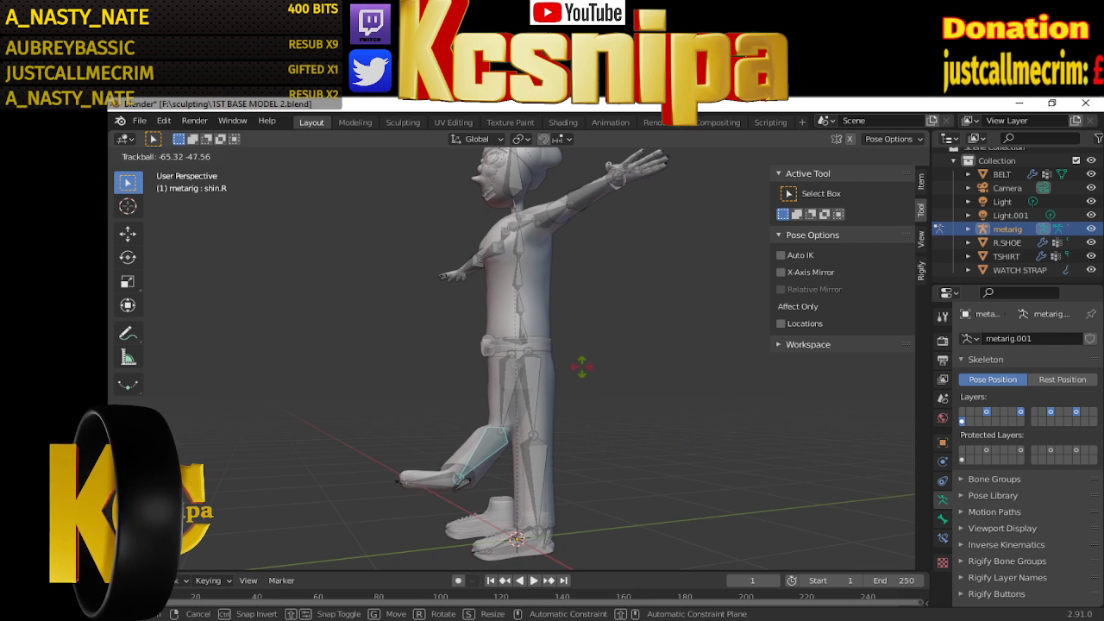
pyautogui.press('Escape')
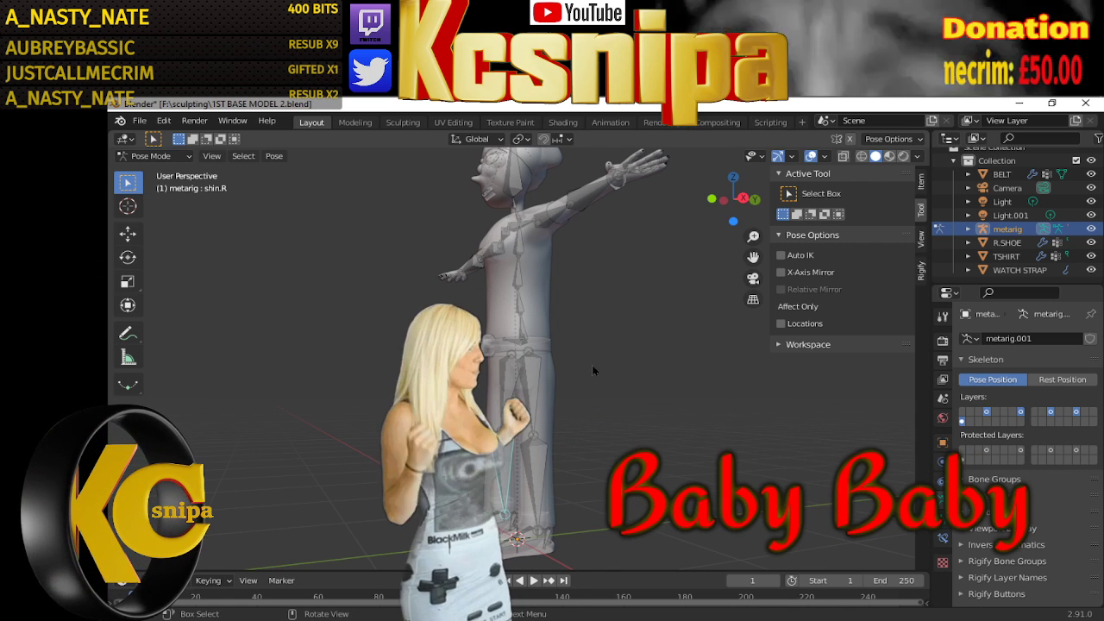
pyautogui.click(532, 367)
pyautogui.click(843, 156)
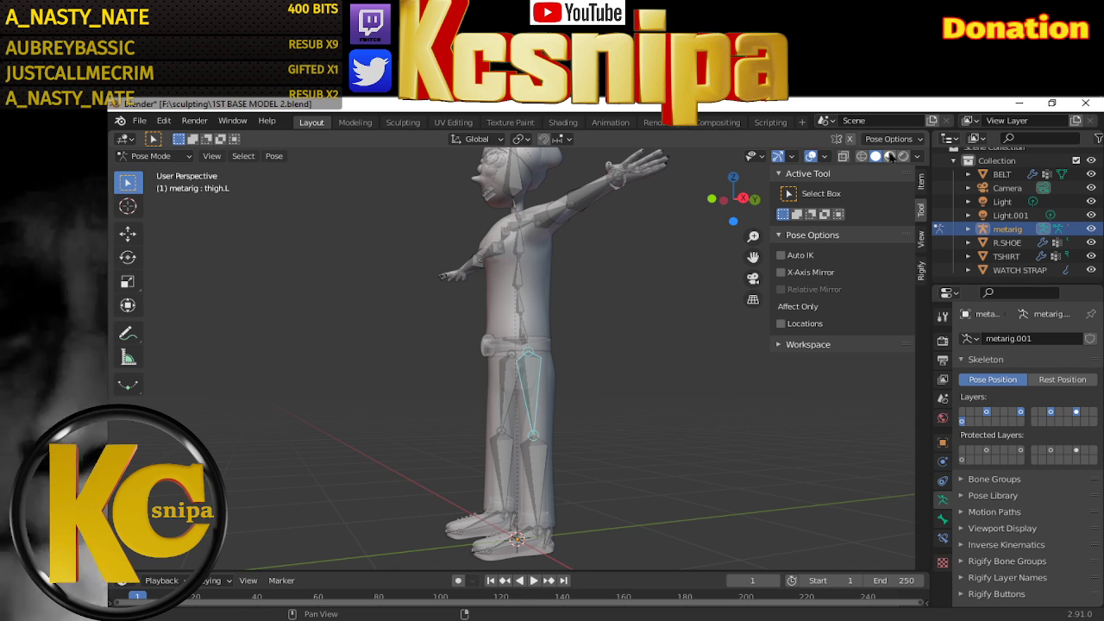
# Switch to Rendered shading, test-raise the left leg with thigh.L, then undo it
pyautogui.click(903, 156)
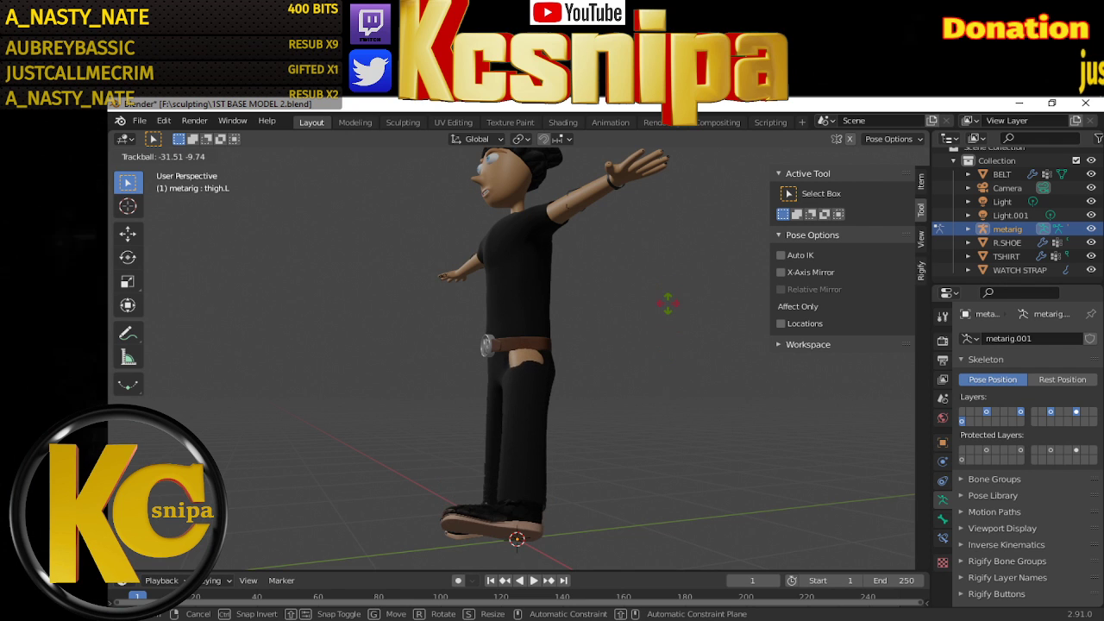
pyautogui.rightClick(667, 307)
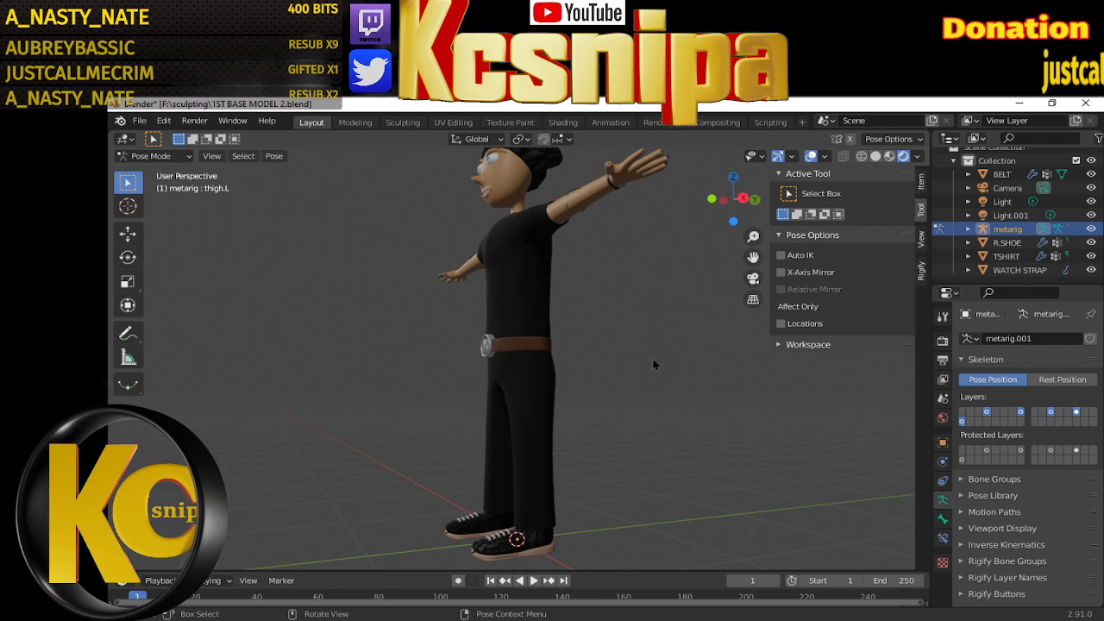
pyautogui.press('r')
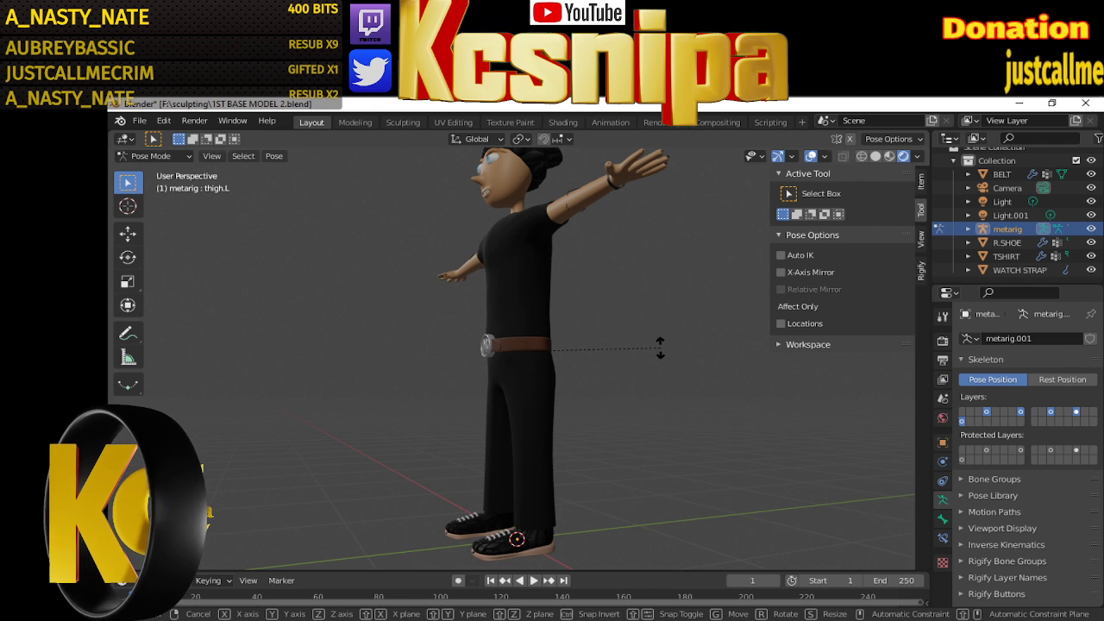
pyautogui.click(602, 442)
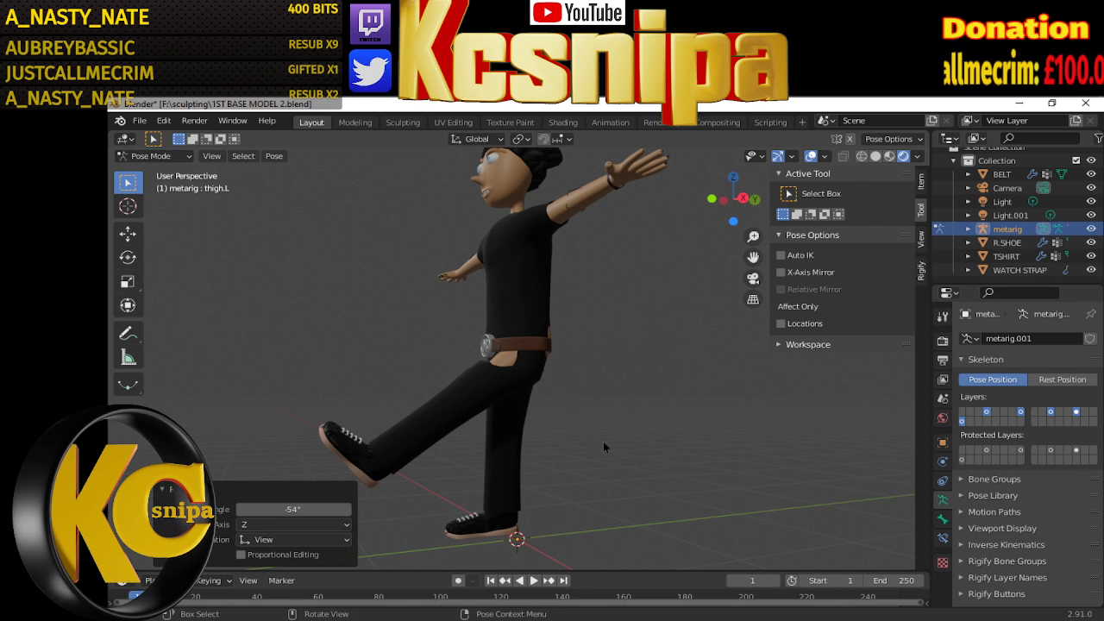
pyautogui.moveTo(603, 442)
pyautogui.mouseDown(button='middle')
pyautogui.moveTo(652, 430)
pyautogui.moveTo(649, 447)
pyautogui.moveTo(616, 401)
pyautogui.mouseUp(button='middle')
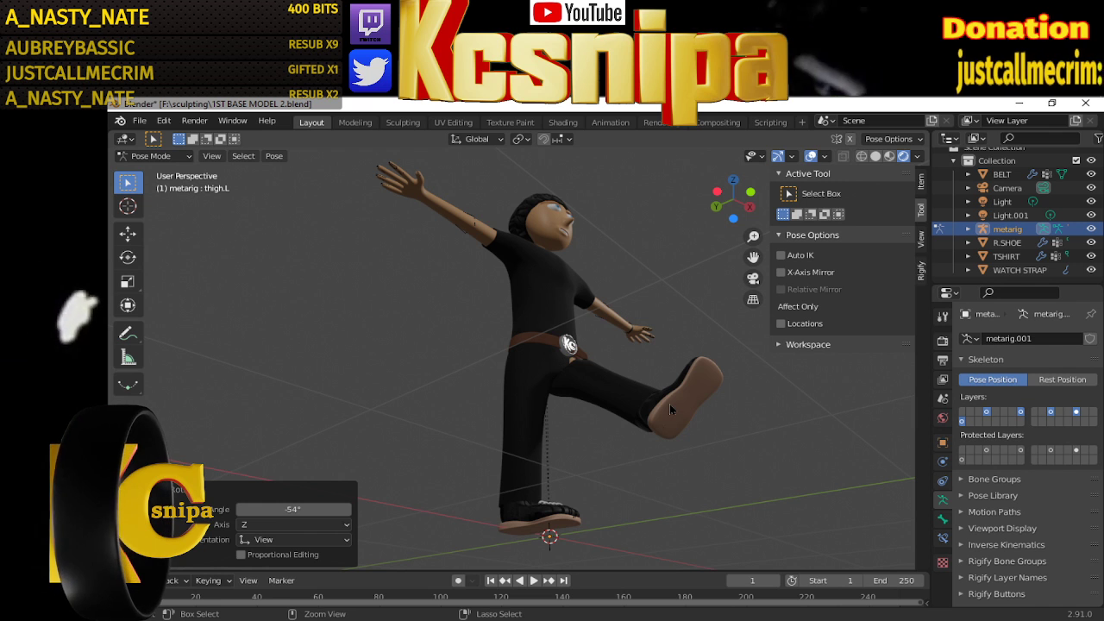
pyautogui.hotkey('ctrl', 'z')
# Orbit and zoom in close on the character's shoes
pyautogui.moveTo(686, 425); pyautogui.dragTo(551, 456, button='middle')
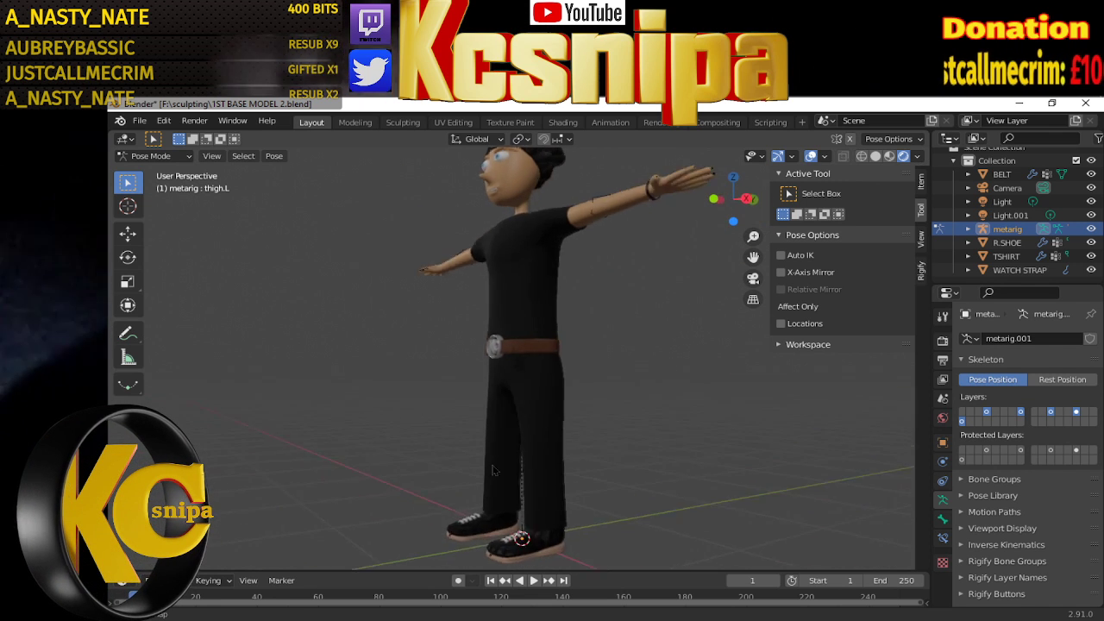
pyautogui.scroll(3, 552, 455)
pyautogui.scroll(2, 574, 407)
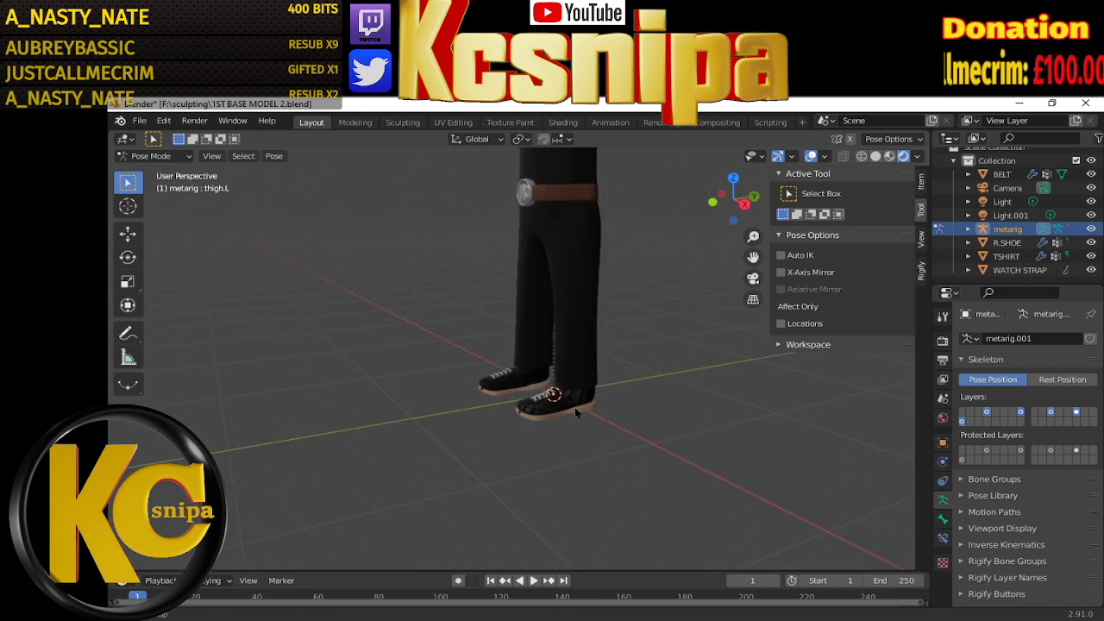
pyautogui.scroll(2, 574, 407)
pyautogui.moveTo(575, 407); pyautogui.dragTo(639, 427, button='middle')
pyautogui.scroll(1, 638, 427)
pyautogui.scroll(1, 681, 437)
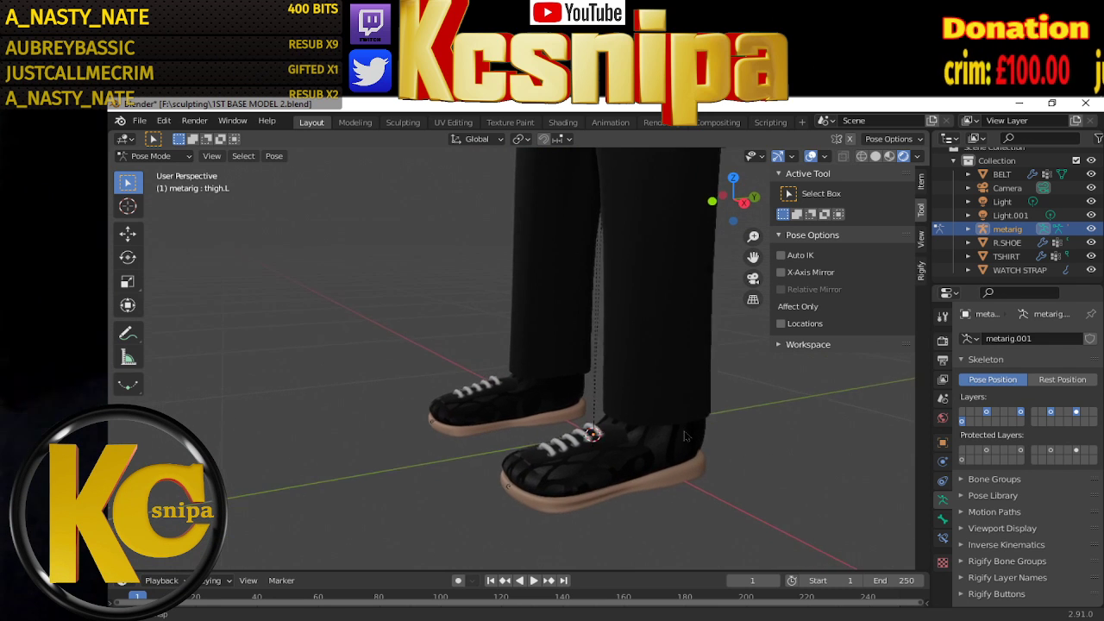
pyautogui.scroll(1, 685, 440)
pyautogui.scroll(1, 694, 449)
pyautogui.scroll(1, 697, 457)
pyautogui.scroll(1, 698, 459)
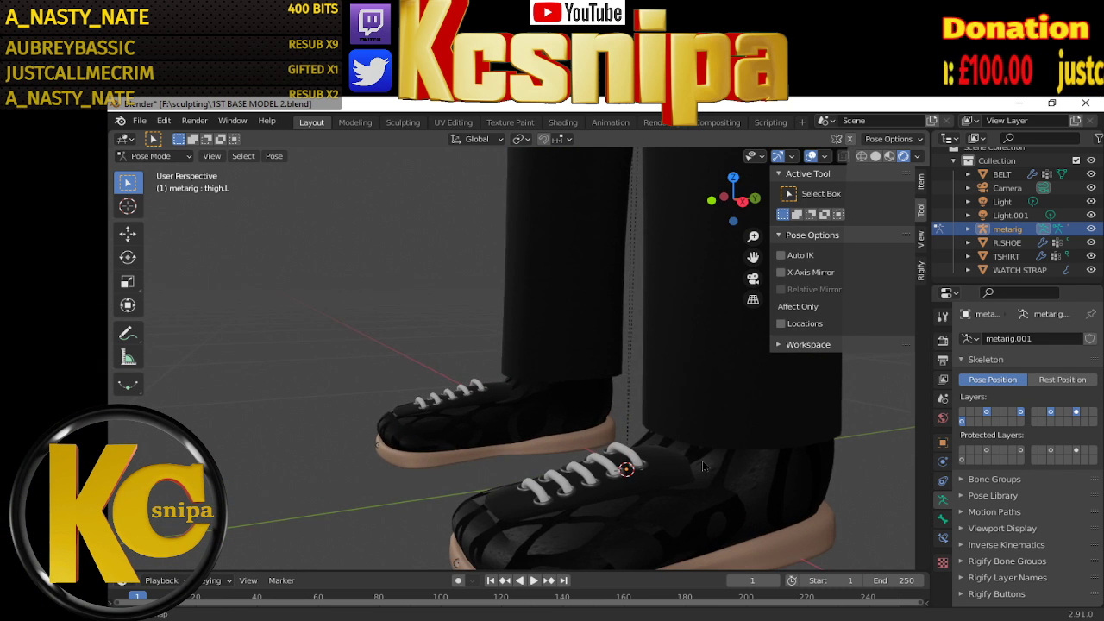
pyautogui.moveTo(703, 461)
pyautogui.mouseDown(button='middle')
pyautogui.moveTo(627, 460)
pyautogui.moveTo(608, 445)
pyautogui.moveTo(670, 480)
pyautogui.moveTo(680, 465)
pyautogui.moveTo(711, 460)
pyautogui.moveTo(577, 417)
pyautogui.moveTo(565, 383)
pyautogui.mouseUp(button='middle')
pyautogui.scroll(-4, 643, 432)
pyautogui.scroll(-4, 643, 432)
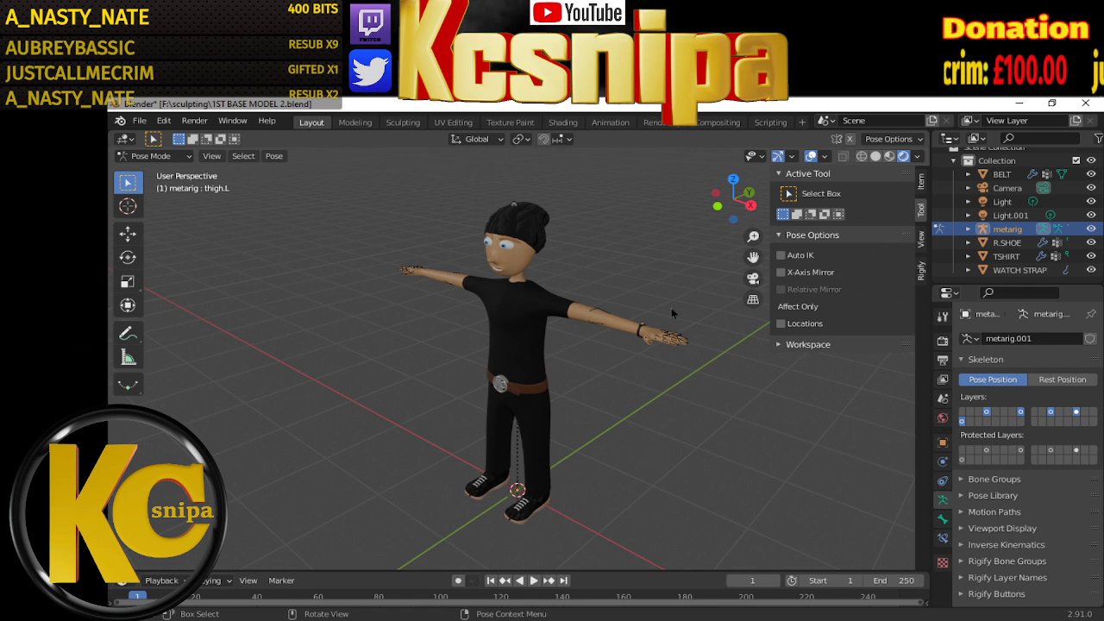
# Return to solid shading, deselect all bones, and switch the metarig to Object Mode
pyautogui.scroll(5, 671, 307)
pyautogui.moveTo(641, 303)
pyautogui.mouseDown(button='middle')
pyautogui.moveTo(608, 340)
pyautogui.moveTo(536, 334)
pyautogui.mouseUp(button='middle')
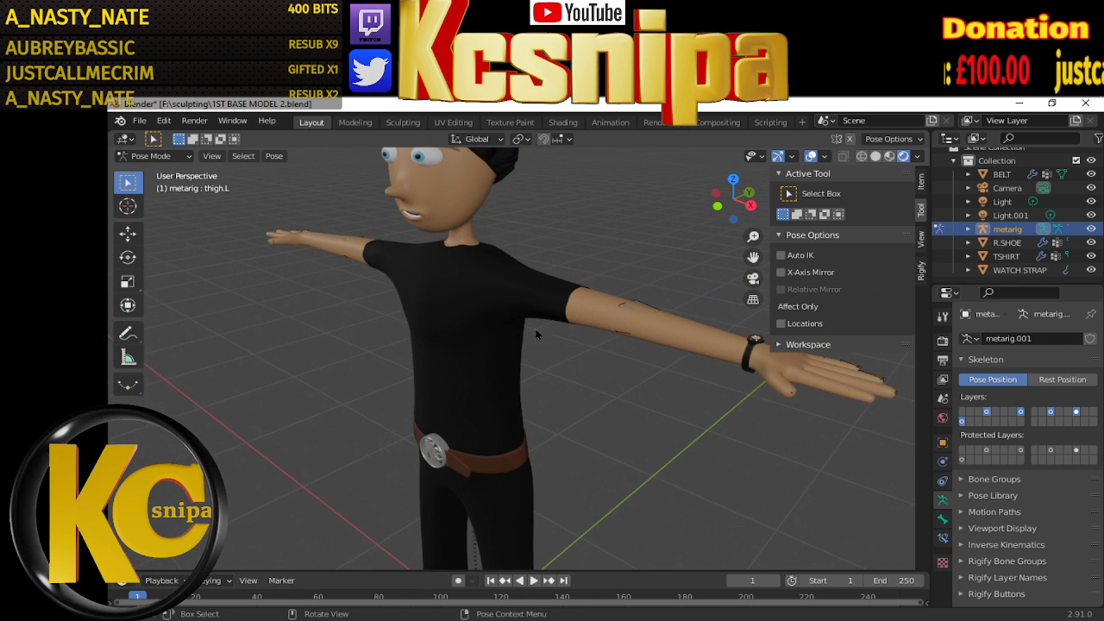
pyautogui.press('z')
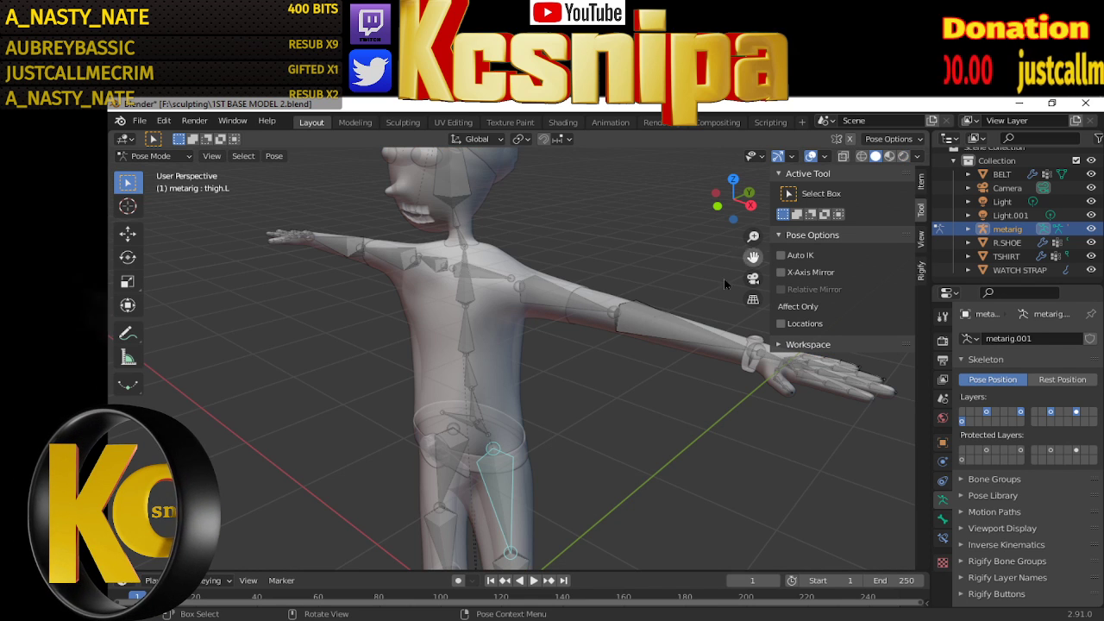
pyautogui.click(502, 363)
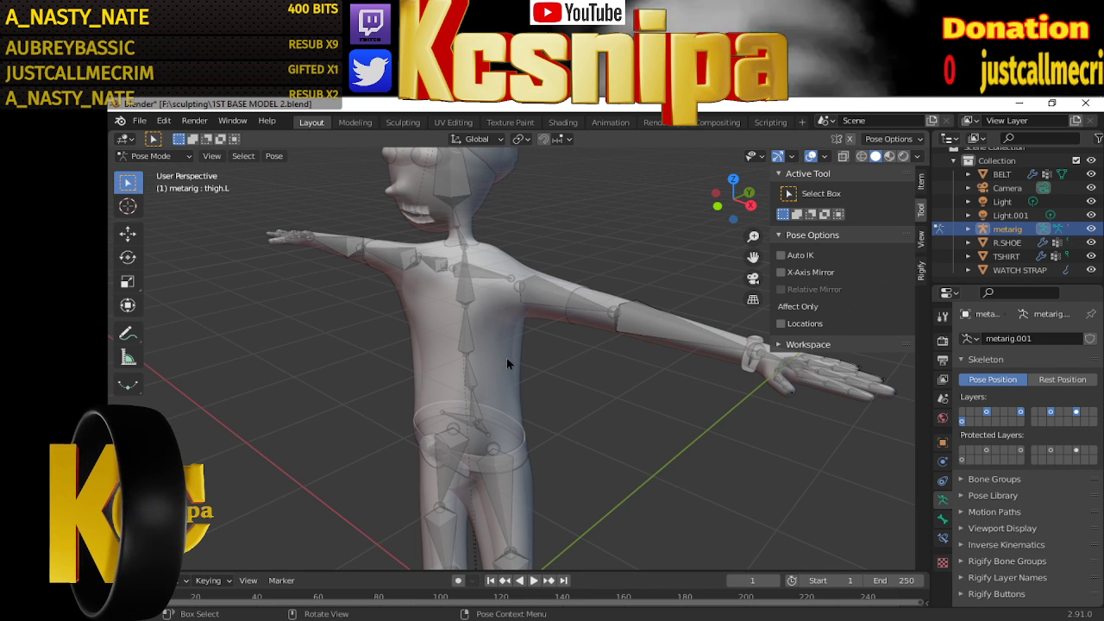
pyautogui.click(189, 156)
pyautogui.click(182, 173)
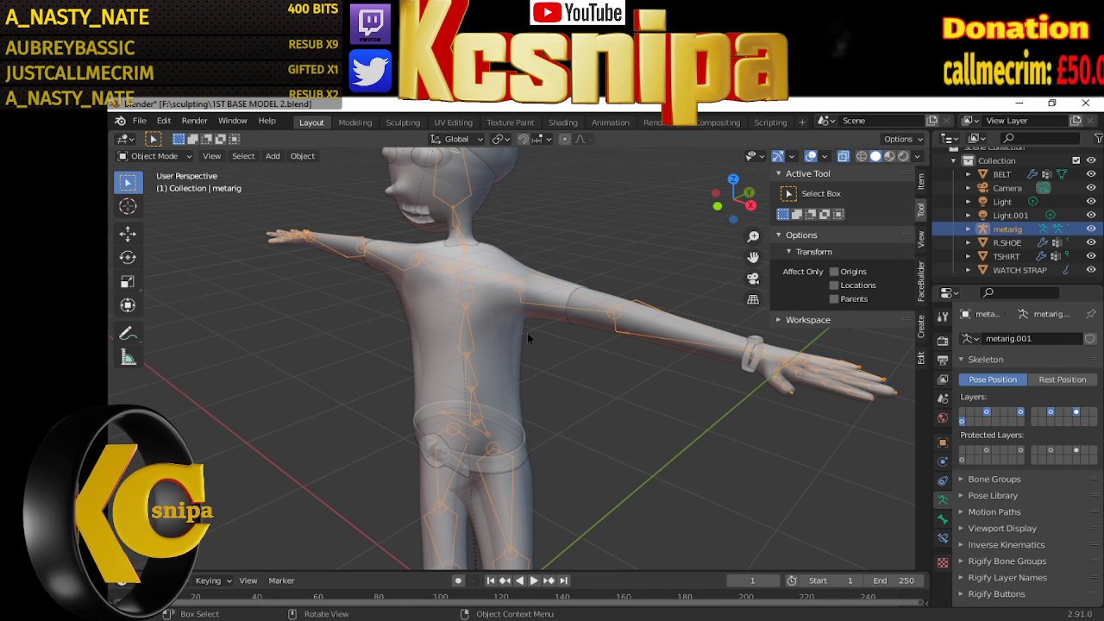
# Select the TSHIRT, then add the metarig armature as the active object
pyautogui.click(520, 344)
pyautogui.moveTo(581, 340); pyautogui.dragTo(621, 319, button='middle')
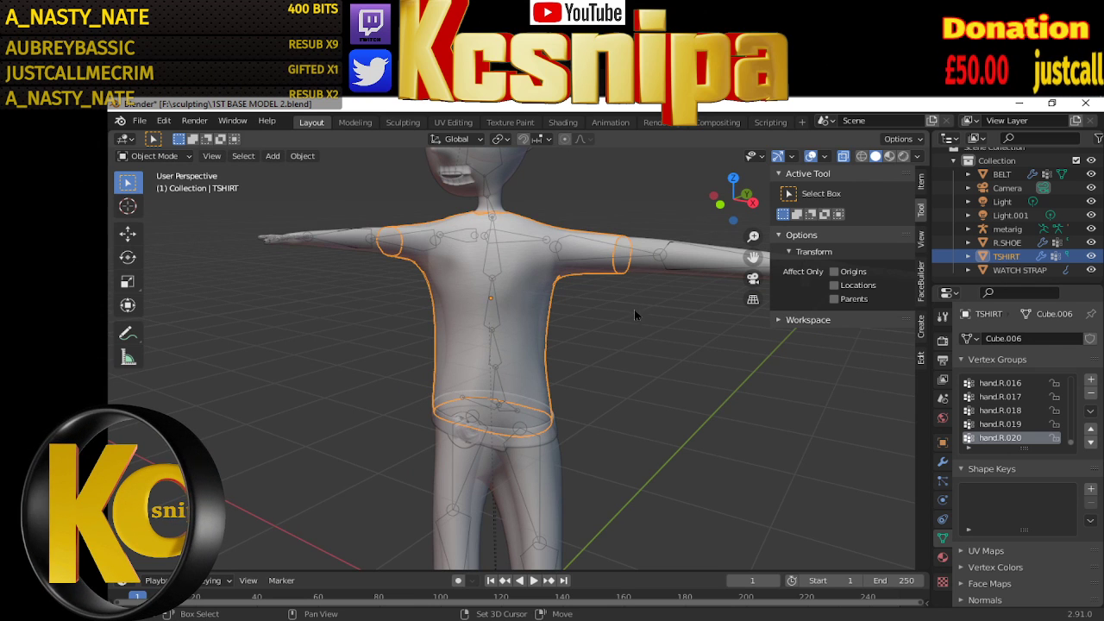
pyautogui.keyDown('shift'); pyautogui.click(655, 258); pyautogui.keyUp('shift')
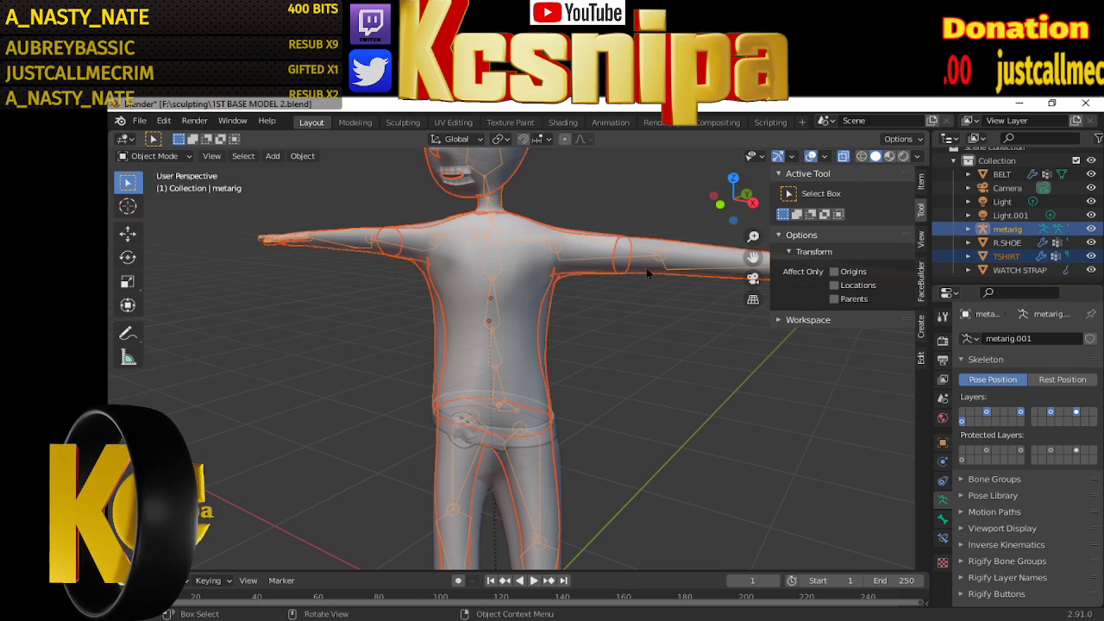
pyautogui.click(651, 272)
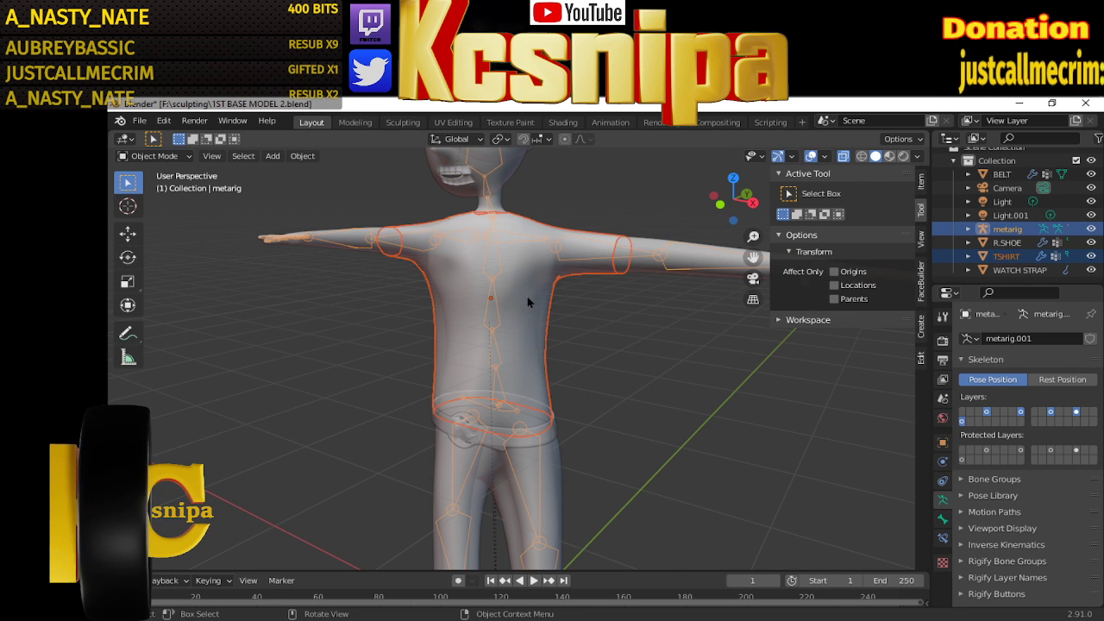
# Parent the TSHIRT to the metarig with Parent > Bone, then reselect the T-shirt mesh
pyautogui.rightClick(582, 319)
pyautogui.moveTo(552, 312)
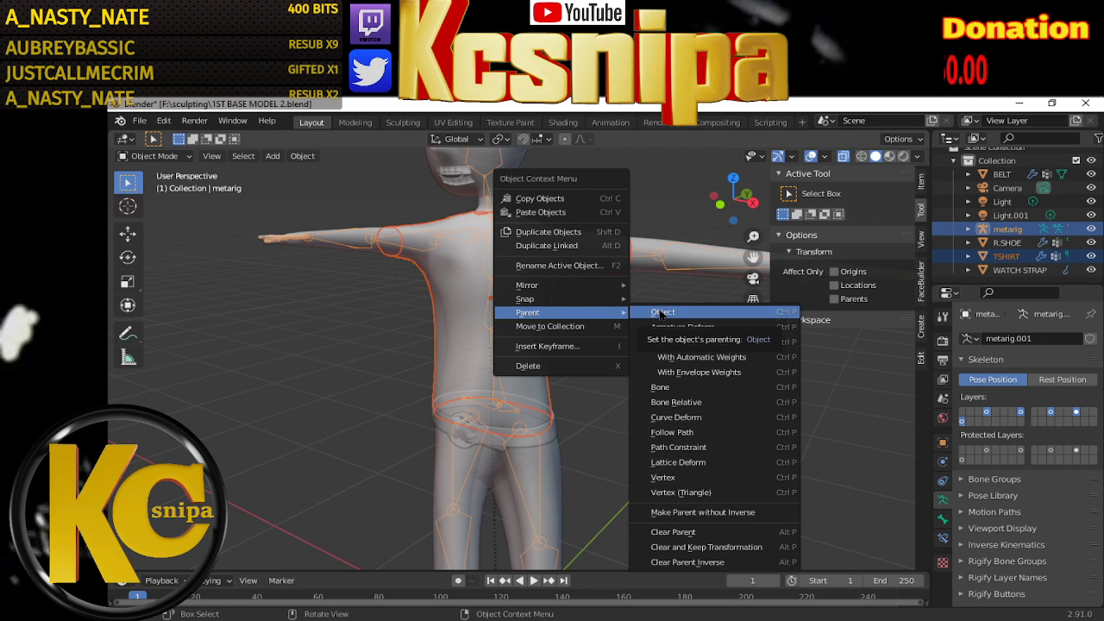
pyautogui.click(673, 387)
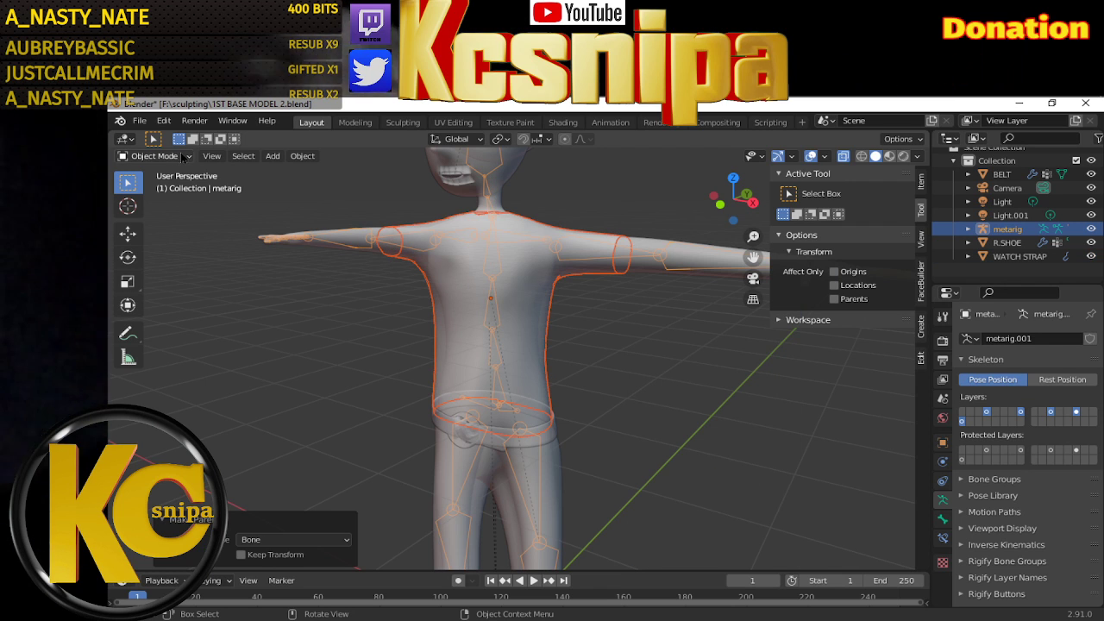
pyautogui.click(537, 308)
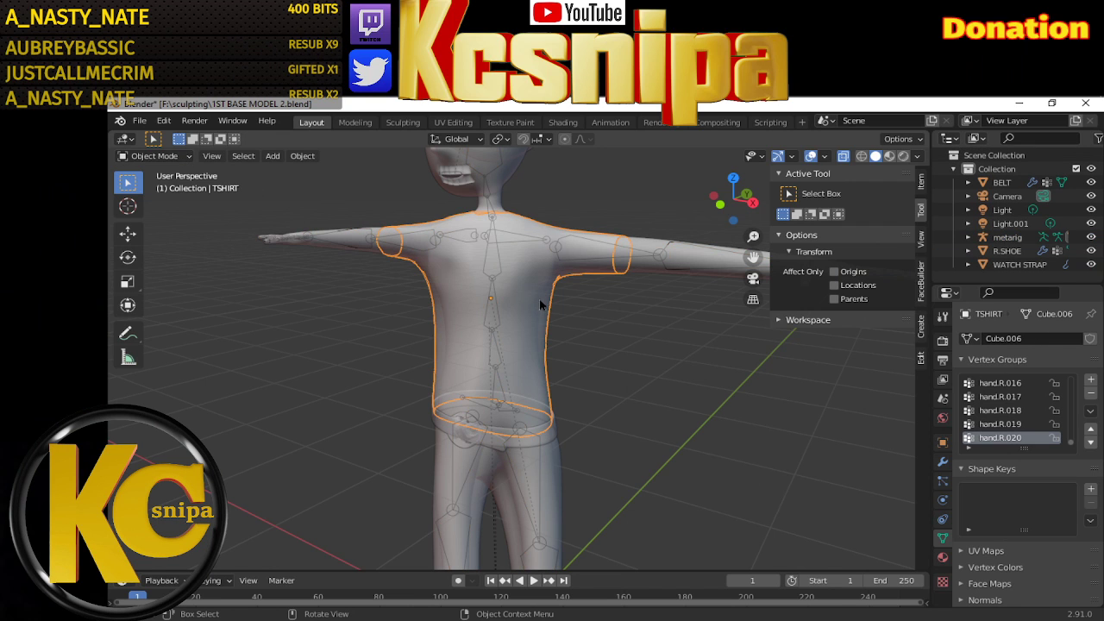
pyautogui.click(178, 156)
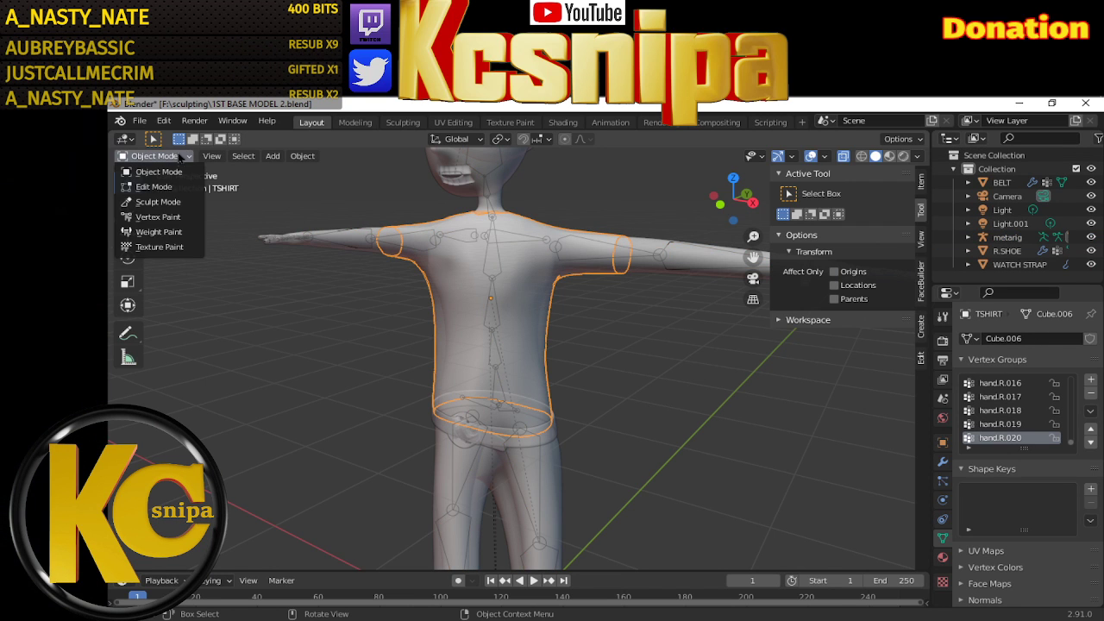
# Put the TSHIRT in Weight Paint, frame it in front view, and bring up the spine vertex group
pyautogui.click(160, 231)
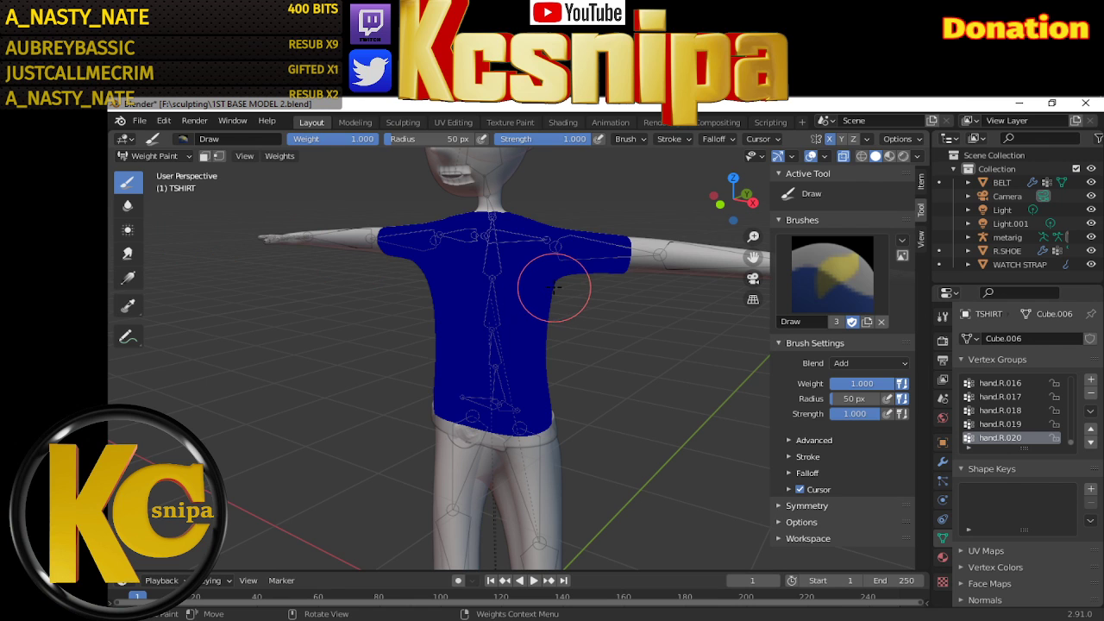
pyautogui.press('KP_1')
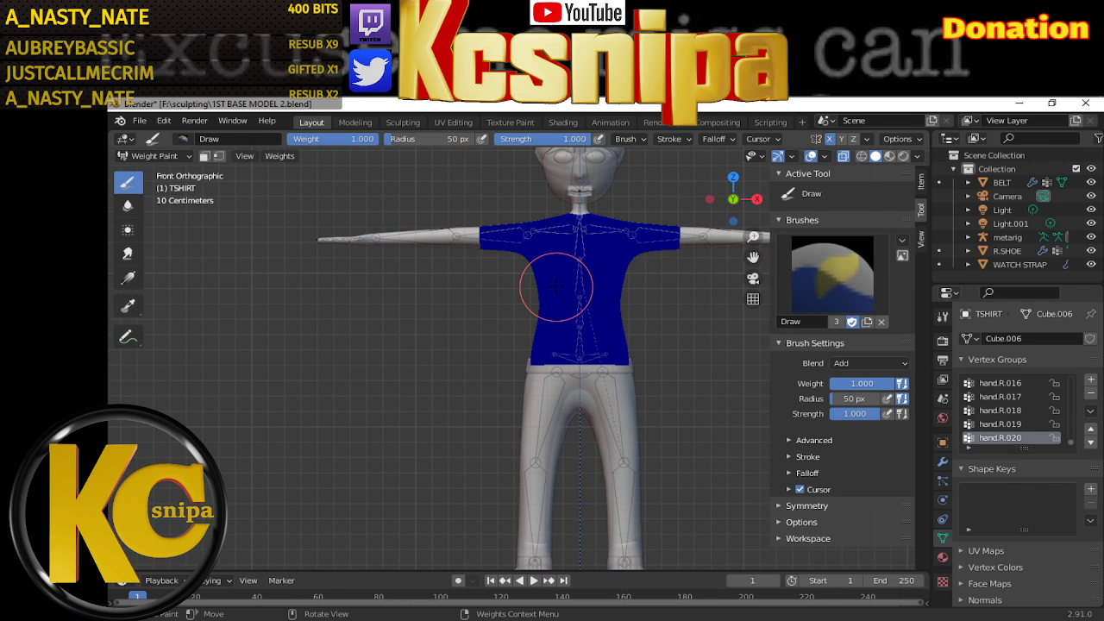
pyautogui.keyDown('shift'); pyautogui.moveTo(601, 293); pyautogui.dragTo(503, 323, button='middle'); pyautogui.keyUp('shift')
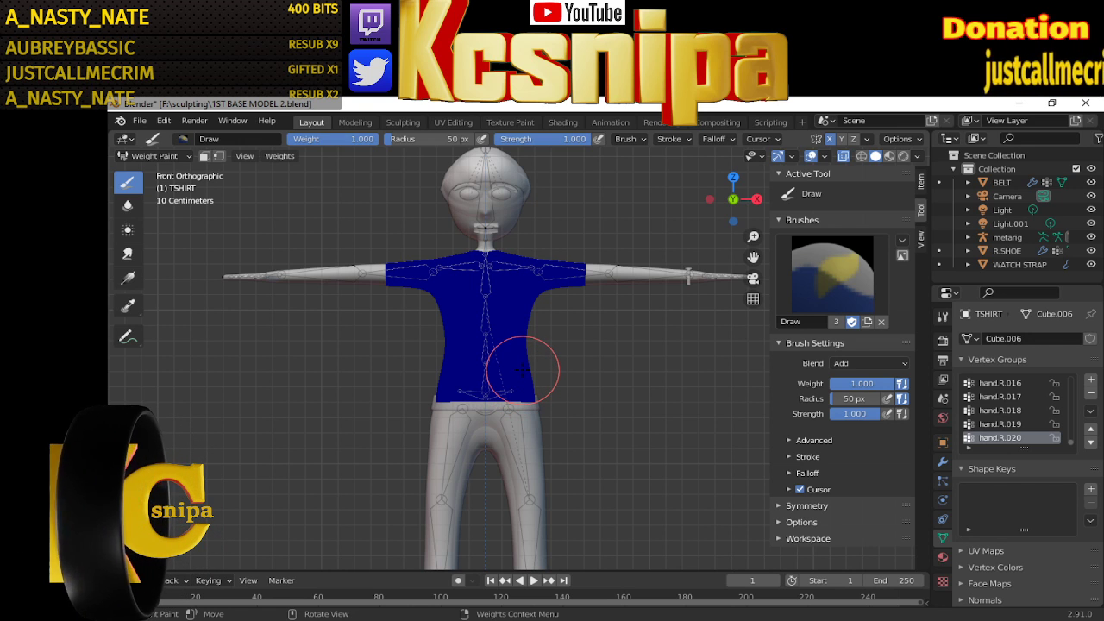
pyautogui.scroll(1, 521, 369)
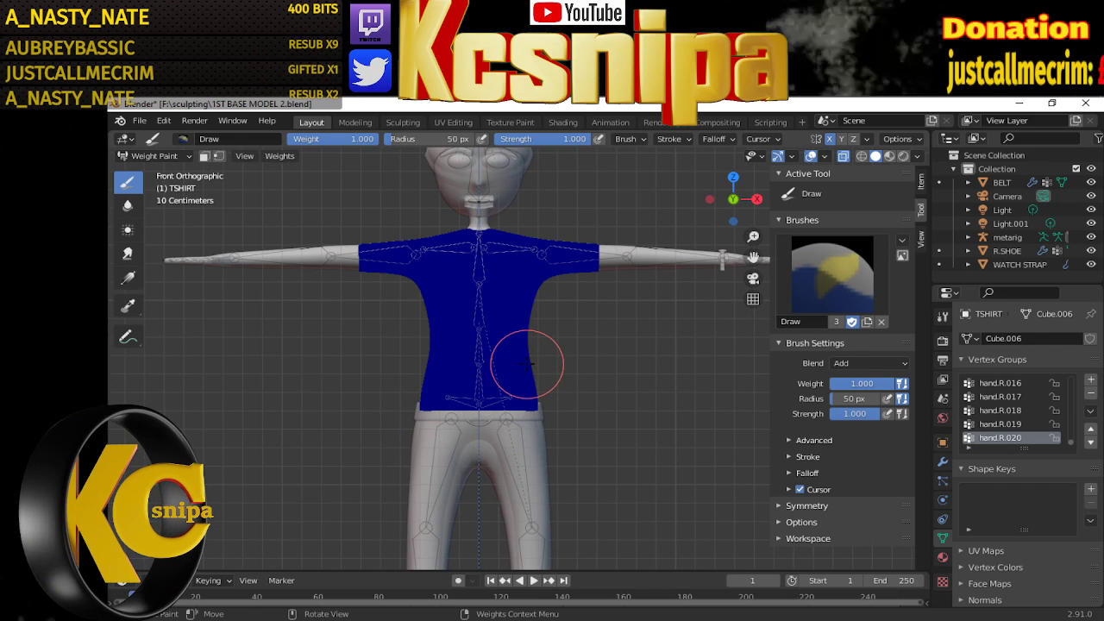
pyautogui.scroll(1, 526, 366)
pyautogui.keyDown('shift'); pyautogui.moveTo(530, 320); pyautogui.dragTo(530, 372, button='middle'); pyautogui.keyUp('shift')
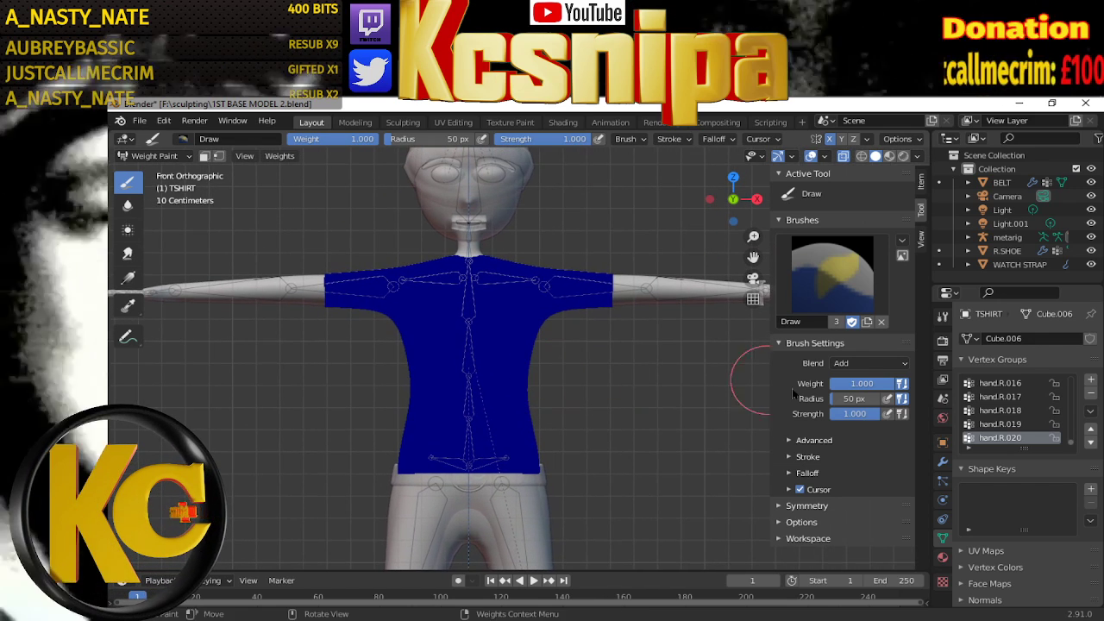
pyautogui.moveTo(1069, 440); pyautogui.dragTo(1070, 379)
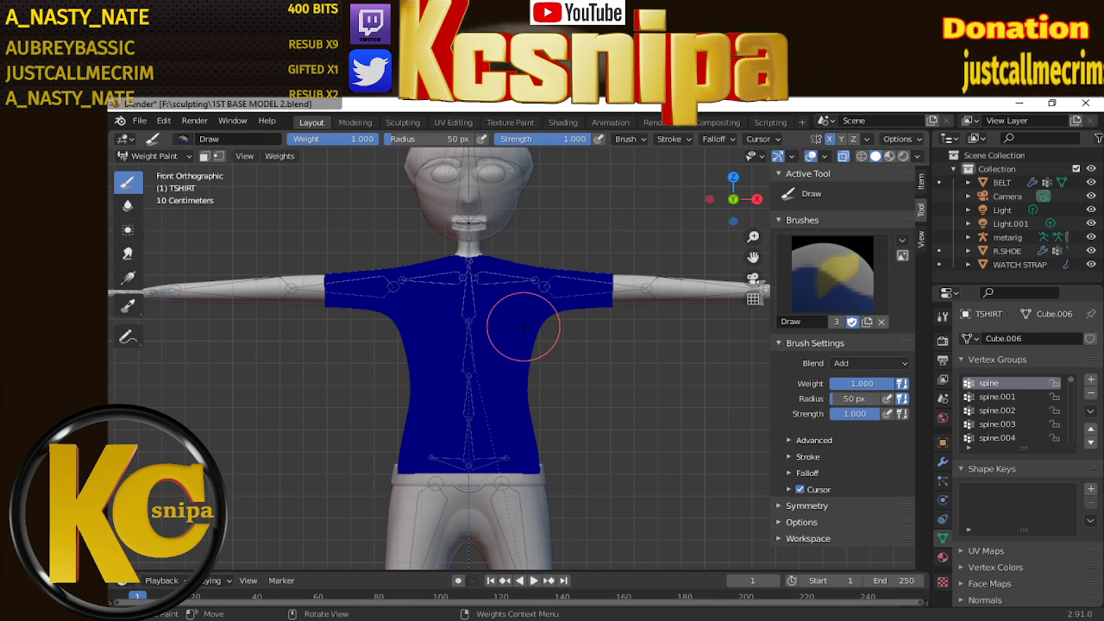
pyautogui.click(154, 156)
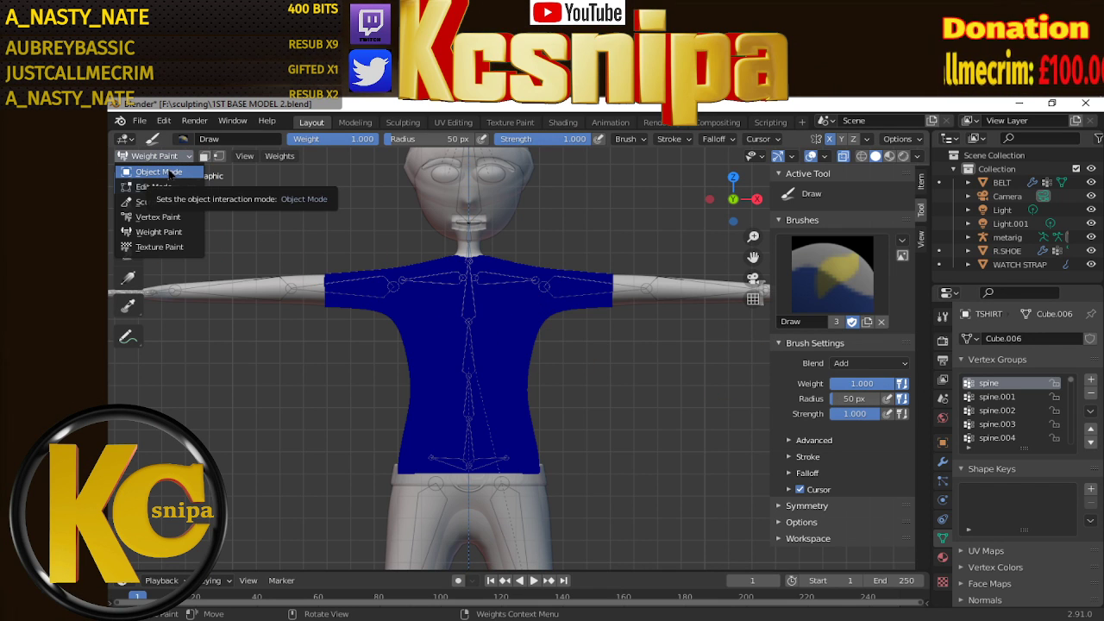
# Select the metarig, enter Pose Mode, and inspect its lowest spine bones
pyautogui.click(164, 173)
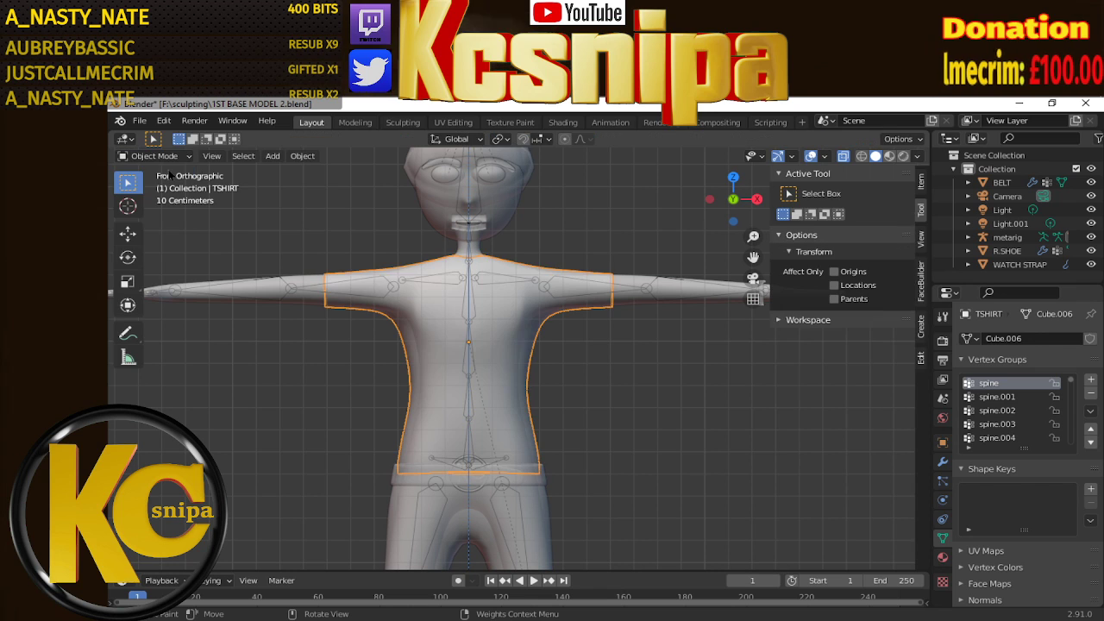
pyautogui.click(468, 255)
pyautogui.click(182, 156)
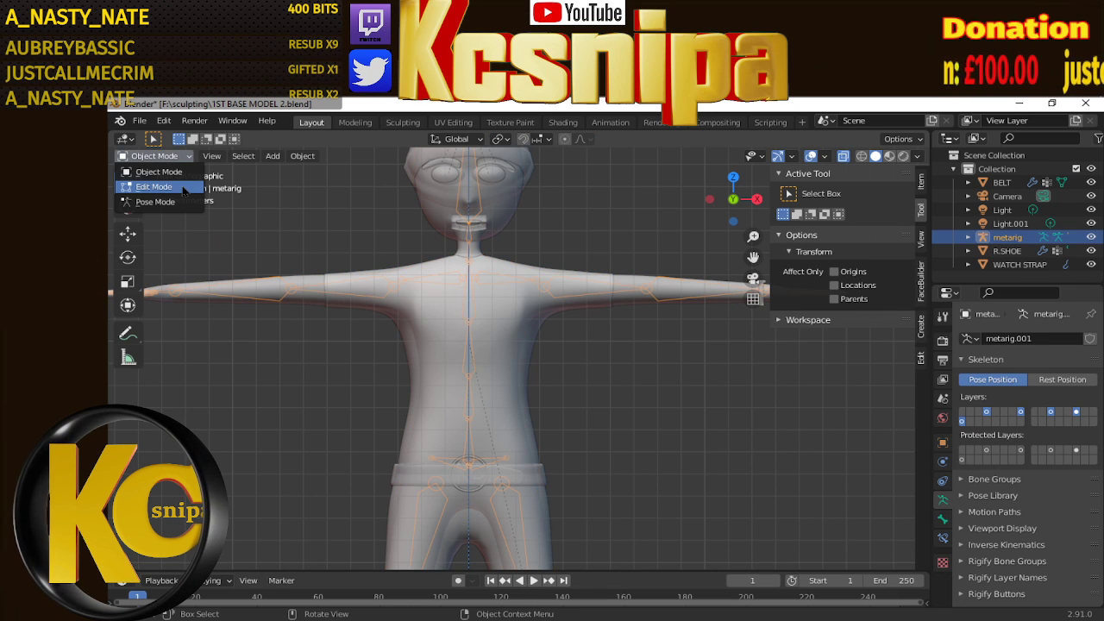
pyautogui.click(164, 202)
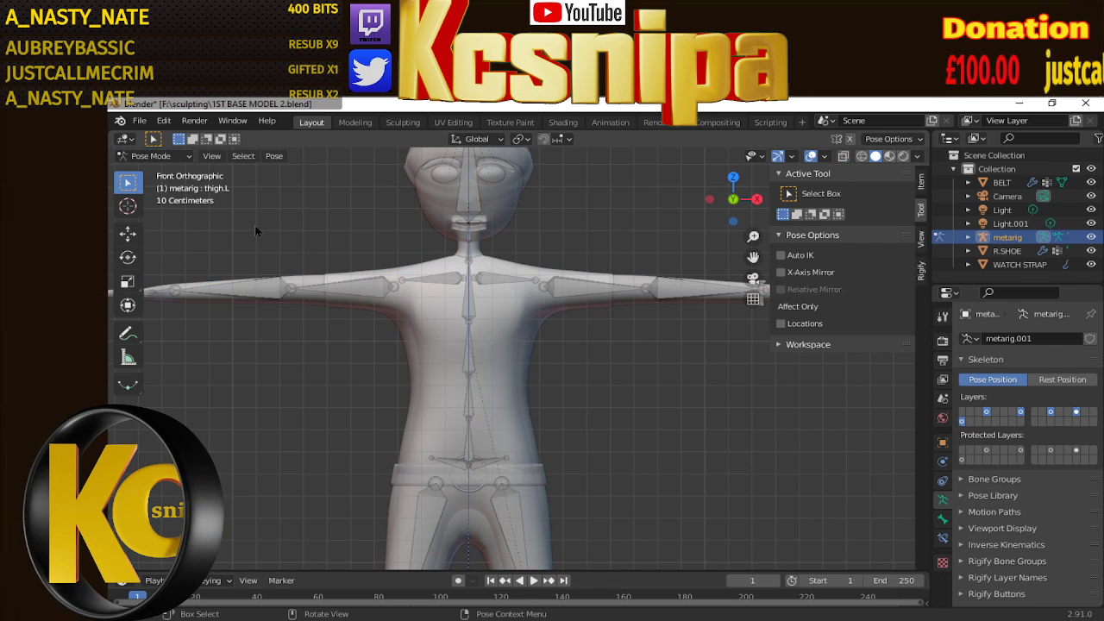
pyautogui.click(470, 453)
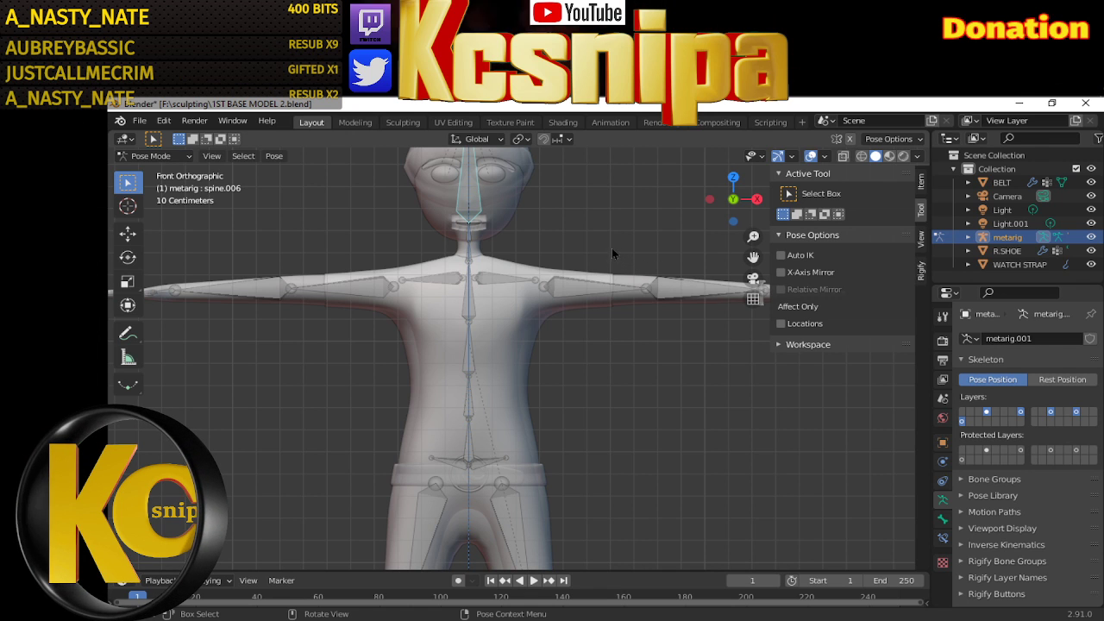
pyautogui.click(471, 446)
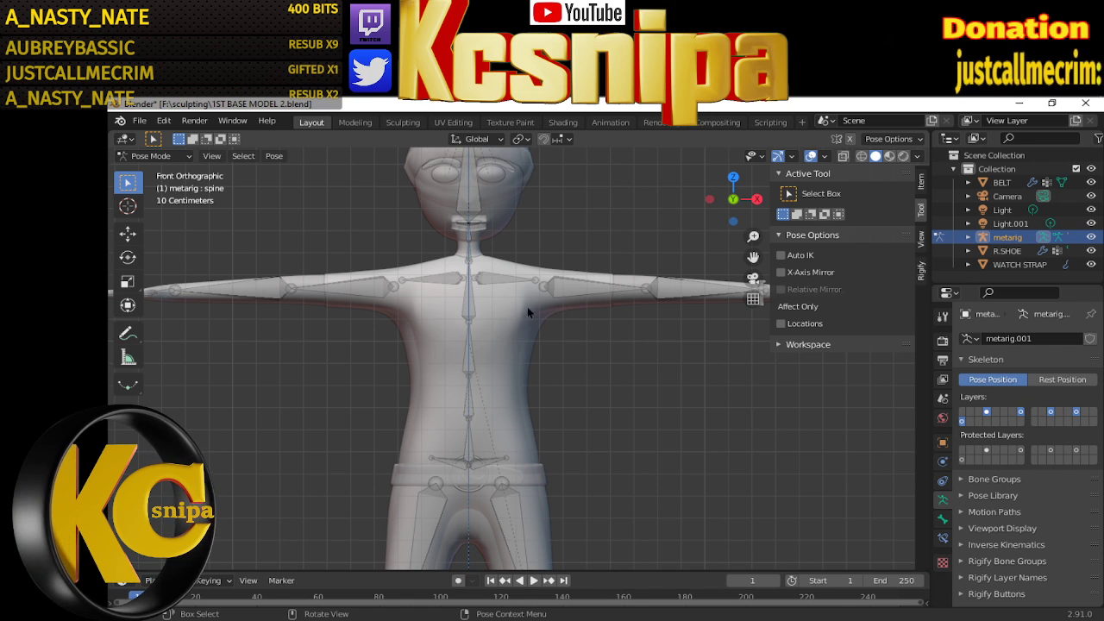
# Return the armature to Object Mode and select the TSHIRT mesh
pyautogui.click(183, 156)
pyautogui.click(182, 170)
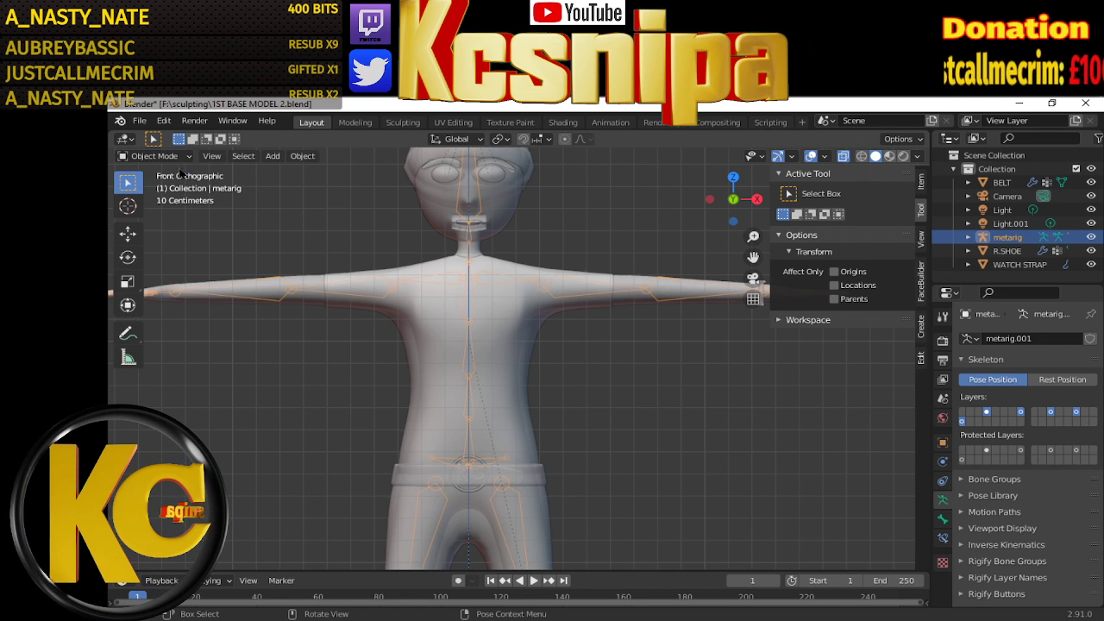
pyautogui.click(516, 339)
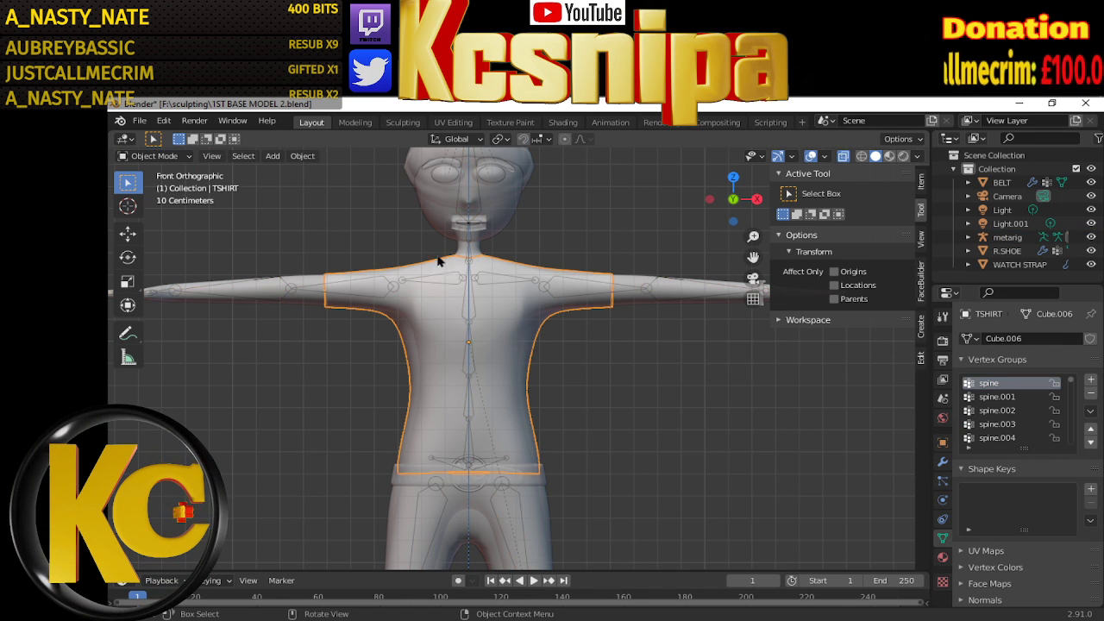
# Put the TSHIRT in Weight Paint and paint spine weight across the lower shirt
pyautogui.click(177, 157)
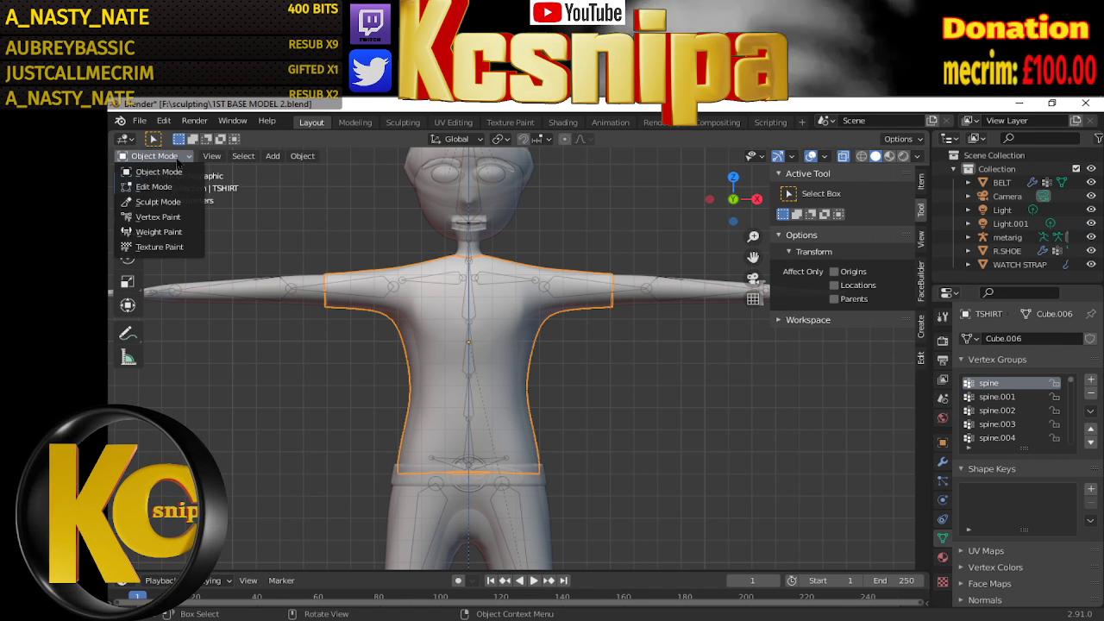
pyautogui.click(182, 233)
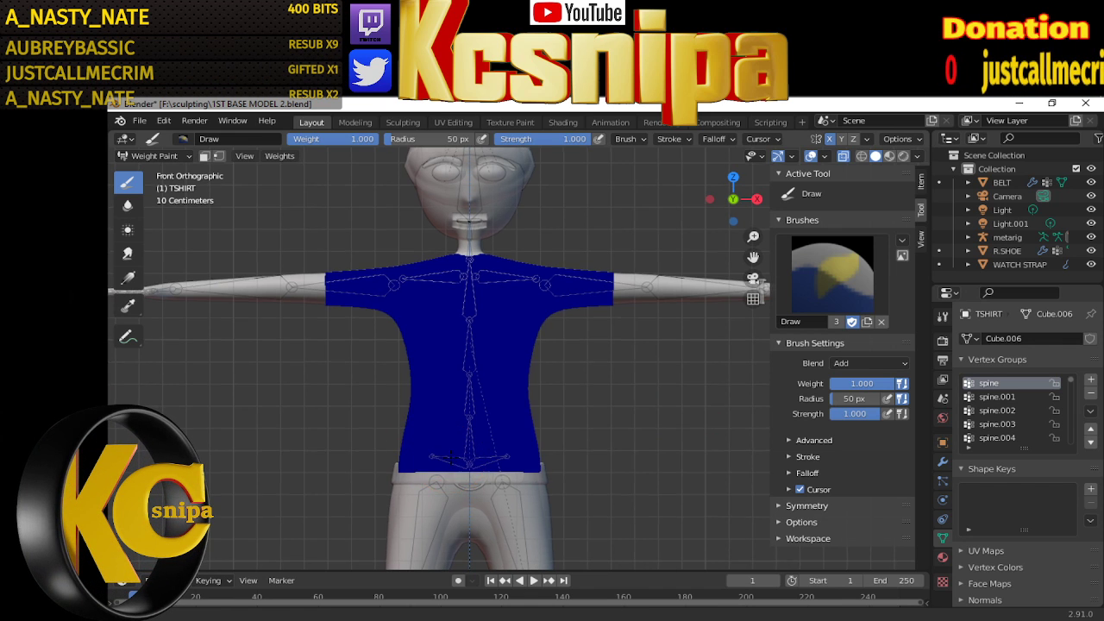
pyautogui.keyDown('shift'); pyautogui.moveTo(434, 450); pyautogui.dragTo(467, 423, button='middle'); pyautogui.keyUp('shift')
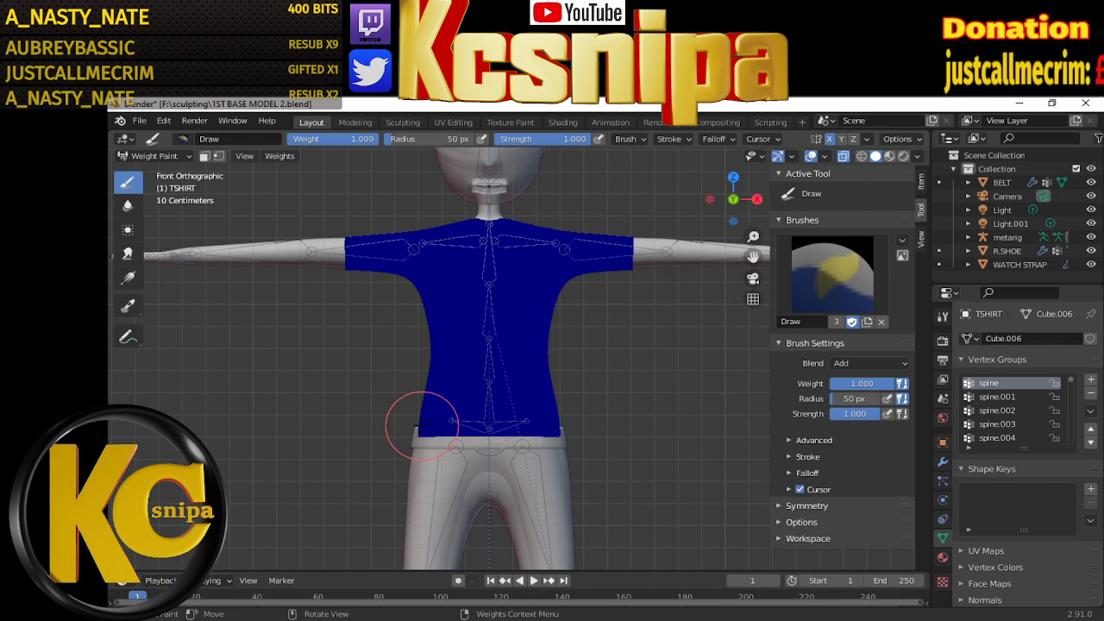
pyautogui.moveTo(424, 425); pyautogui.dragTo(496, 407)
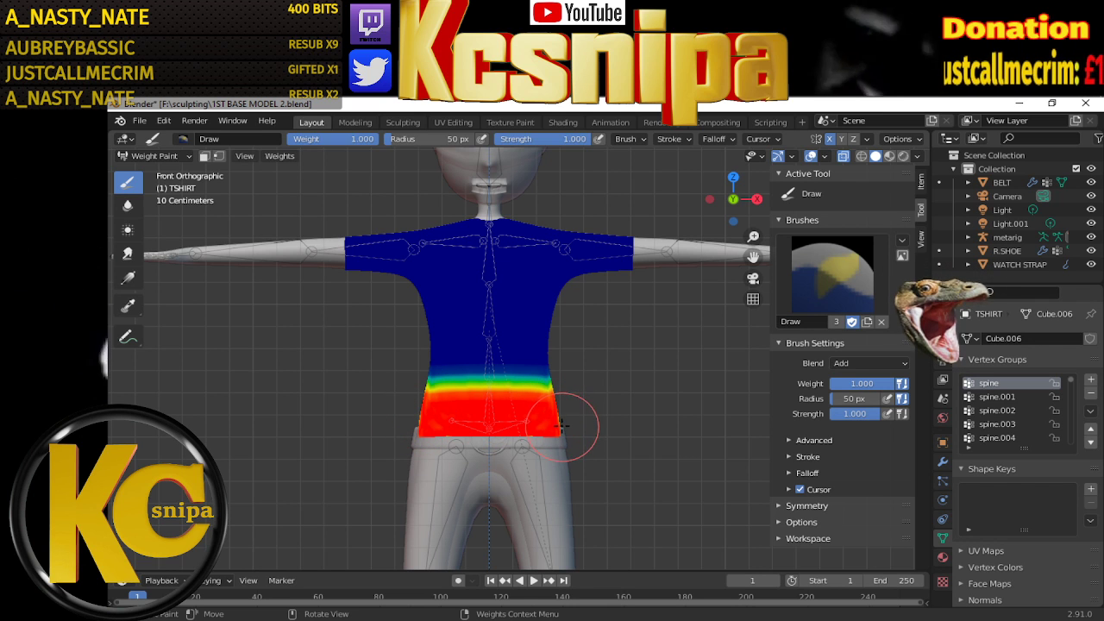
pyautogui.moveTo(586, 406); pyautogui.dragTo(478, 419, button='middle')
pyautogui.moveTo(402, 439)
pyautogui.mouseDown(button='middle')
pyautogui.moveTo(506, 429)
pyautogui.moveTo(408, 422)
pyautogui.mouseUp(button='middle')
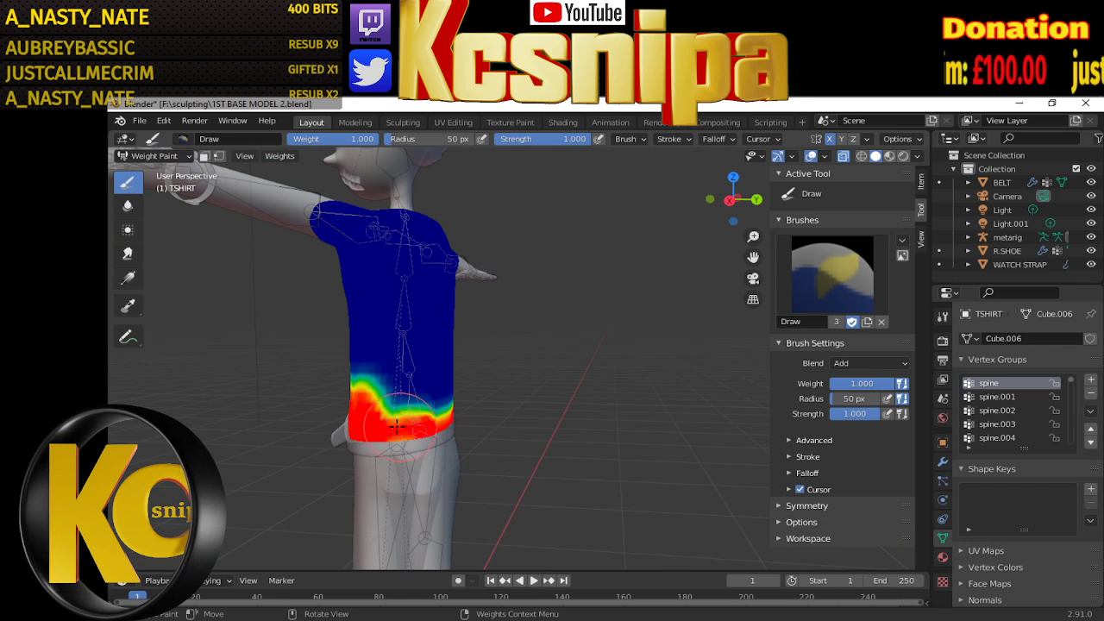
pyautogui.moveTo(373, 412); pyautogui.dragTo(455, 396)
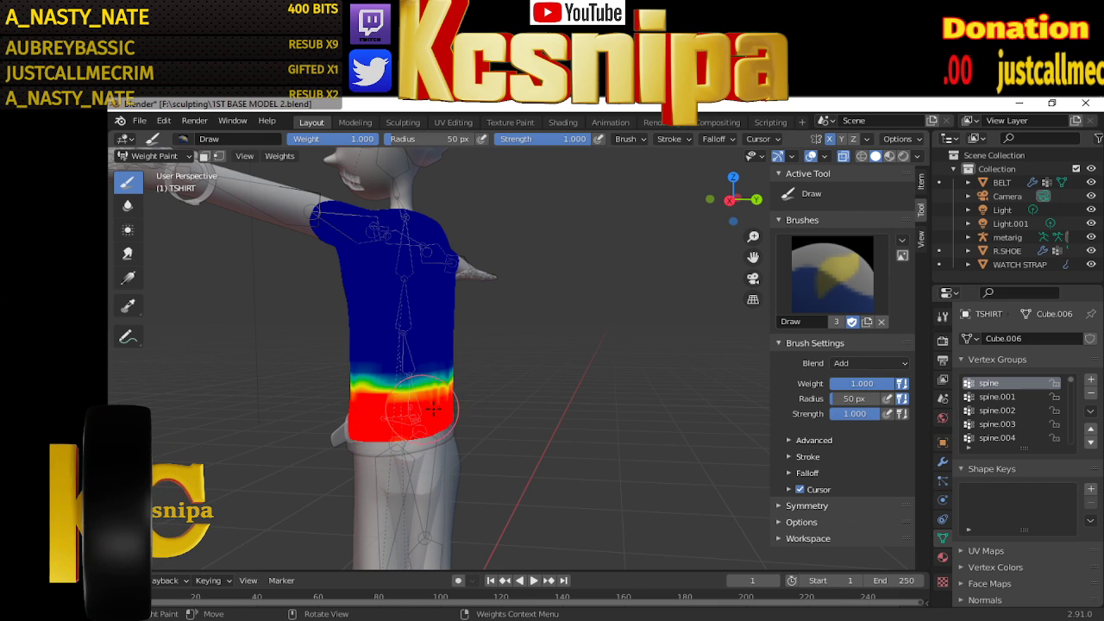
pyautogui.moveTo(433, 408); pyautogui.dragTo(529, 388, button='middle')
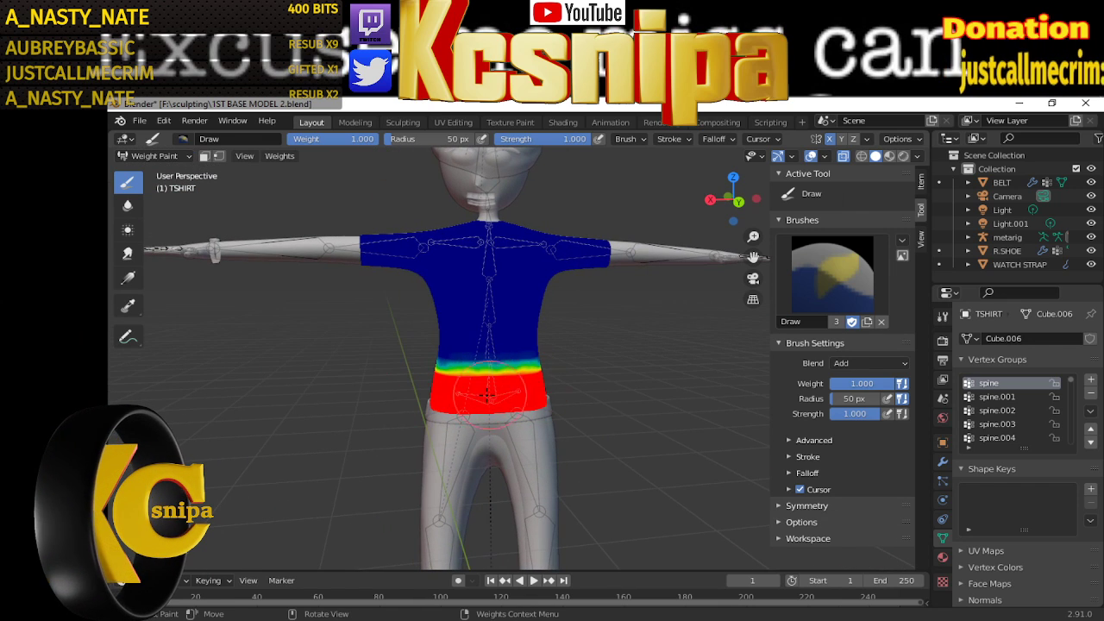
pyautogui.moveTo(596, 394)
pyautogui.mouseDown(button='middle')
pyautogui.moveTo(460, 420)
pyautogui.moveTo(574, 420)
pyautogui.mouseUp(button='middle')
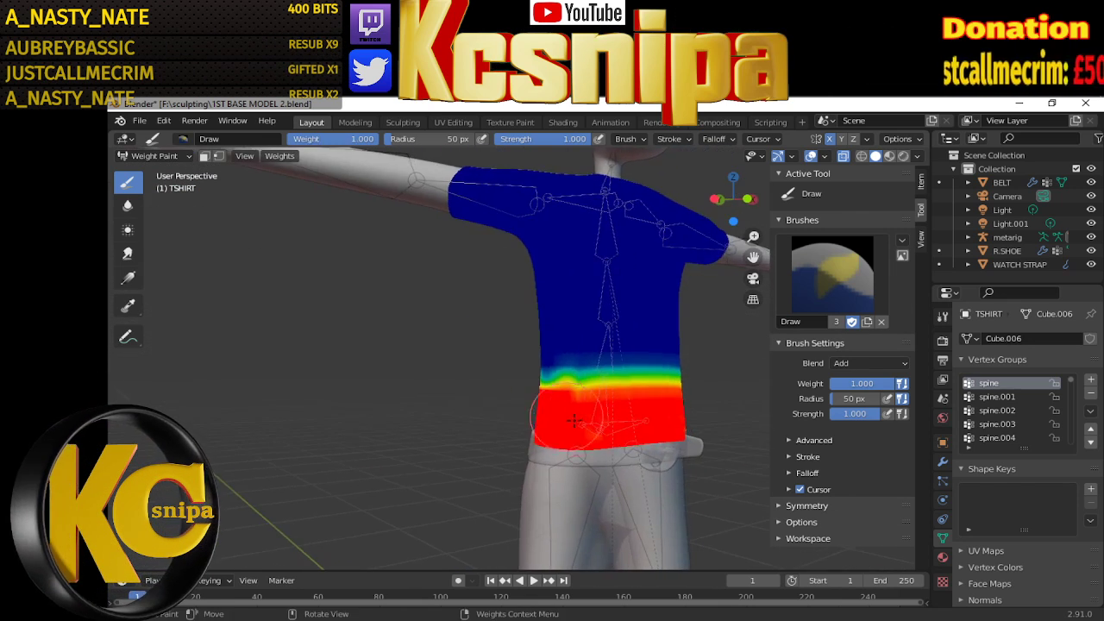
pyautogui.moveTo(685, 427); pyautogui.dragTo(703, 440, button='middle')
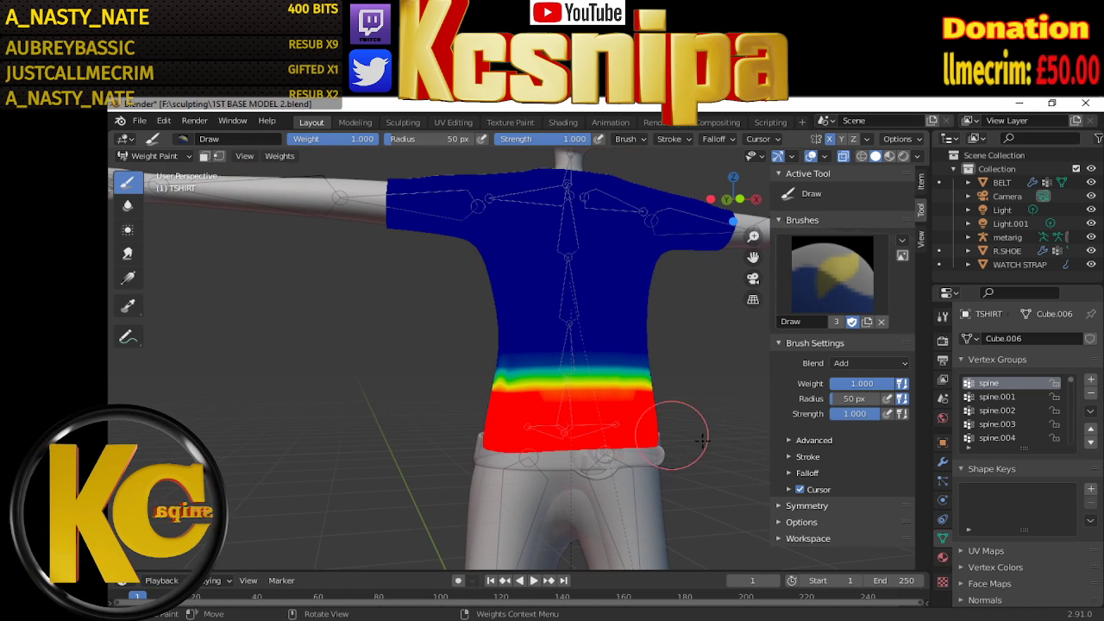
# Select spine.001 and paint a full-red band around the shirt's waist, front and sides
pyautogui.click(998, 401)
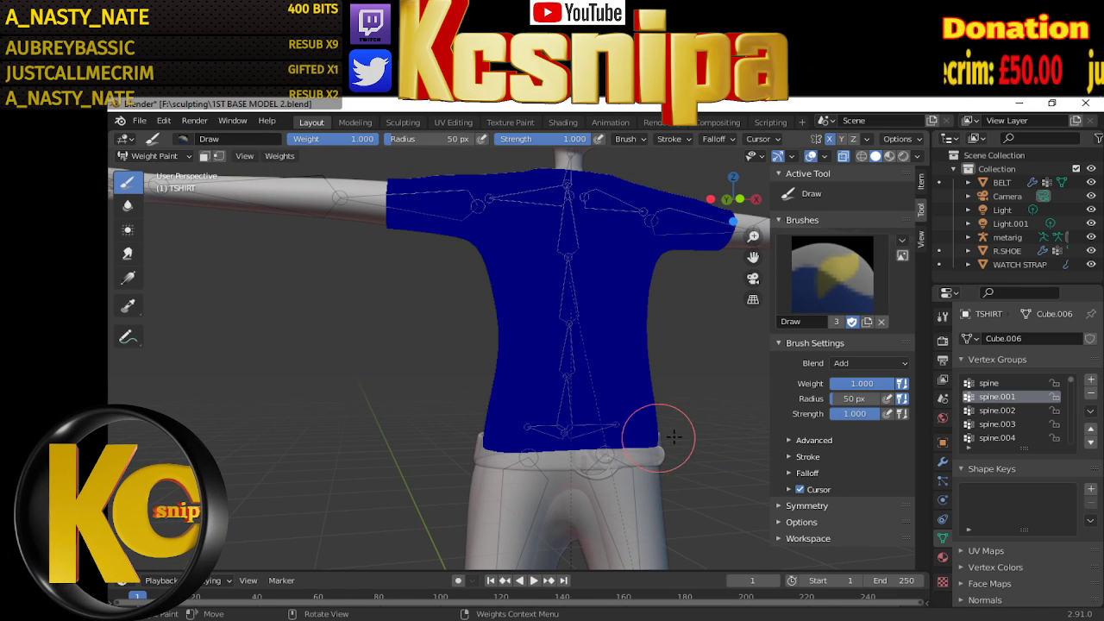
pyautogui.press('KP_1')
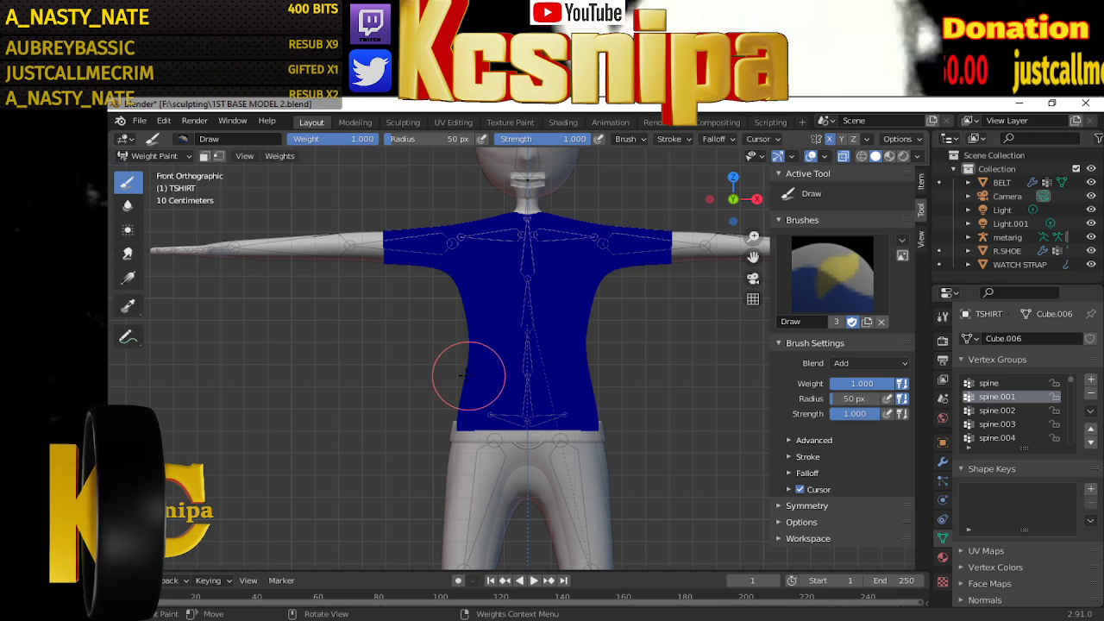
pyautogui.moveTo(467, 374)
pyautogui.mouseDown()
pyautogui.moveTo(473, 361)
pyautogui.moveTo(464, 371)
pyautogui.moveTo(554, 371)
pyautogui.moveTo(497, 355)
pyautogui.mouseUp()
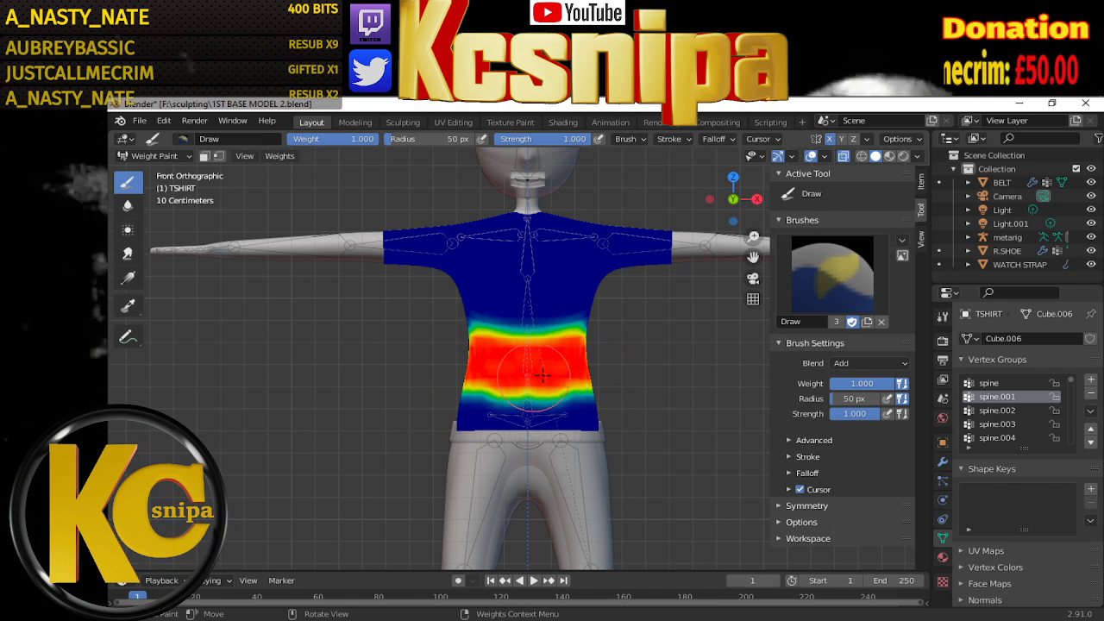
pyautogui.moveTo(592, 370); pyautogui.dragTo(448, 369, button='middle')
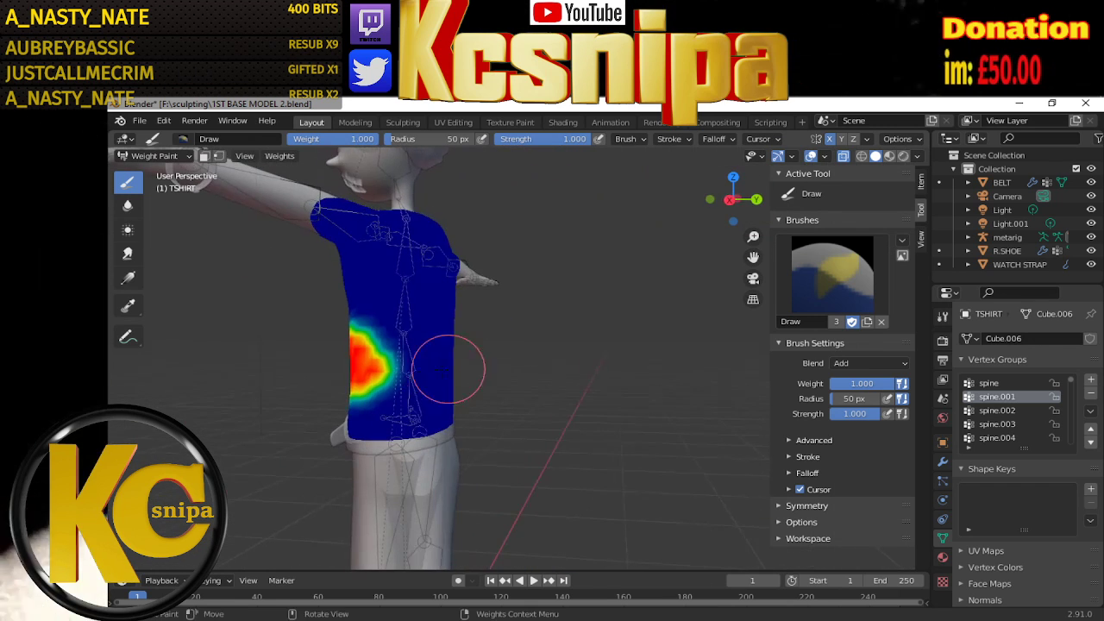
pyautogui.moveTo(360, 345); pyautogui.dragTo(410, 374)
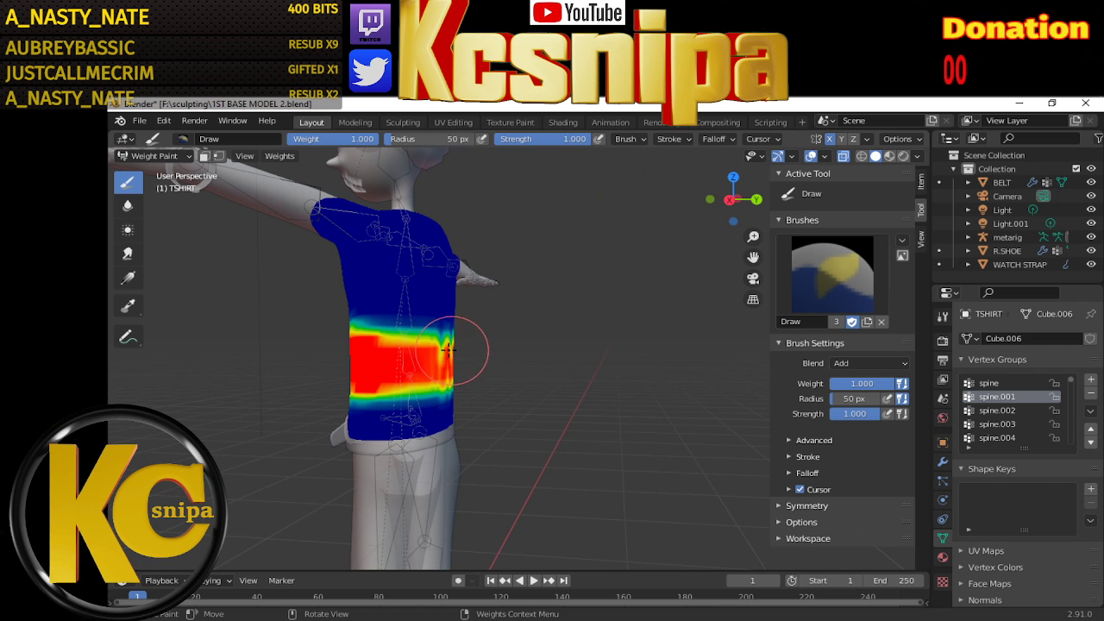
pyautogui.moveTo(448, 348)
pyautogui.mouseDown()
pyautogui.moveTo(398, 379)
pyautogui.moveTo(426, 346)
pyautogui.mouseUp()
pyautogui.moveTo(492, 366); pyautogui.dragTo(387, 367, button='middle')
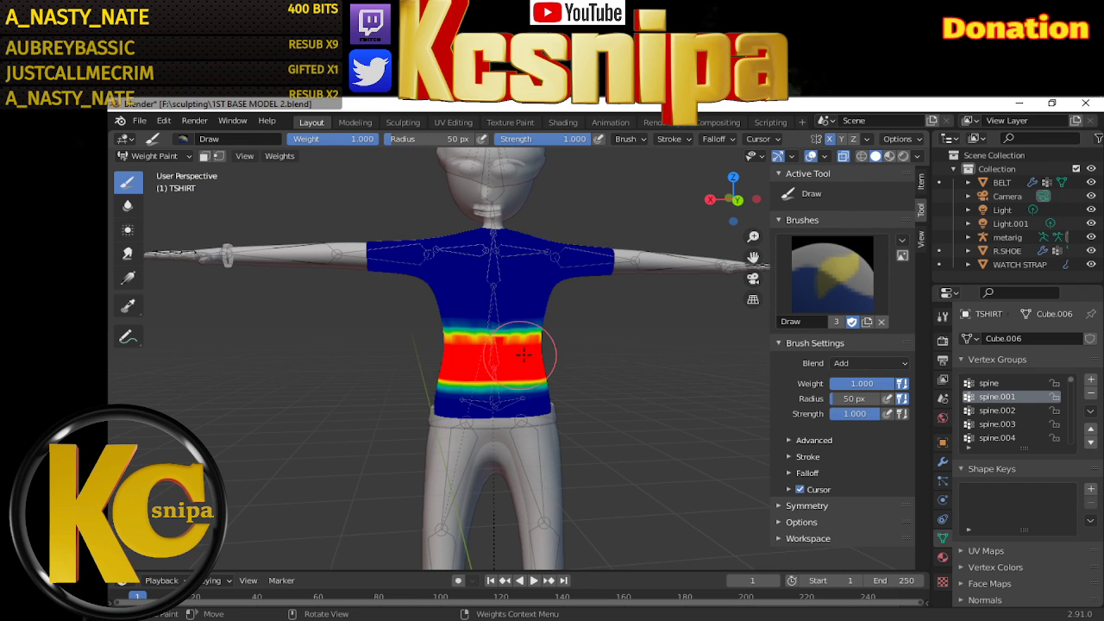
# Make spine.002 the active vertex group and paint a weight band across the shirt's midsection
pyautogui.click(1005, 411)
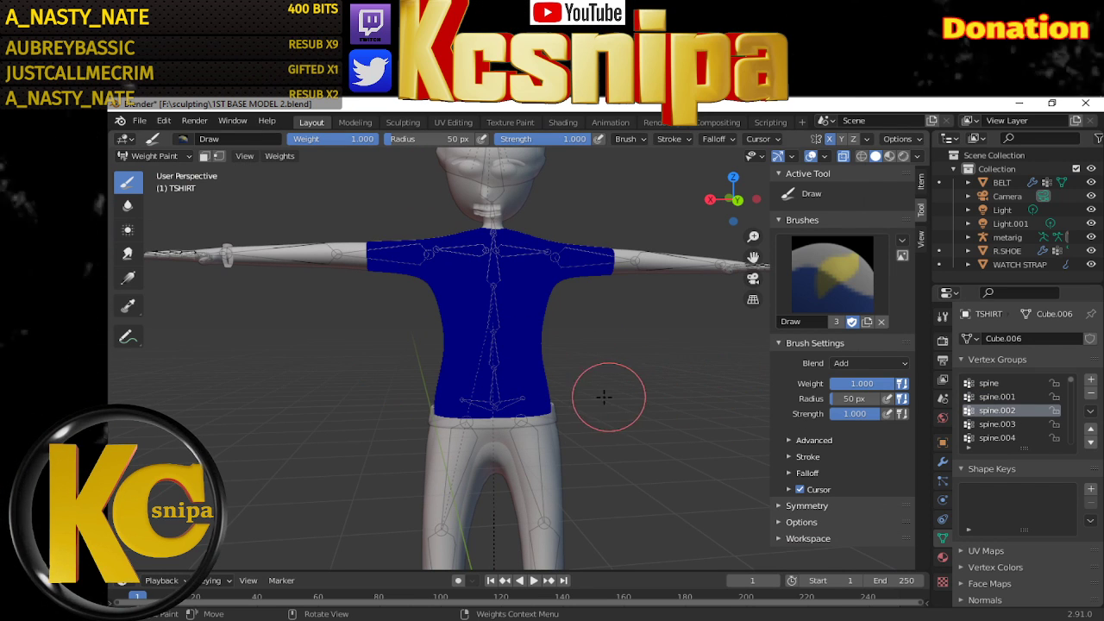
pyautogui.moveTo(604, 394)
pyautogui.mouseDown(button='middle')
pyautogui.moveTo(655, 399)
pyautogui.moveTo(547, 419)
pyautogui.moveTo(636, 424)
pyautogui.mouseUp(button='middle')
pyautogui.scroll(3, 635, 423)
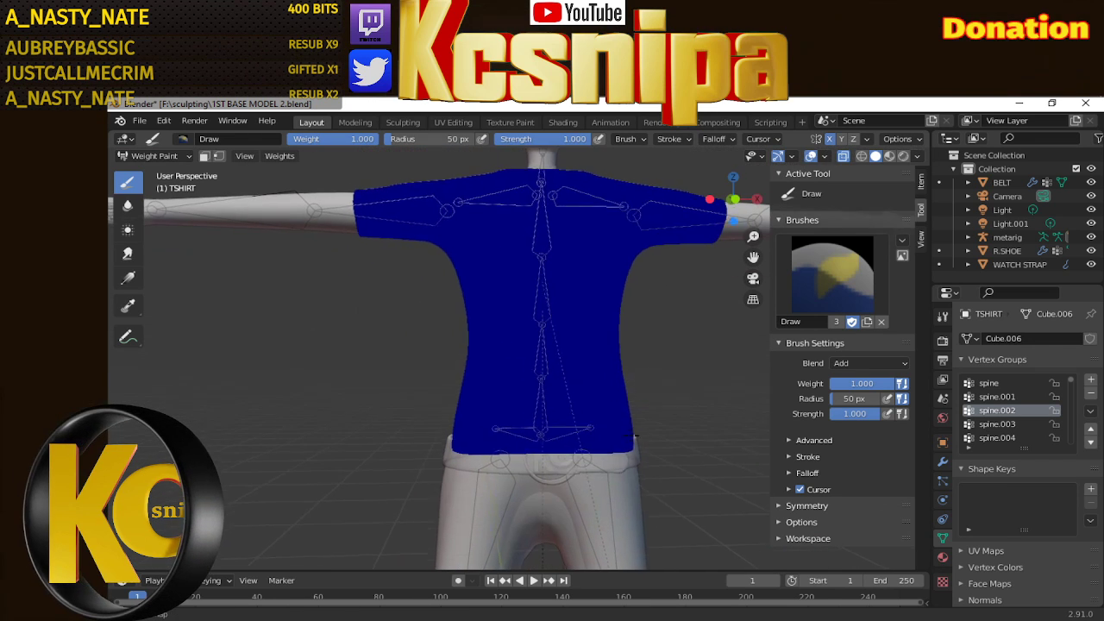
pyautogui.moveTo(631, 382)
pyautogui.mouseDown(button='middle')
pyautogui.moveTo(591, 419)
pyautogui.moveTo(512, 456)
pyautogui.mouseUp(button='middle')
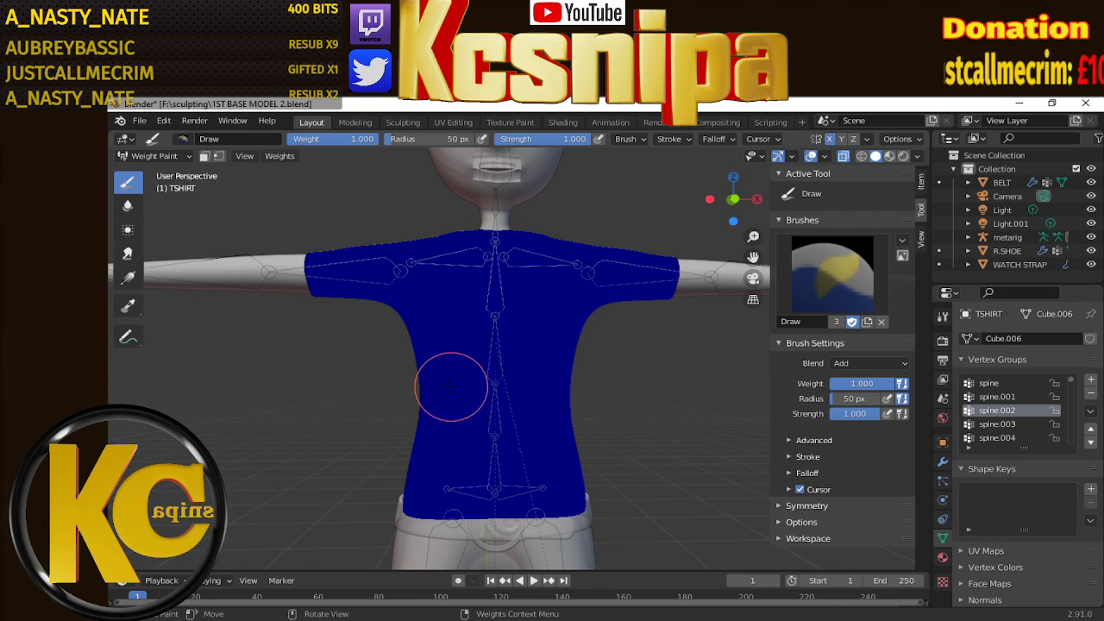
pyautogui.moveTo(427, 382); pyautogui.dragTo(535, 378)
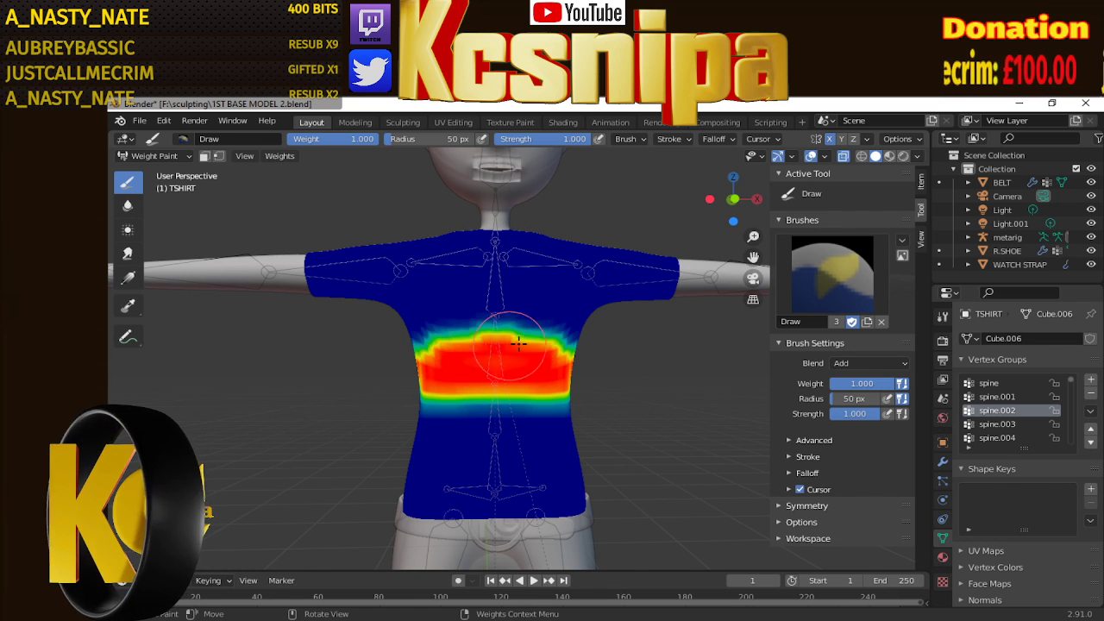
pyautogui.moveTo(519, 343)
pyautogui.mouseDown()
pyautogui.moveTo(501, 332)
pyautogui.moveTo(577, 334)
pyautogui.mouseUp()
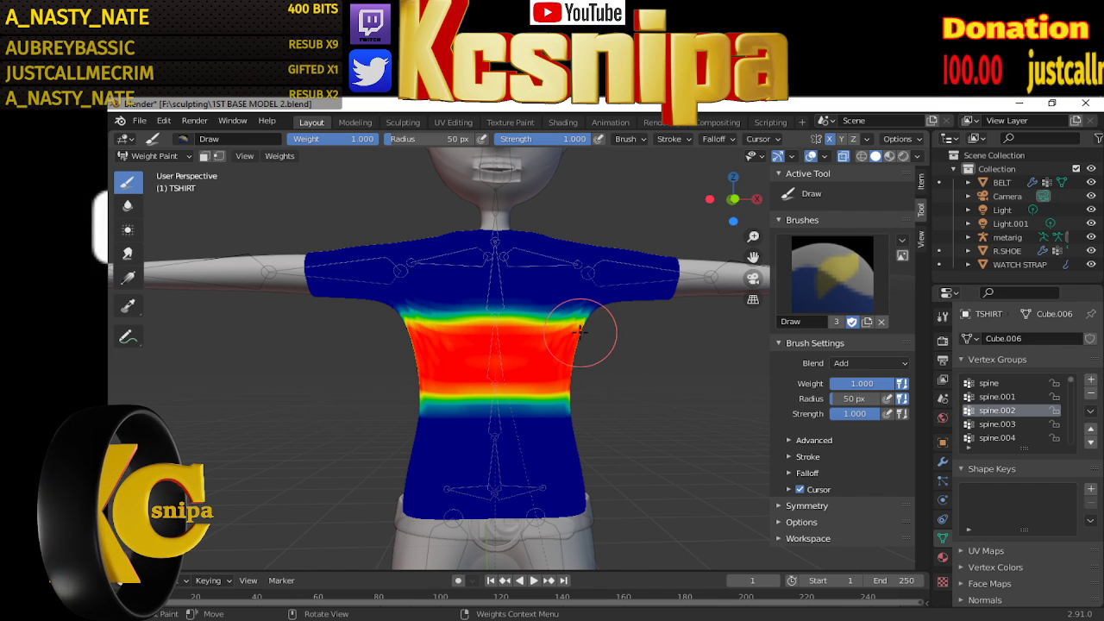
# Spread the spine.002 weight across the whole chest band and out to the shirt's left edge
pyautogui.moveTo(635, 382)
pyautogui.mouseDown(button='middle')
pyautogui.moveTo(487, 383)
pyautogui.moveTo(416, 369)
pyautogui.mouseUp(button='middle')
pyautogui.moveTo(518, 371); pyautogui.dragTo(453, 354, button='middle')
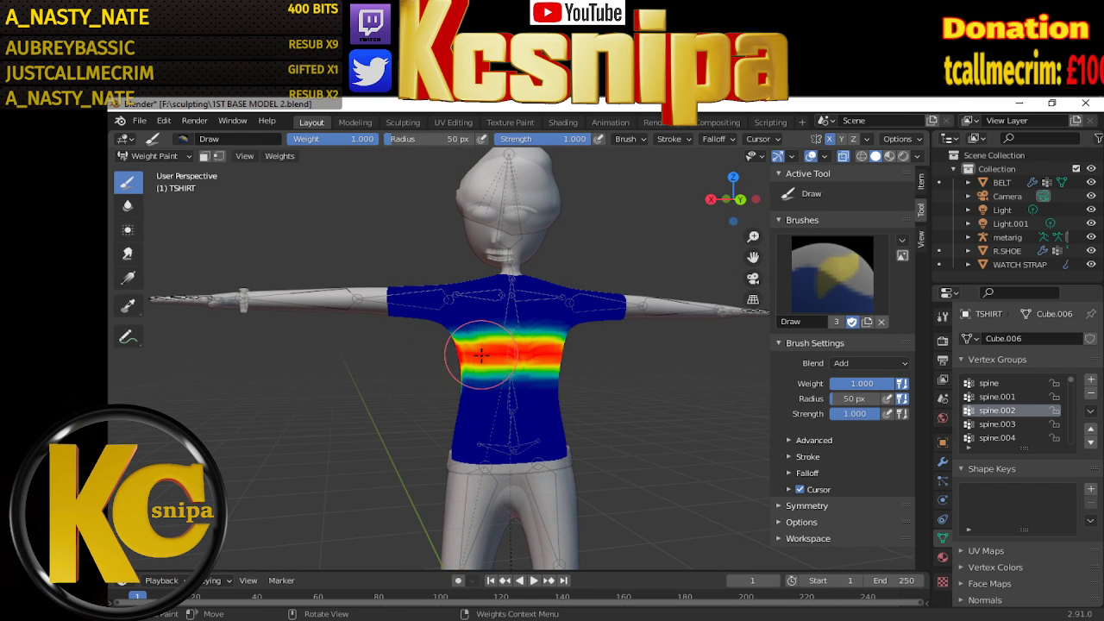
pyautogui.moveTo(468, 370); pyautogui.dragTo(511, 361)
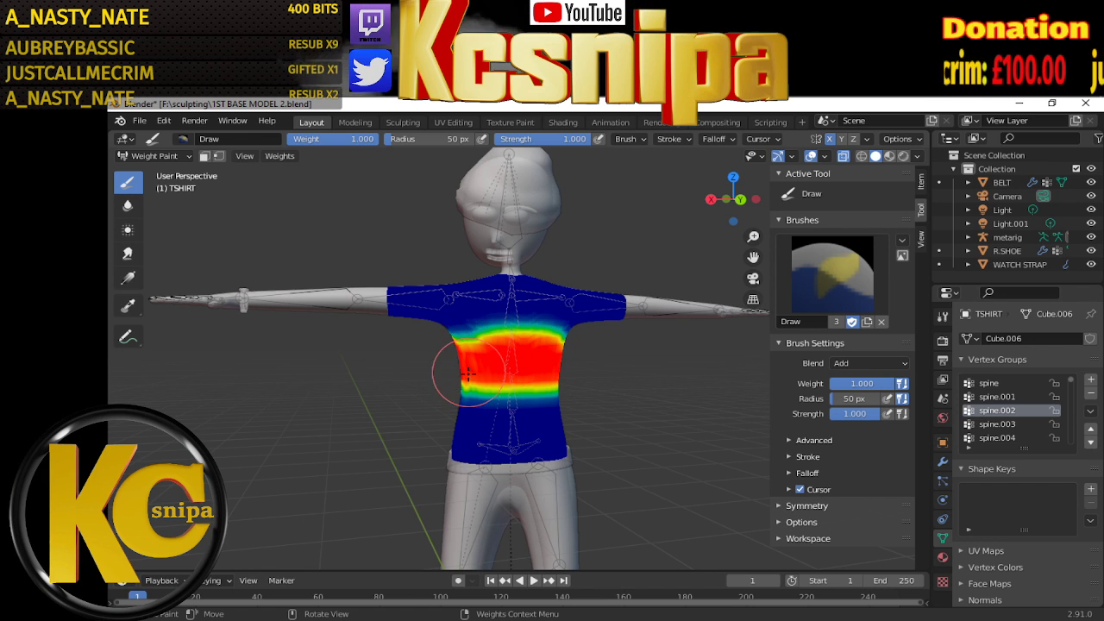
pyautogui.moveTo(462, 350); pyautogui.dragTo(465, 345)
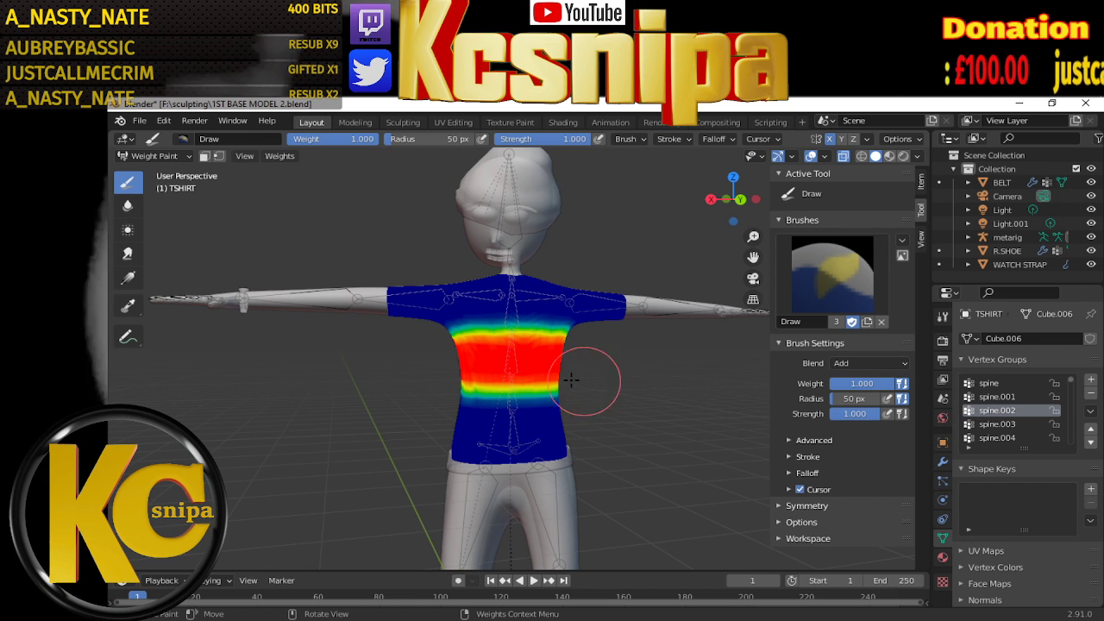
pyautogui.moveTo(592, 382); pyautogui.dragTo(374, 382, button='middle')
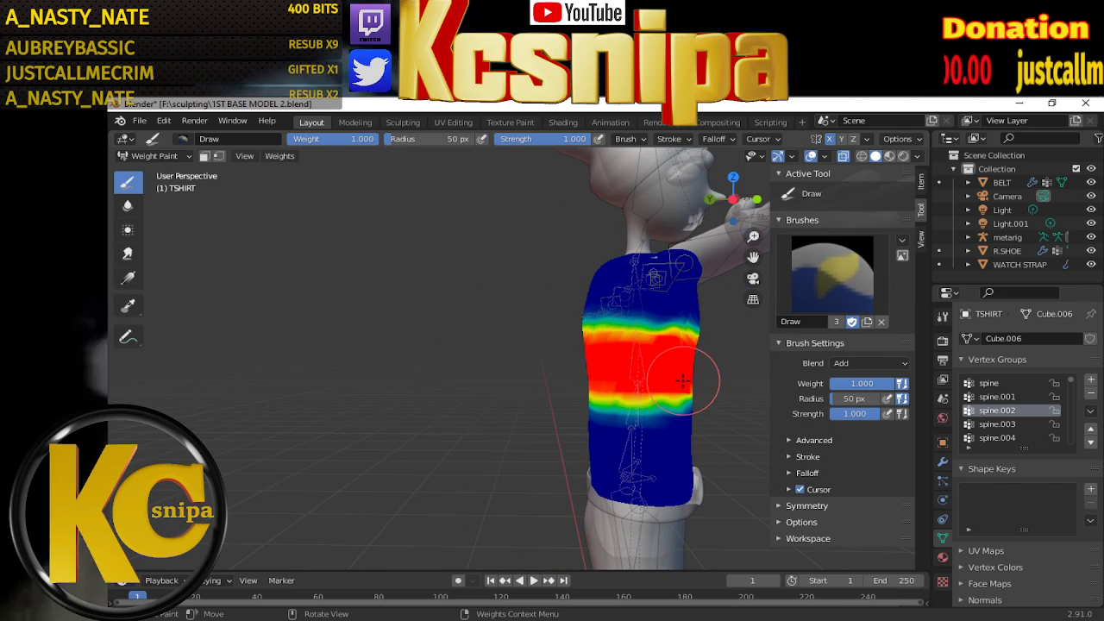
pyautogui.moveTo(715, 369); pyautogui.dragTo(432, 376, button='middle')
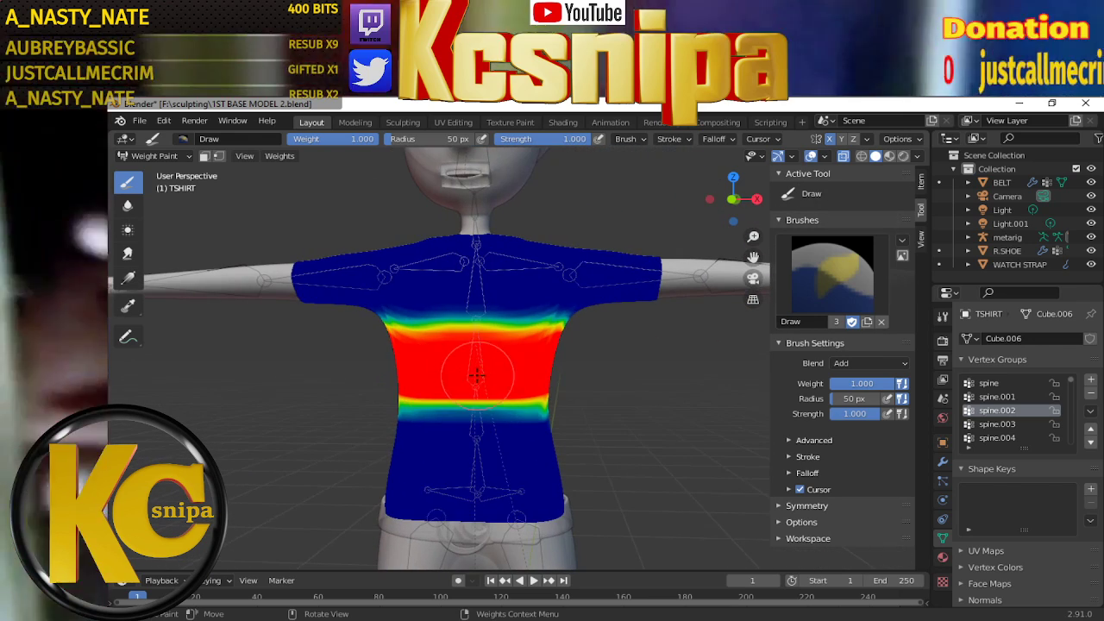
pyautogui.moveTo(431, 376); pyautogui.dragTo(389, 353)
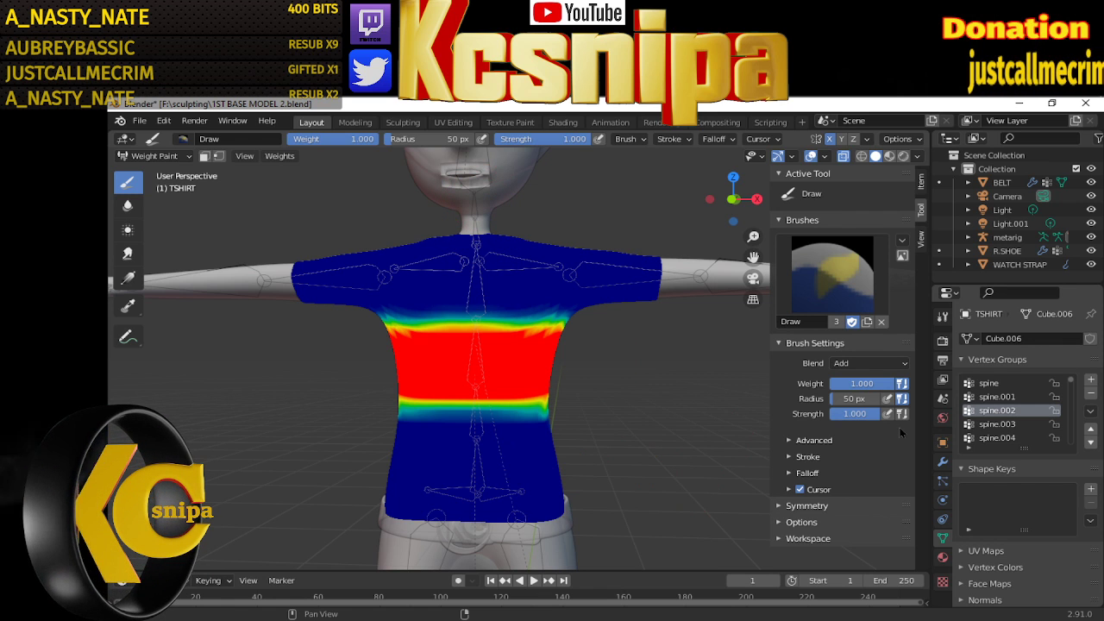
# Make spine.003 active and, in front view, paint weight over the chest, shoulders and left armpit
pyautogui.click(1023, 424)
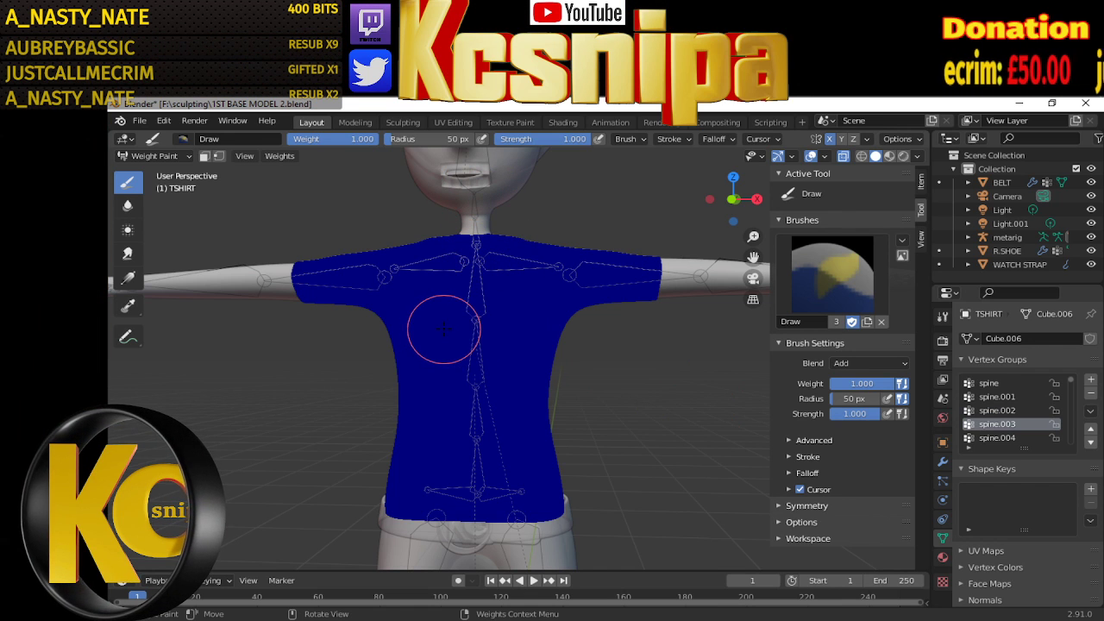
pyautogui.press('KP_1')
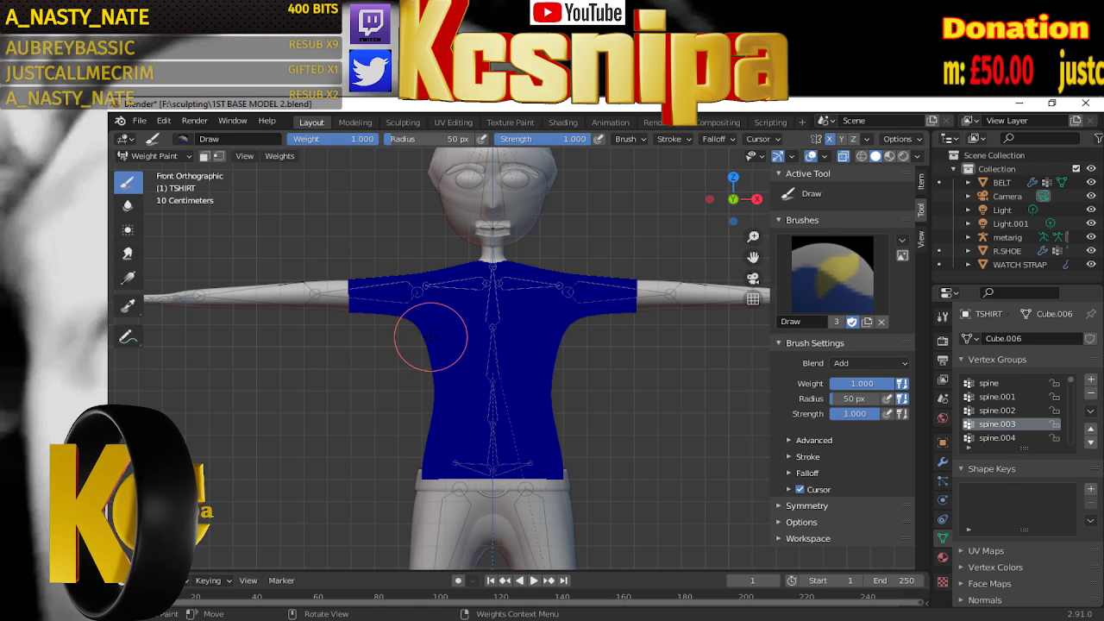
pyautogui.moveTo(420, 332)
pyautogui.mouseDown()
pyautogui.moveTo(484, 290)
pyautogui.moveTo(480, 339)
pyautogui.moveTo(437, 319)
pyautogui.moveTo(470, 312)
pyautogui.mouseUp()
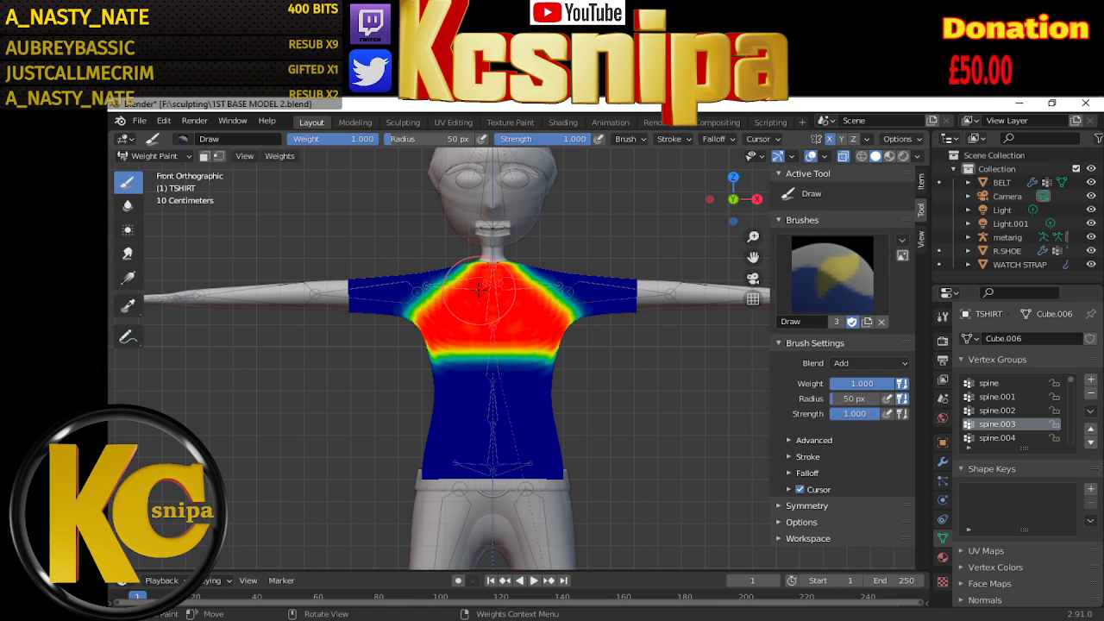
pyautogui.moveTo(479, 290); pyautogui.dragTo(426, 323)
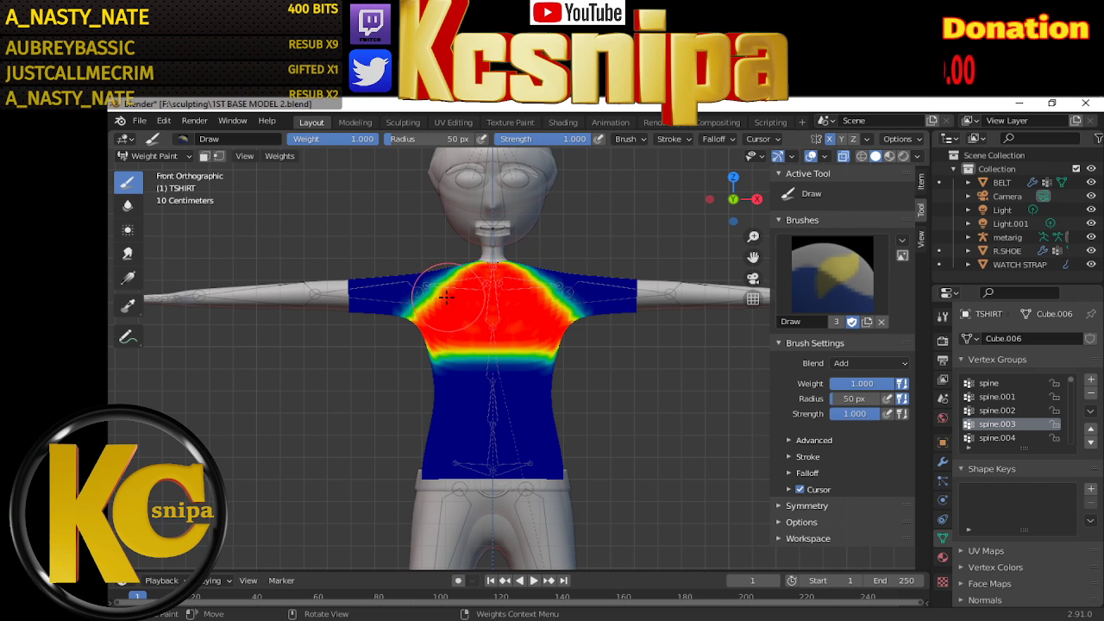
pyautogui.moveTo(466, 324); pyautogui.dragTo(624, 304, button='middle')
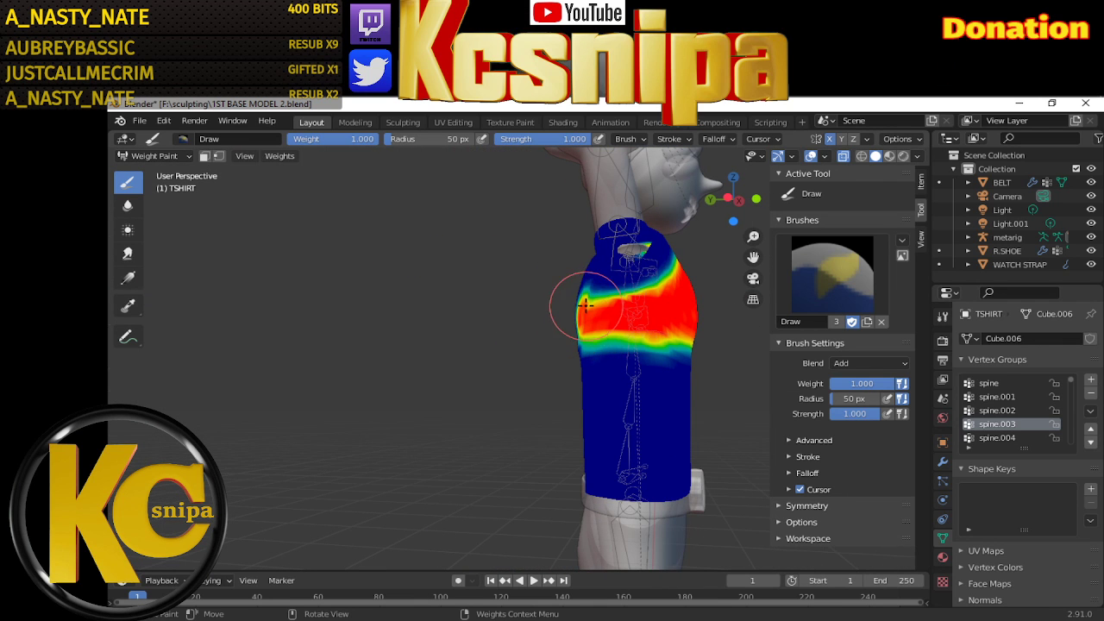
pyautogui.moveTo(595, 291); pyautogui.dragTo(611, 339, button='middle')
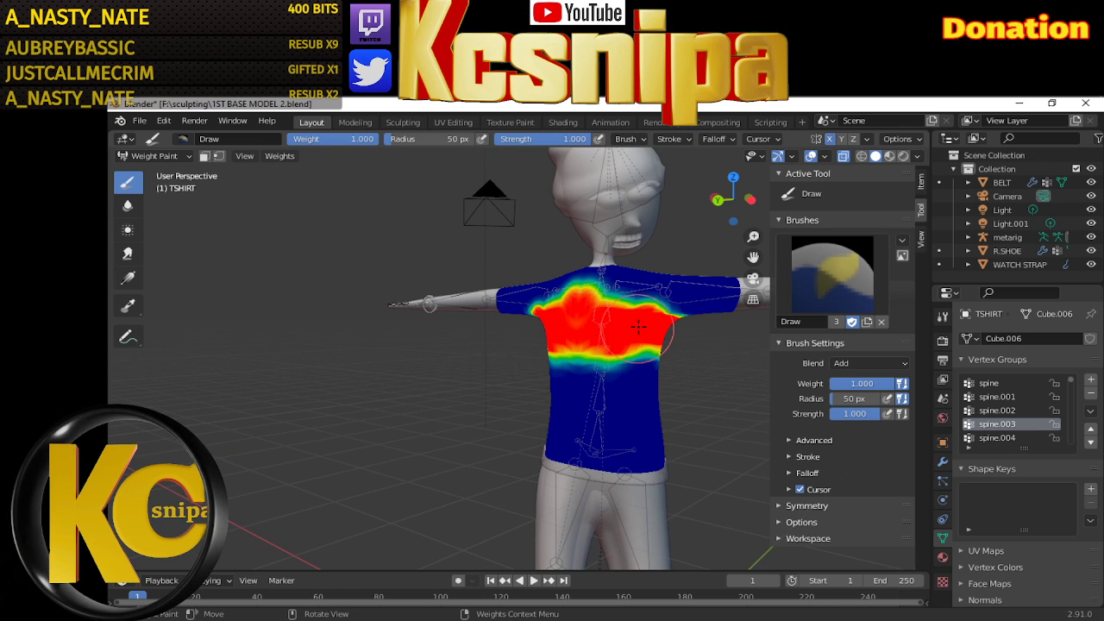
pyautogui.moveTo(662, 324); pyautogui.dragTo(610, 305)
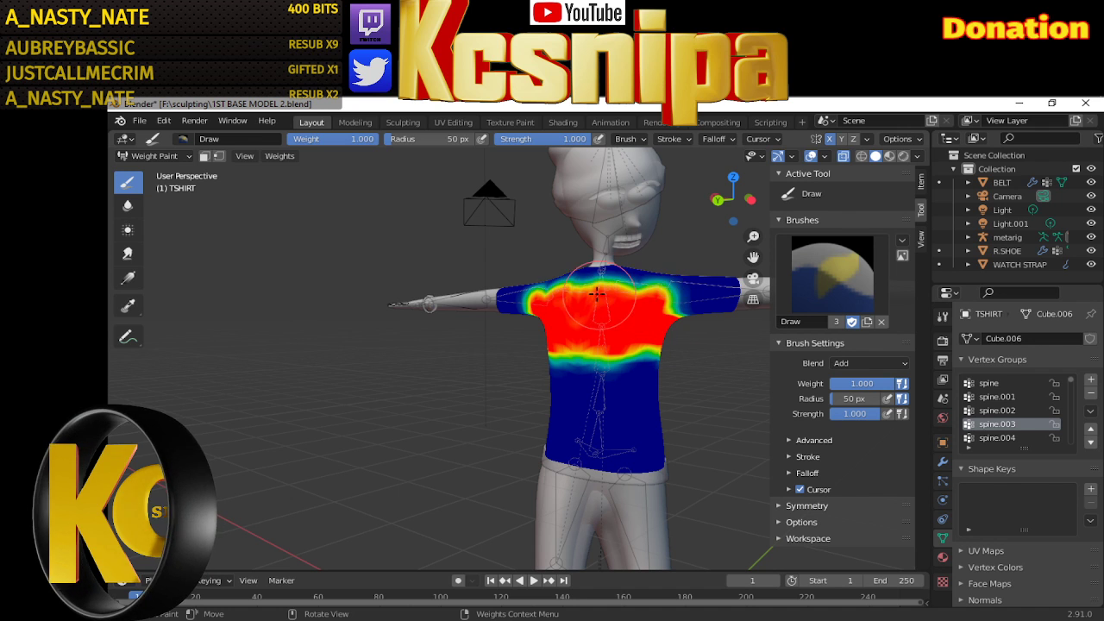
# Extend the spine.003 chest weight lower and across the left chest toward the centre
pyautogui.moveTo(613, 308); pyautogui.dragTo(470, 281, button='middle')
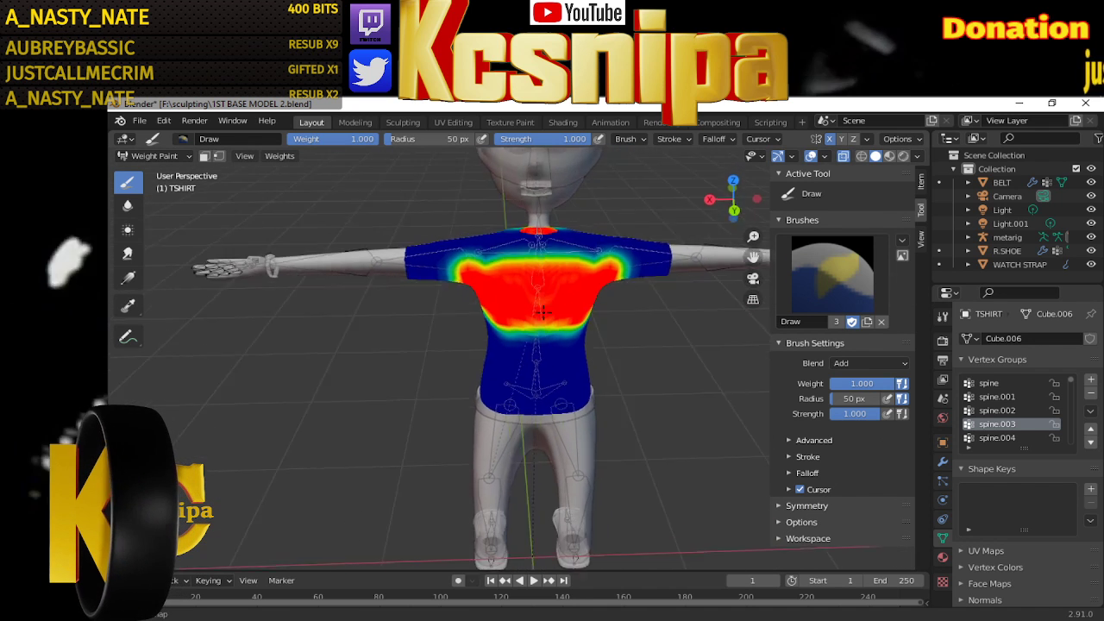
pyautogui.moveTo(470, 280); pyautogui.dragTo(518, 314)
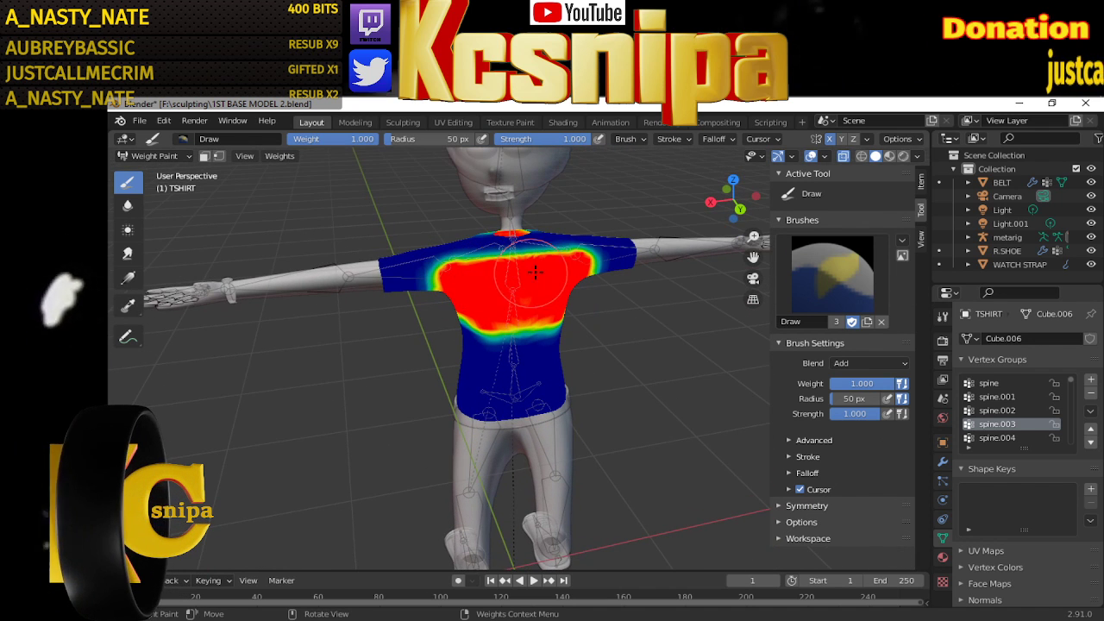
pyautogui.moveTo(502, 323); pyautogui.dragTo(397, 362, button='middle')
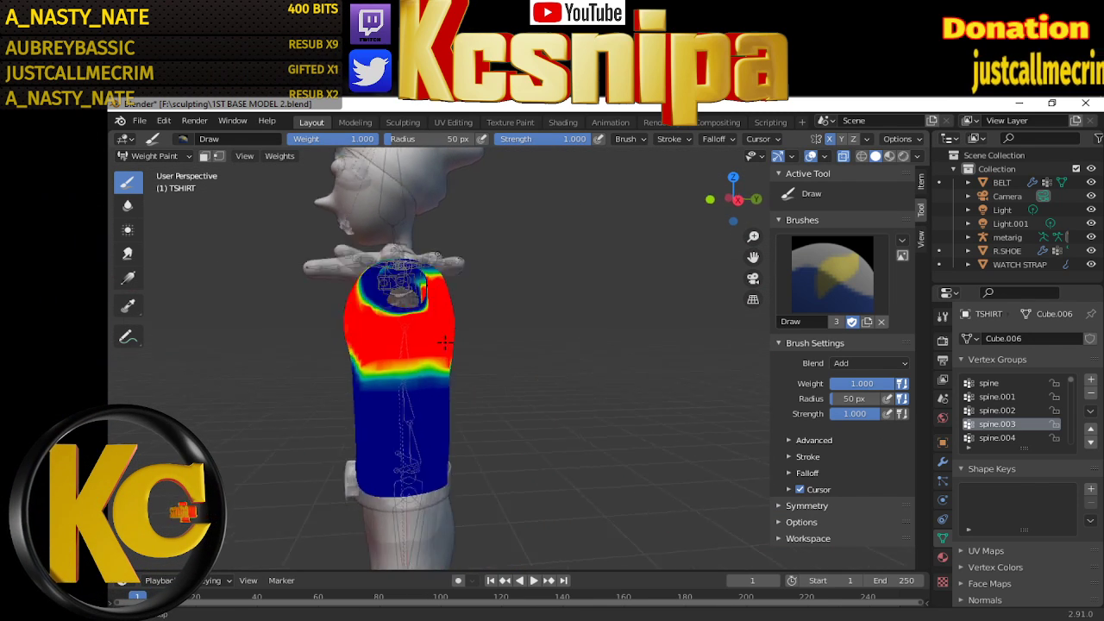
pyautogui.moveTo(355, 350); pyautogui.dragTo(429, 343)
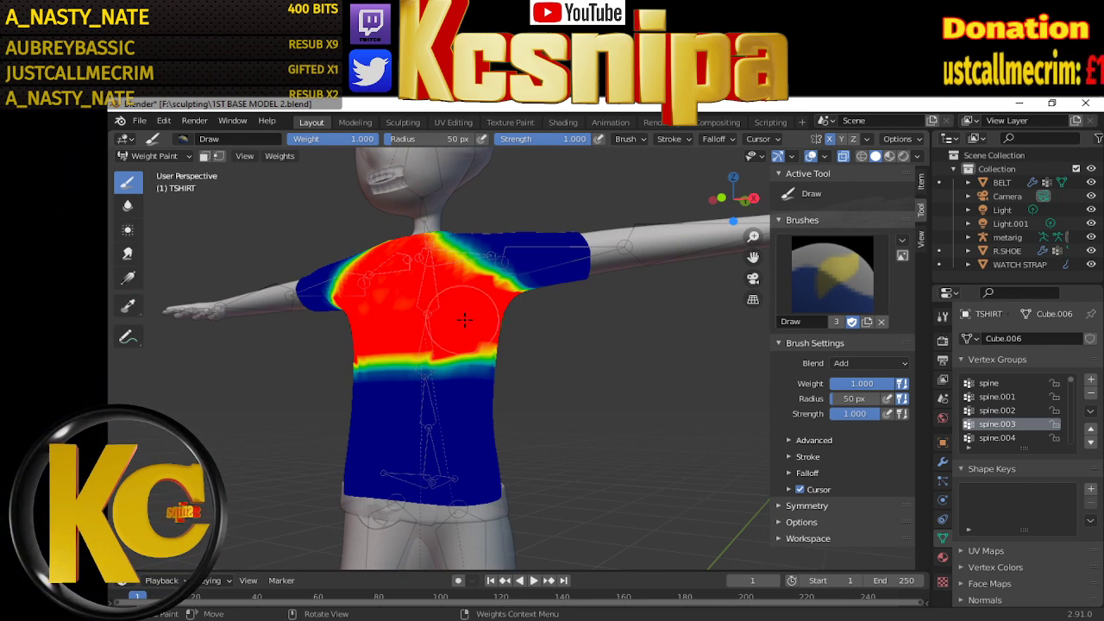
pyautogui.moveTo(464, 320); pyautogui.dragTo(538, 299, button='middle')
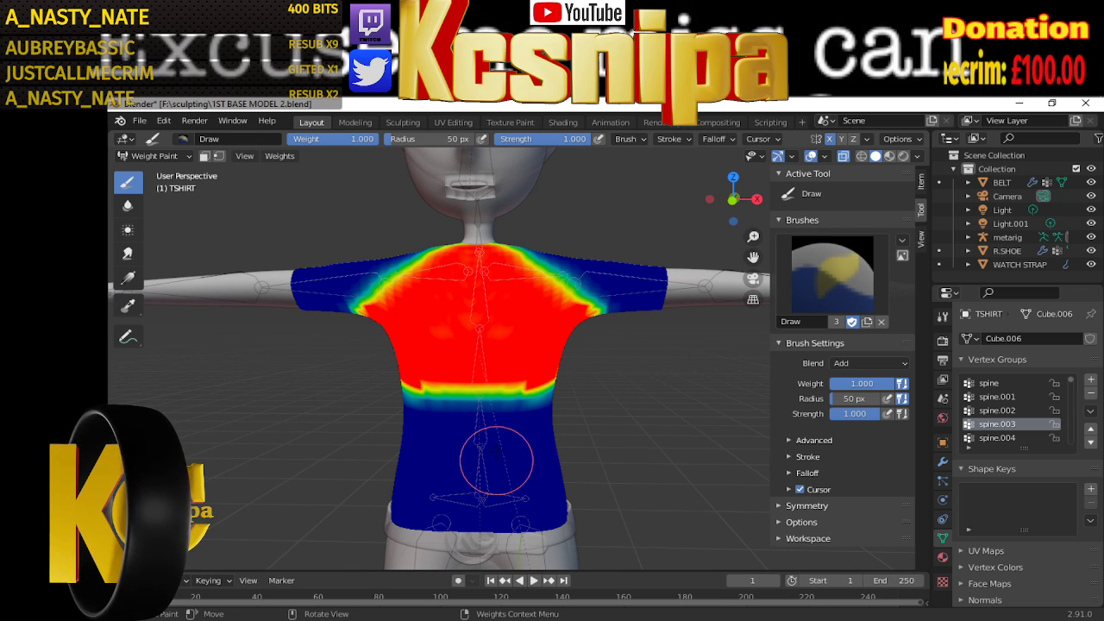
pyautogui.moveTo(481, 371); pyautogui.dragTo(485, 372)
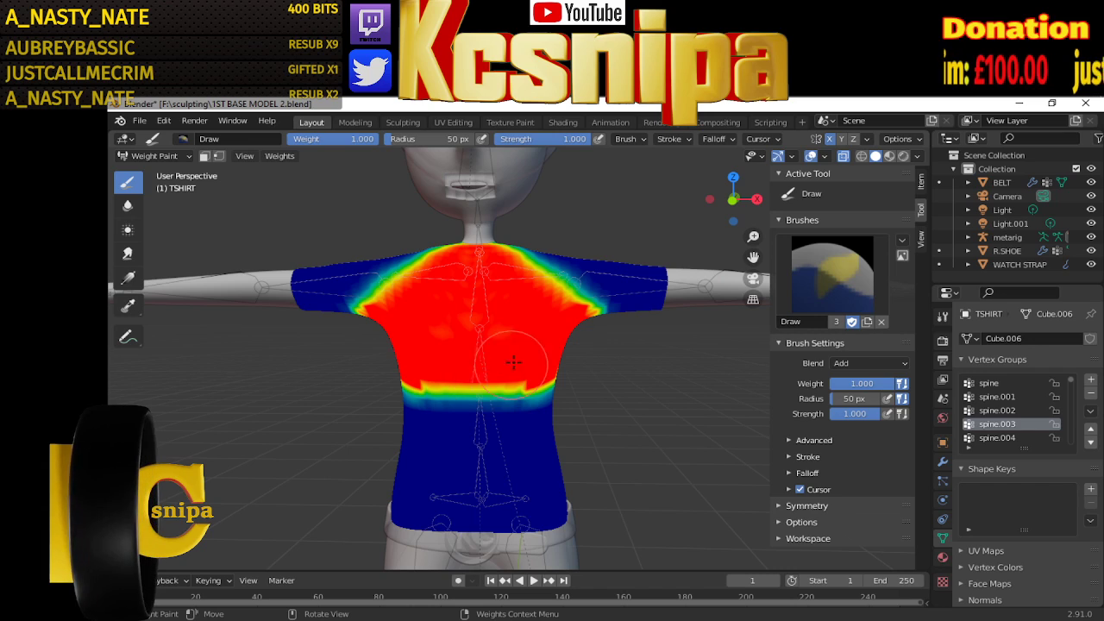
# Paint spine.003 weight over the upper chest, collar and right shoulder
pyautogui.moveTo(481, 315)
pyautogui.mouseDown(button='middle')
pyautogui.moveTo(595, 371)
pyautogui.moveTo(569, 380)
pyautogui.mouseUp(button='middle')
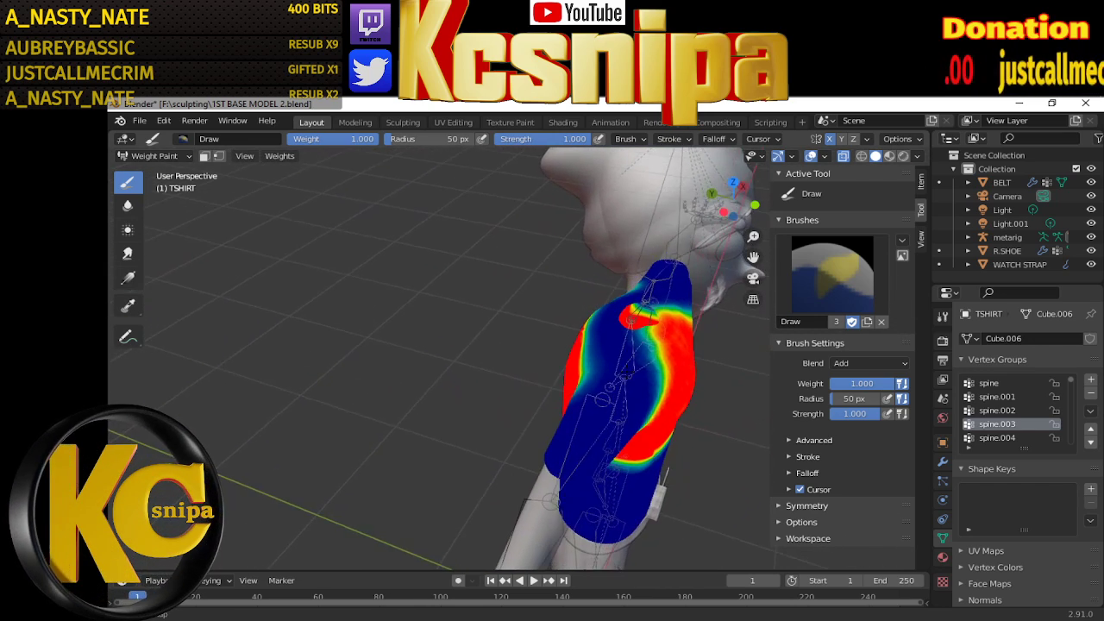
pyautogui.moveTo(614, 311); pyautogui.dragTo(553, 347, button='middle')
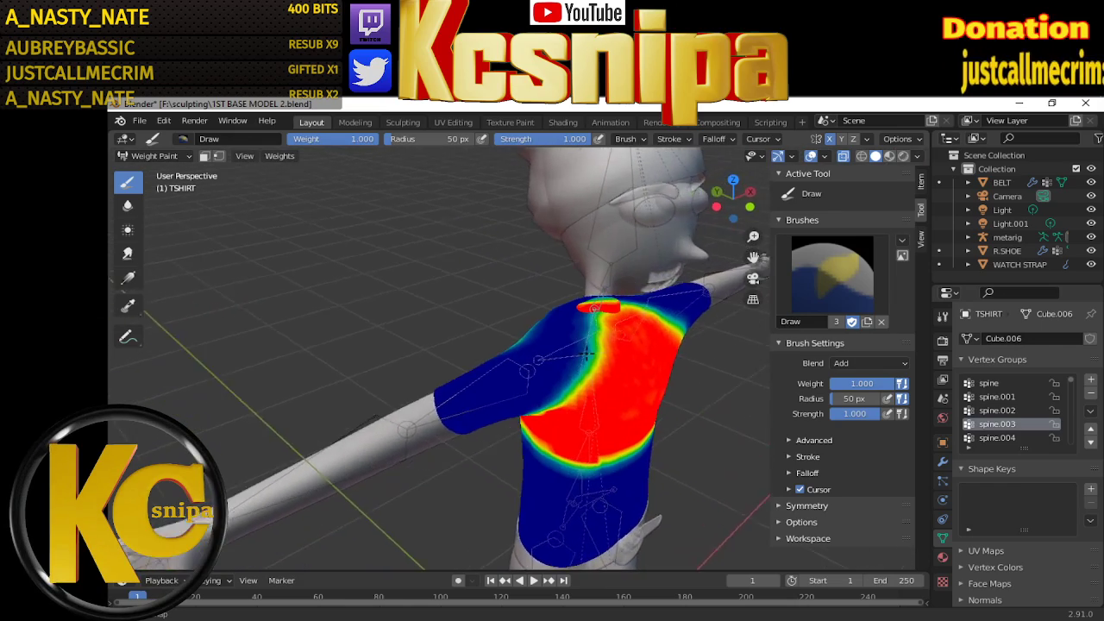
pyautogui.moveTo(509, 351)
pyautogui.mouseDown(button='middle')
pyautogui.moveTo(459, 347)
pyautogui.moveTo(466, 333)
pyautogui.mouseUp(button='middle')
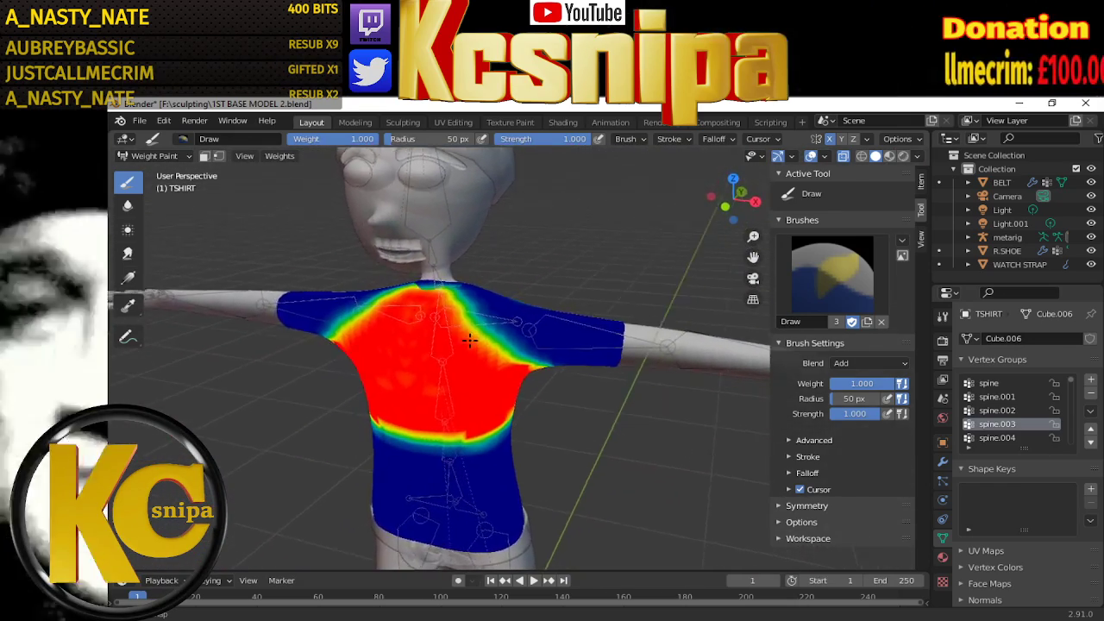
pyautogui.moveTo(467, 334); pyautogui.dragTo(461, 294)
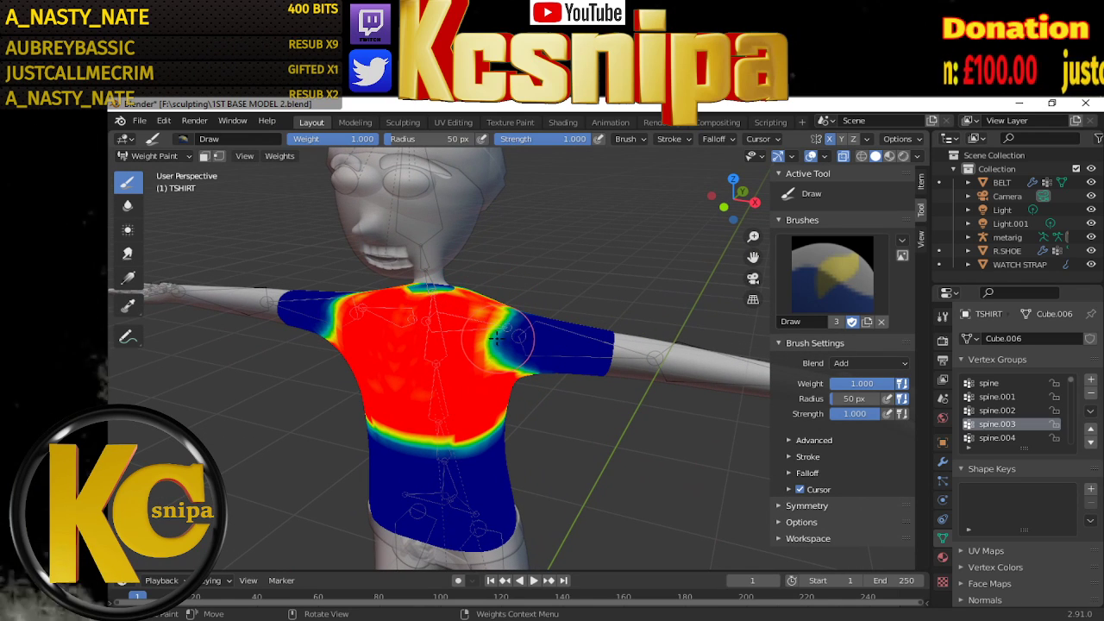
pyautogui.moveTo(496, 338); pyautogui.dragTo(505, 353)
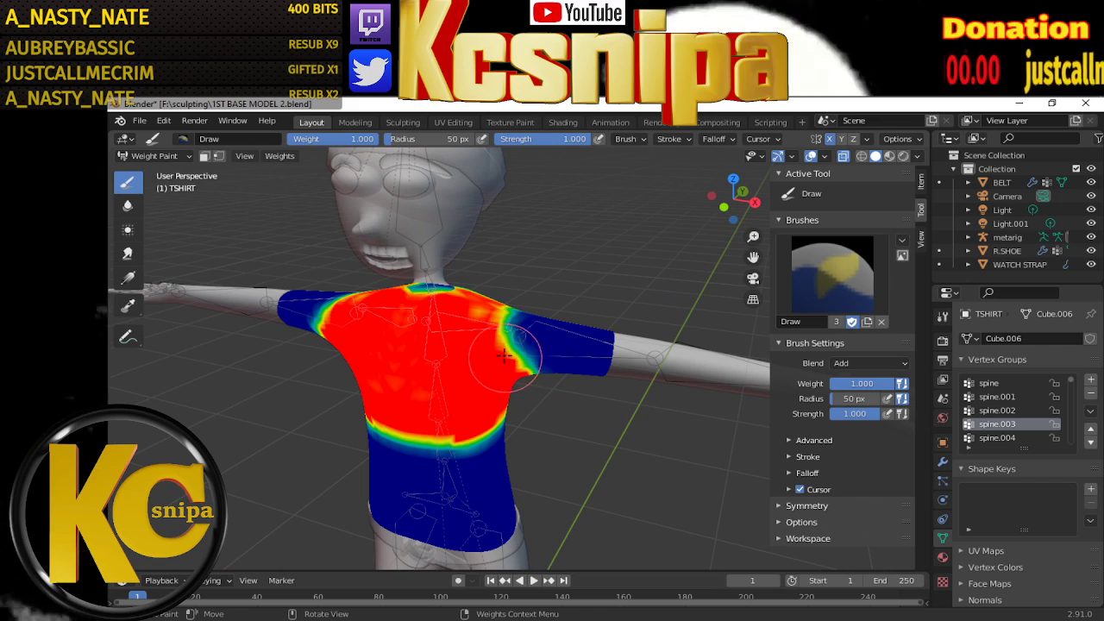
pyautogui.moveTo(505, 353)
pyautogui.mouseDown(button='middle')
pyautogui.moveTo(445, 327)
pyautogui.moveTo(466, 252)
pyautogui.mouseUp(button='middle')
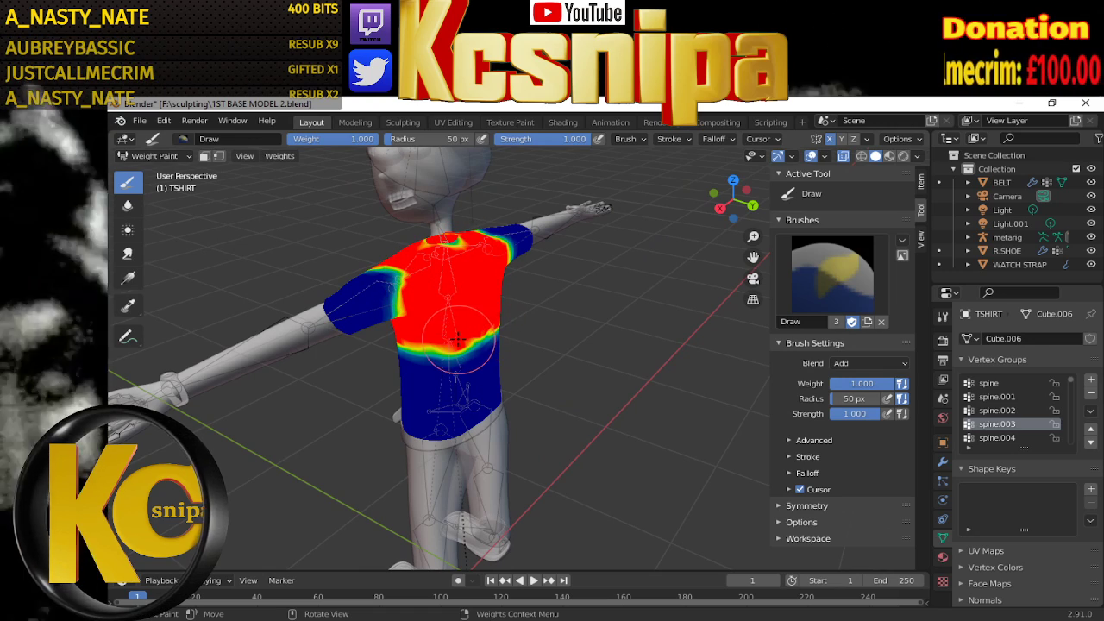
pyautogui.moveTo(419, 281); pyautogui.dragTo(597, 343, button='middle')
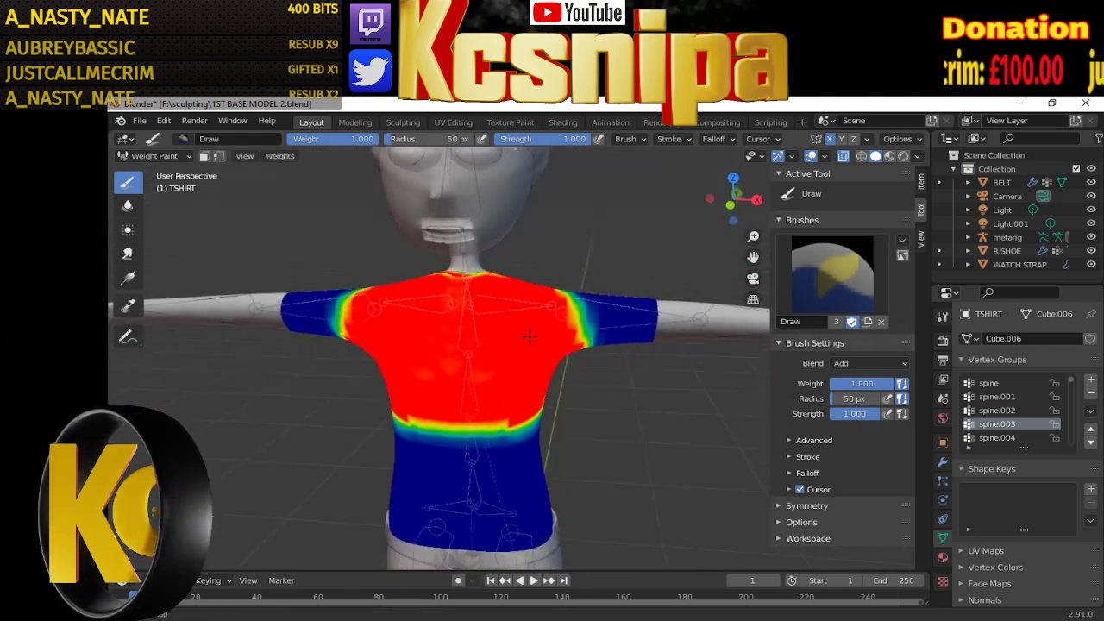
# Make shoulder.L the active group and, in front view, paint from the upper arm to the neck
pyautogui.click(997, 438)
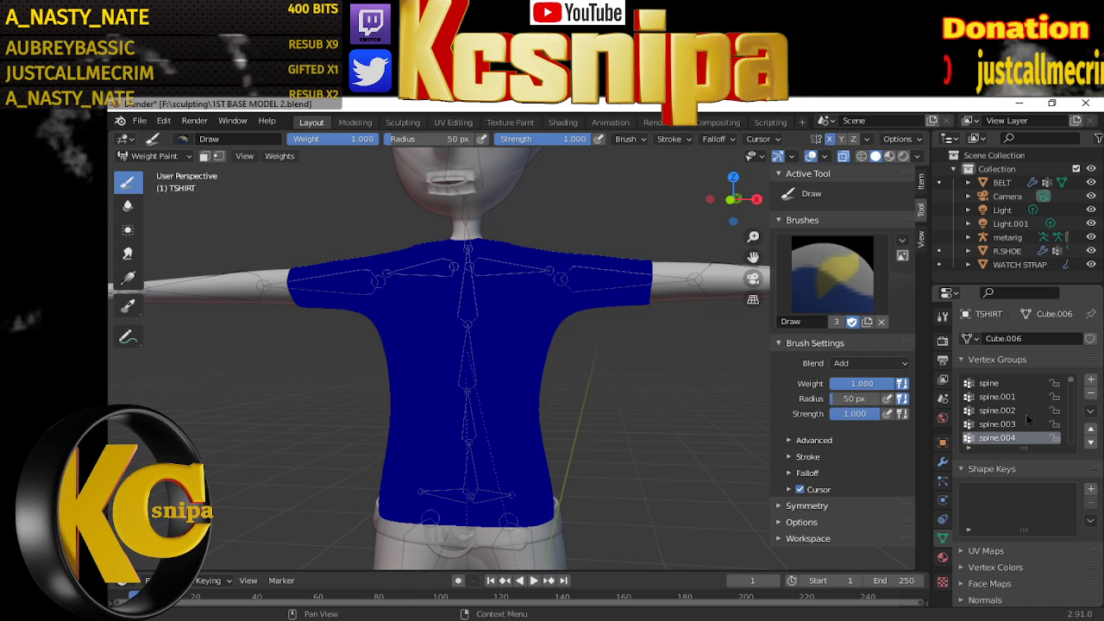
pyautogui.scroll(-1, 1022, 427)
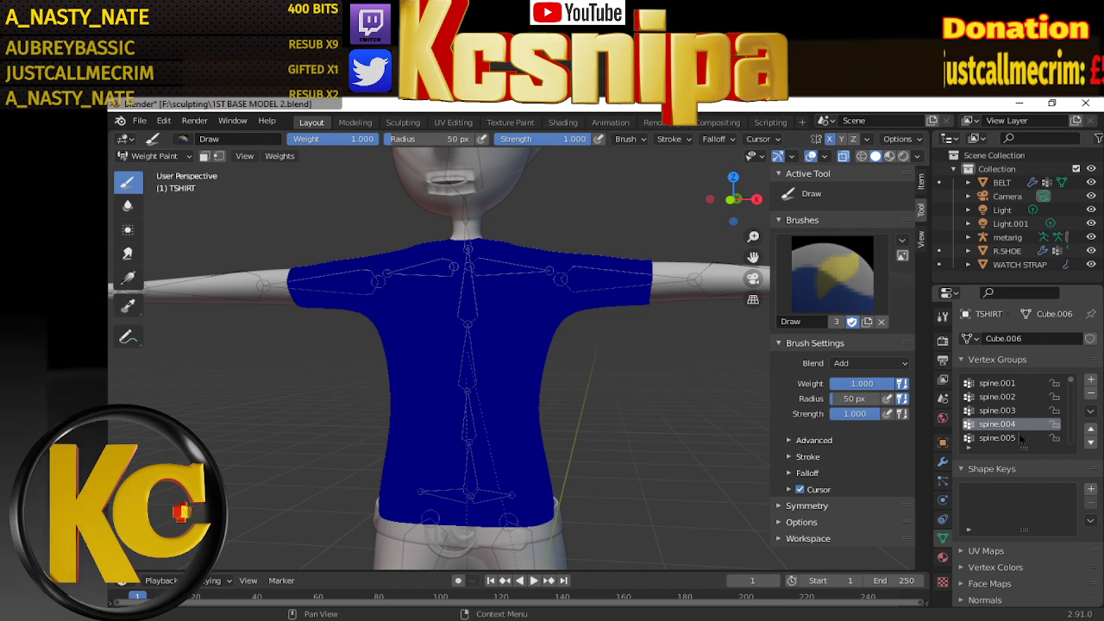
pyautogui.scroll(-2, 1018, 428)
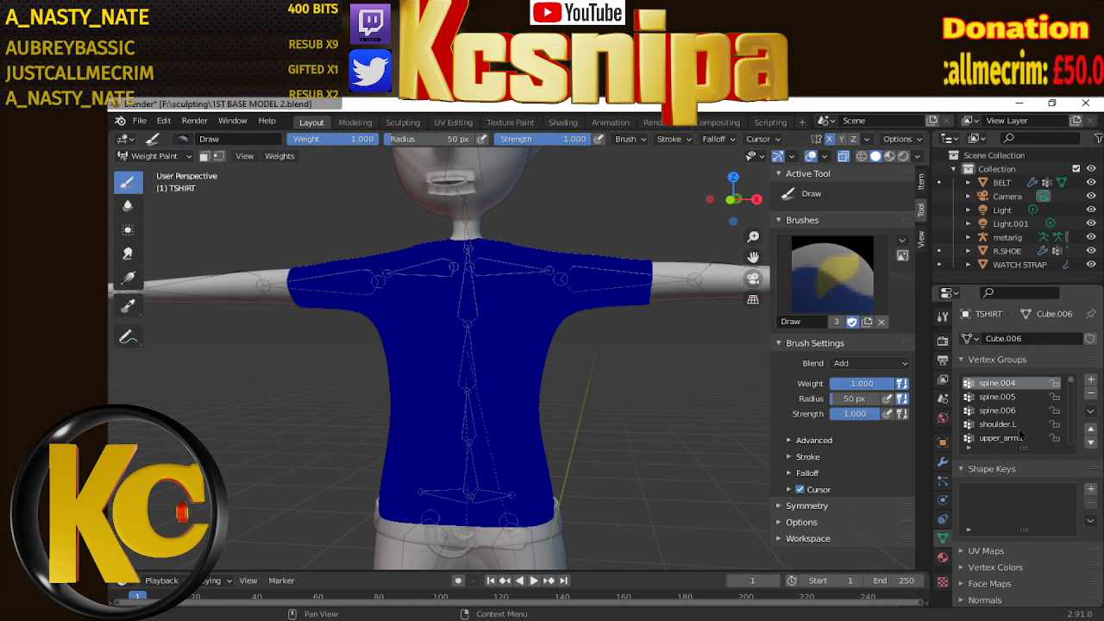
pyautogui.click(1001, 423)
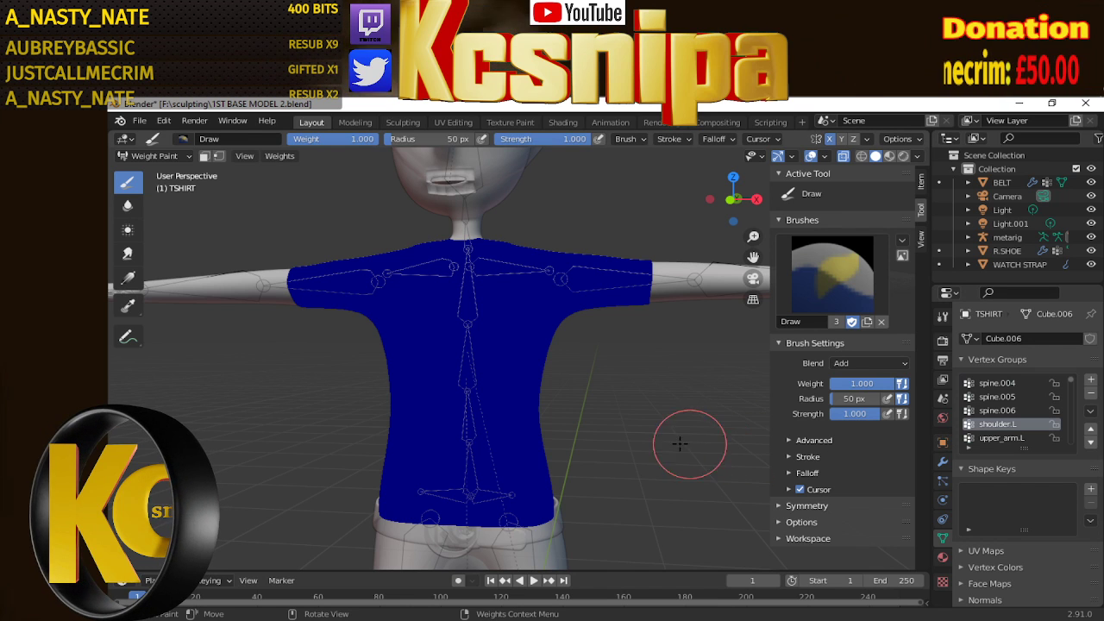
pyautogui.press('KP_1')
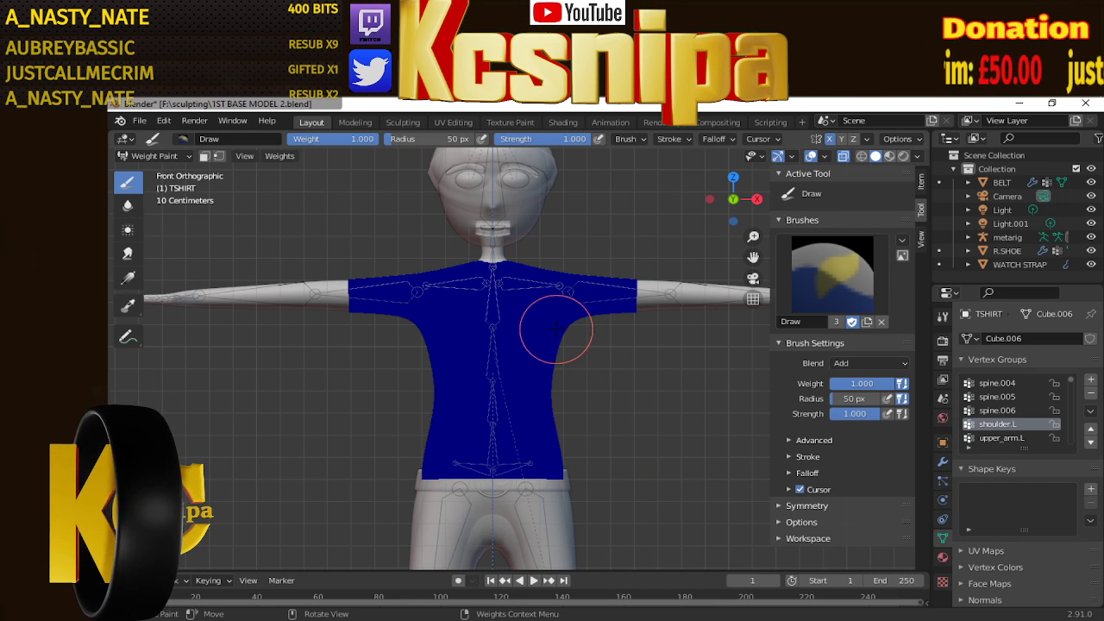
pyautogui.moveTo(563, 334)
pyautogui.mouseDown()
pyautogui.moveTo(513, 280)
pyautogui.moveTo(559, 259)
pyautogui.moveTo(562, 293)
pyautogui.mouseUp()
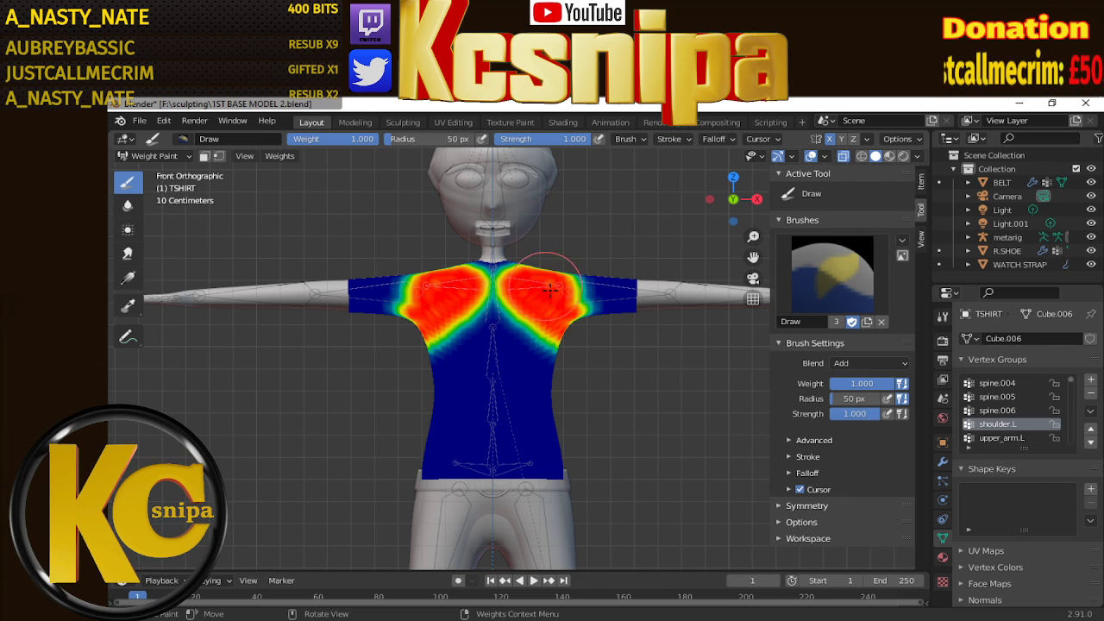
# Paint shoulder.L weight over the centre of the chest
pyautogui.moveTo(527, 285)
pyautogui.mouseDown(button='middle')
pyautogui.moveTo(441, 455)
pyautogui.moveTo(388, 341)
pyautogui.moveTo(406, 284)
pyautogui.mouseUp(button='middle')
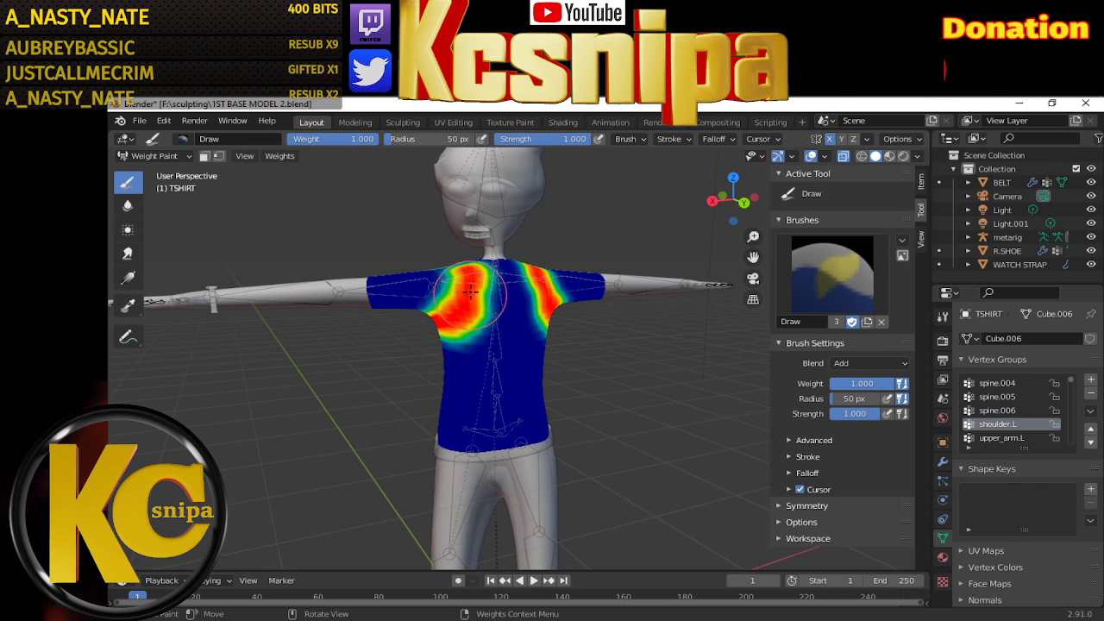
pyautogui.moveTo(480, 295)
pyautogui.mouseDown(button='middle')
pyautogui.moveTo(481, 345)
pyautogui.moveTo(483, 259)
pyautogui.mouseUp(button='middle')
pyautogui.moveTo(475, 190); pyautogui.dragTo(472, 233, button='middle')
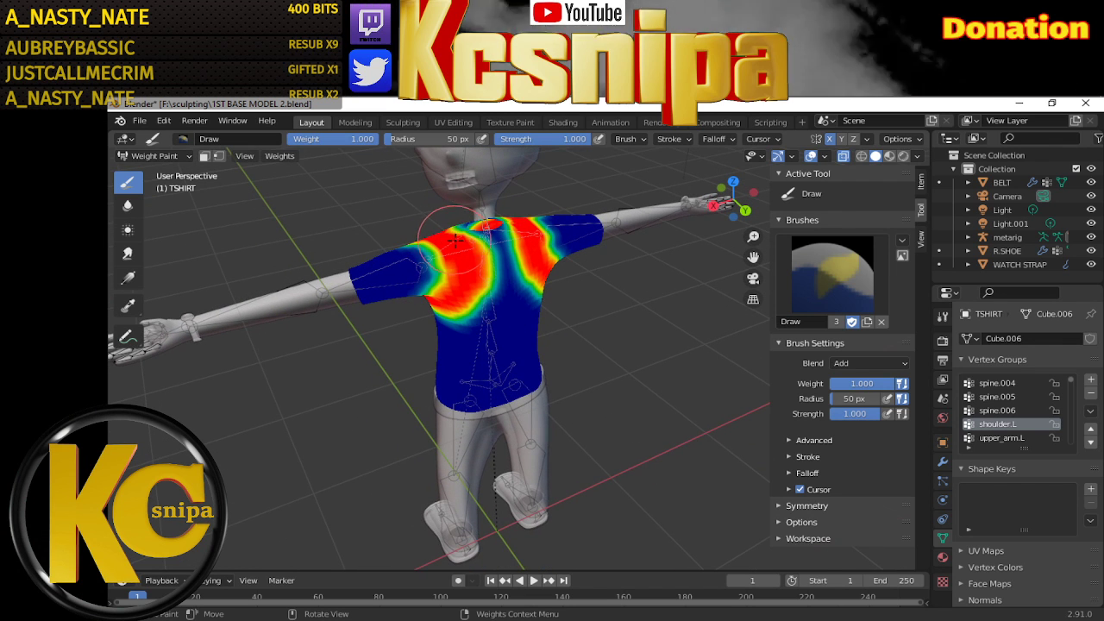
pyautogui.moveTo(472, 233)
pyautogui.mouseDown()
pyautogui.moveTo(498, 234)
pyautogui.moveTo(486, 243)
pyautogui.mouseUp()
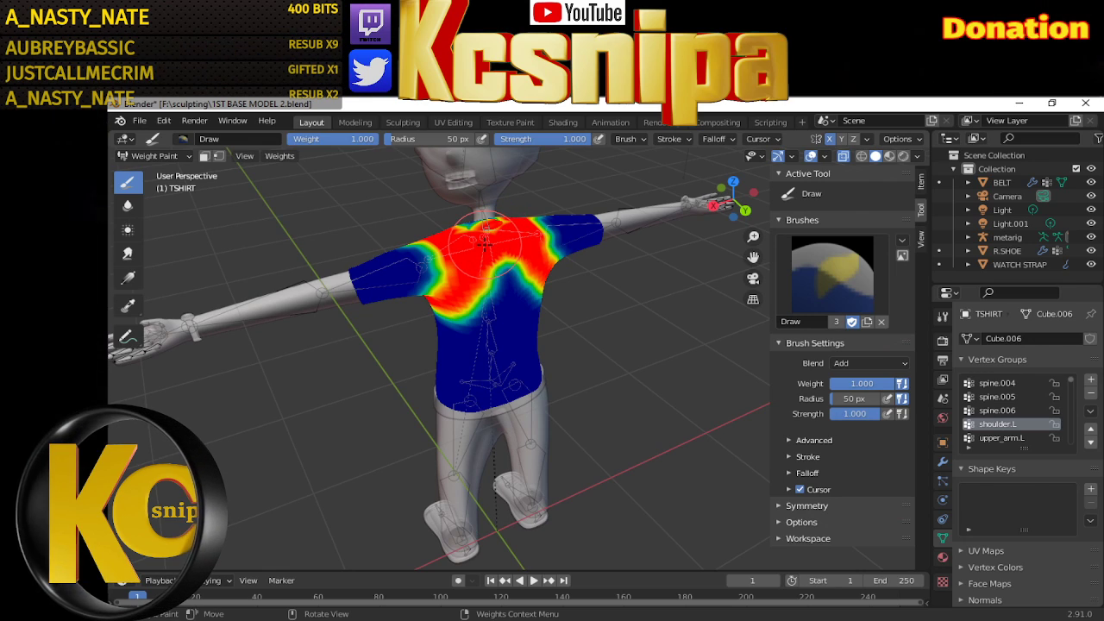
pyautogui.moveTo(485, 245)
pyautogui.mouseDown(button='middle')
pyautogui.moveTo(485, 339)
pyautogui.moveTo(508, 362)
pyautogui.mouseUp(button='middle')
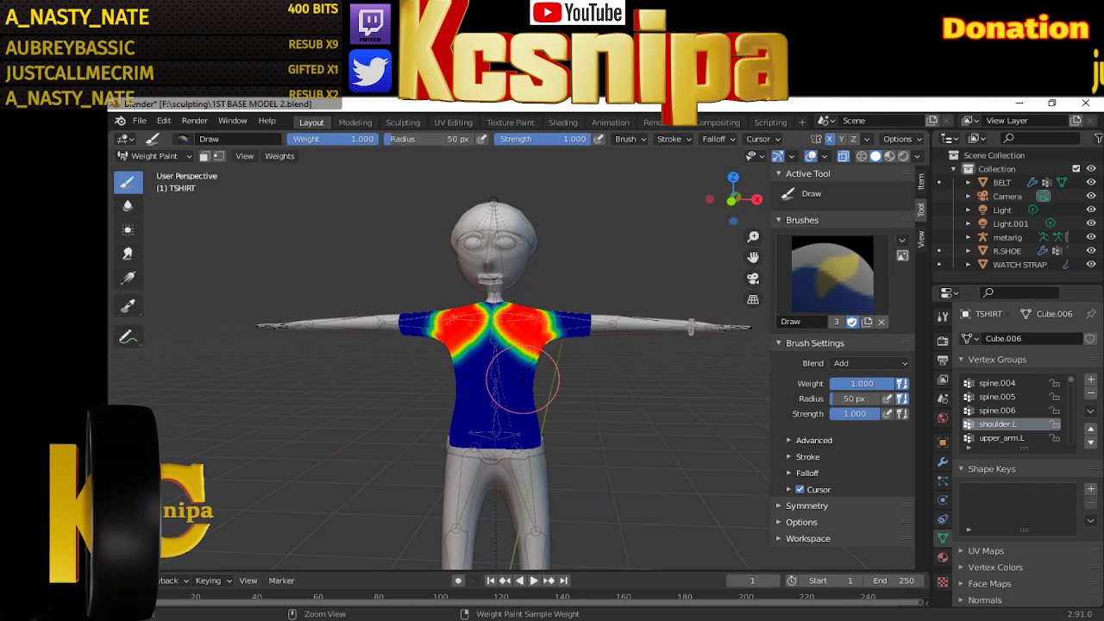
# After comparing with spine.003, fill the left shoulder with full shoulder.L weight from the chest up
pyautogui.keyDown('ctrl'); pyautogui.keyDown('shift'); pyautogui.rightClick(517, 375); pyautogui.keyUp('shift'); pyautogui.keyUp('ctrl')
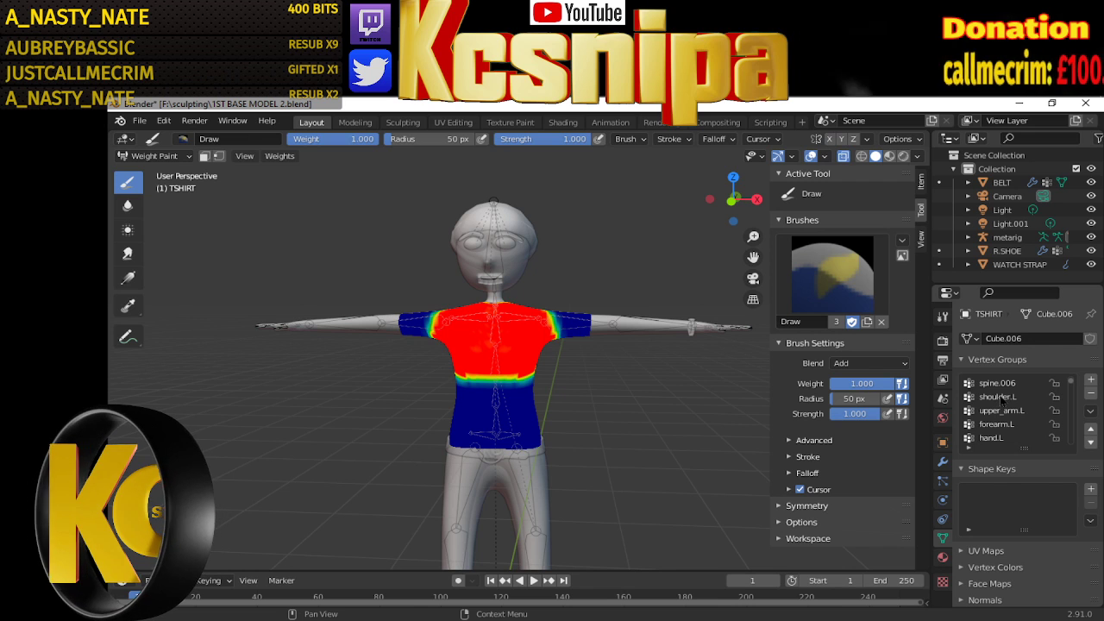
pyautogui.click(1000, 398)
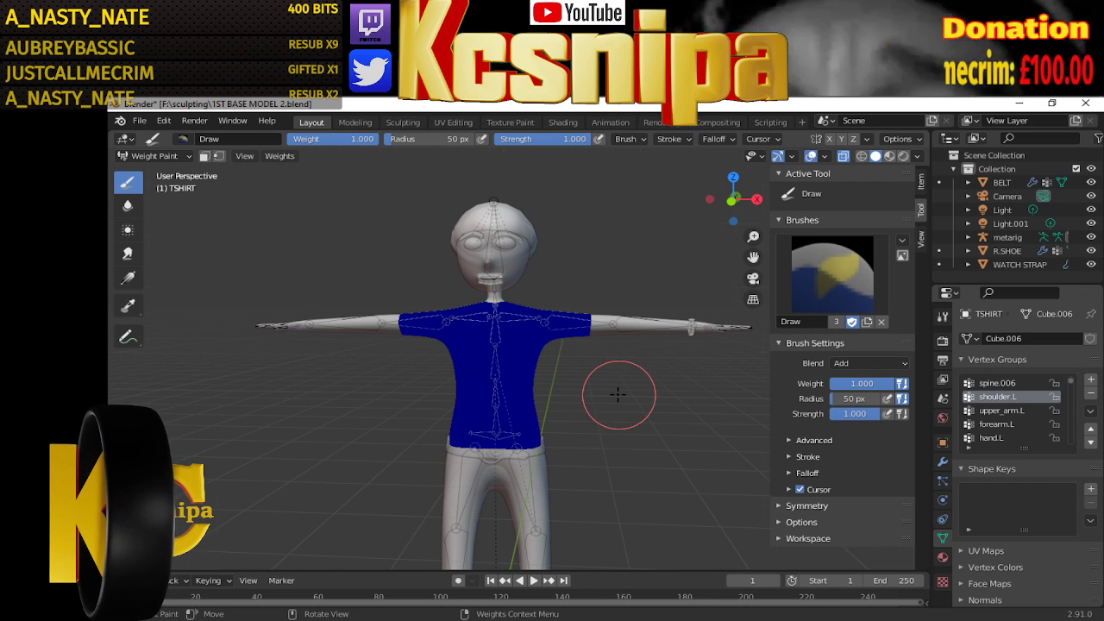
pyautogui.press('KP_1')
pyautogui.scroll(2, 557, 354)
pyautogui.scroll(2, 554, 315)
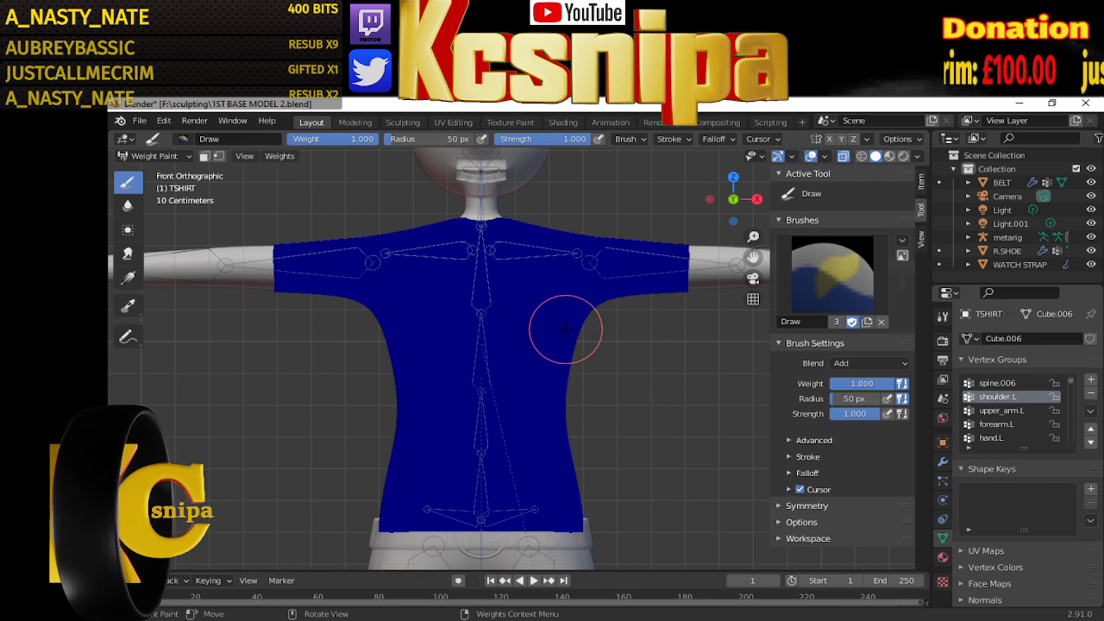
pyautogui.moveTo(561, 322)
pyautogui.mouseDown()
pyautogui.moveTo(543, 226)
pyautogui.moveTo(568, 317)
pyautogui.mouseUp()
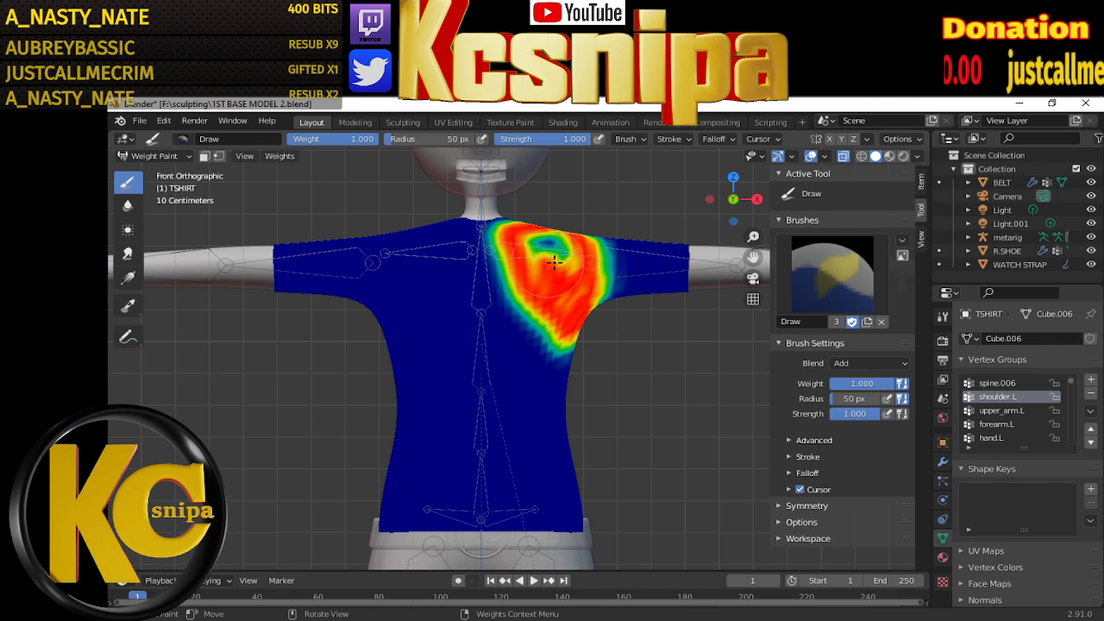
pyautogui.moveTo(519, 226); pyautogui.dragTo(584, 318)
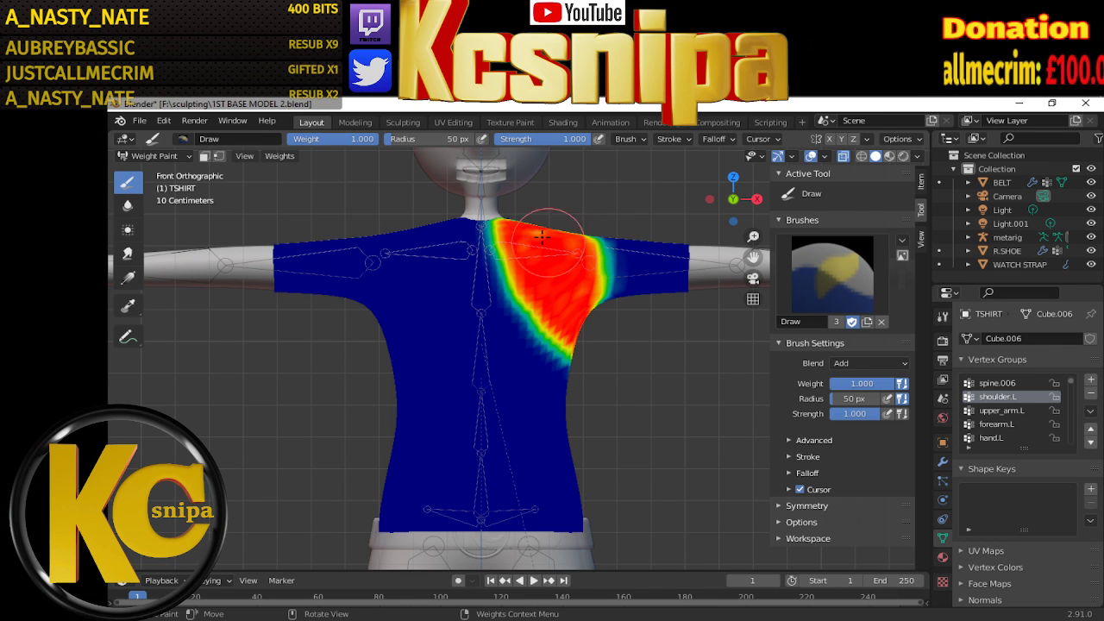
# Refine shoulder.L weight over the left shoulder and chest, extending it slightly downward
pyautogui.scroll(-2, 573, 261)
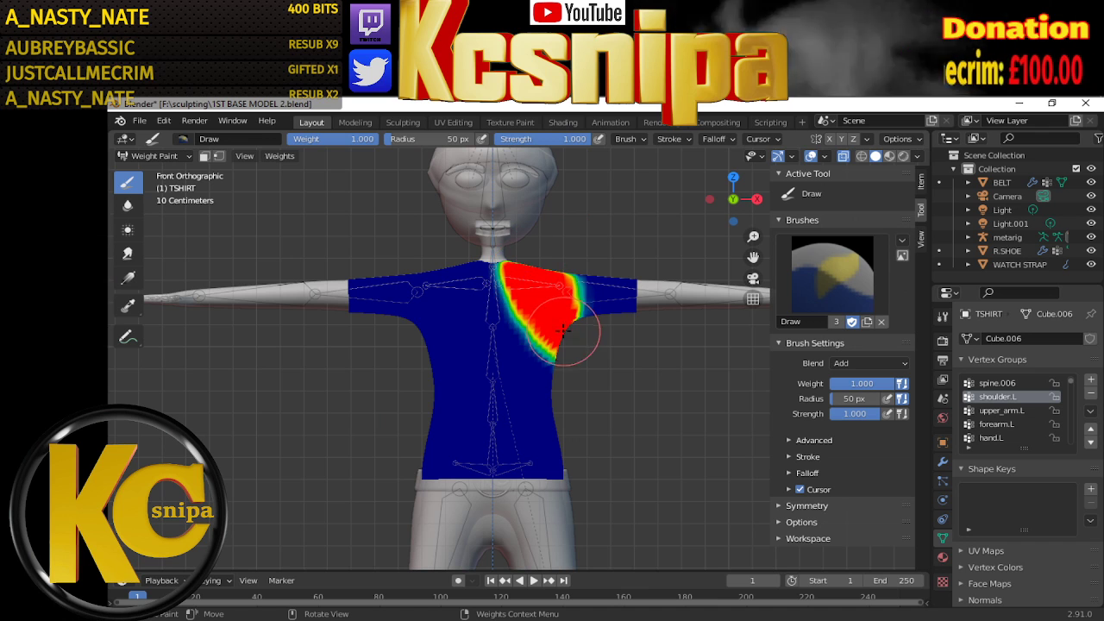
pyautogui.moveTo(586, 328)
pyautogui.mouseDown(button='middle')
pyautogui.moveTo(545, 371)
pyautogui.moveTo(452, 367)
pyautogui.mouseUp(button='middle')
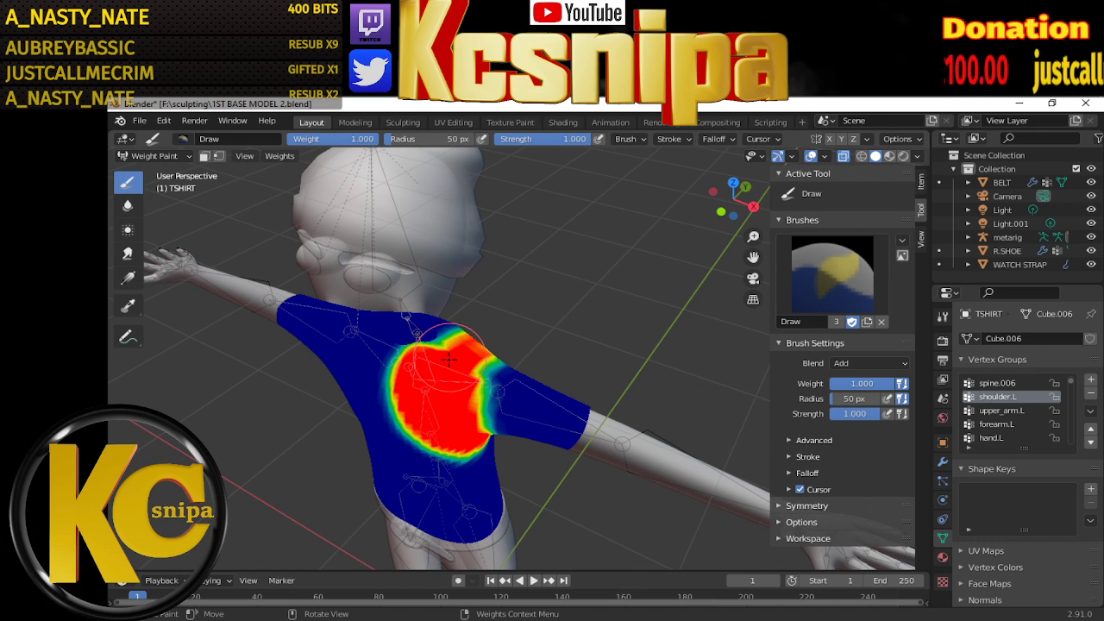
pyautogui.moveTo(469, 371)
pyautogui.mouseDown(button='middle')
pyautogui.moveTo(552, 345)
pyautogui.moveTo(547, 328)
pyautogui.moveTo(479, 332)
pyautogui.mouseUp(button='middle')
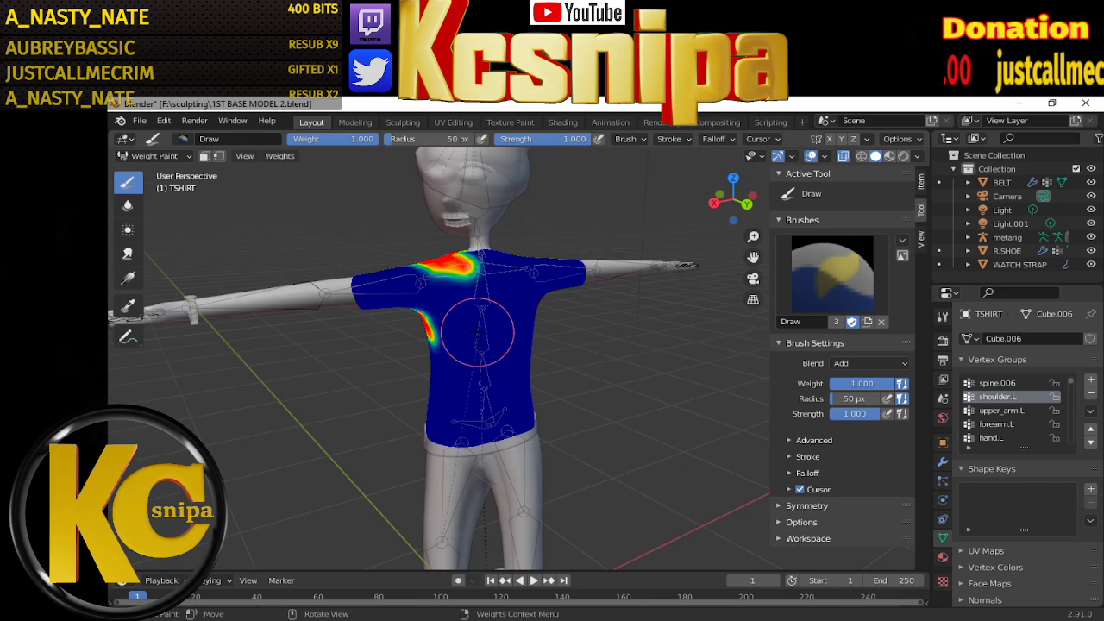
pyautogui.moveTo(440, 328); pyautogui.dragTo(453, 298)
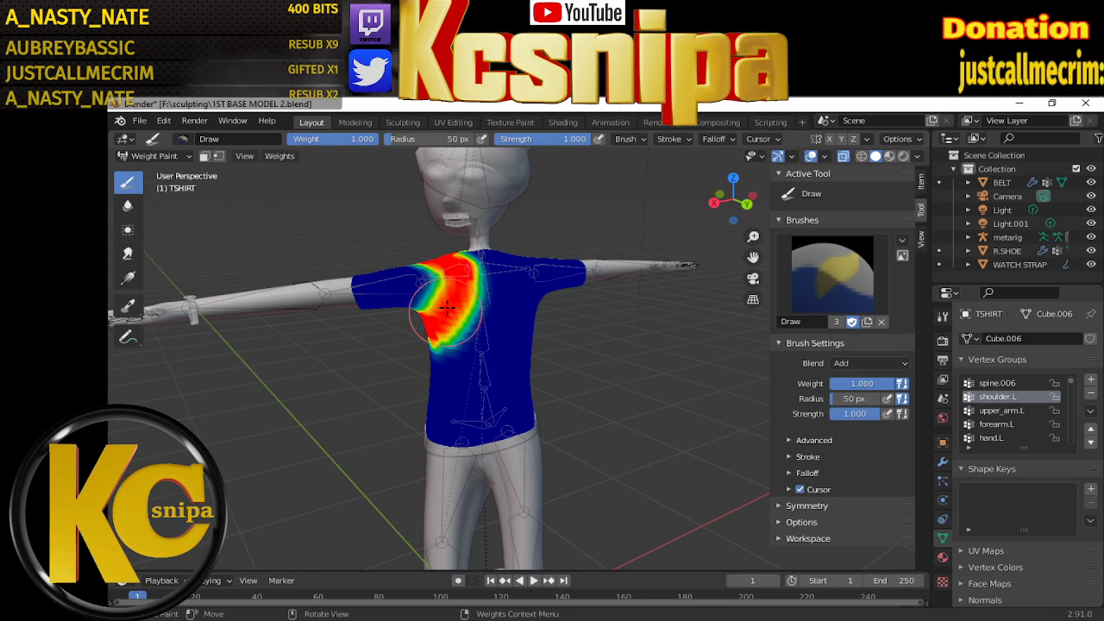
pyautogui.moveTo(539, 308); pyautogui.dragTo(487, 299, button='middle')
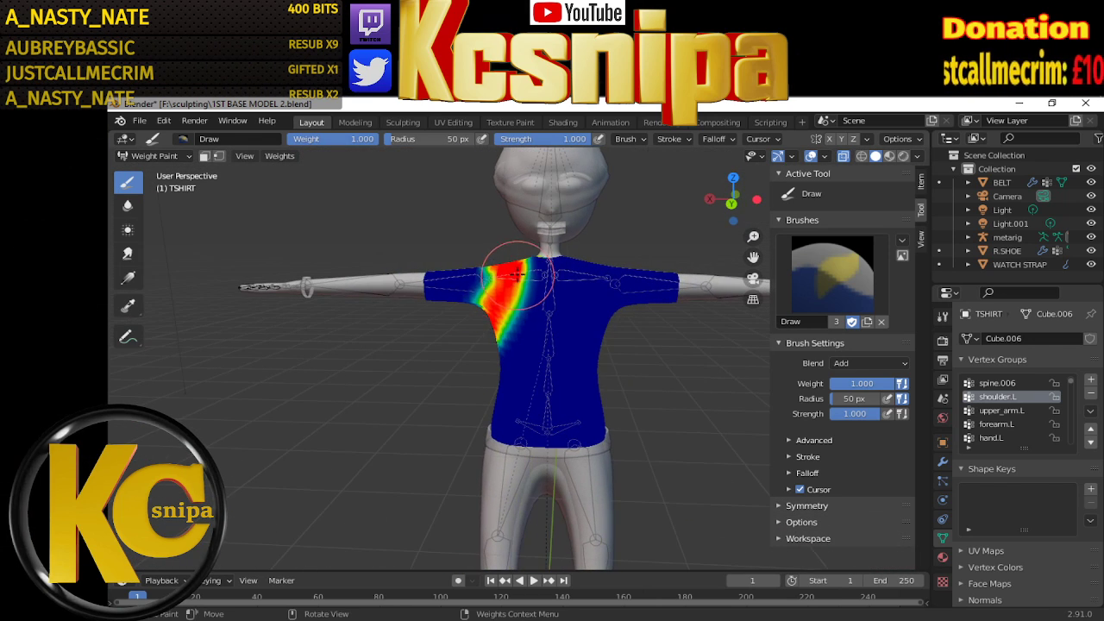
pyautogui.moveTo(529, 263); pyautogui.dragTo(530, 287)
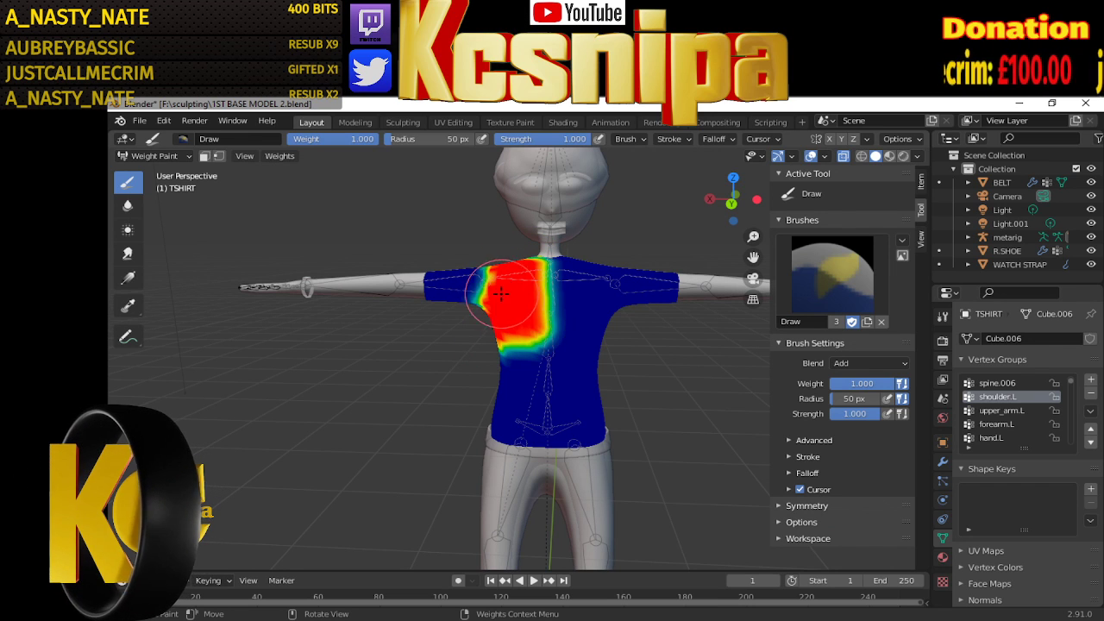
pyautogui.moveTo(500, 293); pyautogui.dragTo(529, 326)
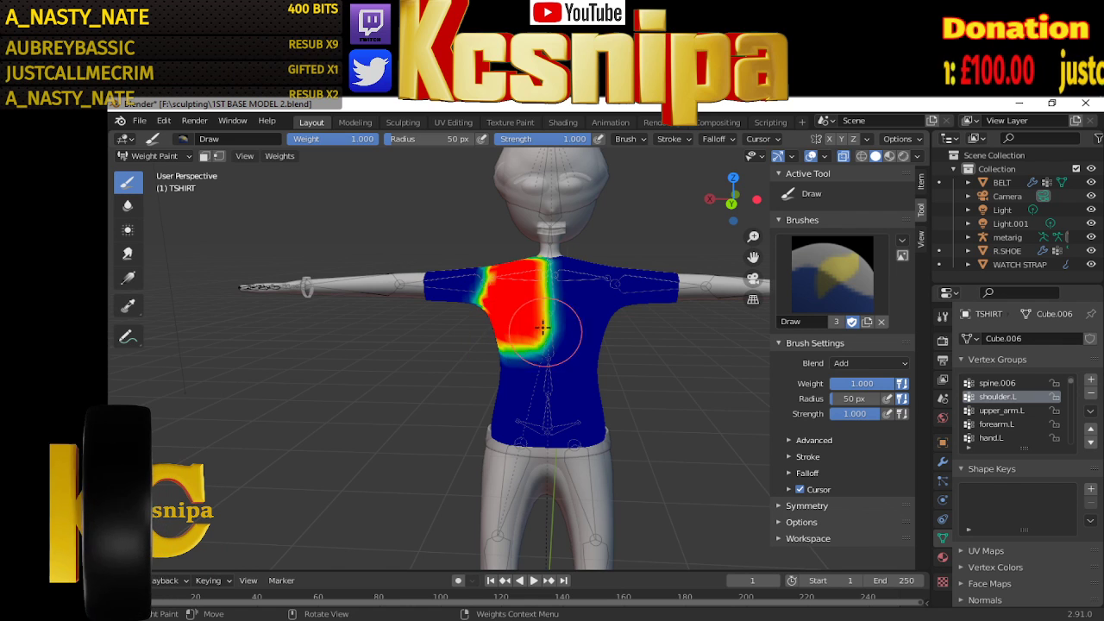
pyautogui.moveTo(542, 327); pyautogui.dragTo(502, 251, button='middle')
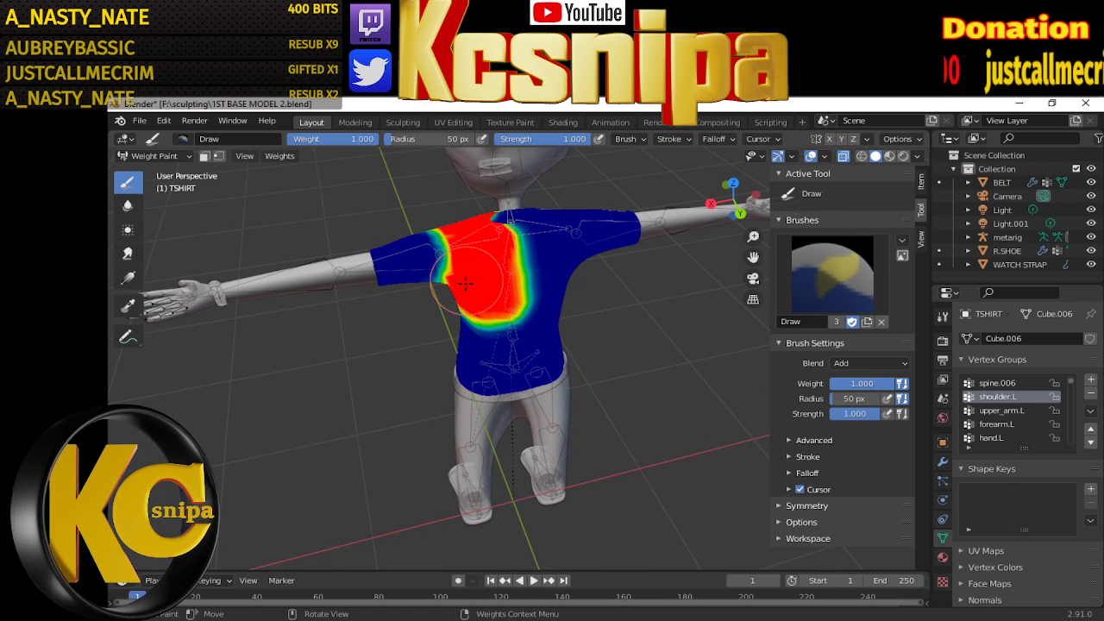
pyautogui.moveTo(500, 309)
pyautogui.mouseDown(button='middle')
pyautogui.moveTo(635, 276)
pyautogui.moveTo(524, 387)
pyautogui.moveTo(544, 380)
pyautogui.mouseUp(button='middle')
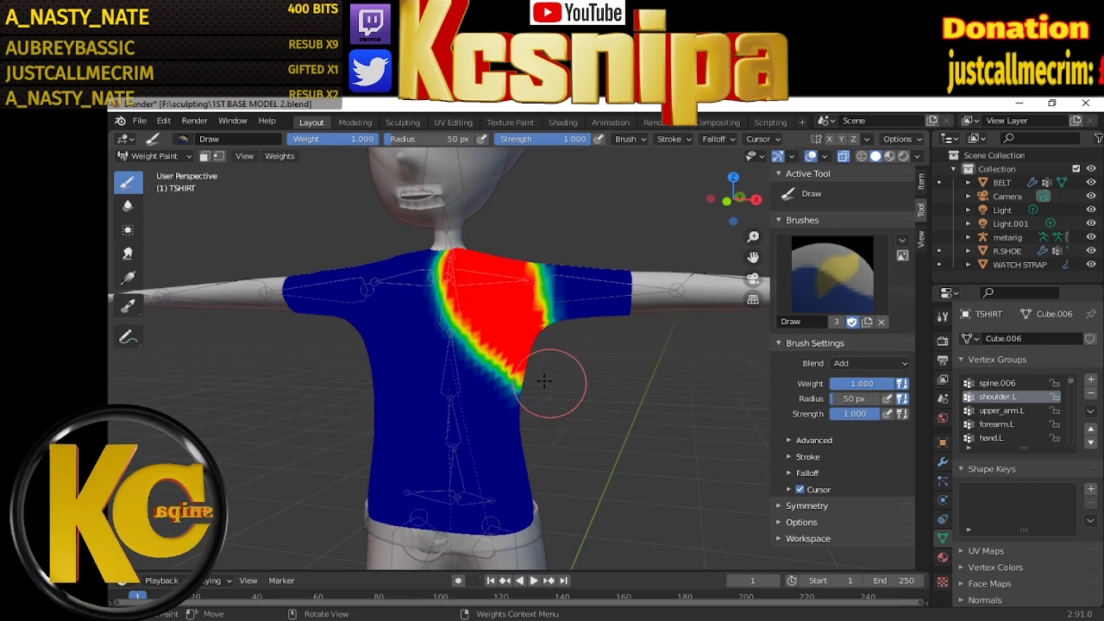
pyautogui.moveTo(471, 283); pyautogui.dragTo(515, 316, button='middle')
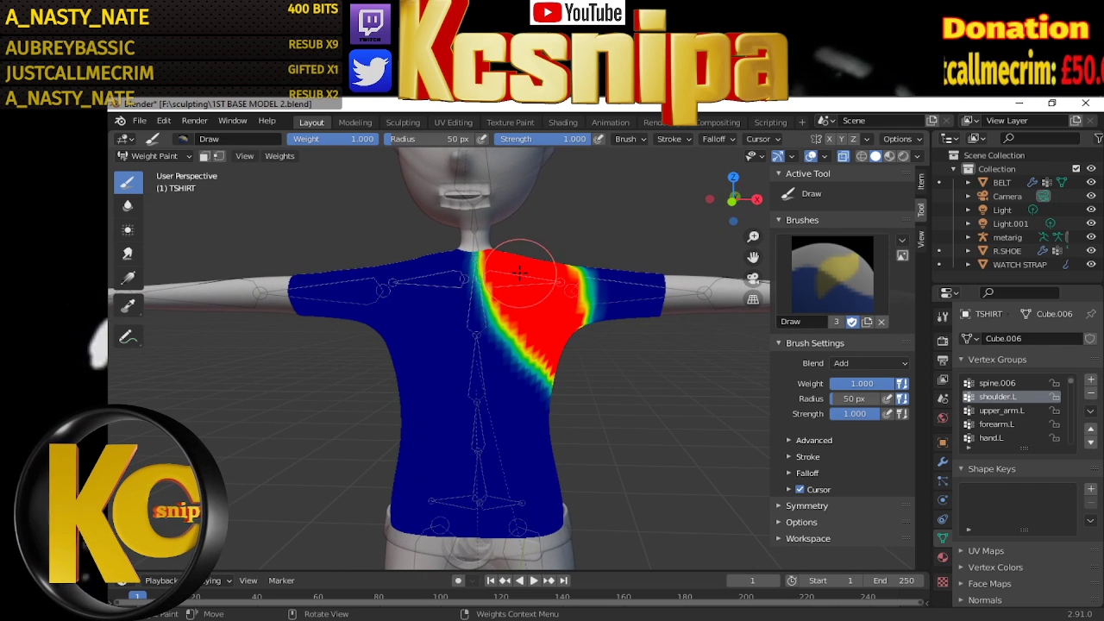
pyautogui.moveTo(604, 370)
pyautogui.mouseDown(button='middle')
pyautogui.moveTo(527, 374)
pyautogui.moveTo(618, 362)
pyautogui.mouseUp(button='middle')
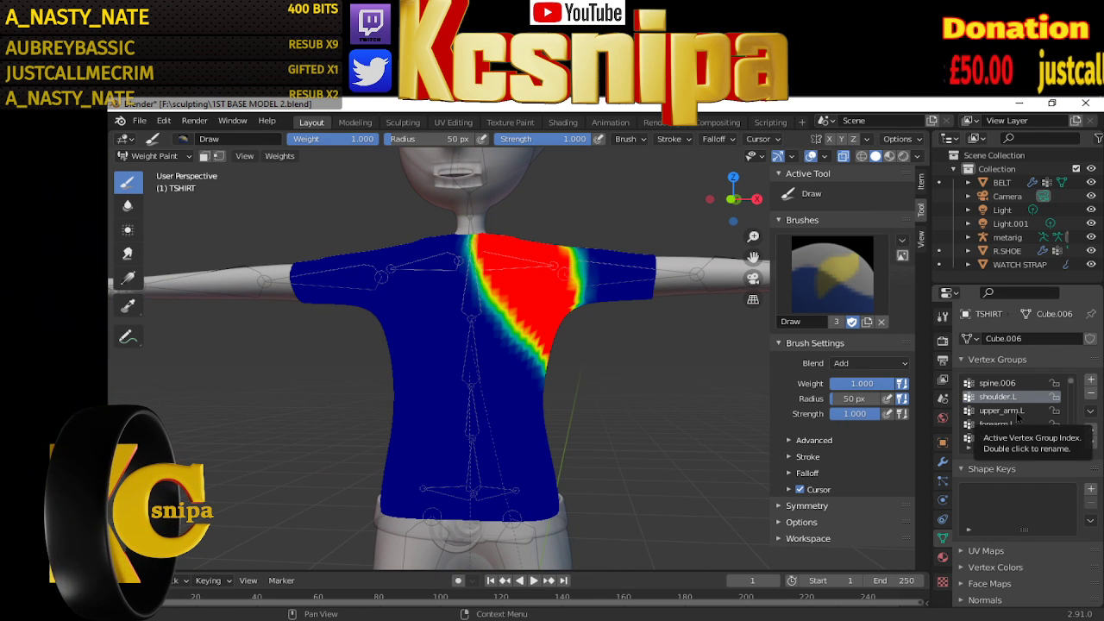
# Make upper_arm.L active and paint full weight along the left sleeve, adding some over the shoulder
pyautogui.click(1009, 411)
pyautogui.press('KP_1')
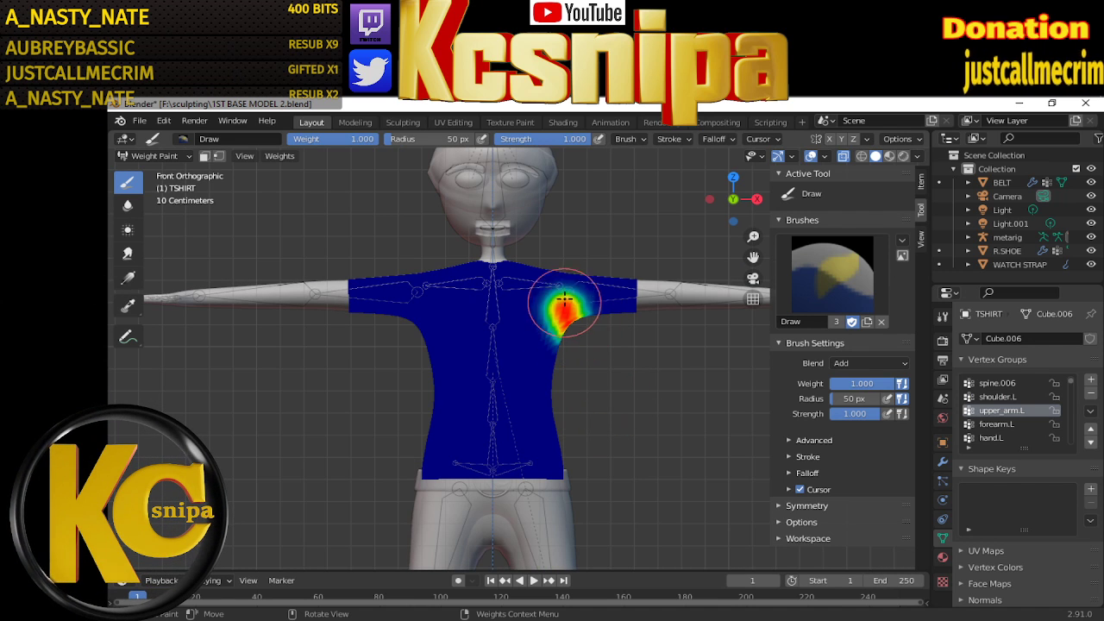
pyautogui.moveTo(586, 304); pyautogui.dragTo(622, 296)
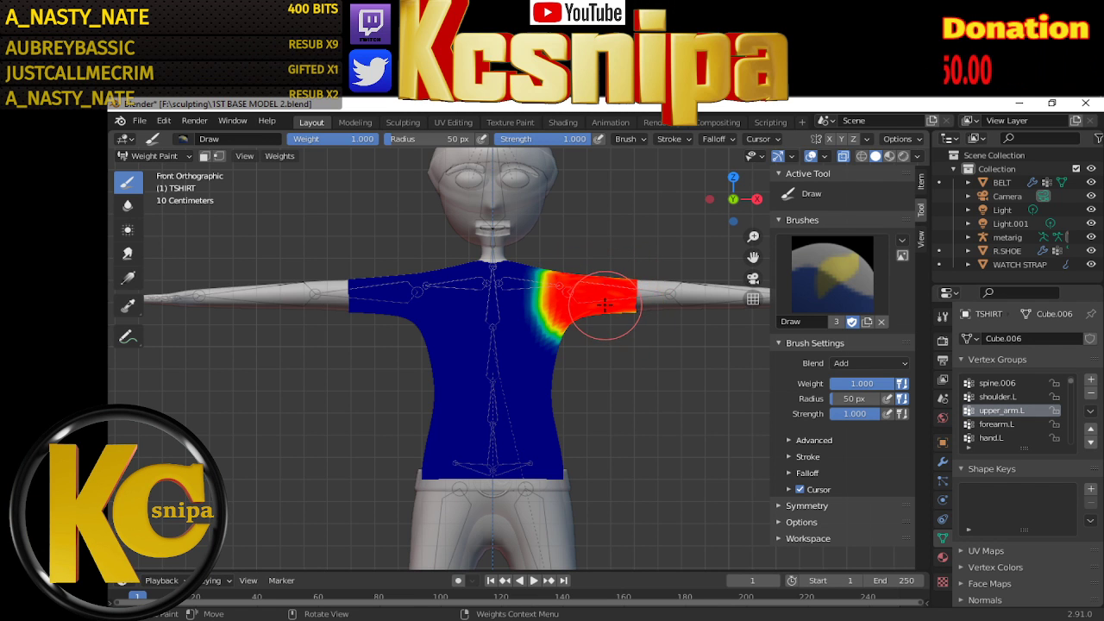
pyautogui.moveTo(604, 306); pyautogui.dragTo(614, 409, button='middle')
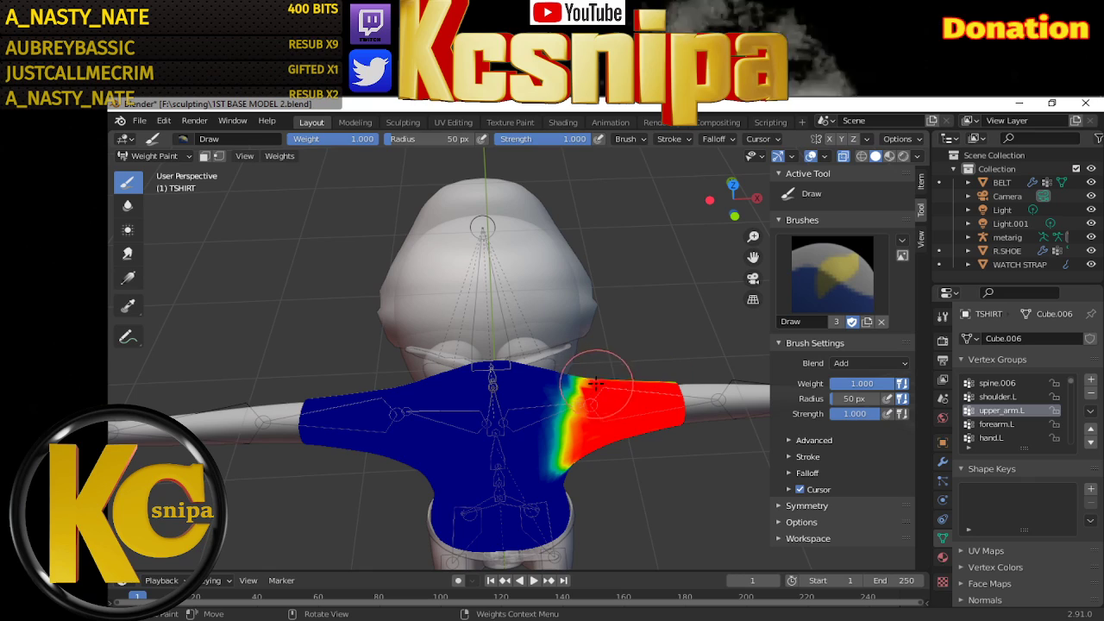
pyautogui.moveTo(697, 387)
pyautogui.mouseDown(button='middle')
pyautogui.moveTo(518, 394)
pyautogui.moveTo(541, 345)
pyautogui.moveTo(443, 266)
pyautogui.mouseUp(button='middle')
pyautogui.moveTo(443, 266)
pyautogui.mouseDown()
pyautogui.moveTo(470, 335)
pyautogui.moveTo(414, 338)
pyautogui.moveTo(451, 326)
pyautogui.moveTo(428, 307)
pyautogui.moveTo(474, 332)
pyautogui.moveTo(455, 333)
pyautogui.moveTo(468, 302)
pyautogui.moveTo(455, 337)
pyautogui.moveTo(493, 293)
pyautogui.mouseUp()
pyautogui.moveTo(494, 294); pyautogui.dragTo(390, 282, button='middle')
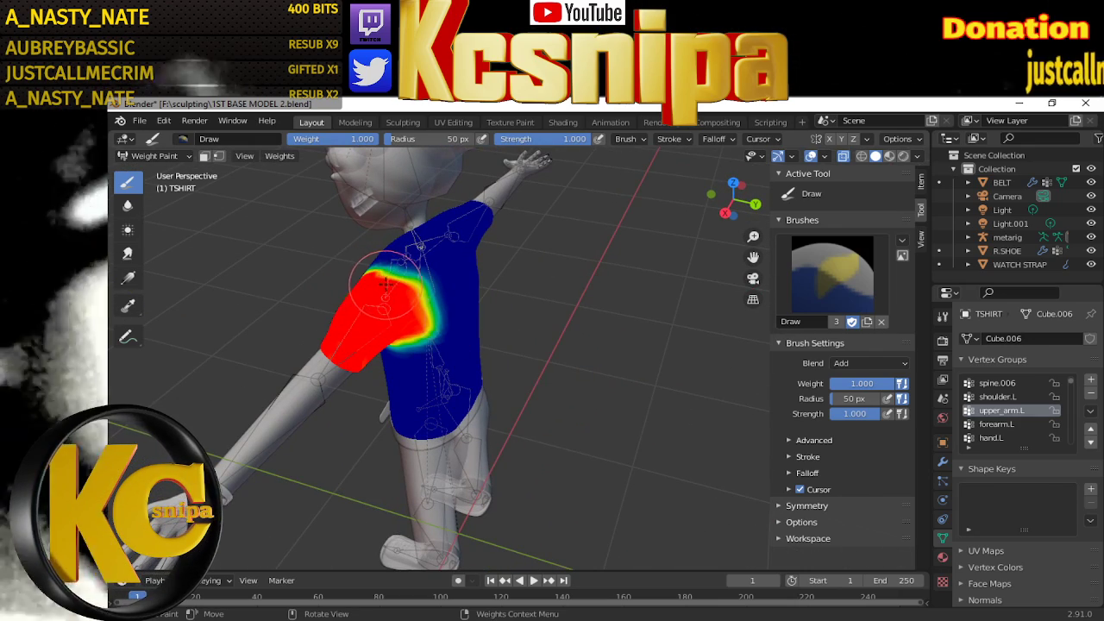
pyautogui.moveTo(373, 278)
pyautogui.mouseDown(button='middle')
pyautogui.moveTo(590, 323)
pyautogui.moveTo(539, 255)
pyautogui.mouseUp(button='middle')
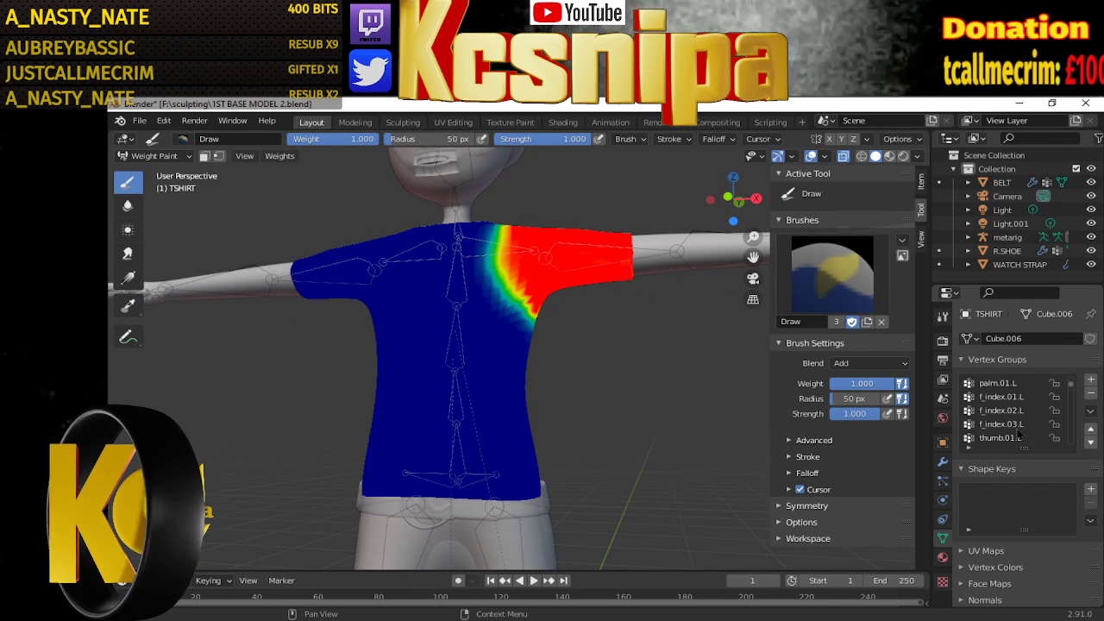
# Make shoulder.R active and paint weight from the chest up over the right shoulder
pyautogui.scroll(-8, 1019, 437)
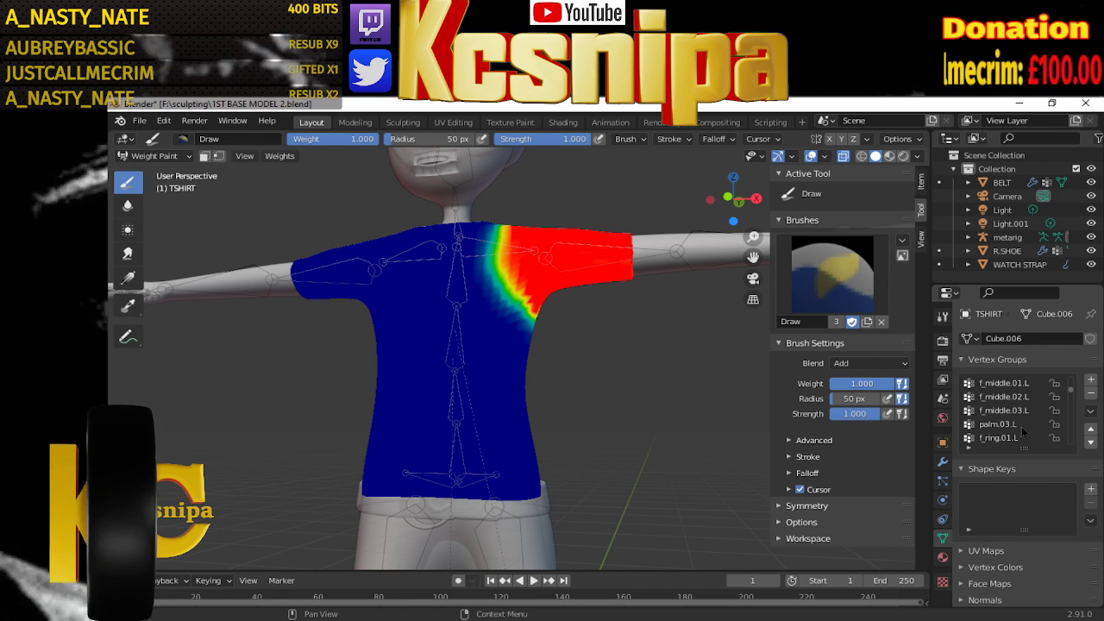
pyautogui.scroll(-8, 1022, 431)
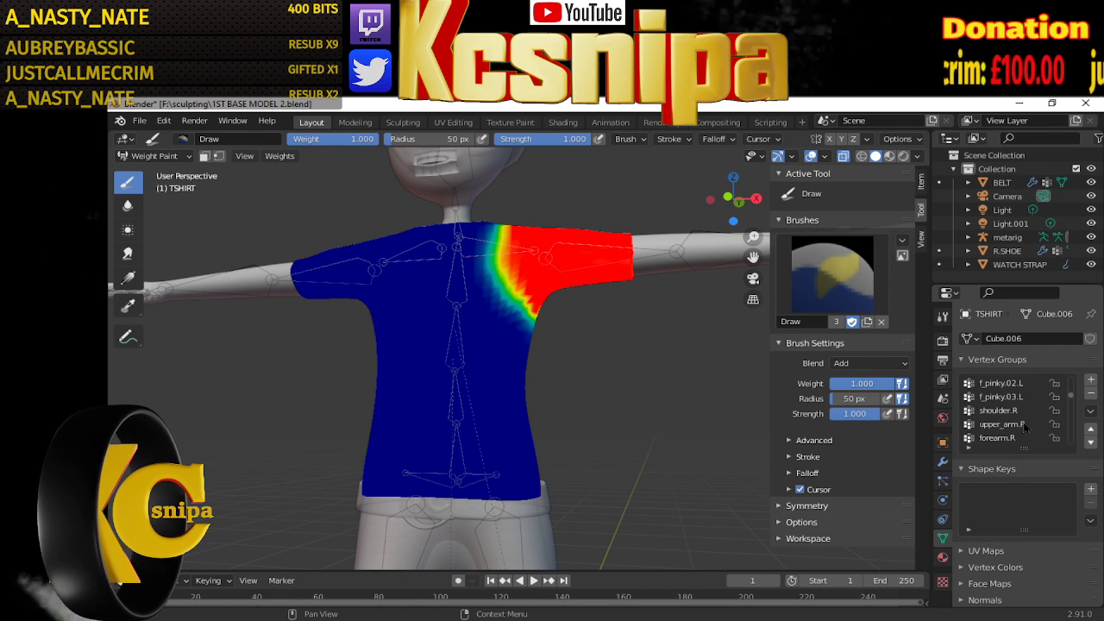
pyautogui.scroll(-4, 1018, 423)
pyautogui.click(1001, 397)
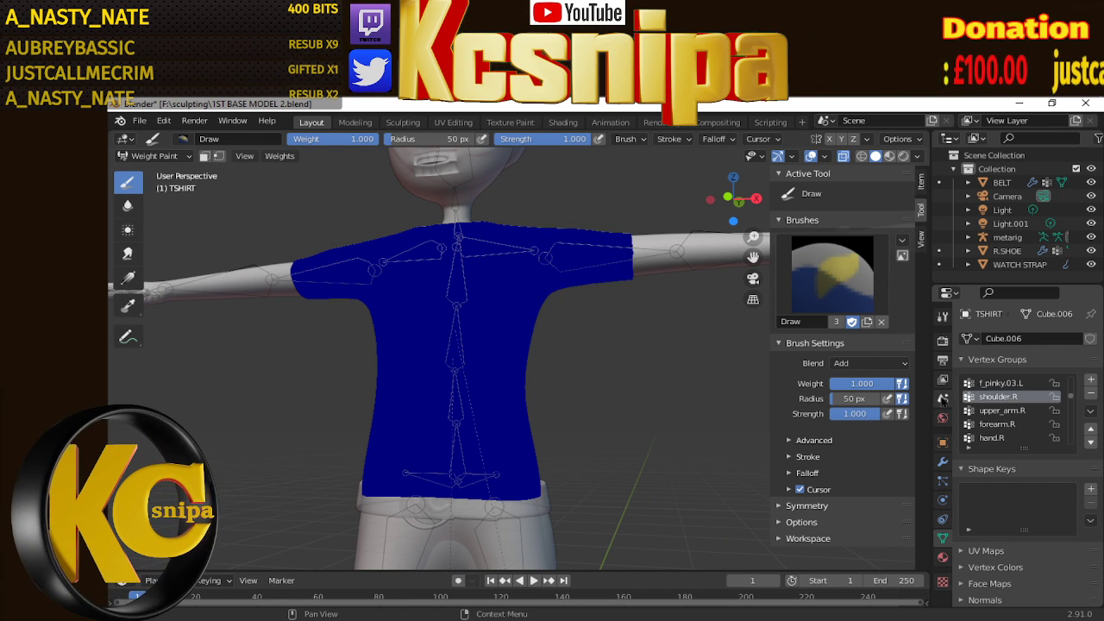
pyautogui.press('KP_1')
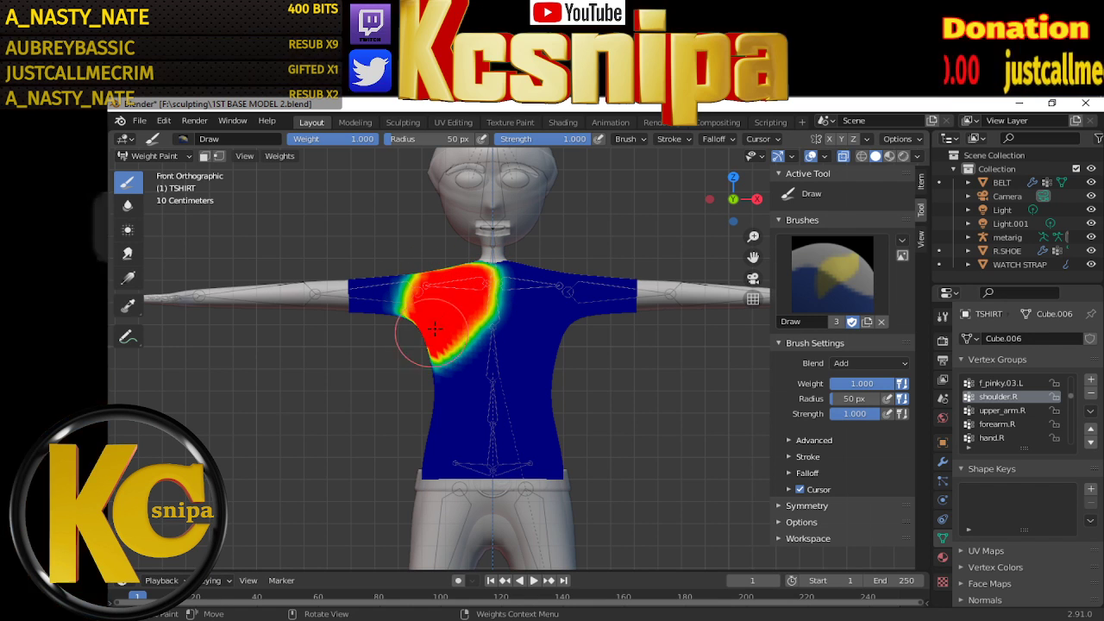
pyautogui.moveTo(444, 274); pyautogui.dragTo(565, 416, button='middle')
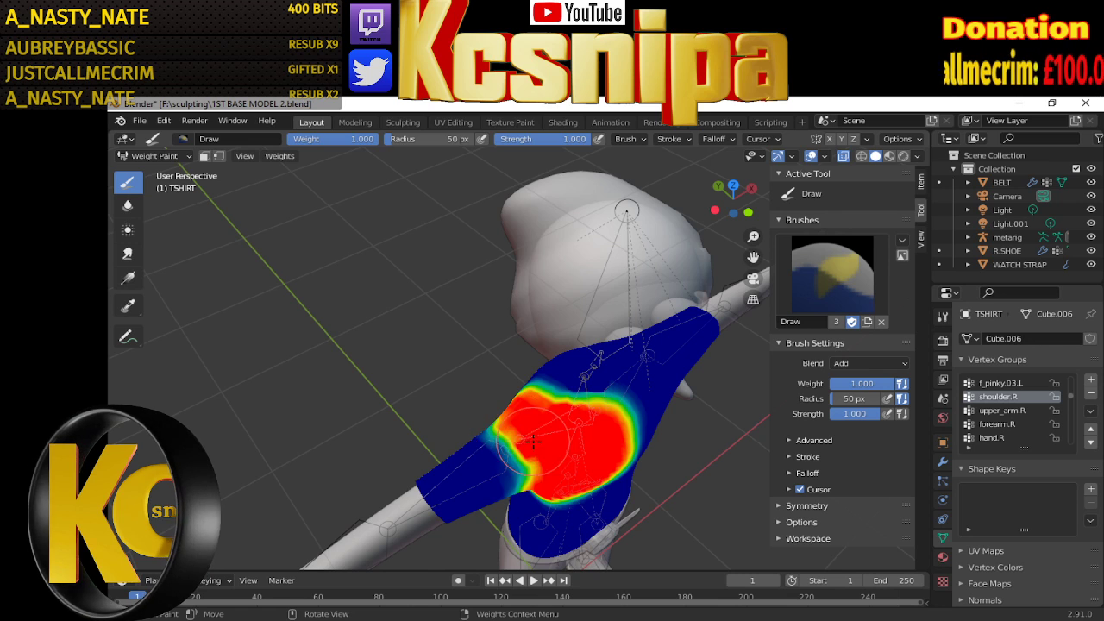
pyautogui.moveTo(534, 441)
pyautogui.mouseDown(button='middle')
pyautogui.moveTo(645, 369)
pyautogui.moveTo(641, 326)
pyautogui.mouseUp(button='middle')
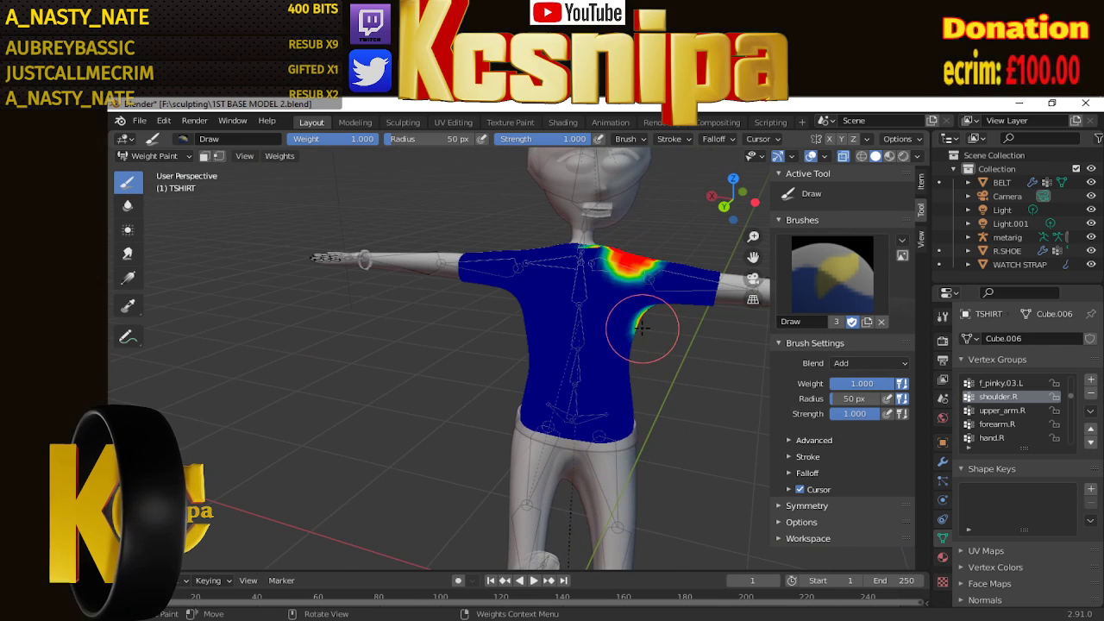
pyautogui.moveTo(642, 328)
pyautogui.mouseDown()
pyautogui.moveTo(609, 320)
pyautogui.moveTo(608, 247)
pyautogui.moveTo(636, 310)
pyautogui.mouseUp()
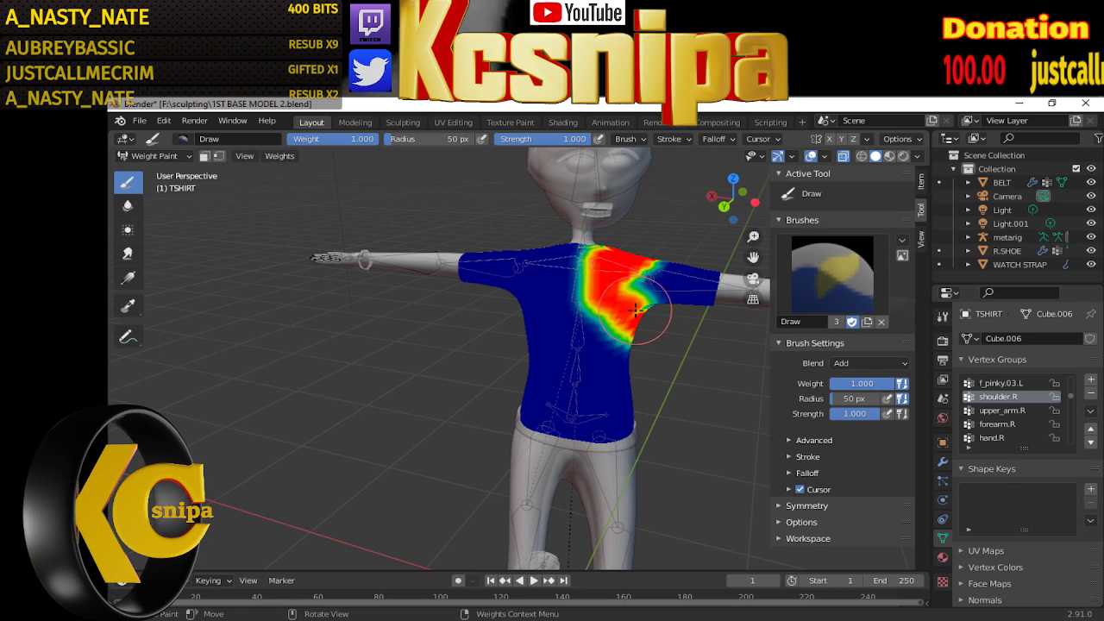
pyautogui.moveTo(596, 315); pyautogui.dragTo(609, 321, button='middle')
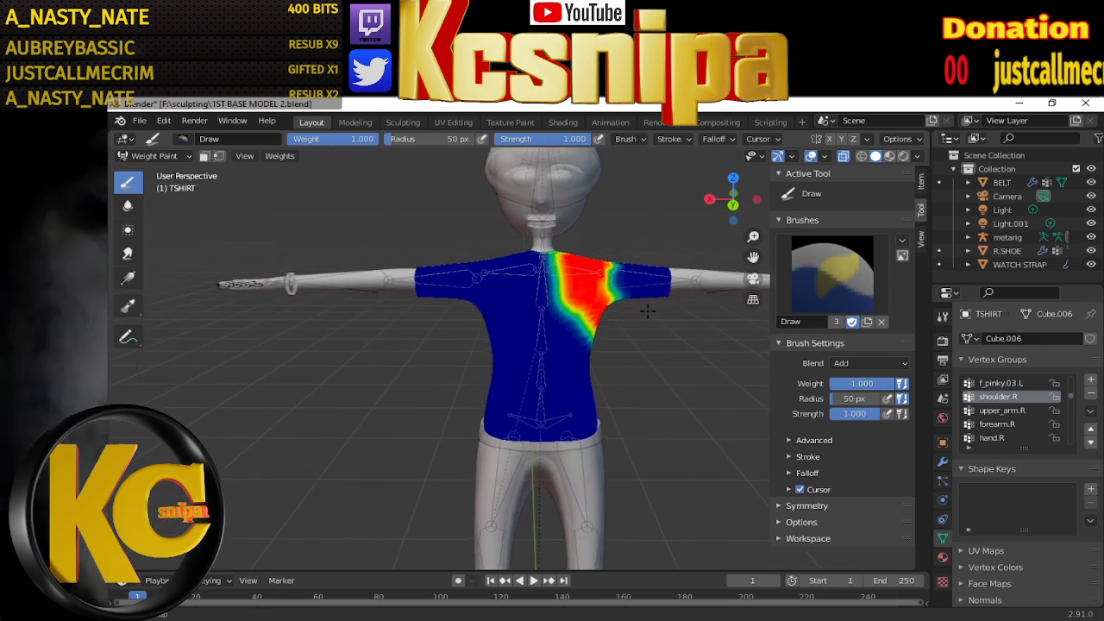
pyautogui.moveTo(608, 321)
pyautogui.mouseDown()
pyautogui.moveTo(595, 276)
pyautogui.moveTo(635, 321)
pyautogui.mouseUp()
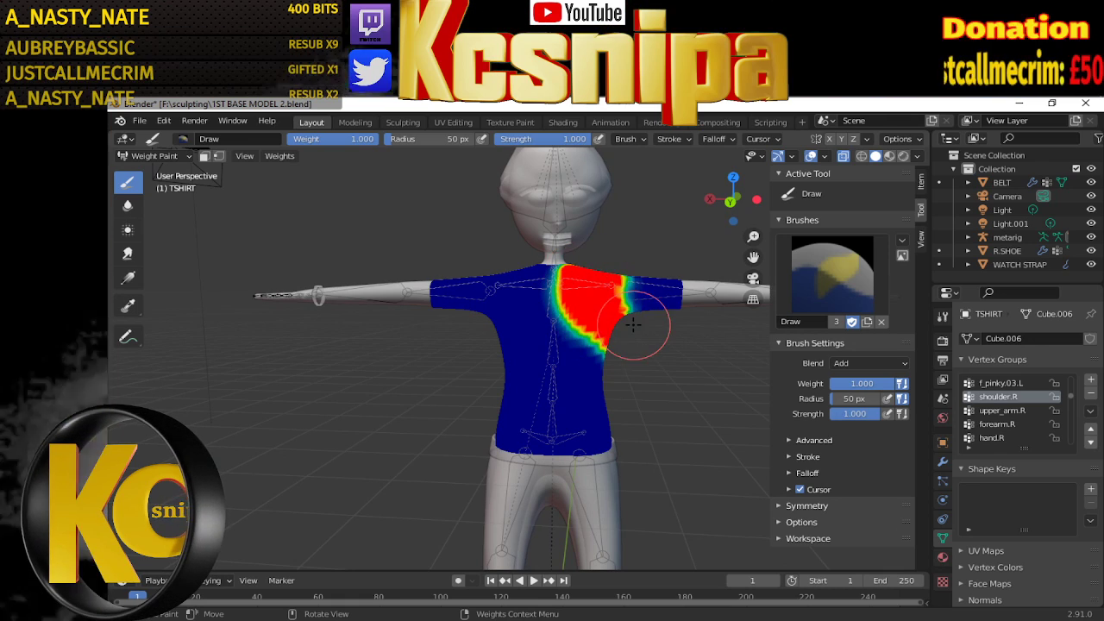
pyautogui.moveTo(635, 321); pyautogui.dragTo(645, 268, button='middle')
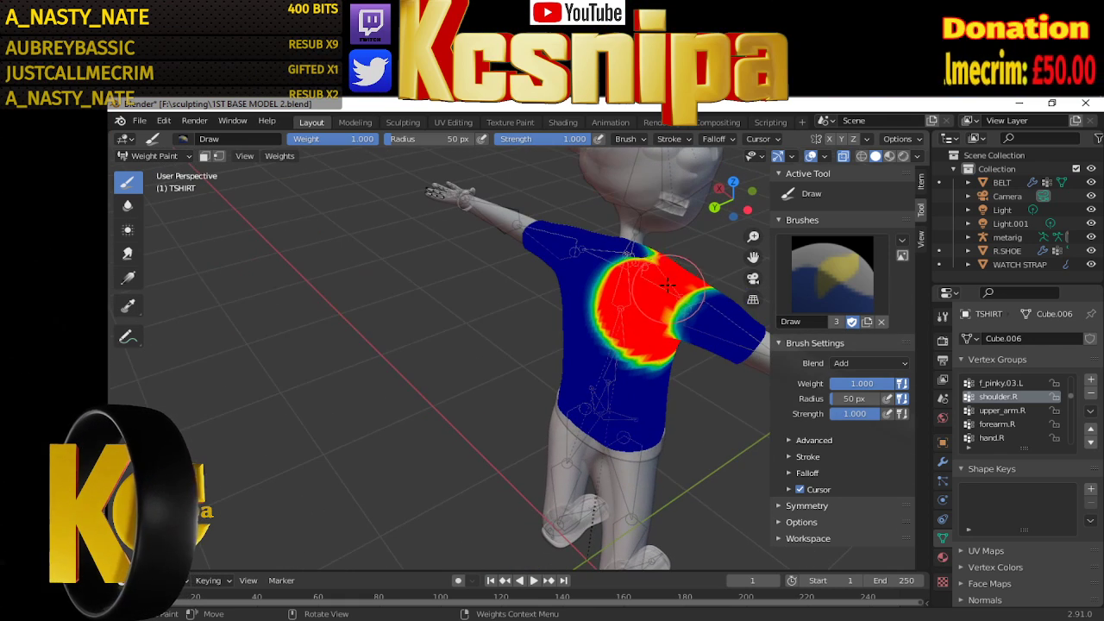
pyautogui.moveTo(657, 266)
pyautogui.mouseDown(button='middle')
pyautogui.moveTo(586, 328)
pyautogui.moveTo(681, 363)
pyautogui.mouseUp(button='middle')
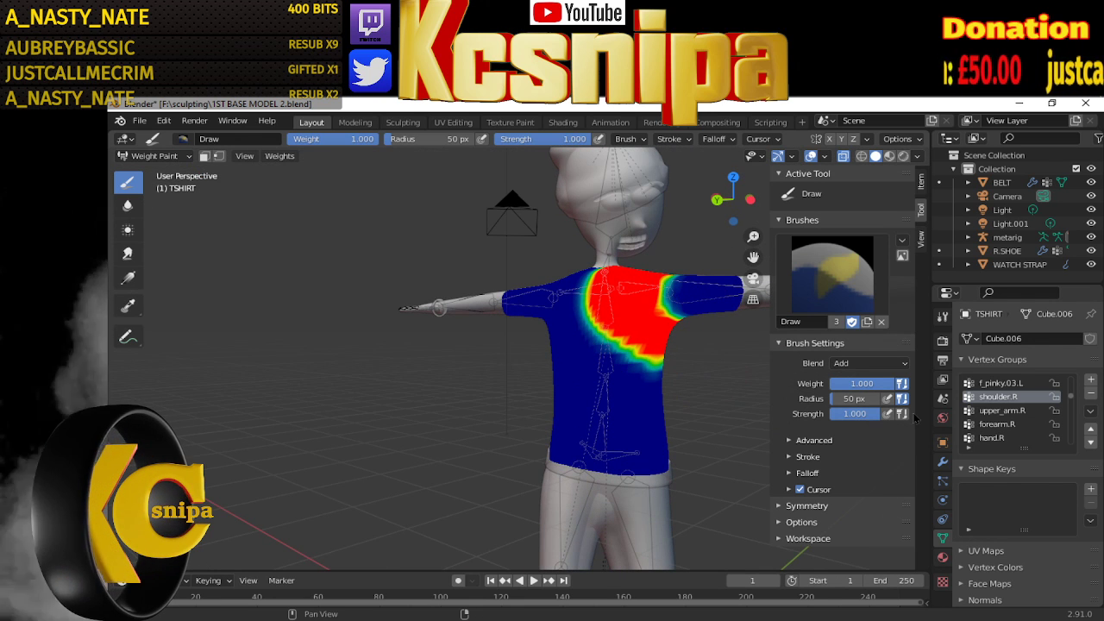
# Make upper_arm.R active and, in front view, paint the right upper sleeve toward the chest
pyautogui.click(1003, 410)
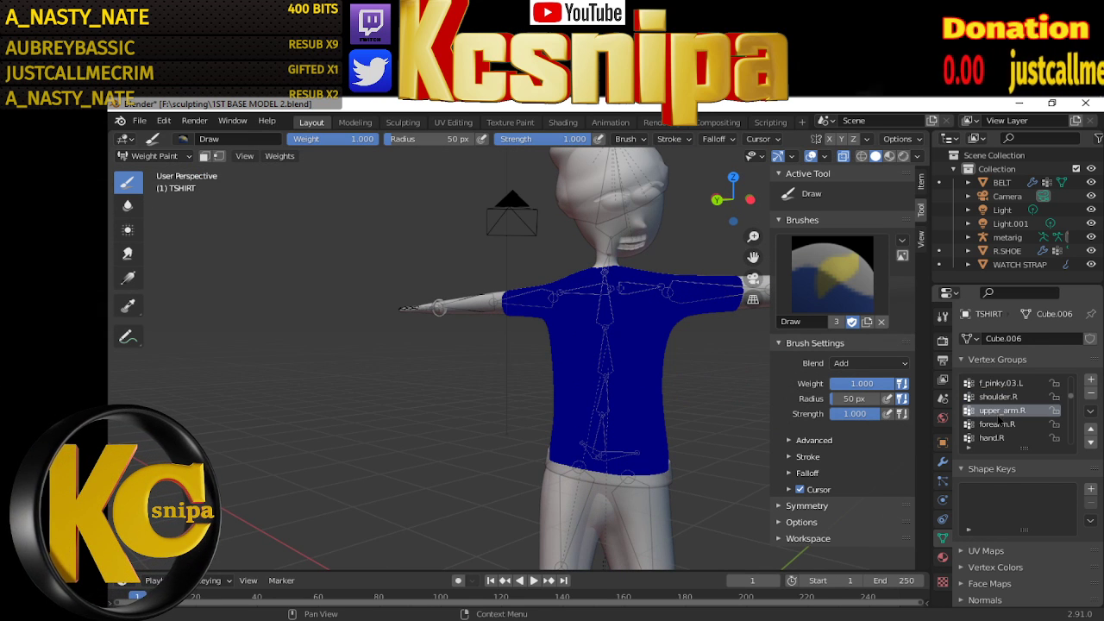
pyautogui.moveTo(728, 419)
pyautogui.mouseDown(button='middle')
pyautogui.moveTo(680, 387)
pyautogui.moveTo(708, 389)
pyautogui.mouseUp(button='middle')
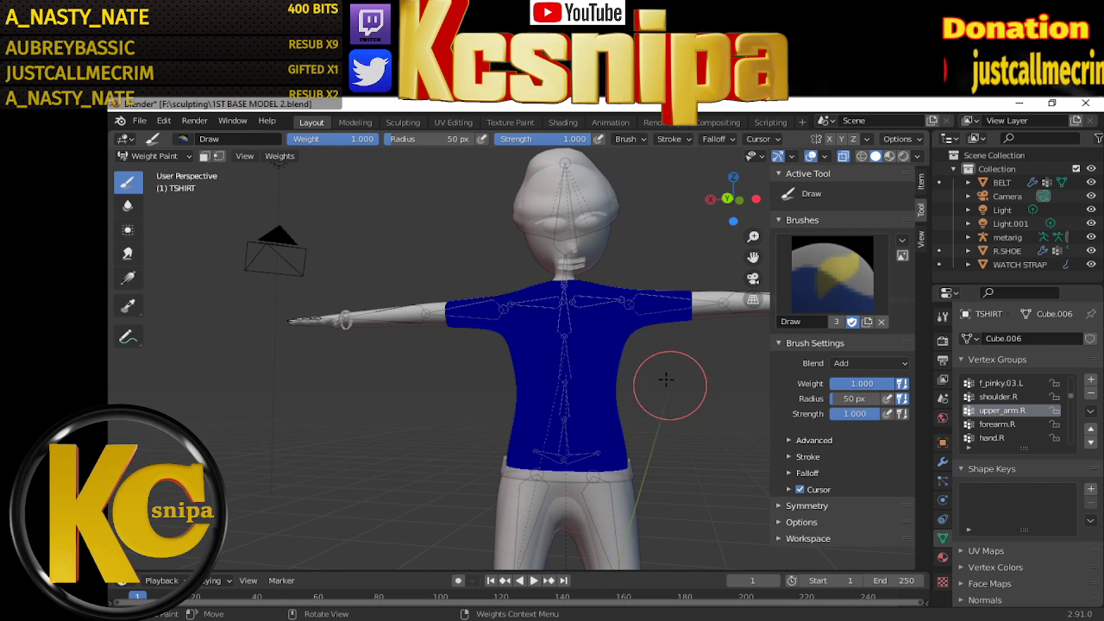
pyautogui.press('KP_1')
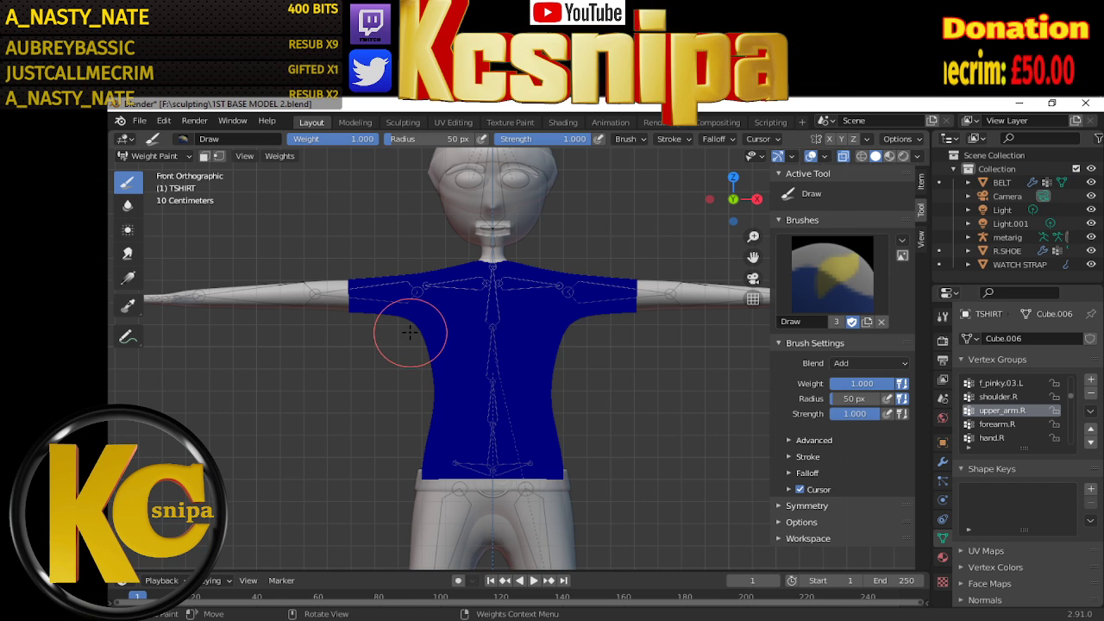
pyautogui.moveTo(410, 332)
pyautogui.mouseDown(button='middle')
pyautogui.moveTo(438, 352)
pyautogui.moveTo(423, 335)
pyautogui.mouseUp(button='middle')
pyautogui.press('KP_1')
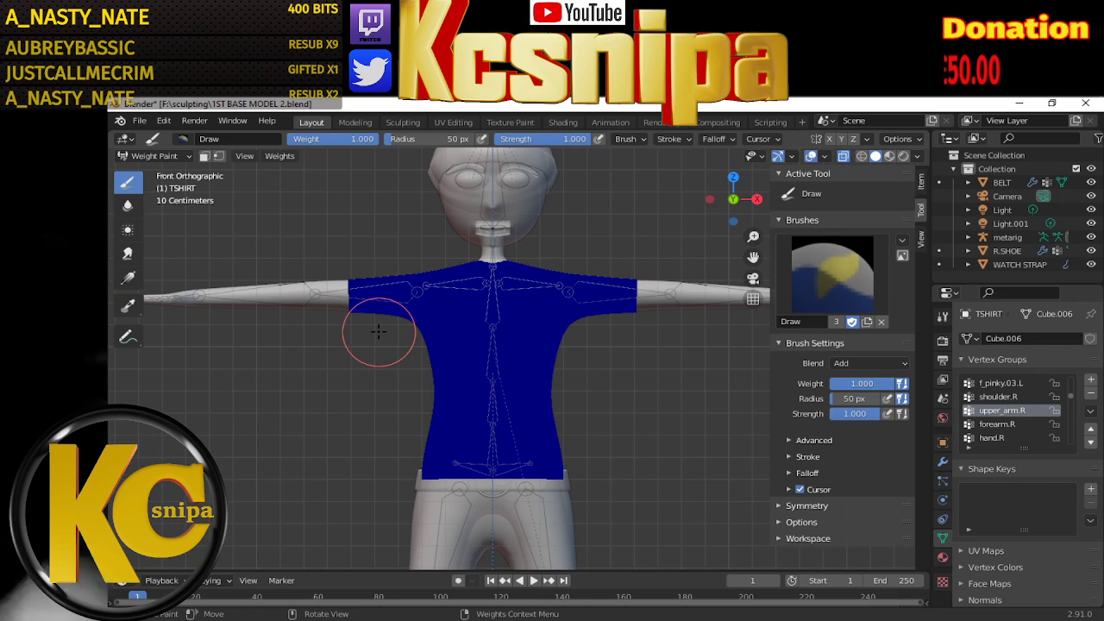
pyautogui.moveTo(345, 323)
pyautogui.mouseDown()
pyautogui.moveTo(392, 274)
pyautogui.moveTo(349, 293)
pyautogui.mouseUp()
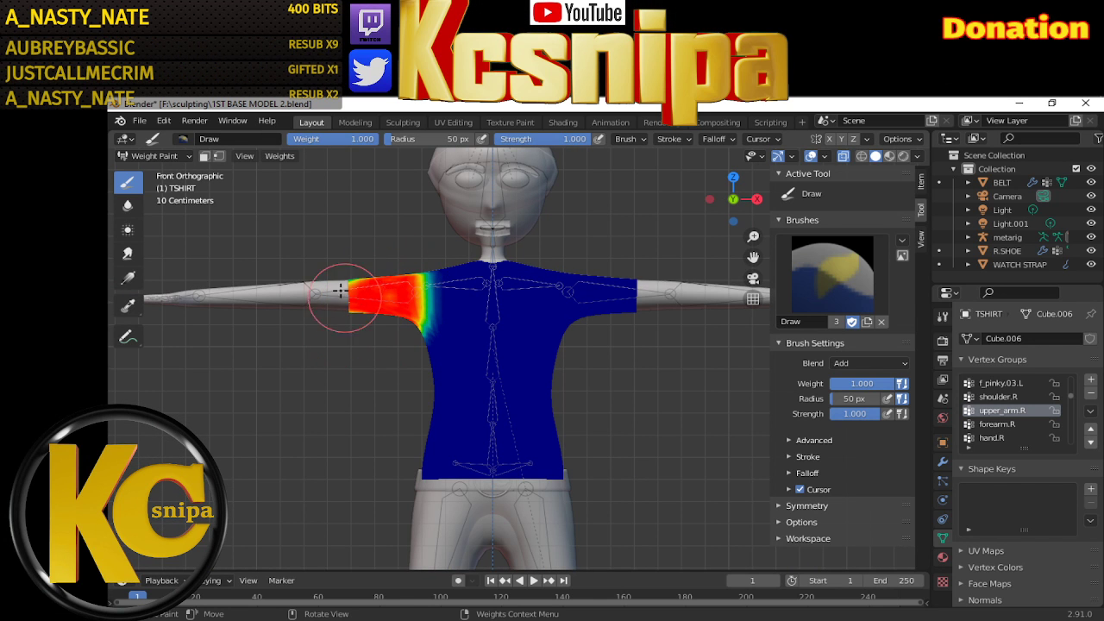
pyautogui.moveTo(406, 323)
pyautogui.mouseDown()
pyautogui.moveTo(419, 284)
pyautogui.moveTo(390, 318)
pyautogui.moveTo(393, 282)
pyautogui.mouseUp()
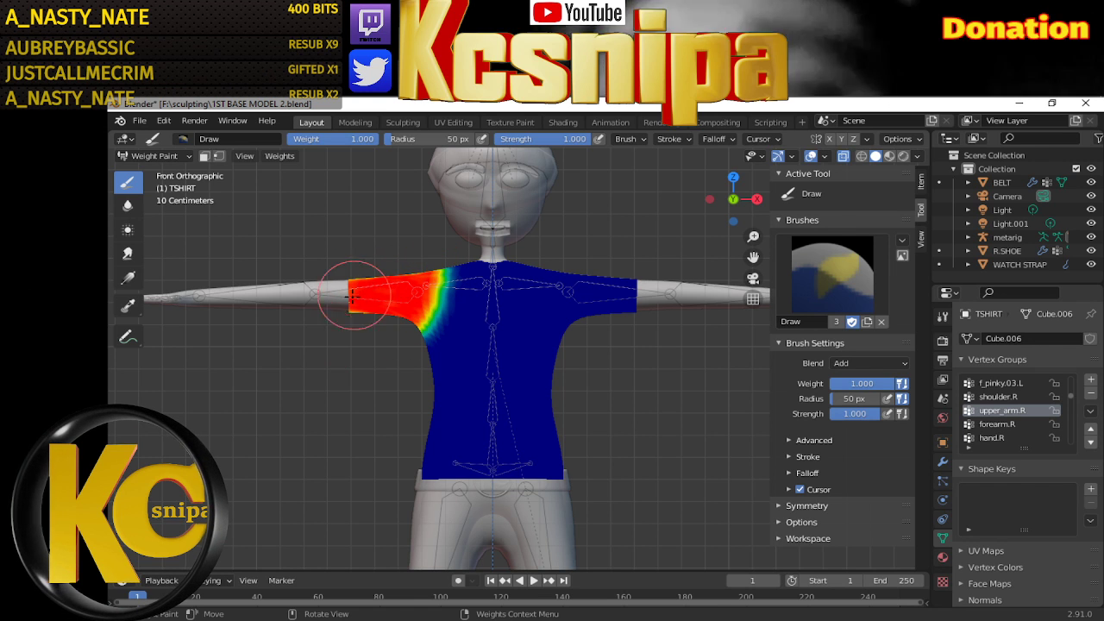
pyautogui.moveTo(357, 316); pyautogui.dragTo(404, 287)
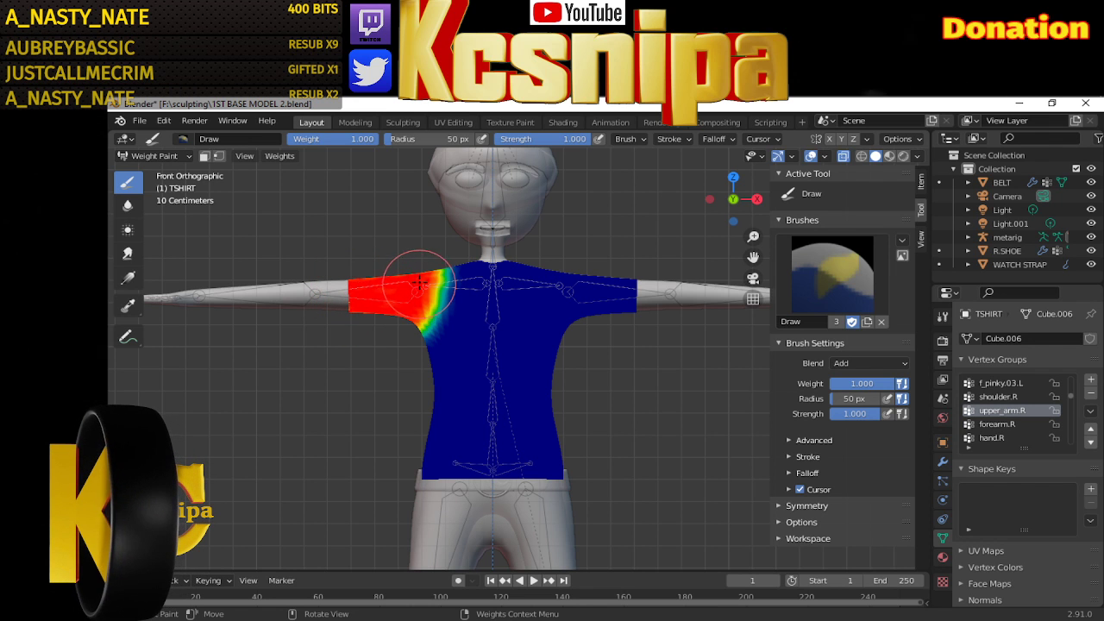
# Spread the upper_arm.R weight toward the chest and out to the end of the sleeve
pyautogui.moveTo(404, 294); pyautogui.dragTo(326, 358, button='middle')
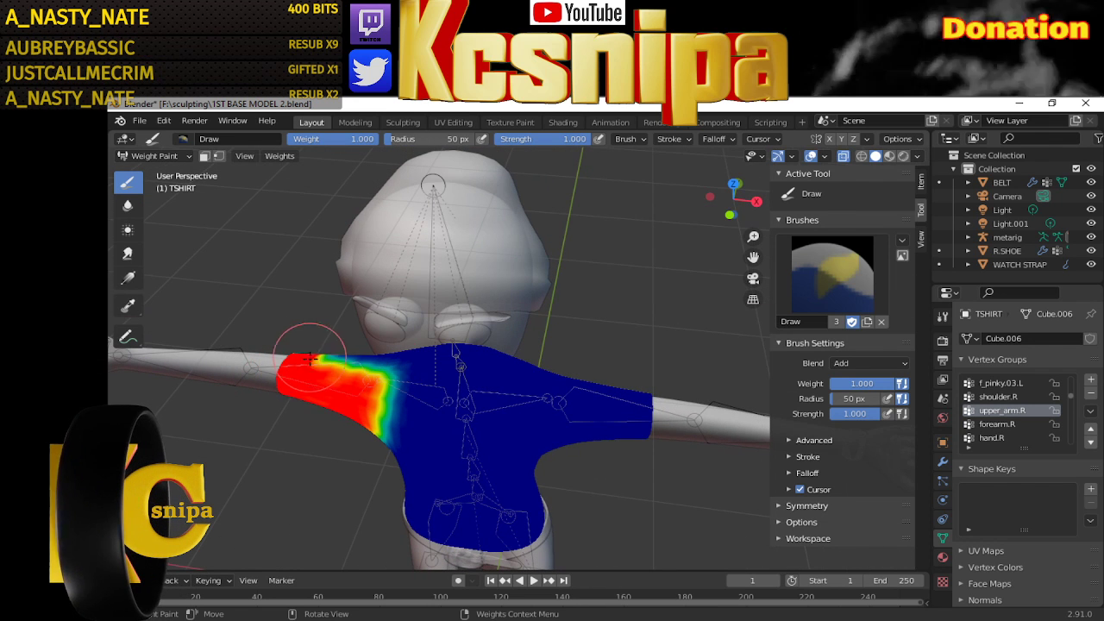
pyautogui.moveTo(327, 361); pyautogui.dragTo(362, 354)
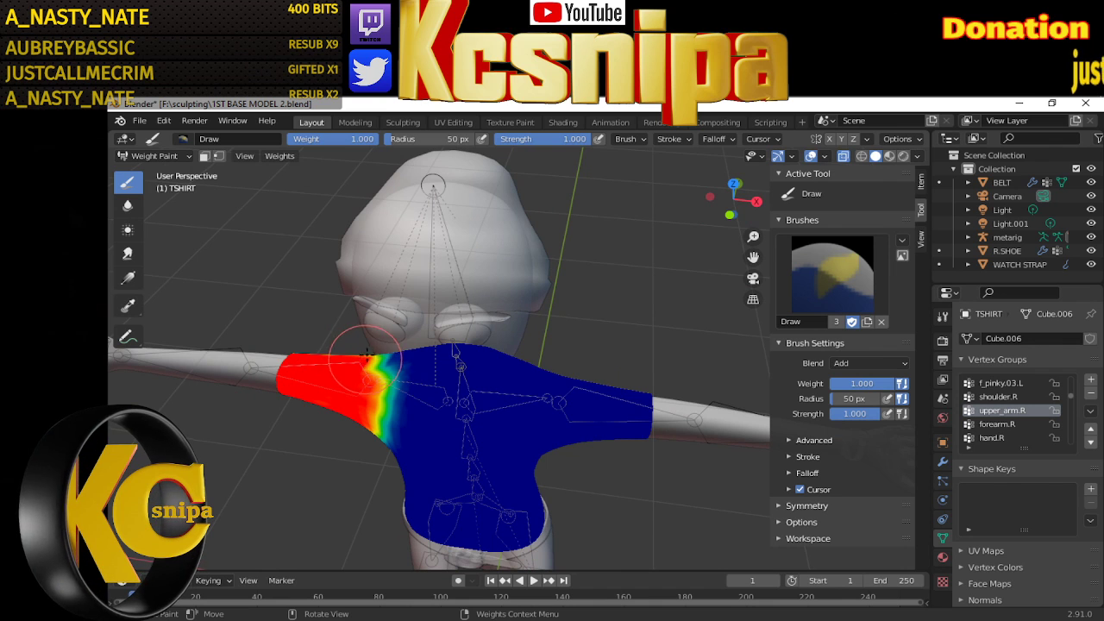
pyautogui.moveTo(380, 367); pyautogui.dragTo(633, 299, button='middle')
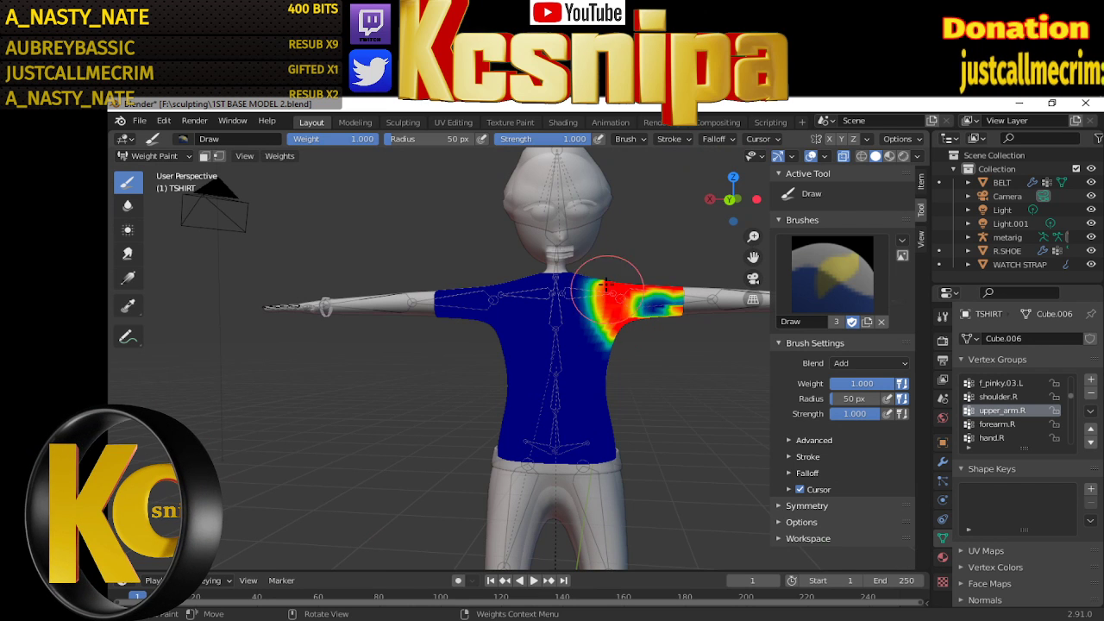
pyautogui.moveTo(651, 310); pyautogui.dragTo(675, 300)
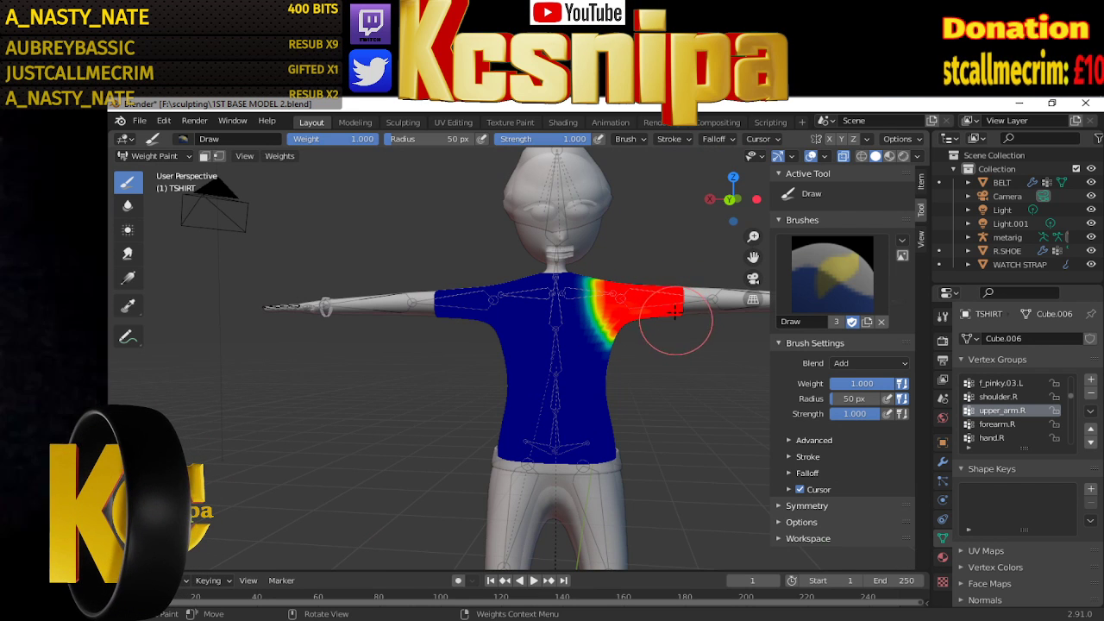
pyautogui.moveTo(655, 321)
pyautogui.mouseDown(button='middle')
pyautogui.moveTo(409, 392)
pyautogui.moveTo(686, 350)
pyautogui.mouseUp(button='middle')
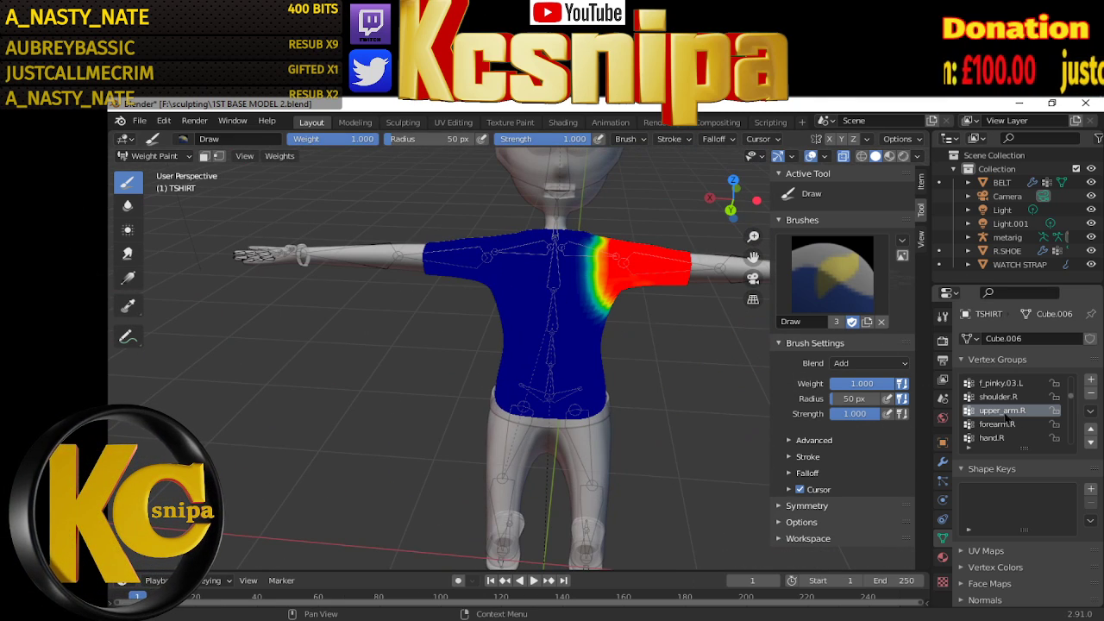
pyautogui.scroll(-1, 1006, 418)
pyautogui.scroll(-1, 1009, 418)
pyautogui.scroll(-3, 1018, 418)
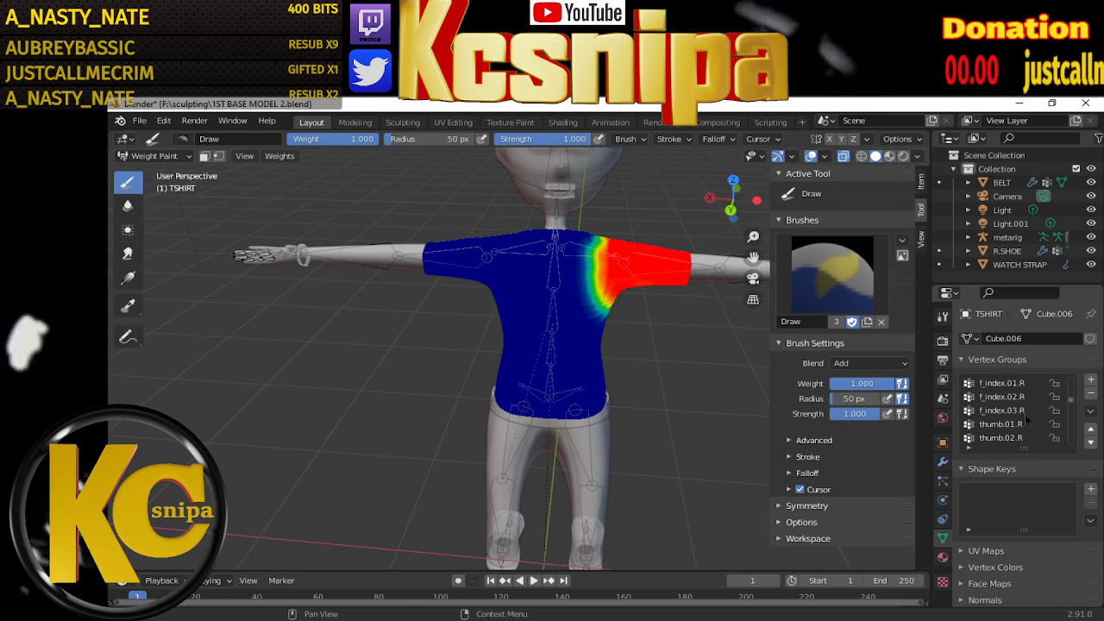
pyautogui.scroll(-3, 1025, 418)
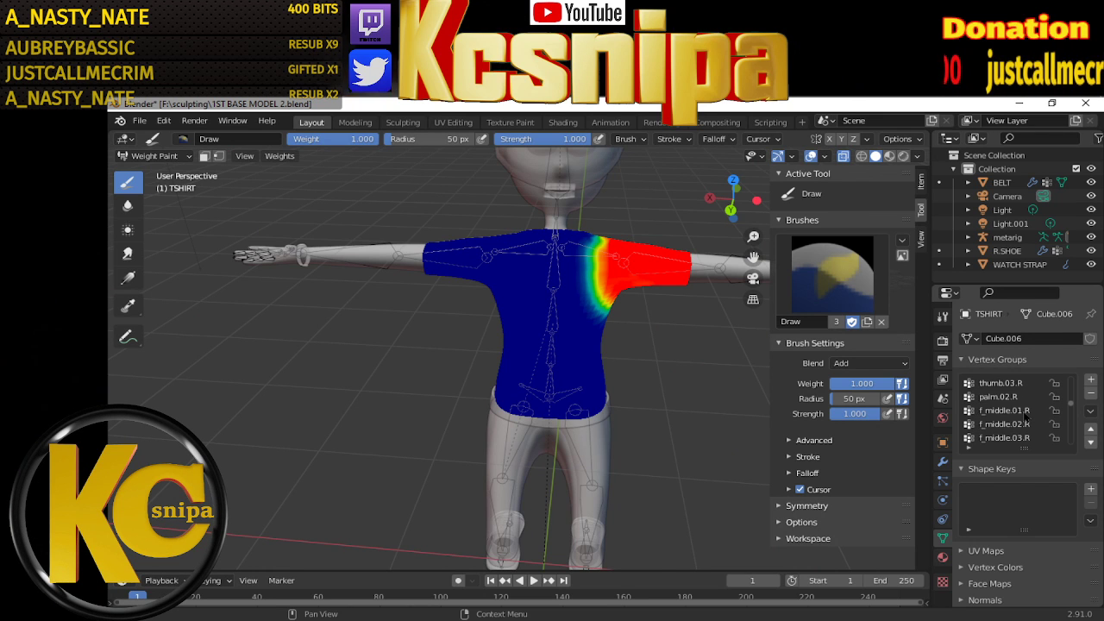
pyautogui.scroll(-6, 1025, 415)
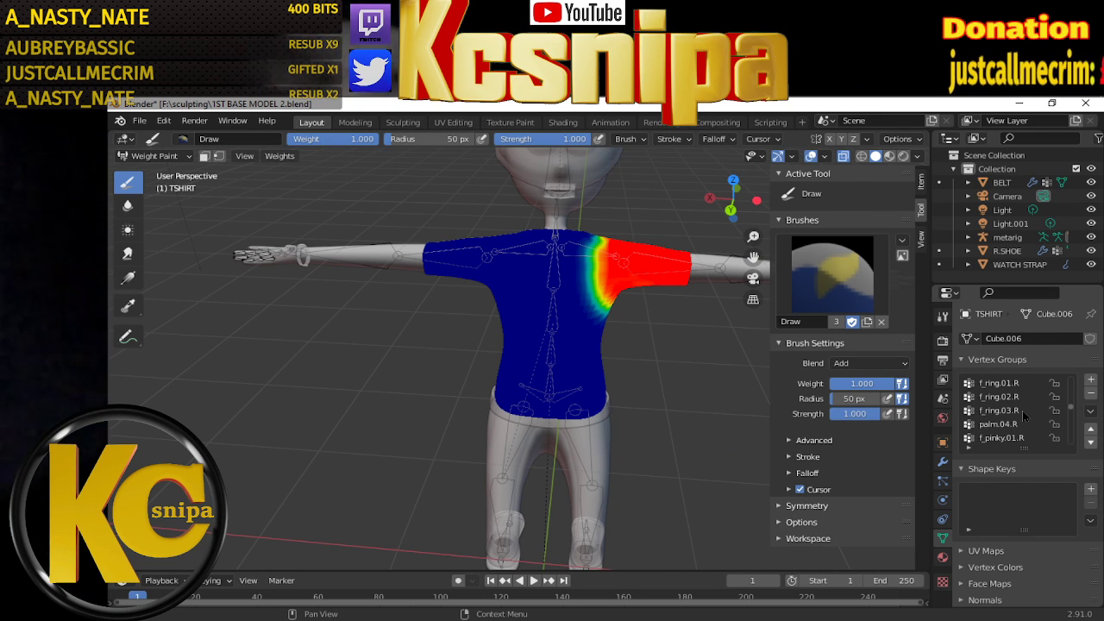
pyautogui.scroll(-3, 1022, 416)
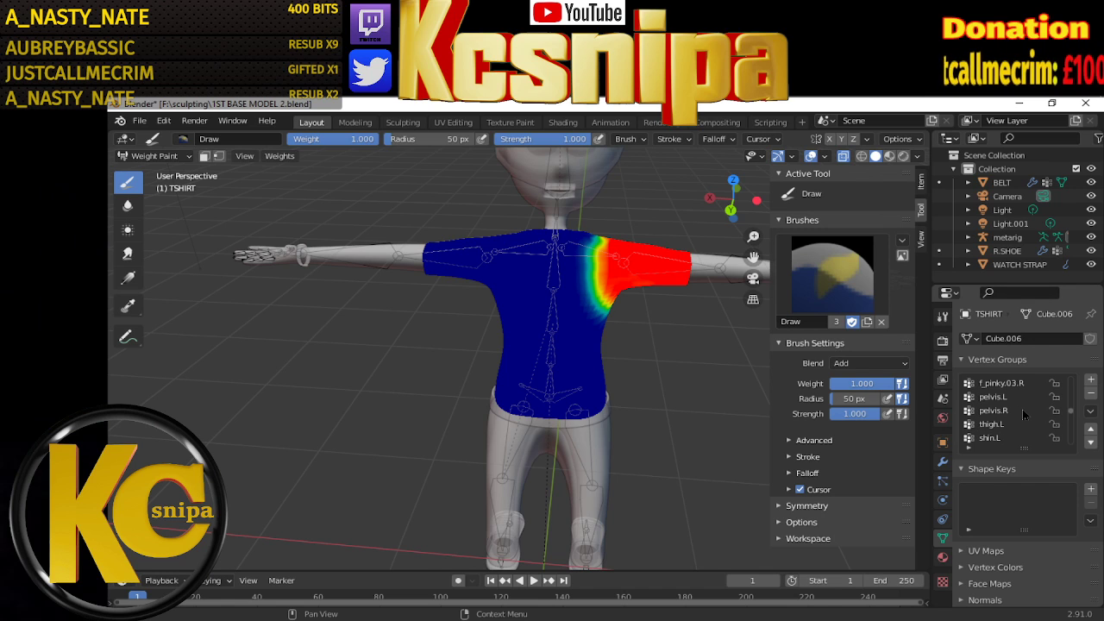
pyautogui.scroll(-1, 1025, 415)
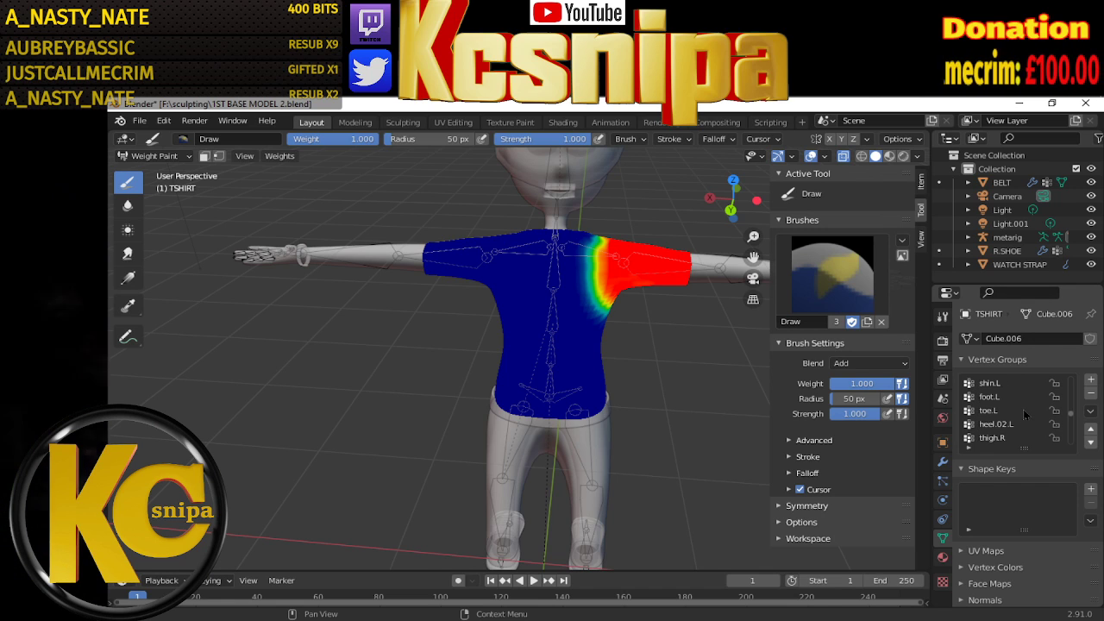
pyautogui.scroll(-2, 1023, 410)
pyautogui.scroll(-2, 1023, 411)
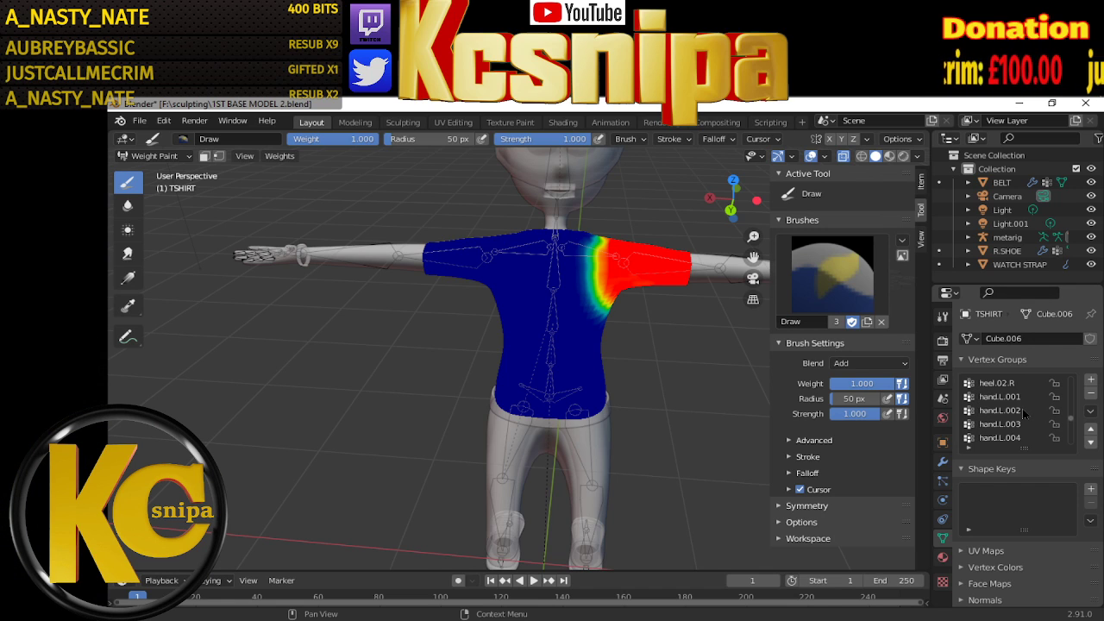
pyautogui.scroll(-1, 1024, 414)
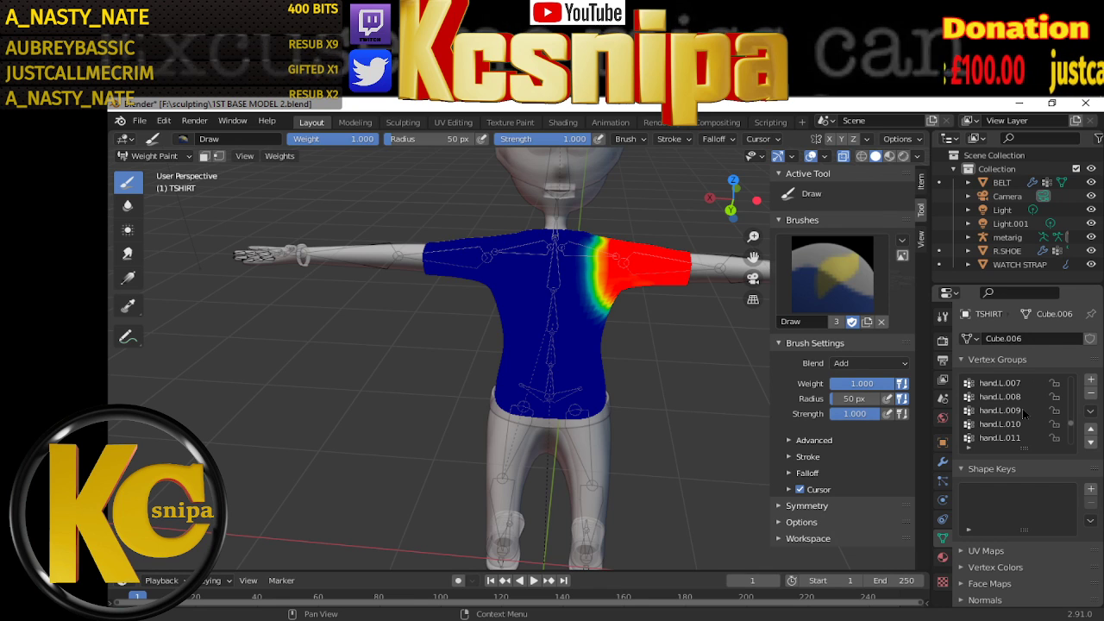
pyautogui.scroll(-4, 1024, 413)
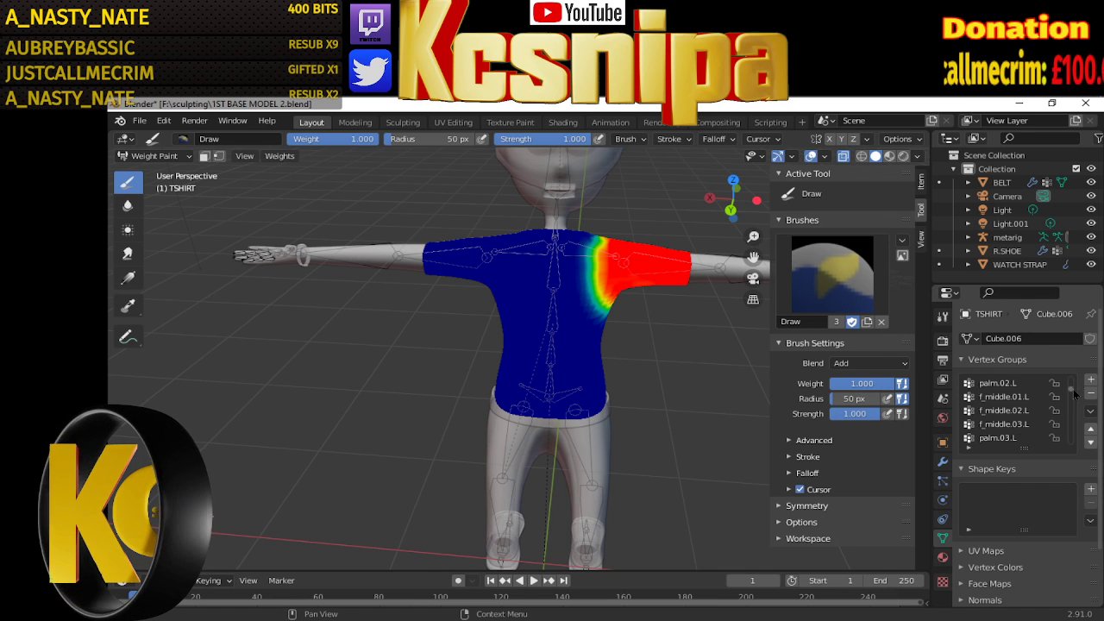
pyautogui.scroll(-2, 1023, 411)
pyautogui.scroll(-3, 643, 400)
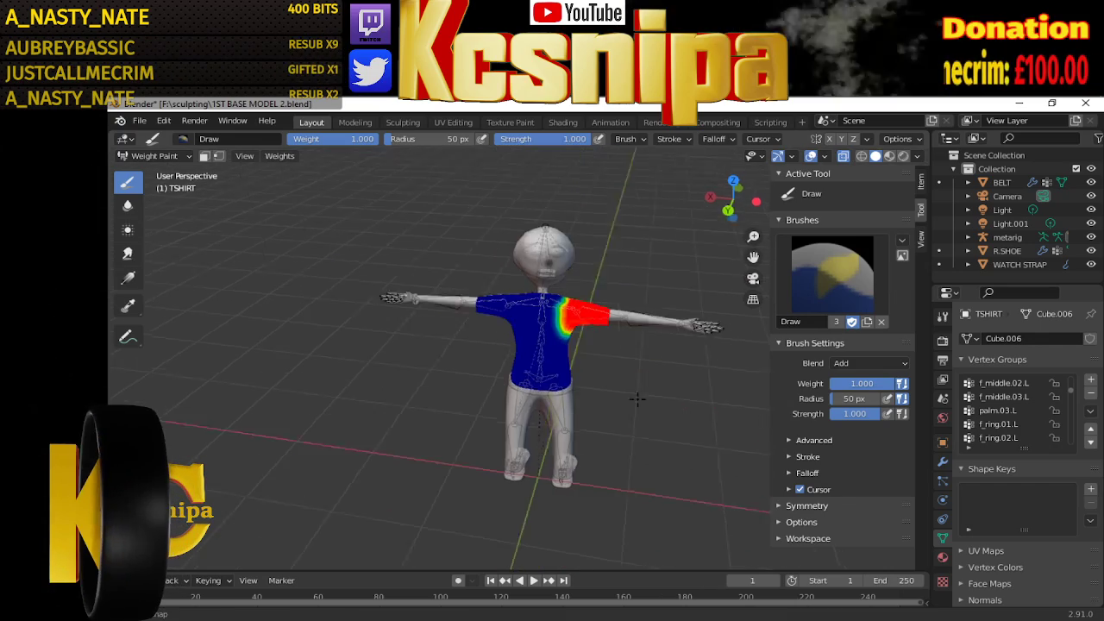
# Leave Weight Paint for Object Mode, select the metarig and switch it to Pose Mode
pyautogui.moveTo(637, 398)
pyautogui.mouseDown(button='middle')
pyautogui.moveTo(626, 442)
pyautogui.moveTo(591, 402)
pyautogui.mouseUp(button='middle')
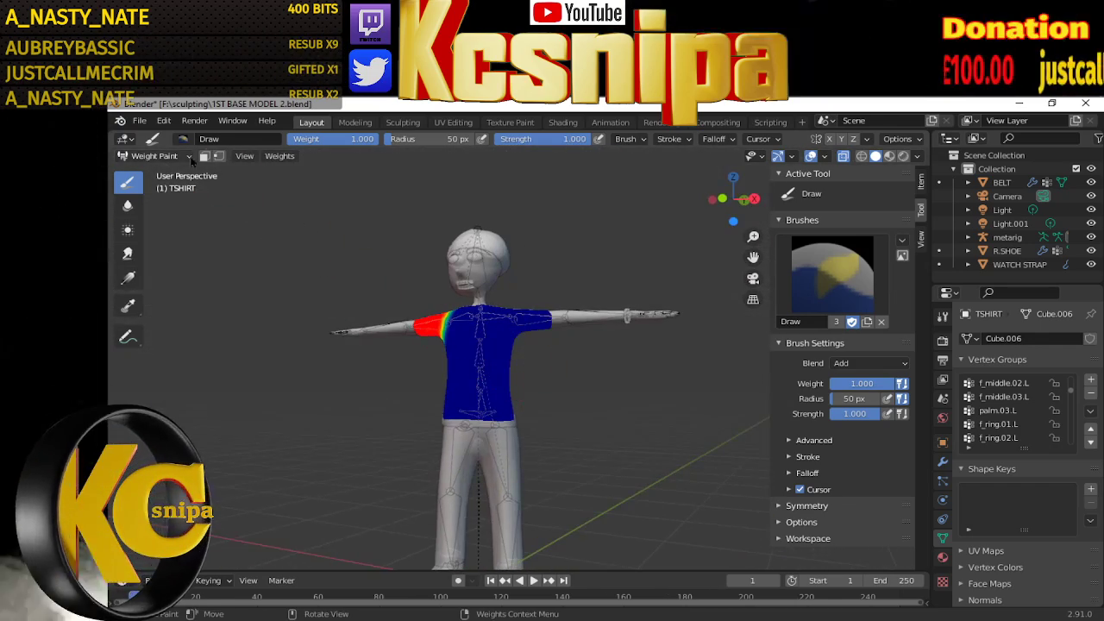
pyautogui.click(192, 157)
pyautogui.click(159, 171)
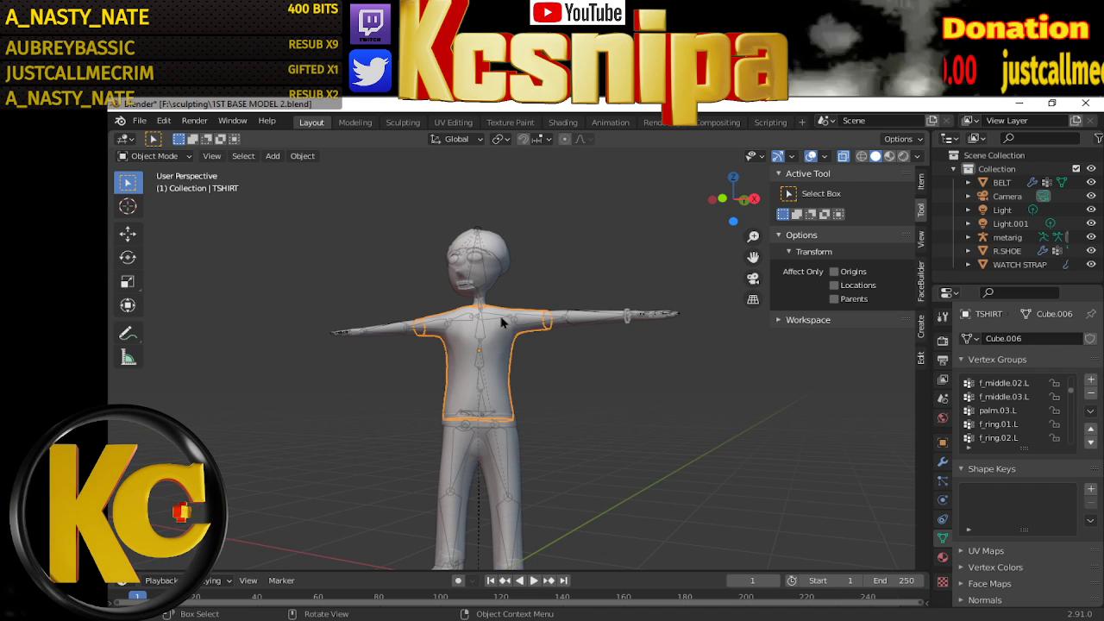
pyautogui.click(477, 231)
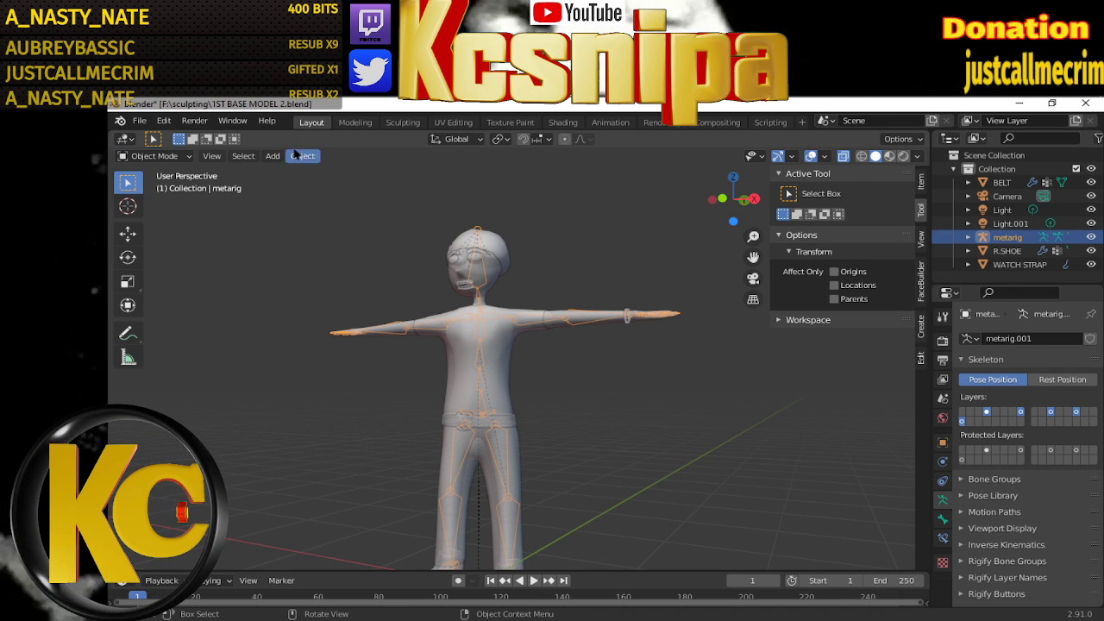
pyautogui.click(160, 156)
pyautogui.click(156, 201)
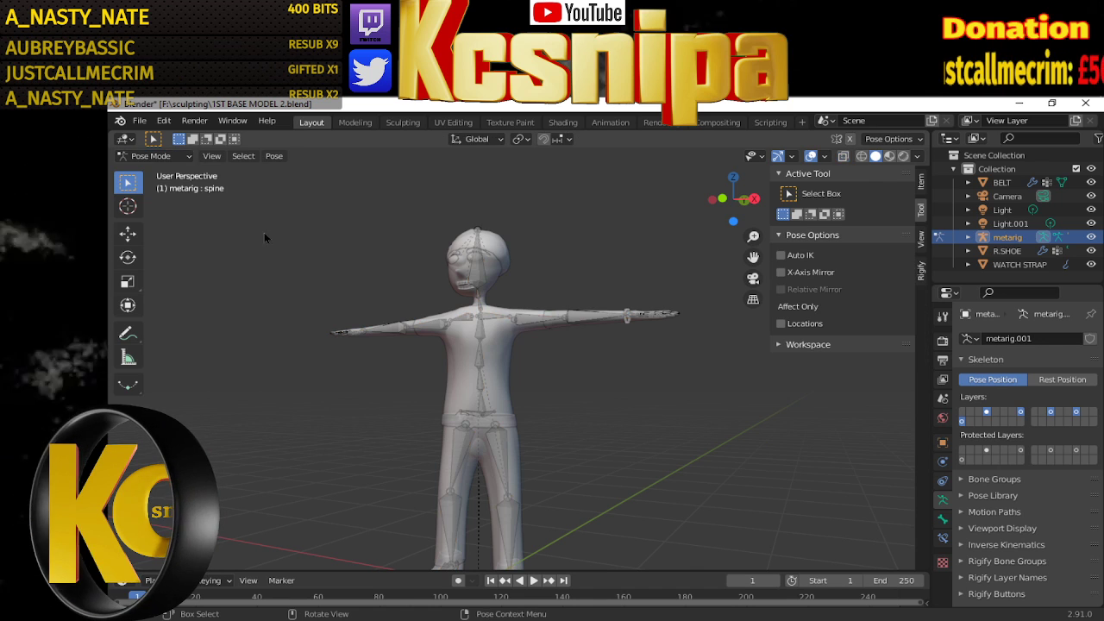
# Select the spine.003 bone and, in side view, try a rotation then cancel it
pyautogui.click(482, 320)
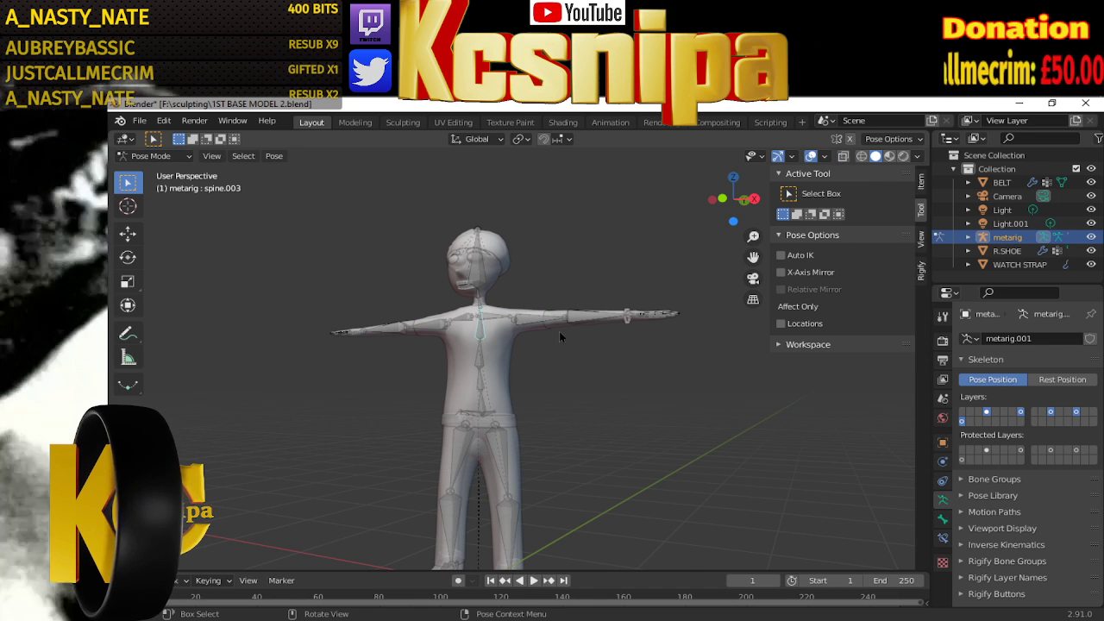
pyautogui.press('KP_3')
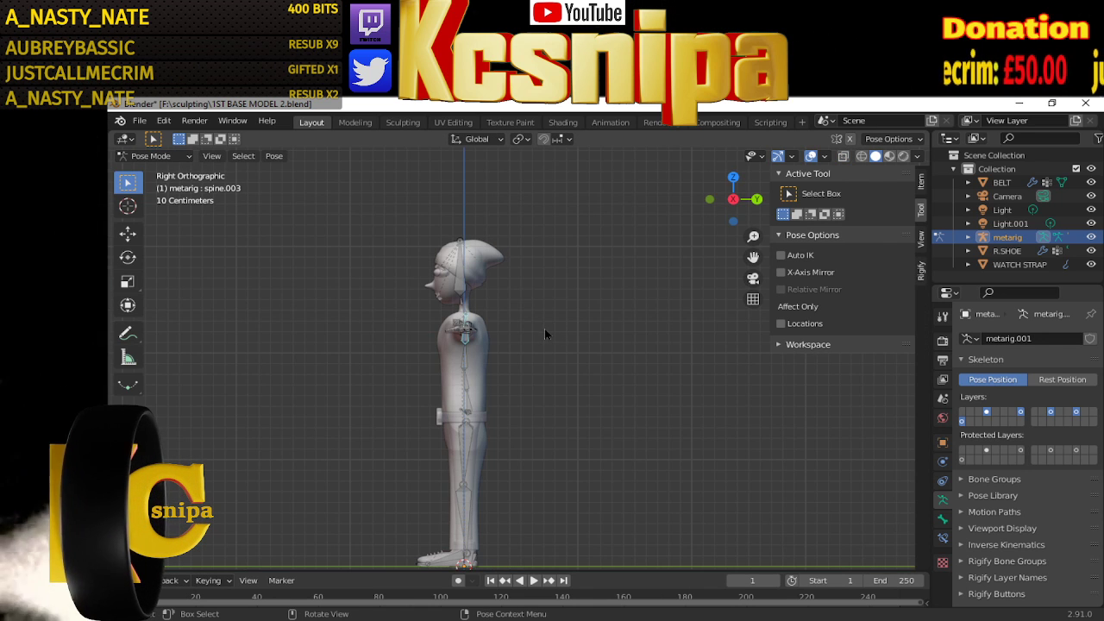
pyautogui.scroll(4, 545, 329)
pyautogui.scroll(1, 544, 327)
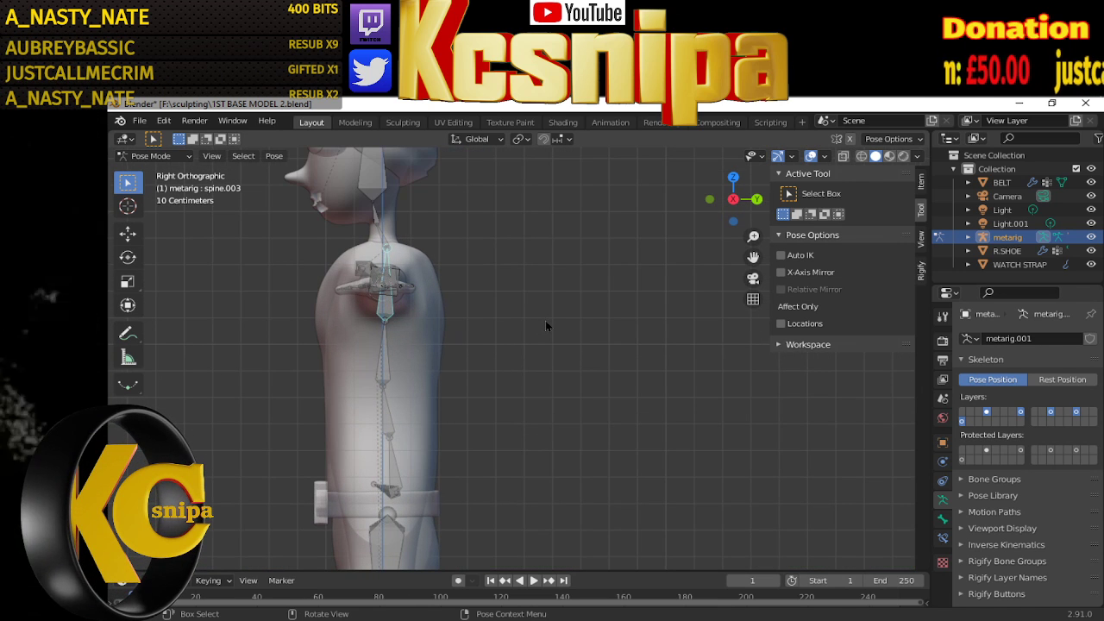
pyautogui.press('r')
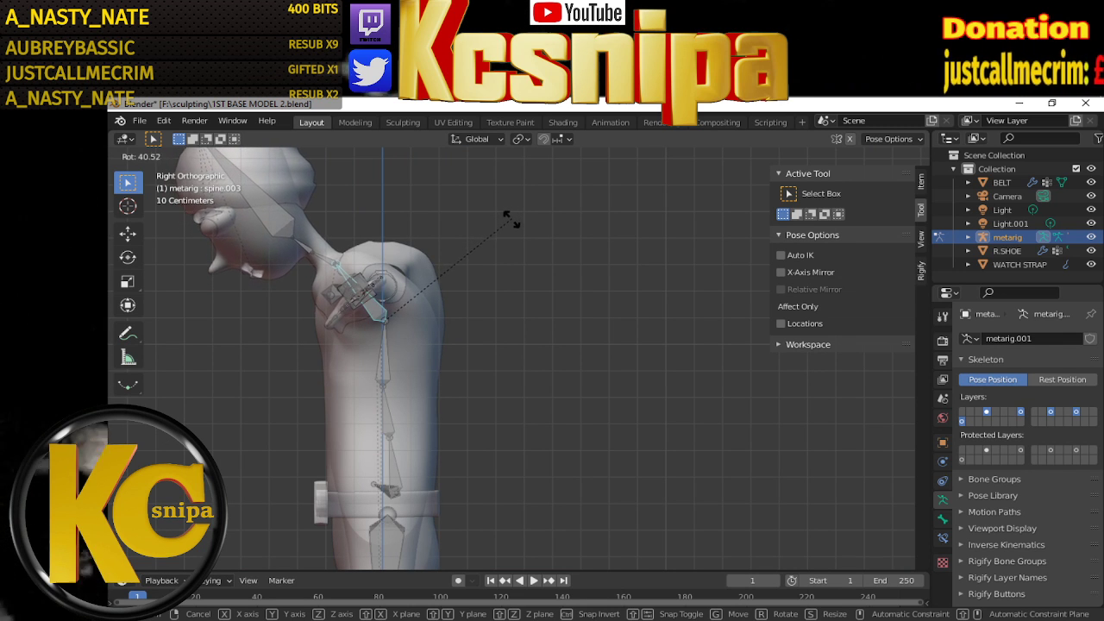
pyautogui.press('Escape')
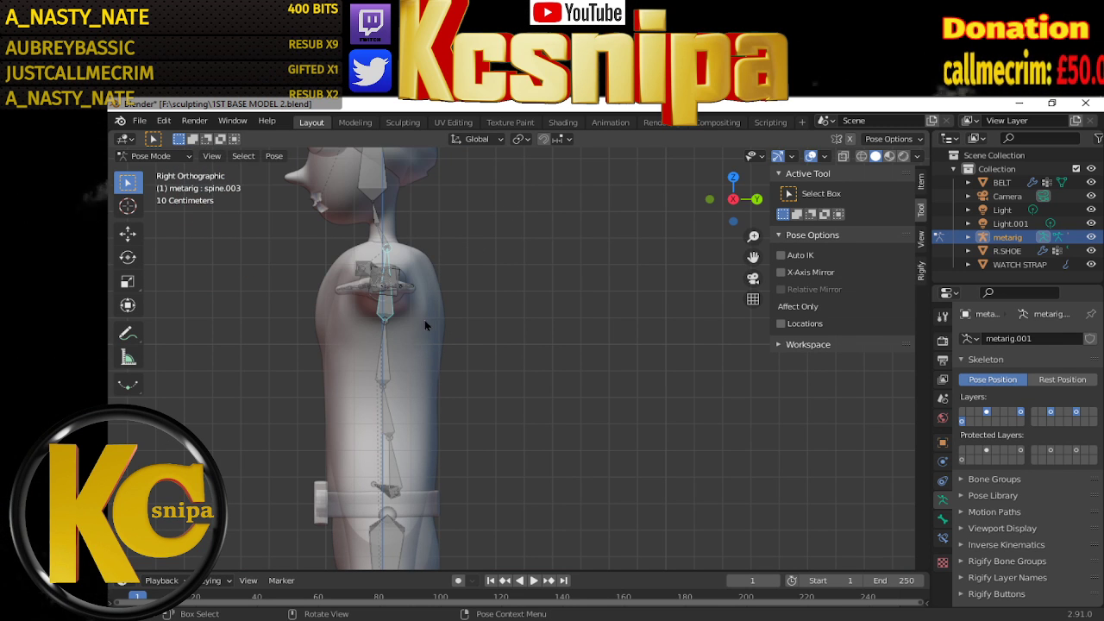
# Try rotating the spine.002 bone from the front and cancel, keeping the T-pose
pyautogui.moveTo(425, 314)
pyautogui.mouseDown(button='middle')
pyautogui.moveTo(586, 319)
pyautogui.moveTo(609, 330)
pyautogui.moveTo(580, 321)
pyautogui.moveTo(545, 348)
pyautogui.moveTo(452, 348)
pyautogui.moveTo(455, 363)
pyautogui.mouseUp(button='middle')
pyautogui.scroll(-4, 586, 313)
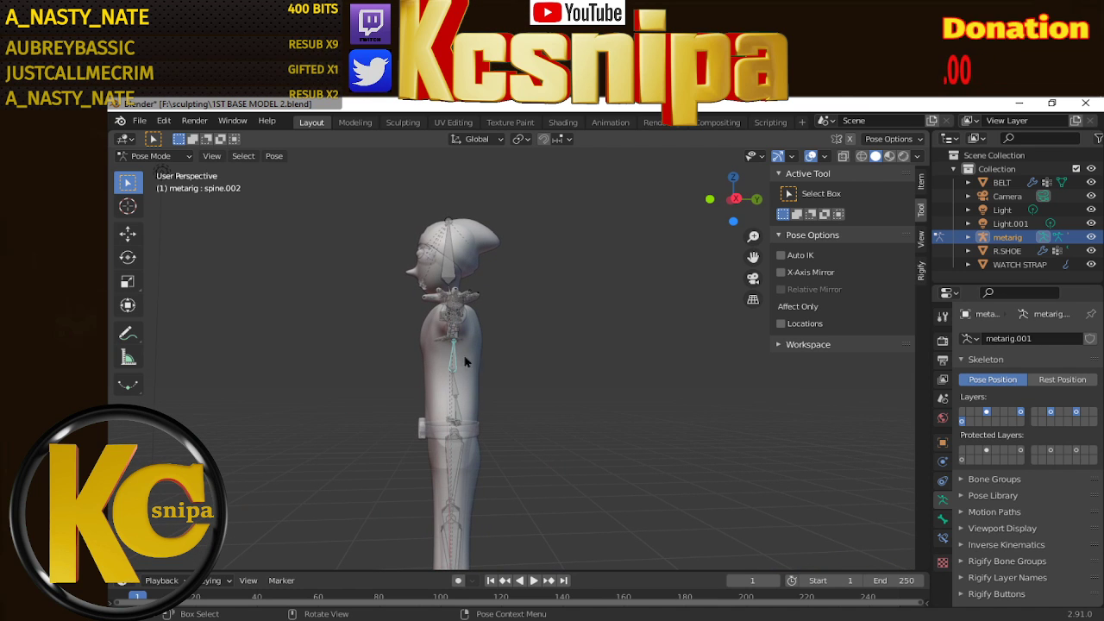
pyautogui.press('r')
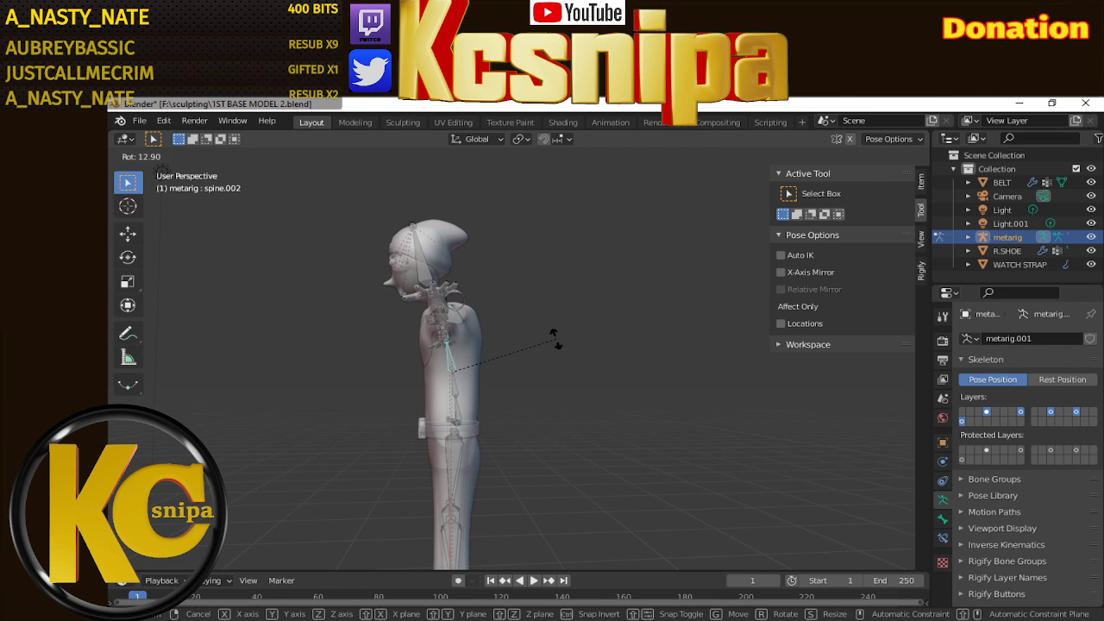
pyautogui.press('Escape')
pyautogui.moveTo(469, 347); pyautogui.dragTo(639, 349, button='middle')
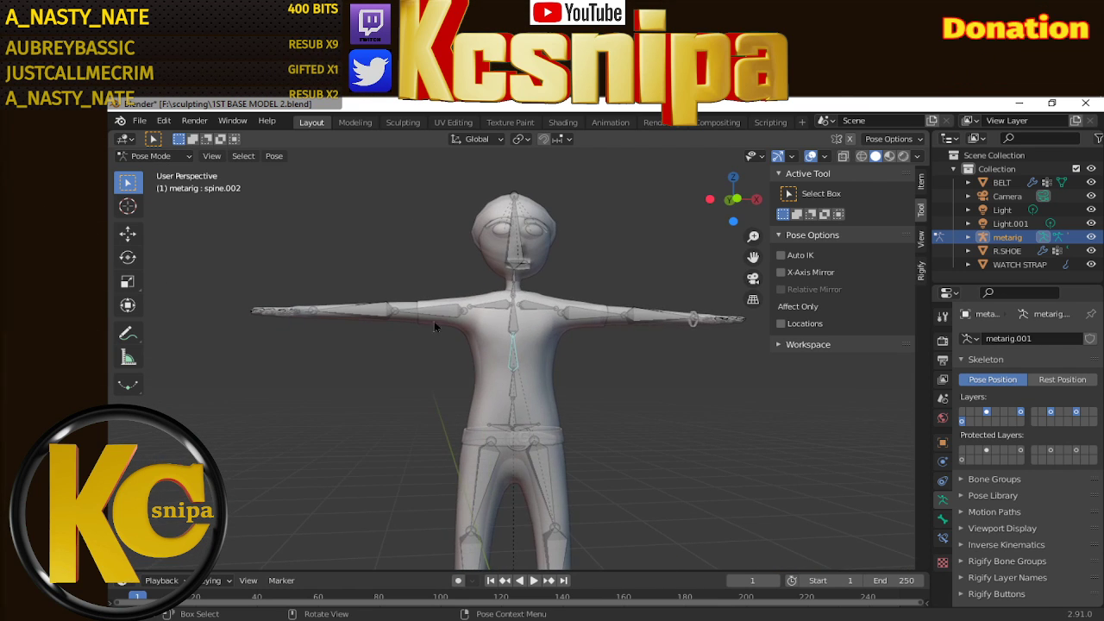
# In Object Mode, select the T-shirt and then the metarig as the active object
pyautogui.click(188, 156)
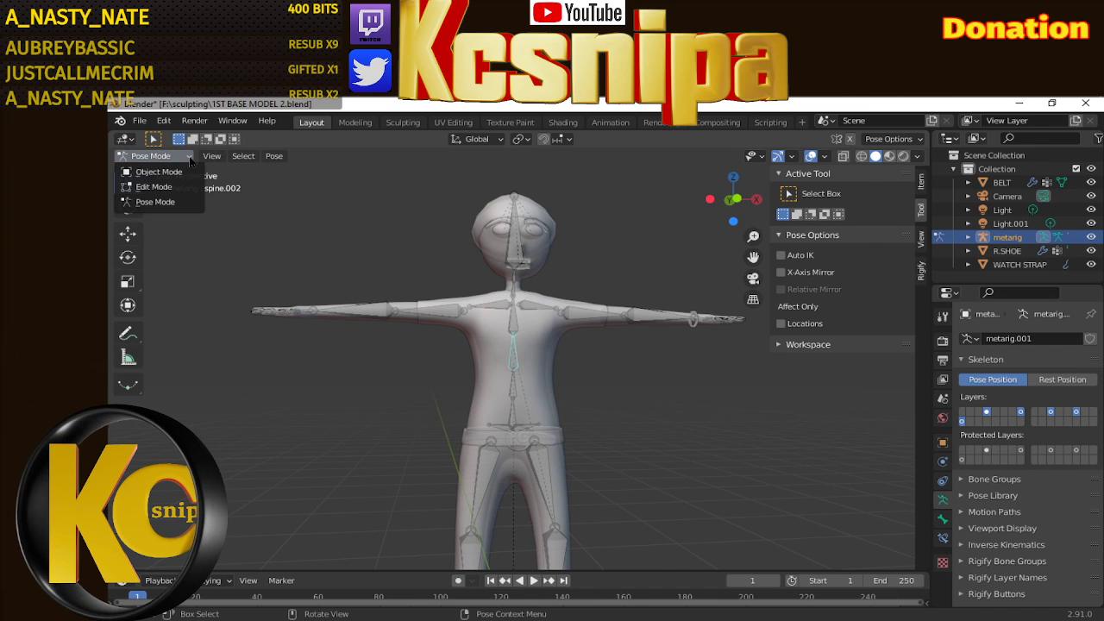
pyautogui.click(159, 172)
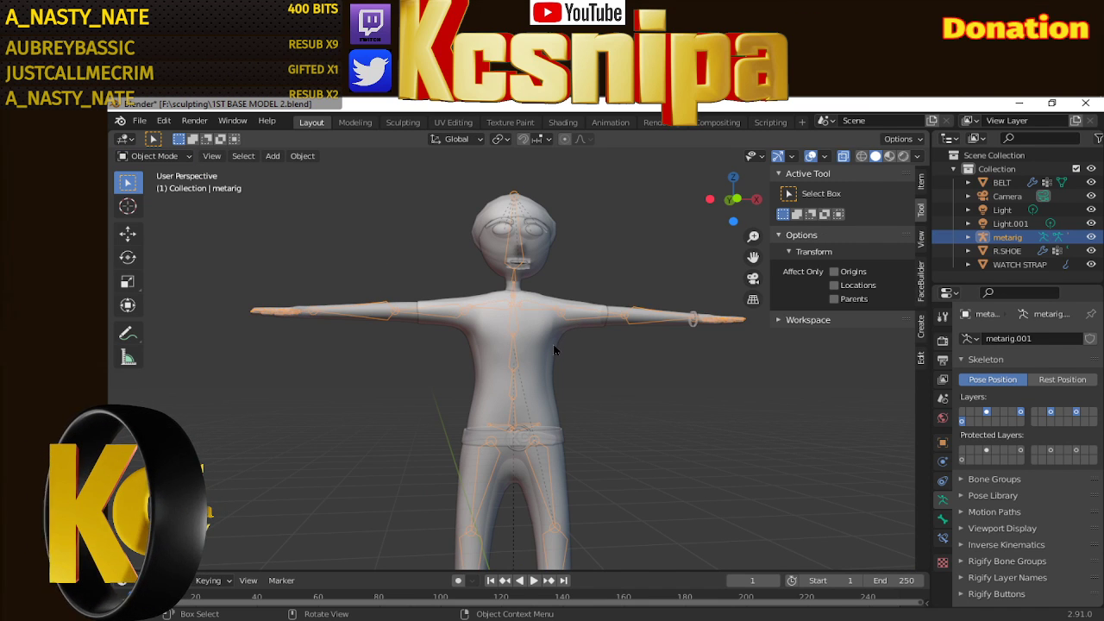
pyautogui.click(555, 350)
pyautogui.moveTo(612, 344); pyautogui.dragTo(611, 344, button='middle')
pyautogui.keyDown('shift'); pyautogui.click(631, 319); pyautogui.keyUp('shift')
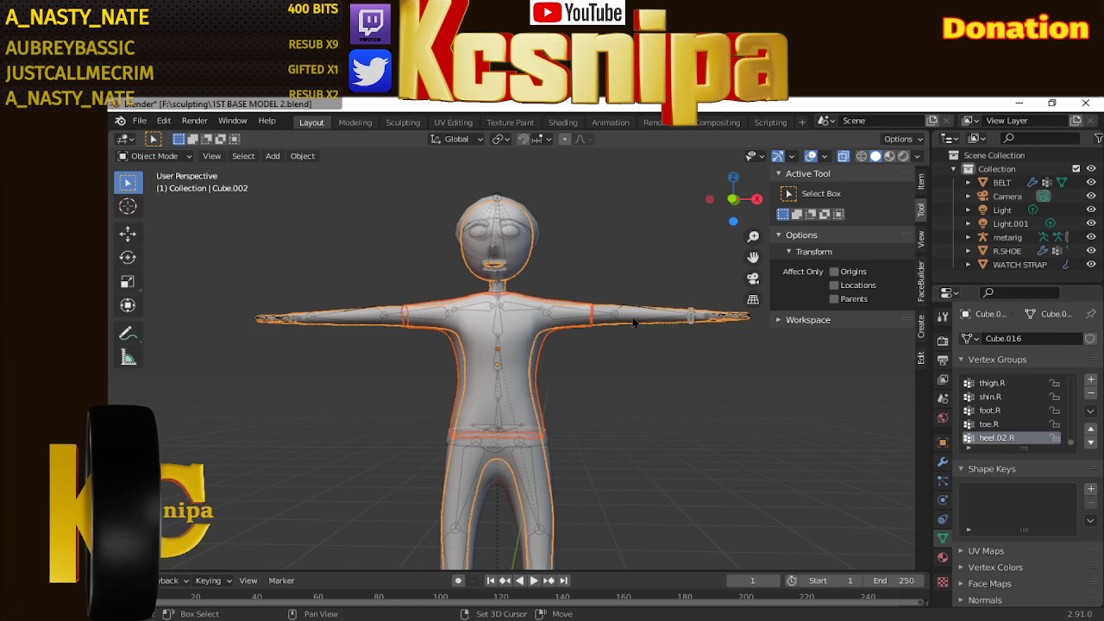
pyautogui.keyDown('shift'); pyautogui.click(629, 320); pyautogui.keyUp('shift')
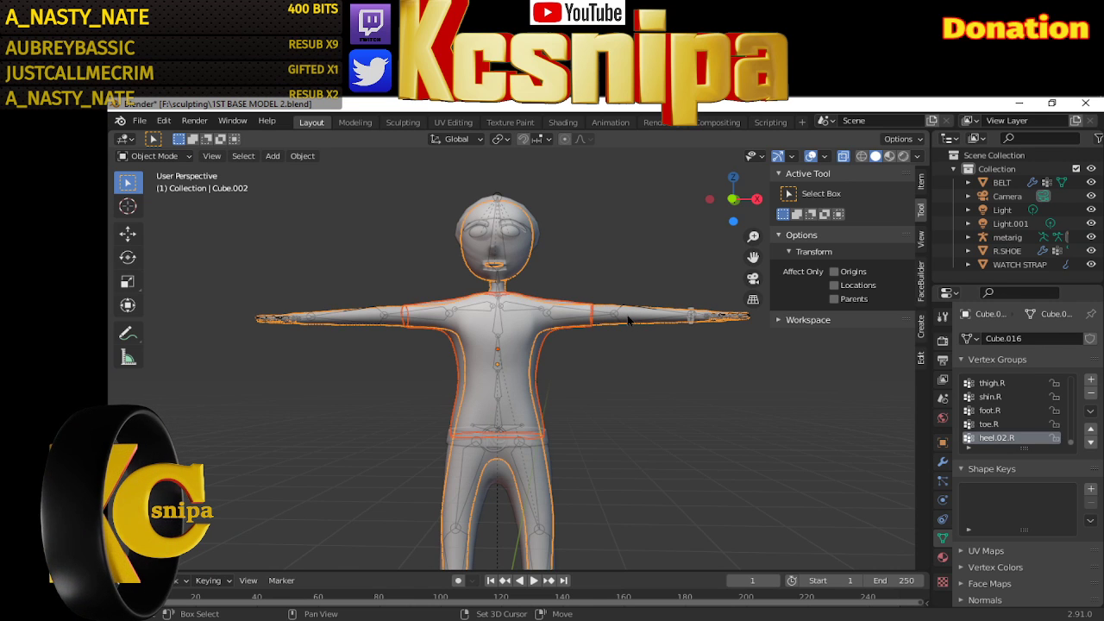
pyautogui.keyDown('shift'); pyautogui.click(629, 320); pyautogui.keyUp('shift')
pyautogui.keyDown('shift'); pyautogui.click(614, 317); pyautogui.keyUp('shift')
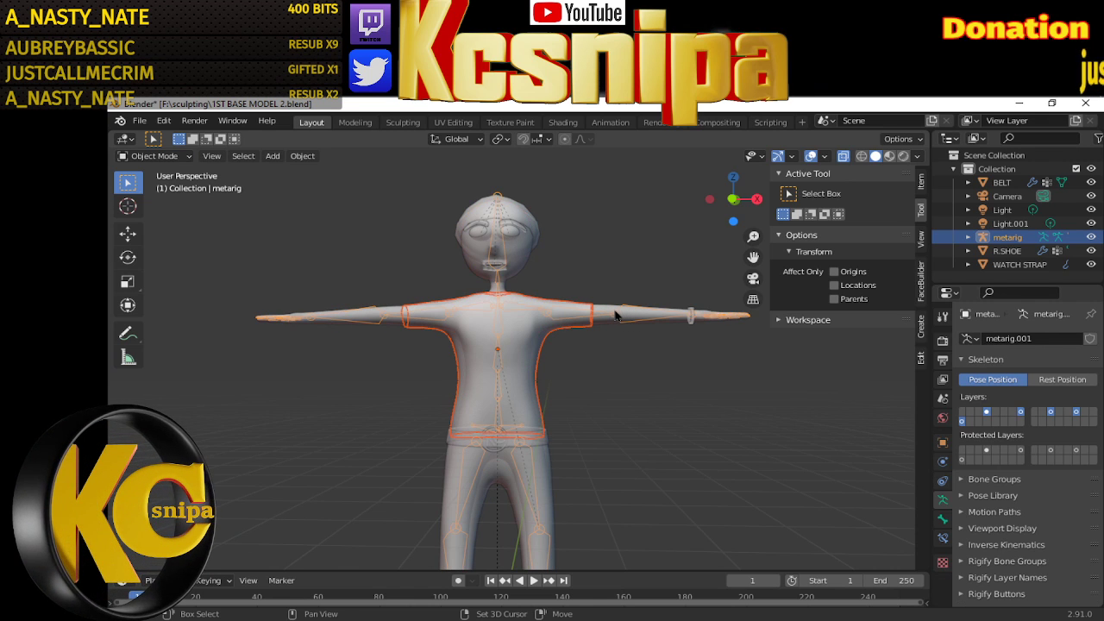
# Parent the T-shirt to the metarig with Parent > Bone, then return the armature to Pose Mode
pyautogui.moveTo(628, 327); pyautogui.dragTo(586, 364, button='middle')
pyautogui.rightClick(592, 392)
pyautogui.moveTo(518, 388)
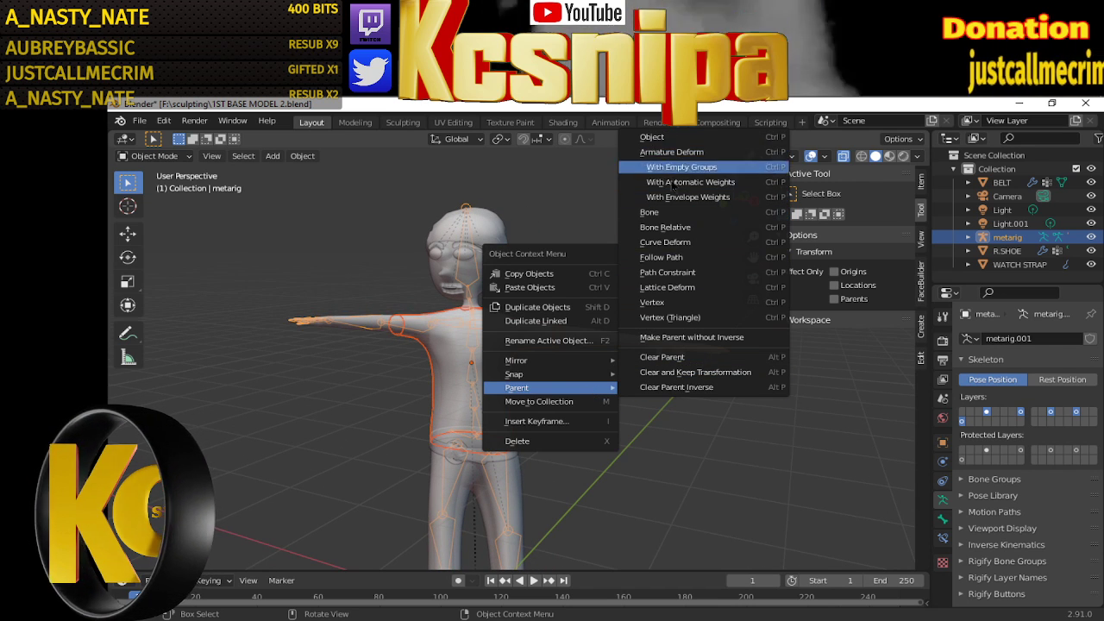
pyautogui.click(648, 211)
pyautogui.moveTo(603, 276); pyautogui.dragTo(544, 331, button='middle')
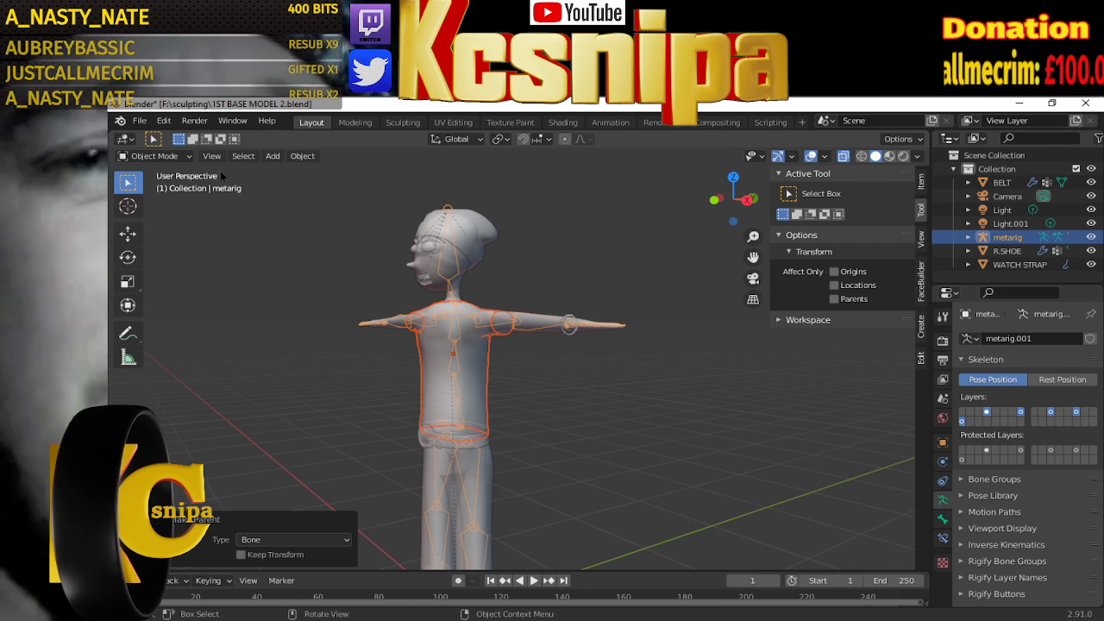
pyautogui.click(179, 157)
pyautogui.click(155, 201)
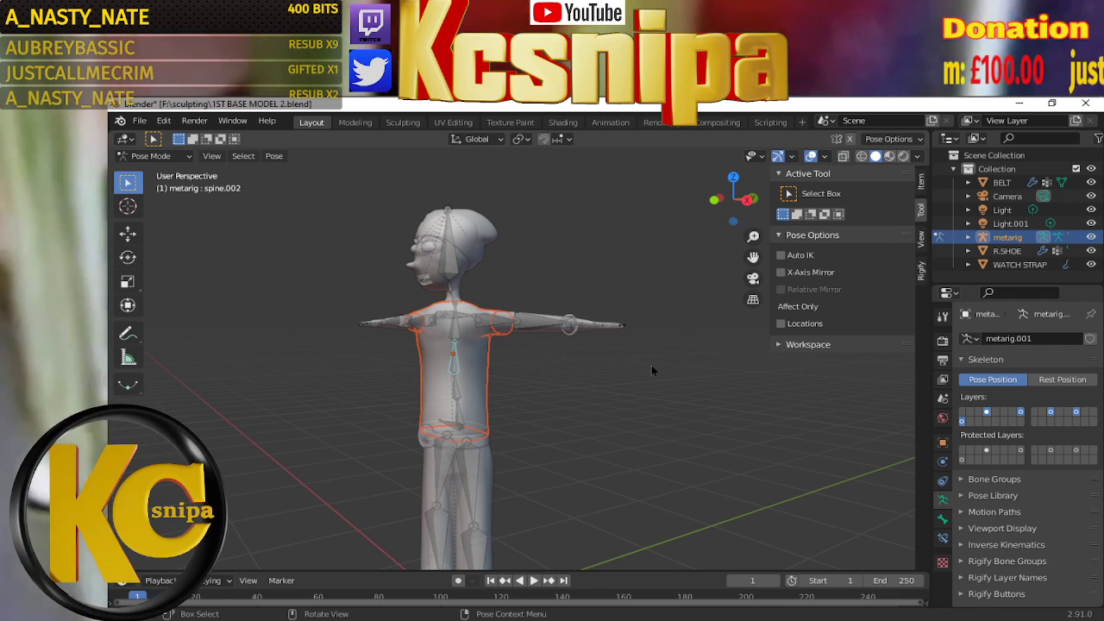
# Test spine.002 rotations to tilt the upper body, abandoning each one
pyautogui.press('r')
pyautogui.press('r')
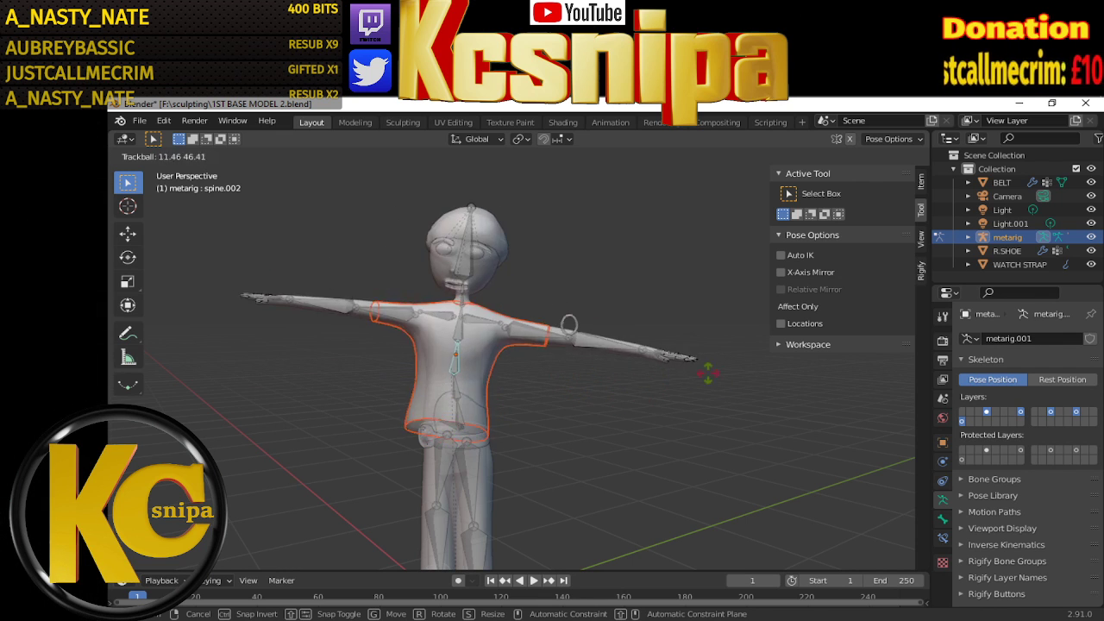
pyautogui.click(694, 377)
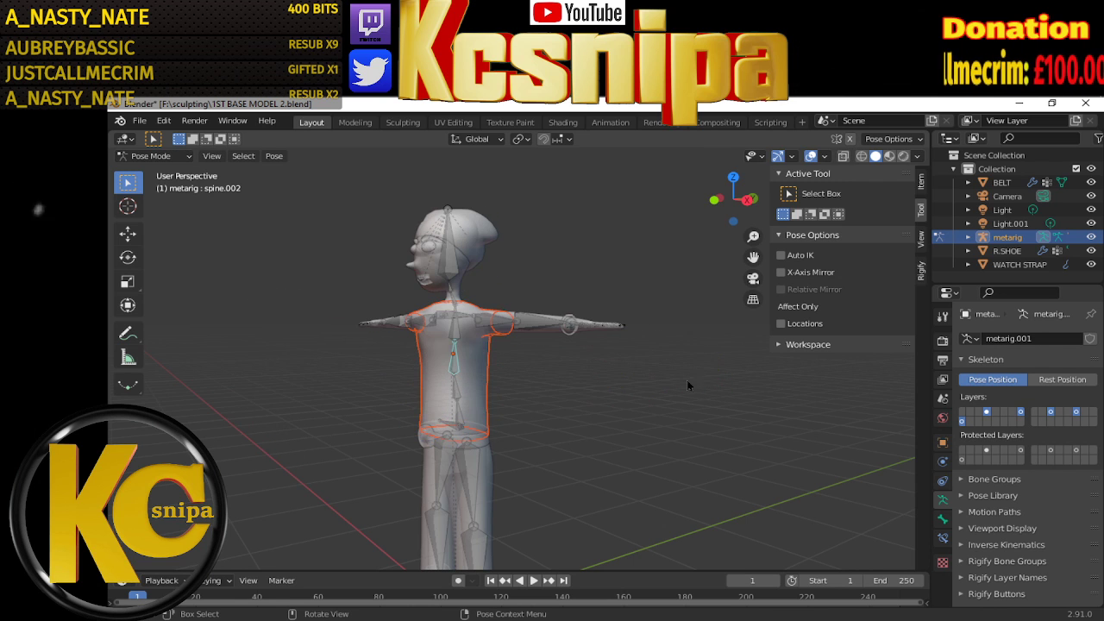
pyautogui.moveTo(686, 380)
pyautogui.mouseDown(button='middle')
pyautogui.moveTo(639, 385)
pyautogui.moveTo(620, 362)
pyautogui.mouseUp(button='middle')
pyautogui.press('KP_3')
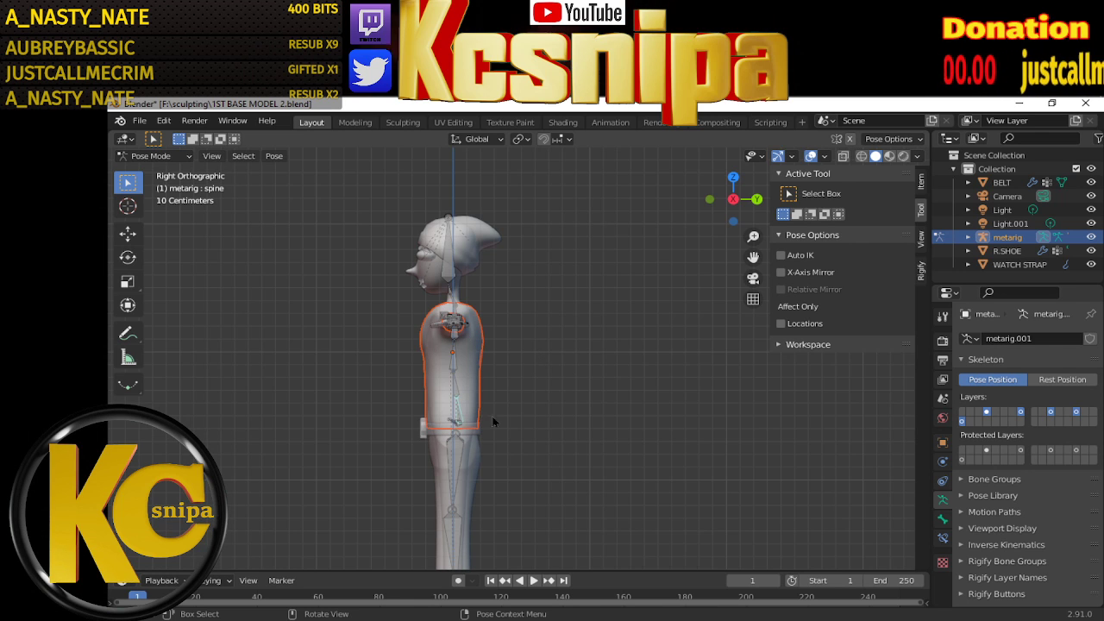
pyautogui.press('r')
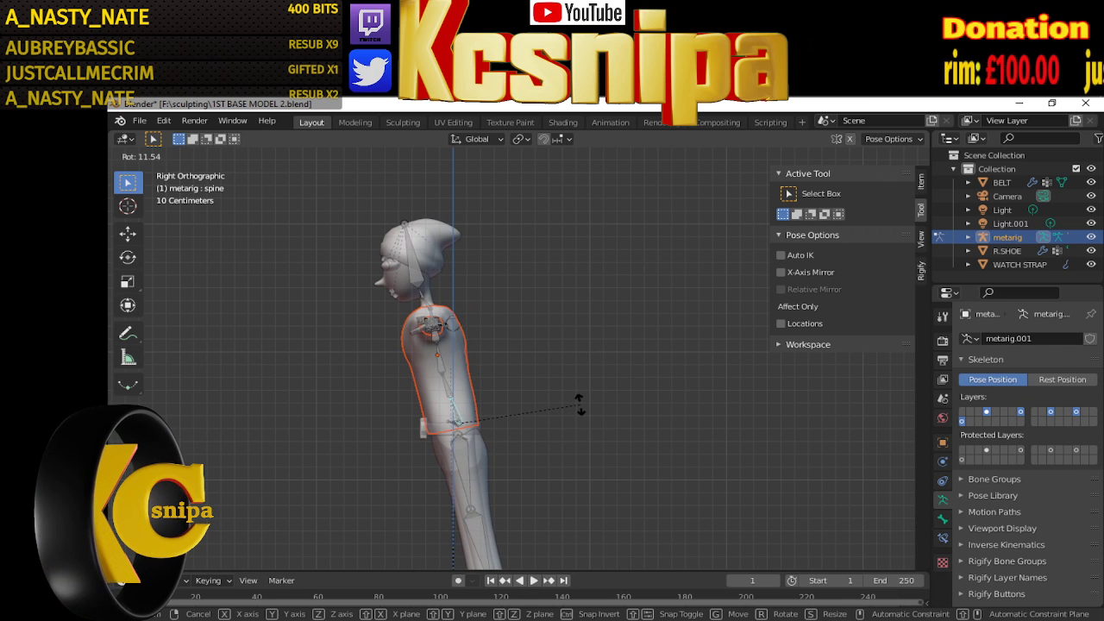
pyautogui.rightClick(581, 406)
# View the character from the front and switch the rig to Object Mode
pyautogui.moveTo(543, 380)
pyautogui.mouseDown(button='middle')
pyautogui.moveTo(595, 389)
pyautogui.moveTo(574, 414)
pyautogui.mouseUp(button='middle')
pyautogui.scroll(2, 596, 390)
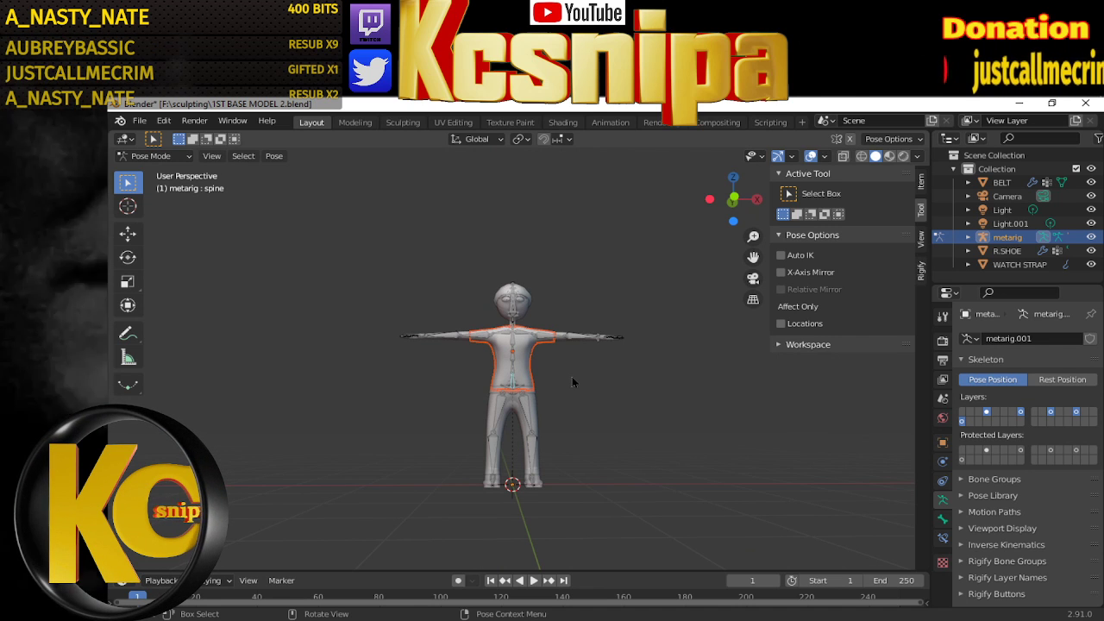
pyautogui.press('KP_1')
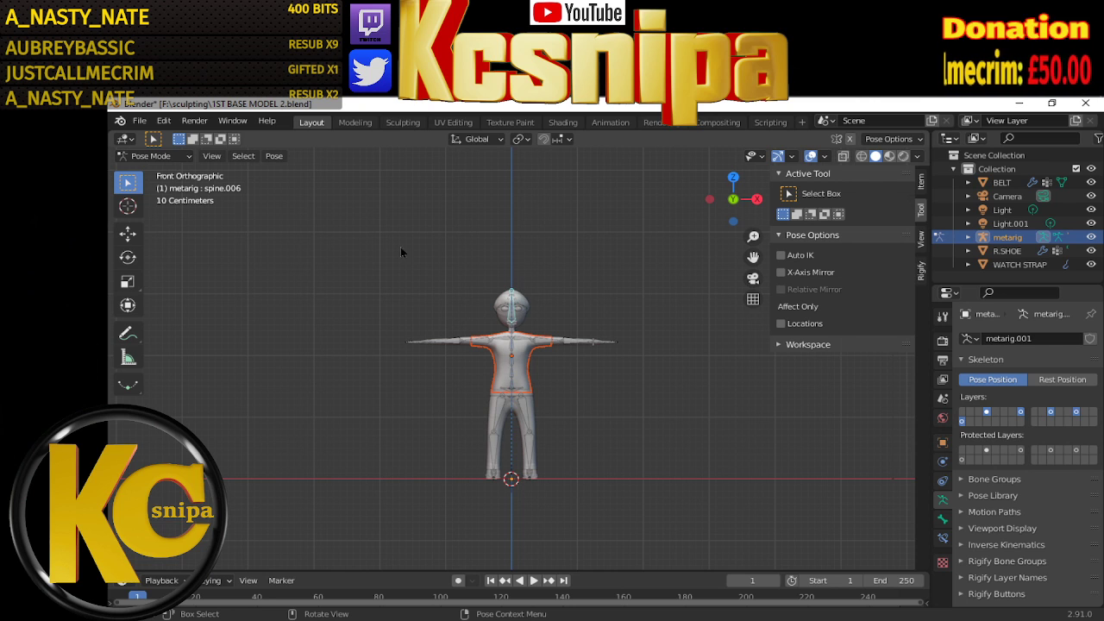
pyautogui.click(186, 155)
pyautogui.click(186, 171)
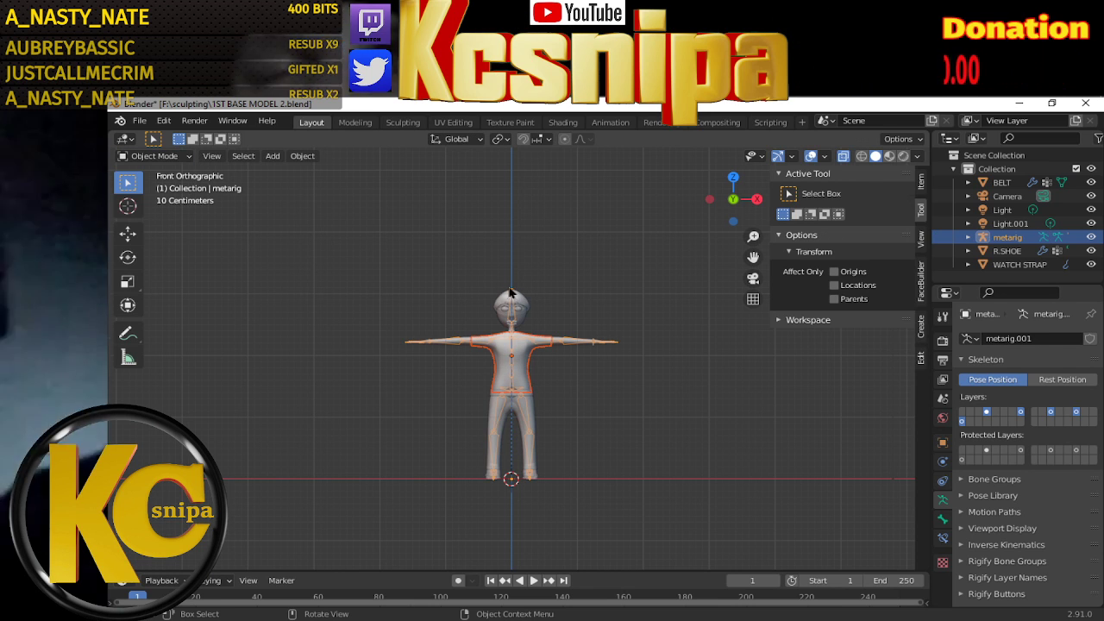
# Move the metarig's origin to its geometry using Set Origin > Origin to Geometry
pyautogui.rightClick(596, 346)
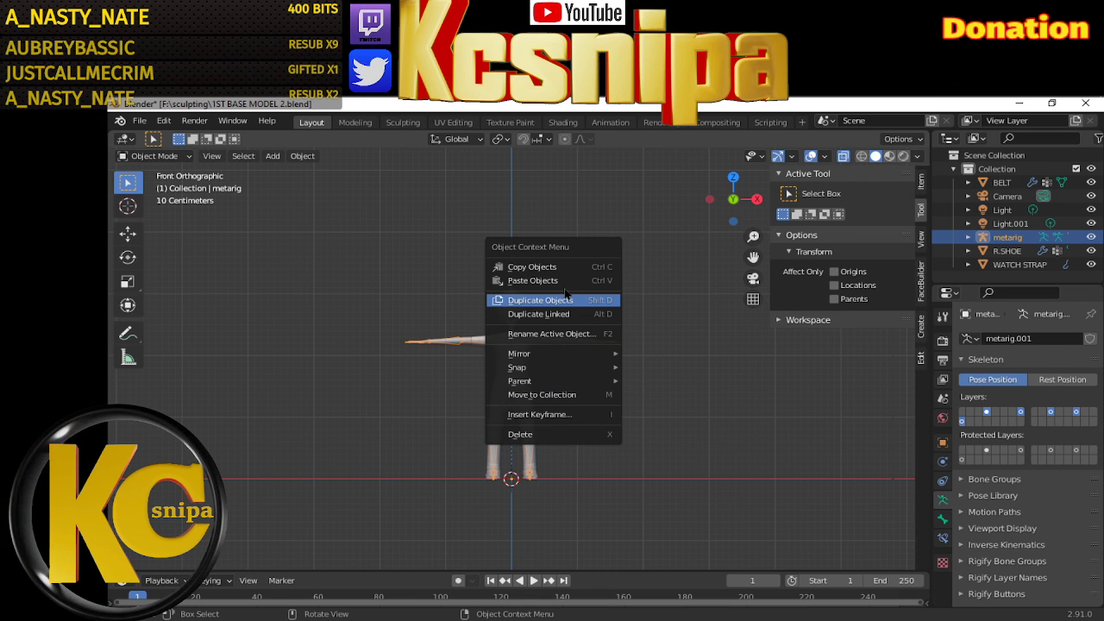
pyautogui.moveTo(518, 367)
pyautogui.rightClick(353, 256)
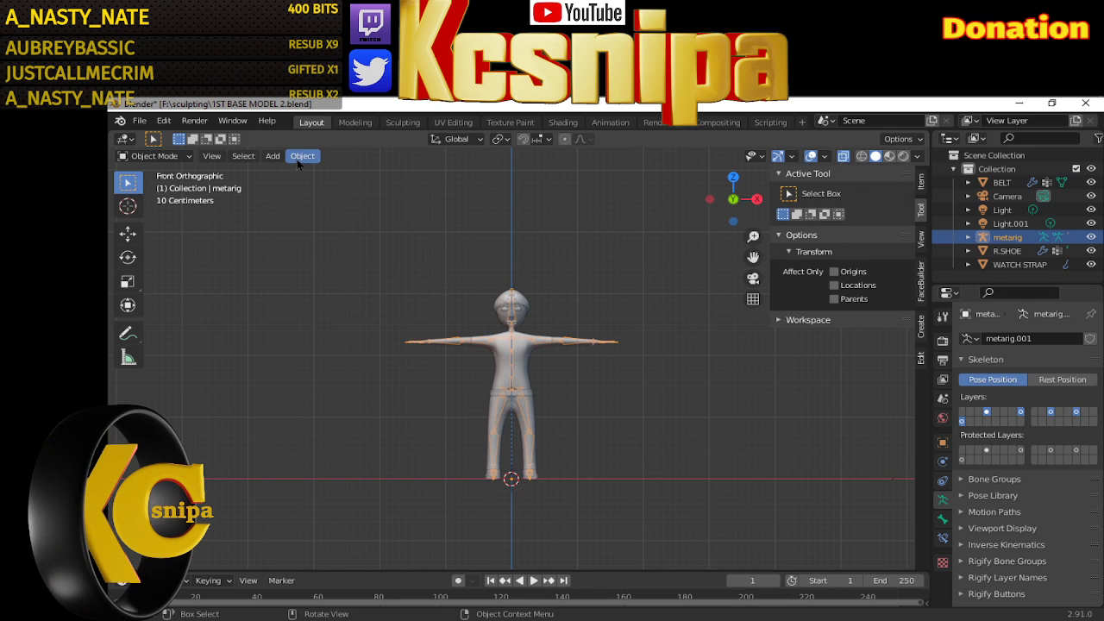
pyautogui.click(298, 161)
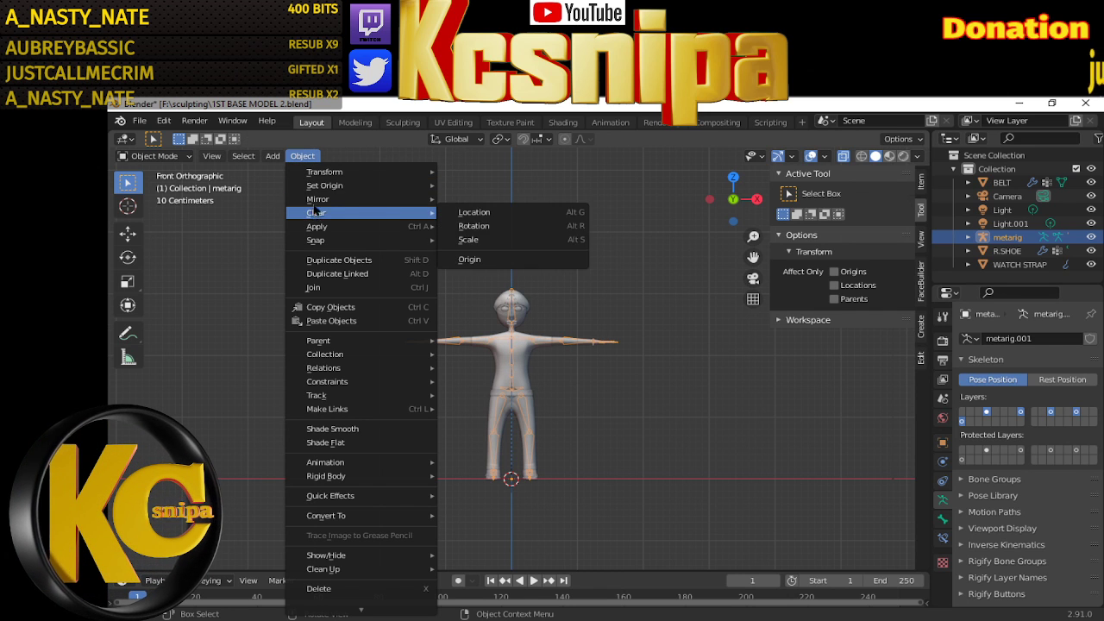
pyautogui.moveTo(324, 185)
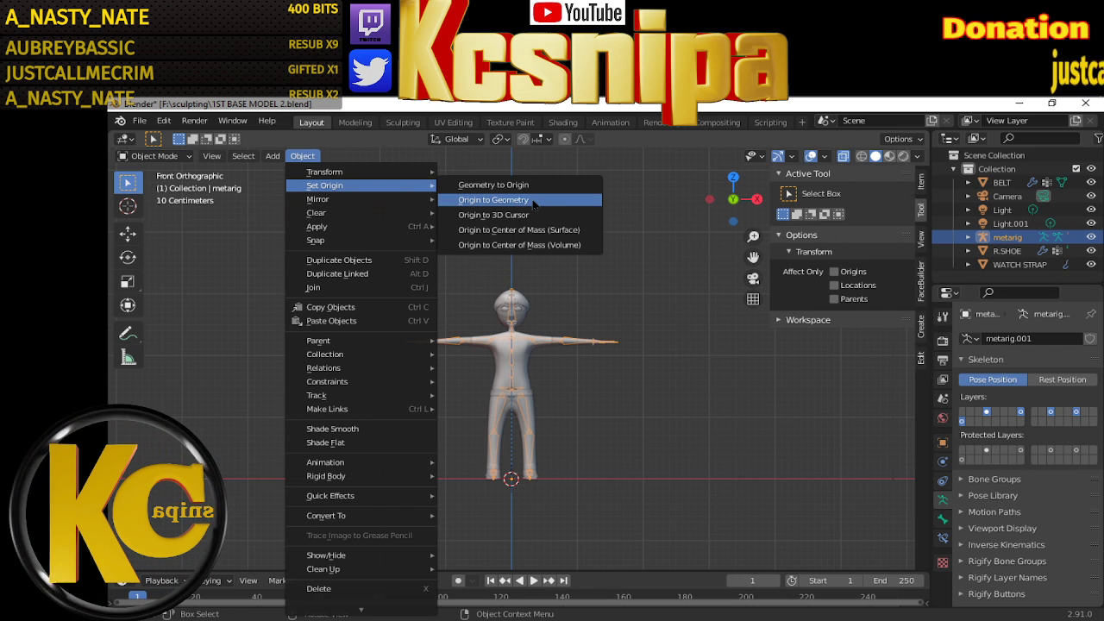
pyautogui.click(533, 200)
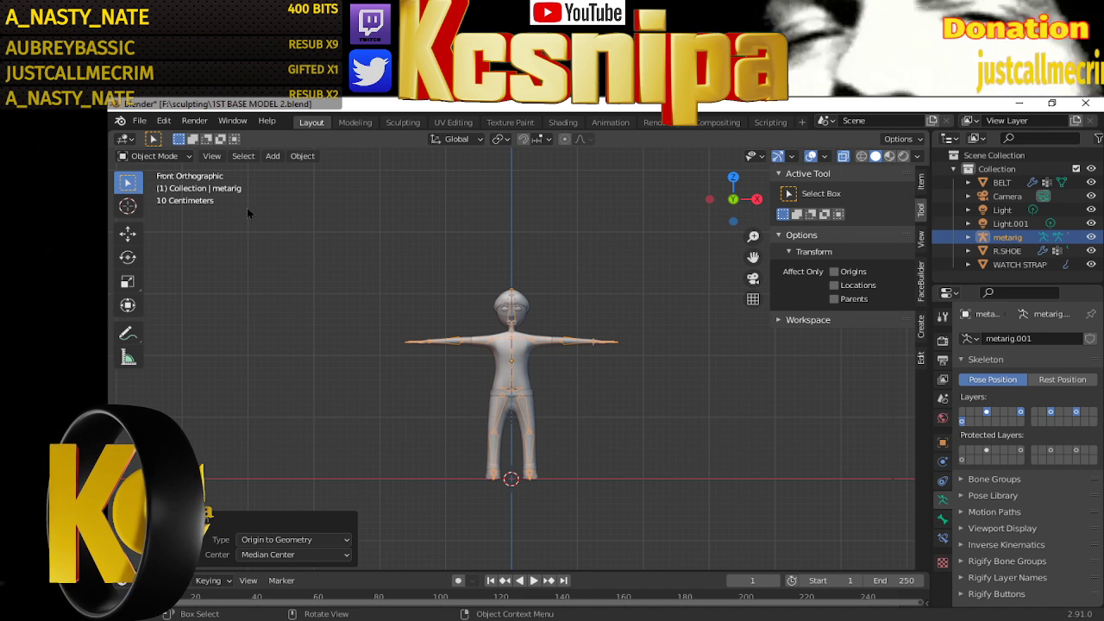
pyautogui.click(154, 155)
# Return the rig to Pose Mode, view it from the right, and turn the head bone slightly
pyautogui.click(194, 202)
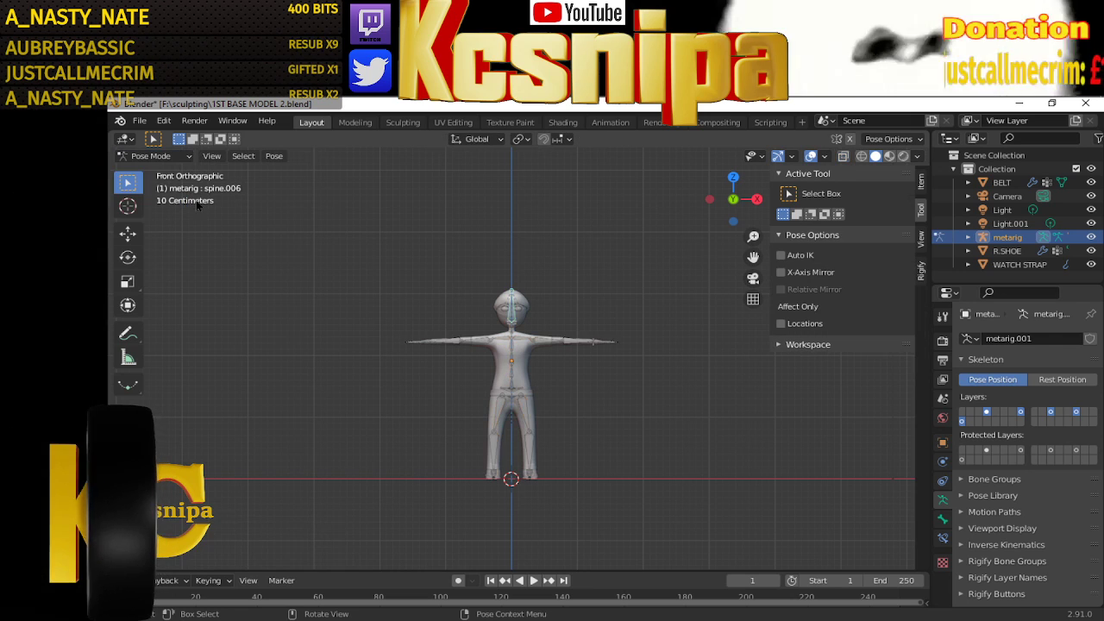
pyautogui.scroll(3, 590, 404)
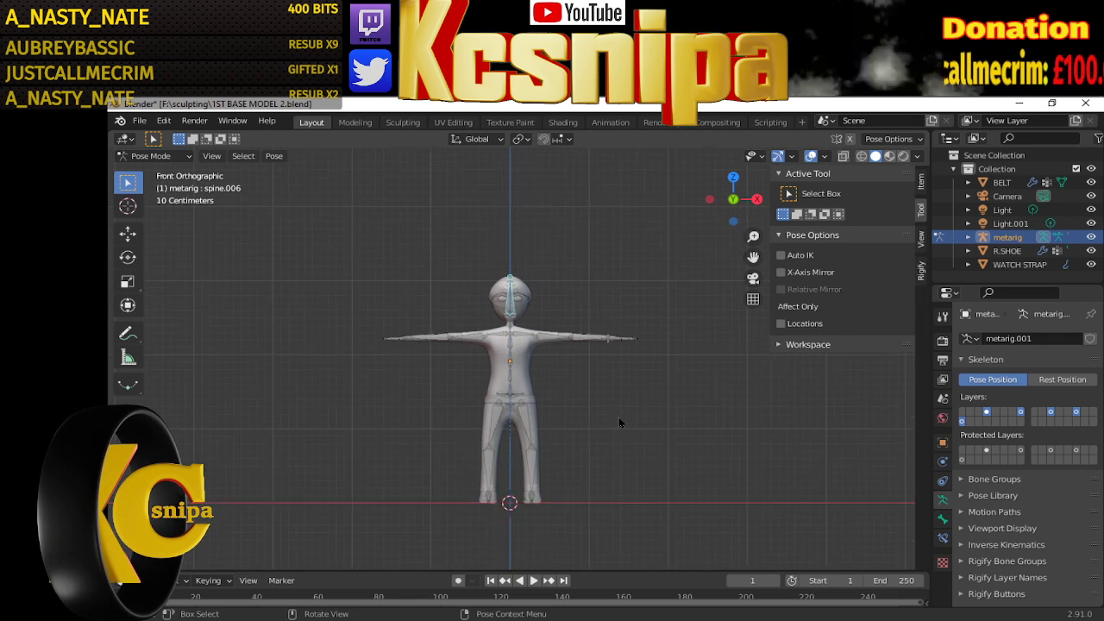
pyautogui.press('KP_3')
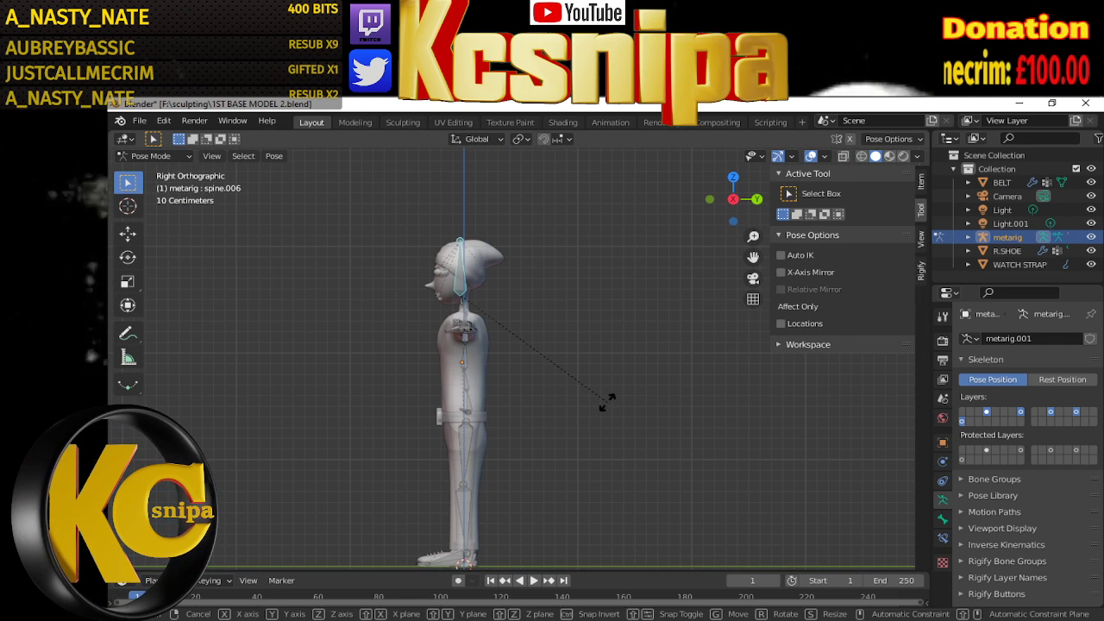
pyautogui.press('r')
pyautogui.press('r')
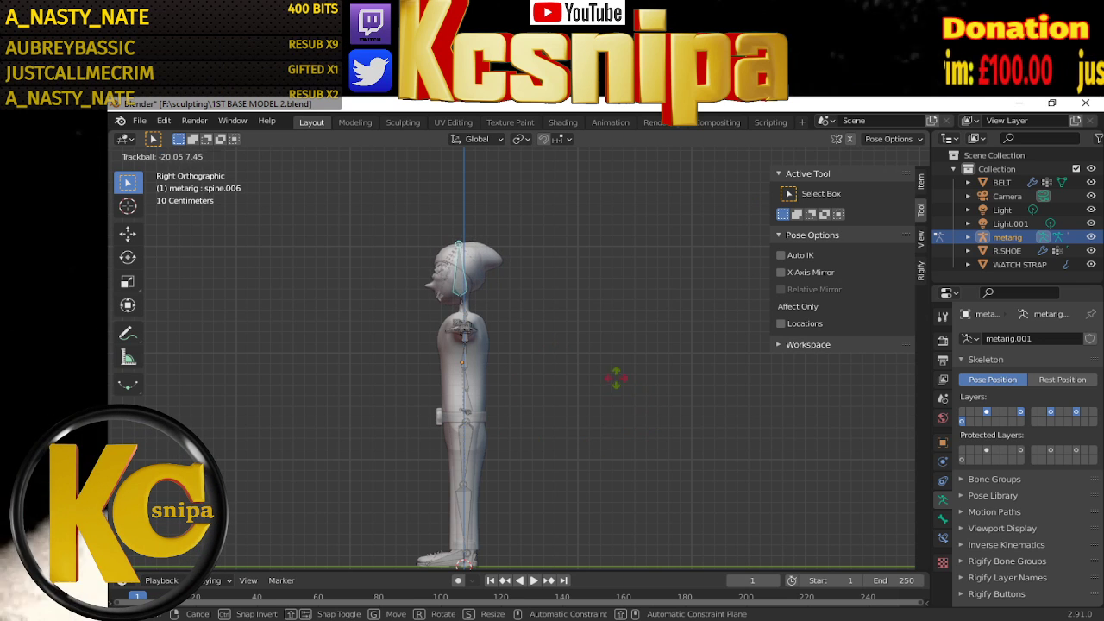
pyautogui.click(467, 450)
# Swing the left thigh forward about 37.6° and bend the left shin back about 35.6°
pyautogui.click(467, 449)
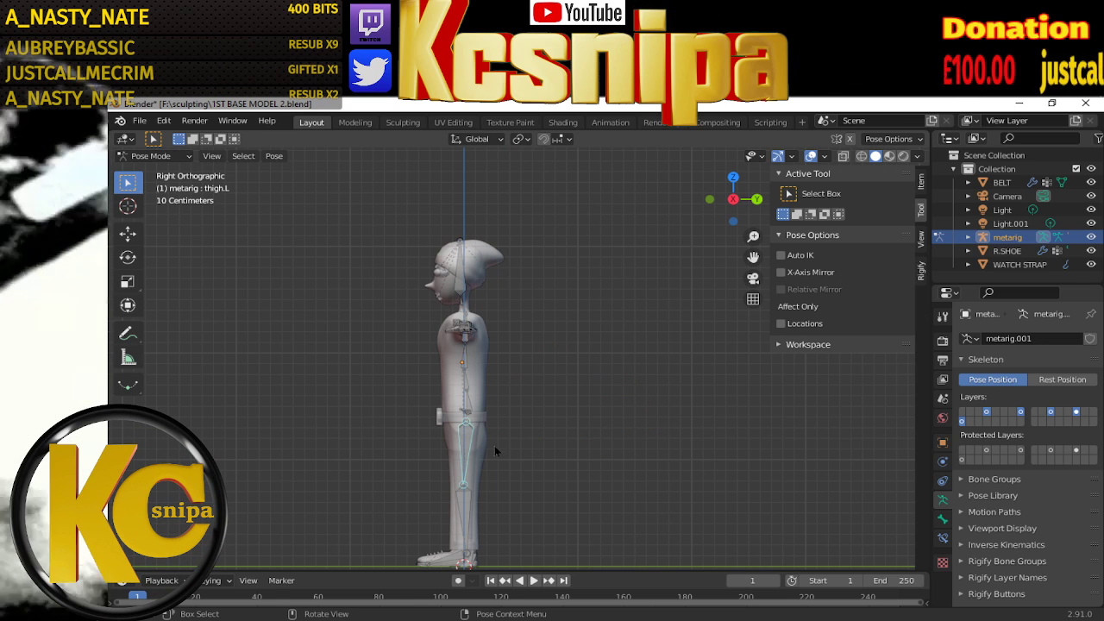
pyautogui.press('r')
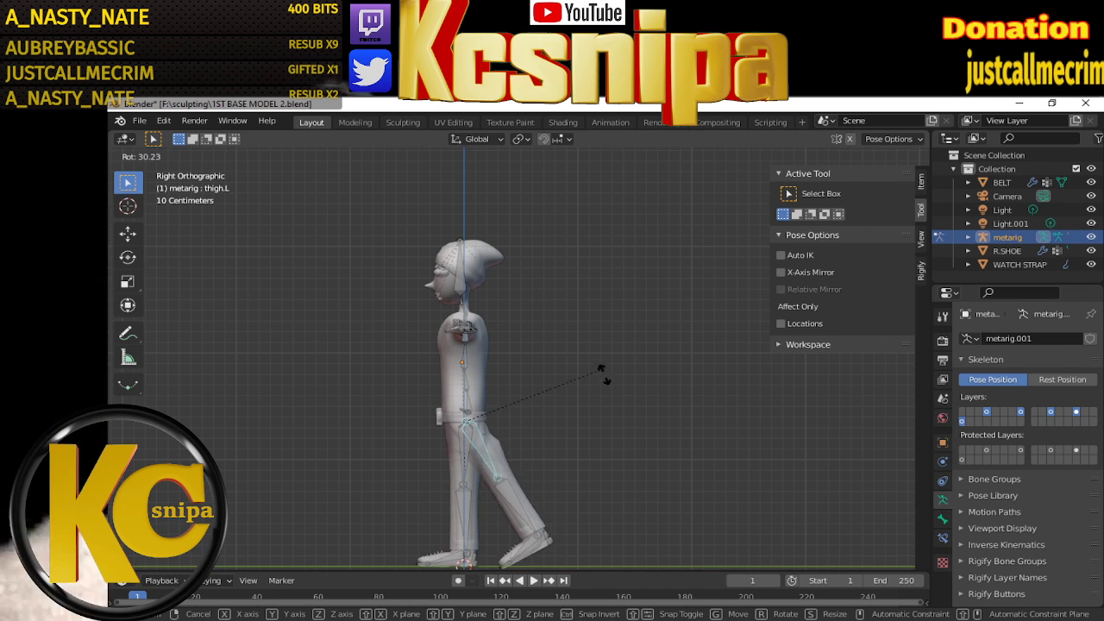
pyautogui.press('Escape')
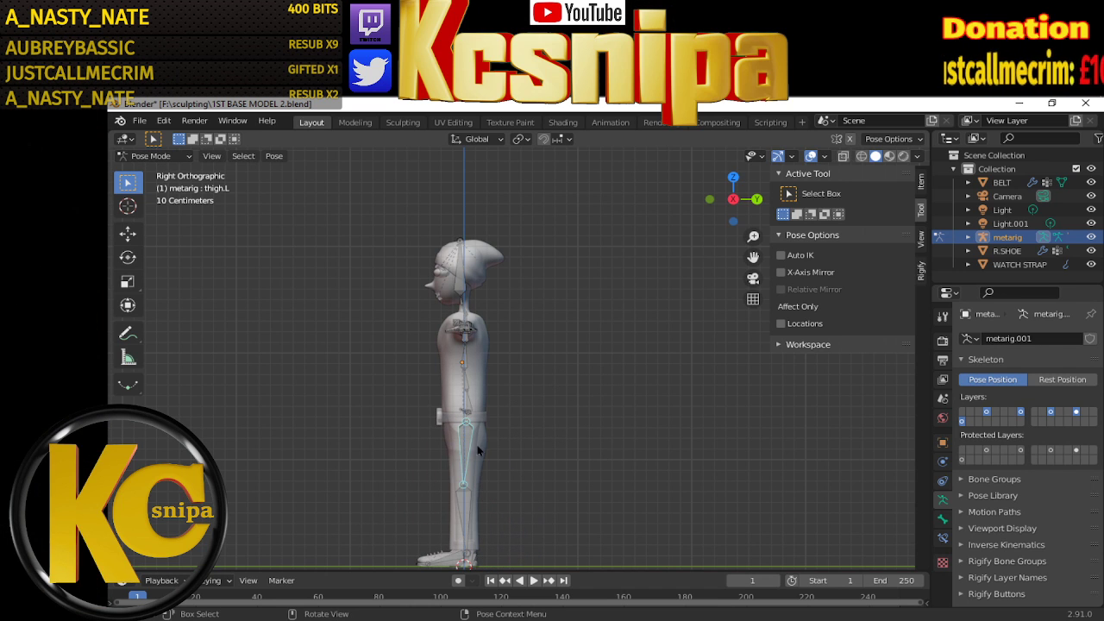
pyautogui.press('r')
pyautogui.click(582, 421)
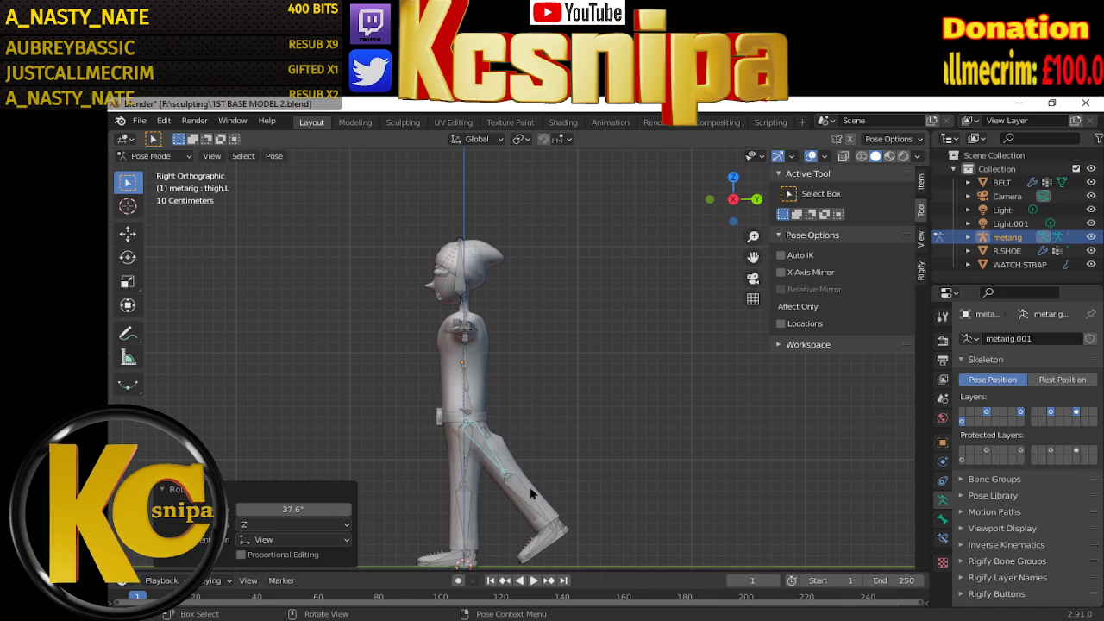
pyautogui.click(531, 491)
pyautogui.press('r')
pyautogui.click(601, 450)
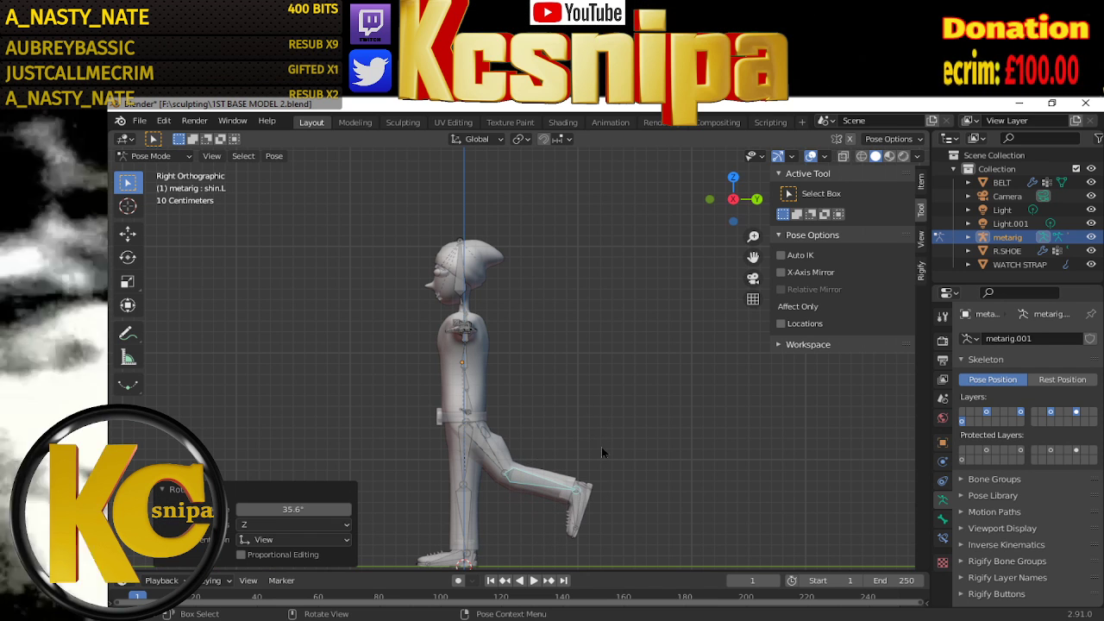
# Tilt the left toe bone, then orbit to view the character from the front
pyautogui.click(577, 500)
pyautogui.press('r')
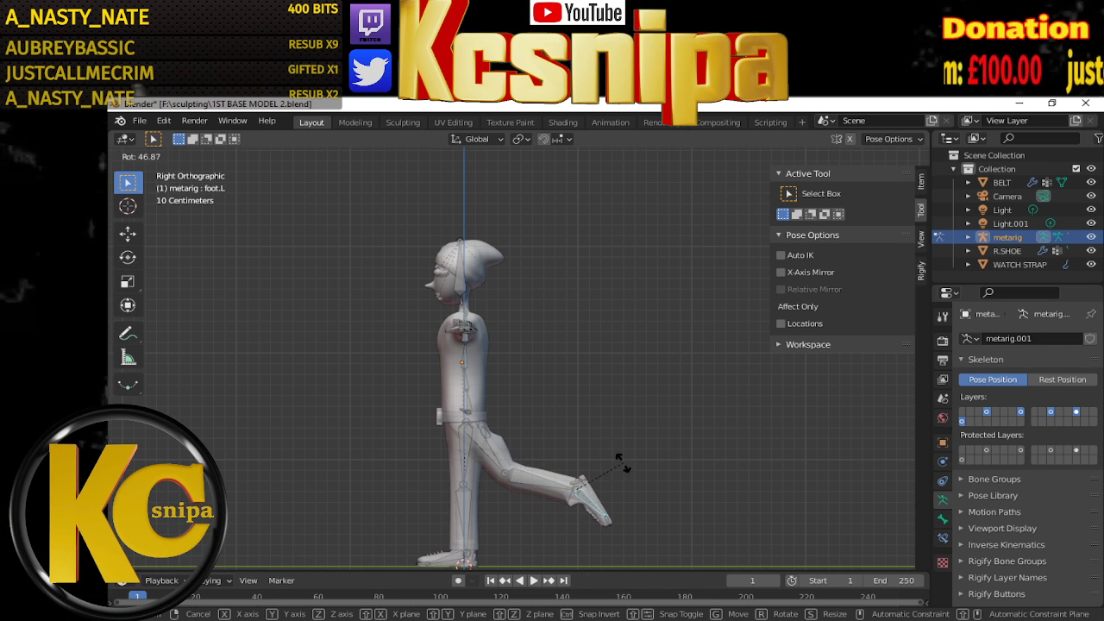
pyautogui.rightClick(618, 519)
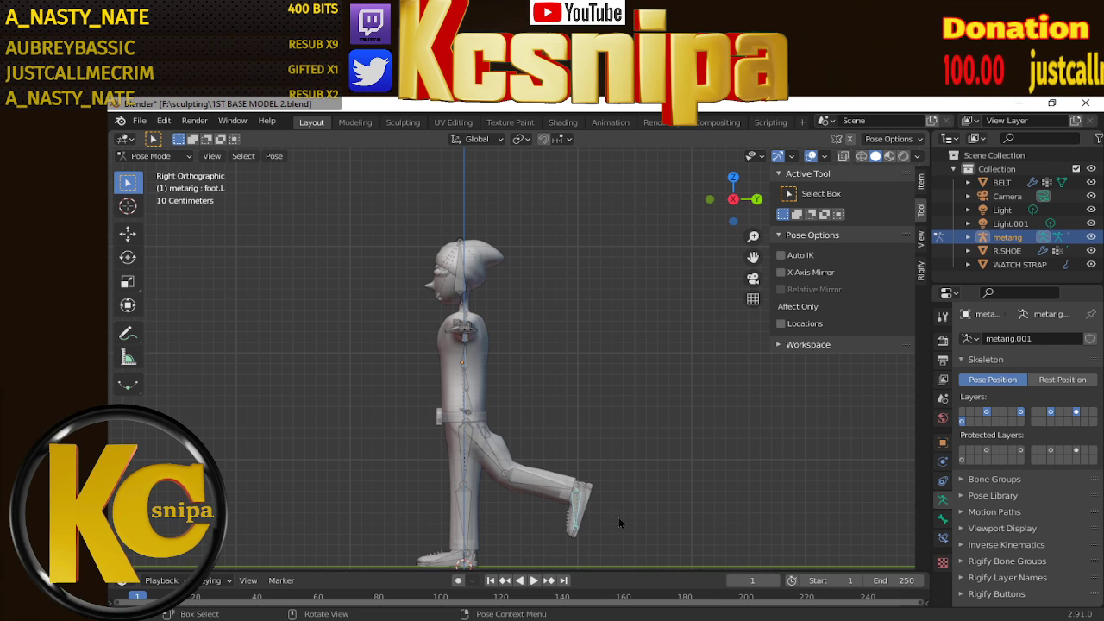
pyautogui.click(574, 533)
pyautogui.press('r')
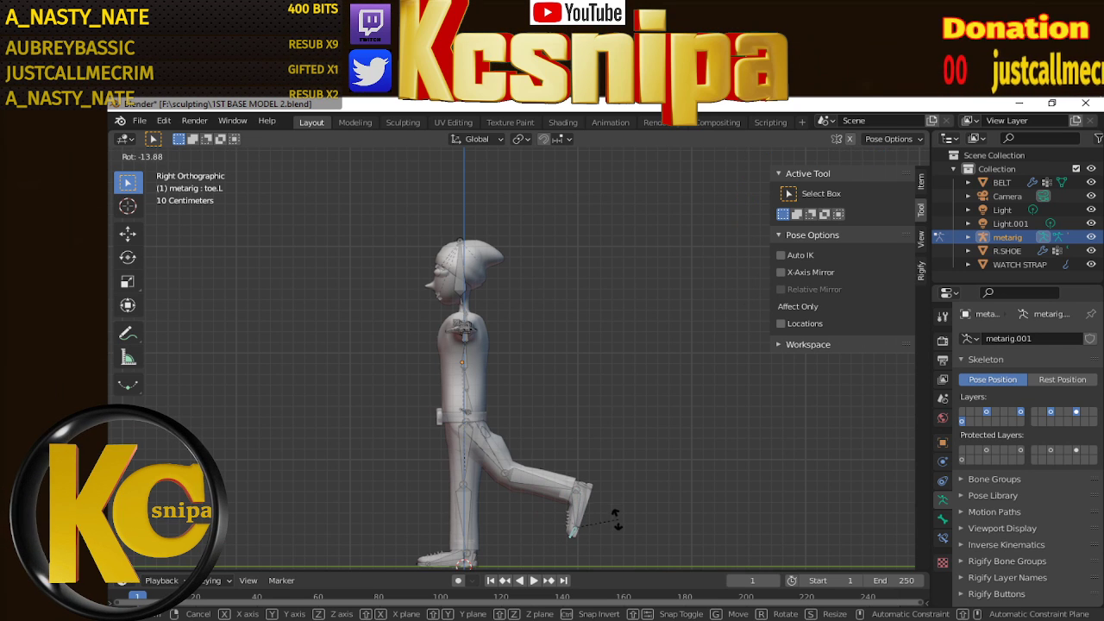
pyautogui.click(617, 521)
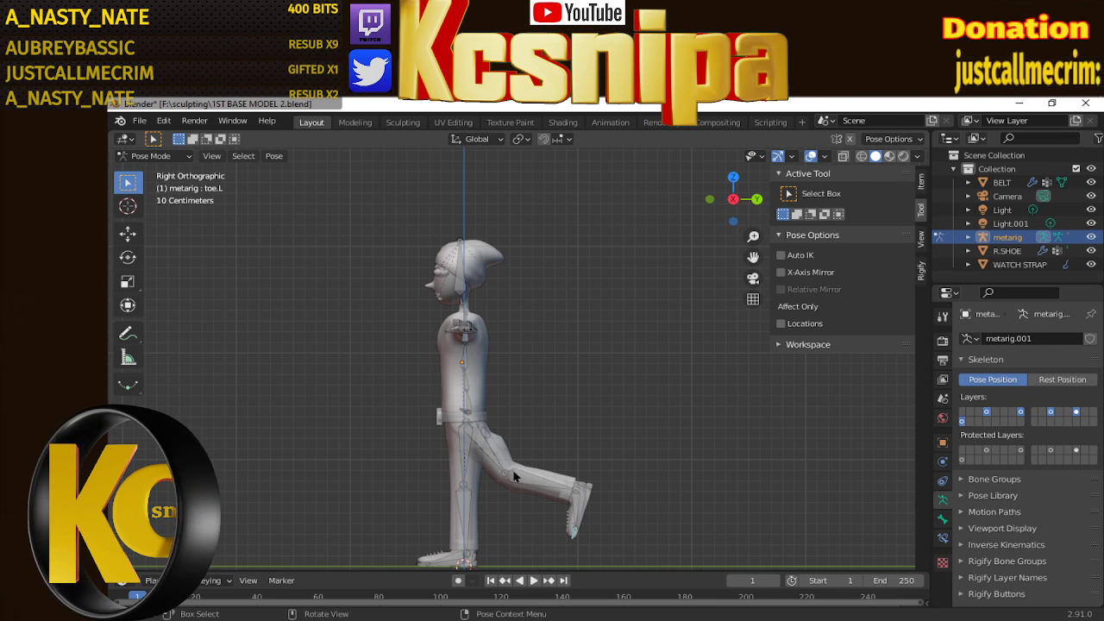
pyautogui.moveTo(514, 427)
pyautogui.mouseDown(button='middle')
pyautogui.moveTo(624, 444)
pyautogui.moveTo(631, 421)
pyautogui.mouseUp(button='middle')
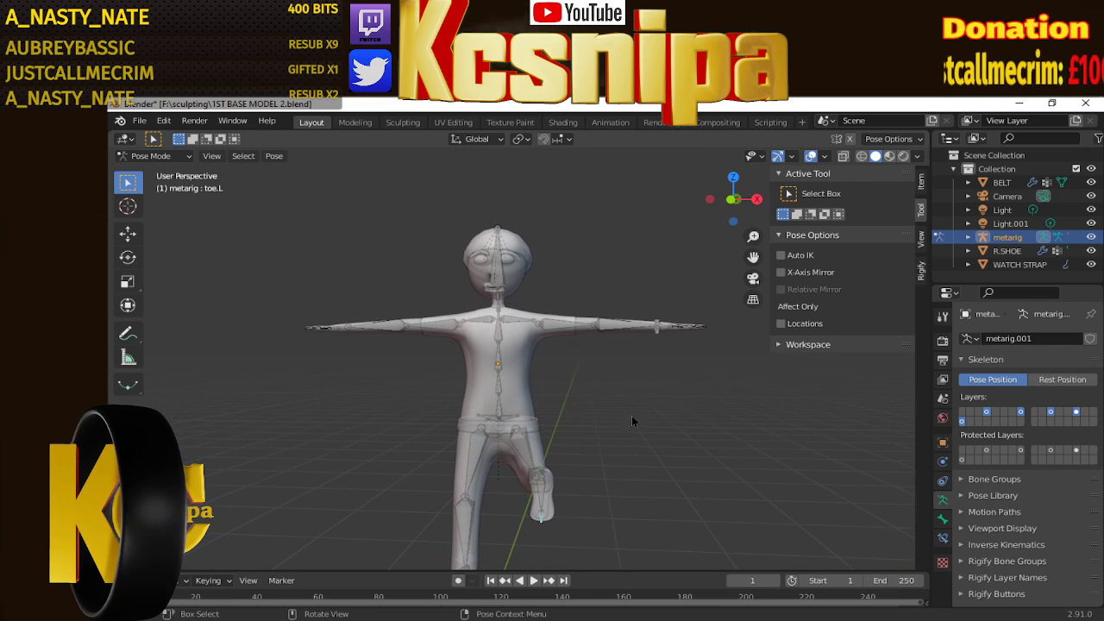
pyautogui.click(903, 156)
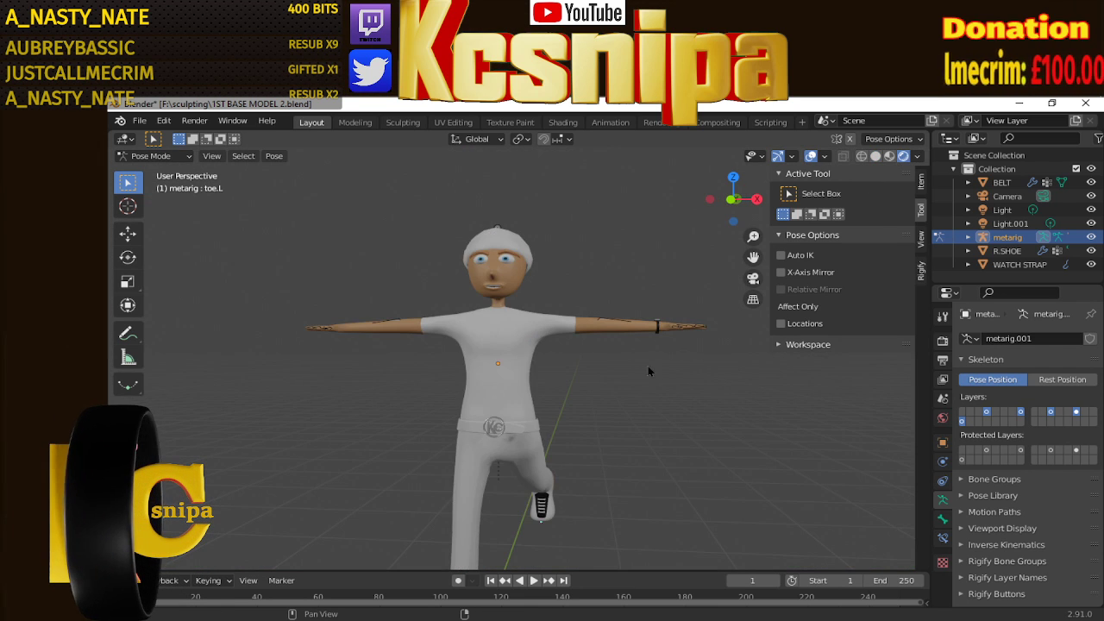
pyautogui.moveTo(712, 382)
pyautogui.mouseDown(button='middle')
pyautogui.moveTo(601, 381)
pyautogui.moveTo(709, 356)
pyautogui.moveTo(625, 368)
pyautogui.mouseUp(button='middle')
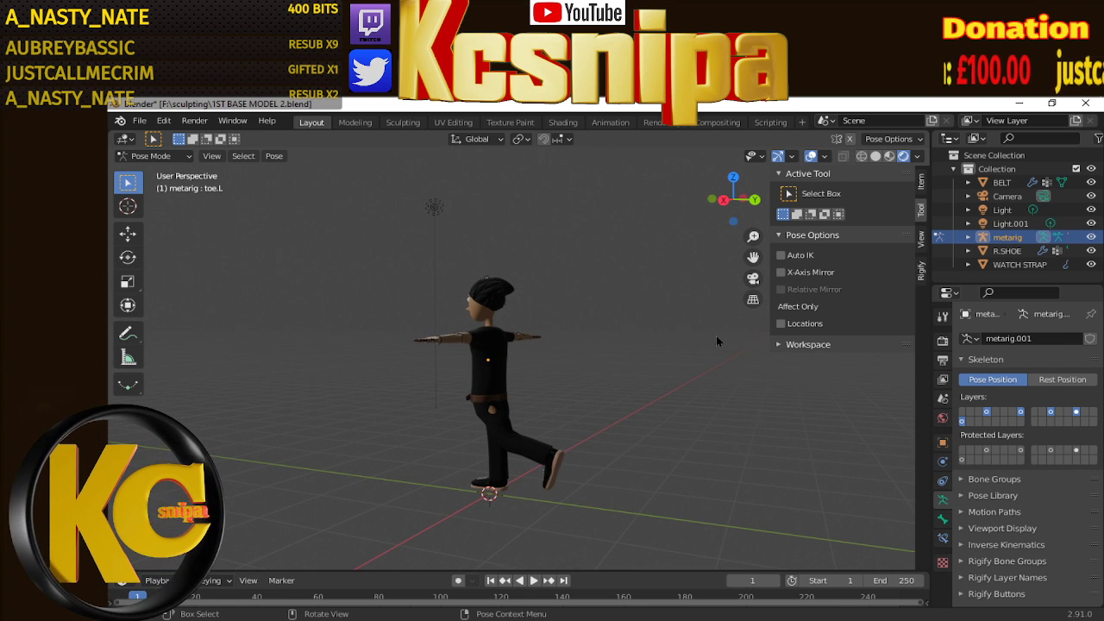
pyautogui.moveTo(716, 339)
pyautogui.mouseDown(button='middle')
pyautogui.moveTo(638, 345)
pyautogui.moveTo(616, 364)
pyautogui.moveTo(676, 355)
pyautogui.mouseUp(button='middle')
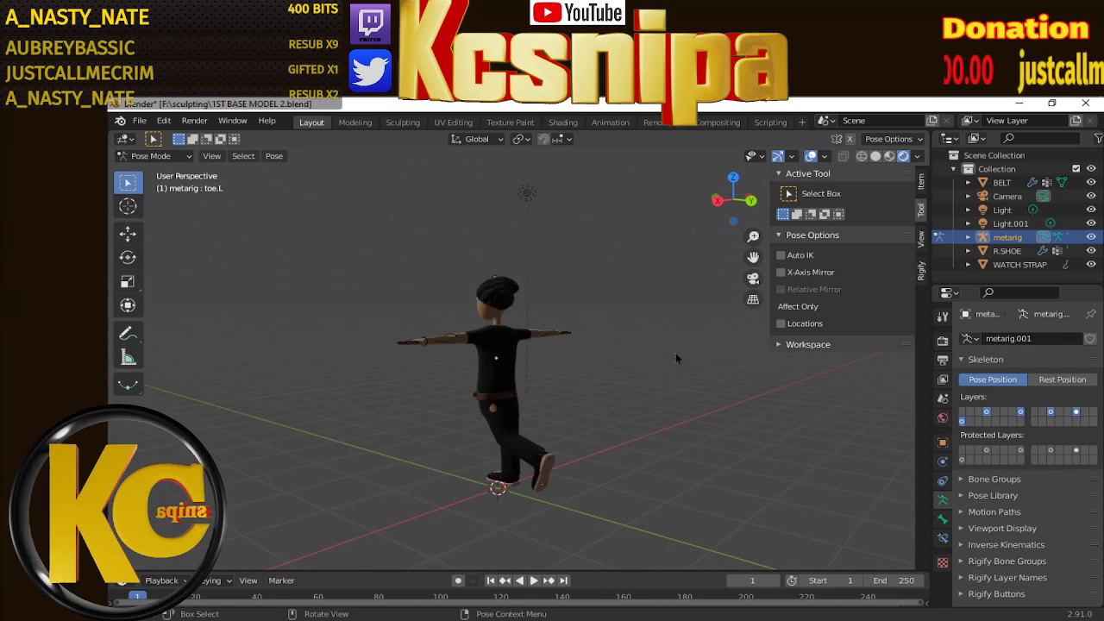
pyautogui.scroll(3, 675, 355)
pyautogui.scroll(3, 651, 367)
pyautogui.moveTo(601, 435)
pyautogui.mouseDown(button='middle')
pyautogui.moveTo(640, 401)
pyautogui.moveTo(683, 335)
pyautogui.mouseUp(button='middle')
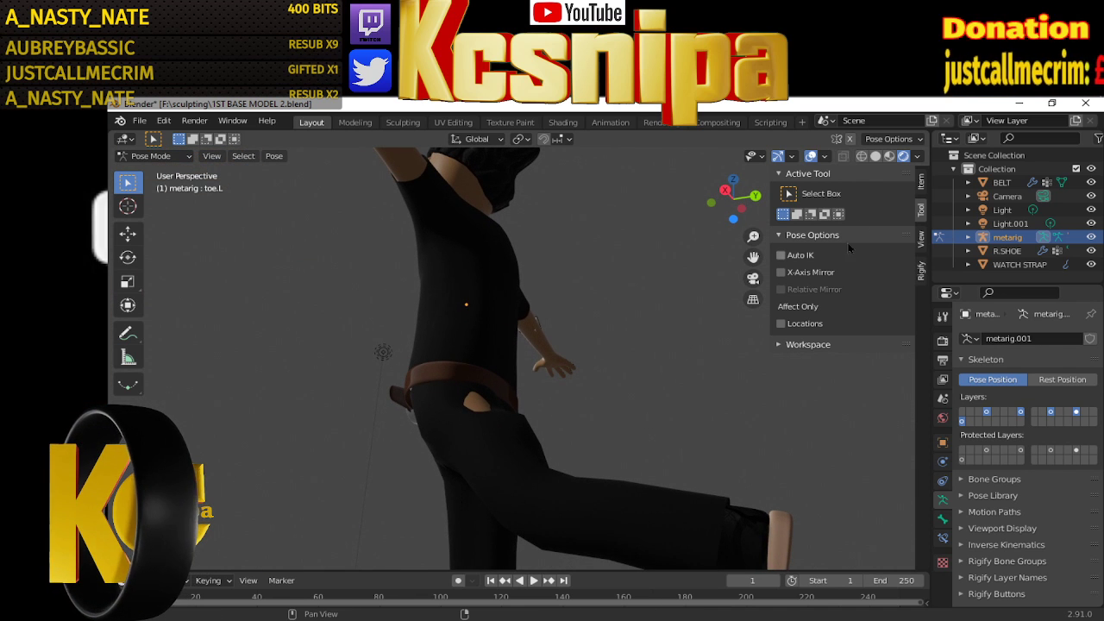
pyautogui.click(875, 158)
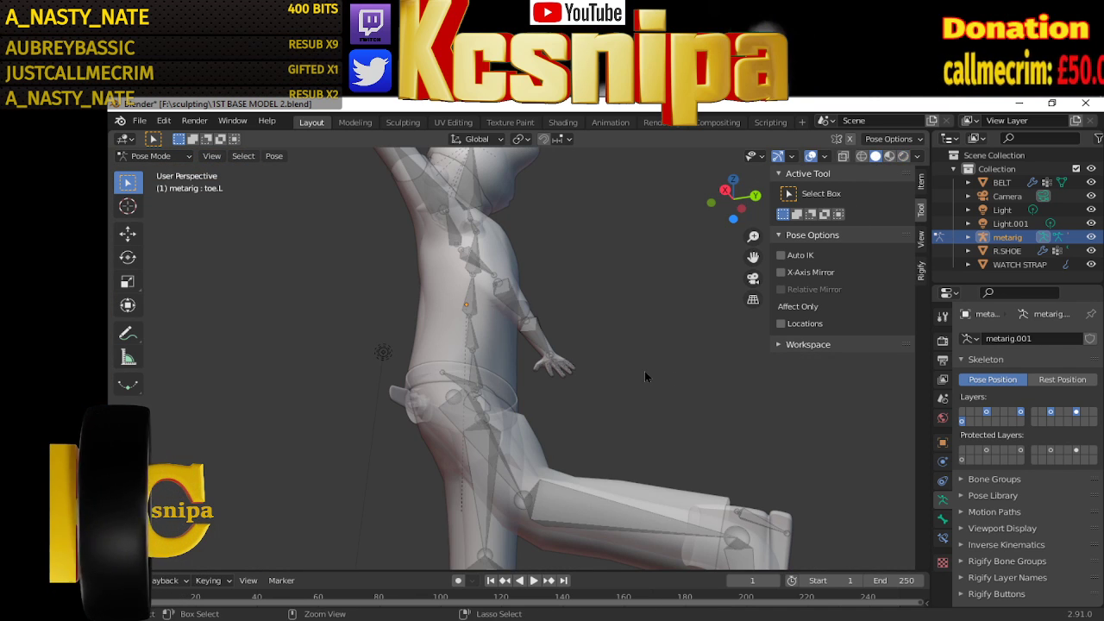
pyautogui.scroll(-2, 644, 371)
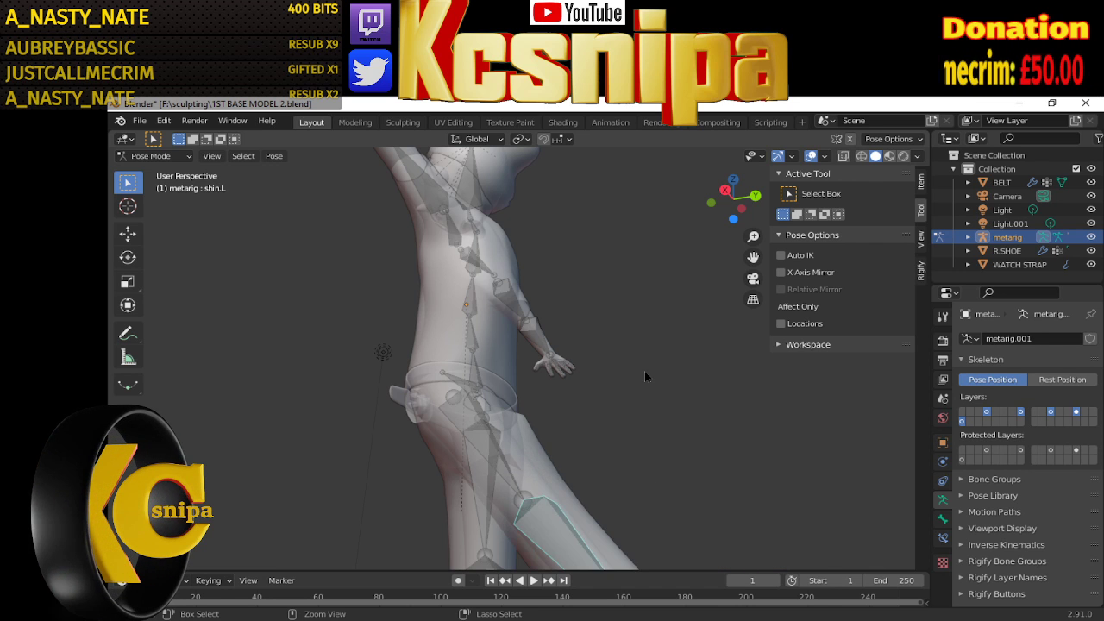
pyautogui.scroll(-2, 645, 371)
pyautogui.scroll(-5, 647, 384)
pyautogui.moveTo(648, 394)
pyautogui.mouseDown(button='middle')
pyautogui.moveTo(630, 389)
pyautogui.moveTo(660, 431)
pyautogui.moveTo(625, 401)
pyautogui.moveTo(633, 406)
pyautogui.mouseUp(button='middle')
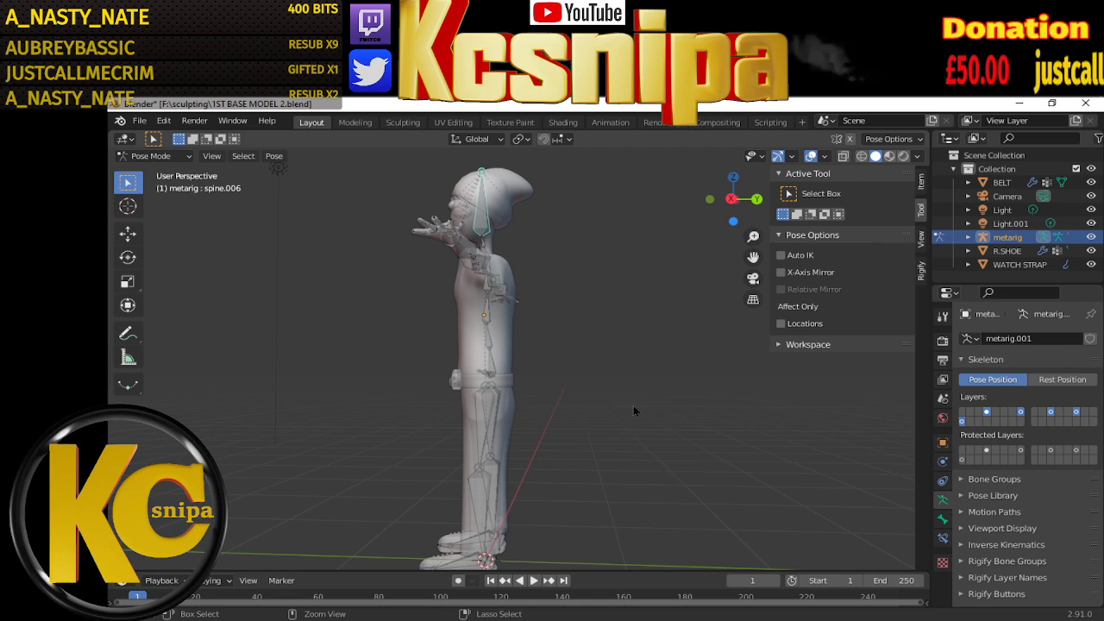
pyautogui.click(494, 339)
pyautogui.click(494, 339)
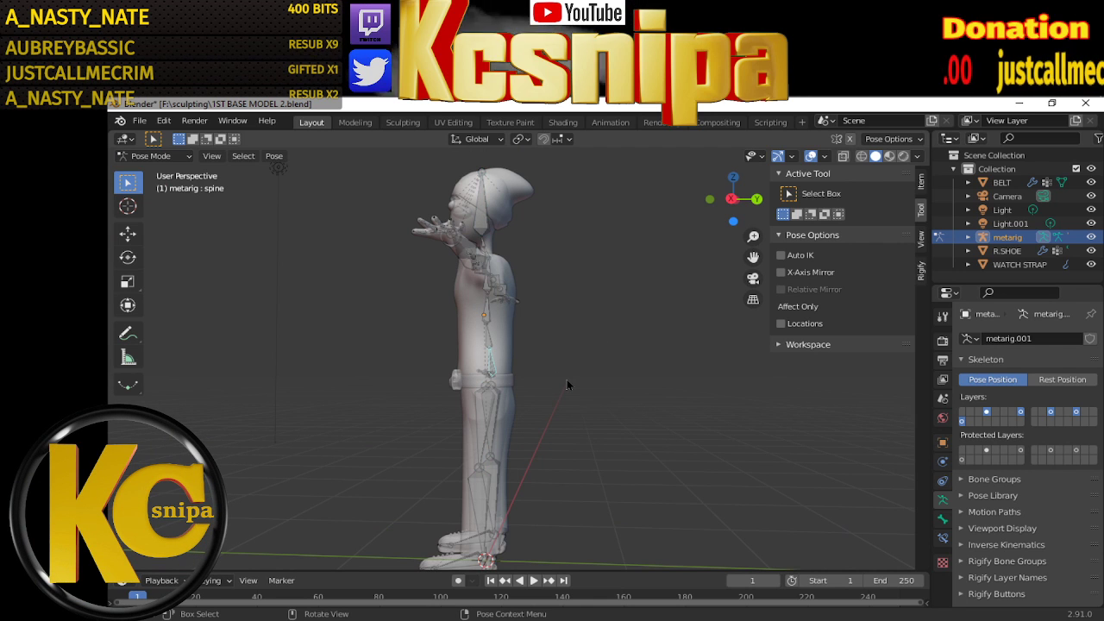
pyautogui.press('KP_3')
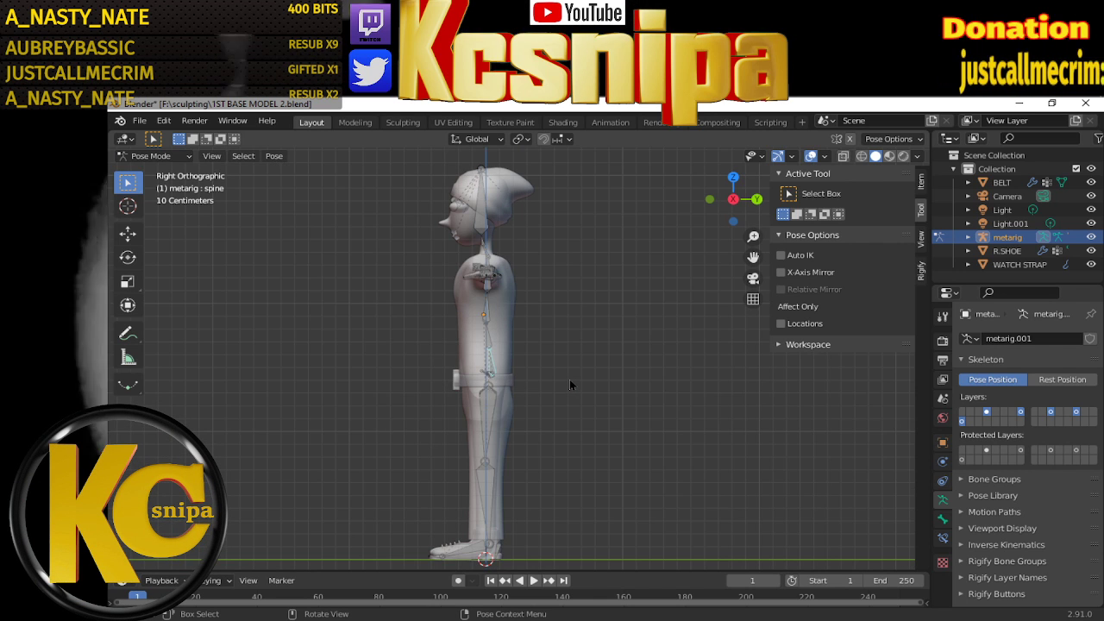
pyautogui.press('r')
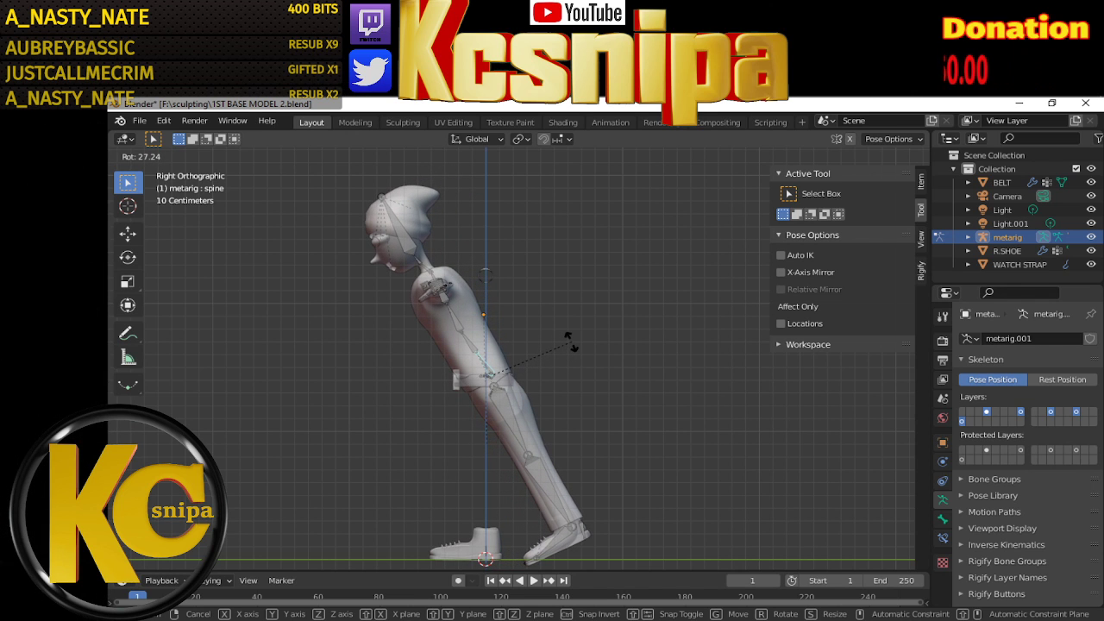
pyautogui.rightClick(569, 342)
pyautogui.moveTo(571, 342)
pyautogui.mouseDown(button='middle')
pyautogui.moveTo(653, 420)
pyautogui.moveTo(607, 398)
pyautogui.mouseUp(button='middle')
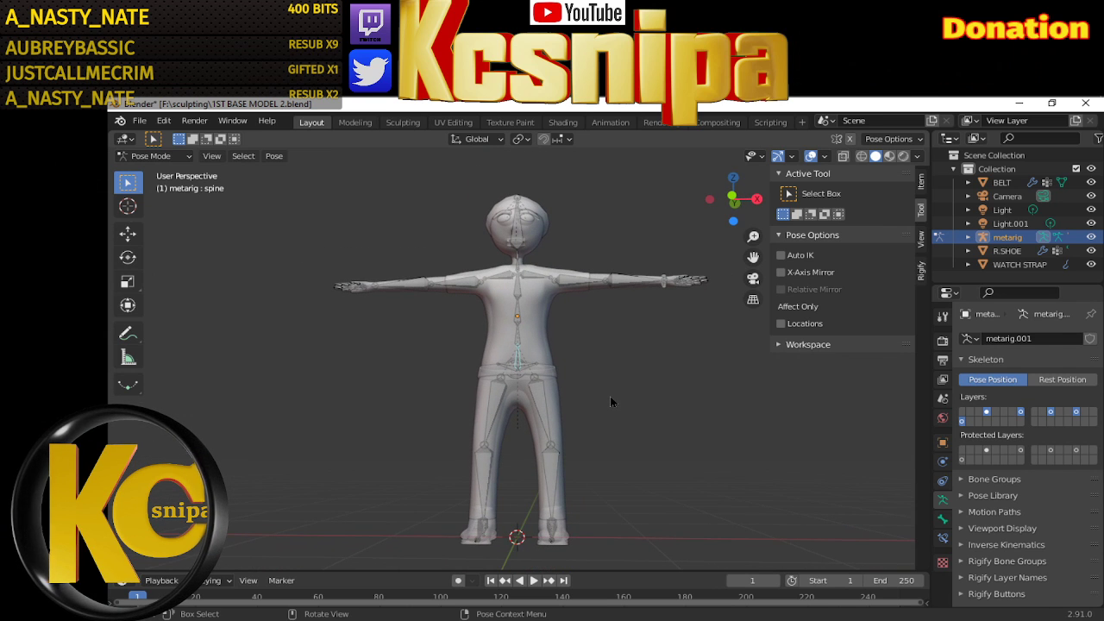
pyautogui.press('r')
pyautogui.press('r')
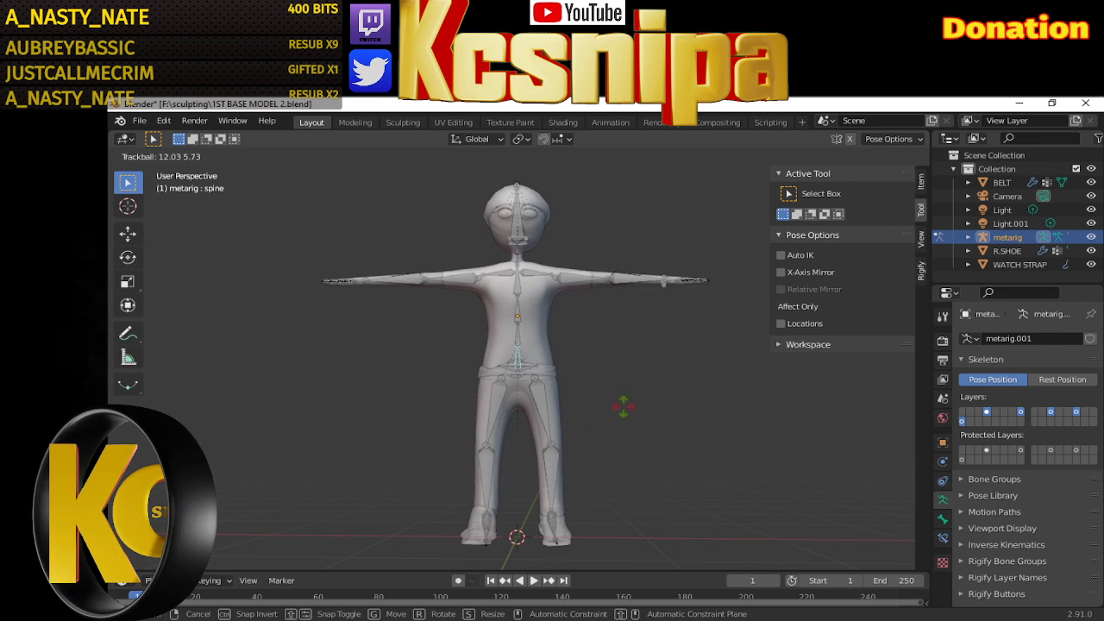
pyautogui.rightClick(613, 380)
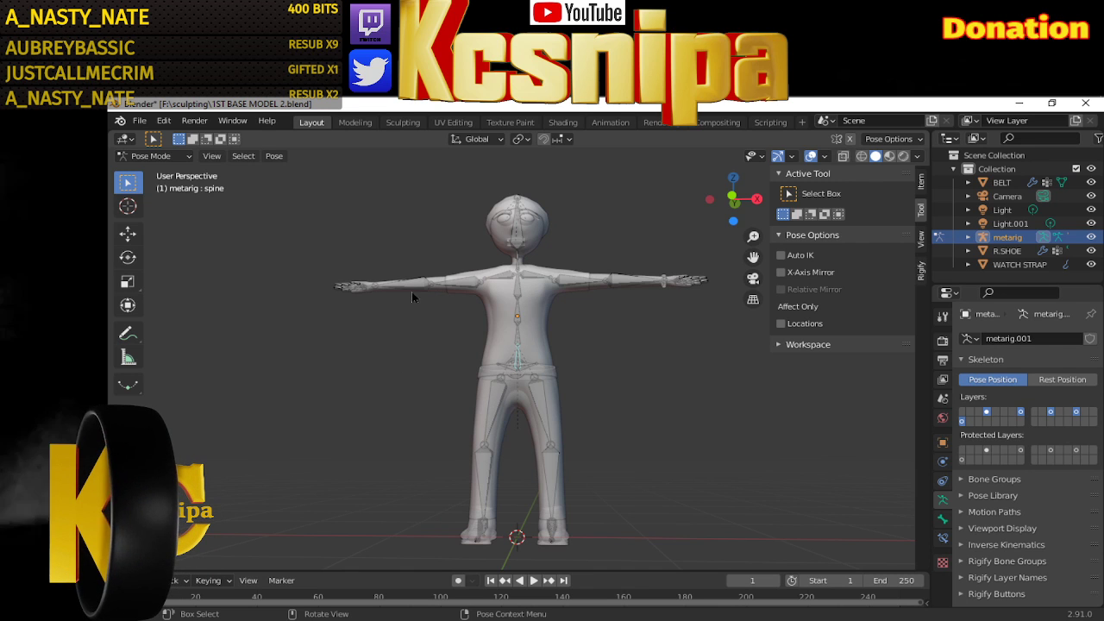
# Switch to Object Mode and select the L.SHOE mesh
pyautogui.click(186, 155)
pyautogui.click(175, 175)
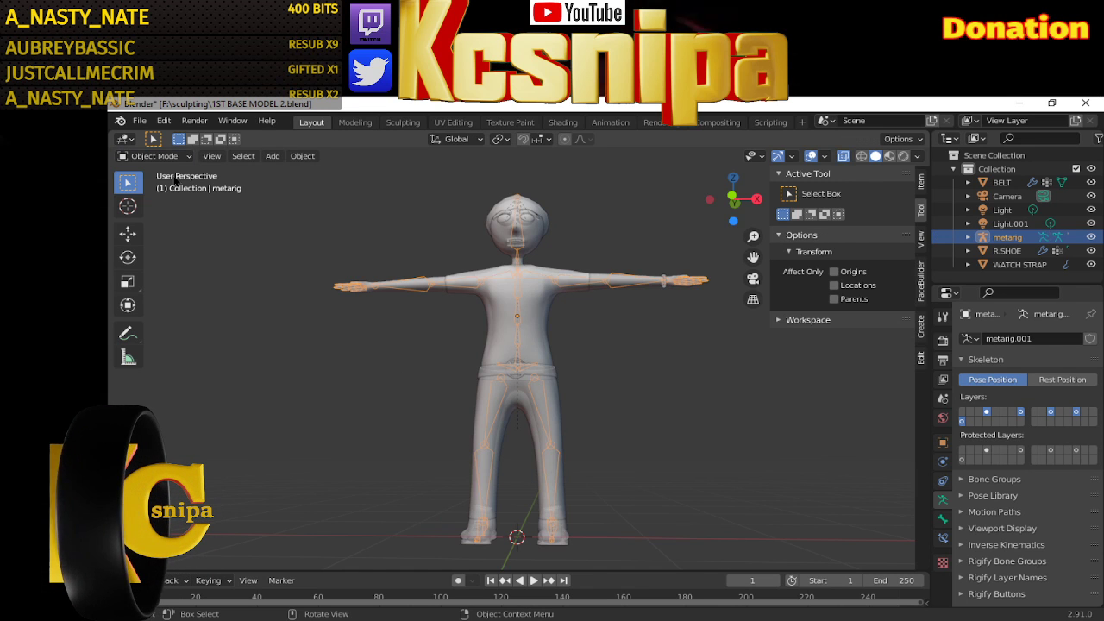
pyautogui.keyDown('shift'); pyautogui.moveTo(596, 508); pyautogui.dragTo(596, 438, button='middle'); pyautogui.keyUp('shift')
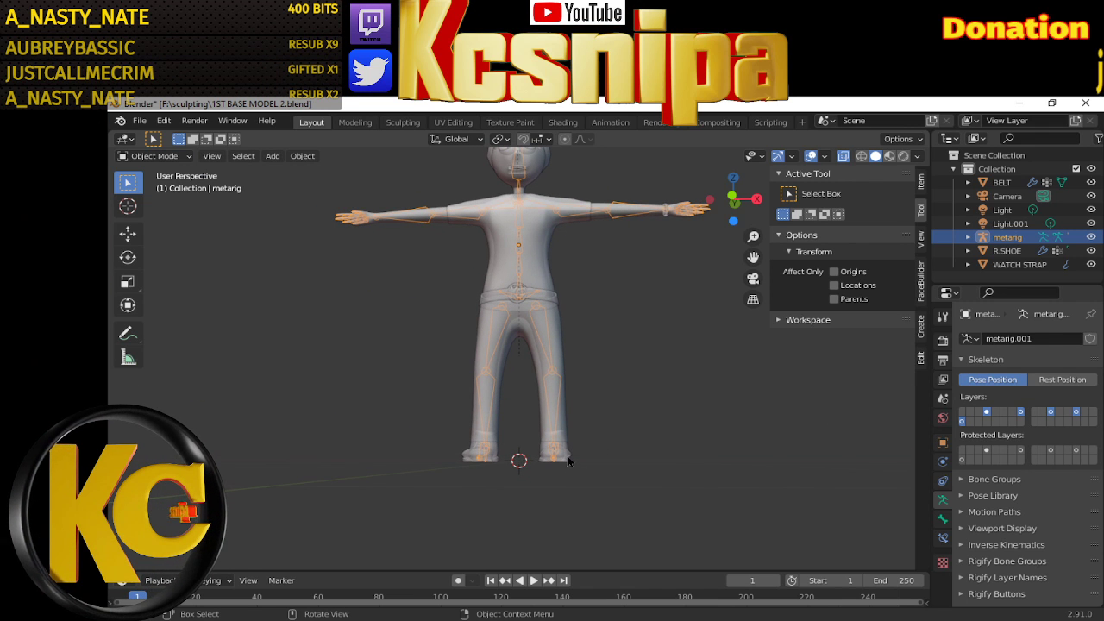
pyautogui.click(568, 461)
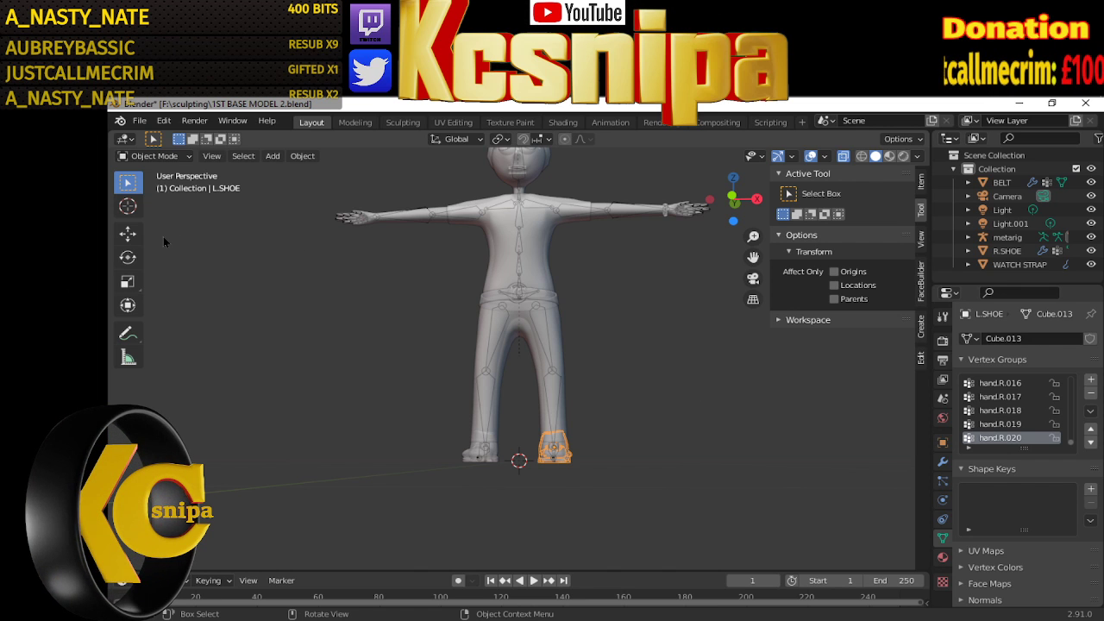
# Put L.SHOE into Weight Paint mode with toe.L as the active vertex group
pyautogui.click(153, 155)
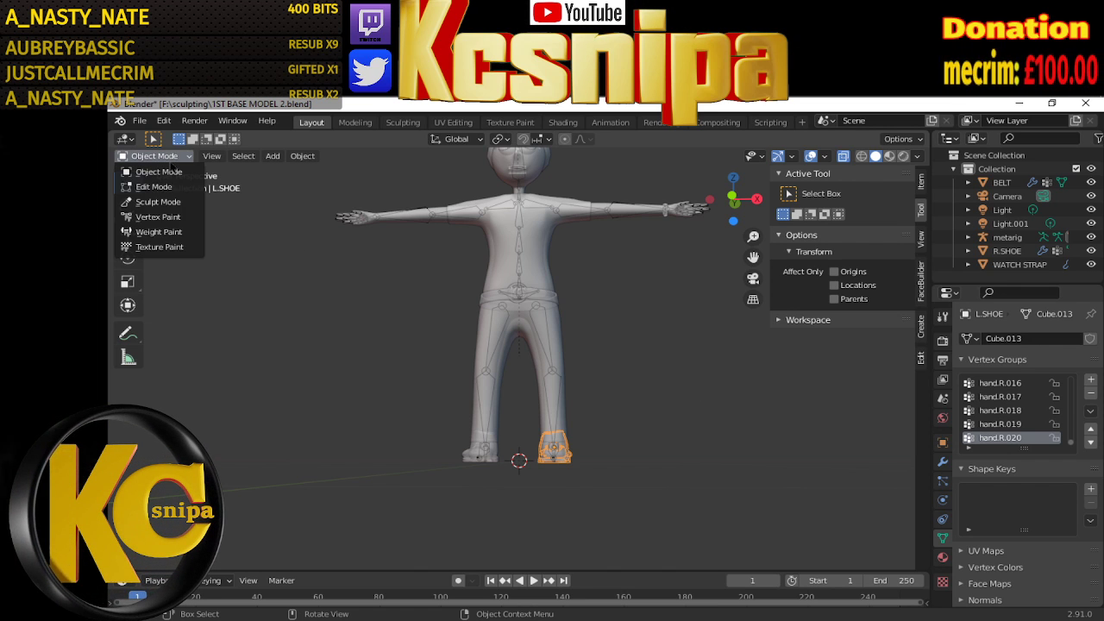
pyautogui.click(168, 233)
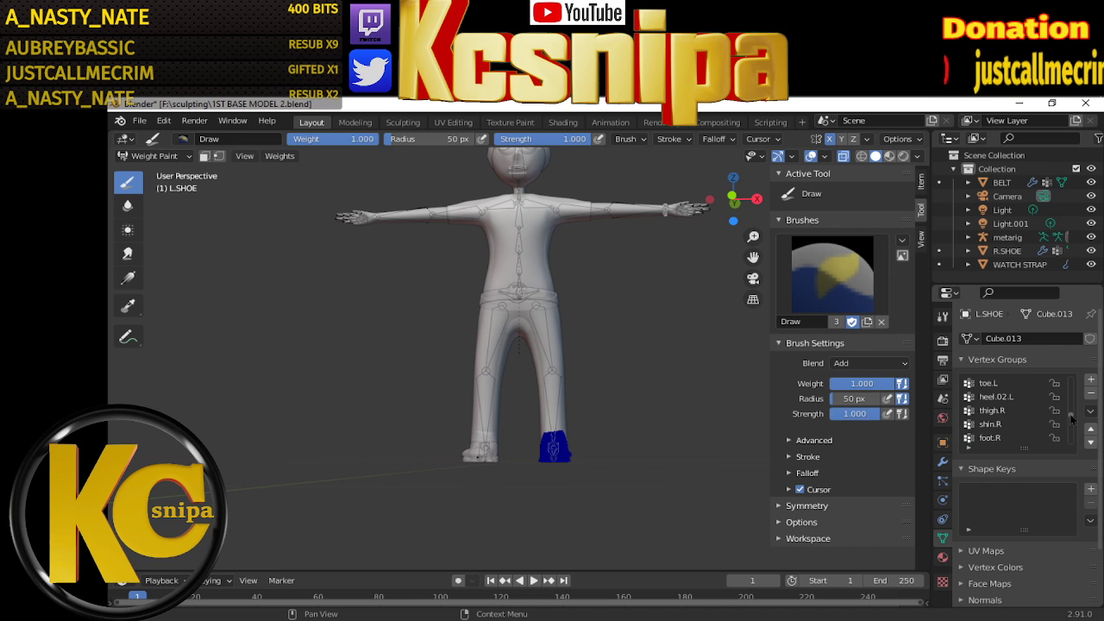
pyautogui.moveTo(1070, 416)
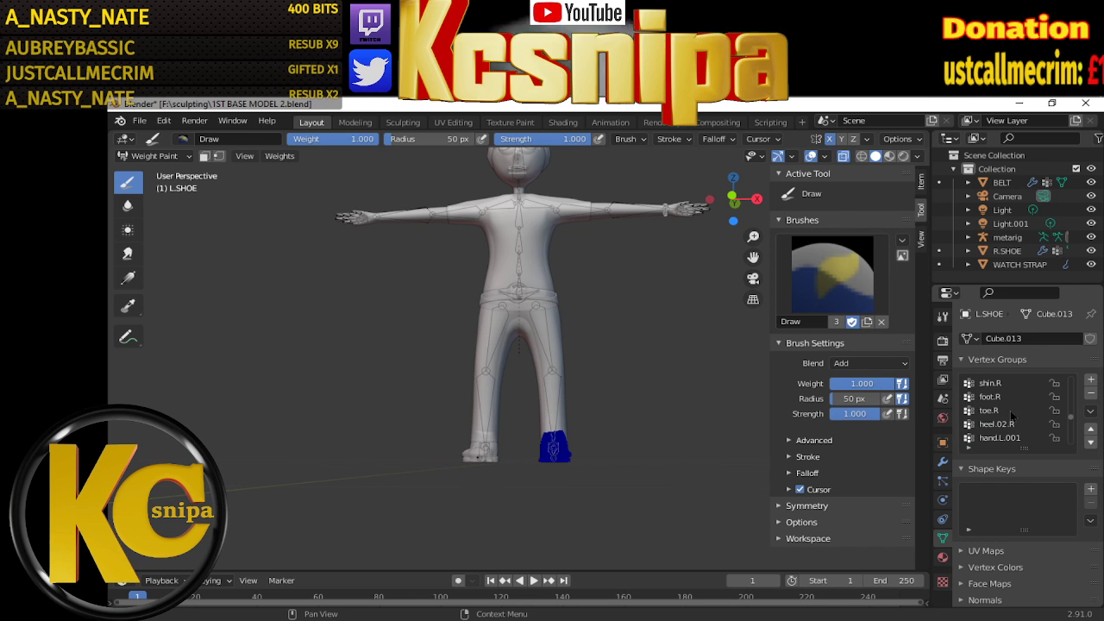
pyautogui.click(992, 411)
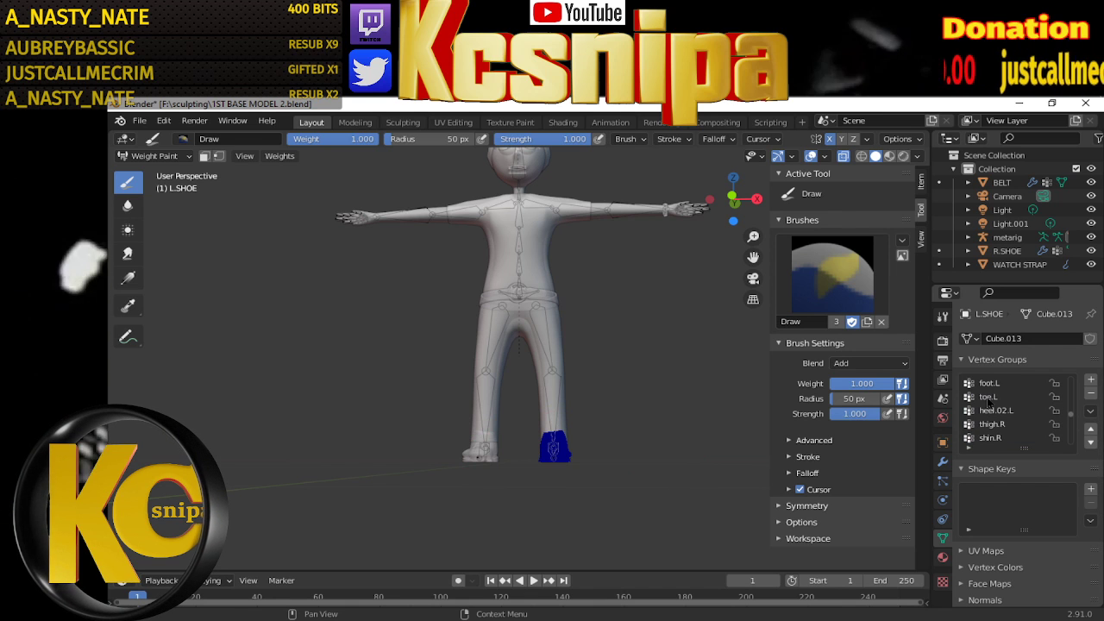
pyautogui.click(988, 397)
# Frame the left shoe in Right view and paint toe.L weight onto its toe tip
pyautogui.press('KP_3')
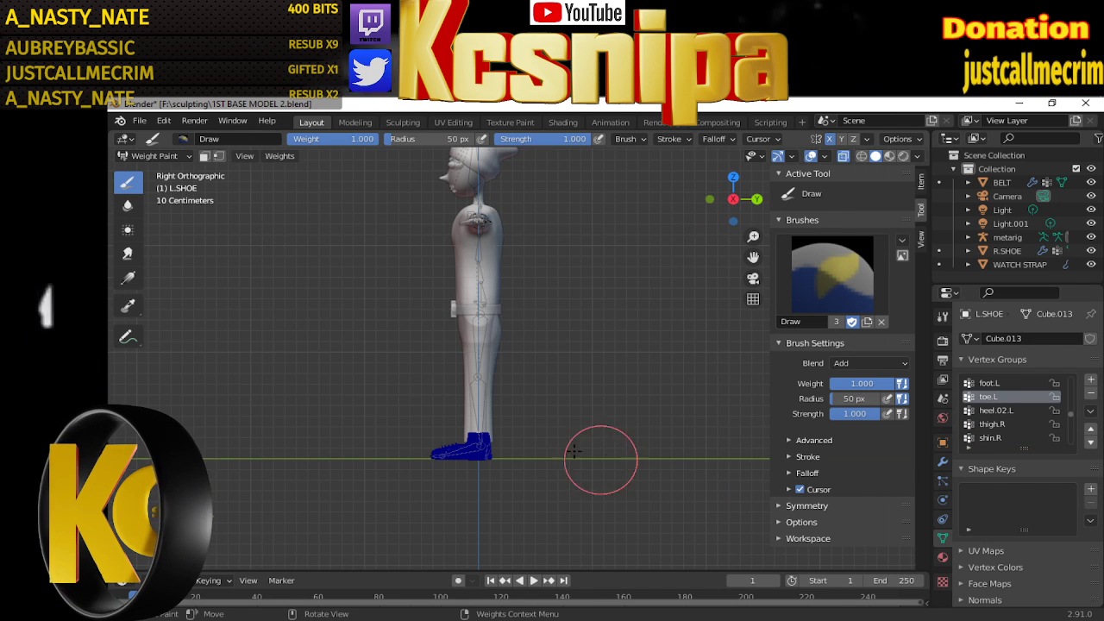
pyautogui.scroll(5, 508, 490)
pyautogui.scroll(4, 507, 490)
pyautogui.keyDown('shift'); pyautogui.moveTo(500, 518); pyautogui.dragTo(584, 365, button='middle'); pyautogui.keyUp('shift')
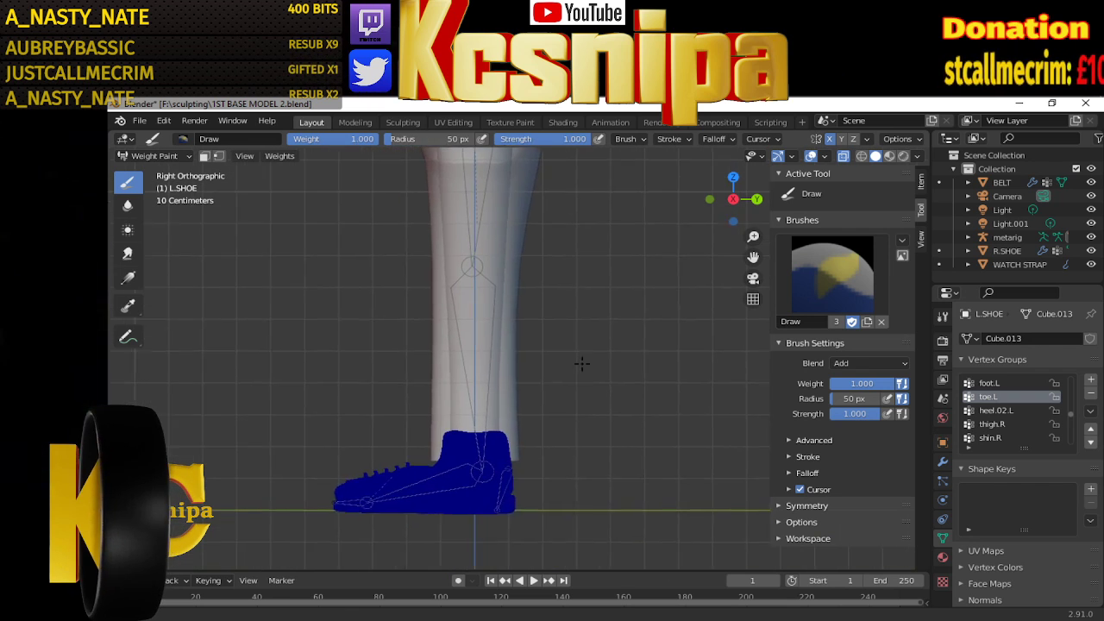
pyautogui.scroll(-1, 493, 505)
pyautogui.scroll(-2, 484, 499)
pyautogui.scroll(4, 483, 499)
pyautogui.scroll(-3, 414, 498)
pyautogui.keyDown('shift'); pyautogui.moveTo(414, 498); pyautogui.dragTo(474, 434, button='middle'); pyautogui.keyUp('shift')
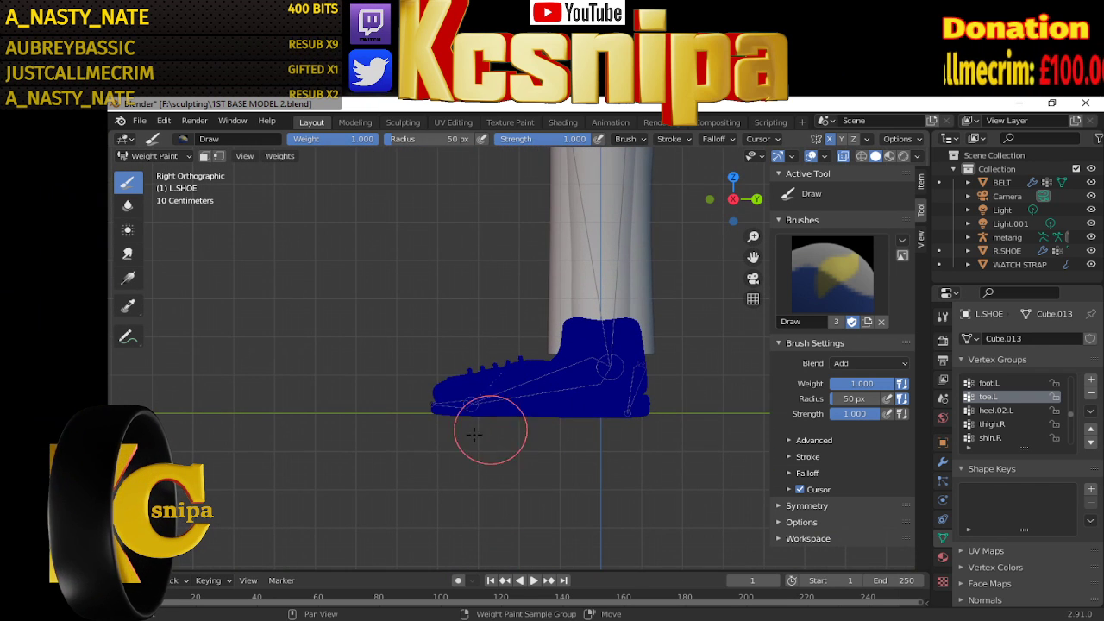
pyautogui.moveTo(443, 392); pyautogui.dragTo(461, 380)
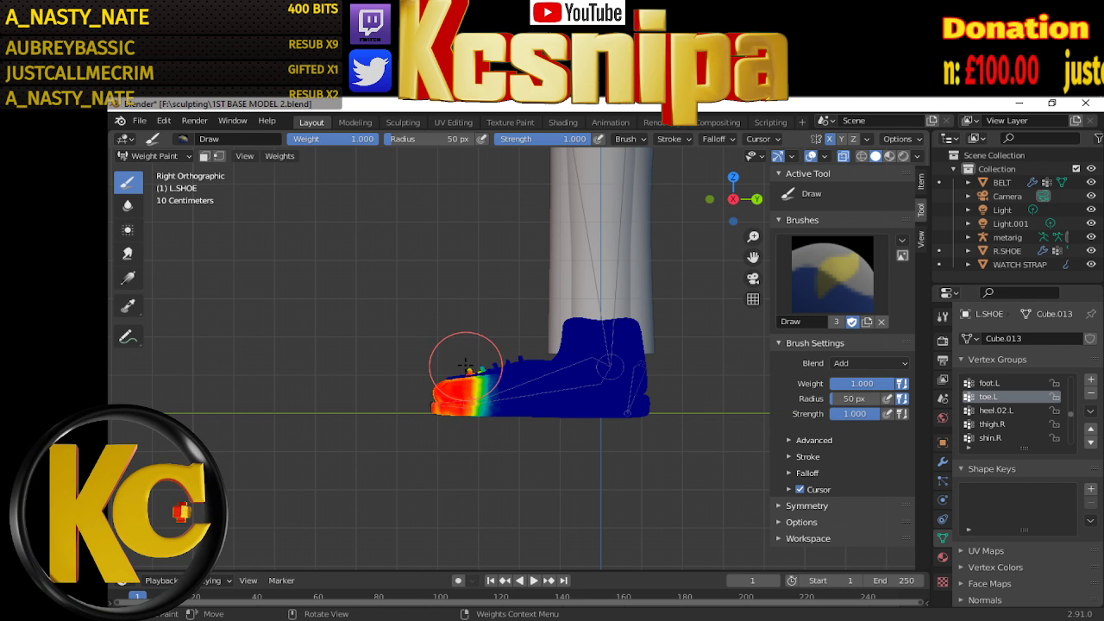
# From above, bring the green toe patches up to full weight
pyautogui.moveTo(454, 393); pyautogui.dragTo(450, 333, button='middle')
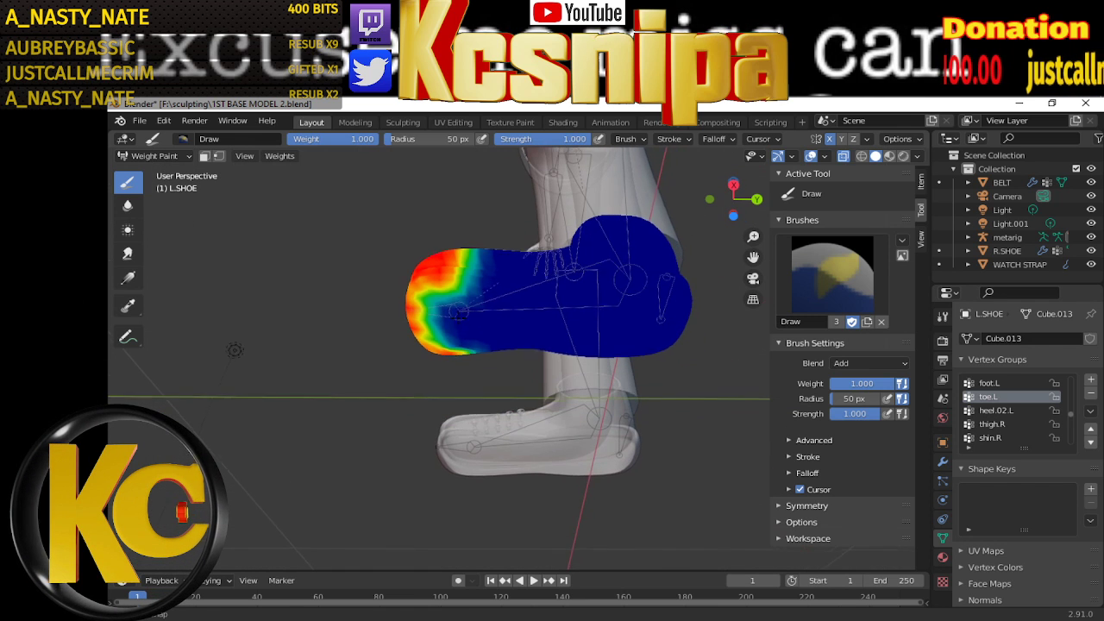
pyautogui.moveTo(450, 333); pyautogui.dragTo(440, 337)
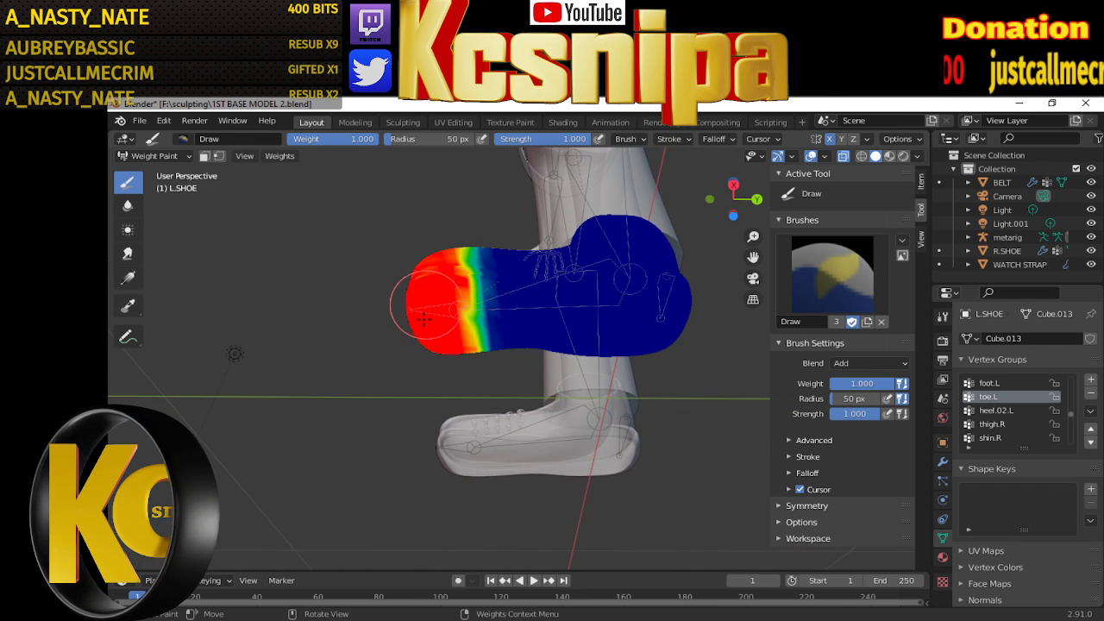
pyautogui.moveTo(430, 300)
pyautogui.mouseDown(button='middle')
pyautogui.moveTo(572, 340)
pyautogui.moveTo(666, 400)
pyautogui.moveTo(567, 382)
pyautogui.moveTo(589, 370)
pyautogui.moveTo(611, 387)
pyautogui.mouseUp(button='middle')
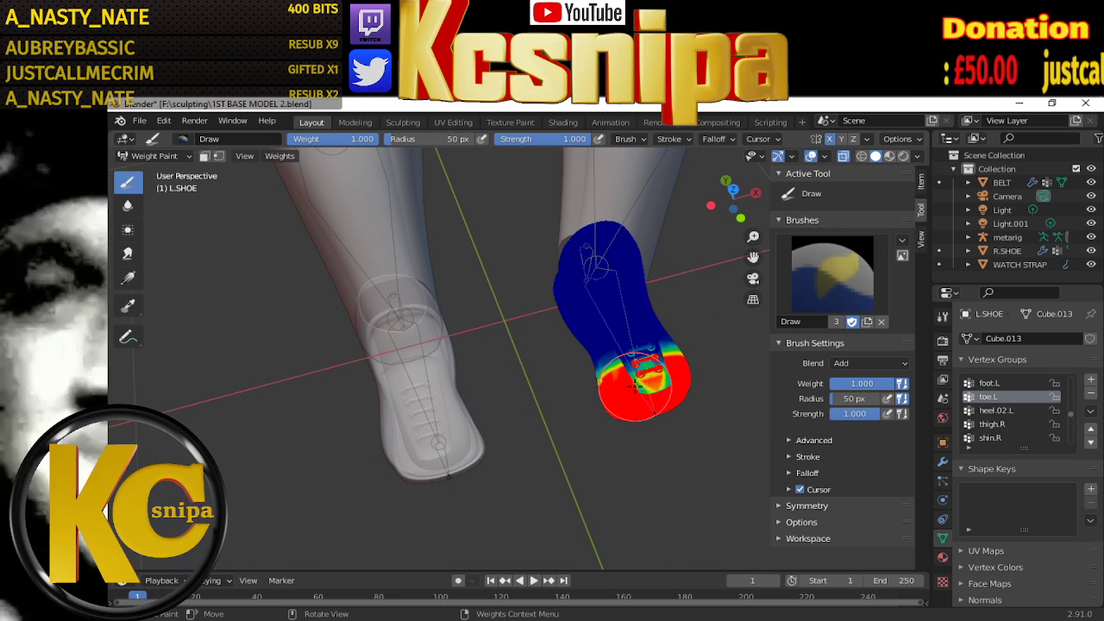
# Paint around the laces and tongue until the toe.L weight there is mostly red
pyautogui.moveTo(636, 383)
pyautogui.mouseDown(button='middle')
pyautogui.moveTo(602, 470)
pyautogui.moveTo(520, 429)
pyautogui.mouseUp(button='middle')
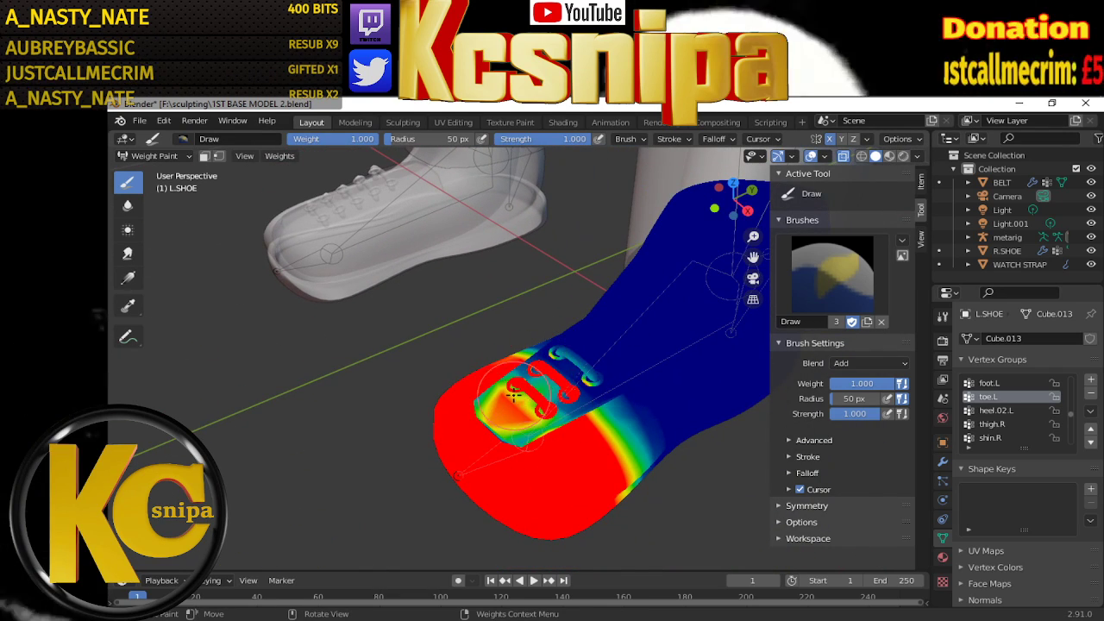
pyautogui.moveTo(515, 393)
pyautogui.mouseDown()
pyautogui.moveTo(521, 429)
pyautogui.moveTo(507, 421)
pyautogui.moveTo(541, 421)
pyautogui.mouseUp()
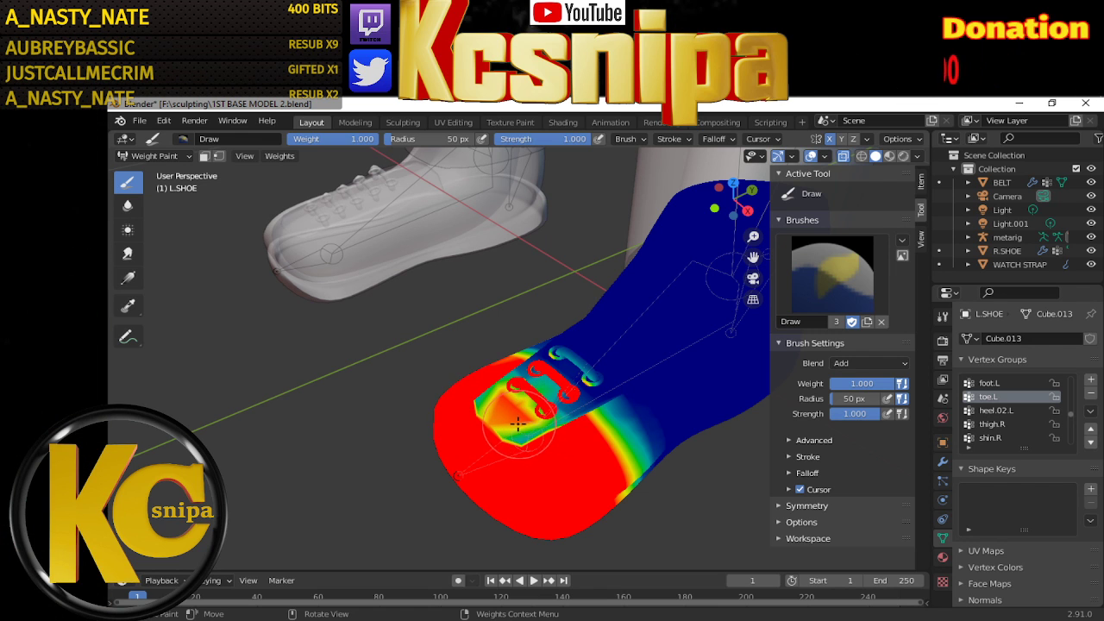
pyautogui.moveTo(562, 429); pyautogui.dragTo(485, 298, button='middle')
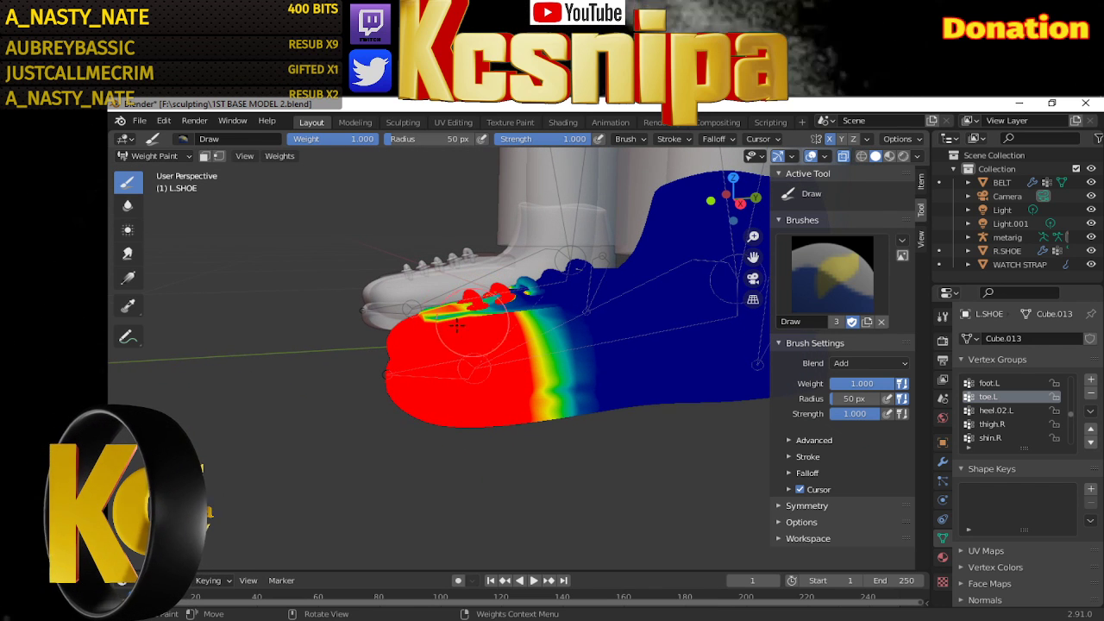
pyautogui.moveTo(438, 316); pyautogui.dragTo(545, 390, button='middle')
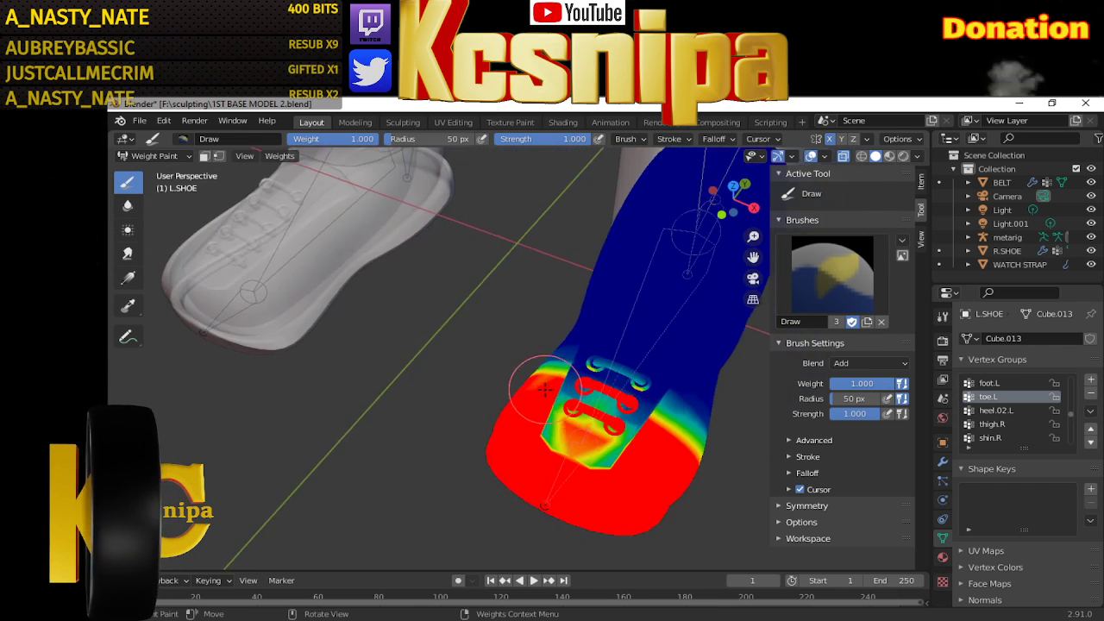
pyautogui.moveTo(542, 429); pyautogui.dragTo(595, 422)
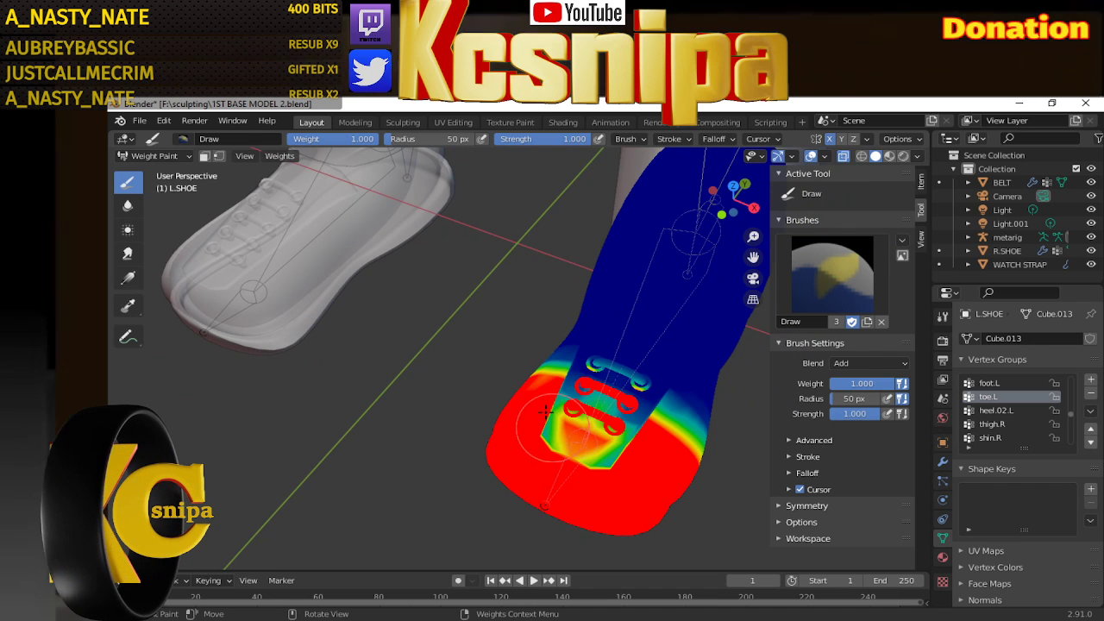
pyautogui.scroll(2, 559, 444)
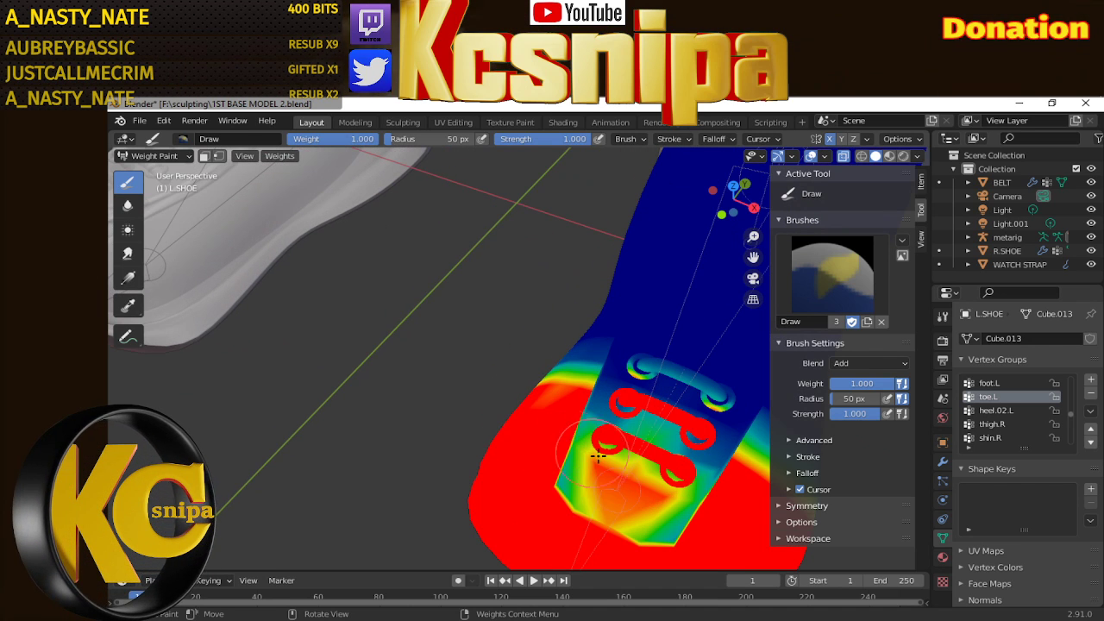
pyautogui.moveTo(557, 495); pyautogui.dragTo(489, 385, button='middle')
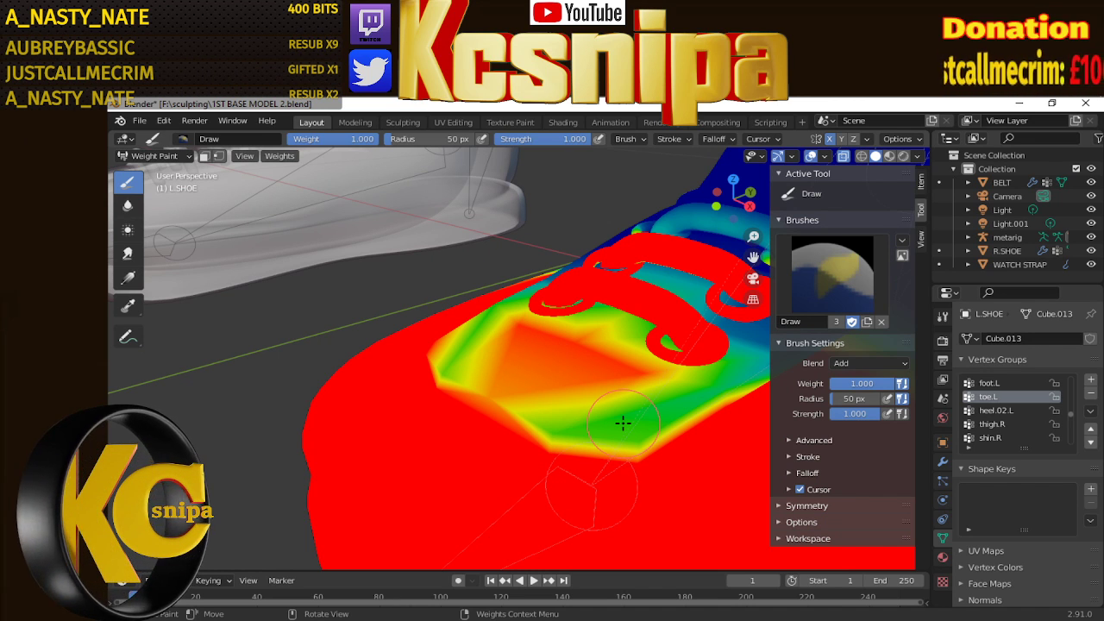
pyautogui.moveTo(600, 434); pyautogui.dragTo(542, 398)
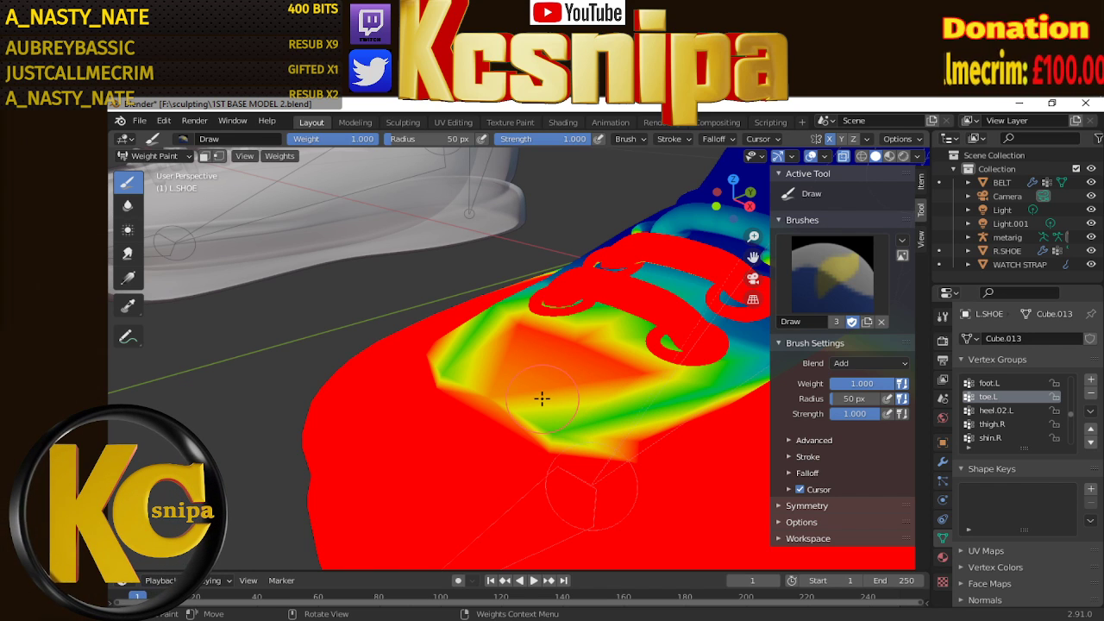
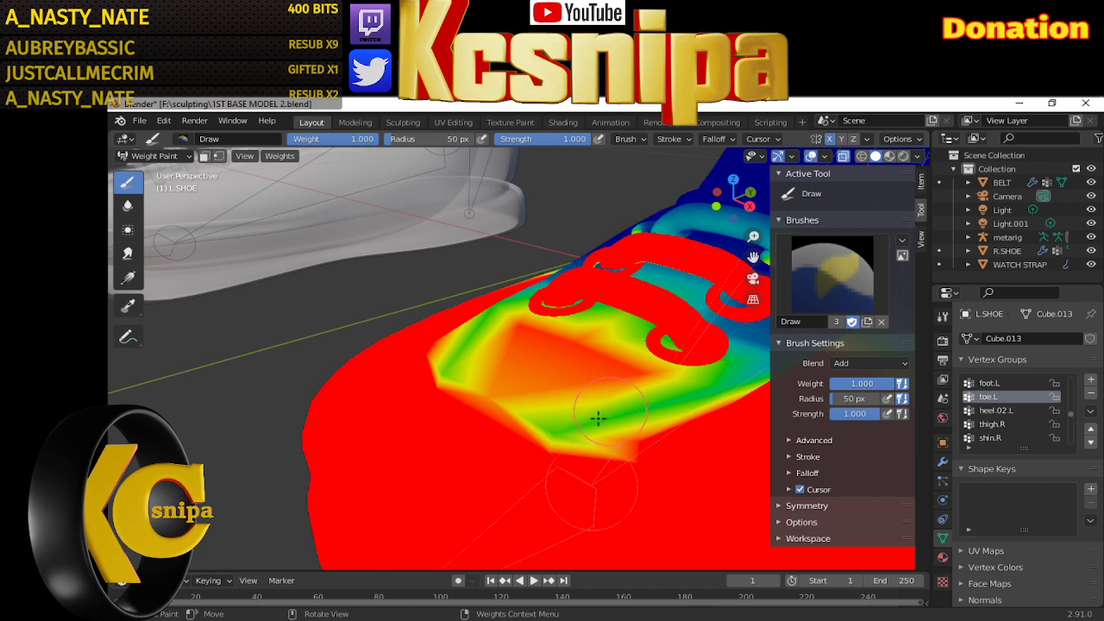
# Paint the toe edge and orange middle of the left shoe to full toe.L weight
pyautogui.moveTo(598, 418); pyautogui.dragTo(483, 358)
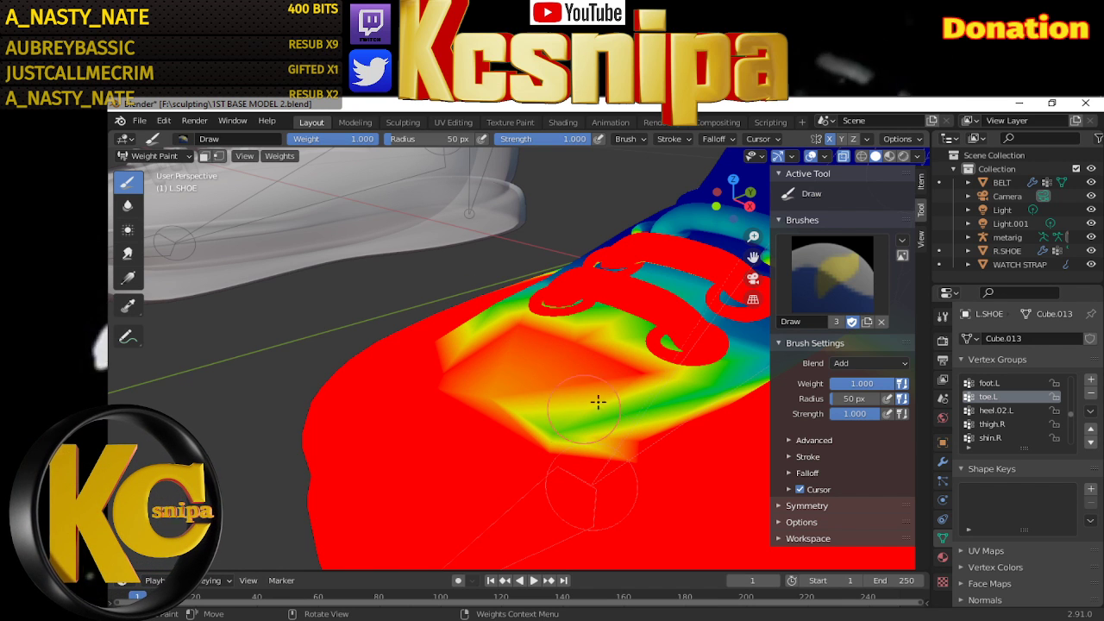
pyautogui.scroll(5, 636, 404)
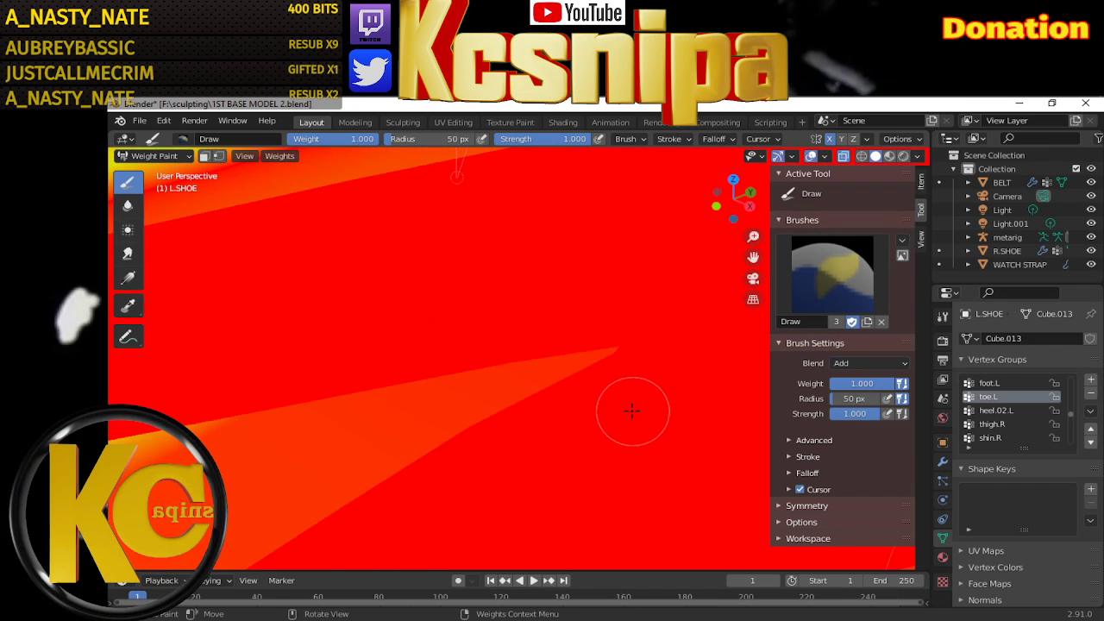
pyautogui.scroll(-3, 633, 411)
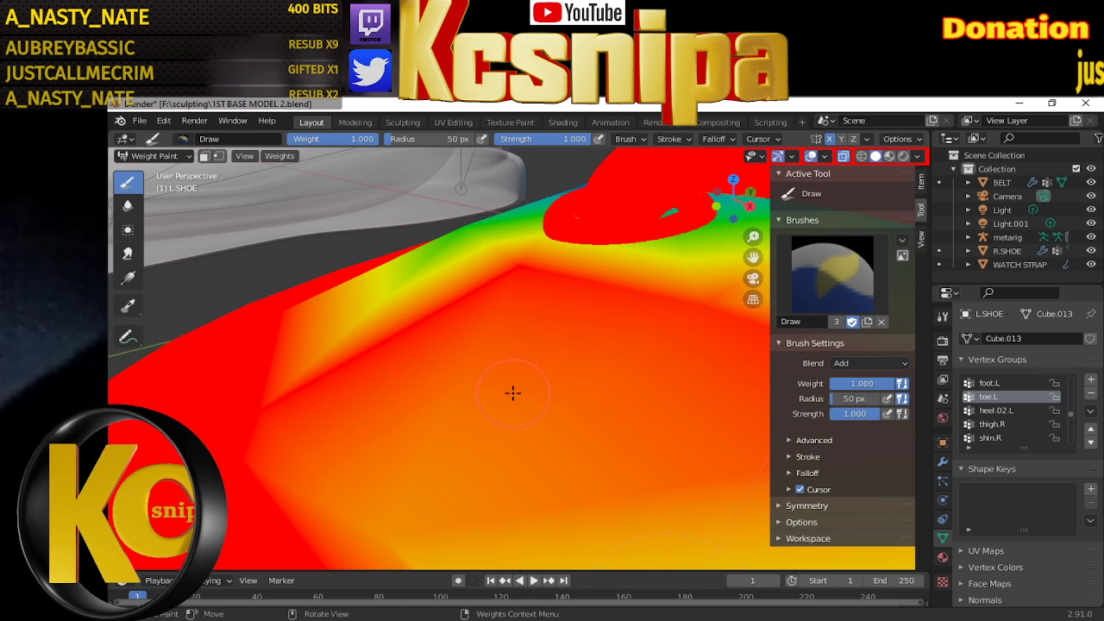
pyautogui.moveTo(512, 389)
pyautogui.mouseDown(button='middle')
pyautogui.moveTo(584, 405)
pyautogui.moveTo(506, 389)
pyautogui.moveTo(553, 396)
pyautogui.mouseUp(button='middle')
pyautogui.moveTo(649, 361); pyautogui.dragTo(484, 343)
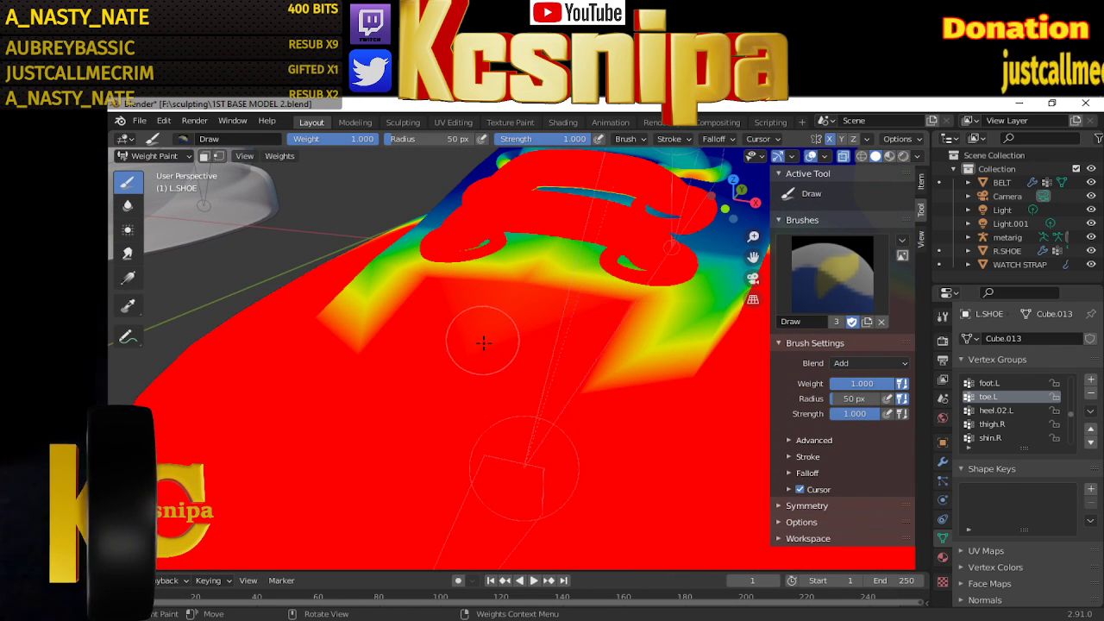
pyautogui.moveTo(381, 303); pyautogui.dragTo(350, 314)
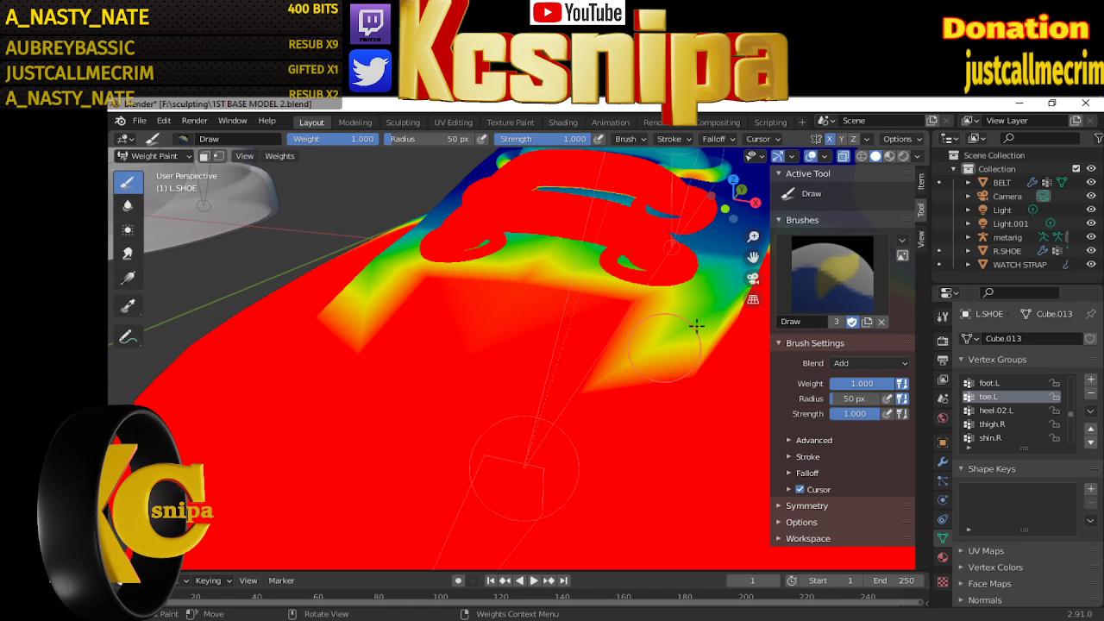
# Orbit around the straps and laces and paint the area right of the lower lace loop
pyautogui.moveTo(619, 368)
pyautogui.mouseDown(button='middle')
pyautogui.moveTo(518, 466)
pyautogui.moveTo(561, 449)
pyautogui.moveTo(468, 423)
pyautogui.moveTo(284, 424)
pyautogui.moveTo(345, 422)
pyautogui.moveTo(548, 319)
pyautogui.mouseUp(button='middle')
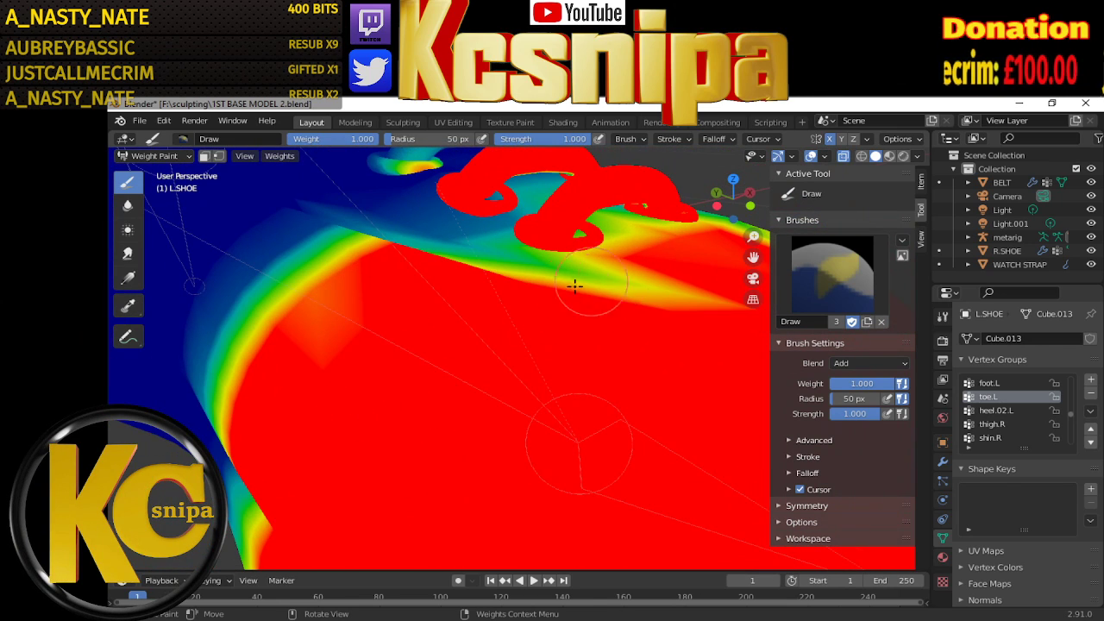
pyautogui.moveTo(679, 308); pyautogui.dragTo(635, 343, button='middle')
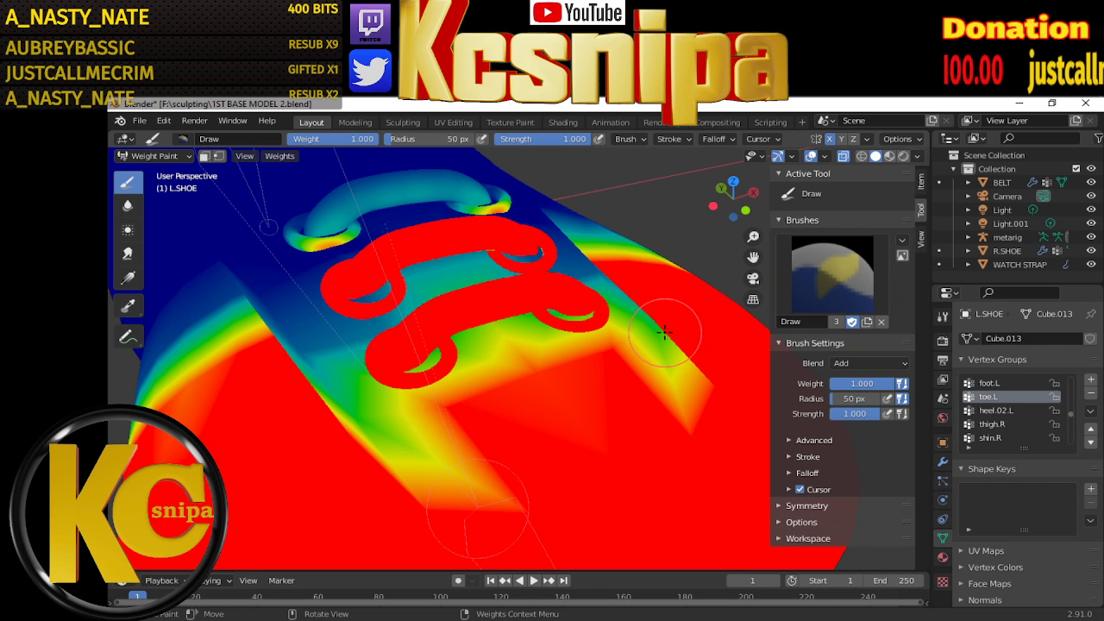
pyautogui.moveTo(408, 387); pyautogui.dragTo(443, 387, button='middle')
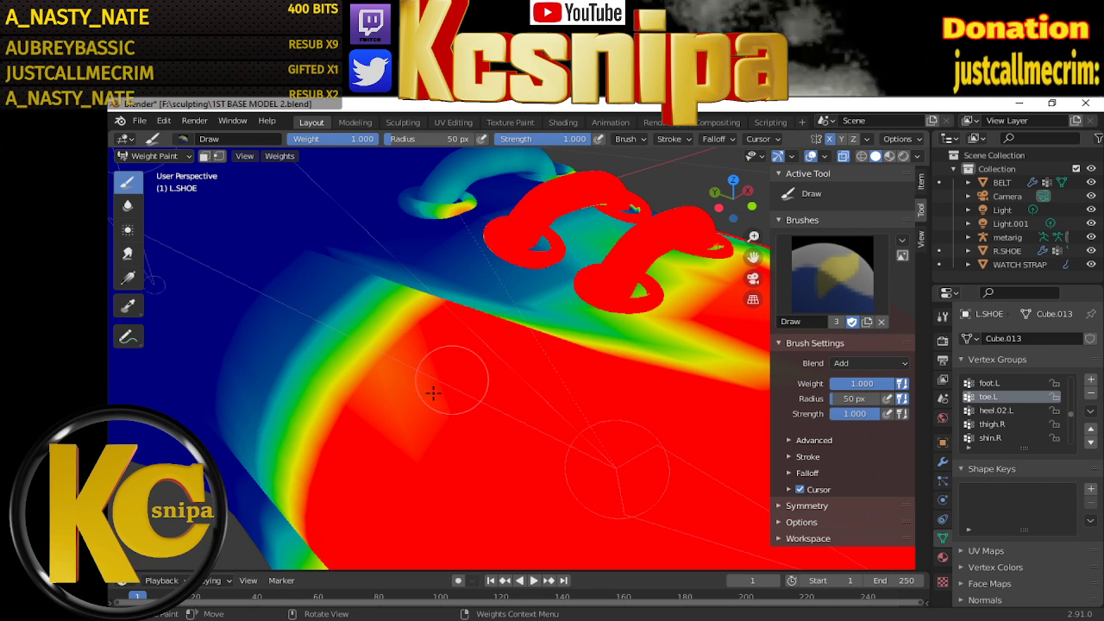
pyautogui.scroll(-5, 603, 345)
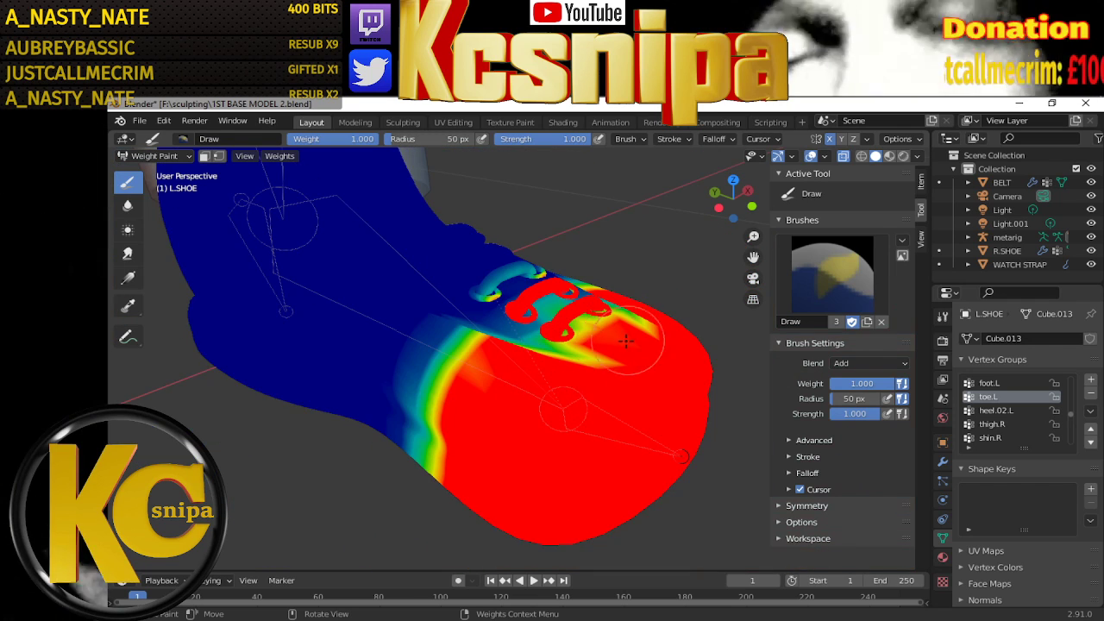
pyautogui.moveTo(608, 336); pyautogui.dragTo(451, 390, button='middle')
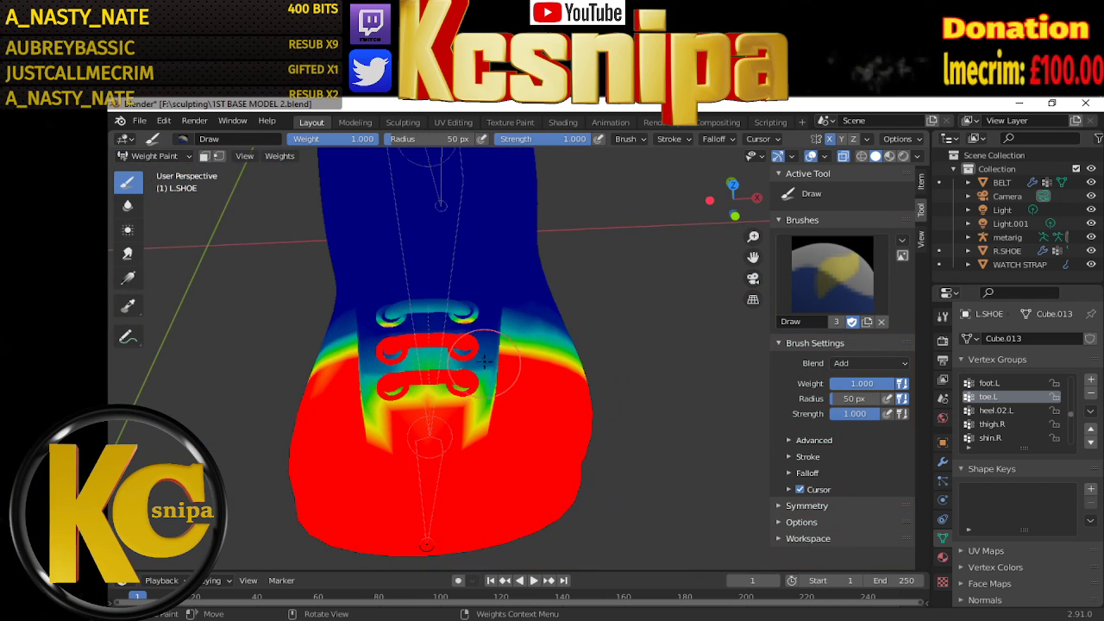
pyautogui.scroll(3, 487, 363)
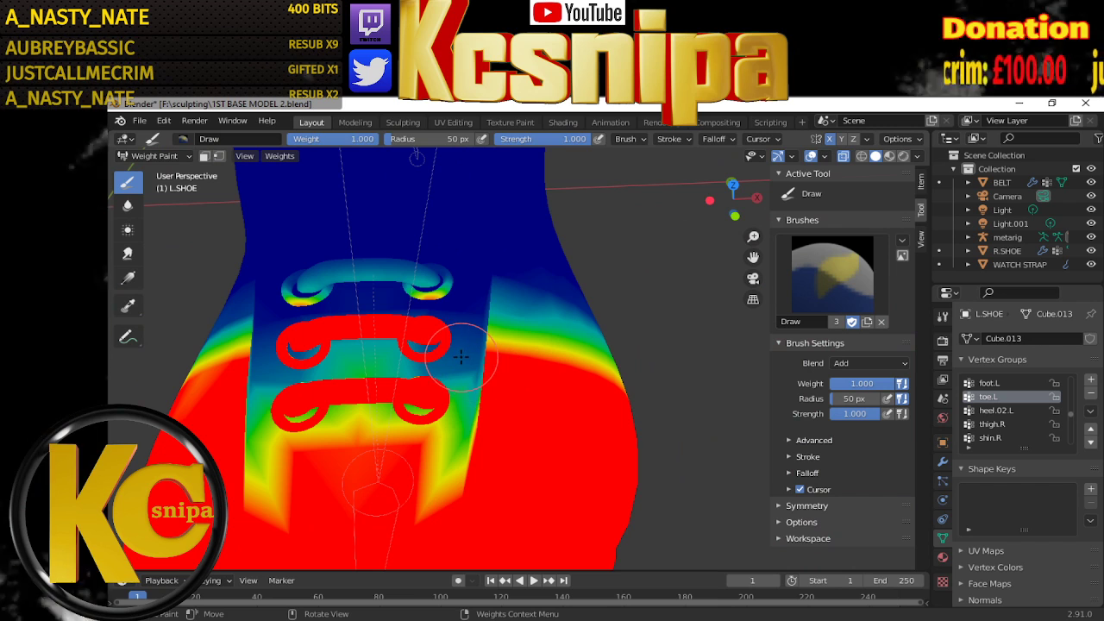
pyautogui.scroll(3, 445, 365)
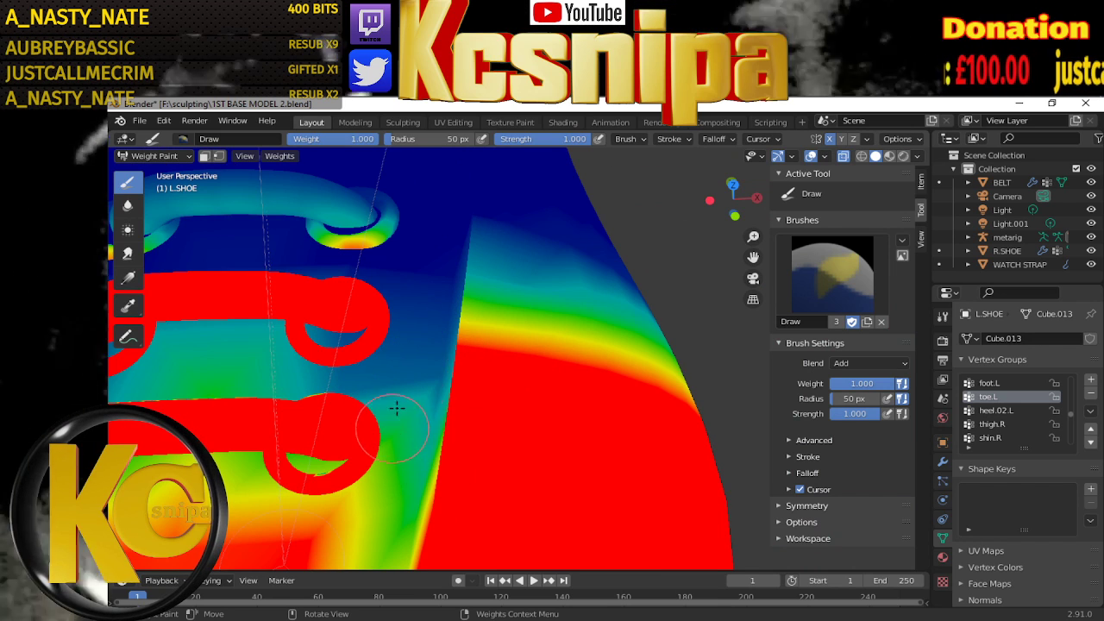
pyautogui.moveTo(394, 445); pyautogui.dragTo(383, 456)
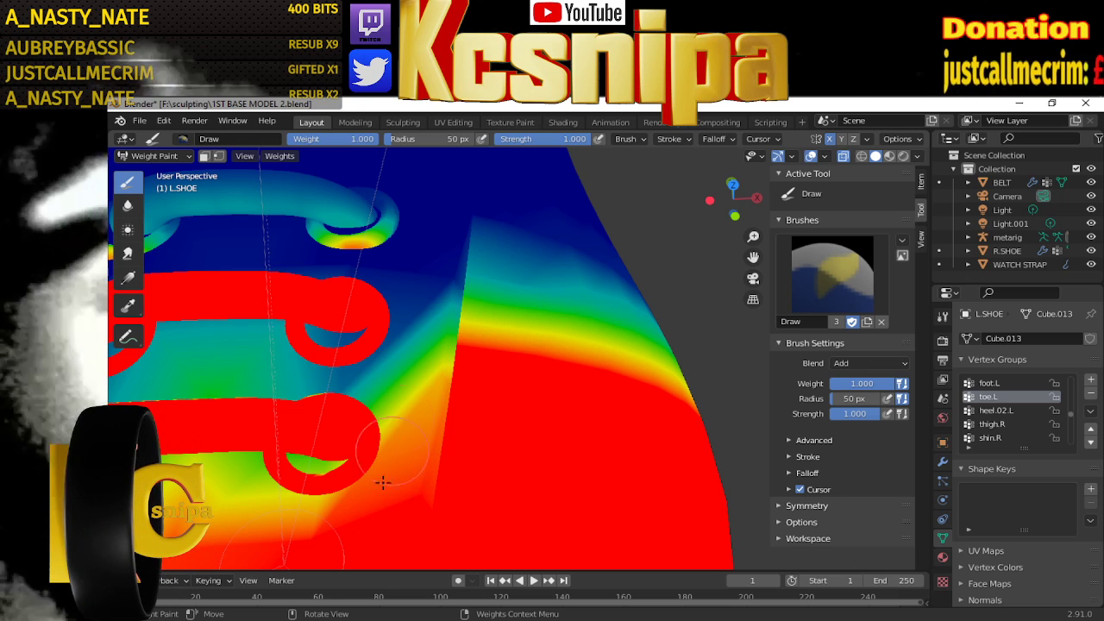
pyautogui.moveTo(390, 424); pyautogui.dragTo(457, 433, button='middle')
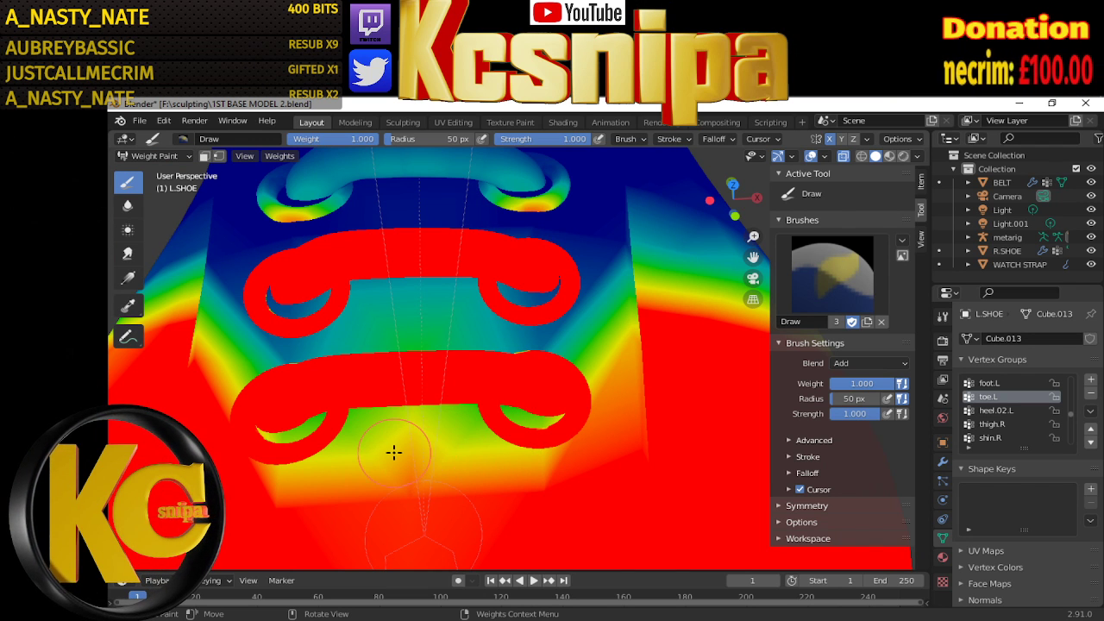
pyautogui.moveTo(451, 446); pyautogui.dragTo(458, 441, button='middle')
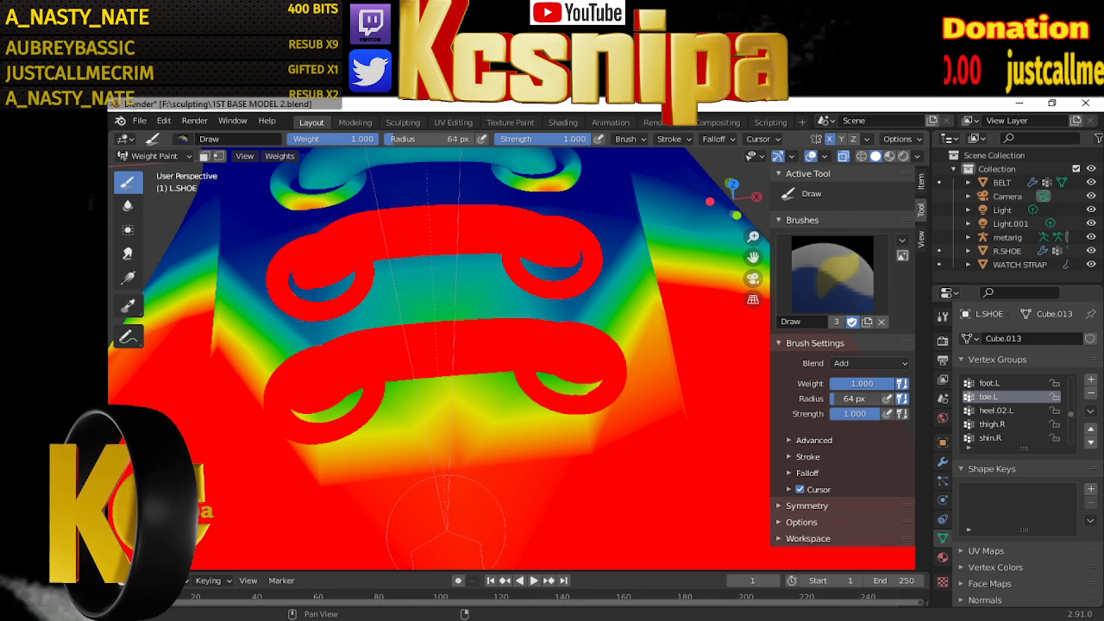
# Enlarge the weight brush radius to 78 px
pyautogui.press('f')
pyautogui.click(470, 415)
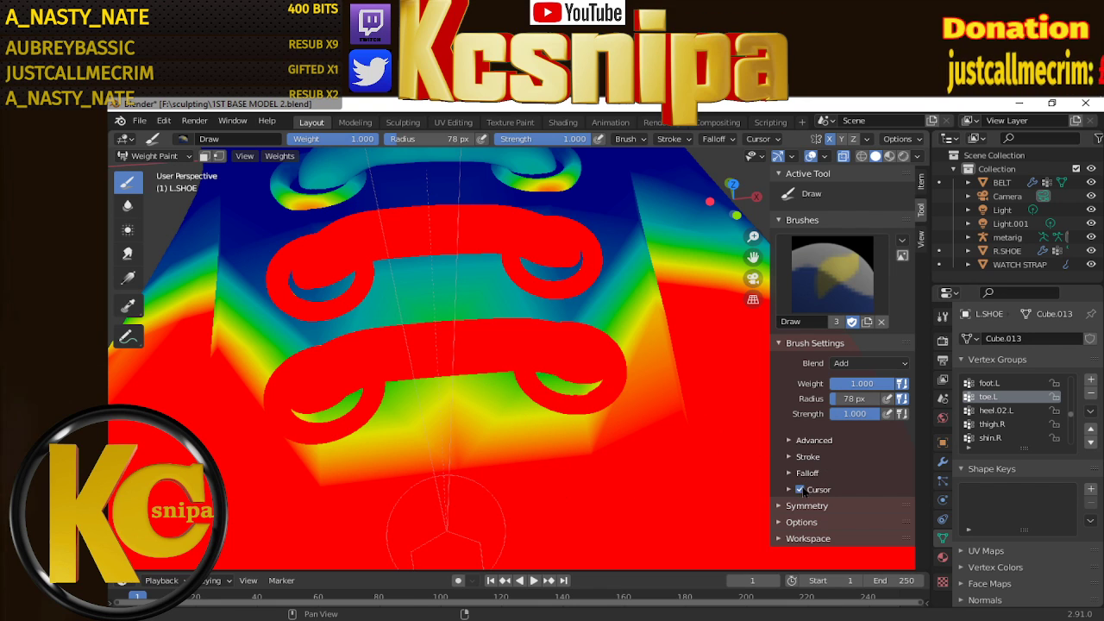
pyautogui.click(800, 490)
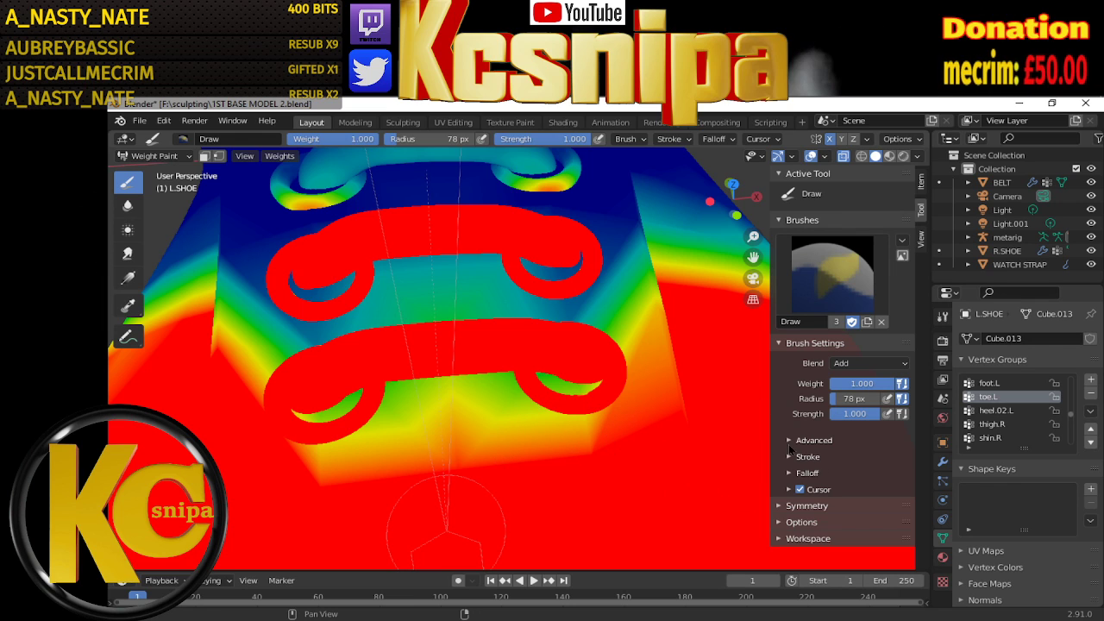
# Turn off Accumulate in the Advanced options and set the stroke Jitter to 0
pyautogui.click(793, 443)
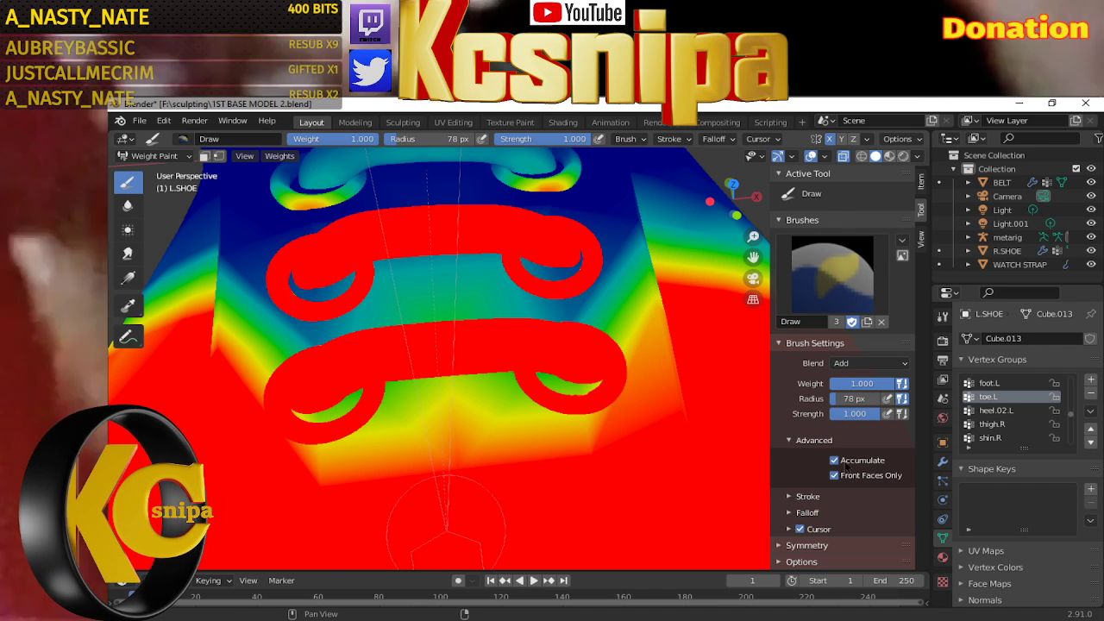
pyautogui.click(834, 460)
pyautogui.click(789, 496)
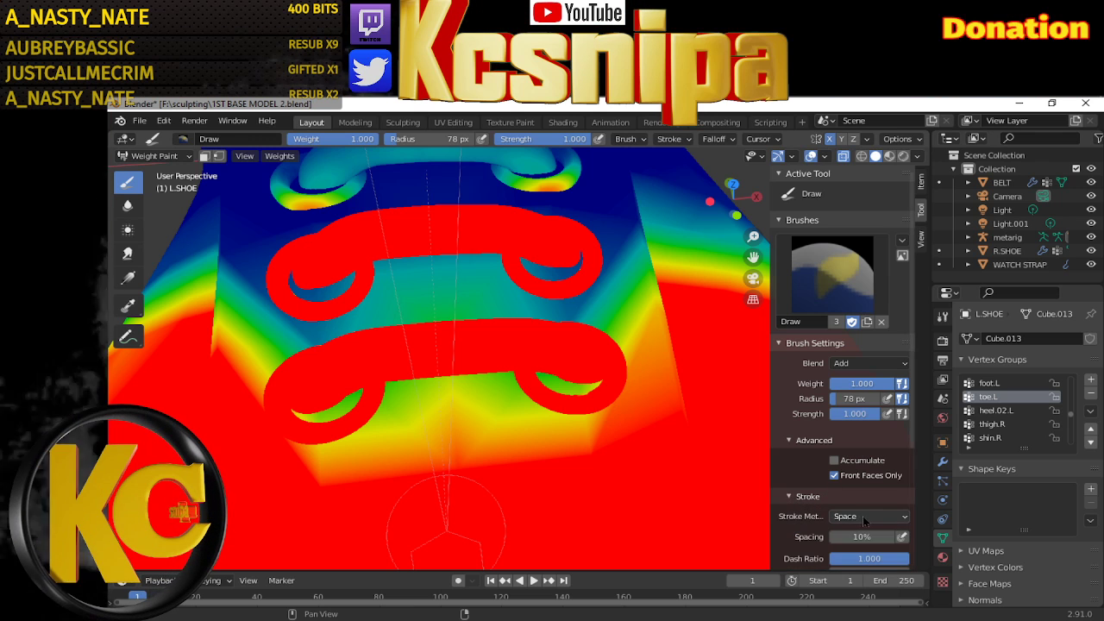
pyautogui.scroll(-2, 811, 500)
pyautogui.scroll(-2, 846, 500)
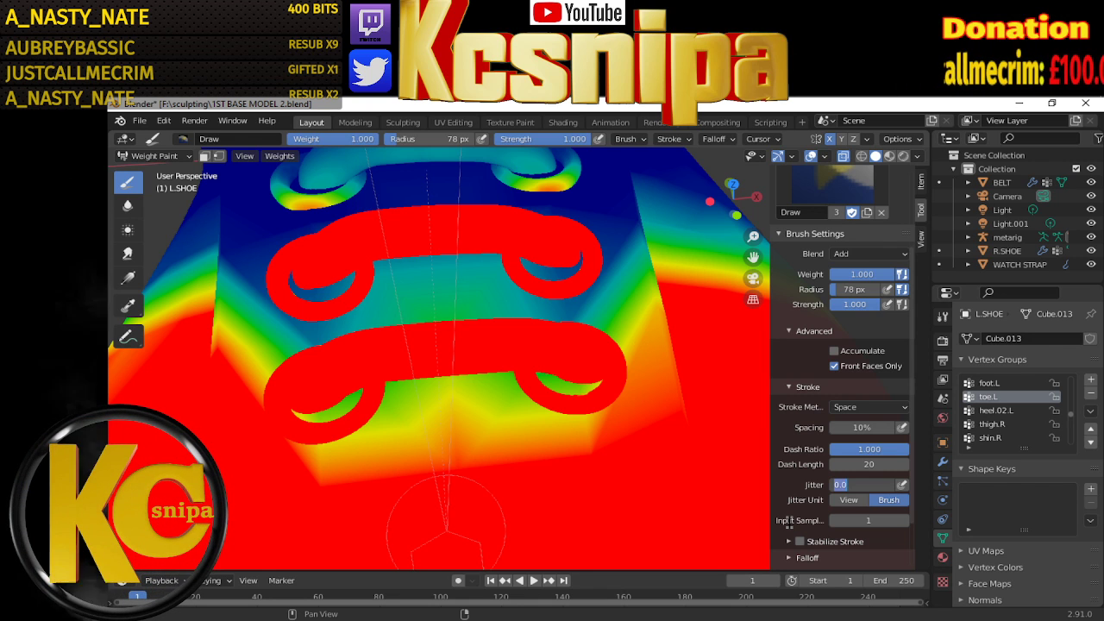
pyautogui.press('Return')
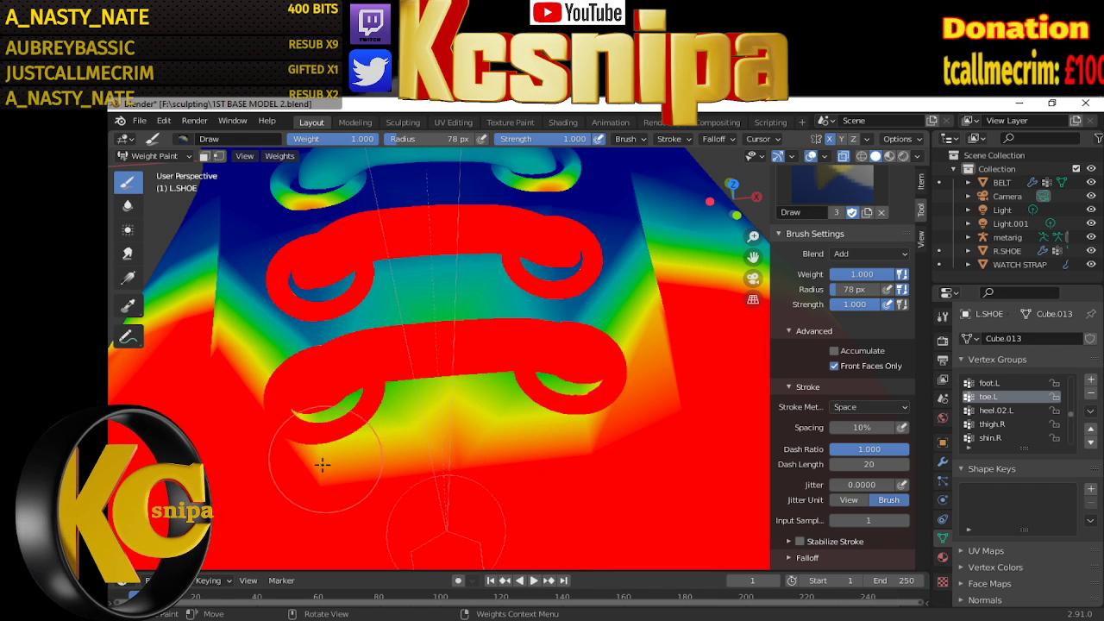
pyautogui.moveTo(377, 423)
pyautogui.mouseDown(button='middle')
pyautogui.moveTo(357, 446)
pyautogui.moveTo(632, 377)
pyautogui.mouseUp(button='middle')
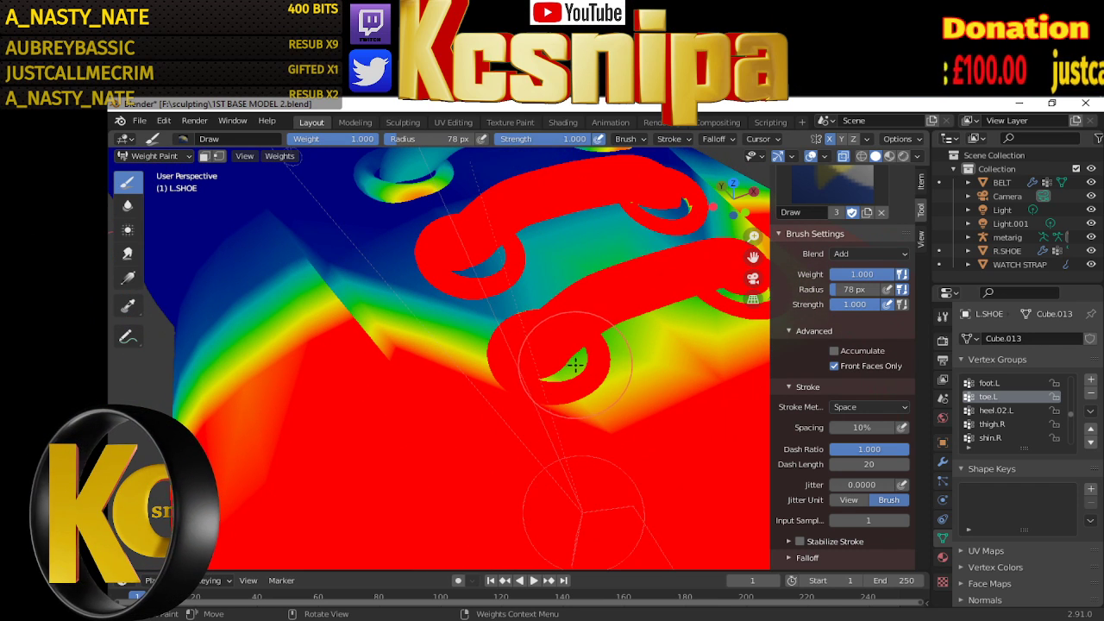
pyautogui.moveTo(585, 363); pyautogui.dragTo(595, 371, button='middle')
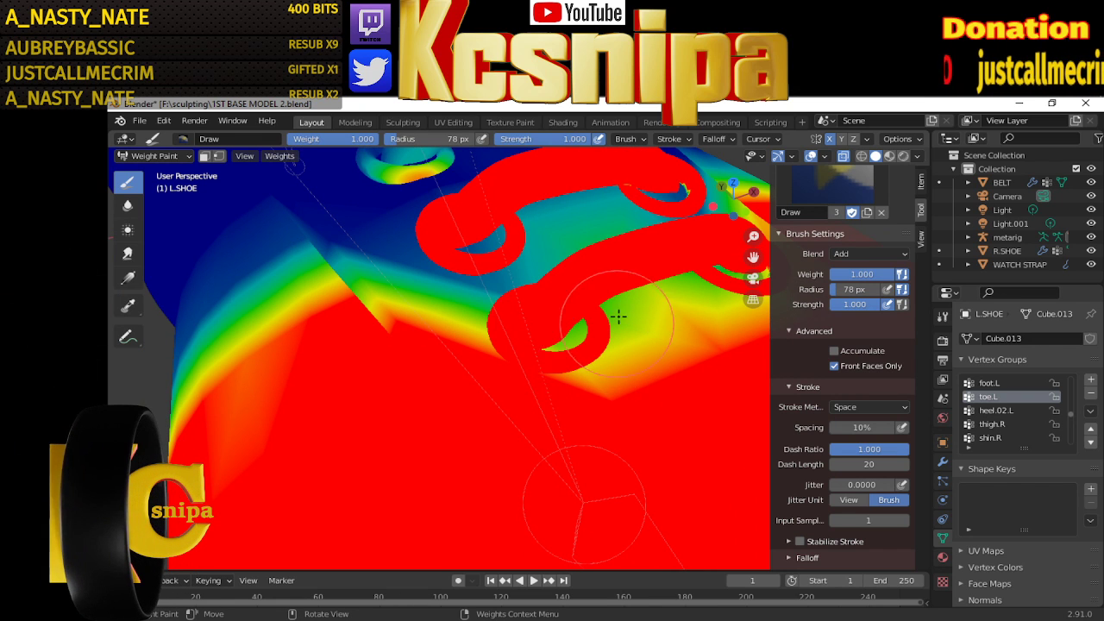
pyautogui.scroll(-5, 616, 313)
pyautogui.moveTo(584, 308); pyautogui.dragTo(535, 332, button='middle')
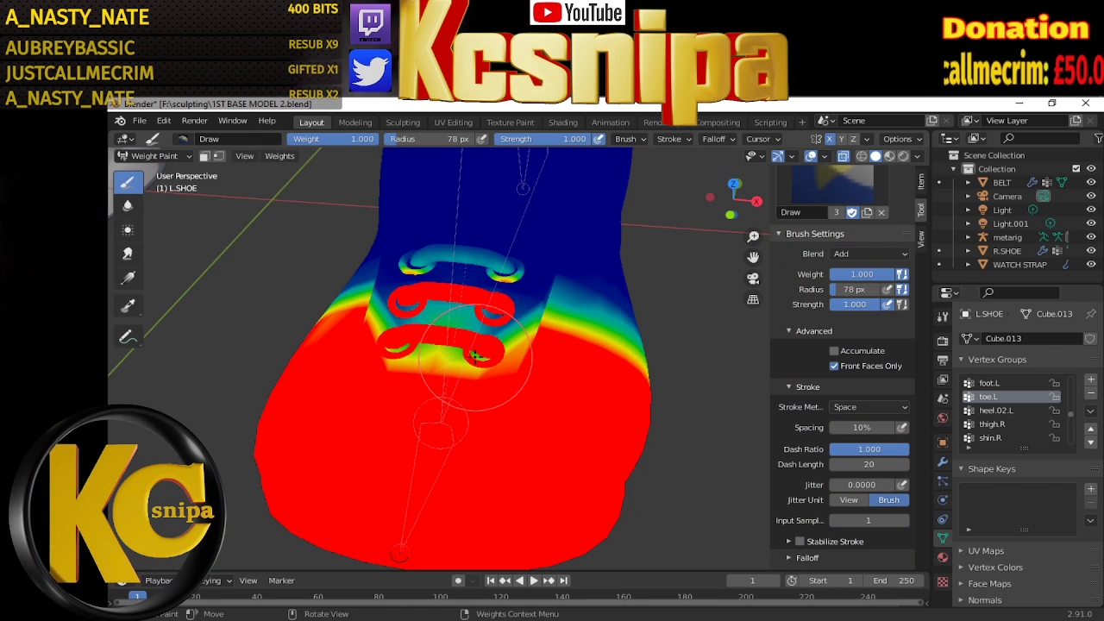
pyautogui.scroll(3, 457, 358)
pyautogui.scroll(2, 443, 343)
pyautogui.scroll(3, 443, 343)
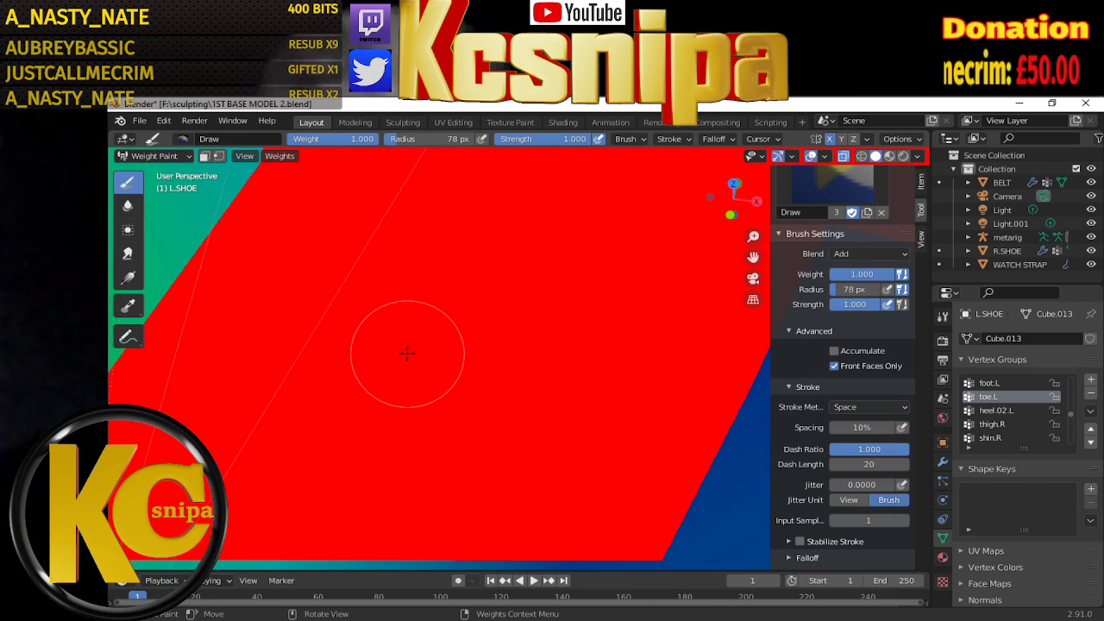
pyautogui.scroll(2, 431, 369)
pyautogui.scroll(-2, 431, 369)
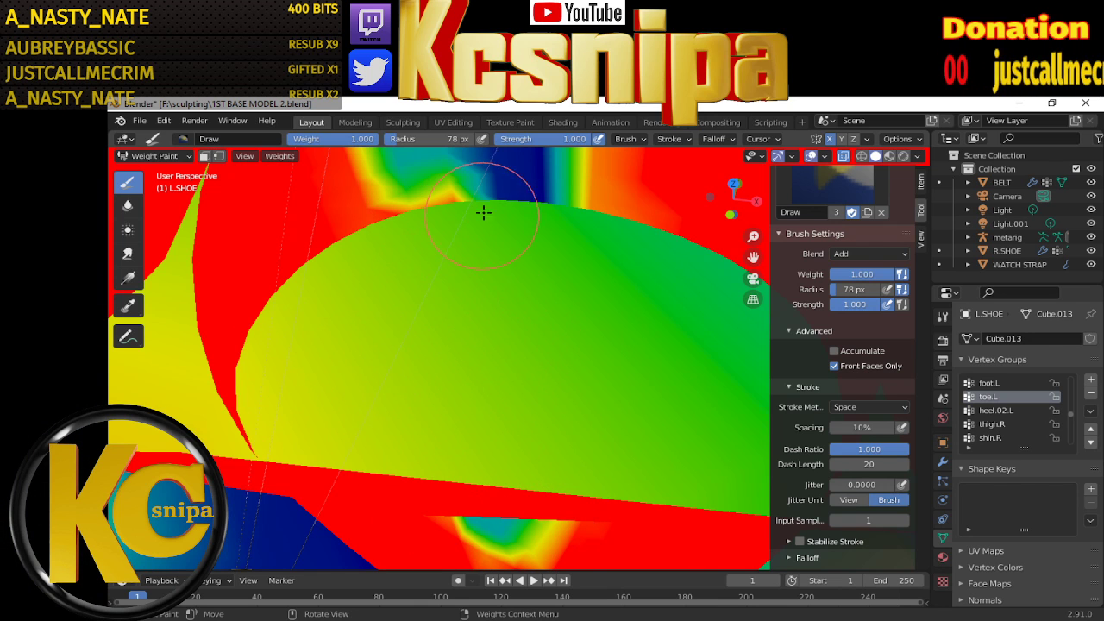
pyautogui.scroll(3, 492, 249)
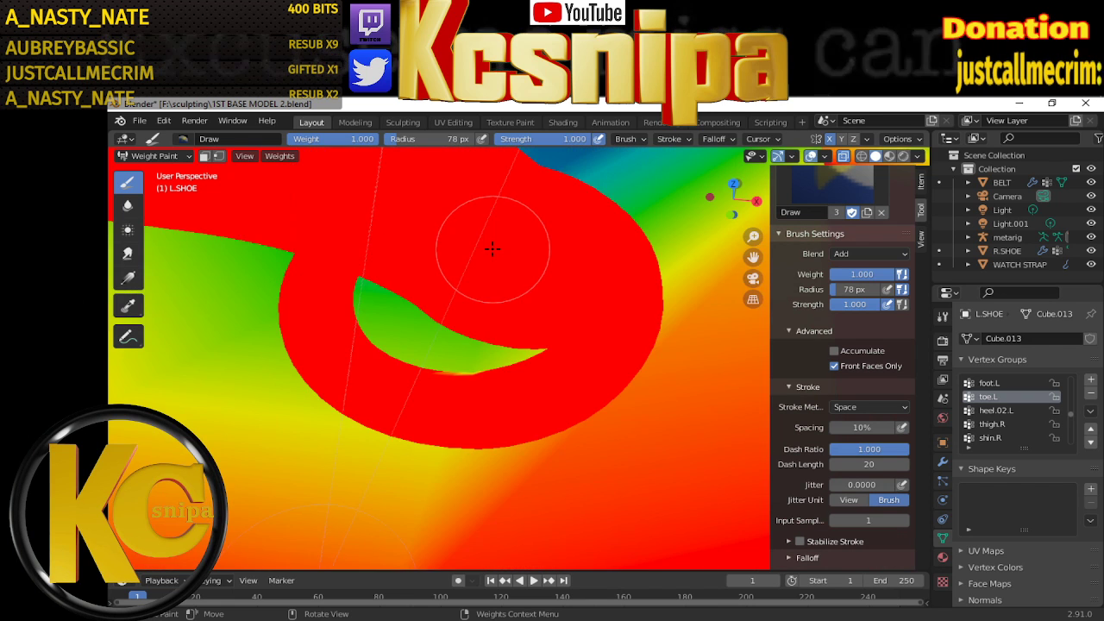
pyautogui.scroll(-3, 491, 249)
pyautogui.moveTo(496, 255); pyautogui.dragTo(505, 269, button='middle')
pyautogui.moveTo(498, 254)
pyautogui.mouseDown(button='middle')
pyautogui.moveTo(456, 234)
pyautogui.moveTo(456, 261)
pyautogui.moveTo(464, 222)
pyautogui.moveTo(465, 267)
pyautogui.moveTo(451, 281)
pyautogui.moveTo(333, 284)
pyautogui.moveTo(555, 210)
pyautogui.moveTo(489, 263)
pyautogui.moveTo(293, 318)
pyautogui.moveTo(456, 228)
pyautogui.mouseUp(button='middle')
pyautogui.scroll(2, 466, 276)
pyautogui.scroll(2, 467, 289)
pyautogui.scroll(2, 466, 301)
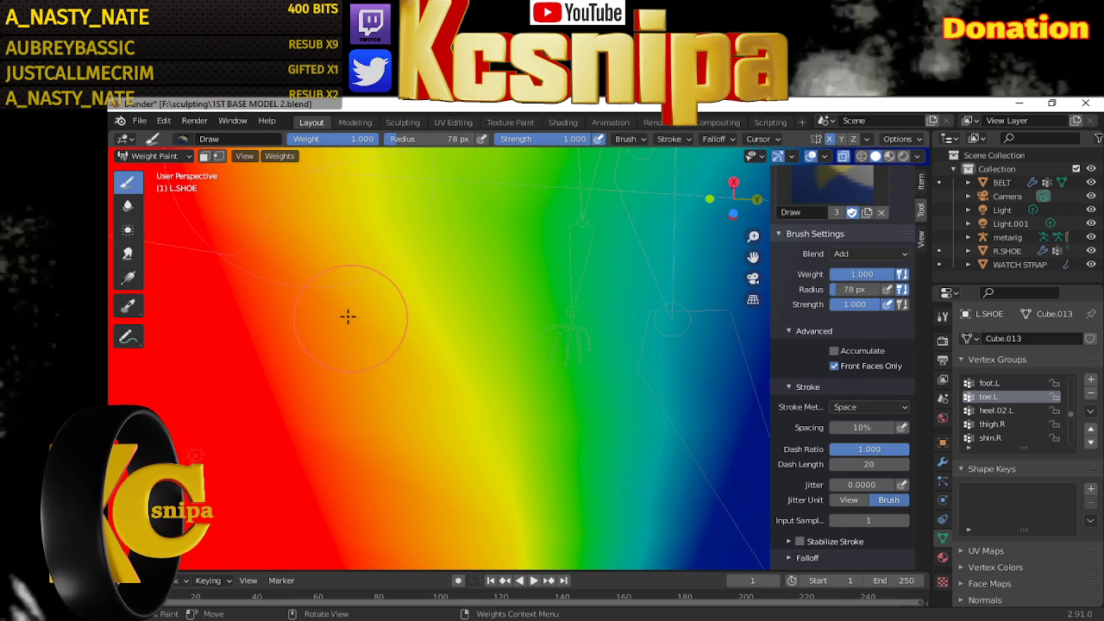
pyautogui.moveTo(324, 392)
pyautogui.mouseDown(button='middle')
pyautogui.moveTo(382, 377)
pyautogui.moveTo(406, 345)
pyautogui.moveTo(382, 264)
pyautogui.moveTo(484, 333)
pyautogui.mouseUp(button='middle')
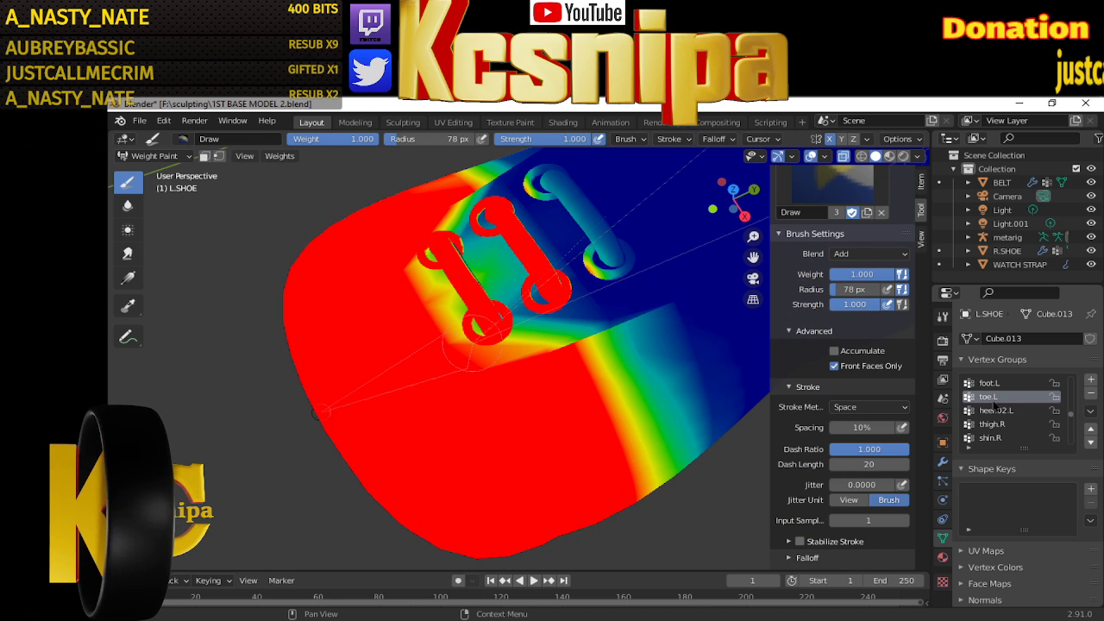
# Make foot.L the active vertex group and frame the shoe in Right view
pyautogui.click(992, 383)
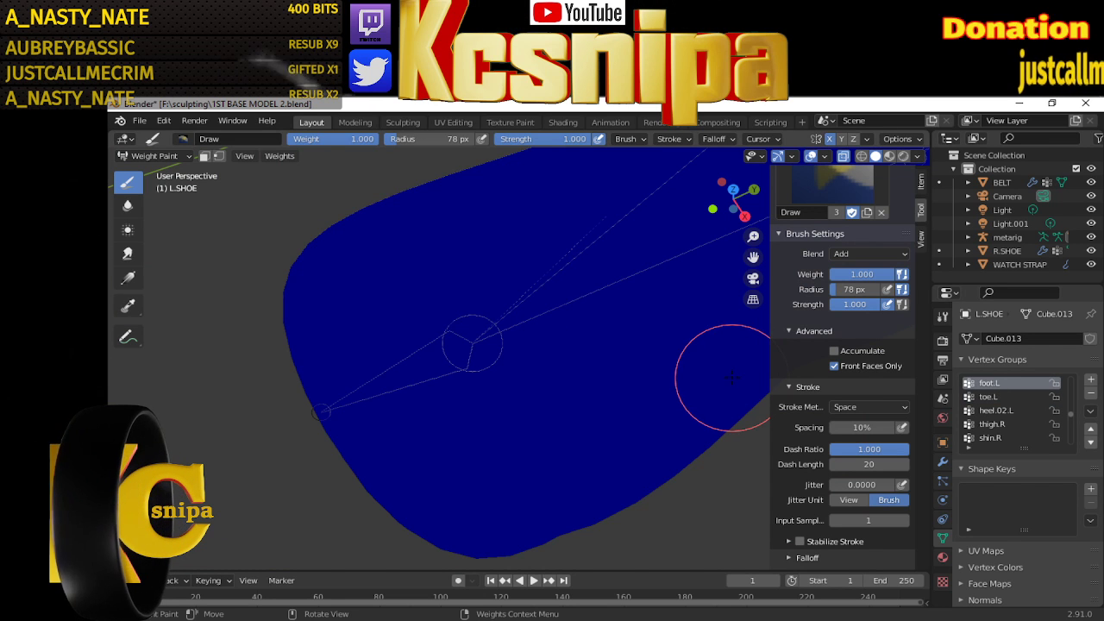
pyautogui.press('KP_3')
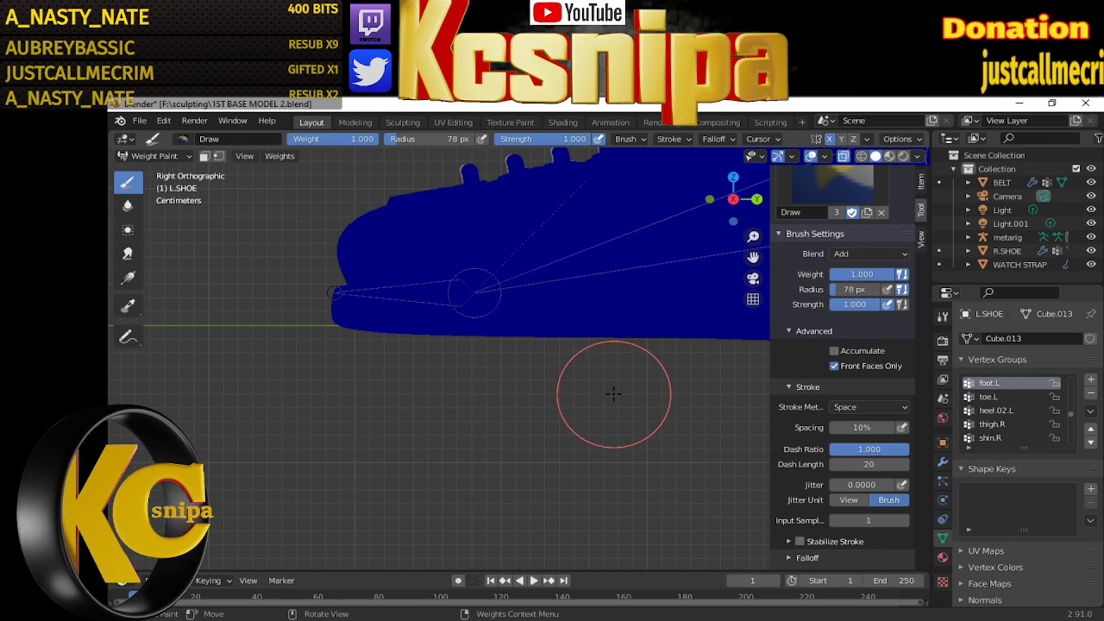
pyautogui.keyDown('shift'); pyautogui.moveTo(595, 401); pyautogui.dragTo(439, 431, button='middle'); pyautogui.keyUp('shift')
pyautogui.scroll(-2, 358, 395)
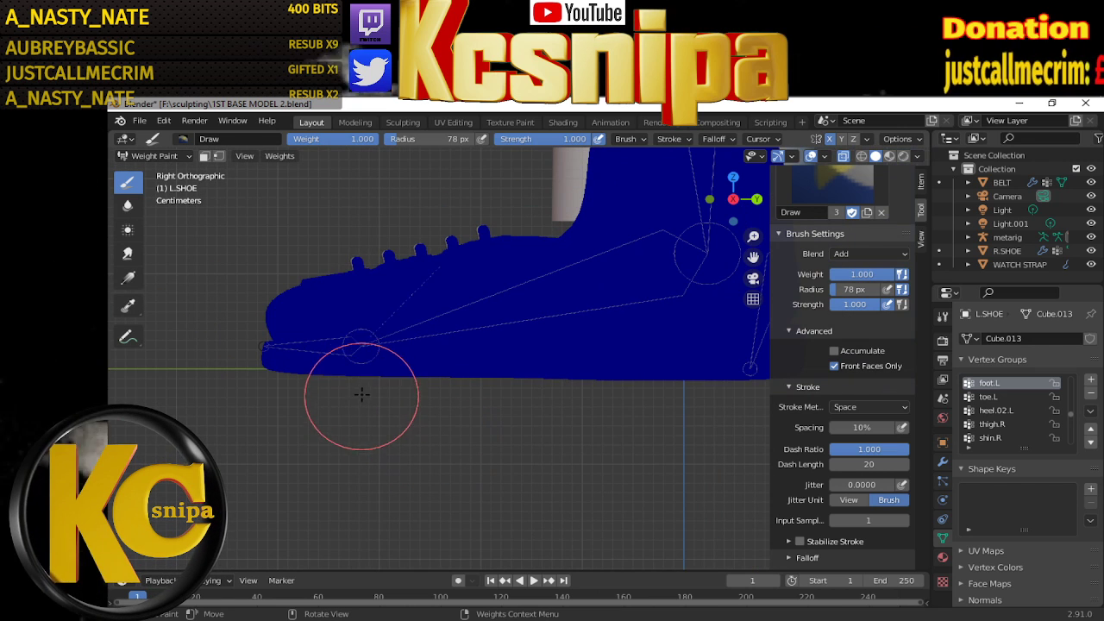
# Paint full foot.L weight over the shoe's side, toe and top lace bump
pyautogui.moveTo(345, 394)
pyautogui.mouseDown()
pyautogui.moveTo(383, 246)
pyautogui.moveTo(379, 333)
pyautogui.moveTo(419, 320)
pyautogui.moveTo(567, 320)
pyautogui.mouseUp()
pyautogui.moveTo(424, 365)
pyautogui.mouseDown()
pyautogui.moveTo(507, 282)
pyautogui.moveTo(541, 288)
pyautogui.moveTo(489, 241)
pyautogui.moveTo(703, 241)
pyautogui.moveTo(686, 294)
pyautogui.moveTo(718, 336)
pyautogui.mouseUp()
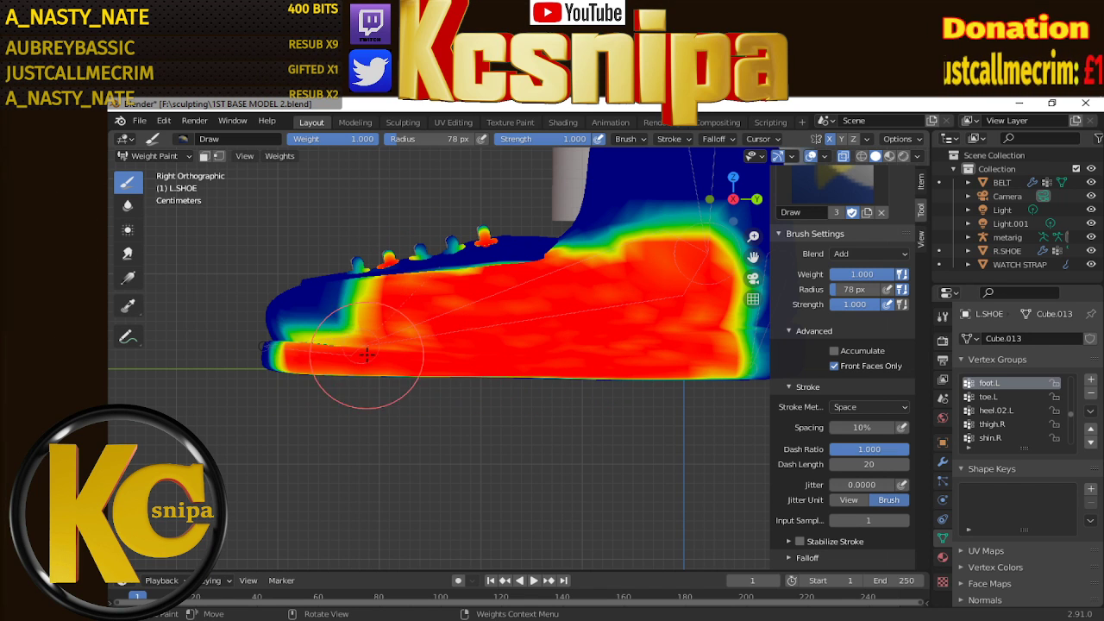
pyautogui.moveTo(383, 352); pyautogui.dragTo(305, 357)
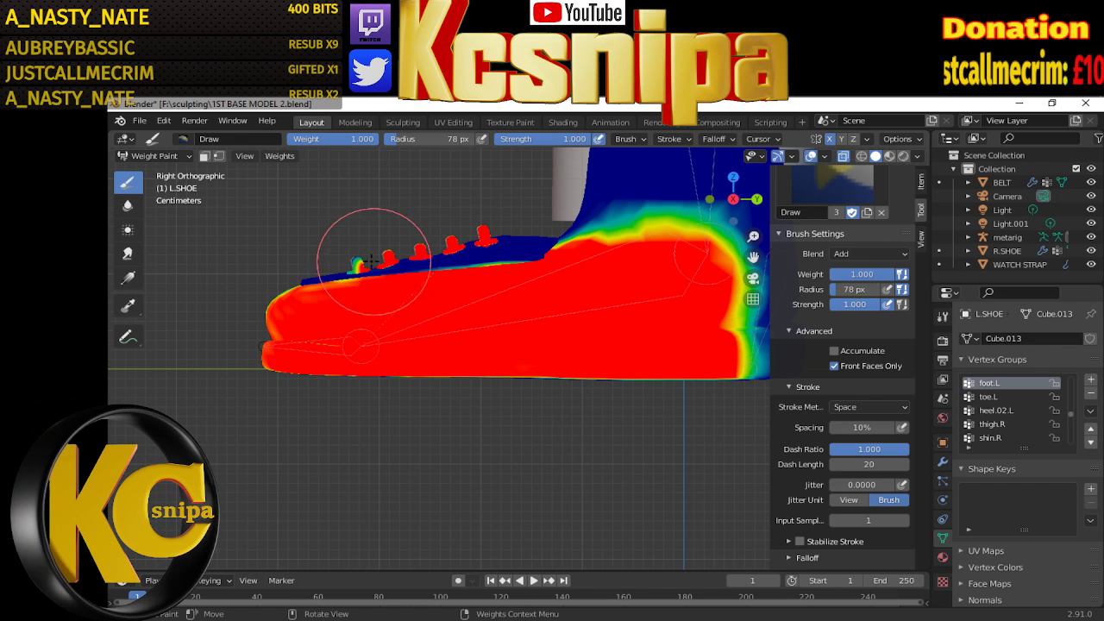
pyautogui.click(371, 261)
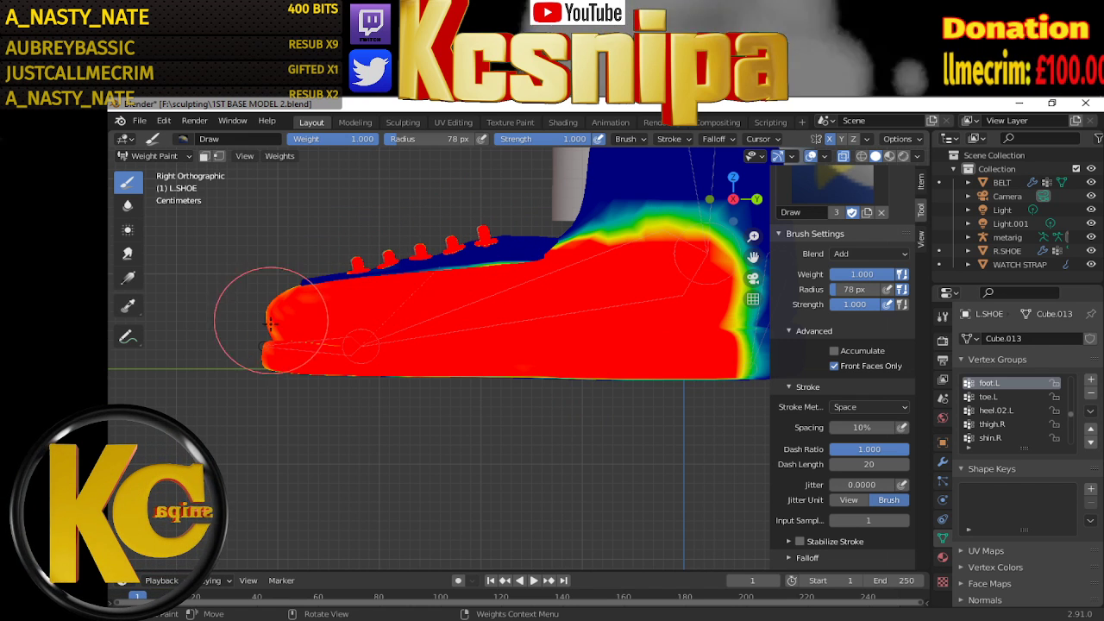
# Paint foot.L weight over the lower toe band and weak patches on the upper toe
pyautogui.moveTo(382, 382); pyautogui.dragTo(407, 343, button='middle')
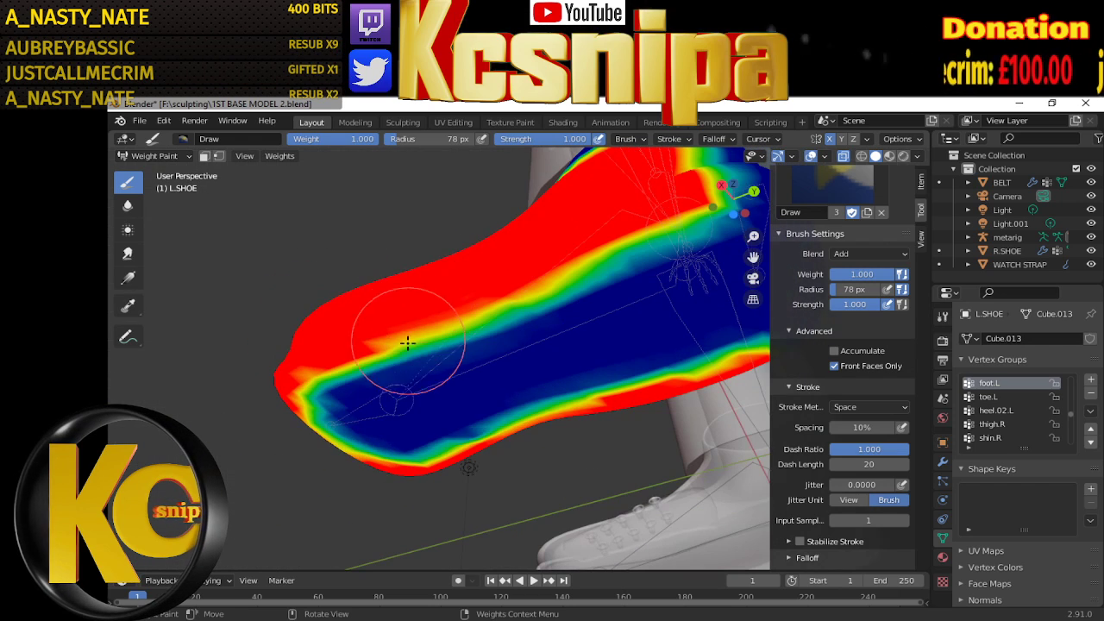
pyautogui.moveTo(407, 342)
pyautogui.mouseDown()
pyautogui.moveTo(339, 423)
pyautogui.moveTo(369, 438)
pyautogui.moveTo(443, 419)
pyautogui.moveTo(420, 452)
pyautogui.moveTo(476, 394)
pyautogui.moveTo(448, 392)
pyautogui.mouseUp()
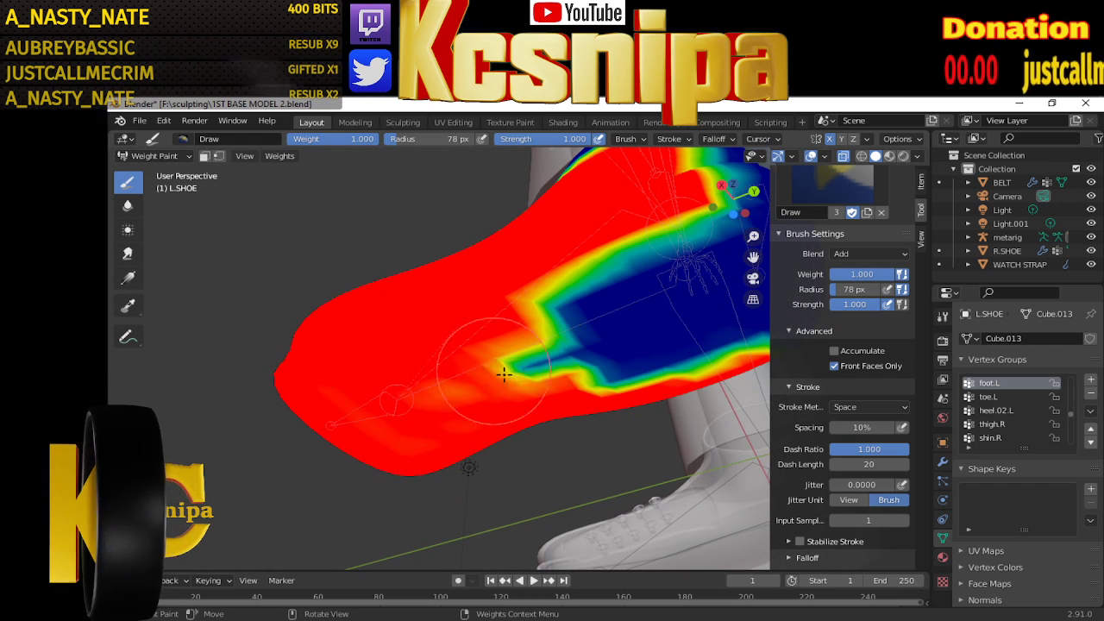
pyautogui.moveTo(504, 373)
pyautogui.mouseDown(button='middle')
pyautogui.moveTo(538, 345)
pyautogui.moveTo(484, 296)
pyautogui.mouseUp(button='middle')
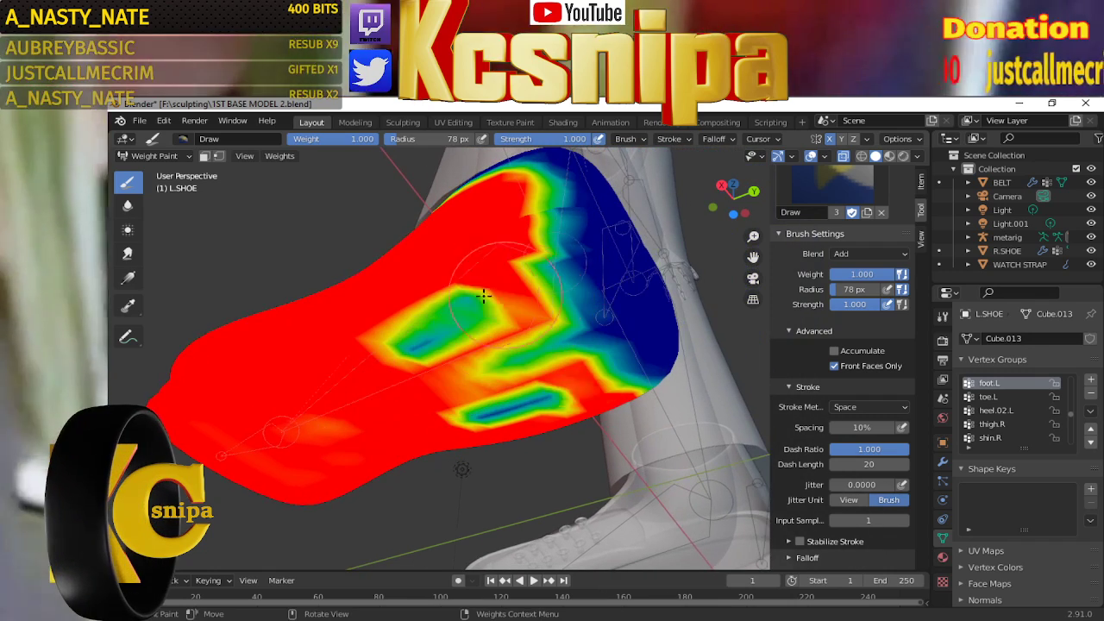
pyautogui.moveTo(484, 296)
pyautogui.mouseDown()
pyautogui.moveTo(394, 357)
pyautogui.moveTo(333, 443)
pyautogui.moveTo(343, 459)
pyautogui.moveTo(531, 375)
pyautogui.moveTo(518, 354)
pyautogui.moveTo(464, 360)
pyautogui.mouseUp()
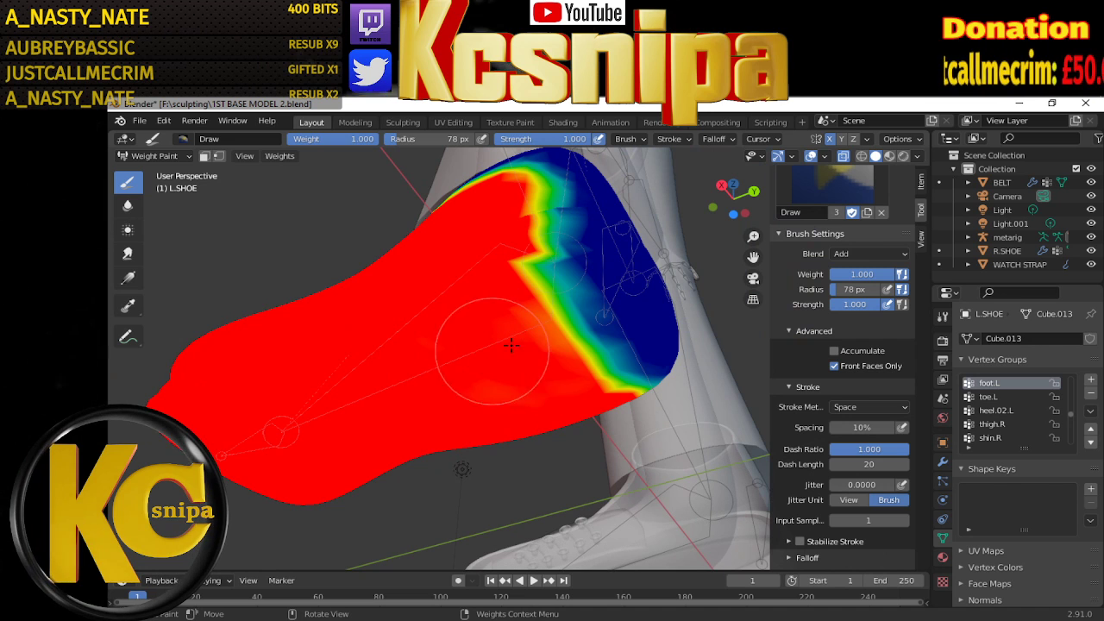
pyautogui.moveTo(595, 335)
pyautogui.mouseDown()
pyautogui.moveTo(567, 345)
pyautogui.moveTo(526, 284)
pyautogui.moveTo(572, 345)
pyautogui.moveTo(607, 337)
pyautogui.mouseUp()
# Orbit around the shoe and paint the remaining blue unweighted region
pyautogui.moveTo(532, 226)
pyautogui.mouseDown(button='middle')
pyautogui.moveTo(562, 316)
pyautogui.moveTo(563, 285)
pyautogui.moveTo(552, 308)
pyautogui.moveTo(470, 375)
pyautogui.mouseUp(button='middle')
pyautogui.scroll(-3, 553, 308)
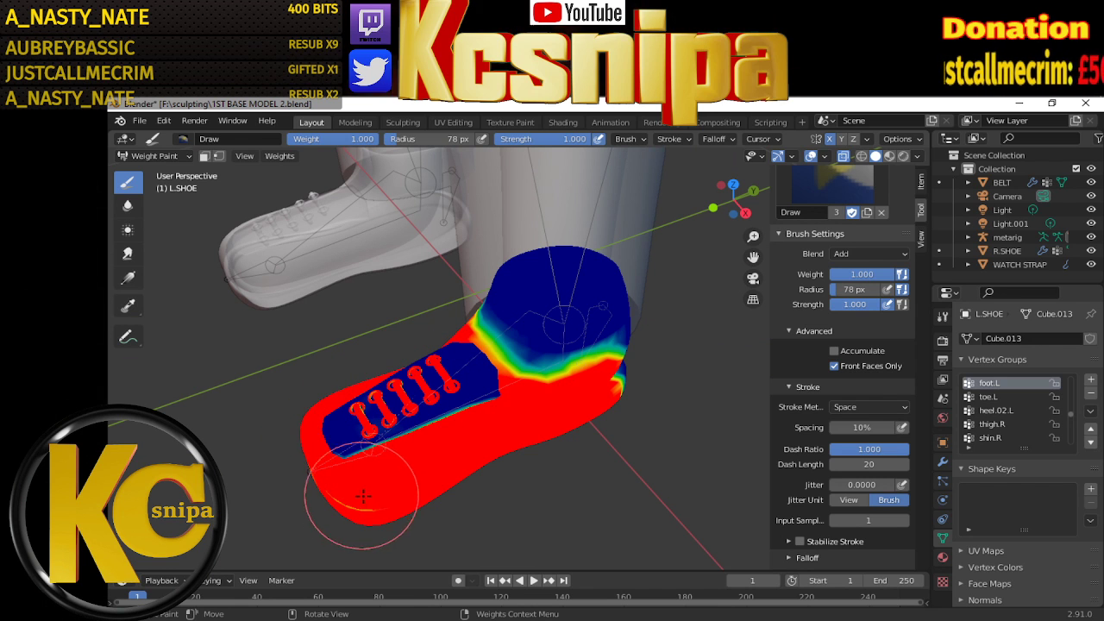
pyautogui.scroll(2, 377, 436)
pyautogui.moveTo(267, 423); pyautogui.dragTo(272, 455, button='middle')
pyautogui.scroll(3, 517, 414)
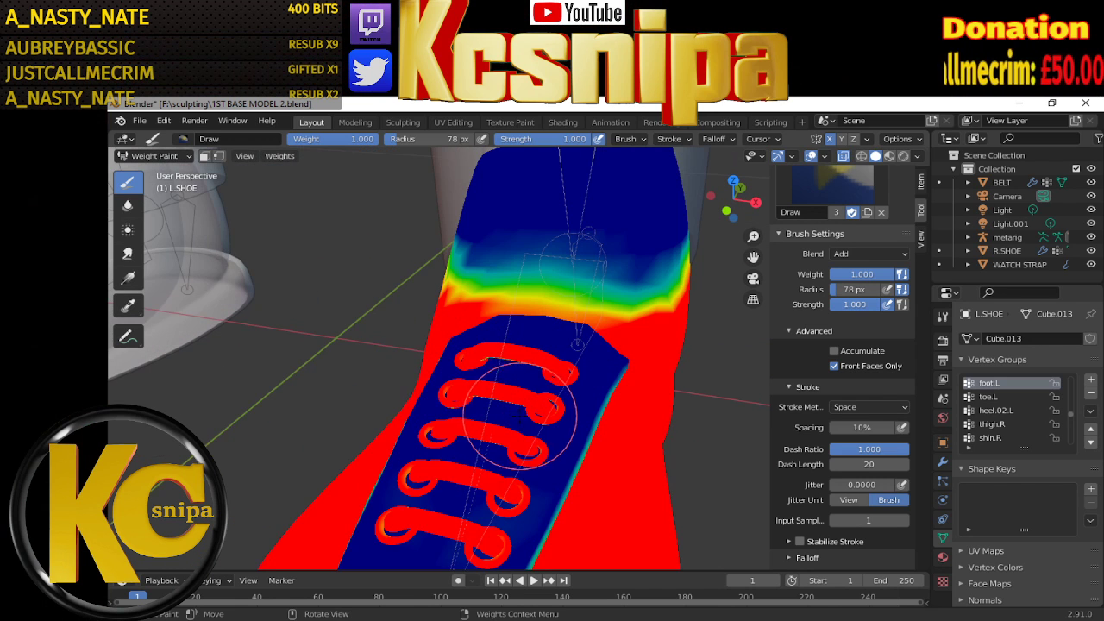
pyautogui.moveTo(623, 373)
pyautogui.mouseDown(button='middle')
pyautogui.moveTo(447, 298)
pyautogui.moveTo(456, 291)
pyautogui.moveTo(509, 390)
pyautogui.mouseUp(button='middle')
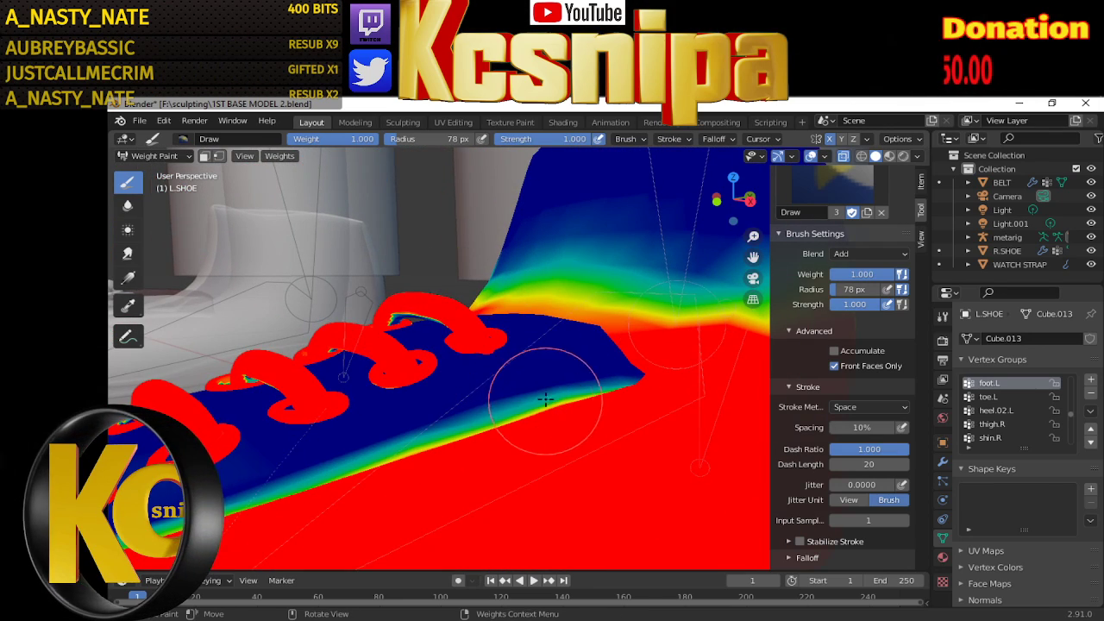
pyautogui.scroll(2, 531, 403)
pyautogui.scroll(2, 559, 382)
pyautogui.scroll(2, 573, 380)
pyautogui.moveTo(574, 379)
pyautogui.mouseDown(button='middle')
pyautogui.moveTo(592, 209)
pyautogui.moveTo(602, 250)
pyautogui.mouseUp(button='middle')
pyautogui.moveTo(602, 250)
pyautogui.mouseDown()
pyautogui.moveTo(596, 320)
pyautogui.moveTo(406, 345)
pyautogui.mouseUp()
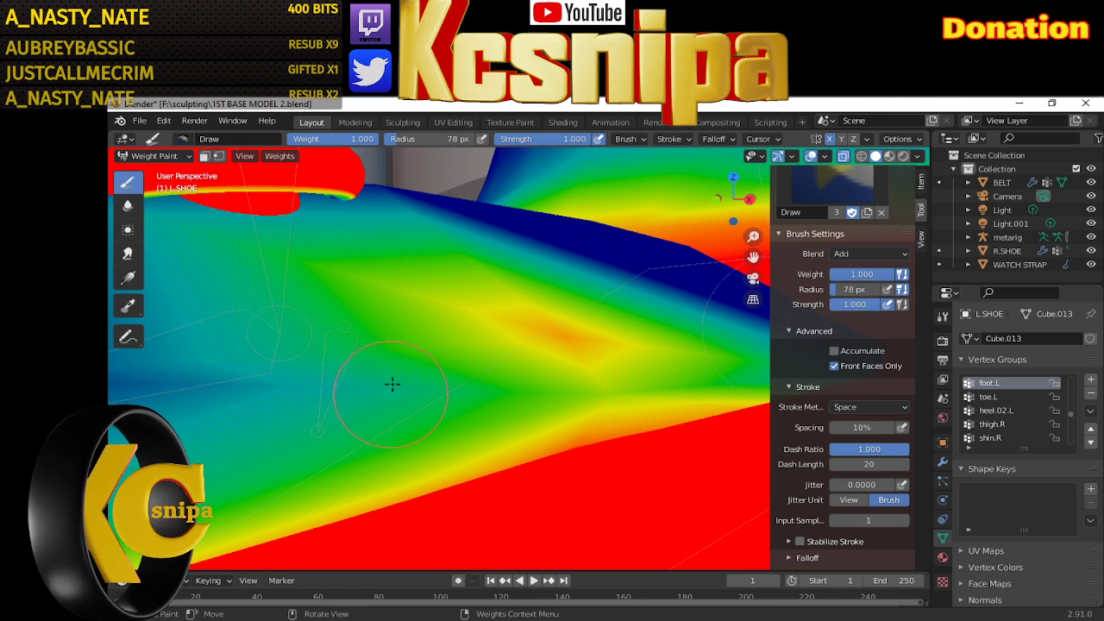
# Pull back to the whole left shoe and paint weight around the laces
pyautogui.moveTo(636, 315)
pyautogui.mouseDown(button='middle')
pyautogui.moveTo(626, 333)
pyautogui.moveTo(607, 319)
pyautogui.moveTo(514, 356)
pyautogui.mouseUp(button='middle')
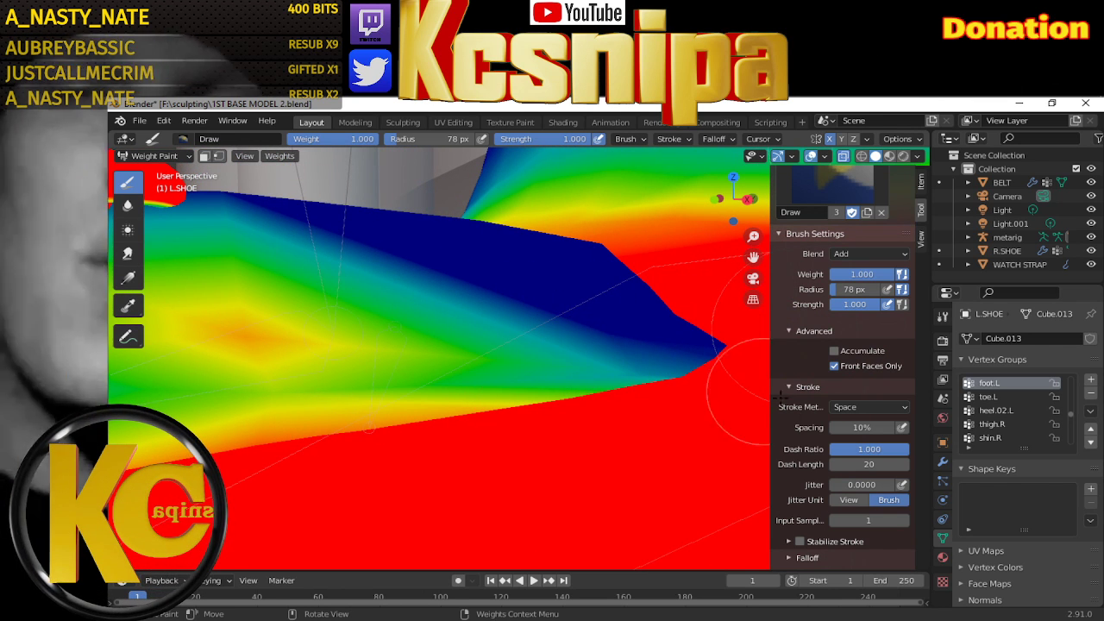
pyautogui.scroll(-3, 860, 427)
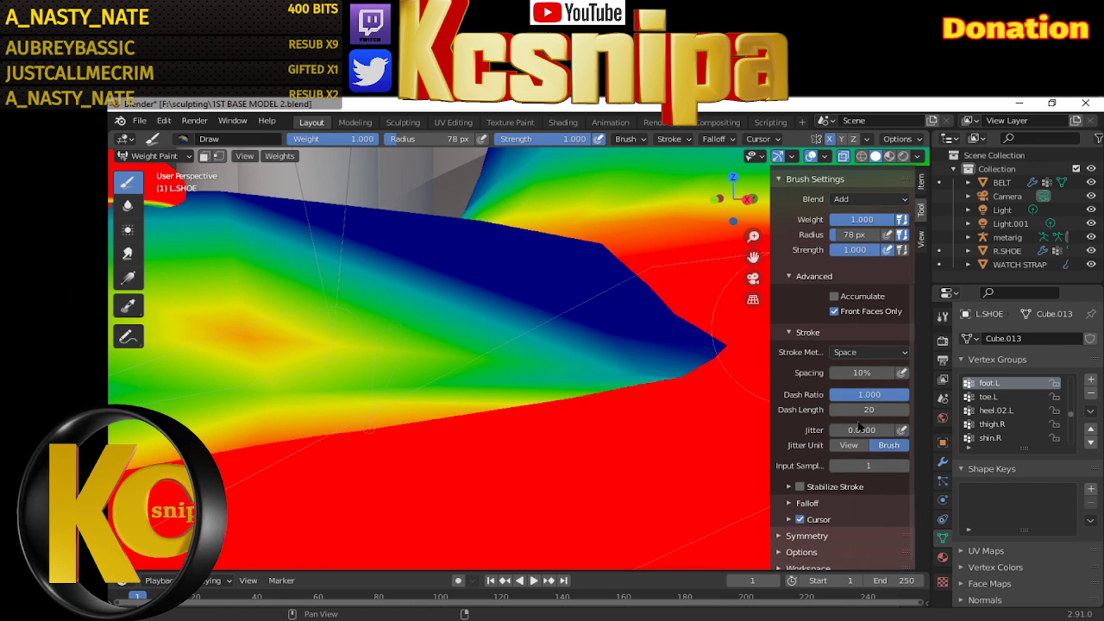
pyautogui.scroll(1, 835, 394)
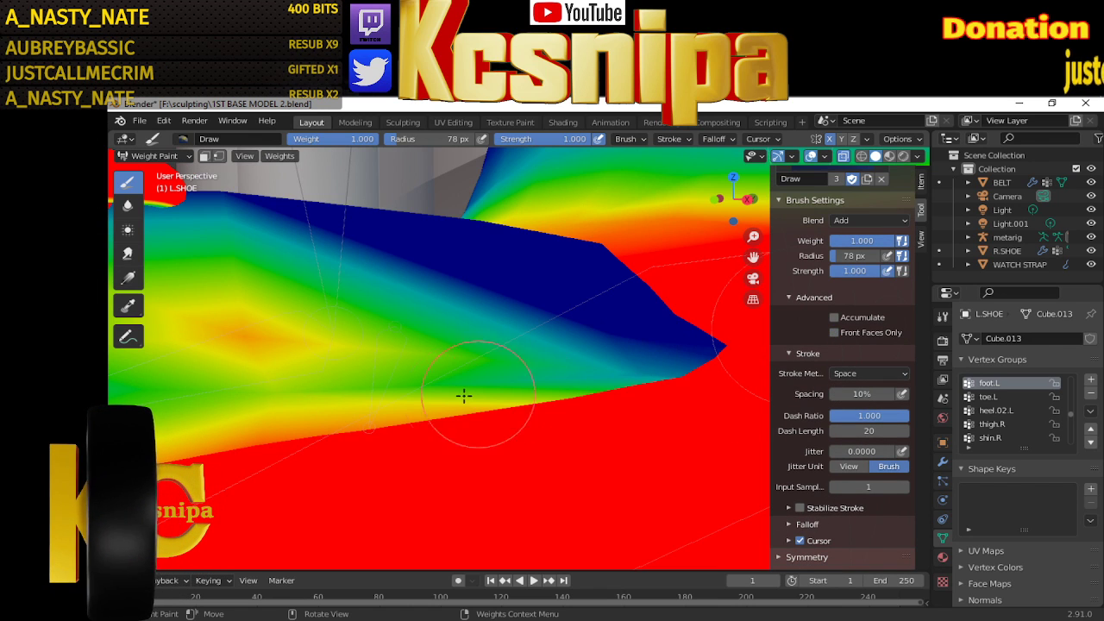
pyautogui.moveTo(548, 343); pyautogui.dragTo(464, 473, button='middle')
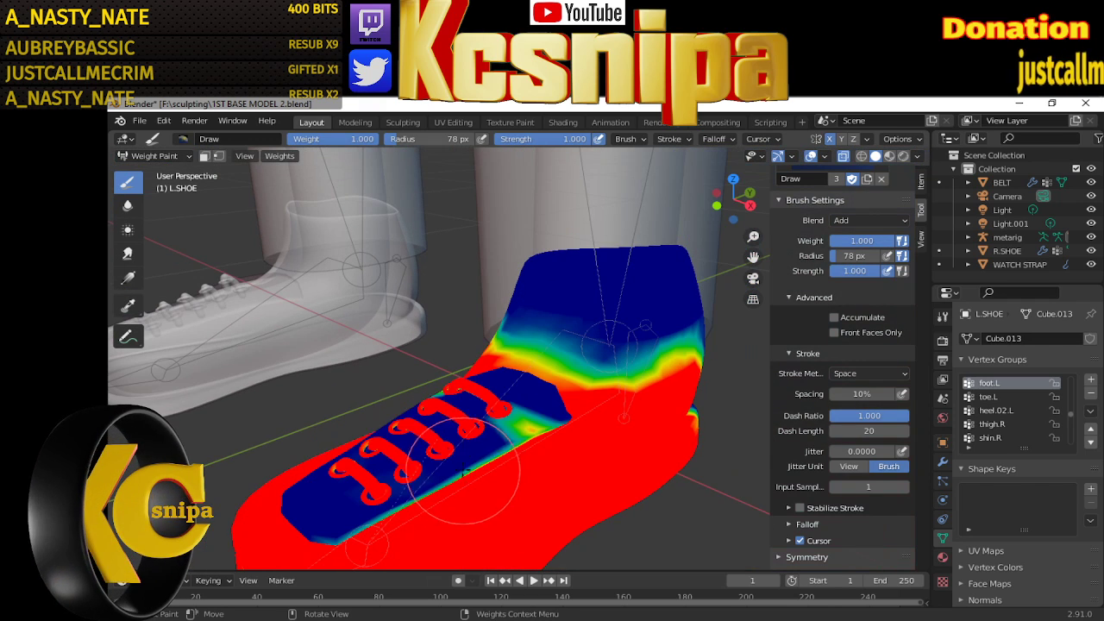
pyautogui.moveTo(464, 472)
pyautogui.mouseDown()
pyautogui.moveTo(402, 489)
pyautogui.moveTo(326, 477)
pyautogui.mouseUp()
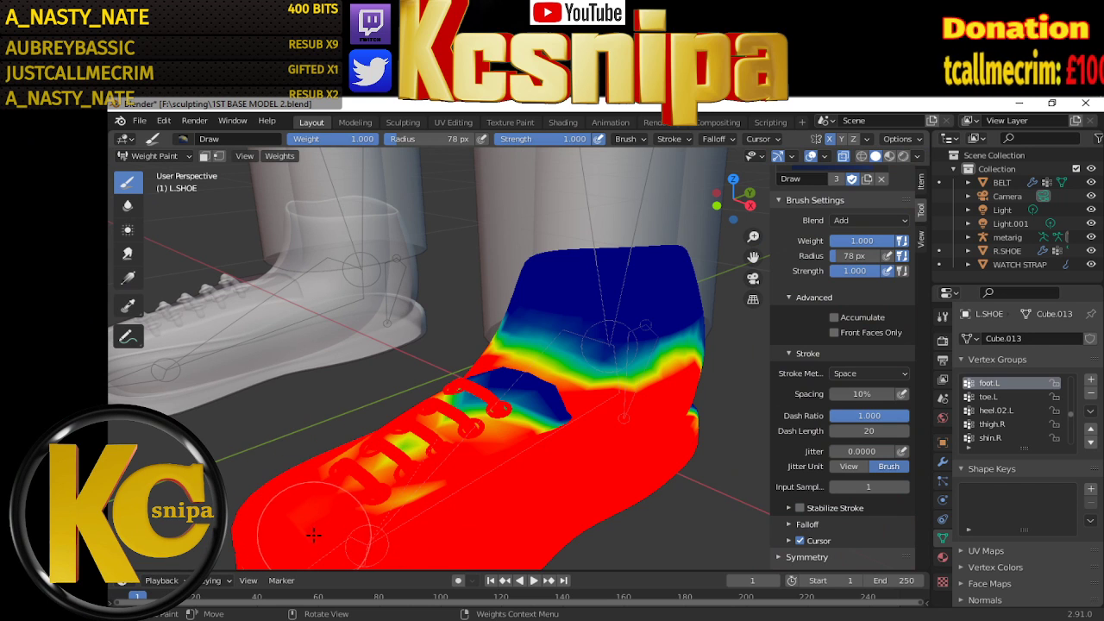
# Paint foot.L weight near the shoe opening and up the back of the heel
pyautogui.moveTo(457, 425)
pyautogui.mouseDown()
pyautogui.moveTo(499, 411)
pyautogui.moveTo(566, 417)
pyautogui.moveTo(470, 395)
pyautogui.mouseUp()
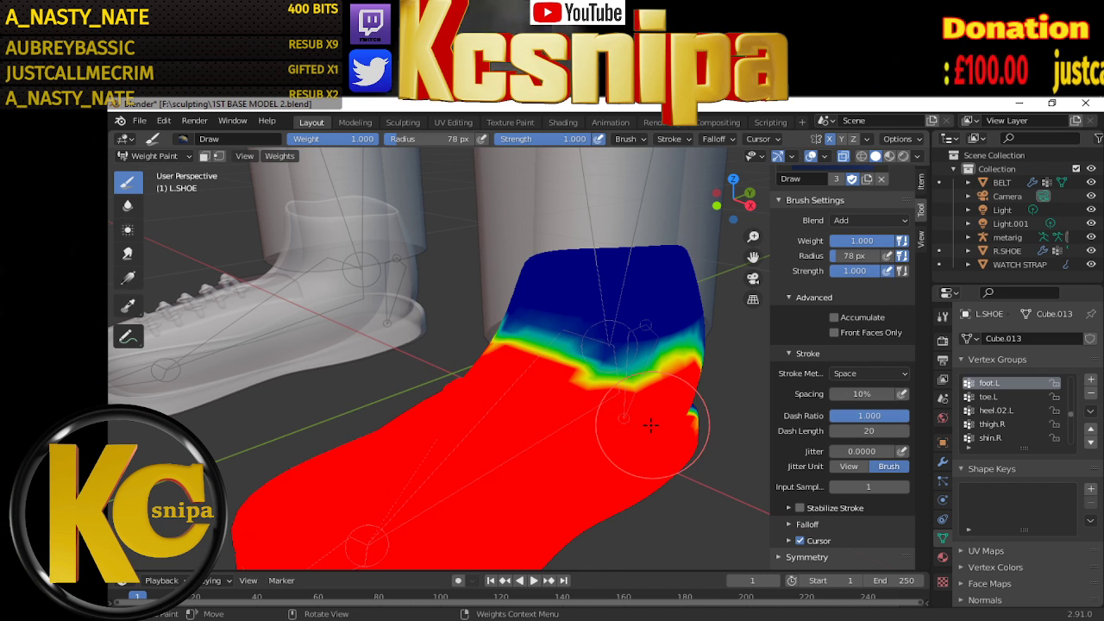
pyautogui.moveTo(650, 425); pyautogui.dragTo(535, 473, button='middle')
pyautogui.moveTo(535, 473); pyautogui.dragTo(573, 457)
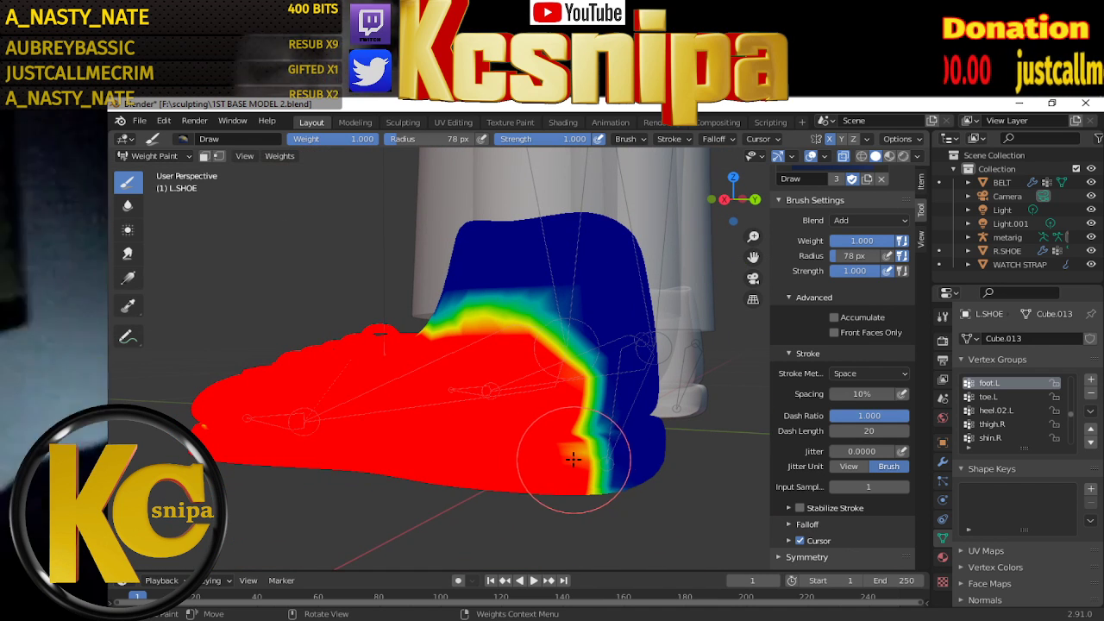
pyautogui.moveTo(574, 457); pyautogui.dragTo(431, 470, button='middle')
pyautogui.moveTo(333, 480); pyautogui.dragTo(453, 476)
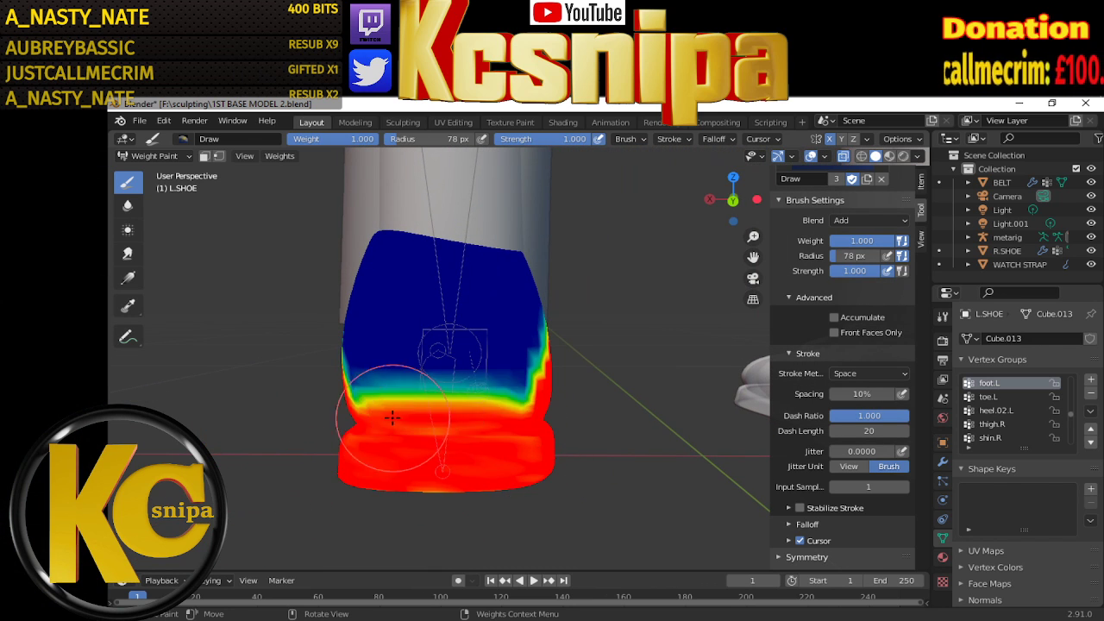
pyautogui.moveTo(393, 418); pyautogui.dragTo(519, 393)
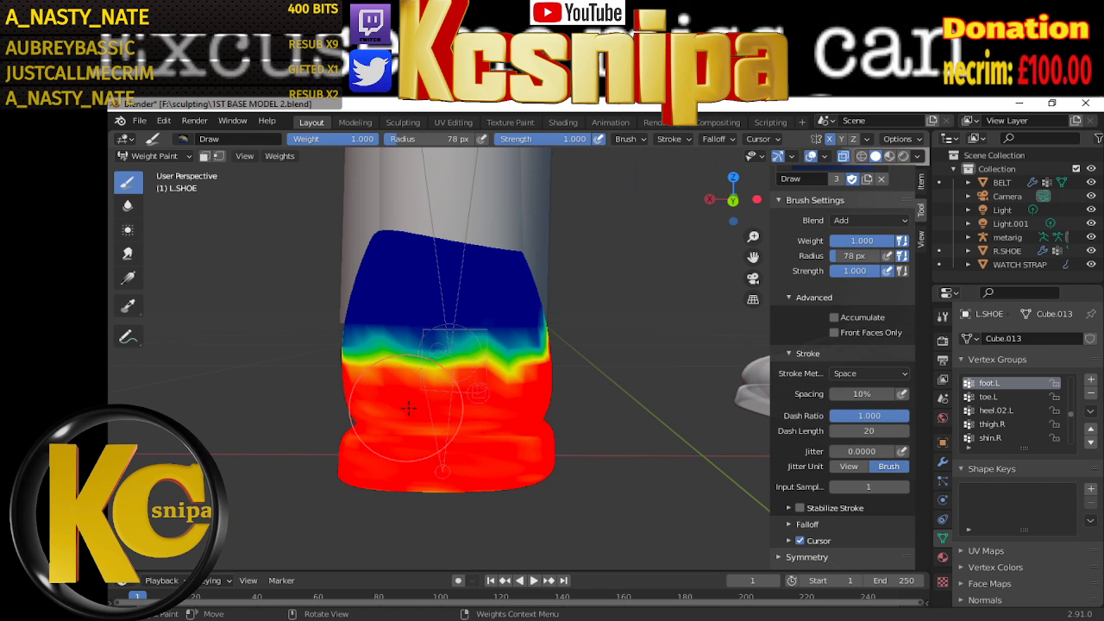
# Orbit to front and side views to check the shoe and leg weights
pyautogui.moveTo(443, 493)
pyautogui.mouseDown(button='middle')
pyautogui.moveTo(478, 423)
pyautogui.moveTo(653, 512)
pyautogui.moveTo(592, 468)
pyautogui.moveTo(668, 452)
pyautogui.moveTo(582, 412)
pyautogui.moveTo(598, 424)
pyautogui.moveTo(492, 419)
pyautogui.moveTo(456, 400)
pyautogui.mouseUp(button='middle')
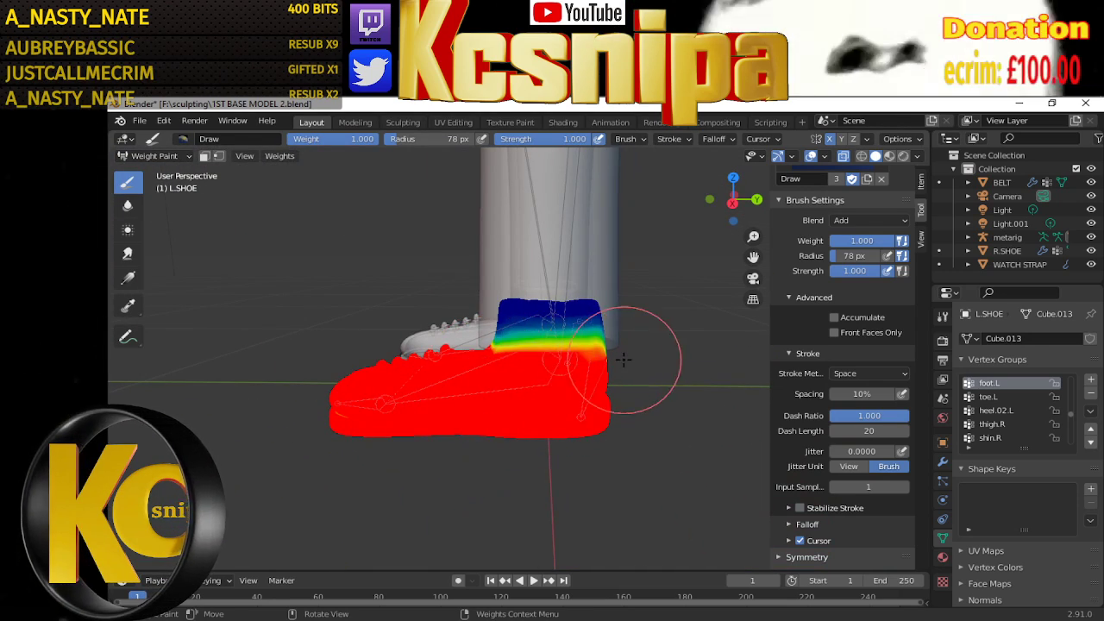
pyautogui.moveTo(635, 374)
pyautogui.mouseDown(button='middle')
pyautogui.moveTo(426, 387)
pyautogui.moveTo(370, 357)
pyautogui.moveTo(505, 307)
pyautogui.moveTo(519, 327)
pyautogui.mouseUp(button='middle')
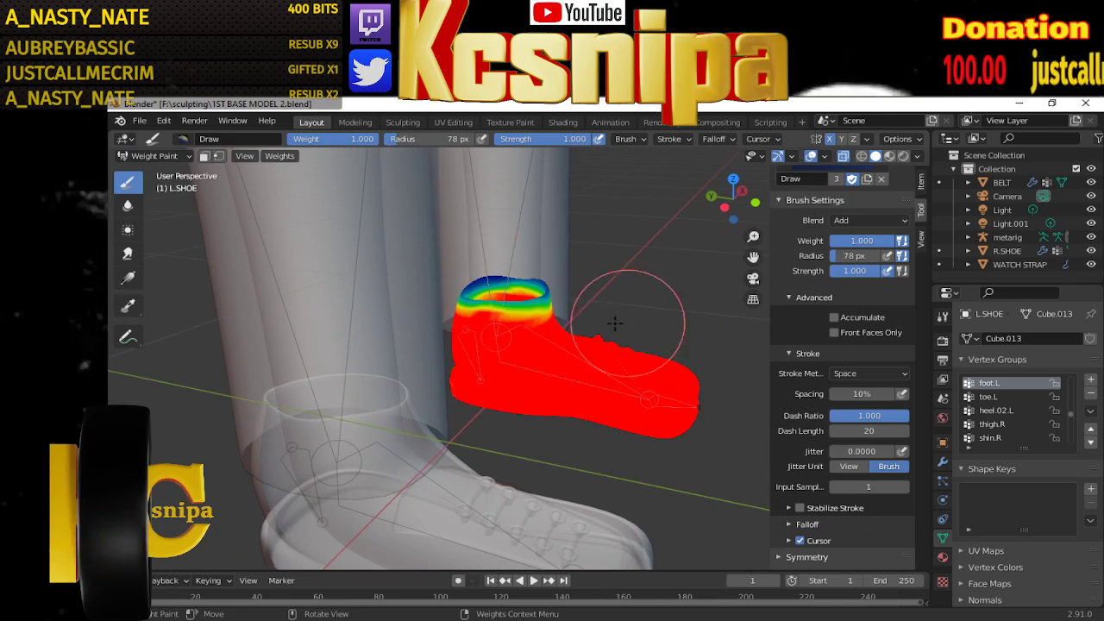
pyautogui.moveTo(628, 320); pyautogui.dragTo(456, 320, button='middle')
pyautogui.moveTo(648, 380); pyautogui.dragTo(561, 378, button='middle')
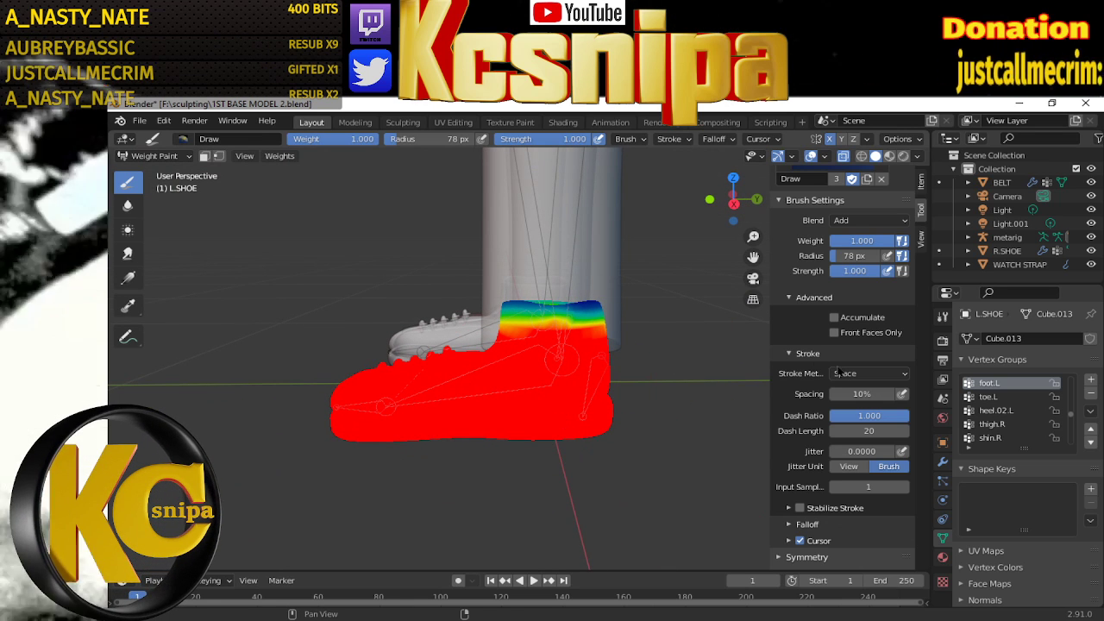
# Try Lighten and Soft Light, then set the brush Blend to Subtract
pyautogui.click(867, 221)
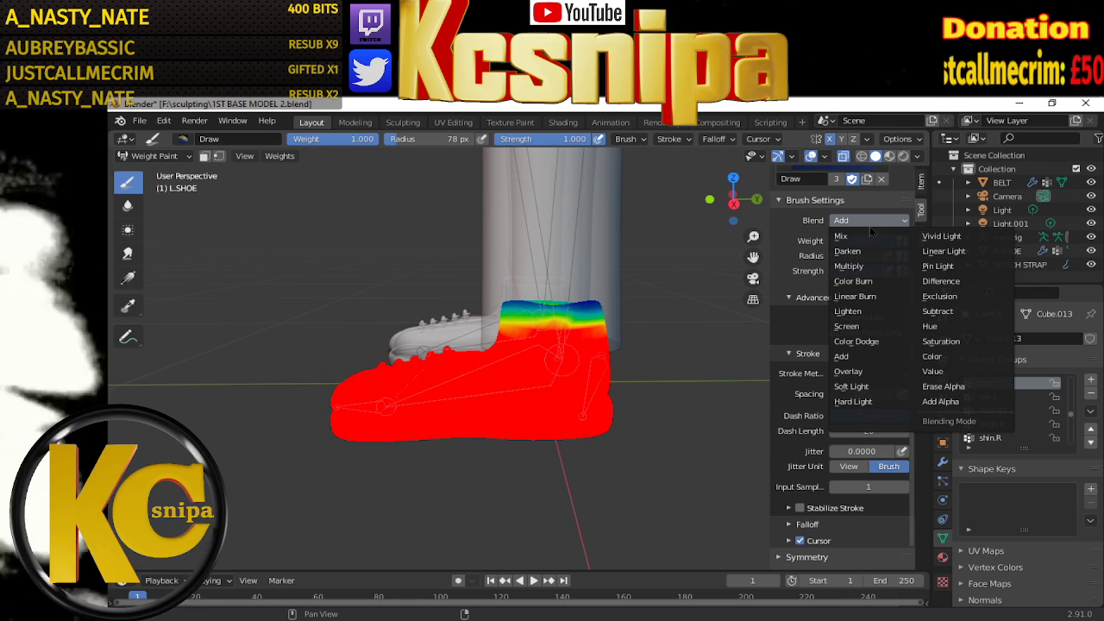
pyautogui.click(848, 311)
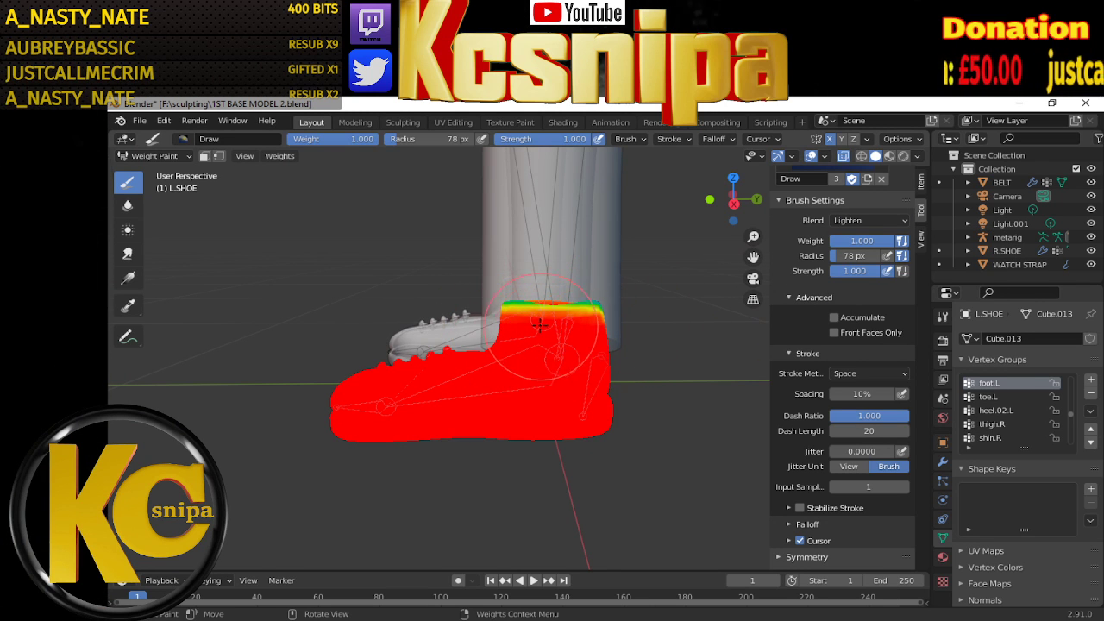
pyautogui.click(863, 221)
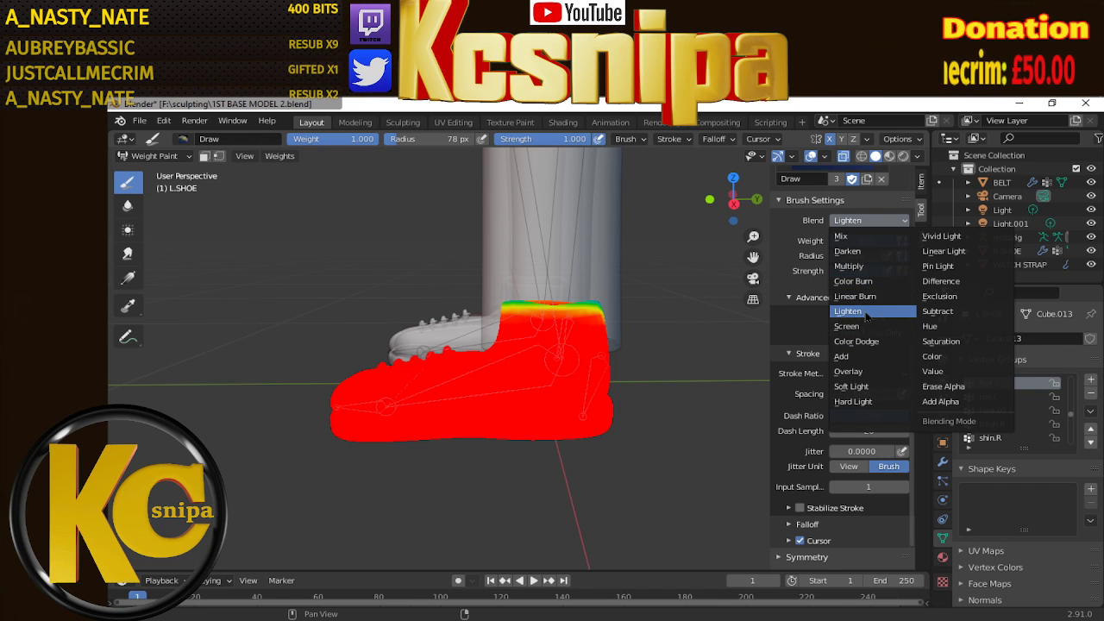
pyautogui.click(866, 312)
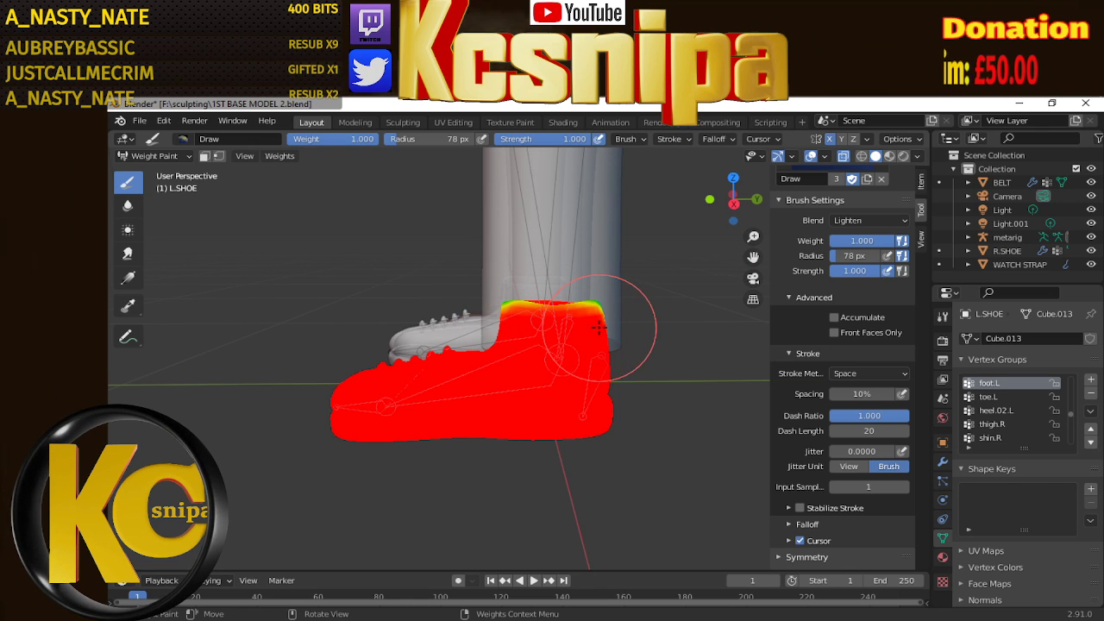
pyautogui.click(866, 223)
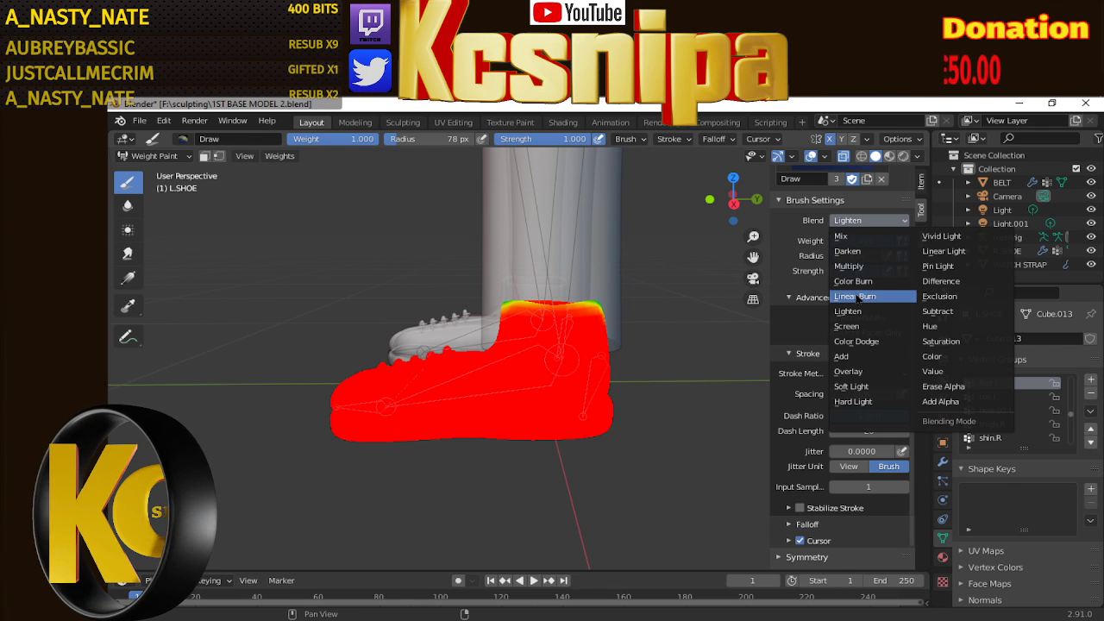
pyautogui.click(873, 390)
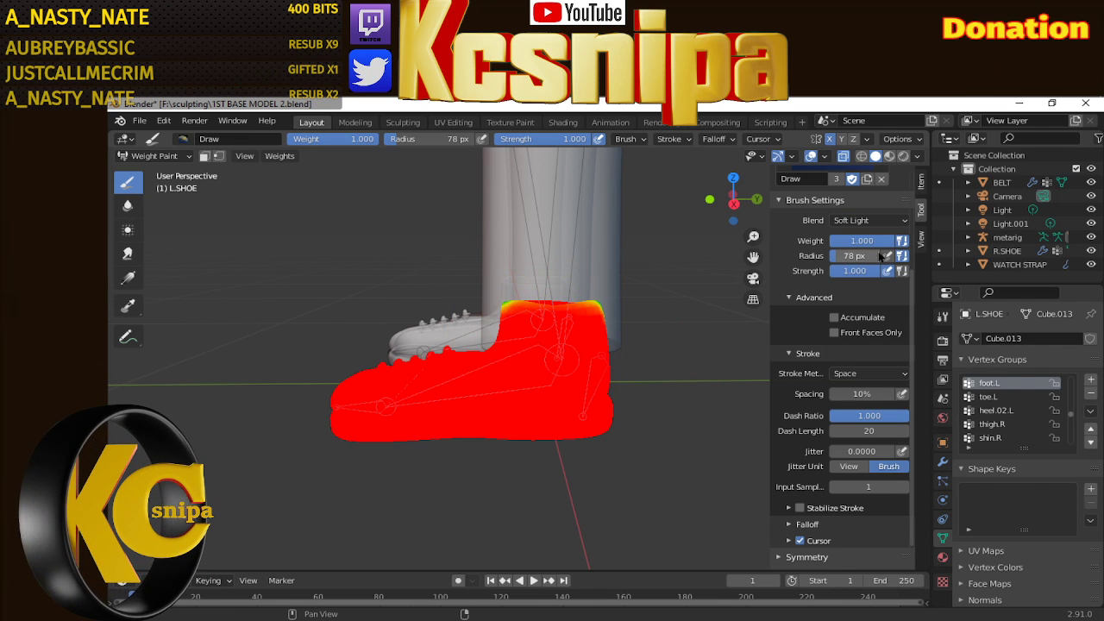
pyautogui.click(870, 220)
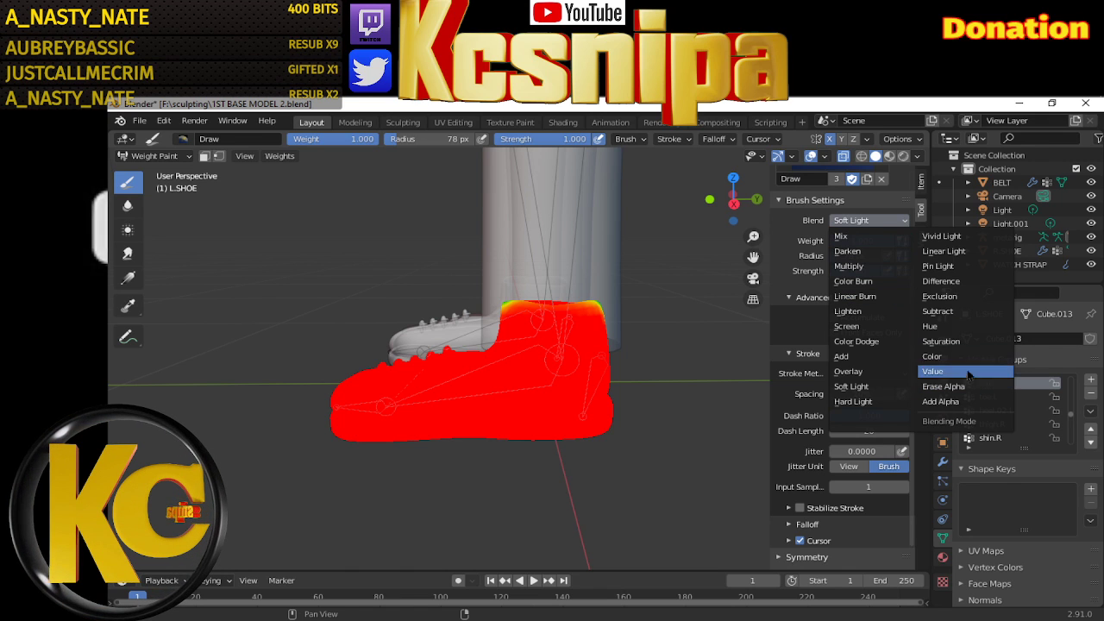
pyautogui.click(938, 311)
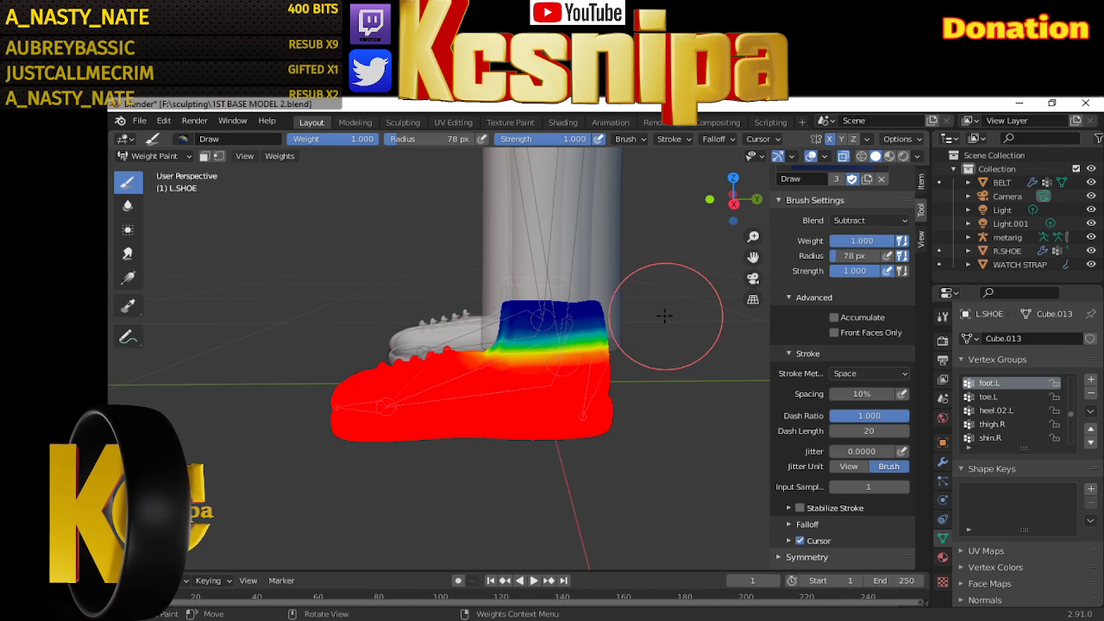
pyautogui.moveTo(664, 316)
pyautogui.mouseDown(button='middle')
pyautogui.moveTo(456, 330)
pyautogui.moveTo(646, 305)
pyautogui.moveTo(510, 311)
pyautogui.moveTo(492, 270)
pyautogui.moveTo(492, 284)
pyautogui.mouseUp(button='middle')
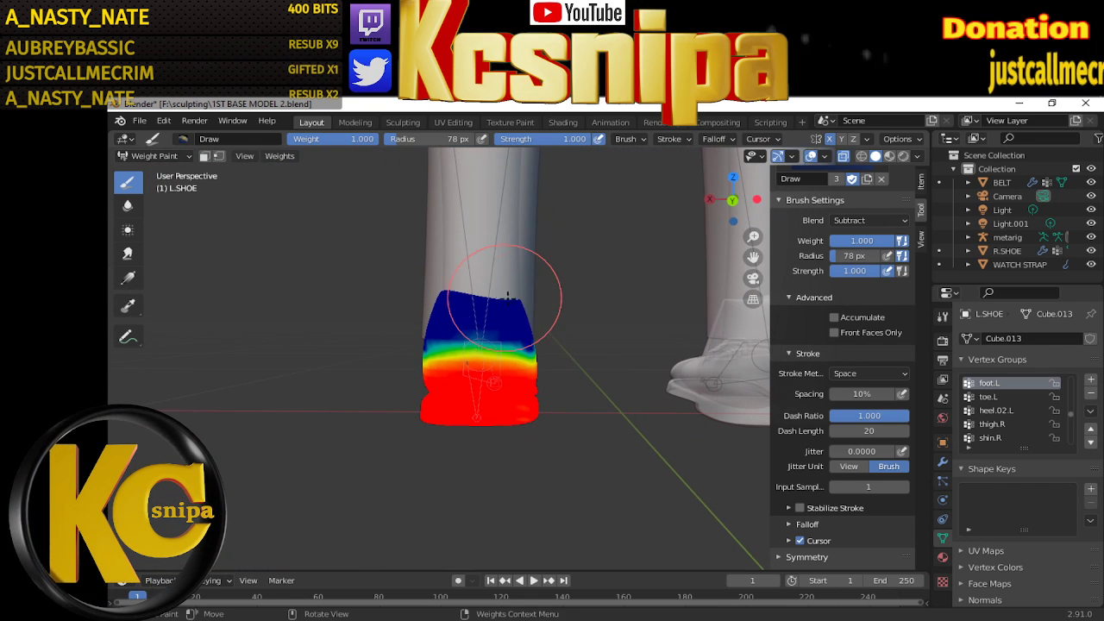
# Switch the brush Blend back to Add
pyautogui.click(861, 219)
pyautogui.click(851, 356)
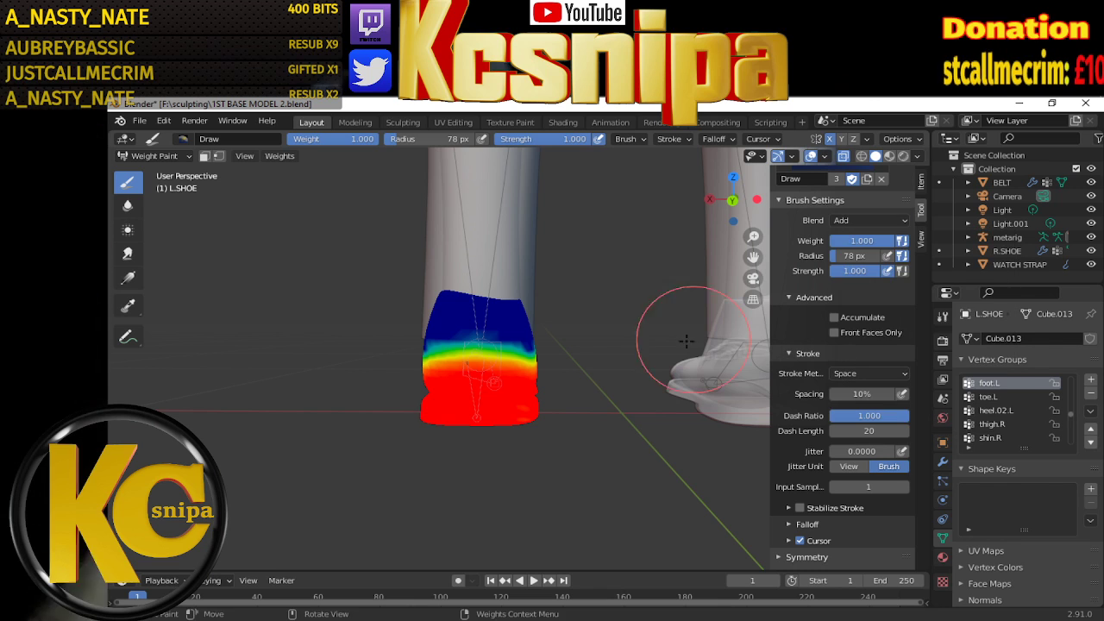
pyautogui.moveTo(715, 345); pyautogui.dragTo(969, 397, button='middle')
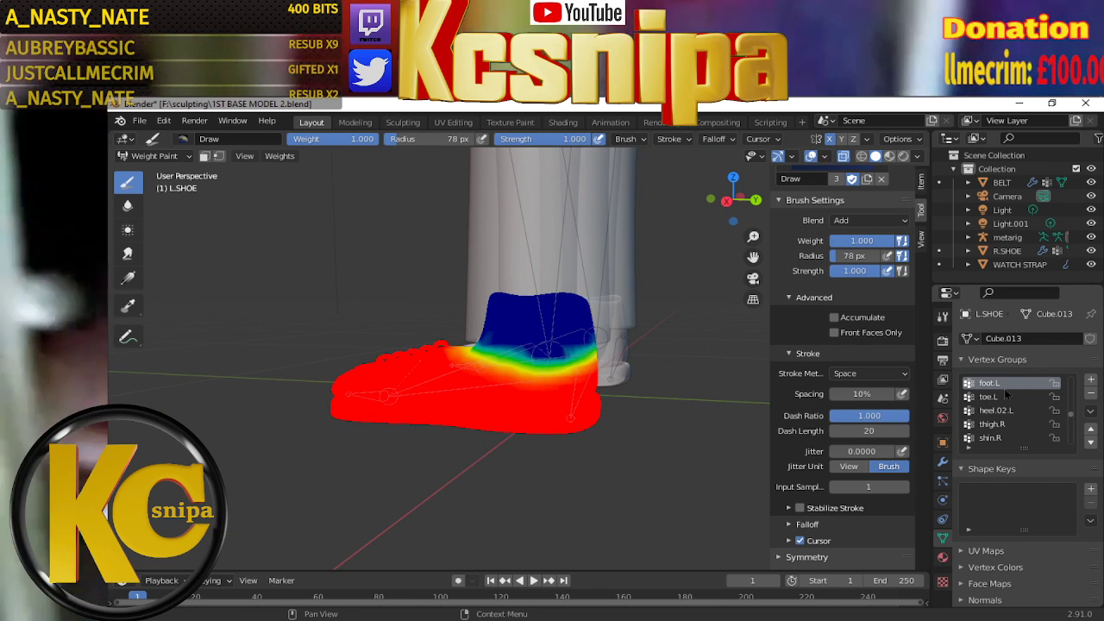
pyautogui.scroll(1, 1013, 426)
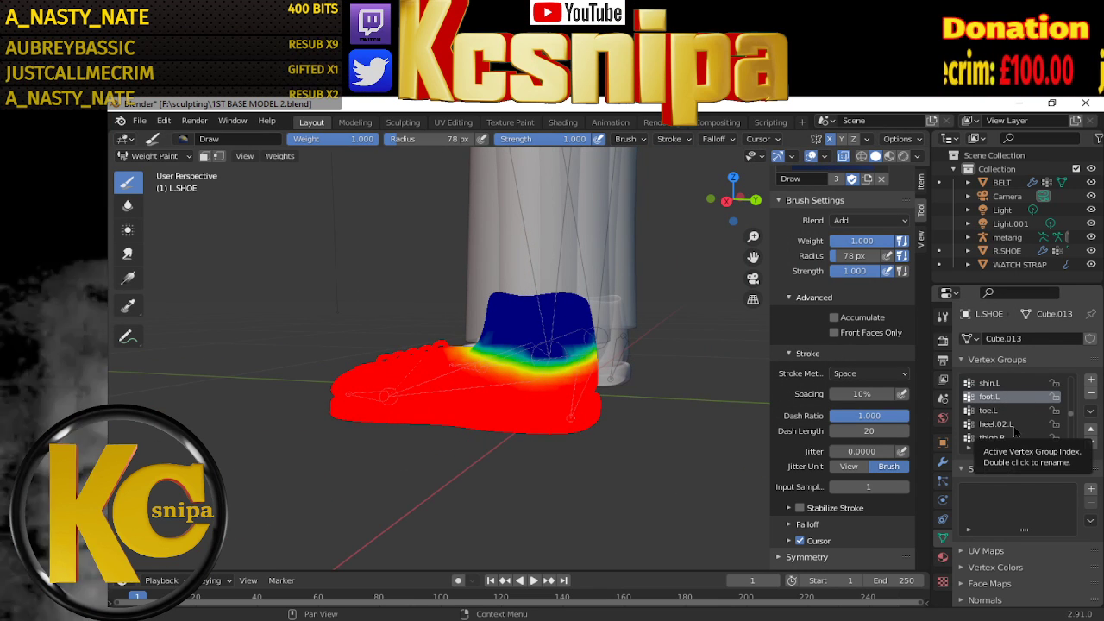
pyautogui.moveTo(1009, 425)
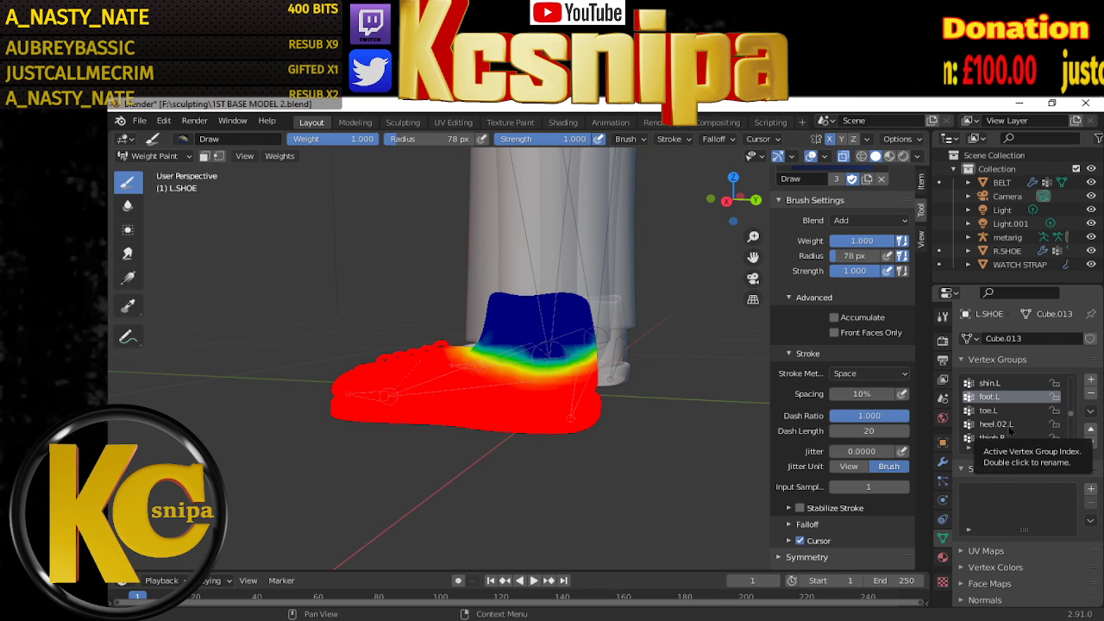
# Select heel.02.L and paint the back of the heel red in side view
pyautogui.click(1008, 426)
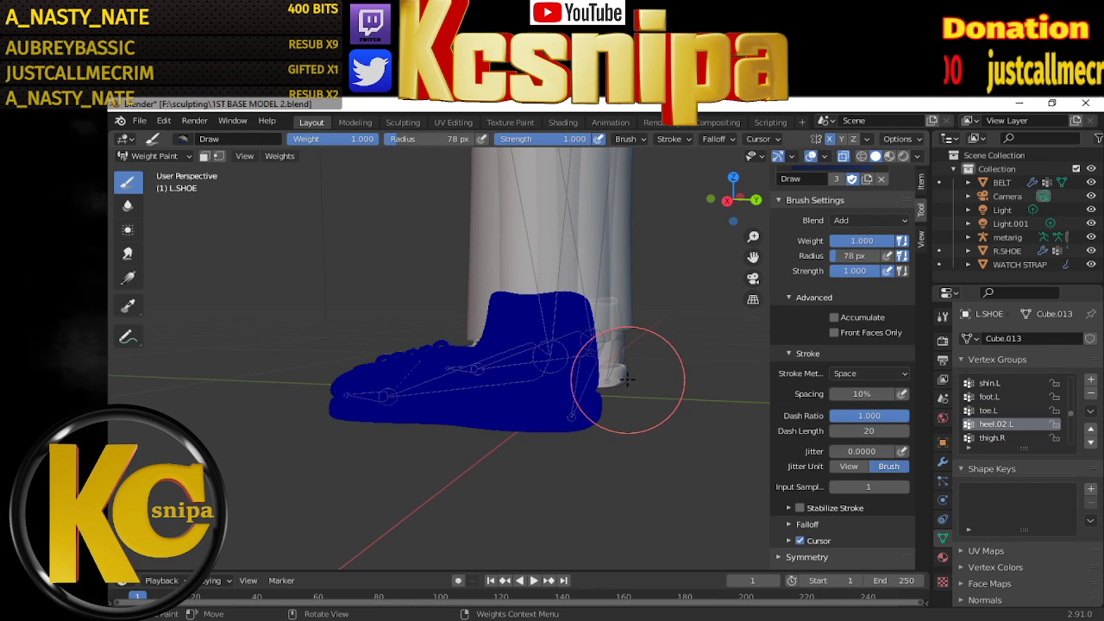
pyautogui.press('KP_3')
pyautogui.moveTo(562, 424)
pyautogui.mouseDown()
pyautogui.moveTo(628, 357)
pyautogui.moveTo(561, 402)
pyautogui.moveTo(608, 380)
pyautogui.mouseUp()
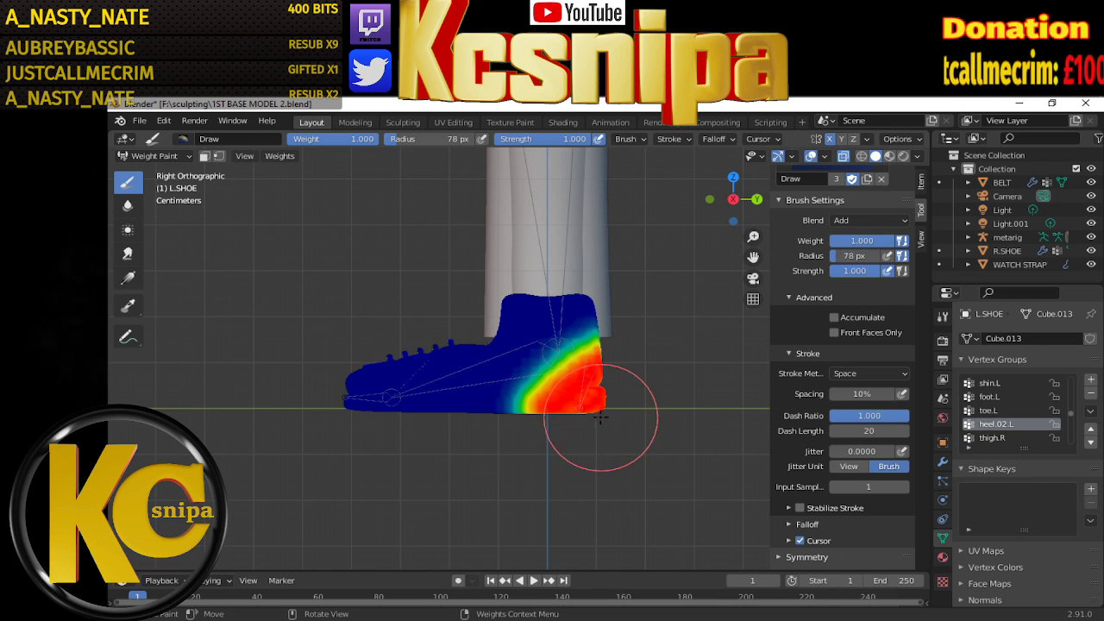
pyautogui.moveTo(629, 387); pyautogui.dragTo(492, 372, button='middle')
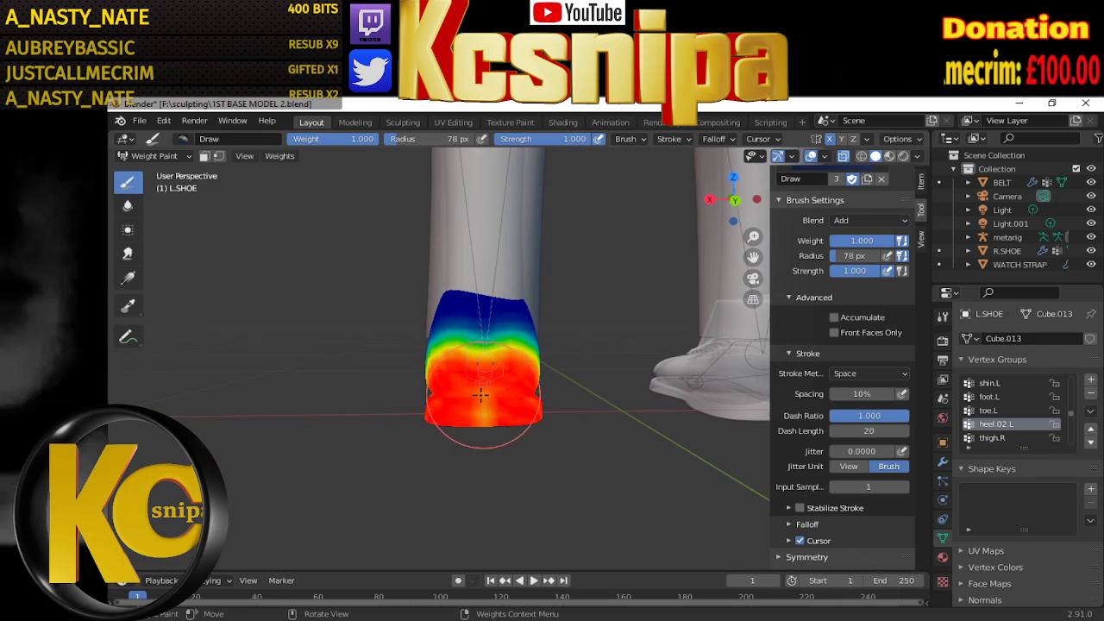
pyautogui.moveTo(564, 390); pyautogui.dragTo(420, 382, button='middle')
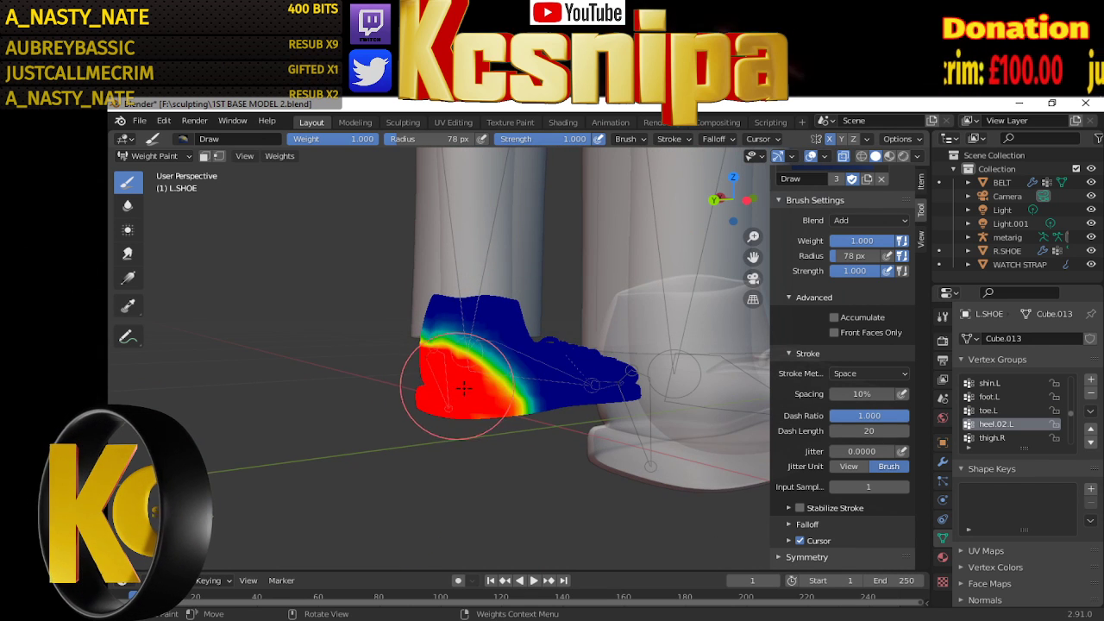
pyautogui.moveTo(468, 420)
pyautogui.mouseDown(button='middle')
pyautogui.moveTo(500, 406)
pyautogui.moveTo(474, 404)
pyautogui.mouseUp(button='middle')
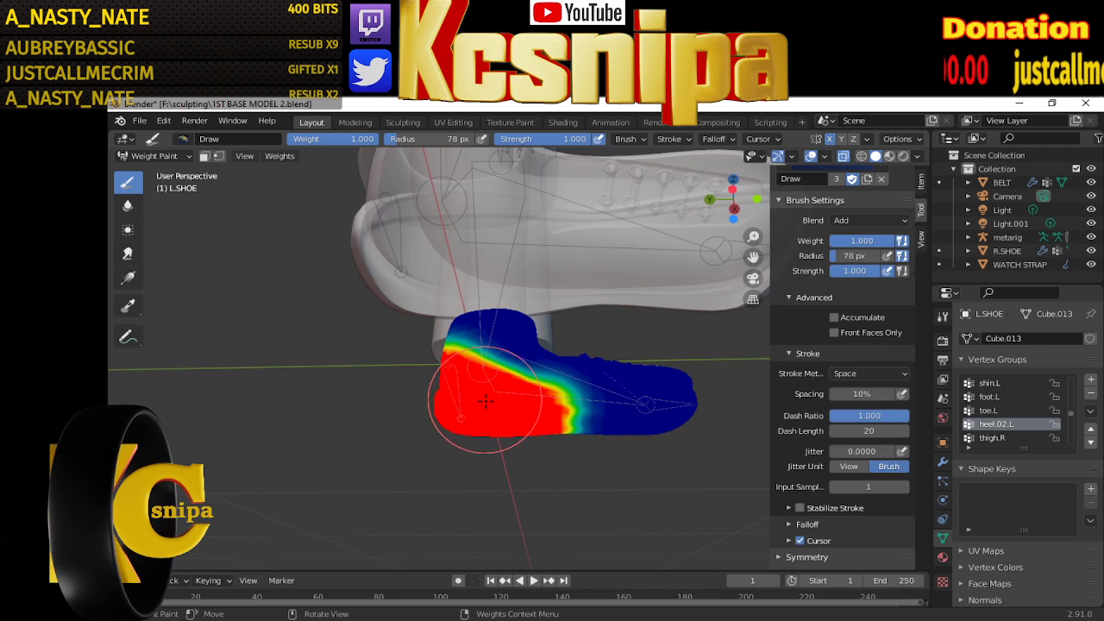
pyautogui.moveTo(546, 420); pyautogui.dragTo(616, 415, button='middle')
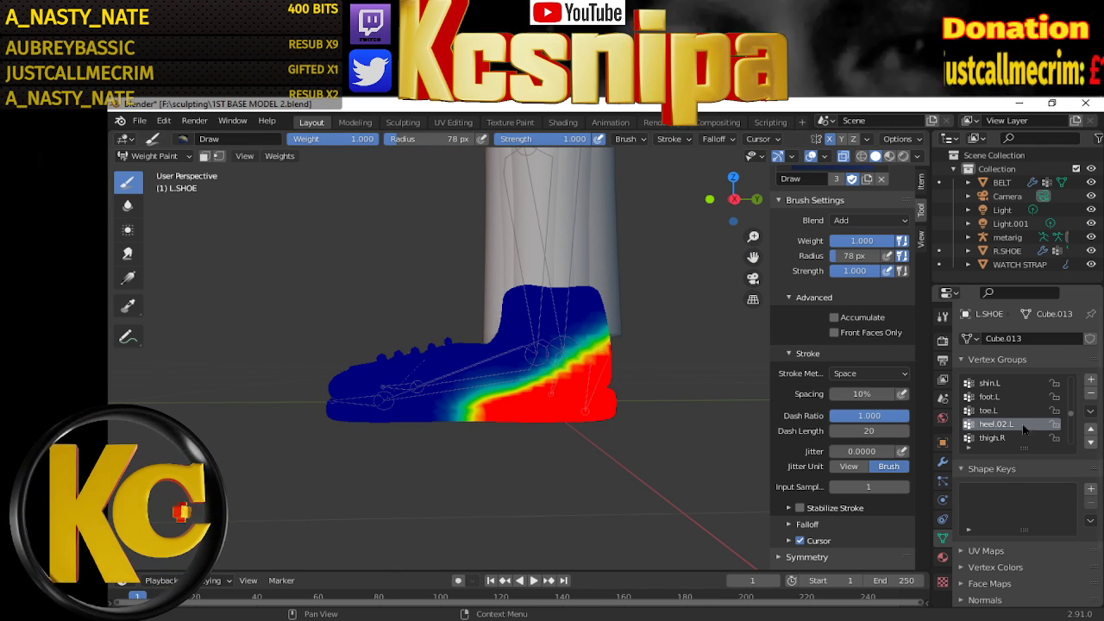
# Select shin.L and paint its weight onto the left shoe's ankle collar from the side
pyautogui.click(997, 386)
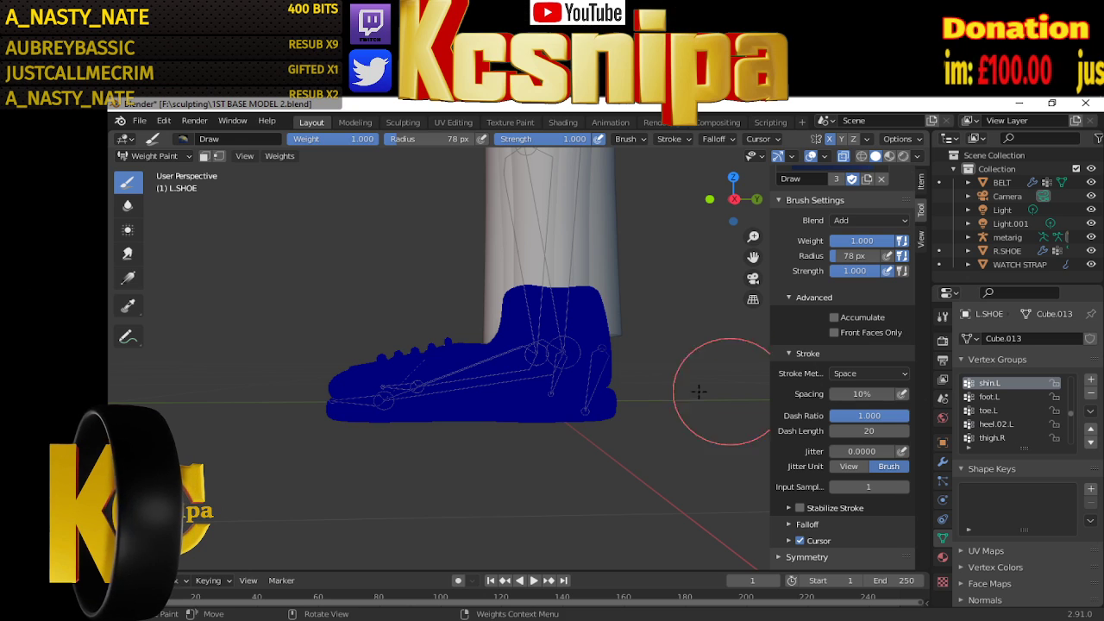
pyautogui.keyDown('alt'); pyautogui.moveTo(650, 391); pyautogui.dragTo(628, 382, button='middle'); pyautogui.keyUp('alt')
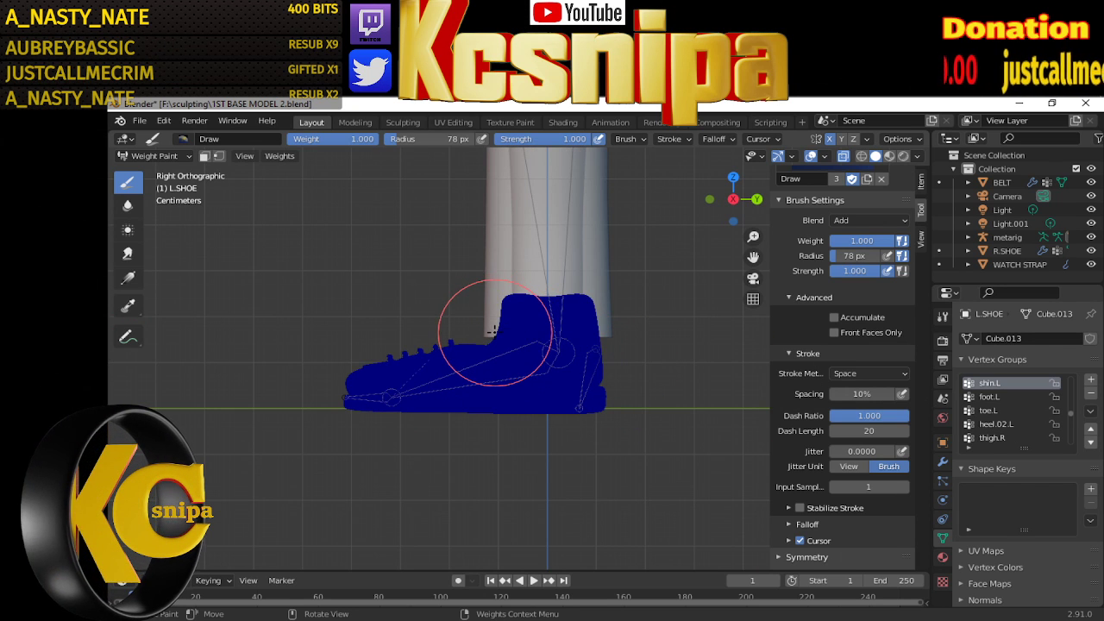
pyautogui.moveTo(494, 332); pyautogui.dragTo(599, 313)
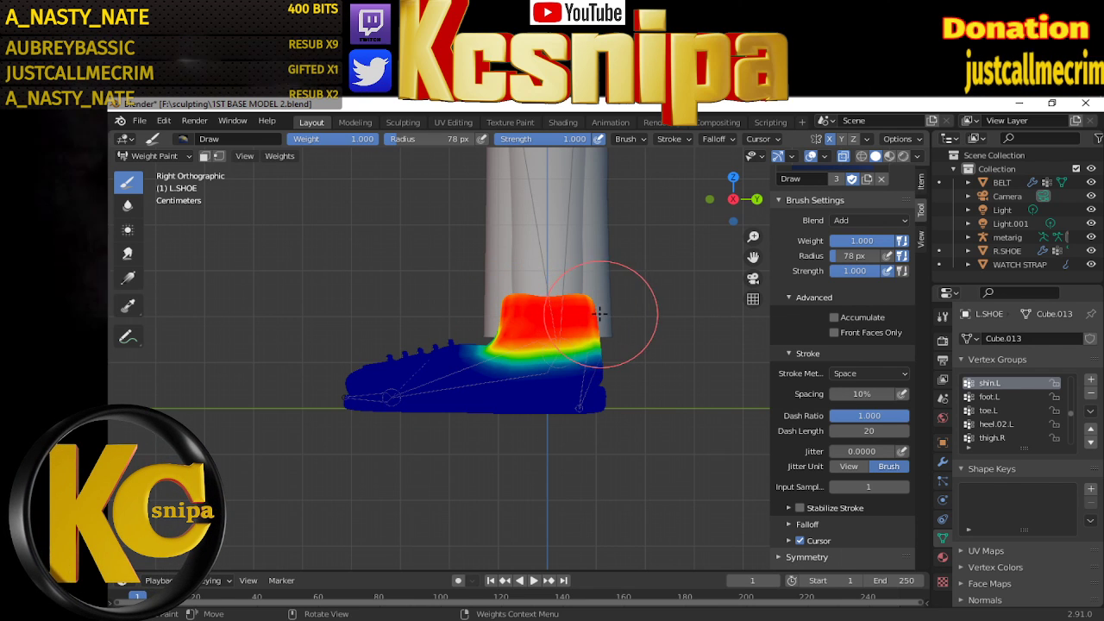
pyautogui.moveTo(639, 307); pyautogui.dragTo(476, 327, button='middle')
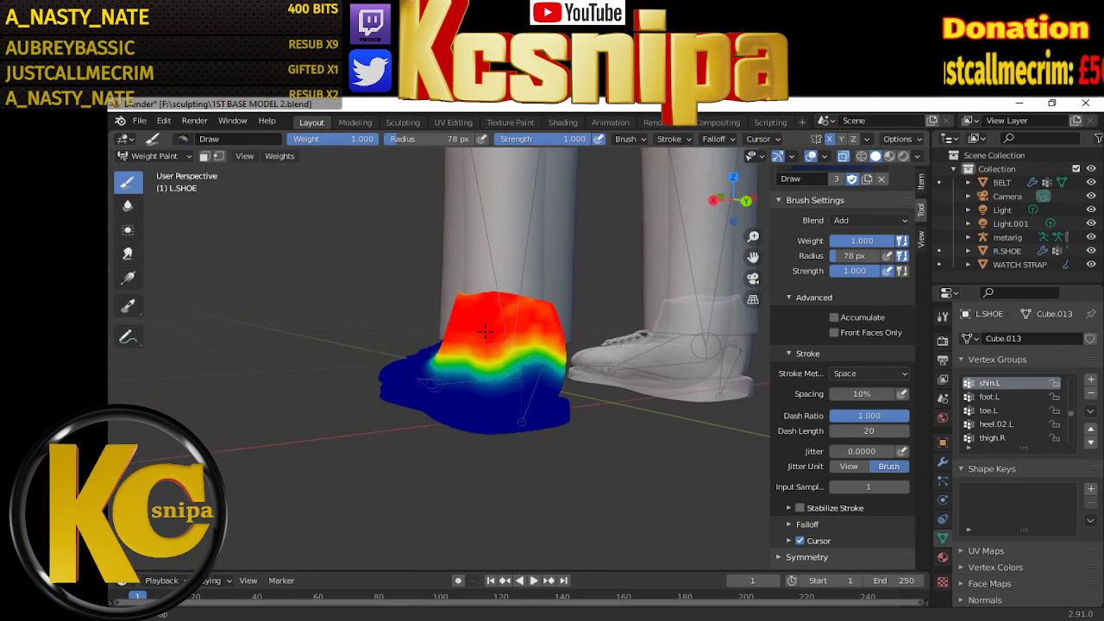
pyautogui.moveTo(543, 323)
pyautogui.mouseDown(button='middle')
pyautogui.moveTo(466, 328)
pyautogui.moveTo(641, 308)
pyautogui.mouseUp(button='middle')
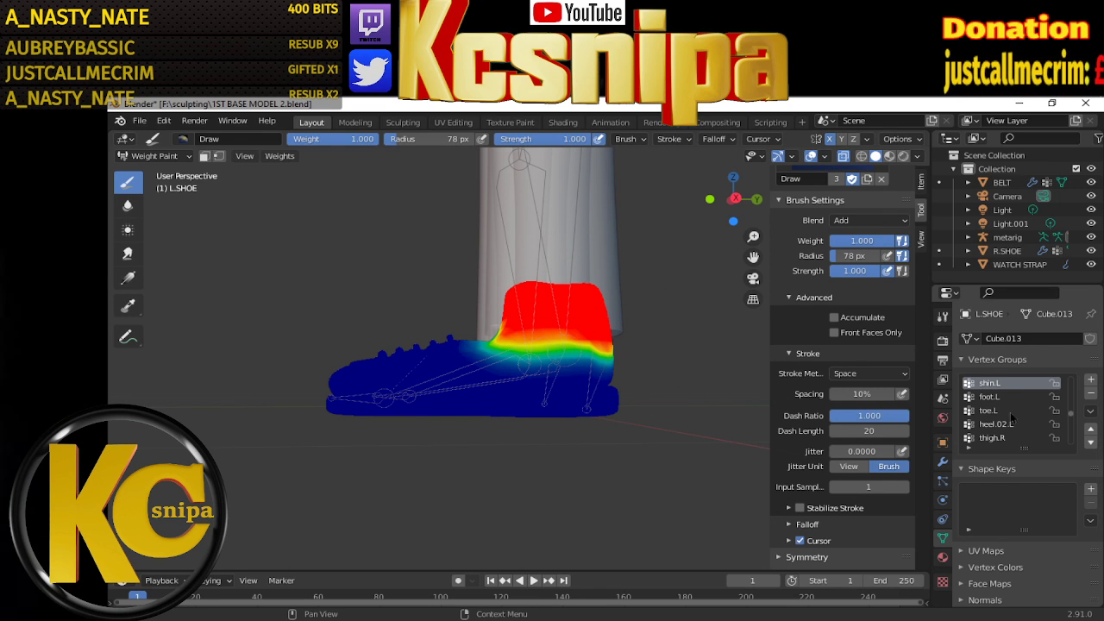
# Zoom in and view the shin.R weights on both shoes from the front
pyautogui.scroll(1, 999, 408)
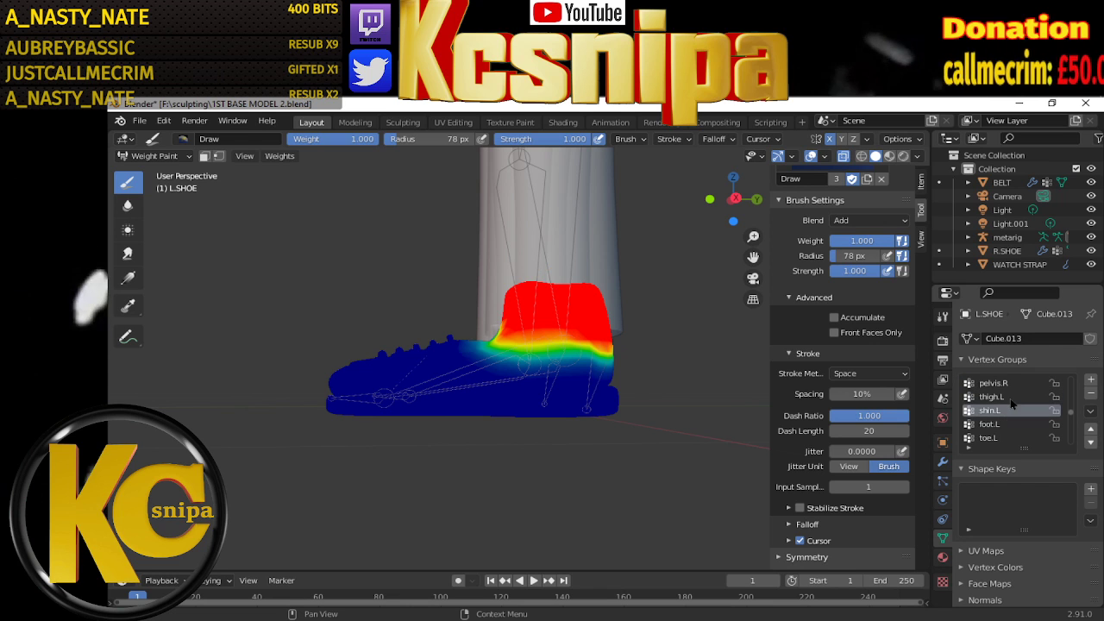
pyautogui.scroll(2, 1012, 405)
pyautogui.scroll(2, 1014, 405)
pyautogui.scroll(1, 1018, 405)
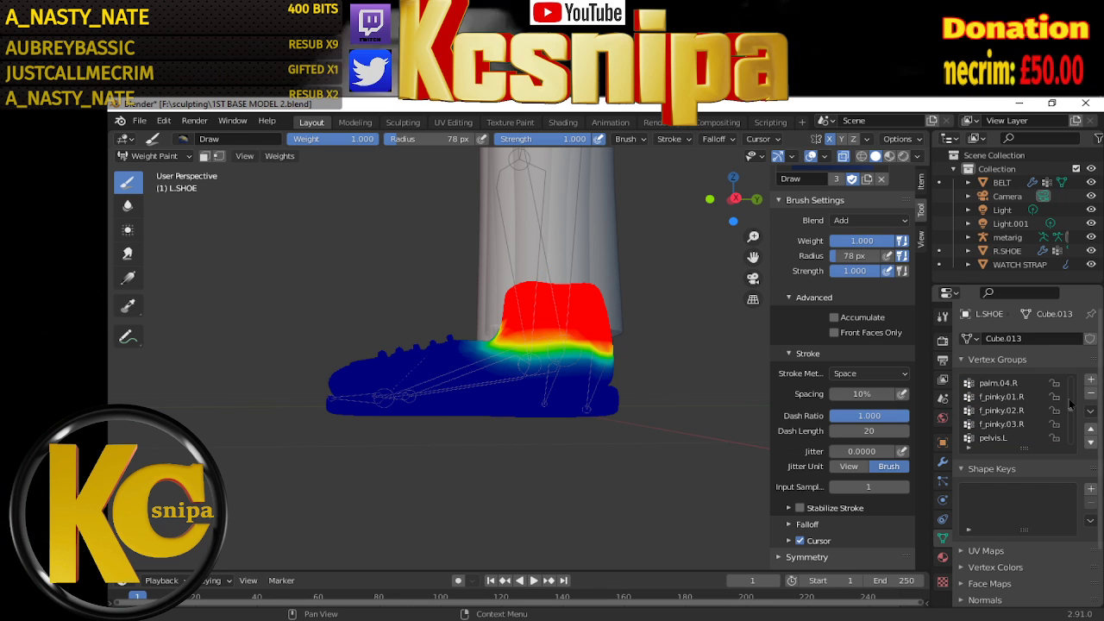
pyautogui.scroll(5, 1070, 403)
pyautogui.scroll(5, 1072, 405)
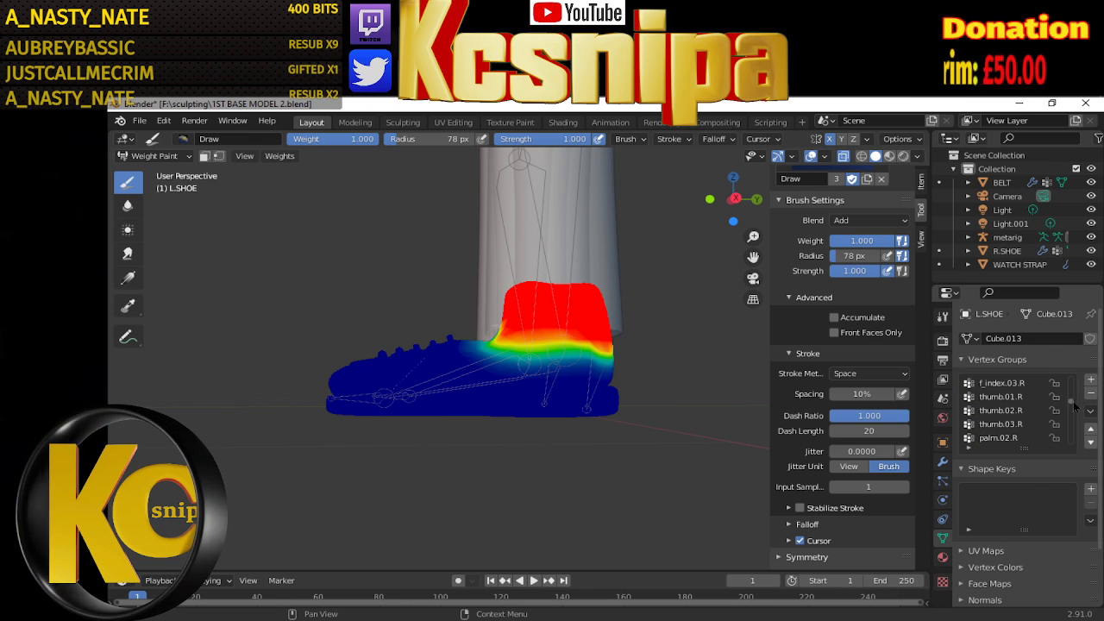
pyautogui.scroll(4, 1074, 406)
pyautogui.scroll(4, 1075, 402)
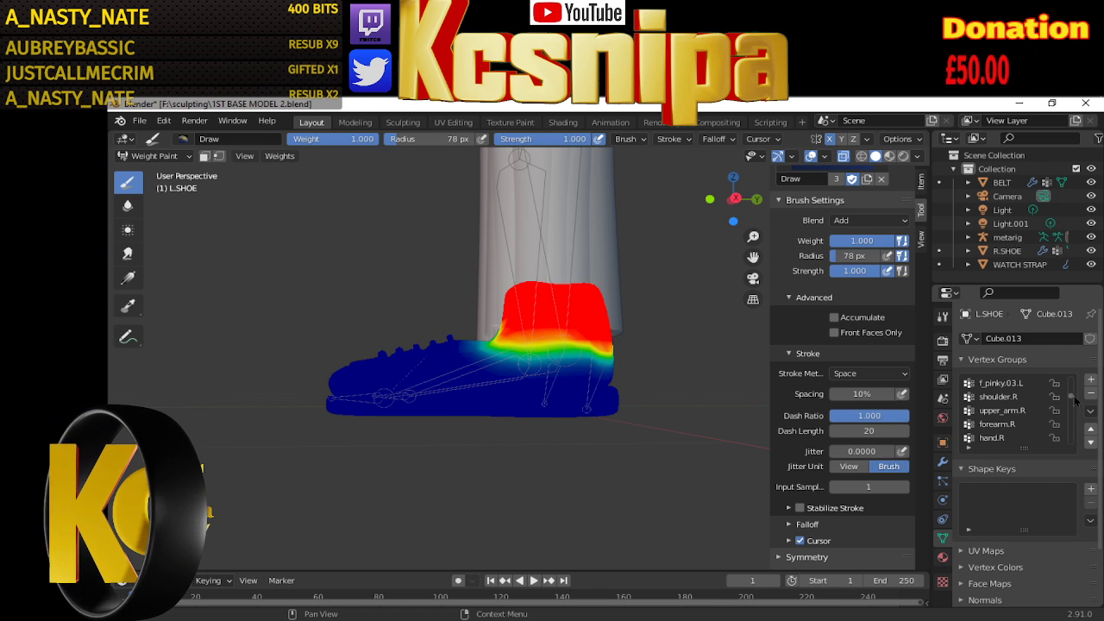
pyautogui.moveTo(1073, 396); pyautogui.dragTo(1072, 425)
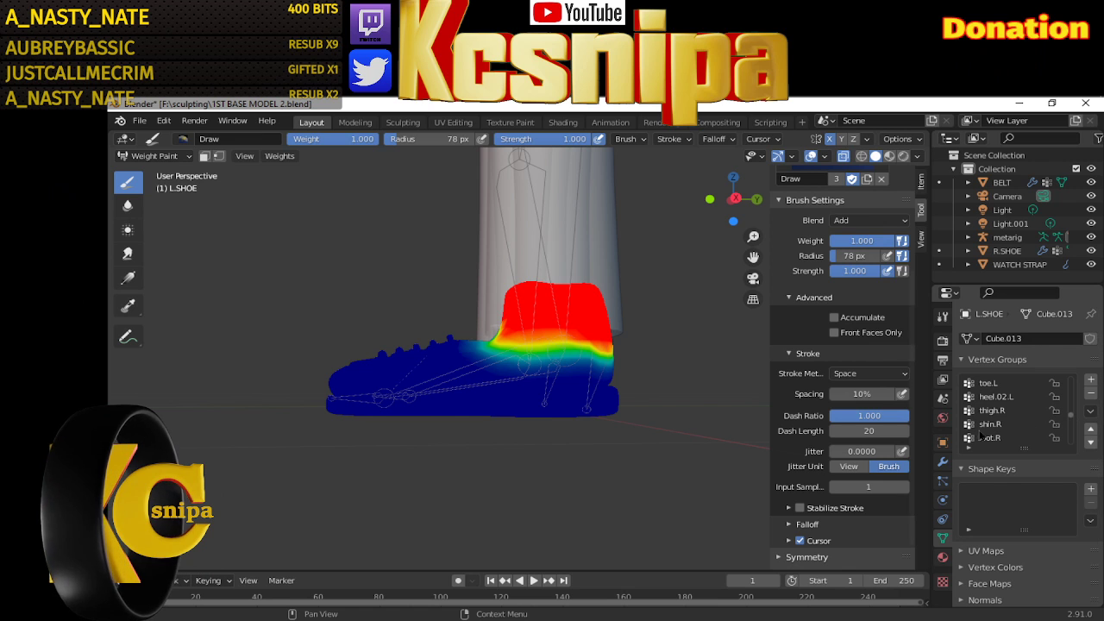
pyautogui.click(991, 424)
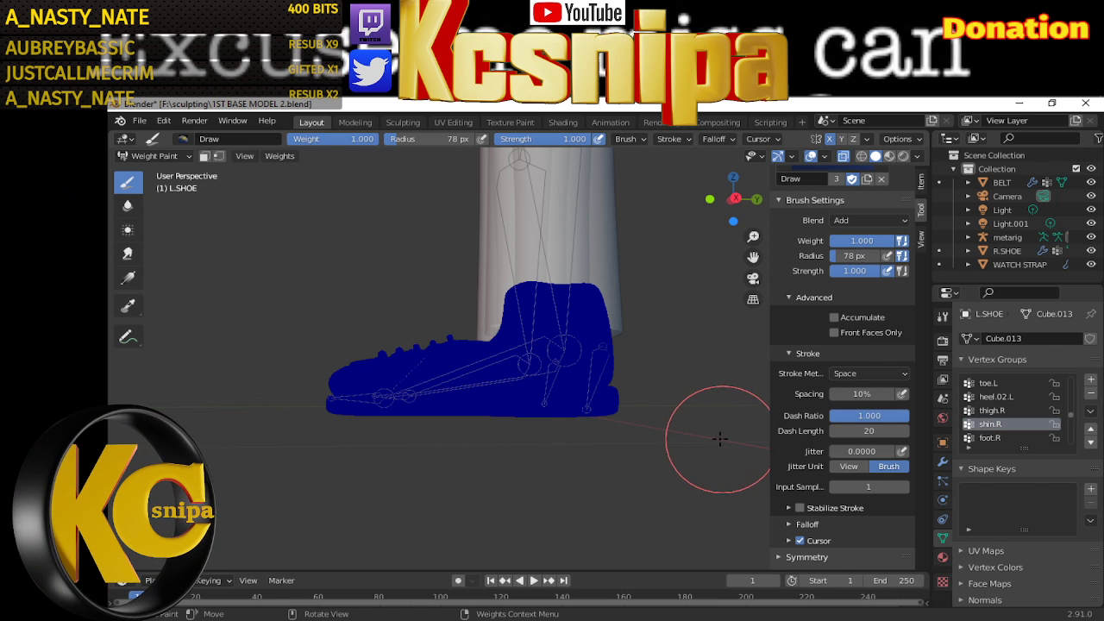
pyautogui.press('KP_1')
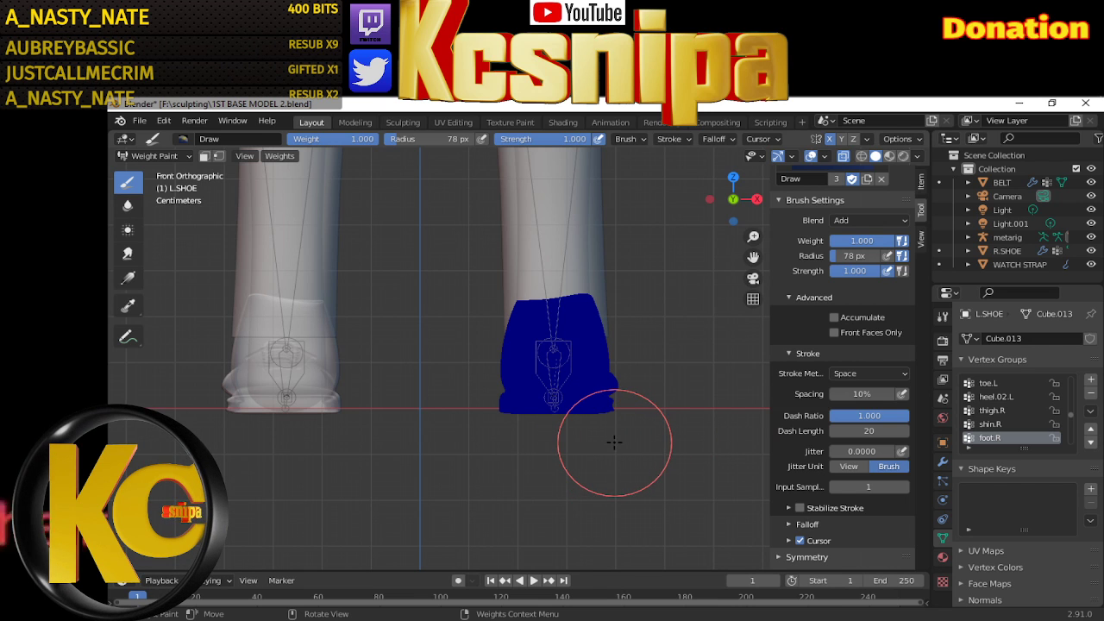
pyautogui.moveTo(605, 441); pyautogui.dragTo(621, 429, button='middle')
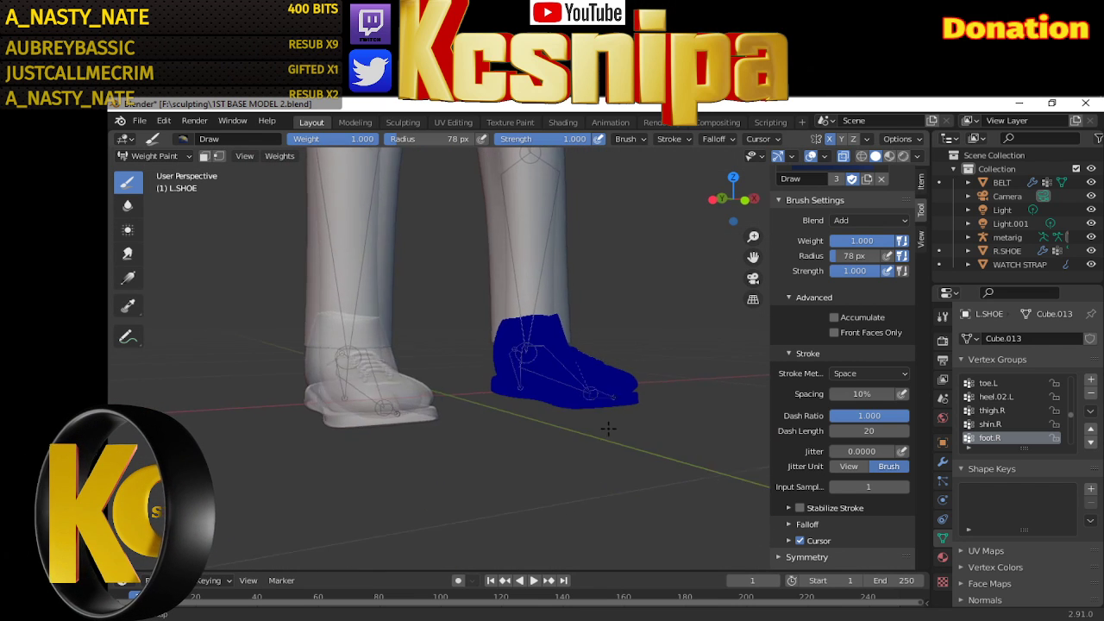
pyautogui.scroll(-2, 621, 429)
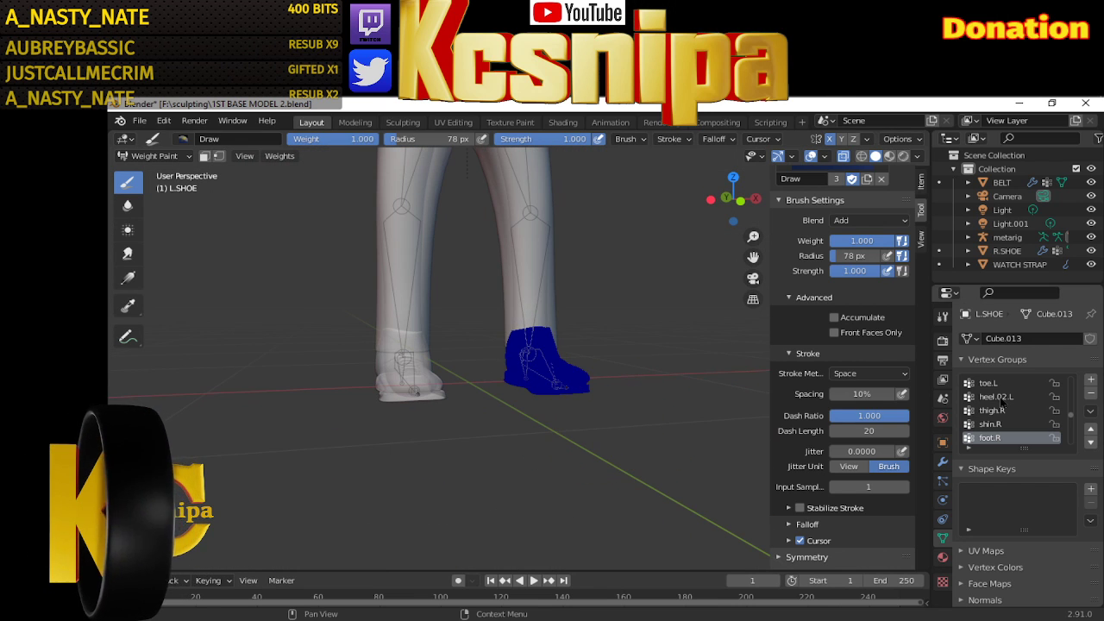
# Review toe.L, heel.02.L and foot.L weights, then zoom out to the legs
pyautogui.click(991, 383)
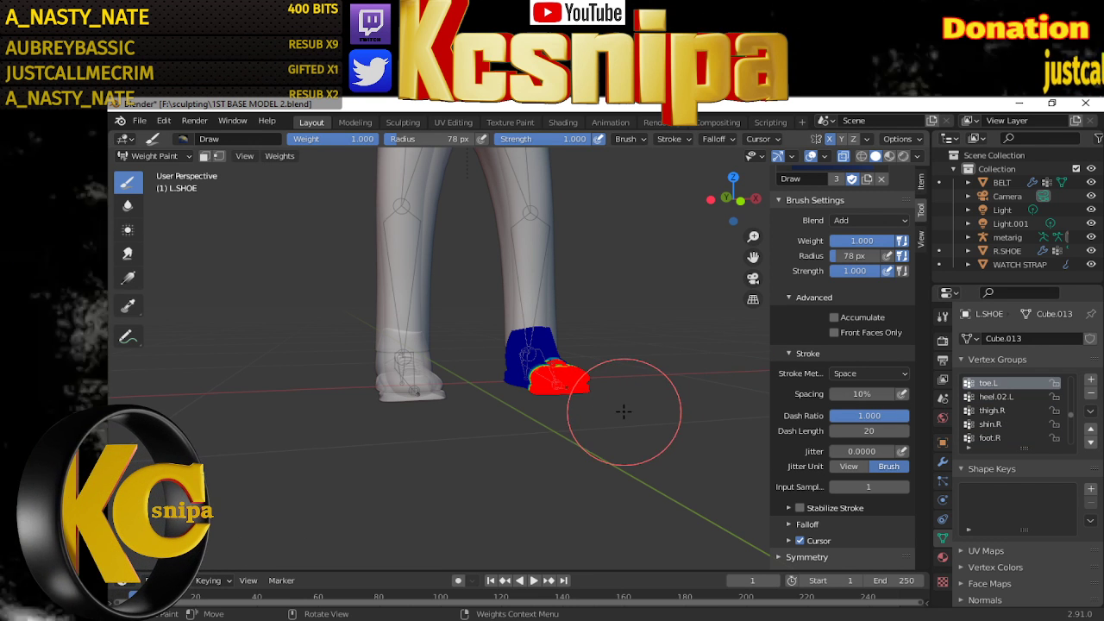
pyautogui.moveTo(621, 414)
pyautogui.mouseDown(button='middle')
pyautogui.moveTo(584, 448)
pyautogui.moveTo(622, 443)
pyautogui.moveTo(534, 397)
pyautogui.moveTo(552, 388)
pyautogui.mouseUp(button='middle')
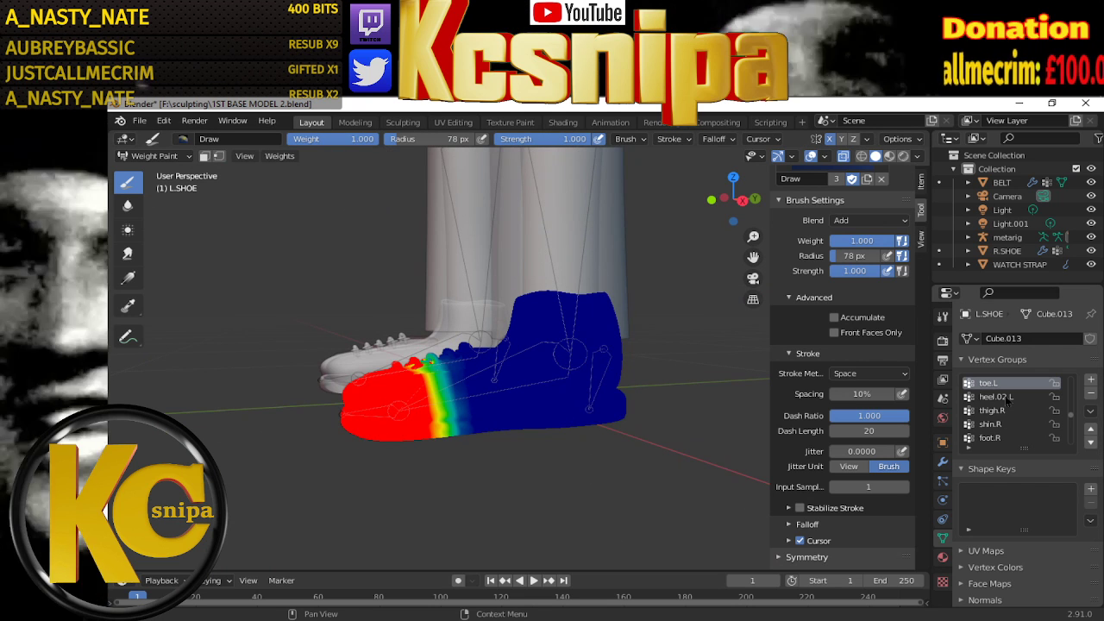
pyautogui.click(993, 397)
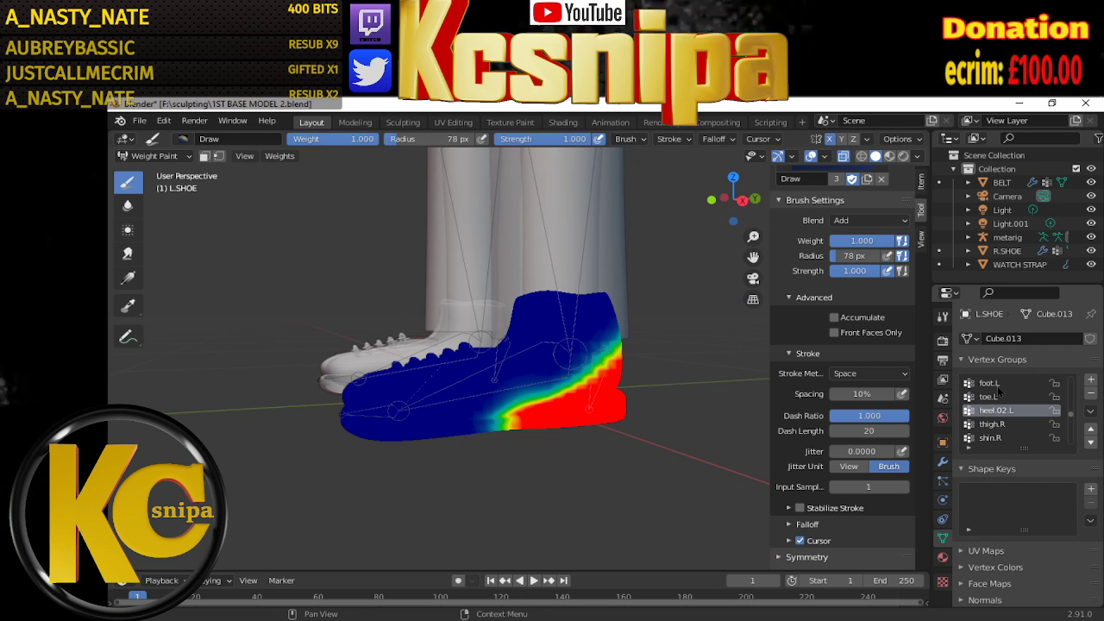
pyautogui.click(990, 383)
pyautogui.scroll(-3, 579, 449)
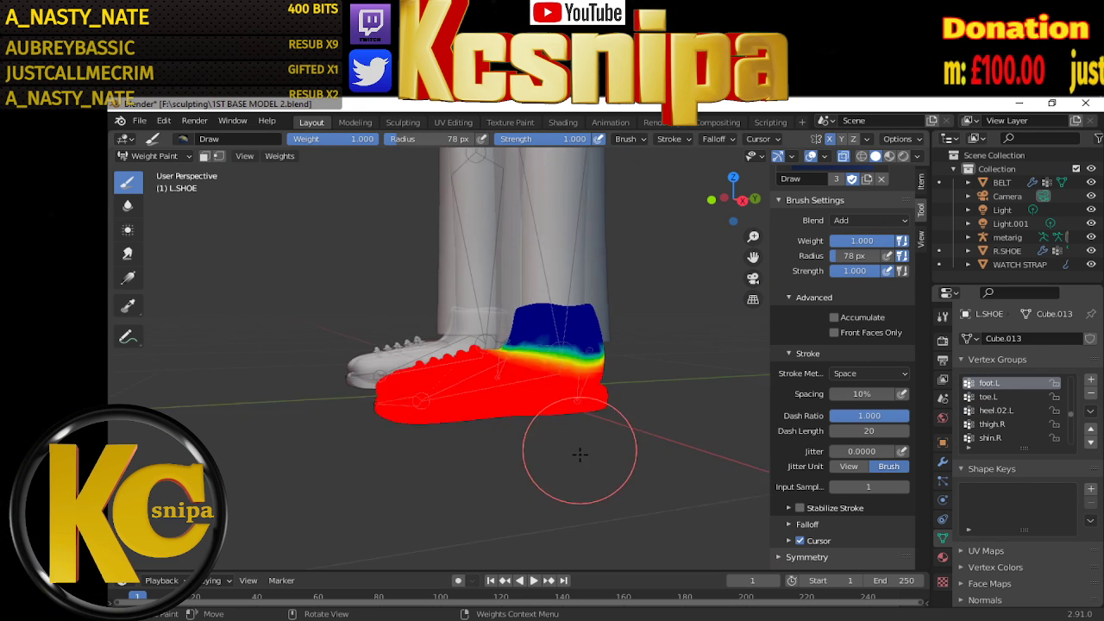
pyautogui.scroll(-3, 580, 449)
pyautogui.scroll(-2, 601, 443)
pyautogui.scroll(-1, 583, 433)
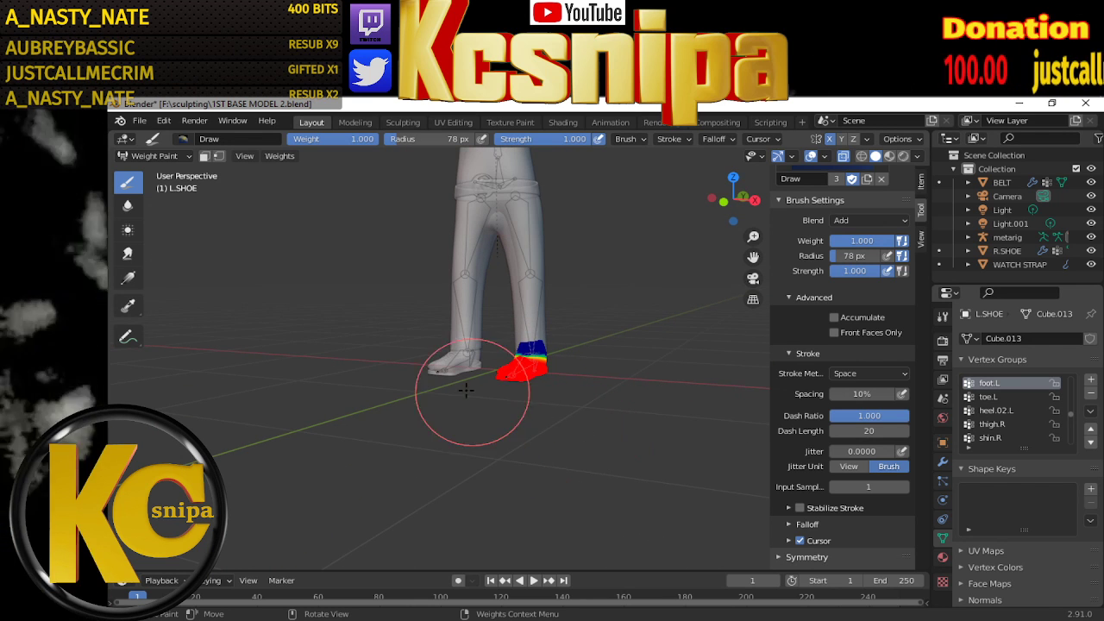
# Return to Object Mode and select the right shoe
pyautogui.click(185, 158)
pyautogui.click(160, 169)
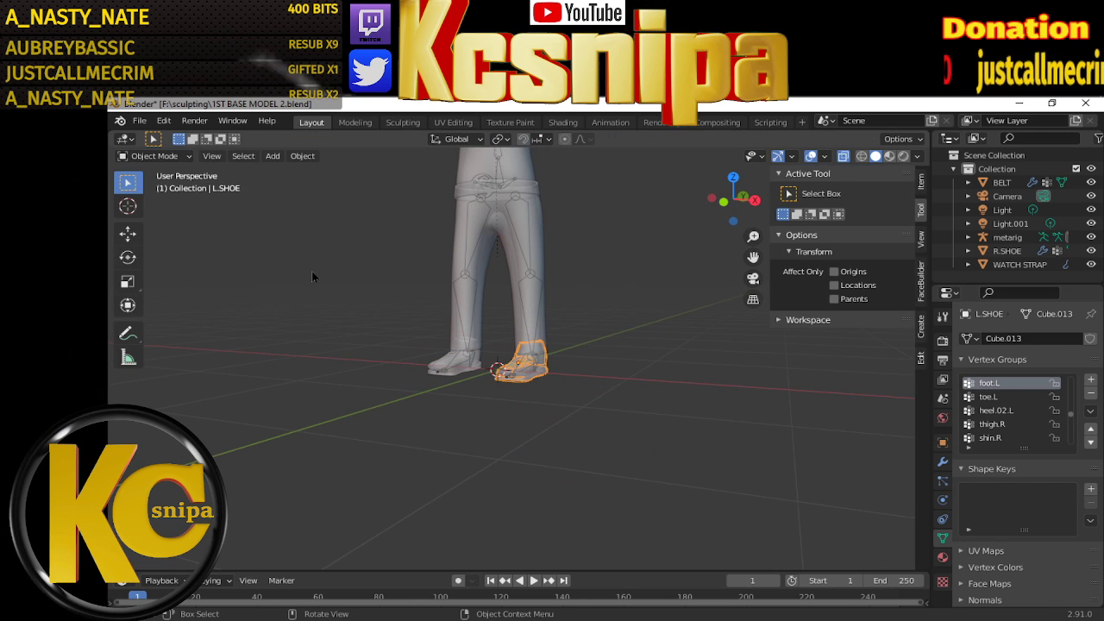
pyautogui.click(457, 371)
pyautogui.click(474, 371)
pyautogui.moveTo(475, 371); pyautogui.dragTo(488, 386, button='middle')
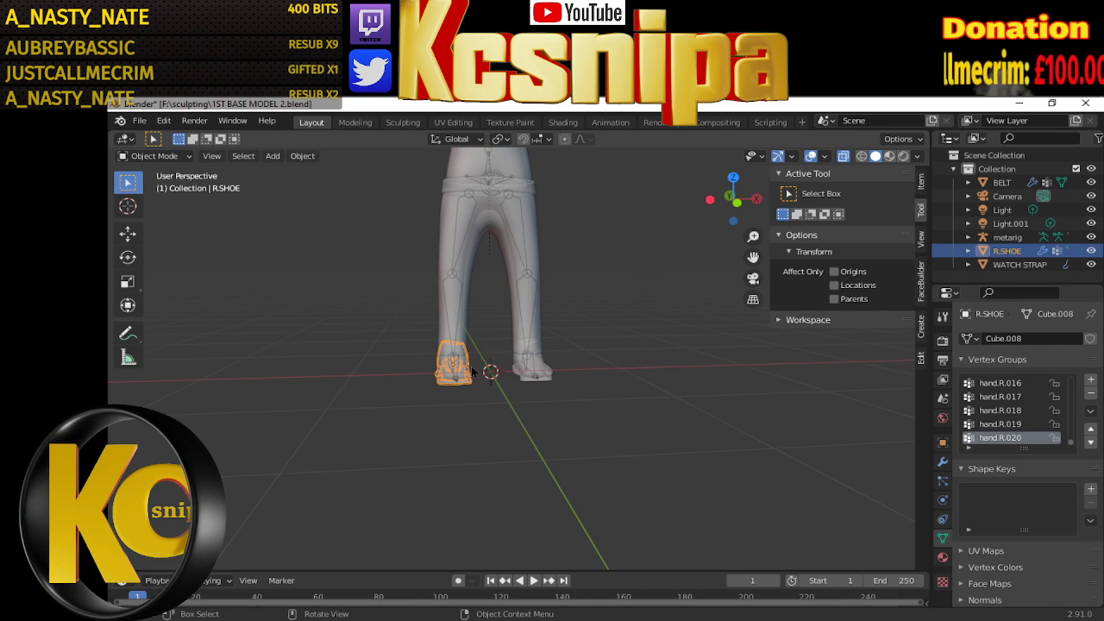
# Add the metarig and TROUSERS to the selection, with TROUSERS active
pyautogui.keyDown('shift'); pyautogui.click(448, 313); pyautogui.keyUp('shift')
pyautogui.keyDown('shift'); pyautogui.click(449, 313); pyautogui.keyUp('shift')
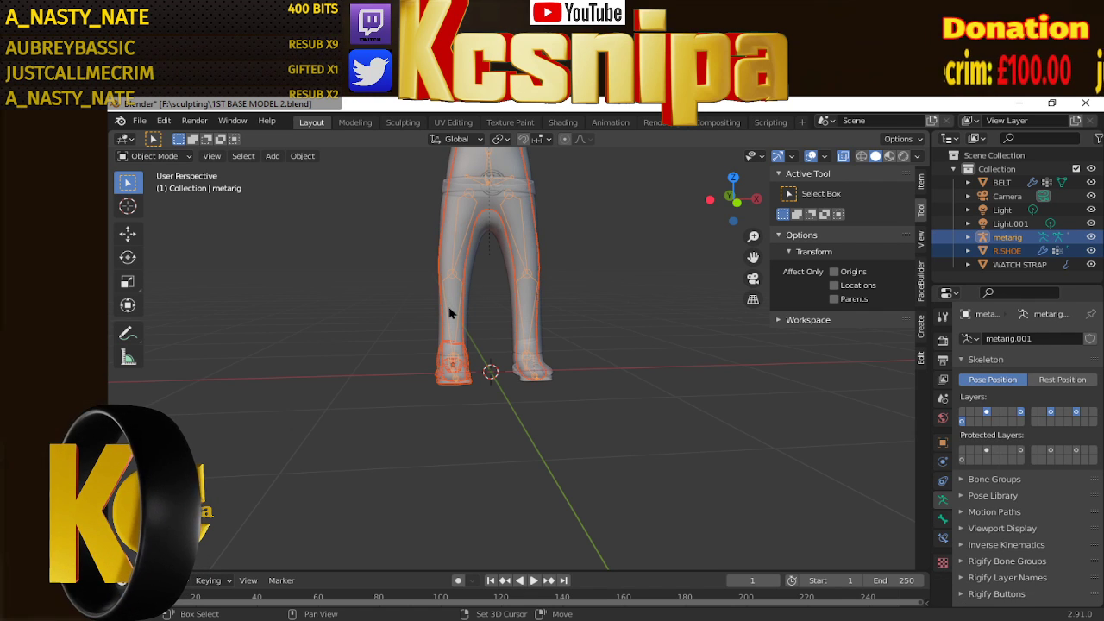
pyautogui.keyDown('shift'); pyautogui.click(449, 313); pyautogui.keyUp('shift')
pyautogui.press('b')
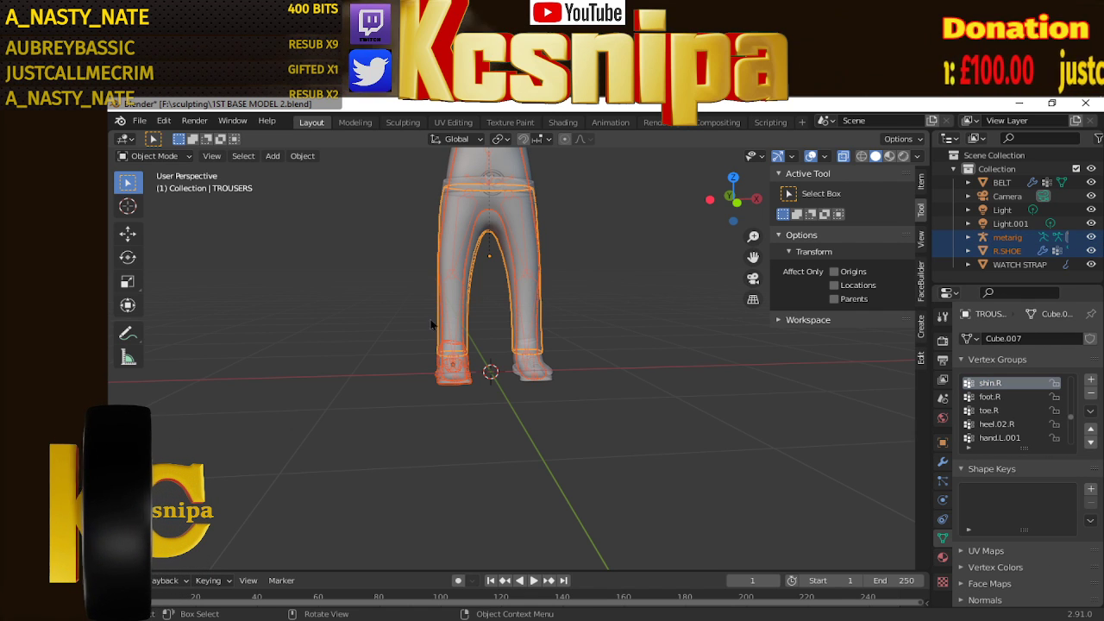
pyautogui.moveTo(439, 321); pyautogui.dragTo(443, 321, button='middle')
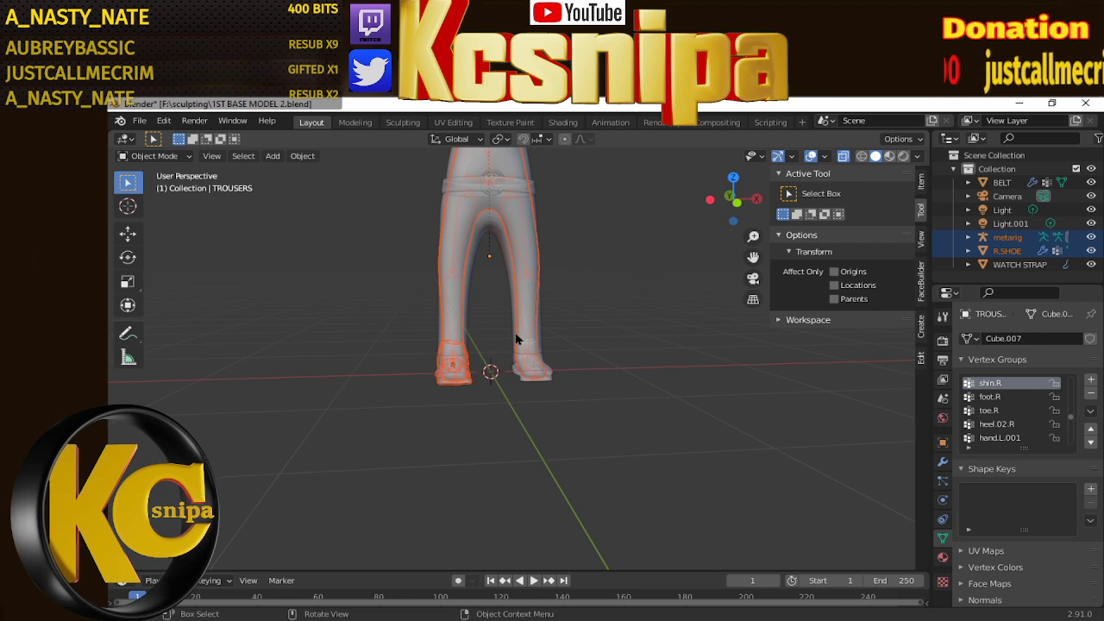
pyautogui.moveTo(512, 339); pyautogui.dragTo(479, 345, button='middle')
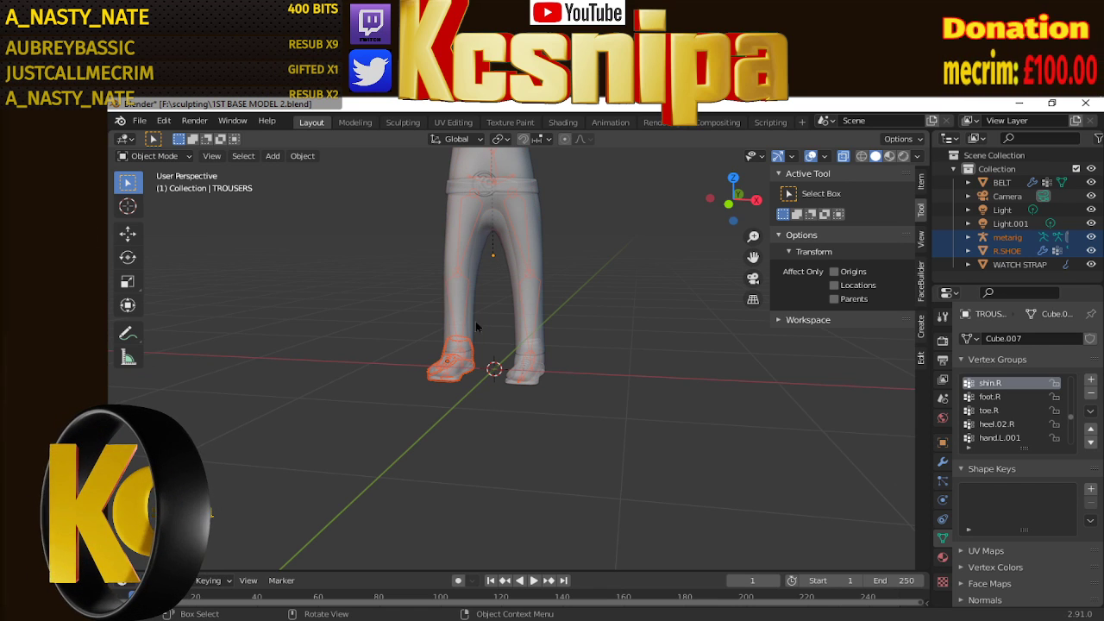
pyautogui.moveTo(476, 326); pyautogui.dragTo(490, 376, button='middle')
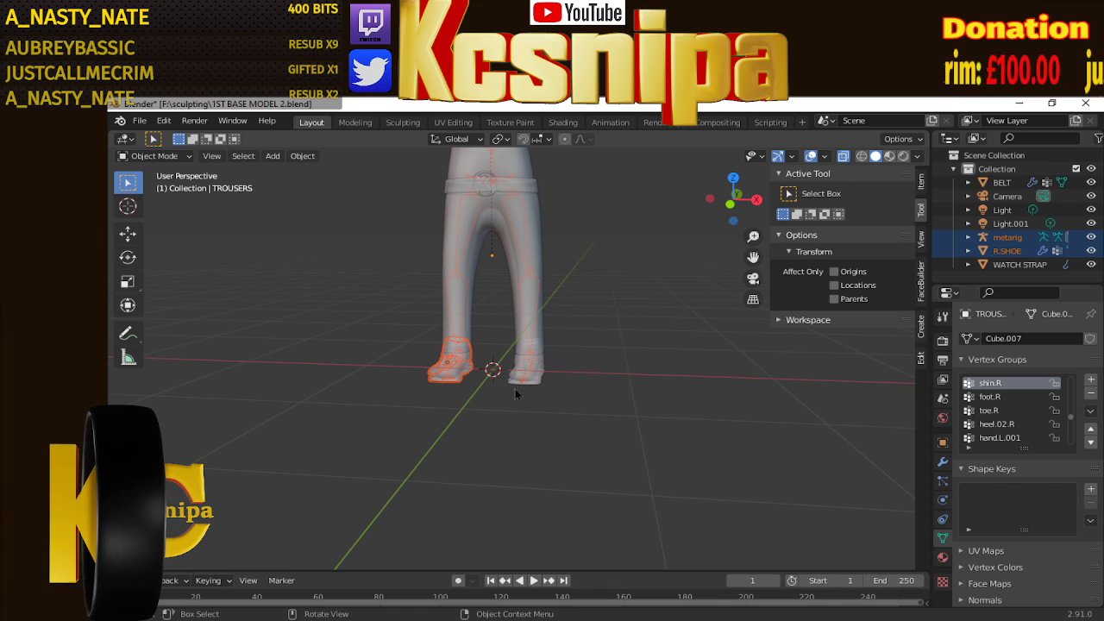
# Try parenting the selected objects to a bone, which fails with an error
pyautogui.rightClick(569, 321)
pyautogui.moveTo(527, 327)
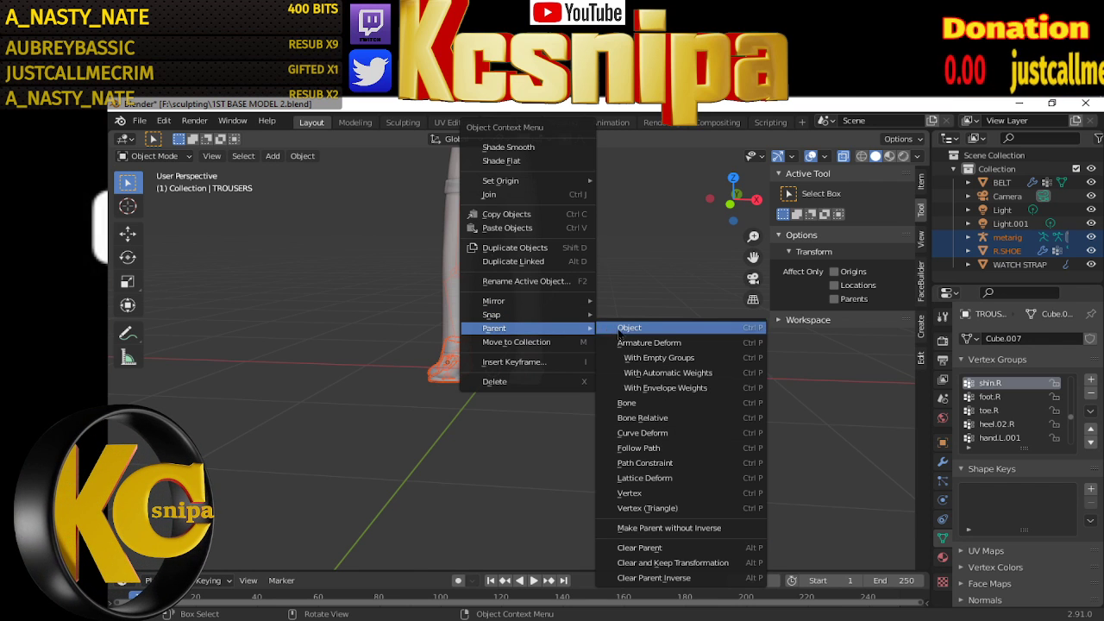
pyautogui.click(646, 405)
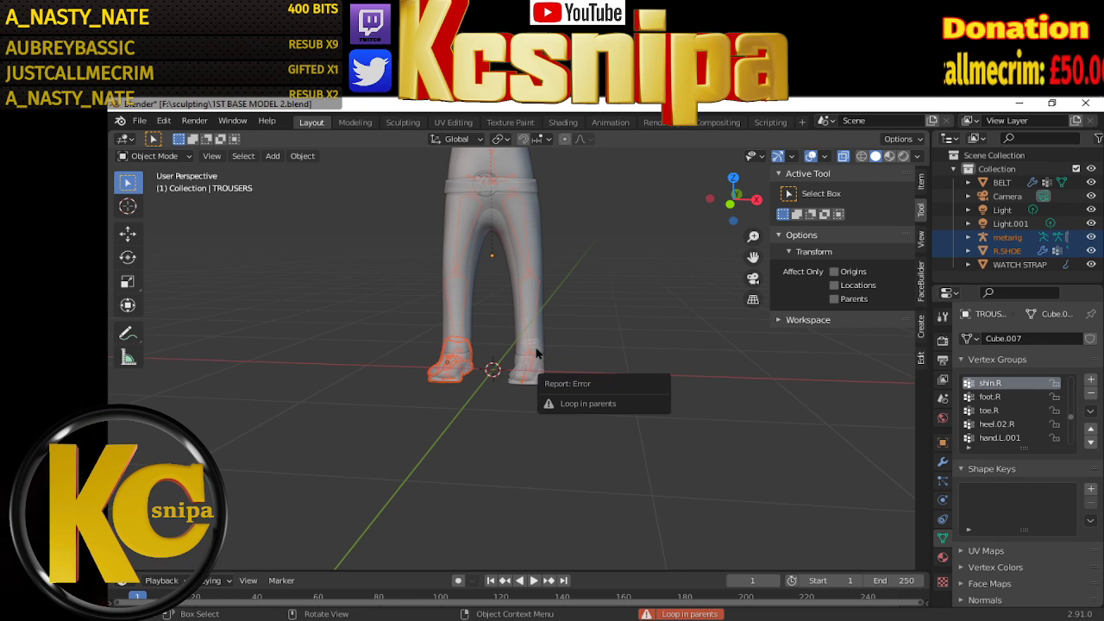
pyautogui.click(604, 336)
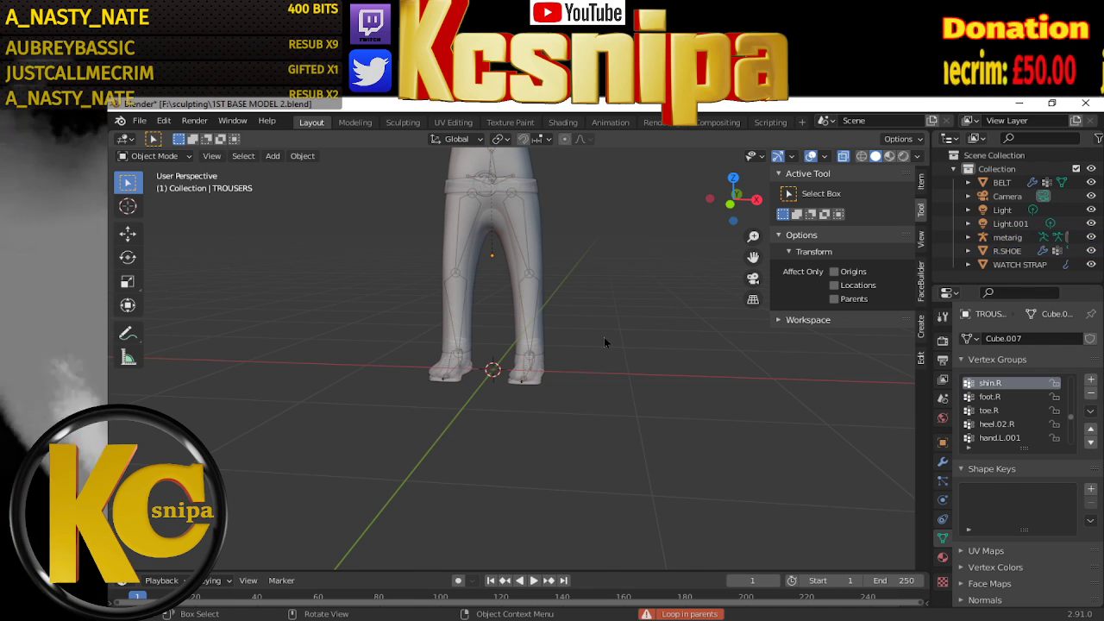
# Clear the existing parent of the right shoe (R.SHOE)
pyautogui.moveTo(604, 336); pyautogui.dragTo(559, 341, button='middle')
pyautogui.scroll(1, 559, 345)
pyautogui.scroll(3, 517, 371)
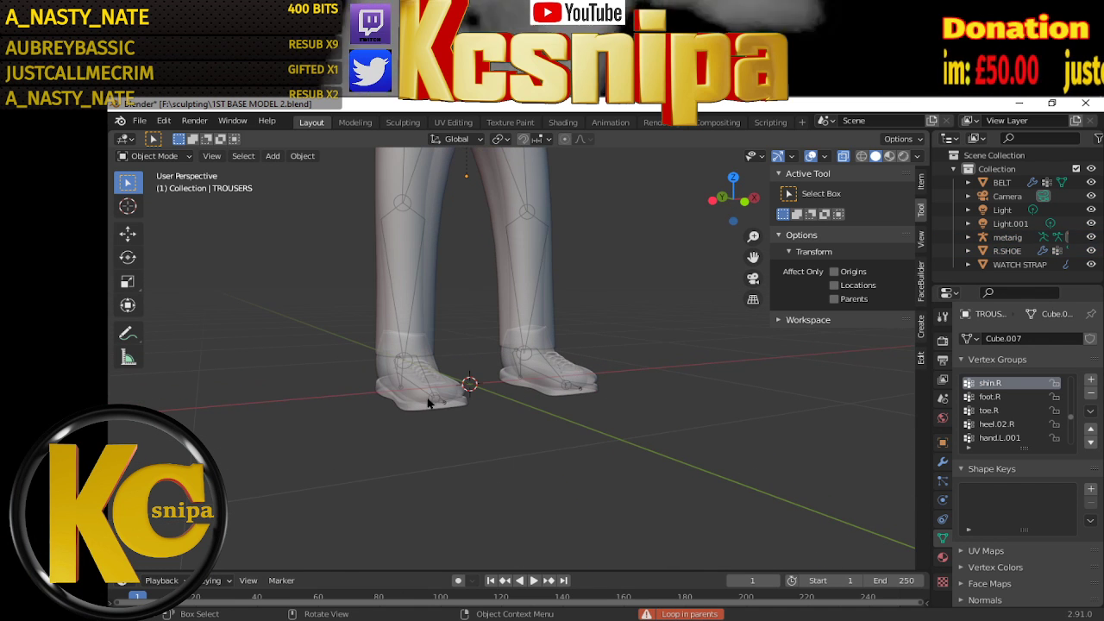
pyautogui.click(420, 379)
pyautogui.rightClick(441, 447)
pyautogui.moveTo(397, 442)
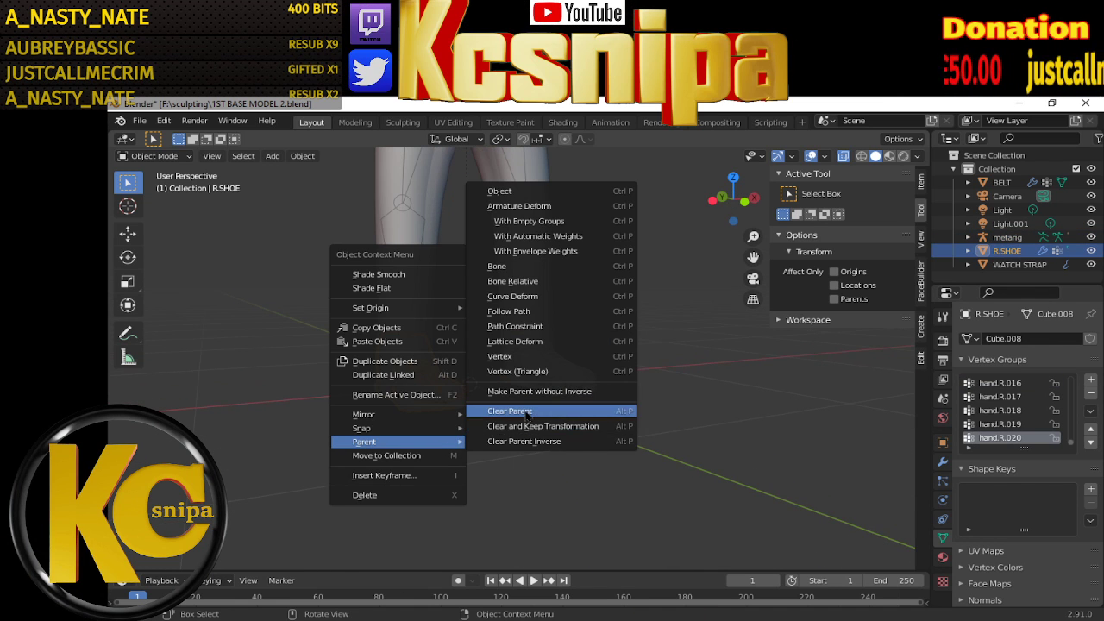
pyautogui.click(527, 414)
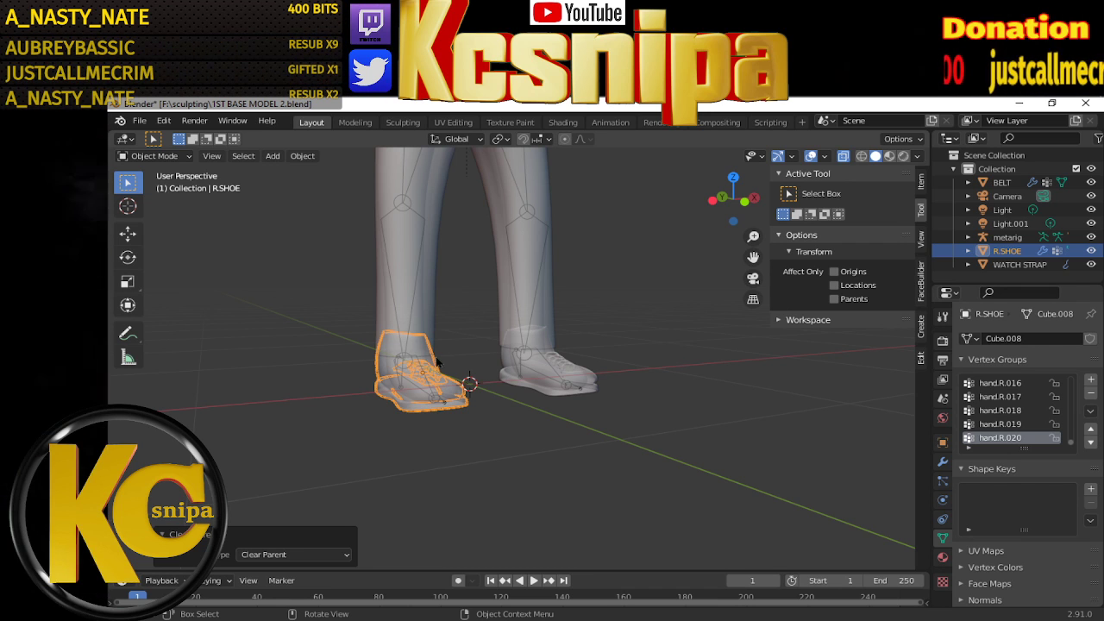
# Reselect the shoe, leg mesh, metarig and trousers and retry Parent > Bone, triggering 'Loop in parents'
pyautogui.keyDown('shift'); pyautogui.click(397, 279); pyautogui.keyUp('shift')
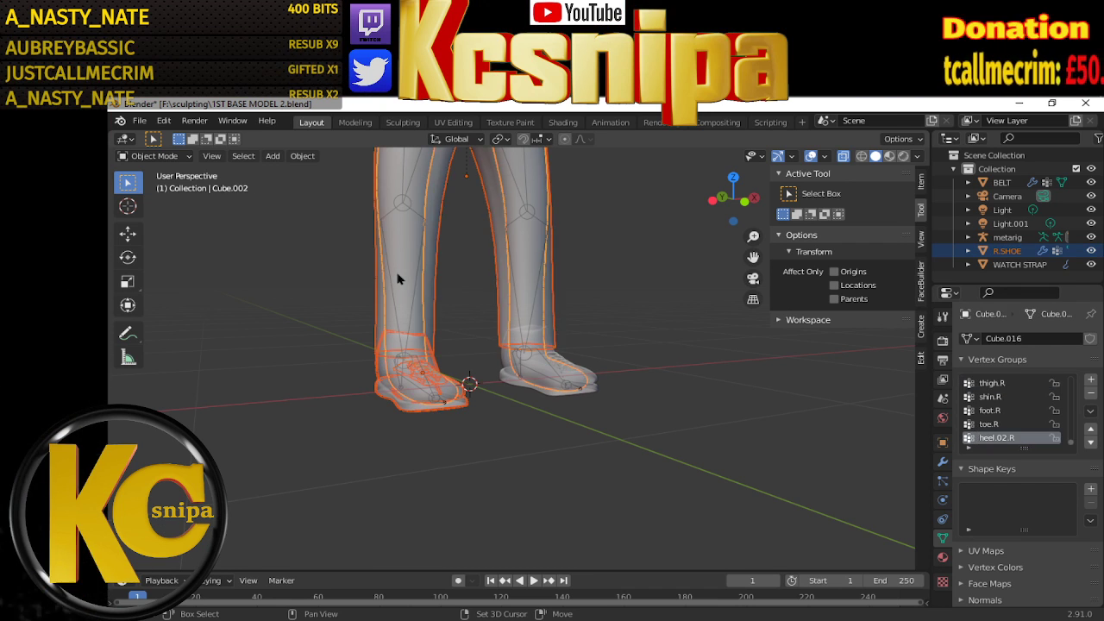
pyautogui.keyDown('shift'); pyautogui.click(409, 215); pyautogui.keyUp('shift')
pyautogui.keyDown('shift'); pyautogui.click(409, 215); pyautogui.keyUp('shift')
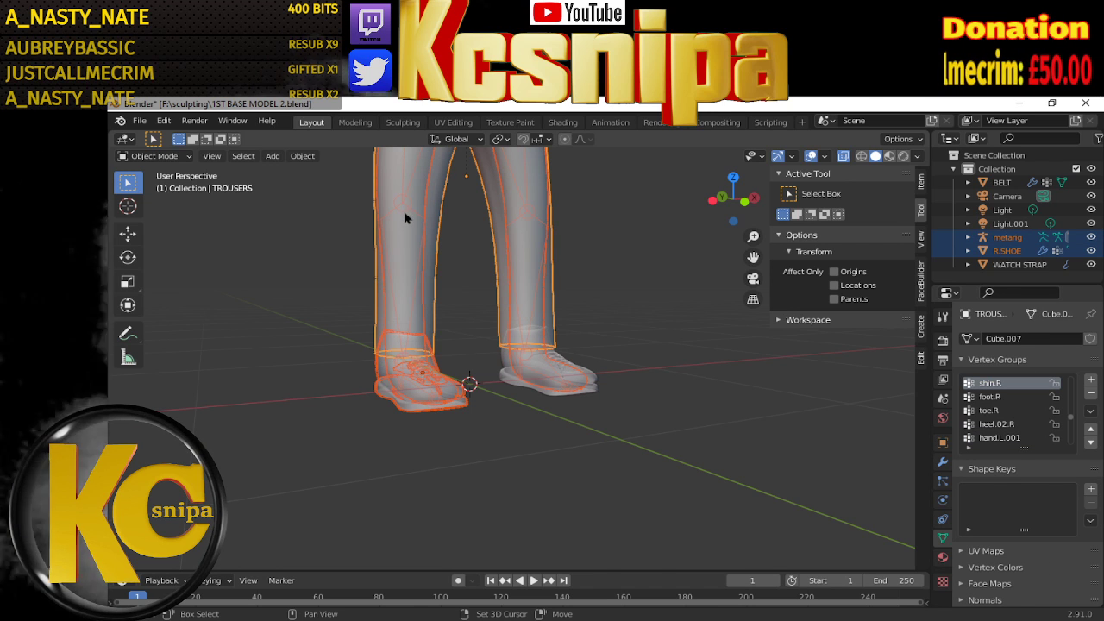
pyautogui.moveTo(354, 301); pyautogui.dragTo(386, 308)
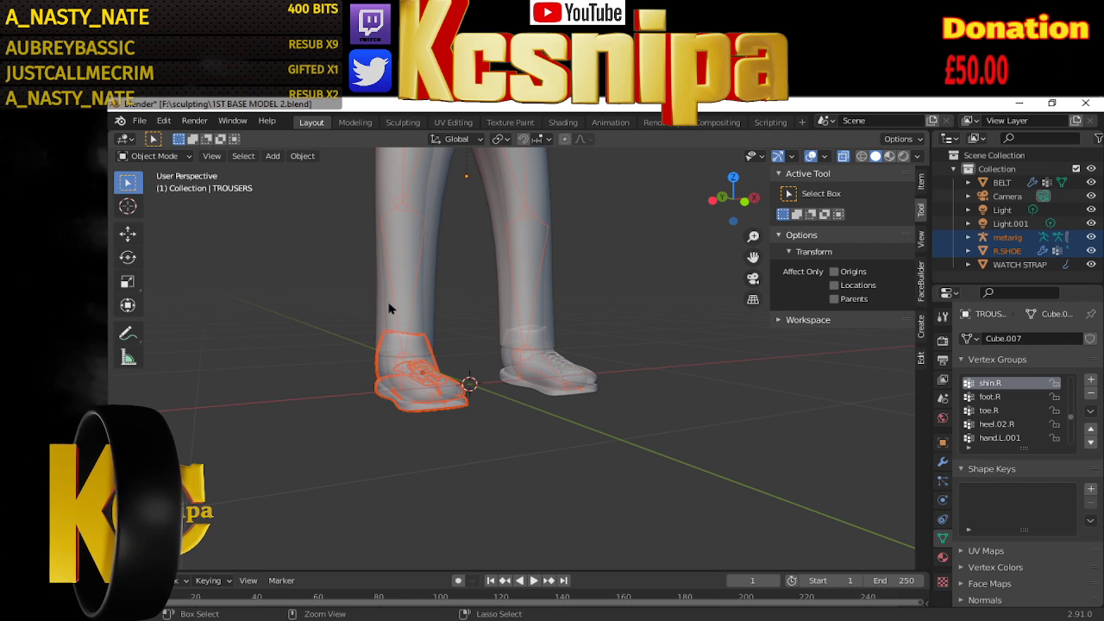
pyautogui.rightClick(326, 373)
pyautogui.moveTo(285, 369)
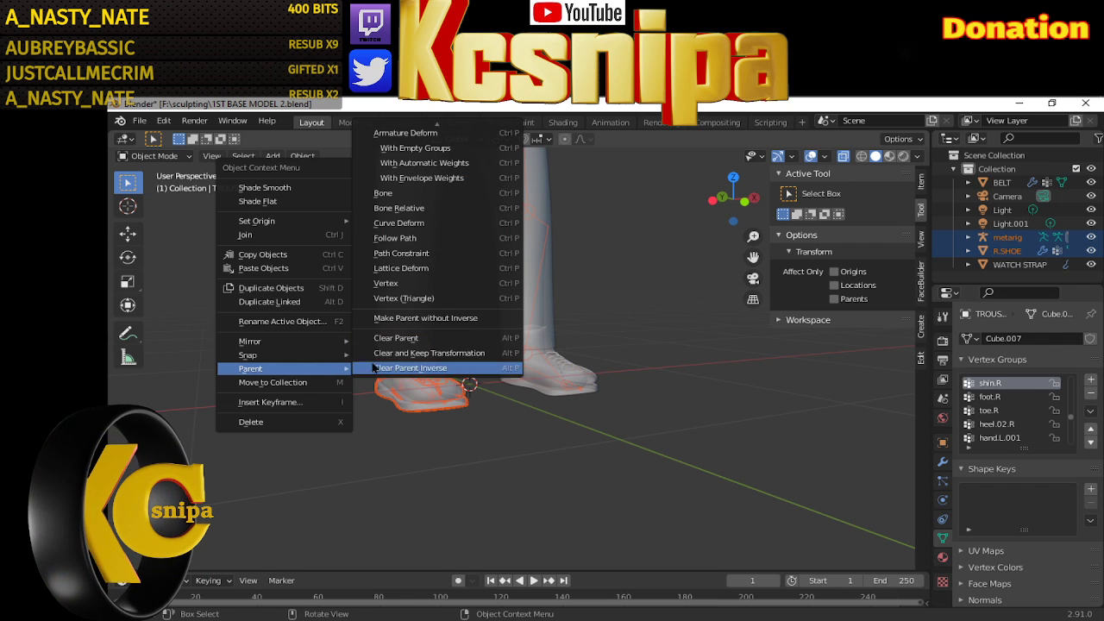
pyautogui.click(397, 198)
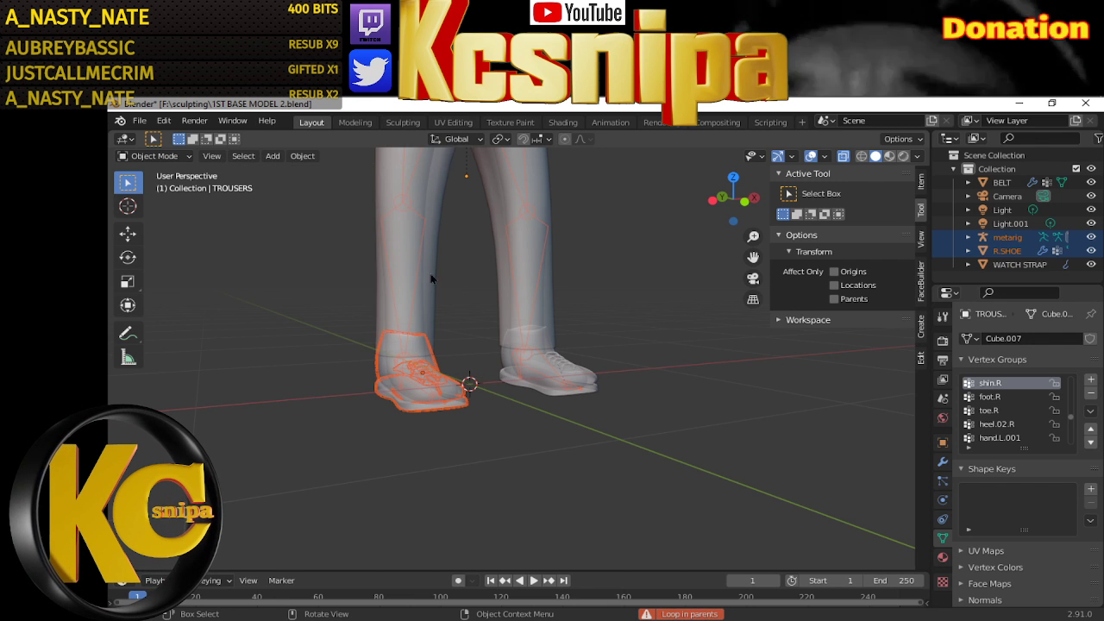
pyautogui.moveTo(431, 276)
pyautogui.mouseDown(button='middle')
pyautogui.moveTo(516, 356)
pyautogui.moveTo(488, 367)
pyautogui.mouseUp(button='middle')
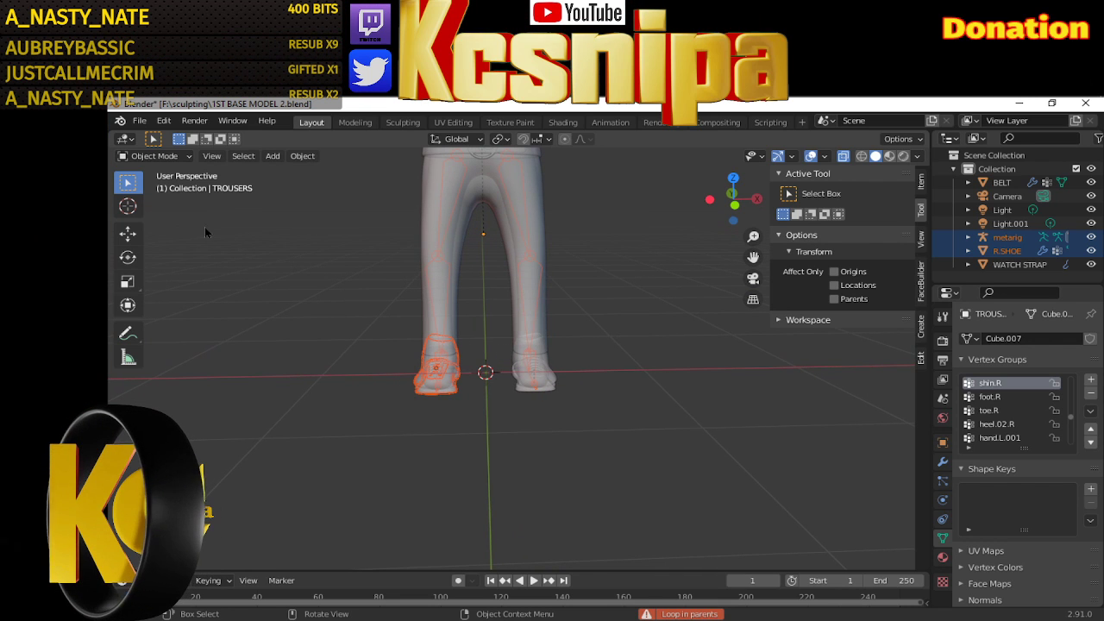
# Inspect the trousers' heel.02.R weights in Weight Paint mode, all blue, then return to Object Mode
pyautogui.click(187, 156)
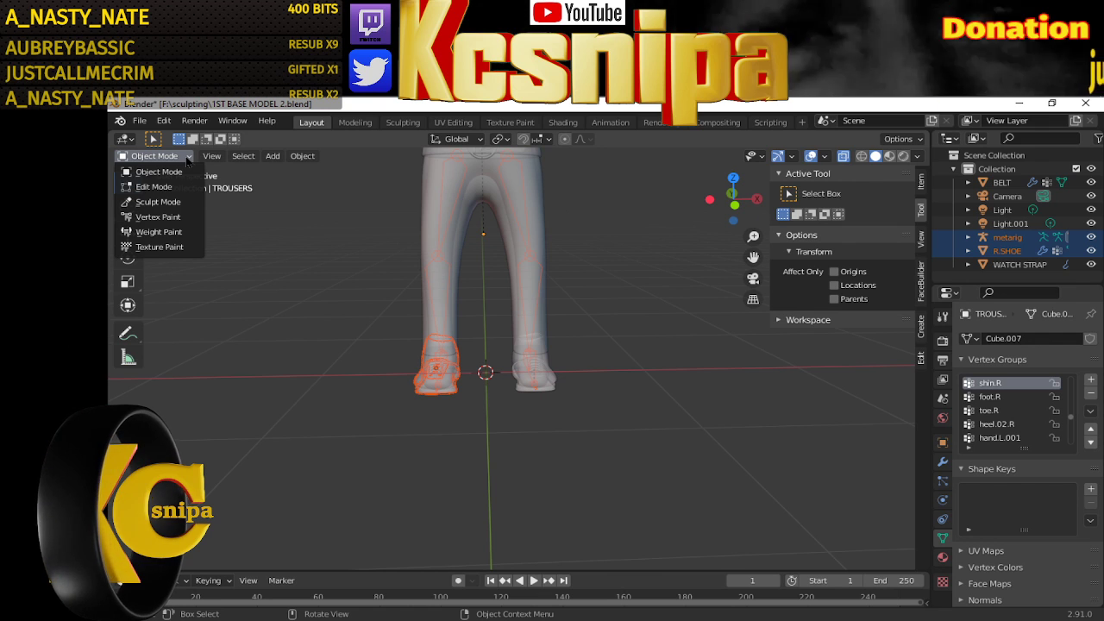
pyautogui.click(178, 235)
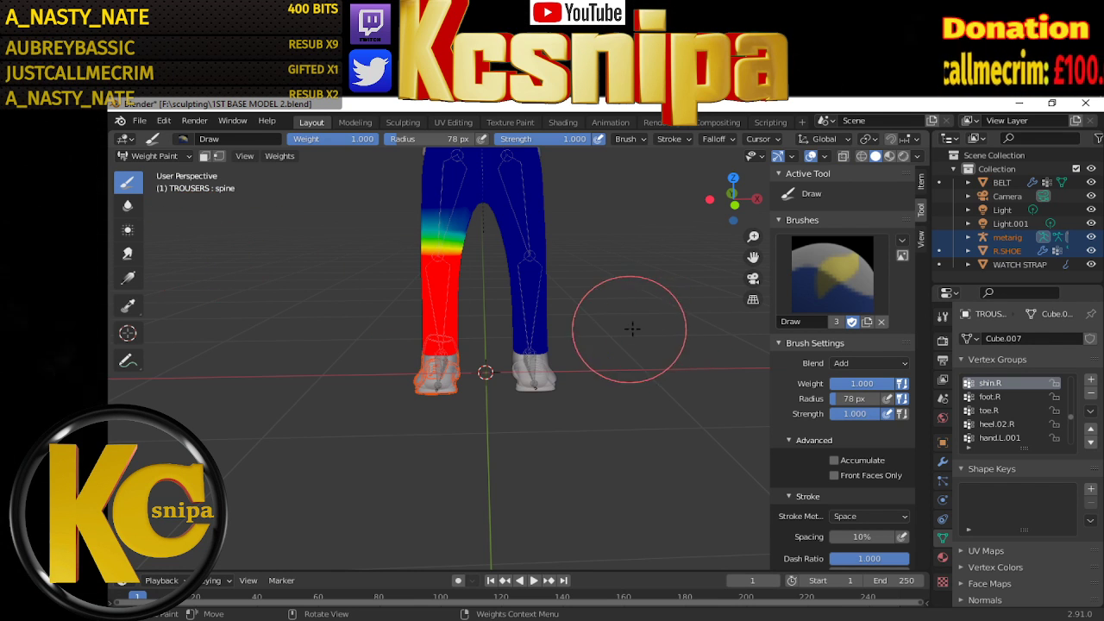
pyautogui.click(997, 424)
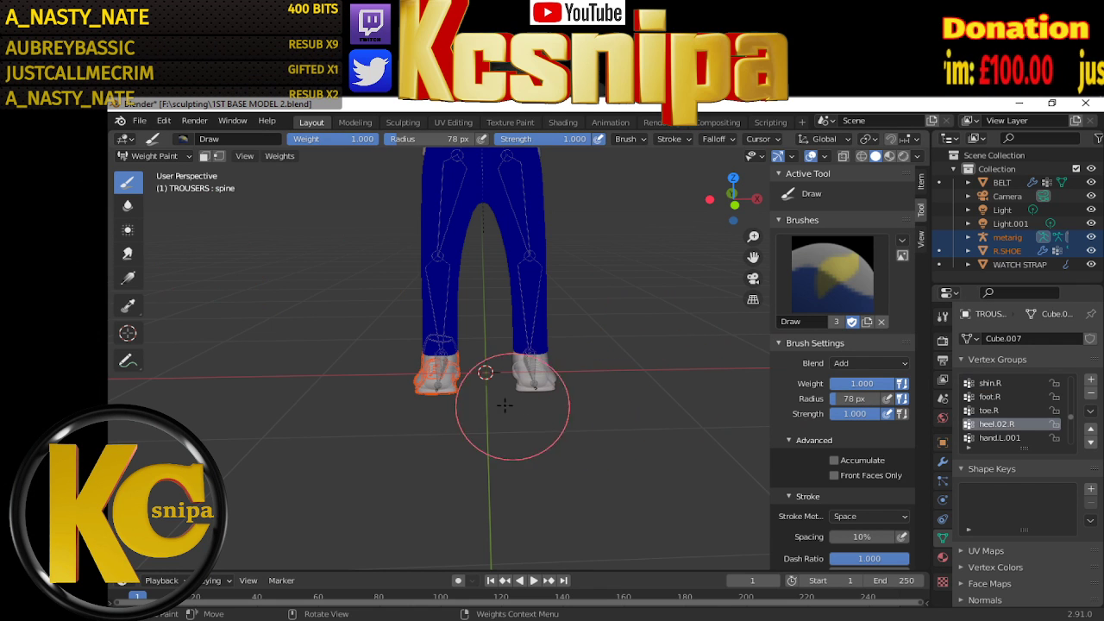
pyautogui.moveTo(504, 404); pyautogui.dragTo(678, 374, button='middle')
pyautogui.scroll(2, 653, 394)
pyautogui.scroll(2, 592, 406)
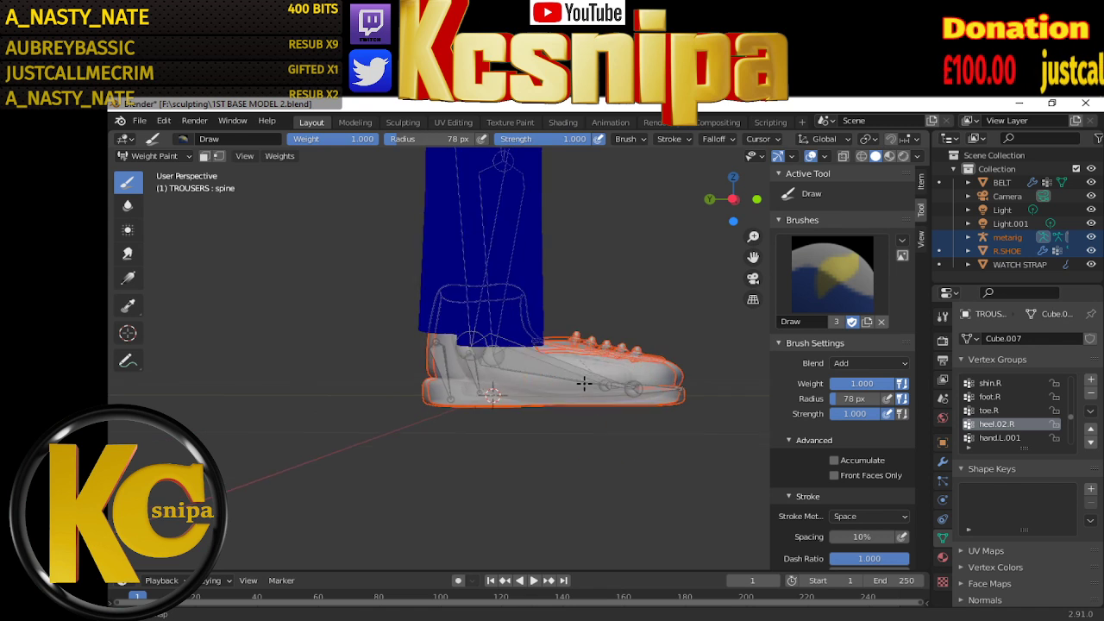
pyautogui.moveTo(584, 383); pyautogui.dragTo(598, 390, button='middle')
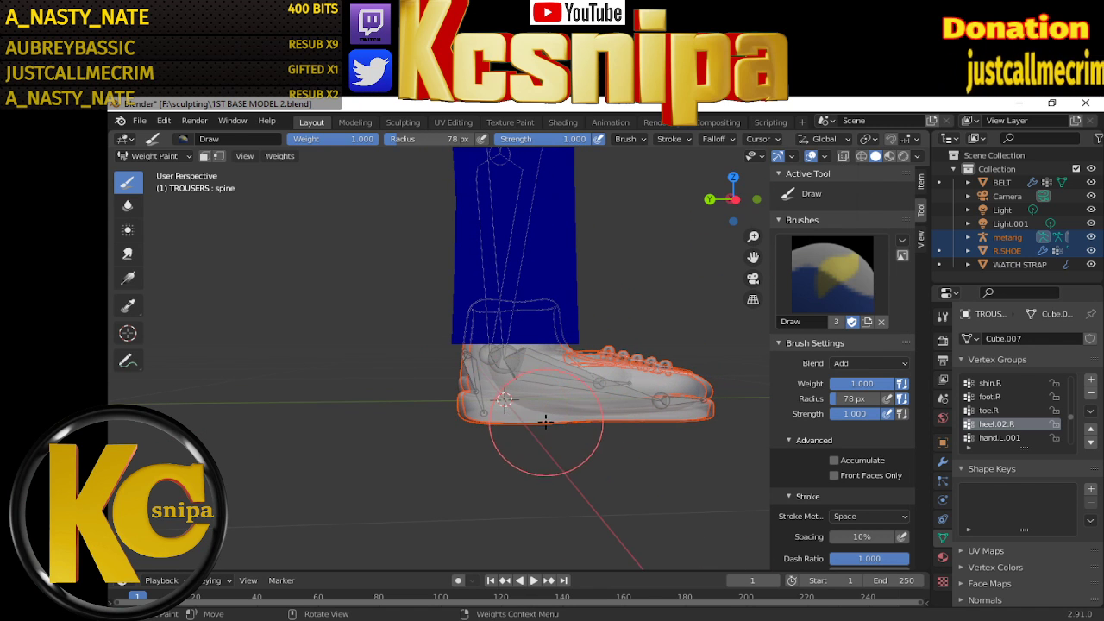
pyautogui.moveTo(545, 420)
pyautogui.mouseDown(button='middle')
pyautogui.moveTo(499, 395)
pyautogui.moveTo(592, 423)
pyautogui.mouseUp(button='middle')
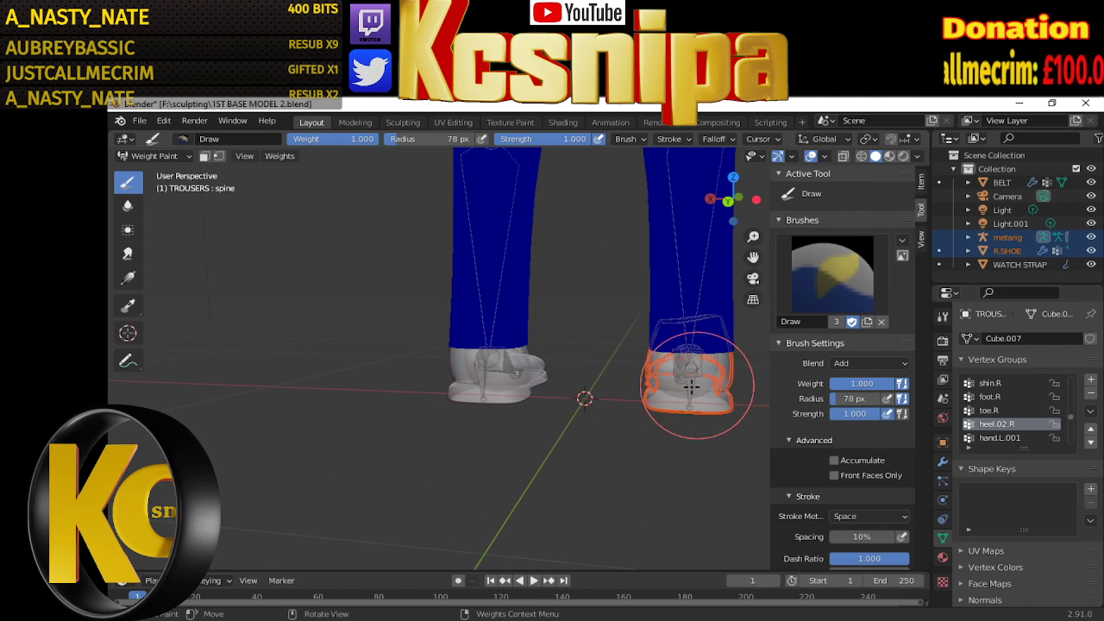
pyautogui.moveTo(671, 375)
pyautogui.mouseDown(button='middle')
pyautogui.moveTo(601, 389)
pyautogui.moveTo(622, 392)
pyautogui.mouseUp(button='middle')
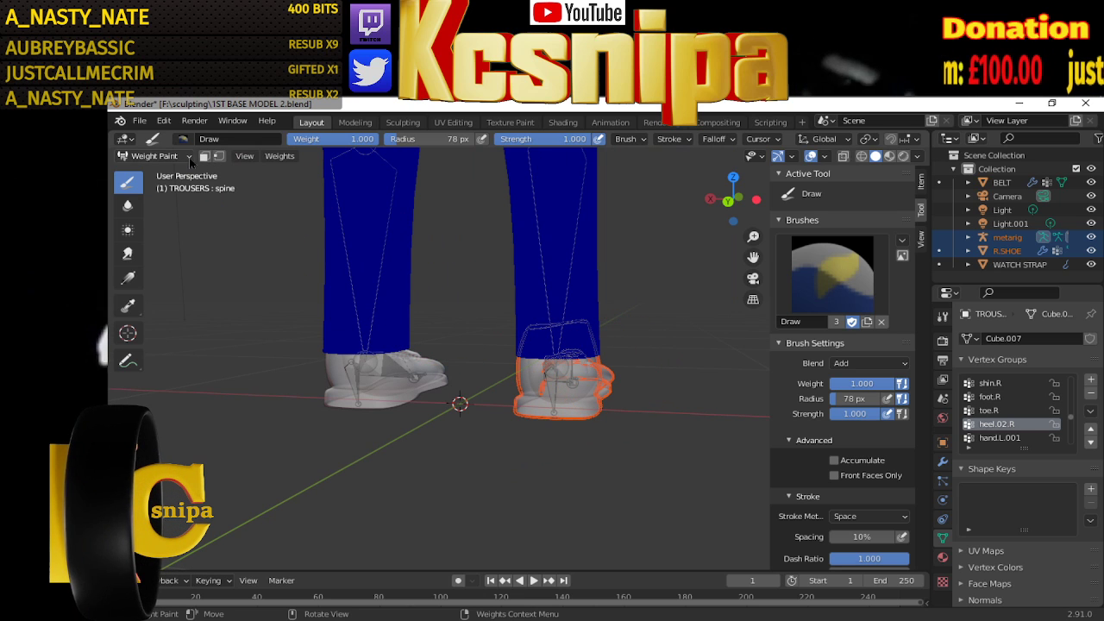
pyautogui.click(151, 155)
pyautogui.click(151, 170)
# Put R.SHOE into Weight Paint mode and paint weight onto its heel
pyautogui.click(559, 403)
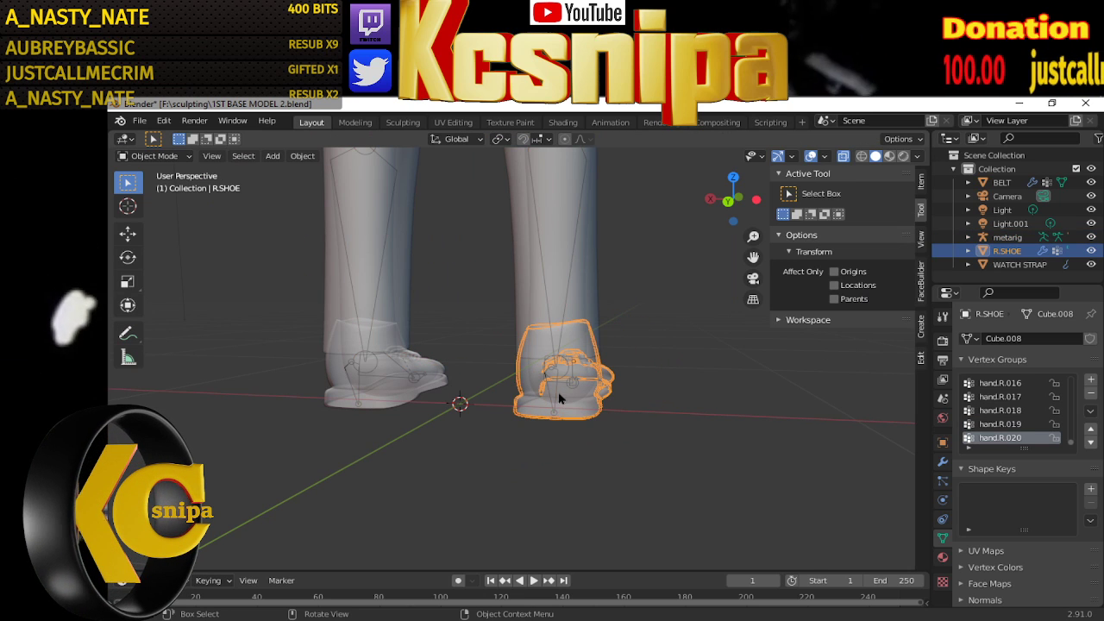
pyautogui.click(188, 157)
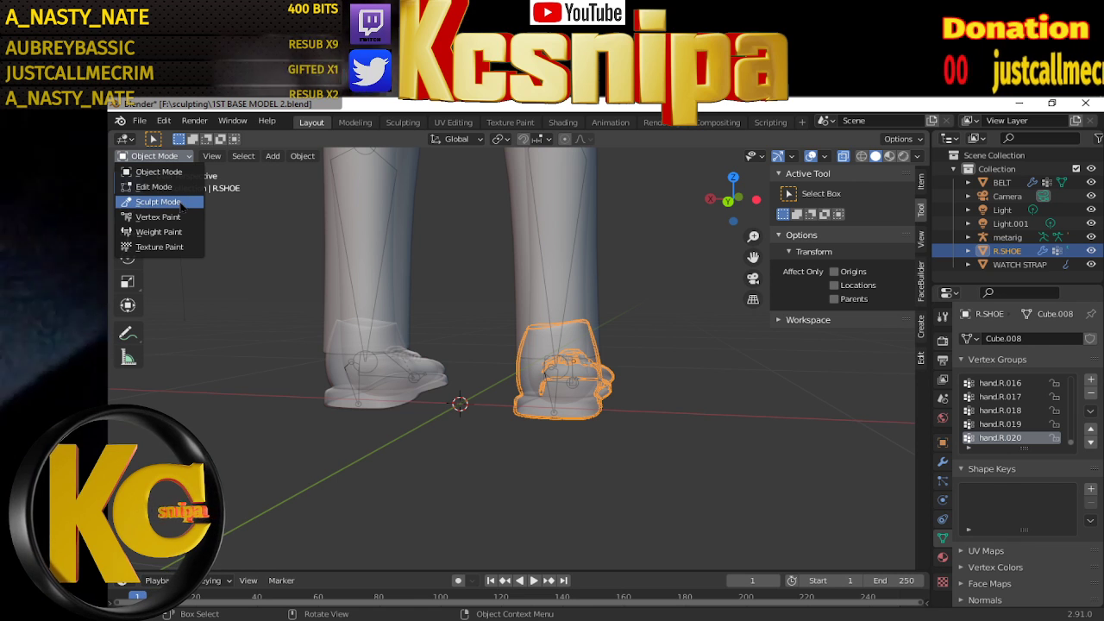
pyautogui.click(159, 232)
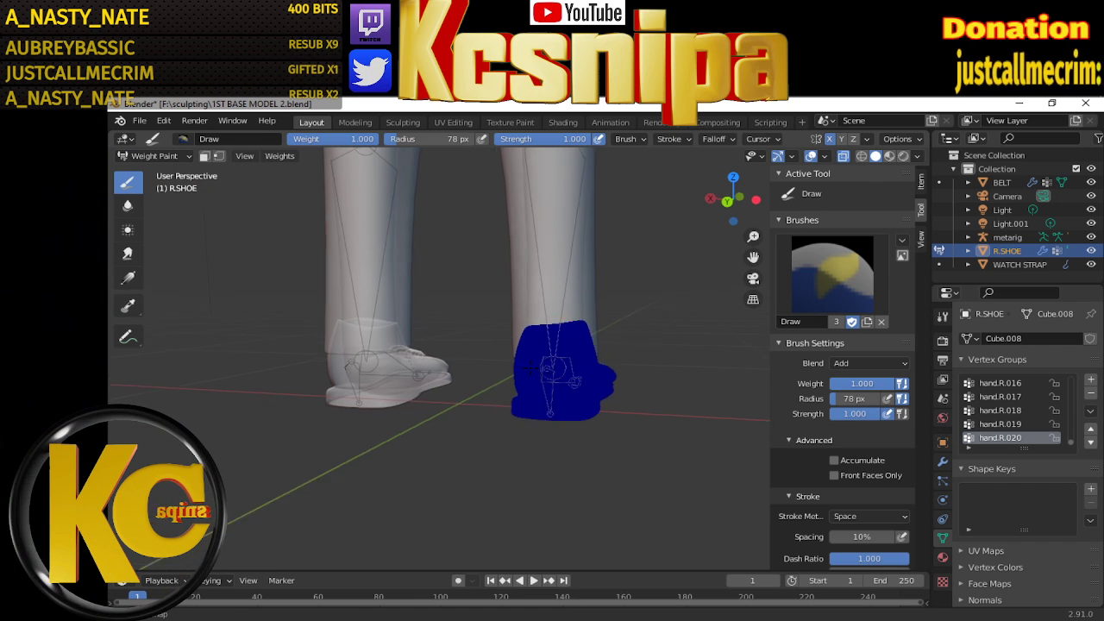
pyautogui.moveTo(509, 358); pyautogui.dragTo(483, 371, button='middle')
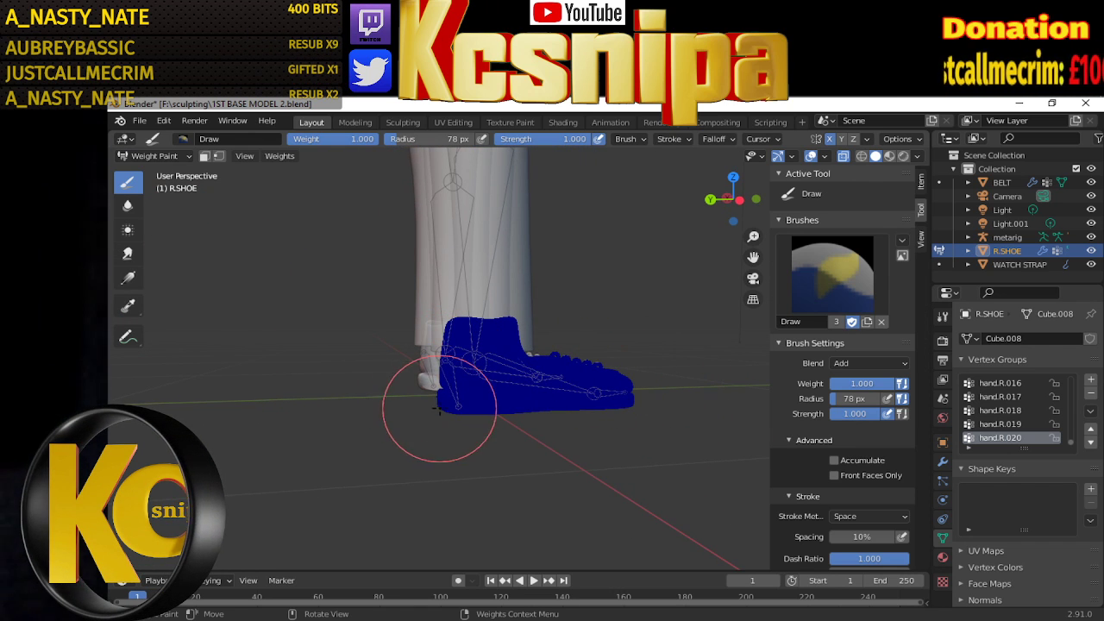
pyautogui.moveTo(453, 380); pyautogui.dragTo(464, 393)
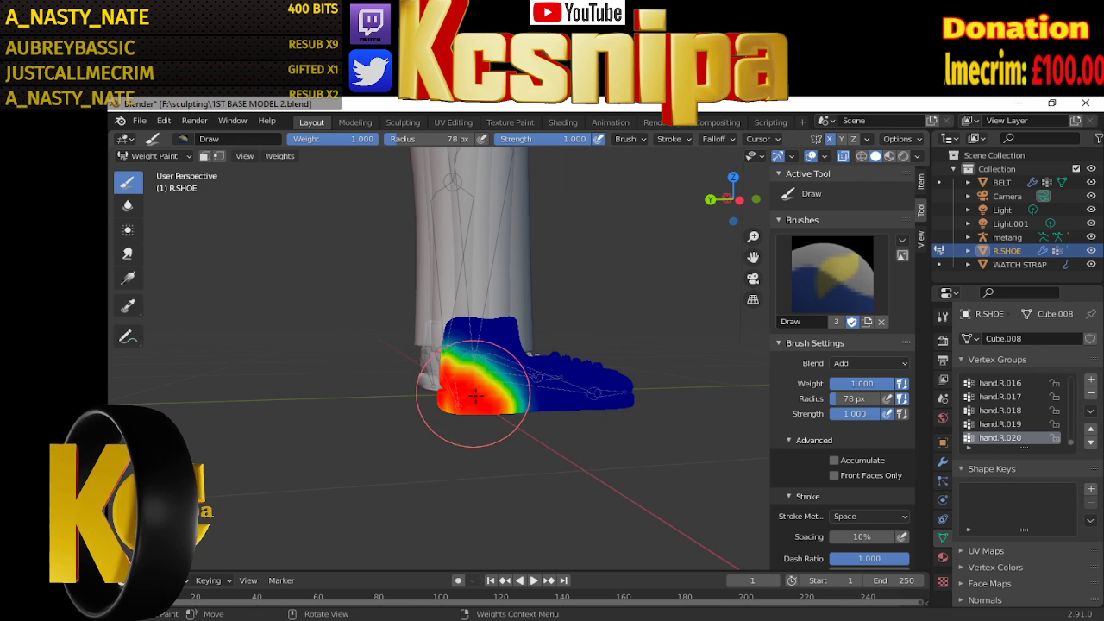
pyautogui.moveTo(492, 354)
pyautogui.mouseDown(button='middle')
pyautogui.moveTo(477, 354)
pyautogui.moveTo(639, 414)
pyautogui.moveTo(560, 398)
pyautogui.mouseUp(button='middle')
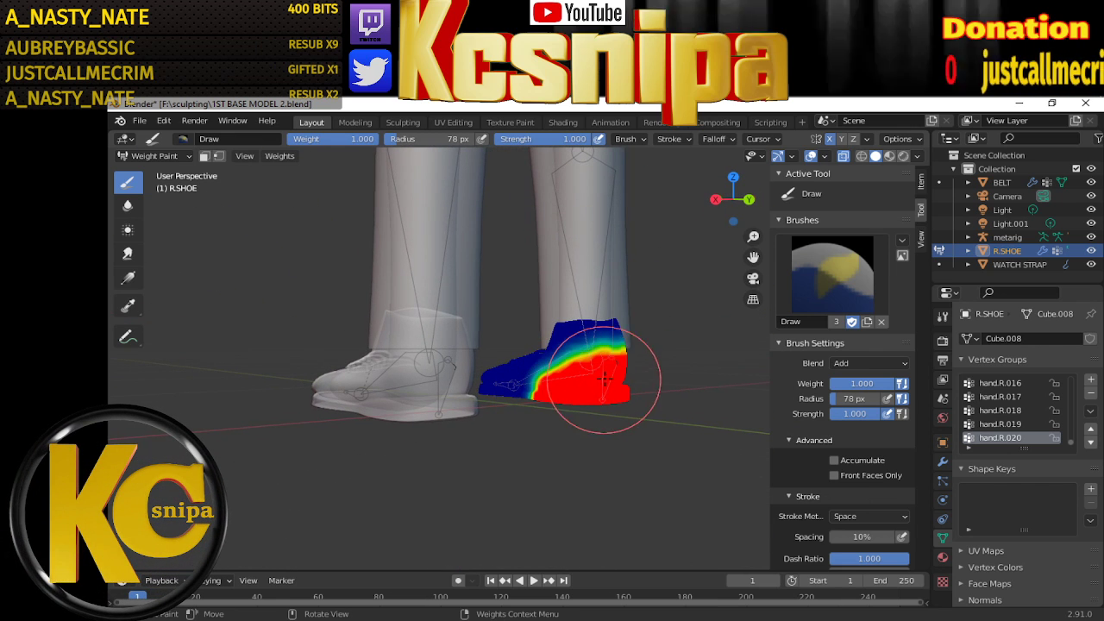
pyautogui.moveTo(665, 382); pyautogui.dragTo(539, 399, button='middle')
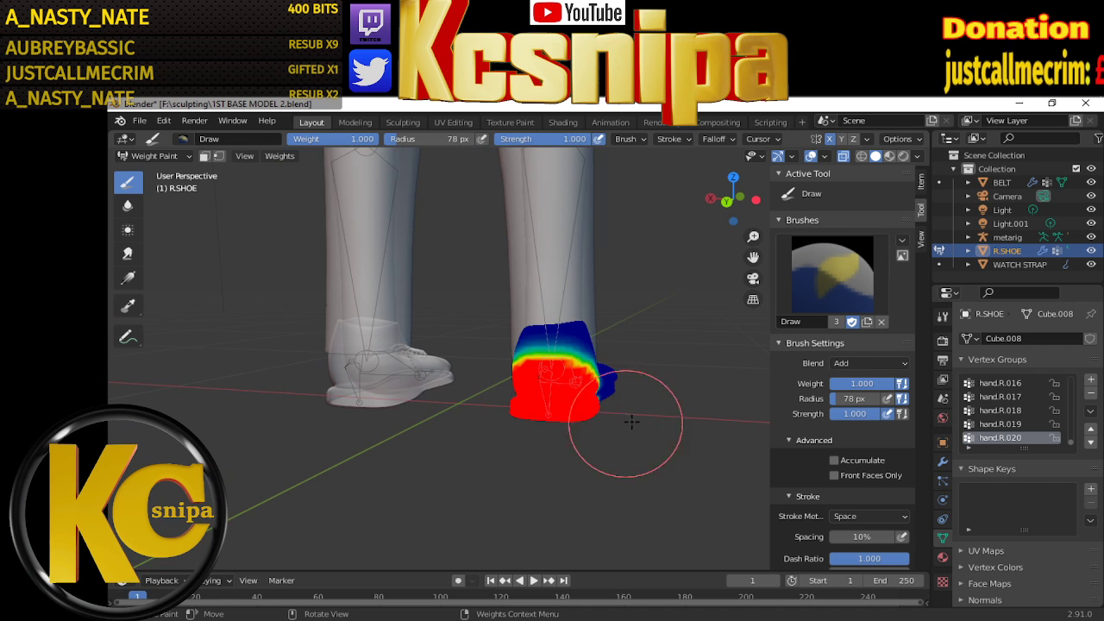
pyautogui.moveTo(631, 421)
pyautogui.mouseDown(button='middle')
pyautogui.moveTo(513, 406)
pyautogui.moveTo(919, 414)
pyautogui.mouseUp(button='middle')
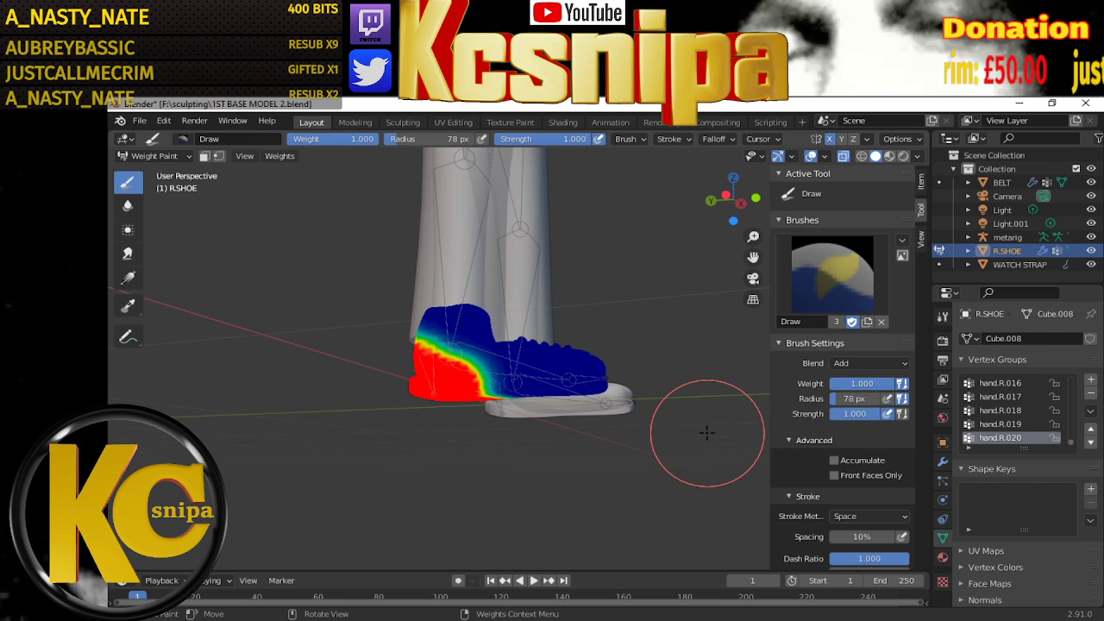
pyautogui.moveTo(706, 432)
pyautogui.mouseDown(button='middle')
pyautogui.moveTo(653, 456)
pyautogui.moveTo(758, 429)
pyautogui.mouseUp(button='middle')
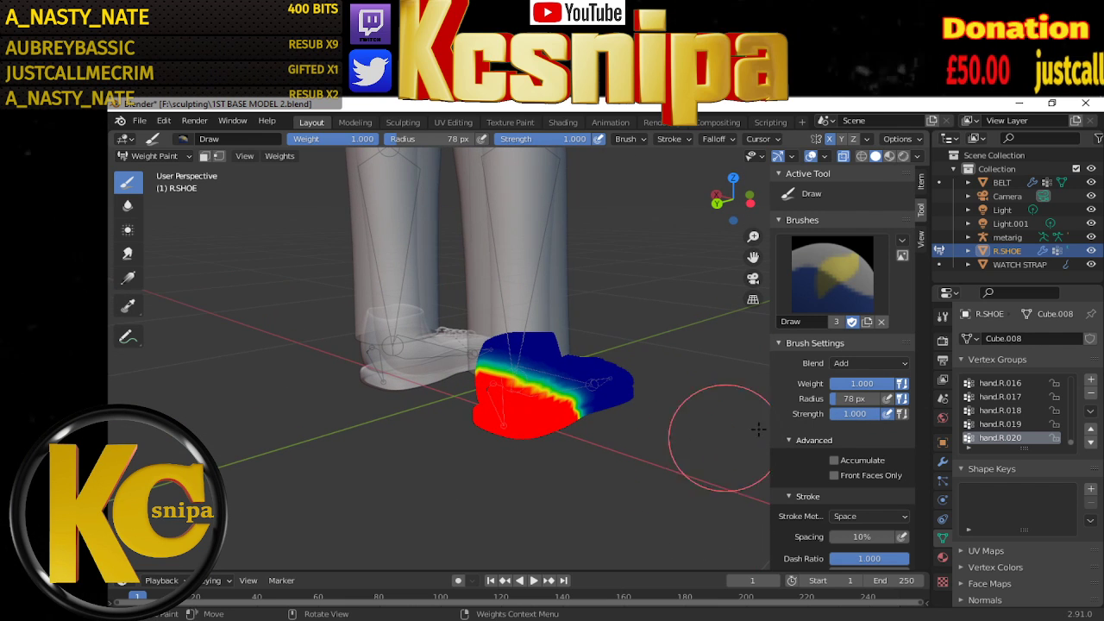
# Set the brush blend to Subtract and erase the mistakenly painted weight from the shoe
pyautogui.click(864, 366)
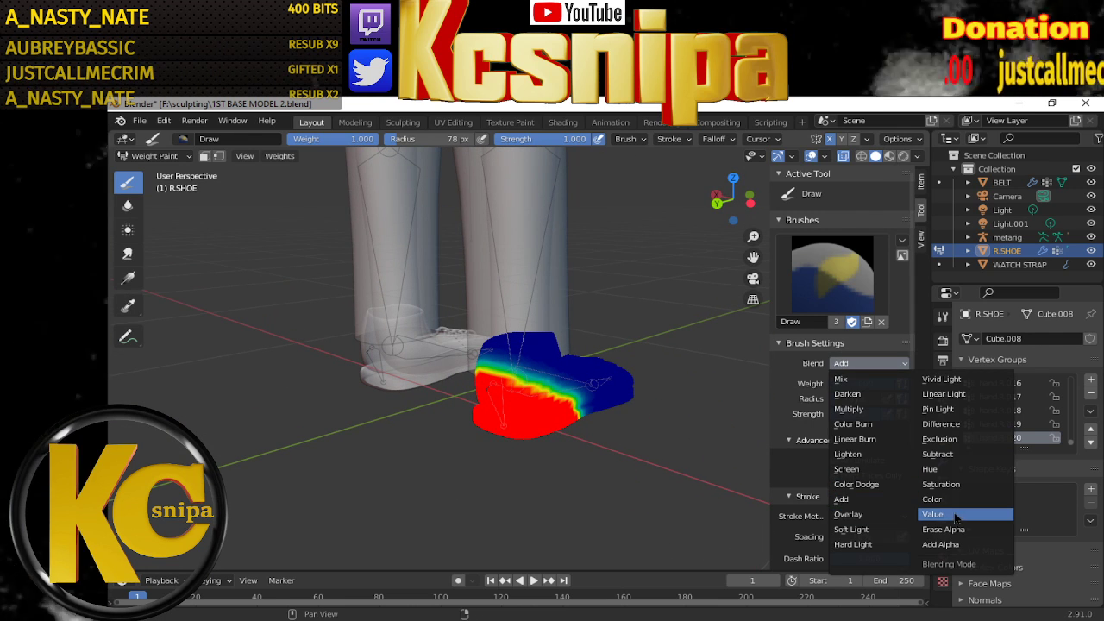
pyautogui.click(938, 453)
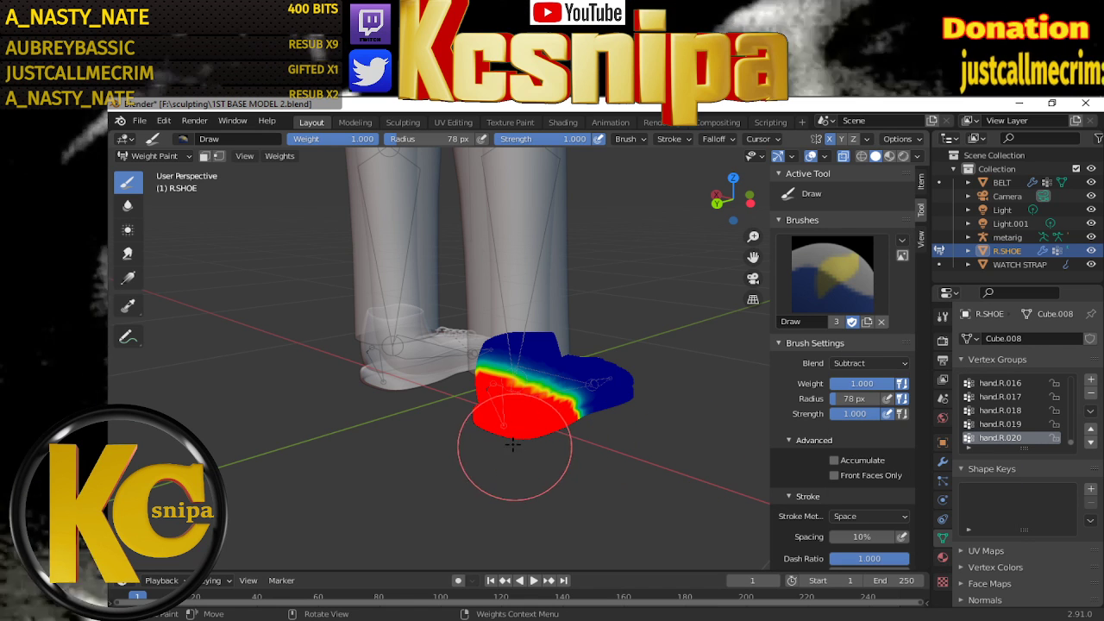
pyautogui.moveTo(529, 468)
pyautogui.mouseDown()
pyautogui.moveTo(520, 423)
pyautogui.moveTo(517, 436)
pyautogui.mouseUp()
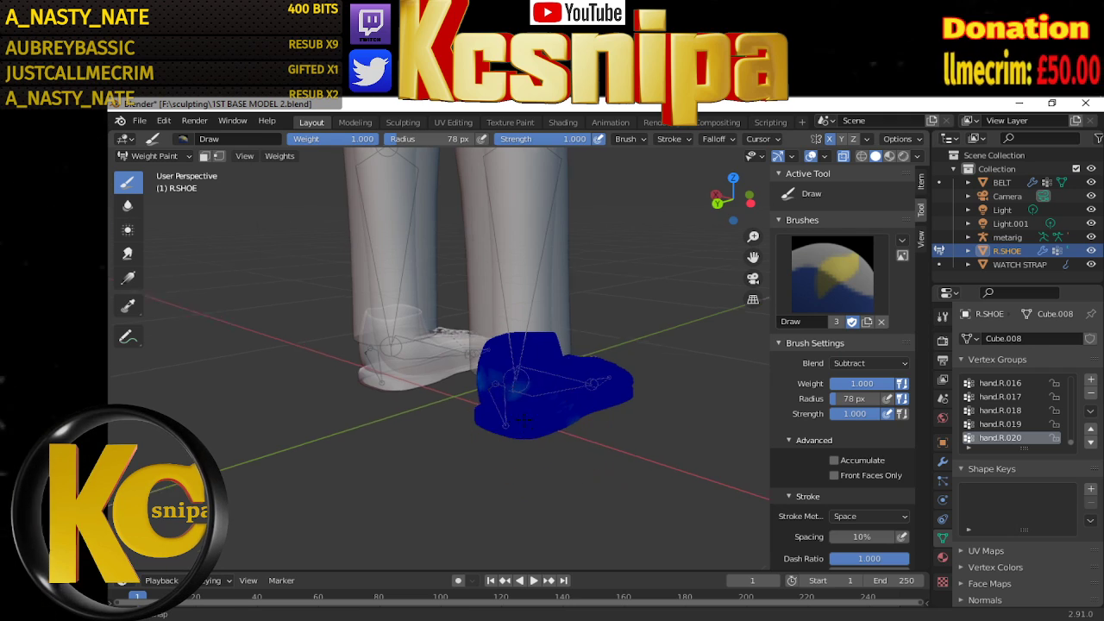
pyautogui.moveTo(524, 420)
pyautogui.mouseDown(button='middle')
pyautogui.moveTo(616, 370)
pyautogui.moveTo(563, 332)
pyautogui.mouseUp(button='middle')
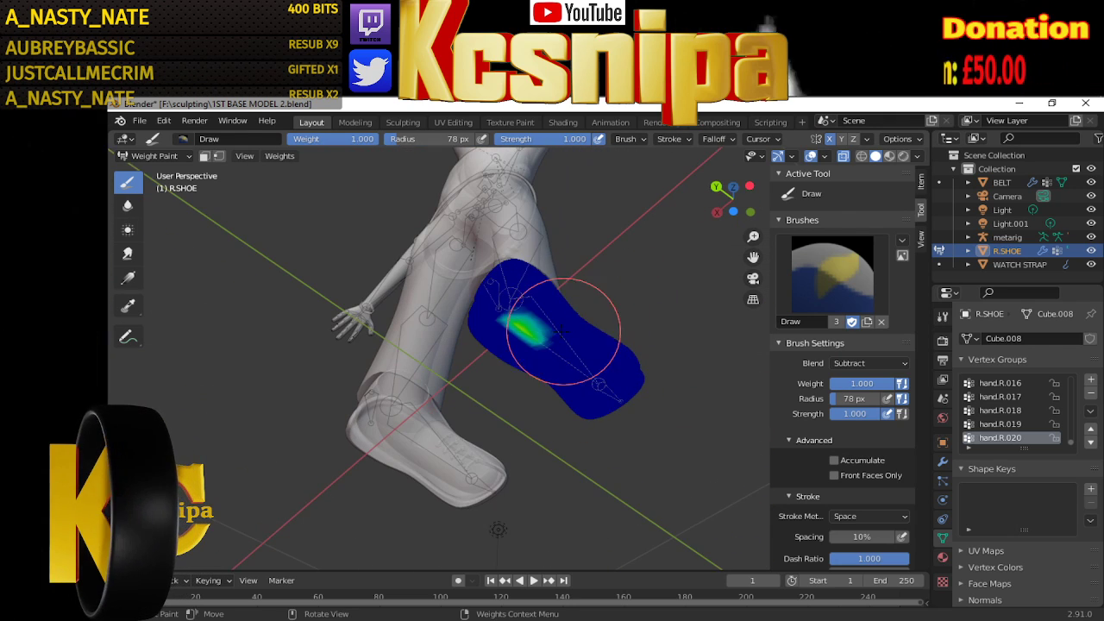
pyautogui.moveTo(562, 338); pyautogui.dragTo(747, 452, button='middle')
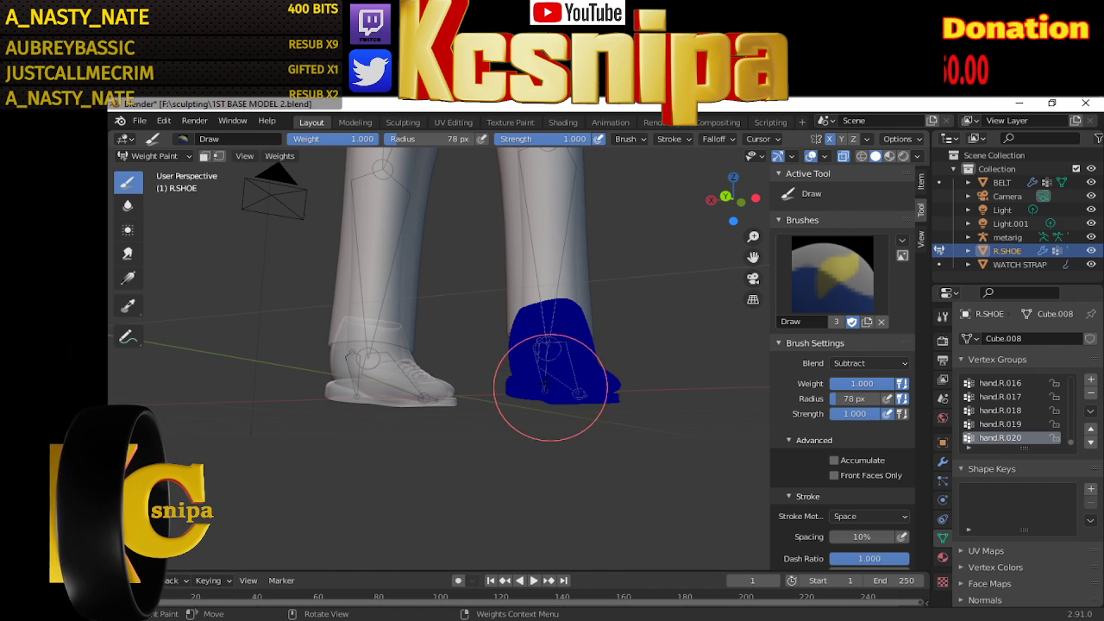
pyautogui.moveTo(549, 375); pyautogui.dragTo(604, 362, button='middle')
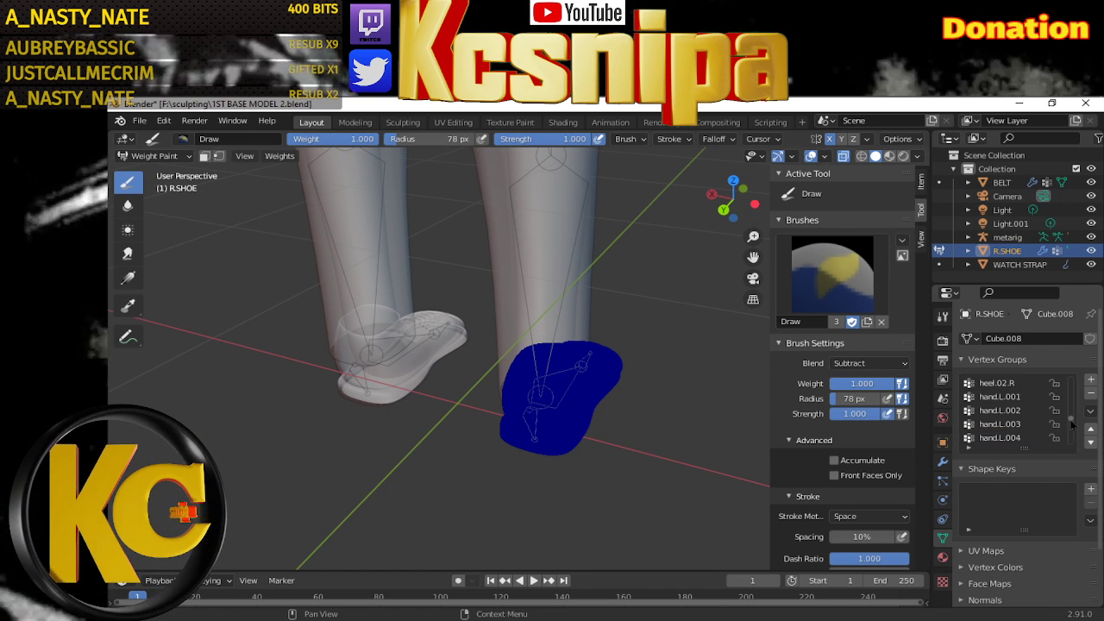
pyautogui.moveTo(1070, 443); pyautogui.dragTo(1072, 420)
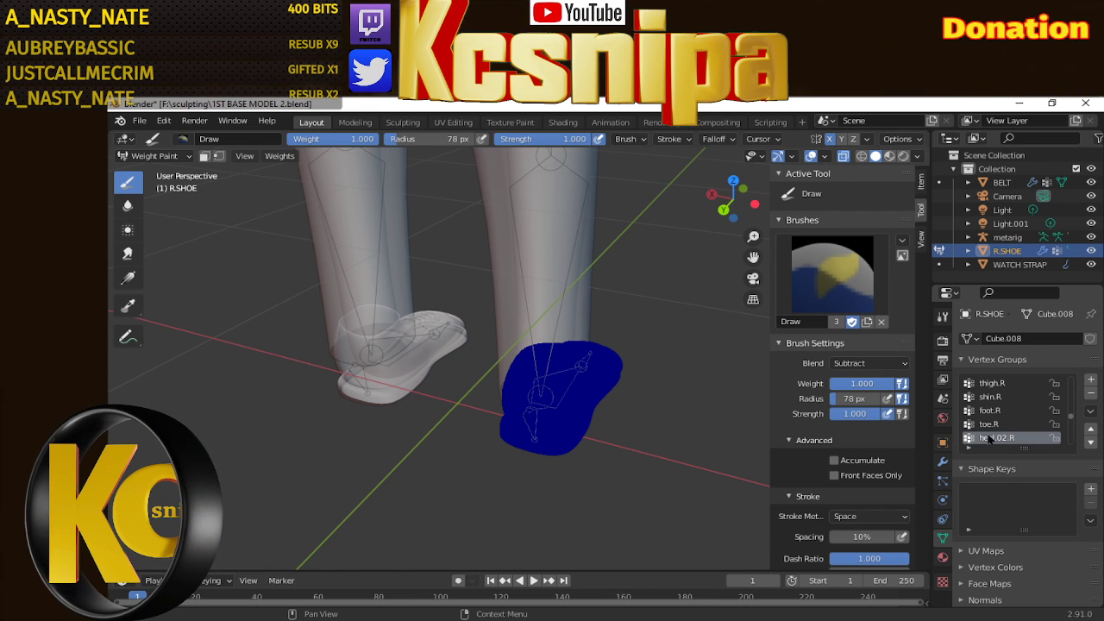
pyautogui.moveTo(602, 423); pyautogui.dragTo(672, 405, button='middle')
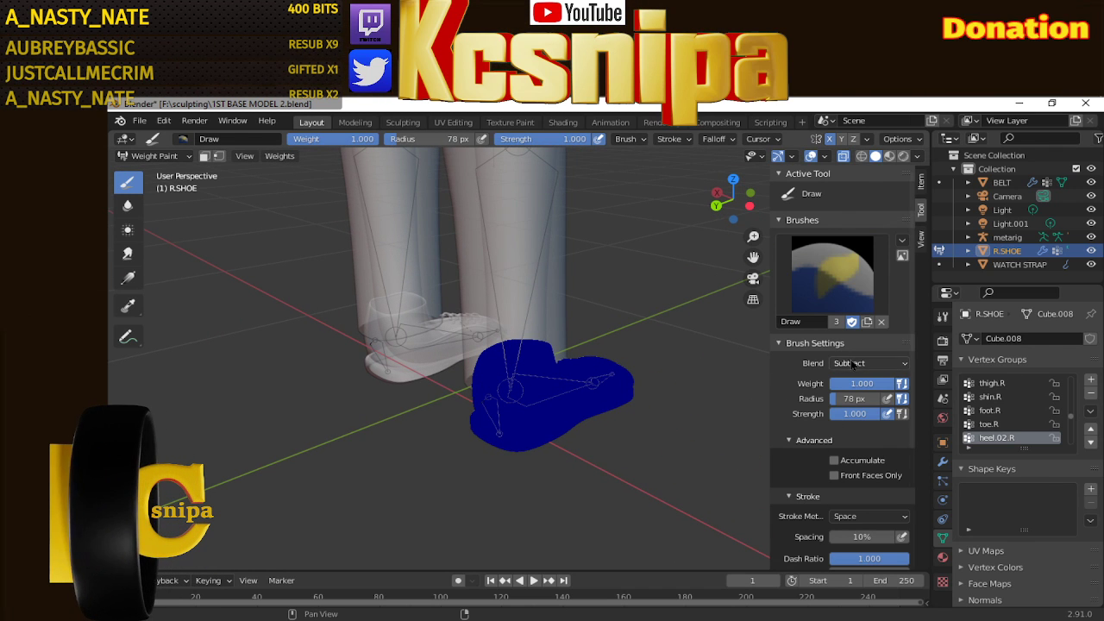
# Set the blend back to Add and paint heel.02.R weight onto the shoe heel
pyautogui.click(852, 365)
pyautogui.click(841, 499)
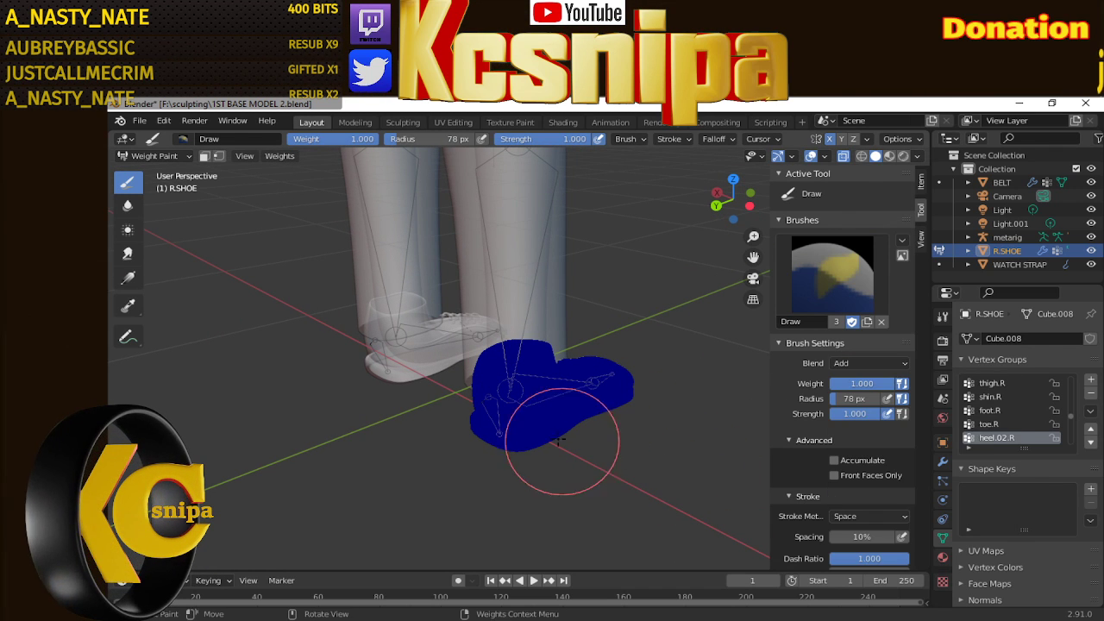
pyautogui.moveTo(566, 419); pyautogui.dragTo(656, 414, button='middle')
pyautogui.moveTo(473, 405); pyautogui.dragTo(537, 394, button='middle')
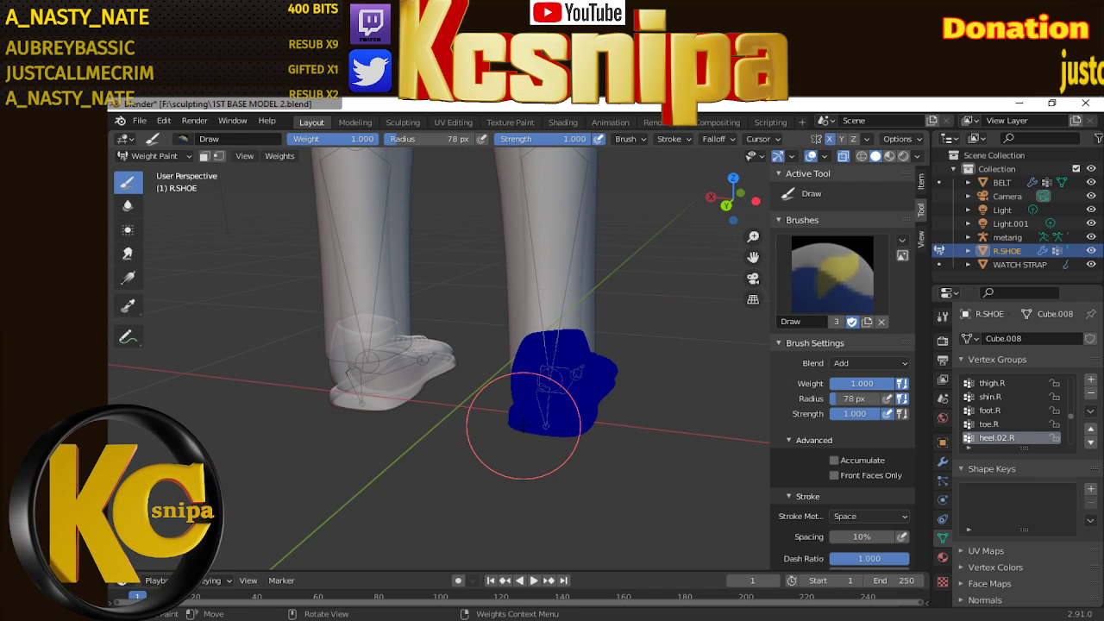
pyautogui.moveTo(538, 394); pyautogui.dragTo(537, 421)
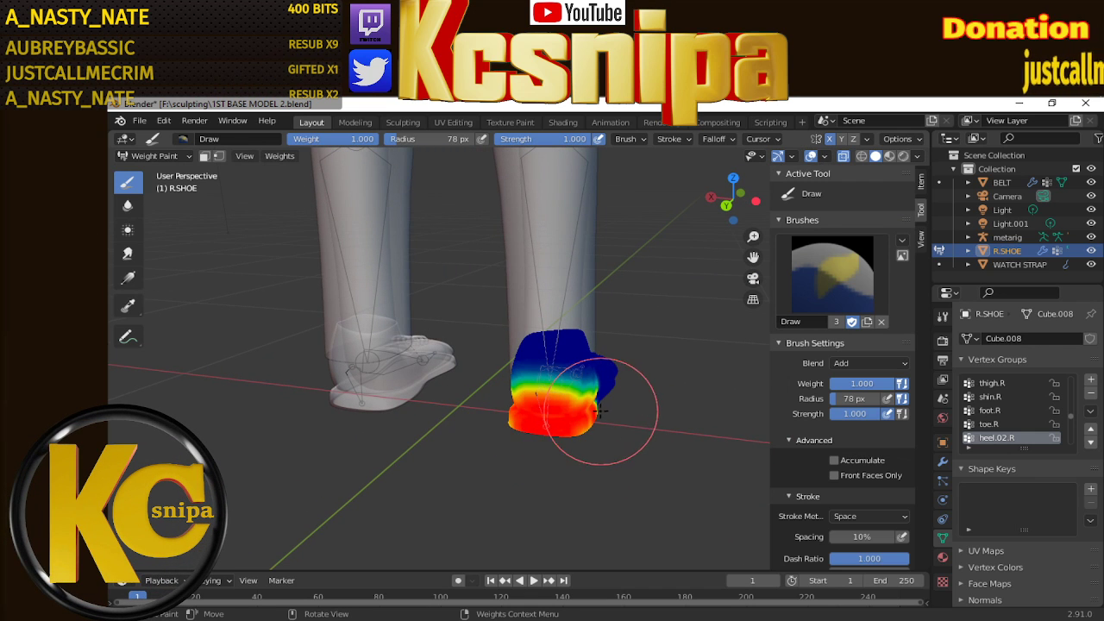
pyautogui.moveTo(601, 411)
pyautogui.mouseDown(button='middle')
pyautogui.moveTo(489, 398)
pyautogui.moveTo(575, 388)
pyautogui.mouseUp(button='middle')
pyautogui.moveTo(672, 415); pyautogui.dragTo(558, 361, button='middle')
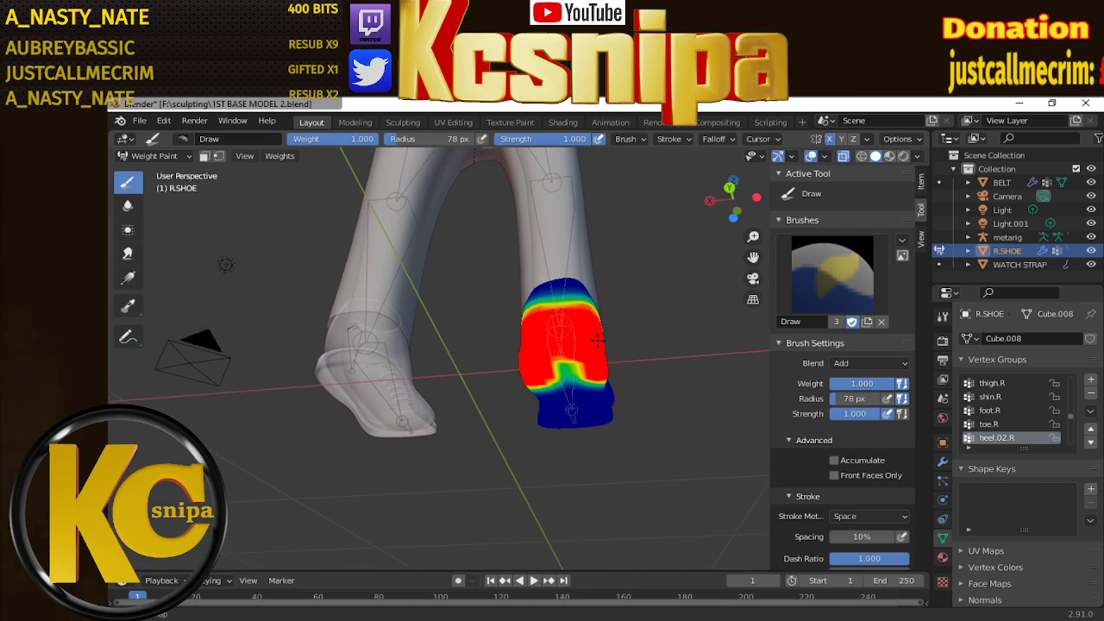
pyautogui.moveTo(631, 357); pyautogui.dragTo(715, 414, button='middle')
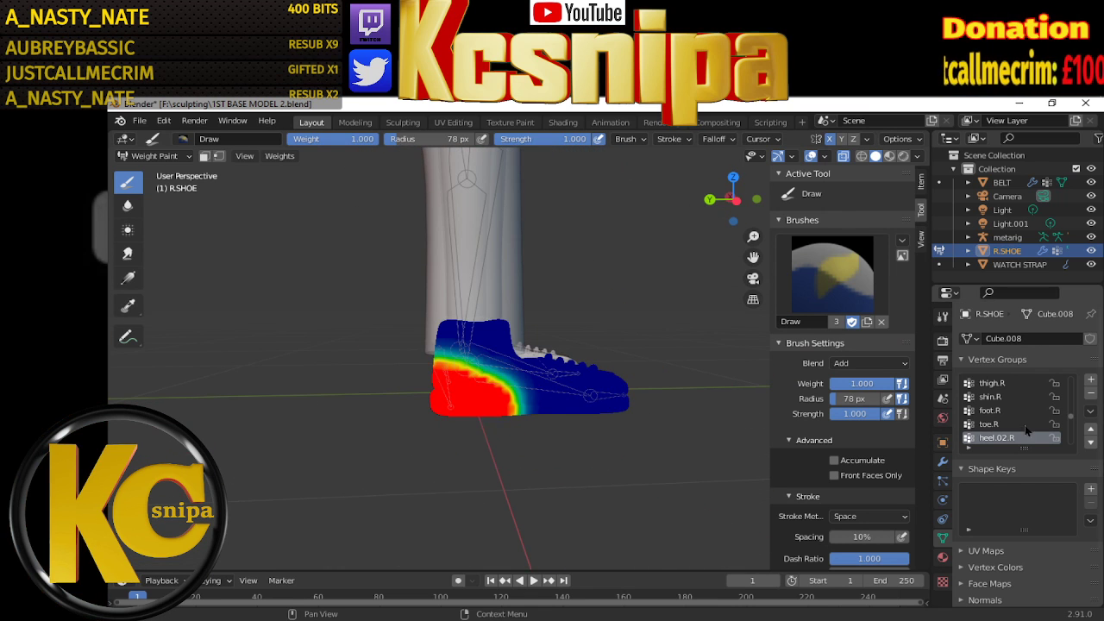
pyautogui.moveTo(622, 426)
pyautogui.mouseDown(button='middle')
pyautogui.moveTo(587, 396)
pyautogui.moveTo(575, 478)
pyautogui.mouseUp(button='middle')
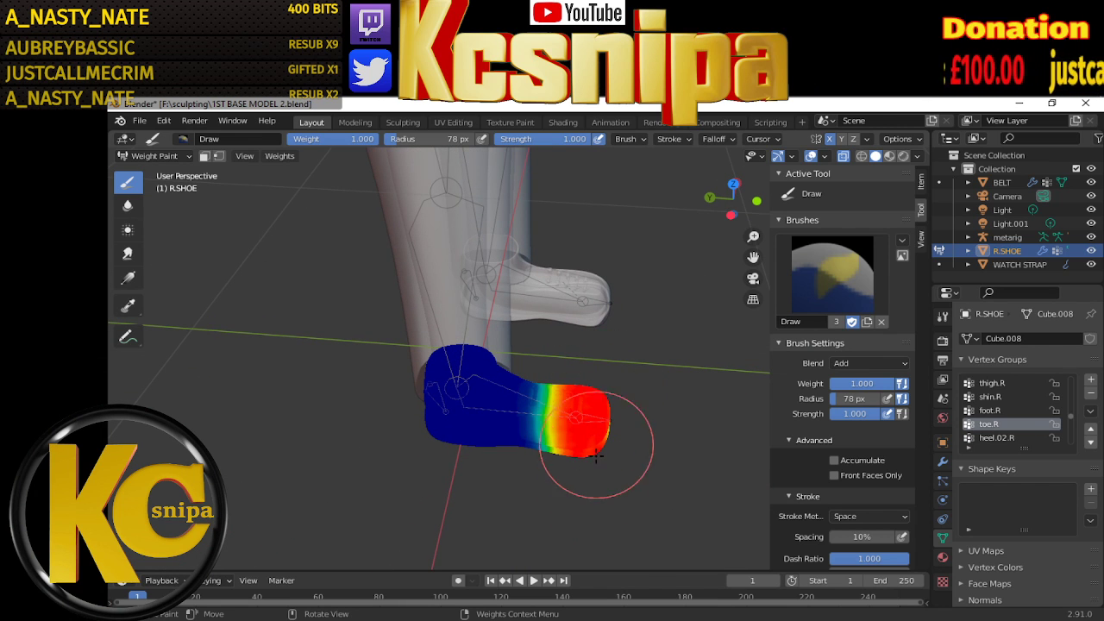
# Switch to the foot.R group and paint full weight across the right shoe
pyautogui.moveTo(631, 429)
pyautogui.mouseDown(button='middle')
pyautogui.moveTo(567, 345)
pyautogui.moveTo(586, 367)
pyautogui.moveTo(537, 333)
pyautogui.moveTo(537, 297)
pyautogui.moveTo(621, 423)
pyautogui.moveTo(602, 460)
pyautogui.mouseUp(button='middle')
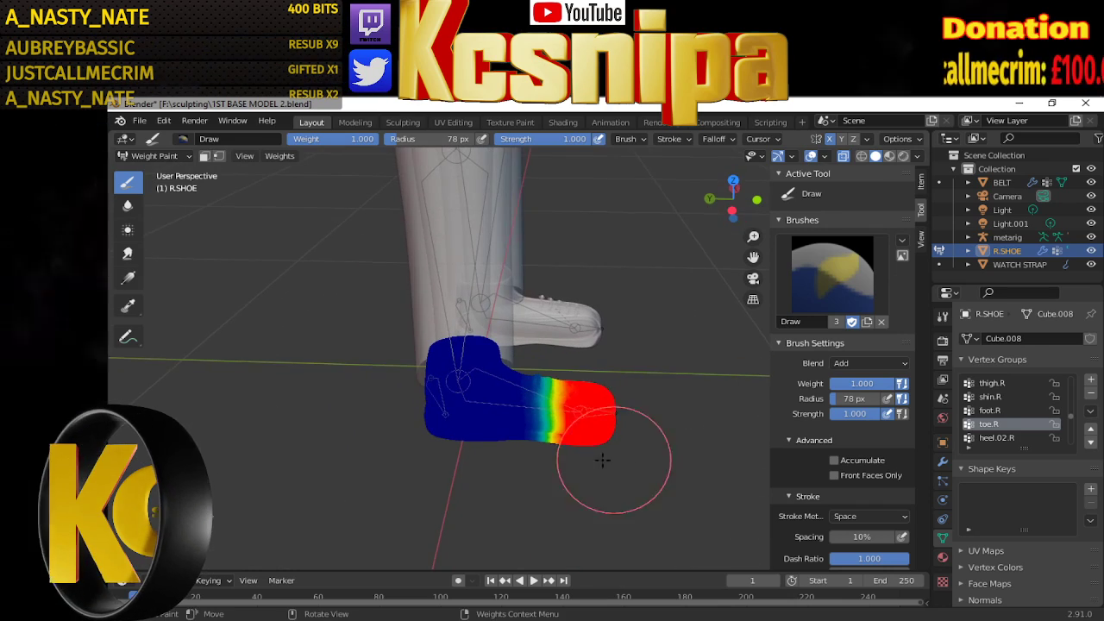
pyautogui.moveTo(600, 392)
pyautogui.mouseDown(button='middle')
pyautogui.moveTo(518, 406)
pyautogui.moveTo(463, 365)
pyautogui.moveTo(509, 311)
pyautogui.mouseUp(button='middle')
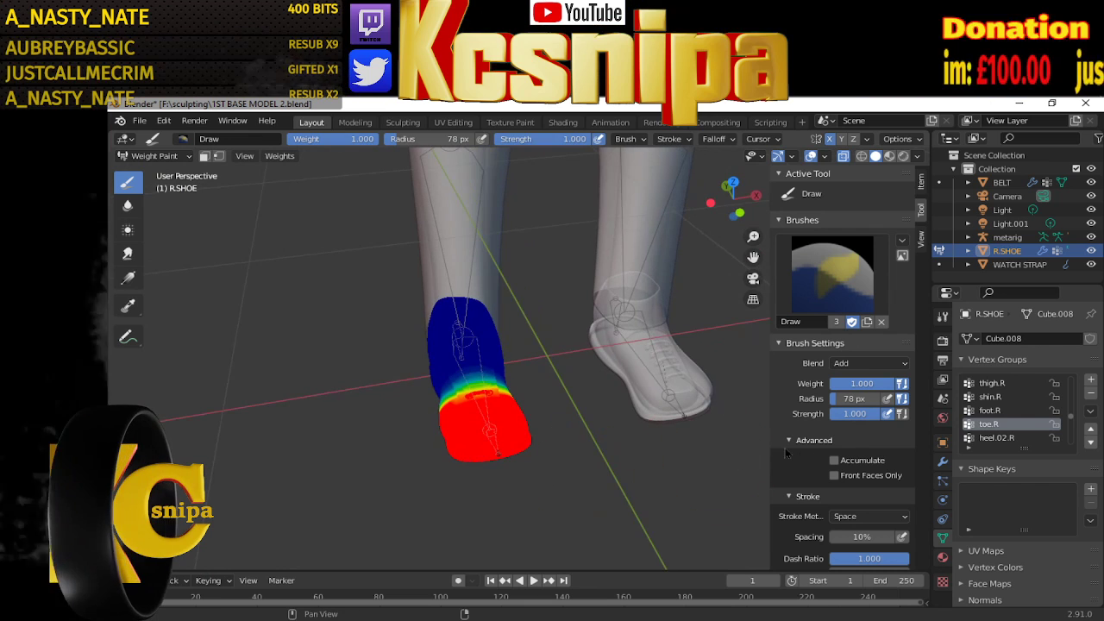
pyautogui.click(989, 411)
pyautogui.moveTo(690, 451)
pyautogui.mouseDown(button='middle')
pyautogui.moveTo(662, 449)
pyautogui.moveTo(660, 510)
pyautogui.moveTo(641, 439)
pyautogui.mouseUp(button='middle')
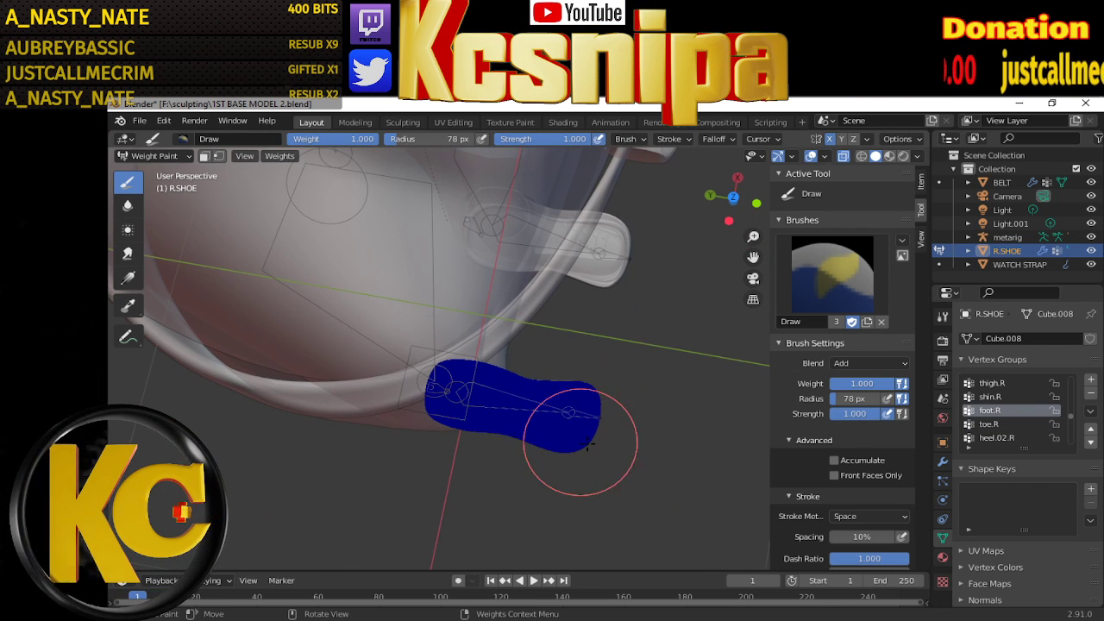
pyautogui.moveTo(530, 431); pyautogui.dragTo(545, 401)
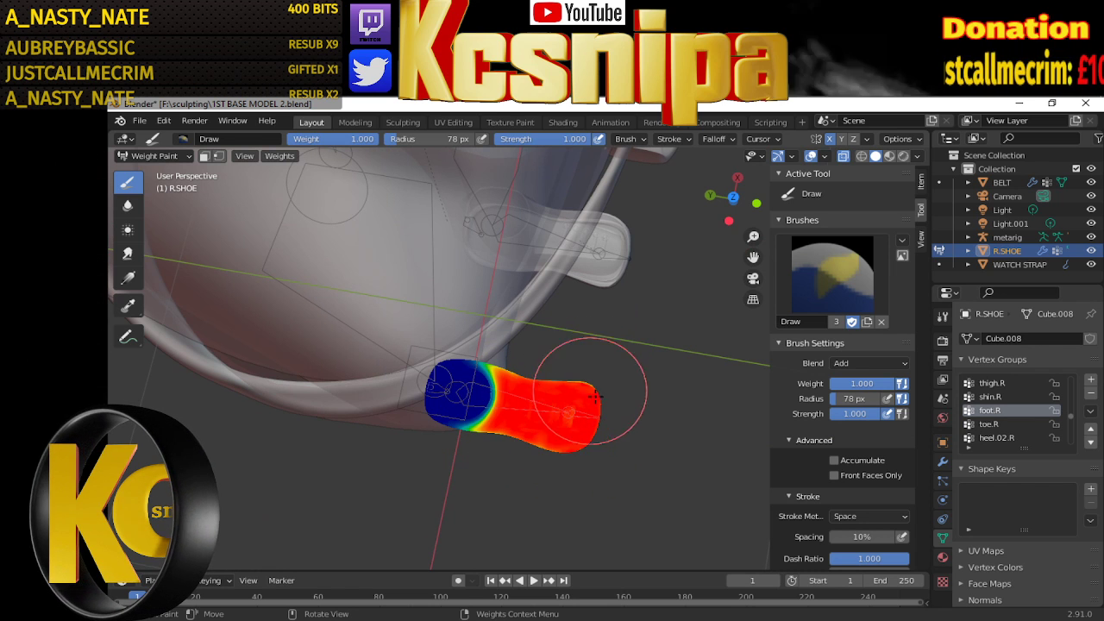
pyautogui.moveTo(569, 441)
pyautogui.mouseDown(button='middle')
pyautogui.moveTo(541, 251)
pyautogui.moveTo(518, 380)
pyautogui.moveTo(533, 404)
pyautogui.mouseUp(button='middle')
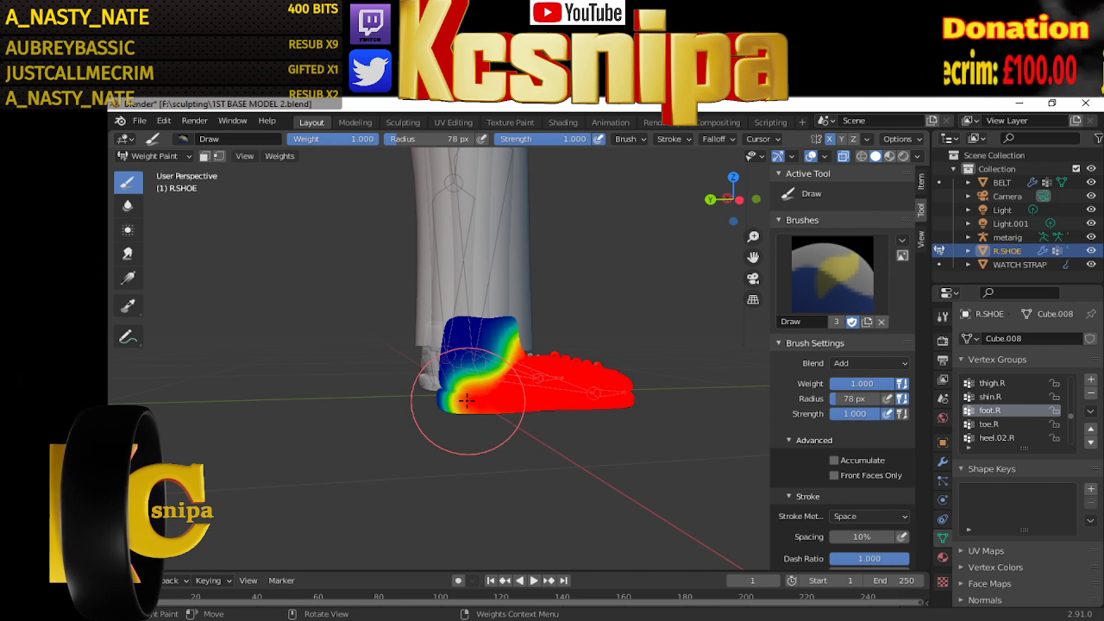
pyautogui.moveTo(465, 400)
pyautogui.mouseDown(button='middle')
pyautogui.moveTo(541, 380)
pyautogui.moveTo(606, 395)
pyautogui.mouseUp(button='middle')
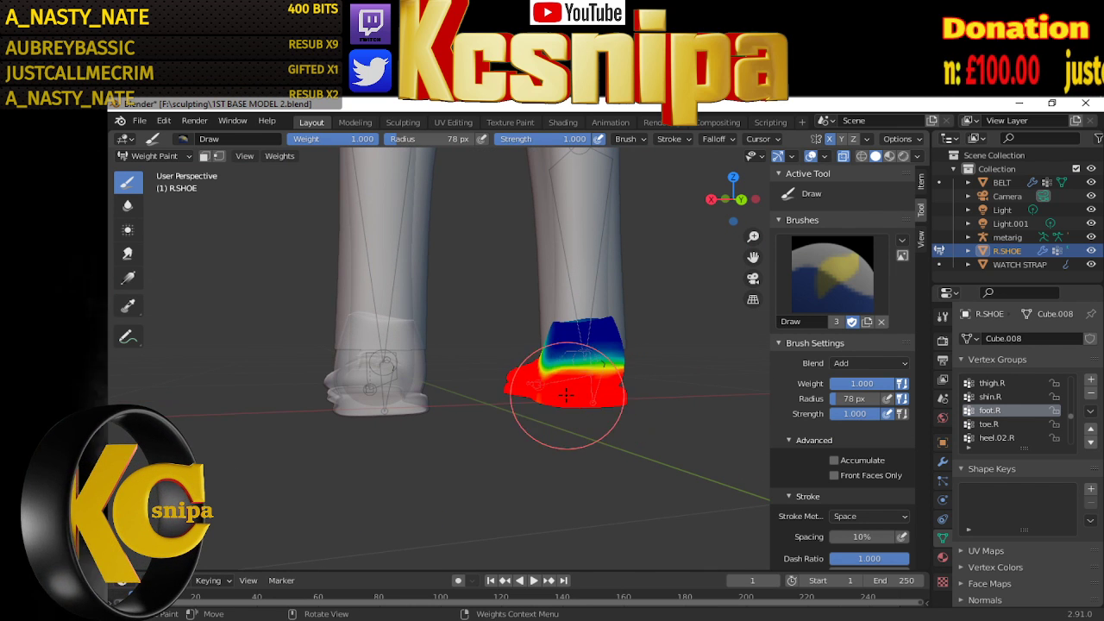
pyautogui.moveTo(537, 407); pyautogui.dragTo(592, 369)
pyautogui.moveTo(617, 371)
pyautogui.mouseDown(button='middle')
pyautogui.moveTo(569, 379)
pyautogui.moveTo(444, 357)
pyautogui.moveTo(440, 408)
pyautogui.moveTo(543, 441)
pyautogui.mouseUp(button='middle')
pyautogui.moveTo(516, 429)
pyautogui.mouseDown()
pyautogui.moveTo(466, 401)
pyautogui.moveTo(496, 414)
pyautogui.mouseUp()
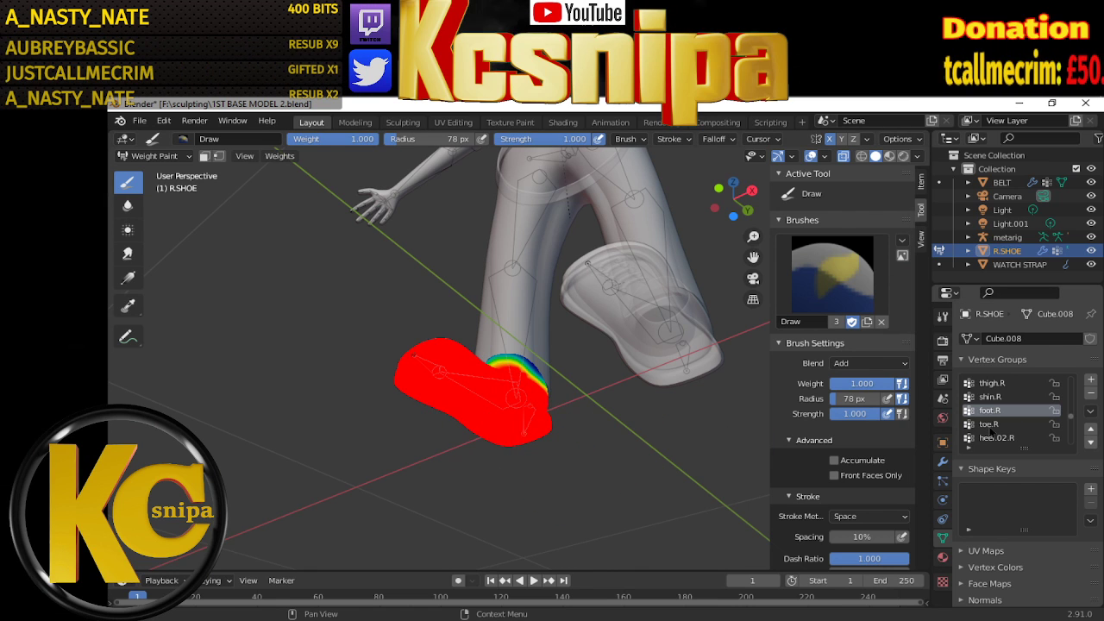
# Check the toe.R weights, then add more heel.02.R weight to the shoe heel
pyautogui.click(991, 423)
pyautogui.click(997, 439)
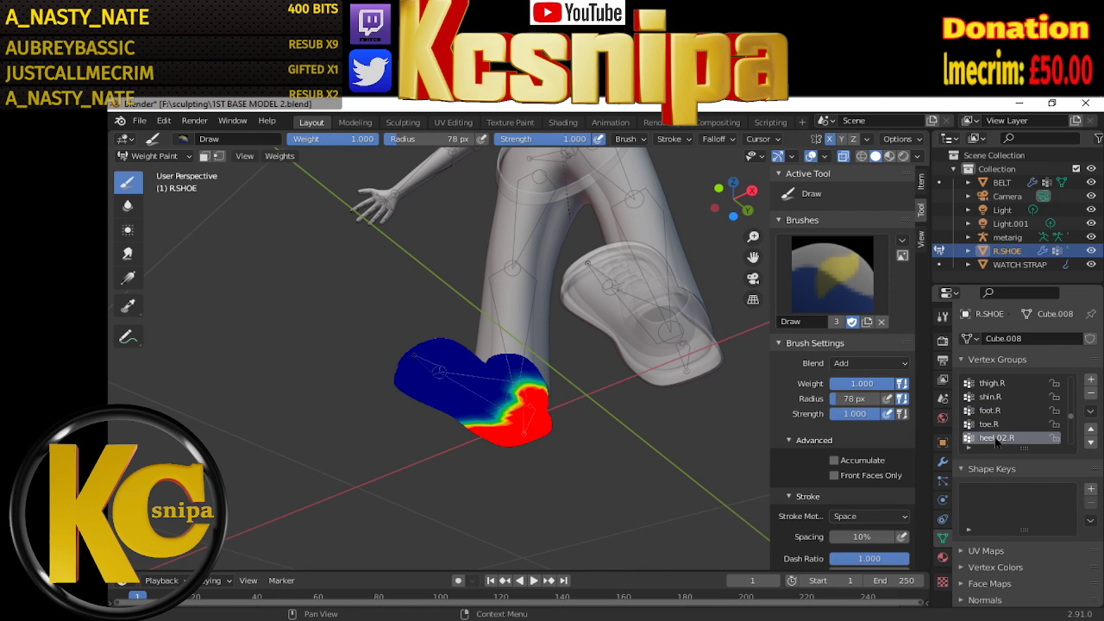
pyautogui.moveTo(542, 445)
pyautogui.mouseDown()
pyautogui.moveTo(517, 421)
pyautogui.moveTo(480, 431)
pyautogui.moveTo(584, 441)
pyautogui.mouseUp()
pyautogui.moveTo(584, 441); pyautogui.dragTo(448, 486, button='middle')
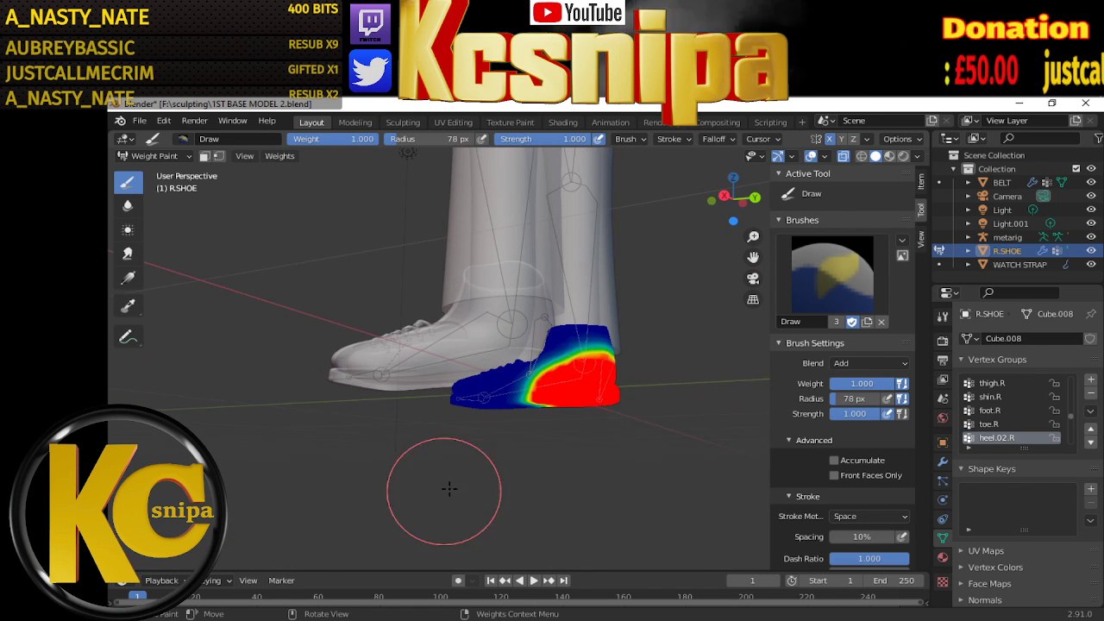
pyautogui.moveTo(584, 422)
pyautogui.mouseDown(button='middle')
pyautogui.moveTo(508, 446)
pyautogui.moveTo(638, 433)
pyautogui.mouseUp(button='middle')
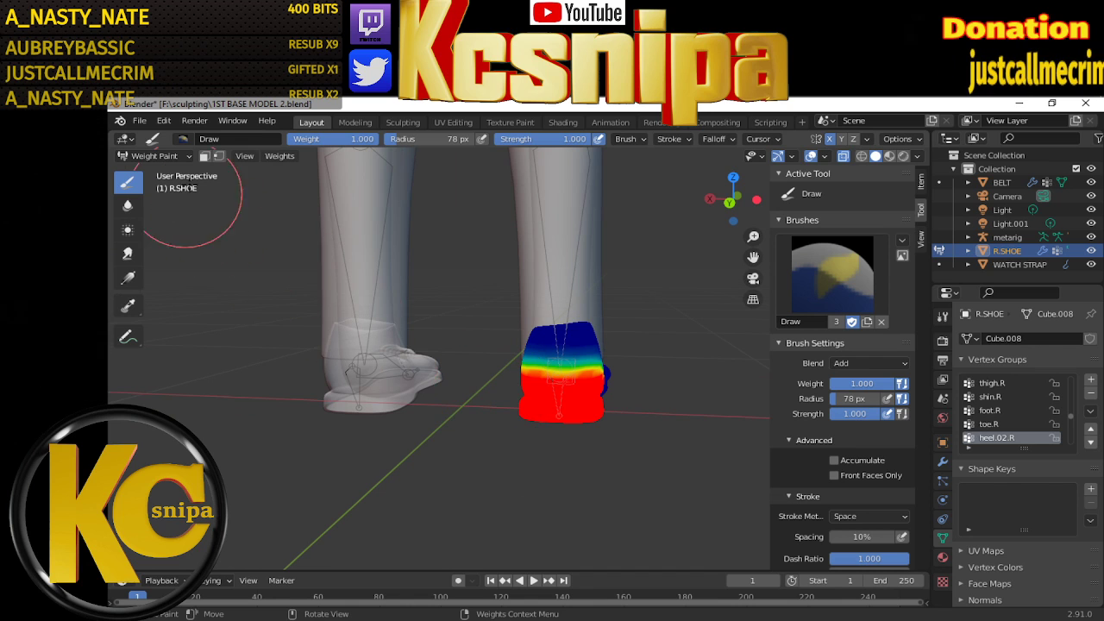
pyautogui.click(190, 157)
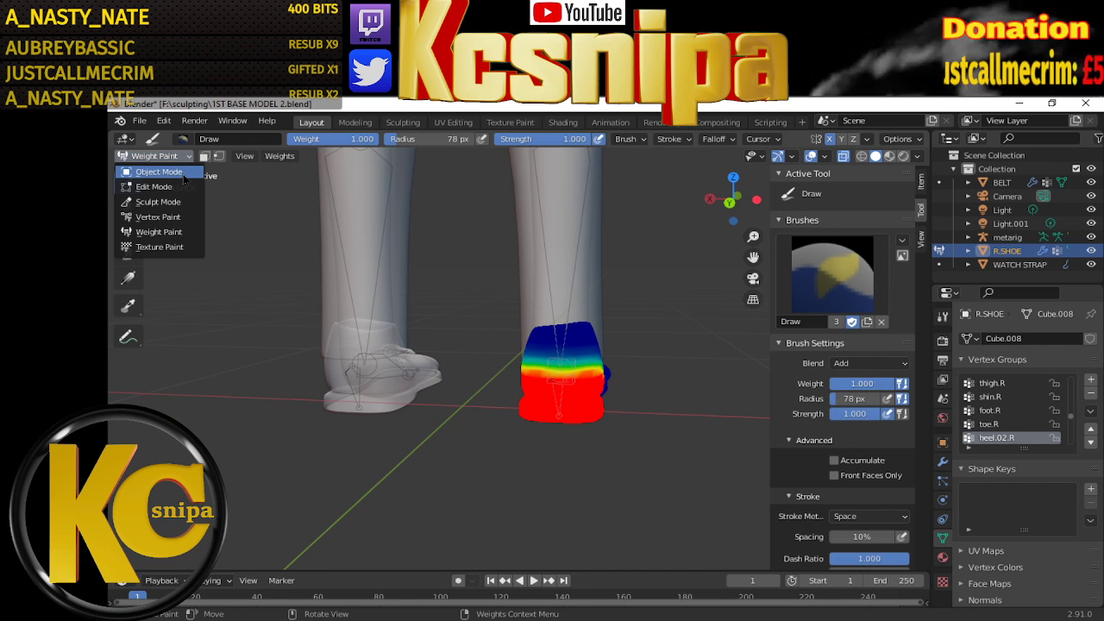
# Put the metarig in Pose Mode and test-rotate the right foot bone from front view, cancelling it
pyautogui.click(142, 171)
pyautogui.click(571, 295)
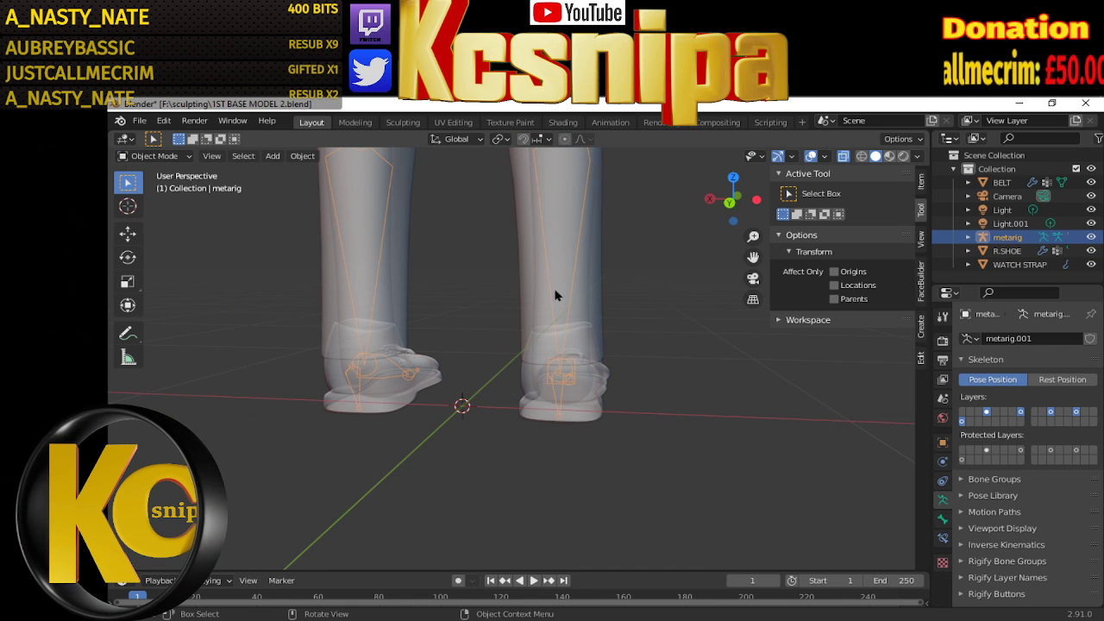
pyautogui.click(181, 157)
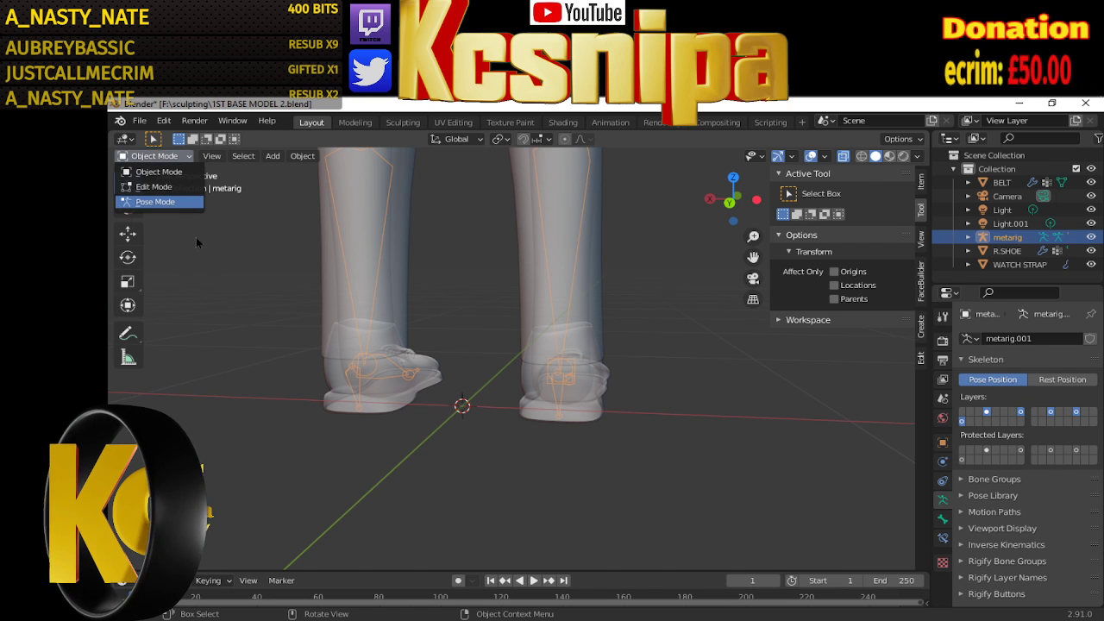
pyautogui.click(159, 202)
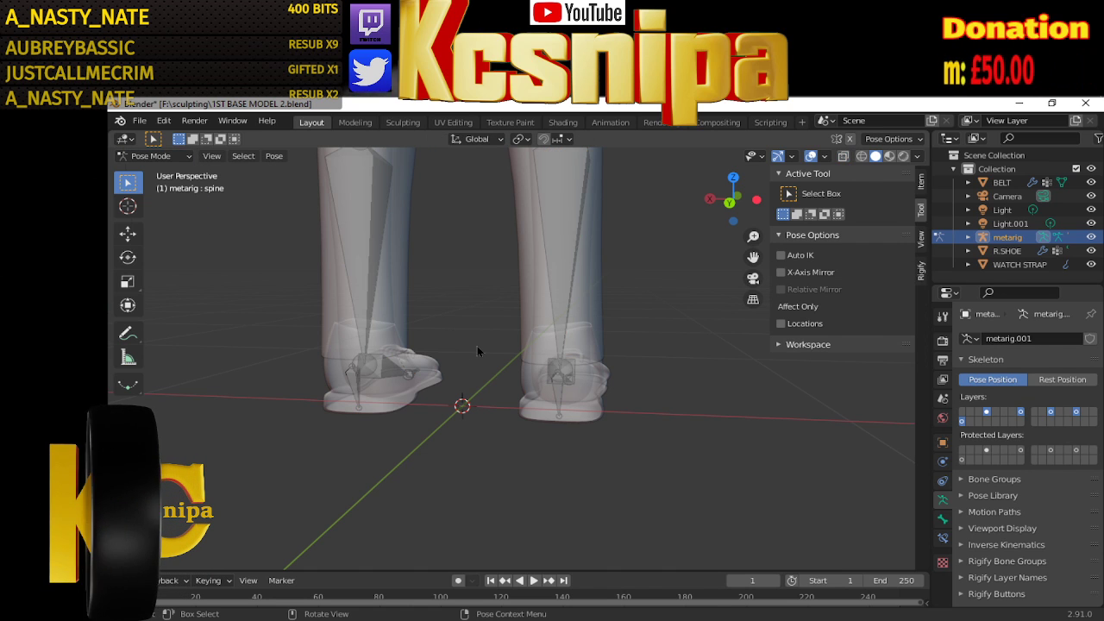
pyautogui.press('KP_1')
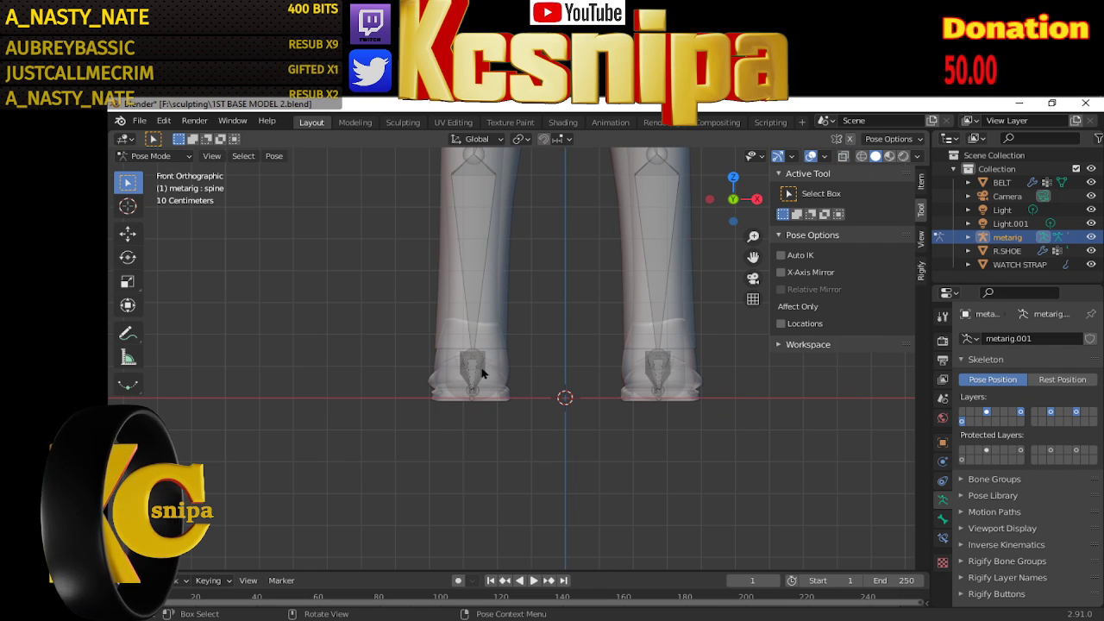
pyautogui.press('r')
pyautogui.press('r')
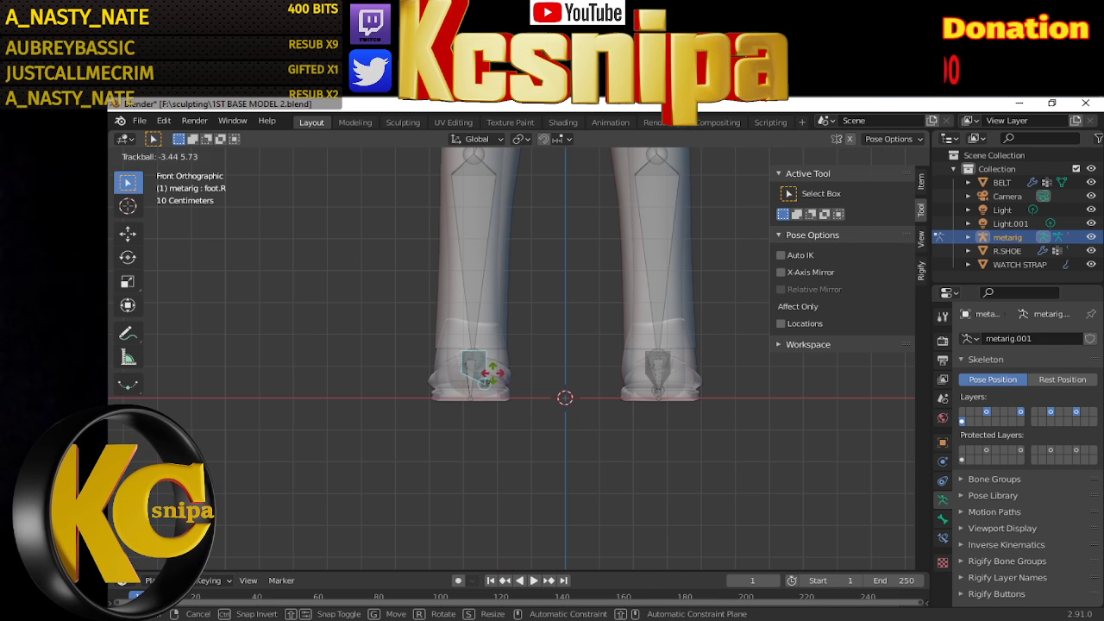
pyautogui.rightClick(492, 368)
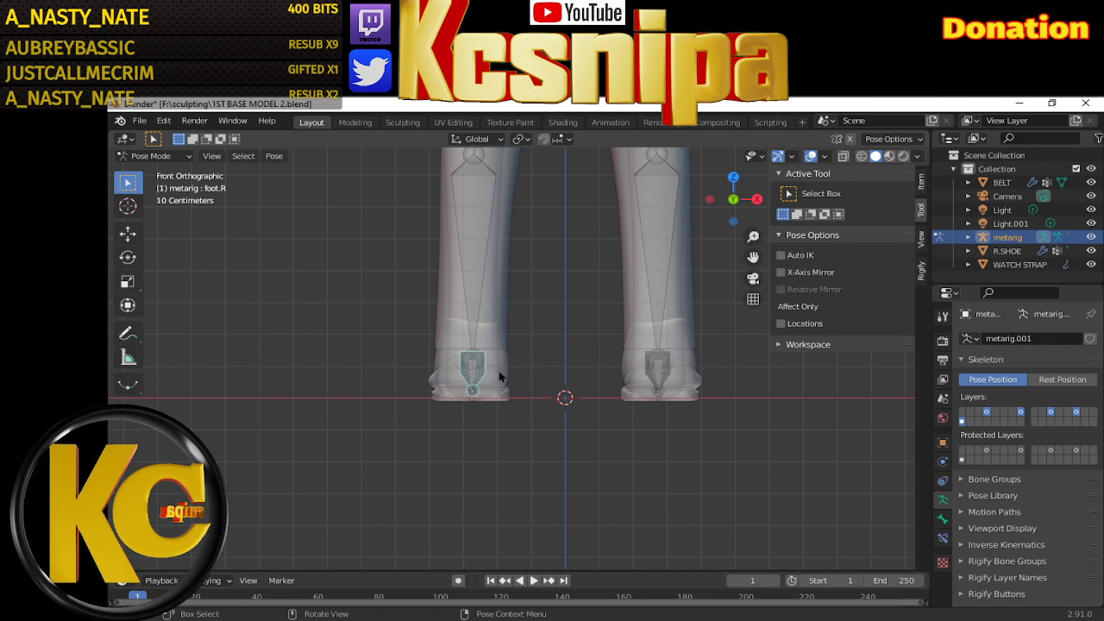
# Return to Object Mode and select the right shoe mesh
pyautogui.moveTo(518, 367); pyautogui.dragTo(473, 388, button='middle')
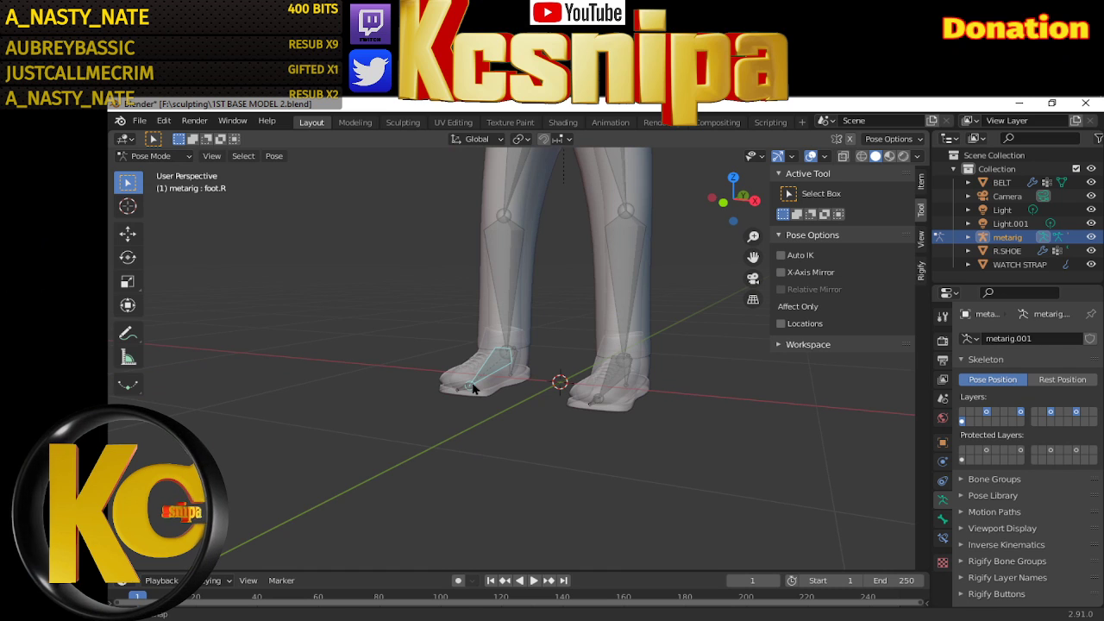
pyautogui.click(176, 157)
pyautogui.click(178, 174)
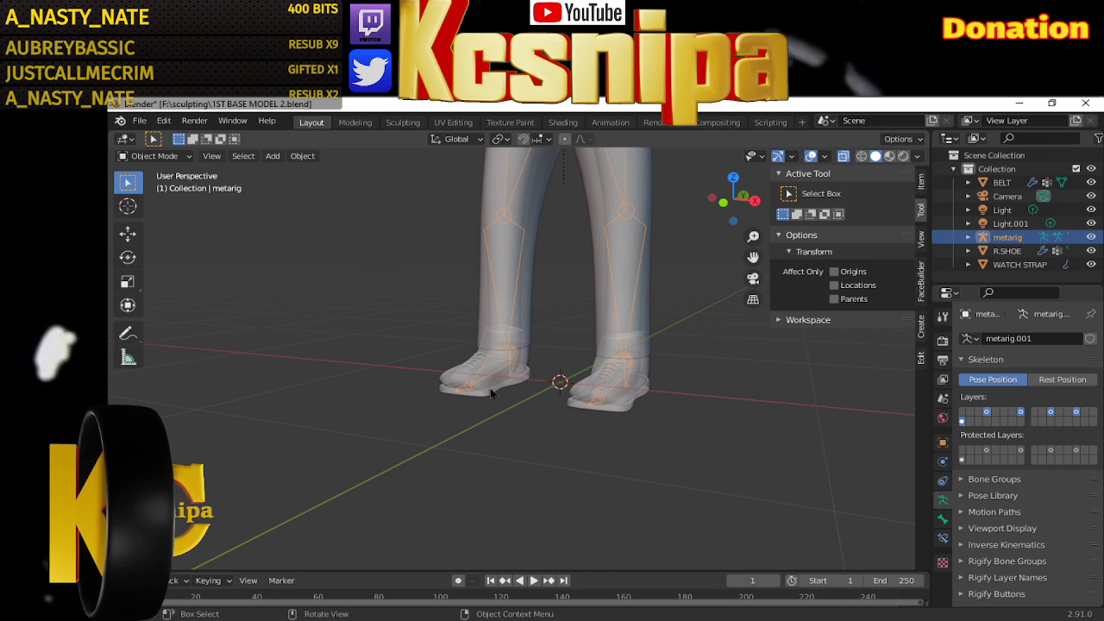
pyautogui.click(492, 388)
# Select the right shoe and metarig, enter Pose Mode, and parent the shoe to foot.R via Ctrl+P > Bone
pyautogui.keyDown('shift'); pyautogui.click(494, 384); pyautogui.keyUp('shift')
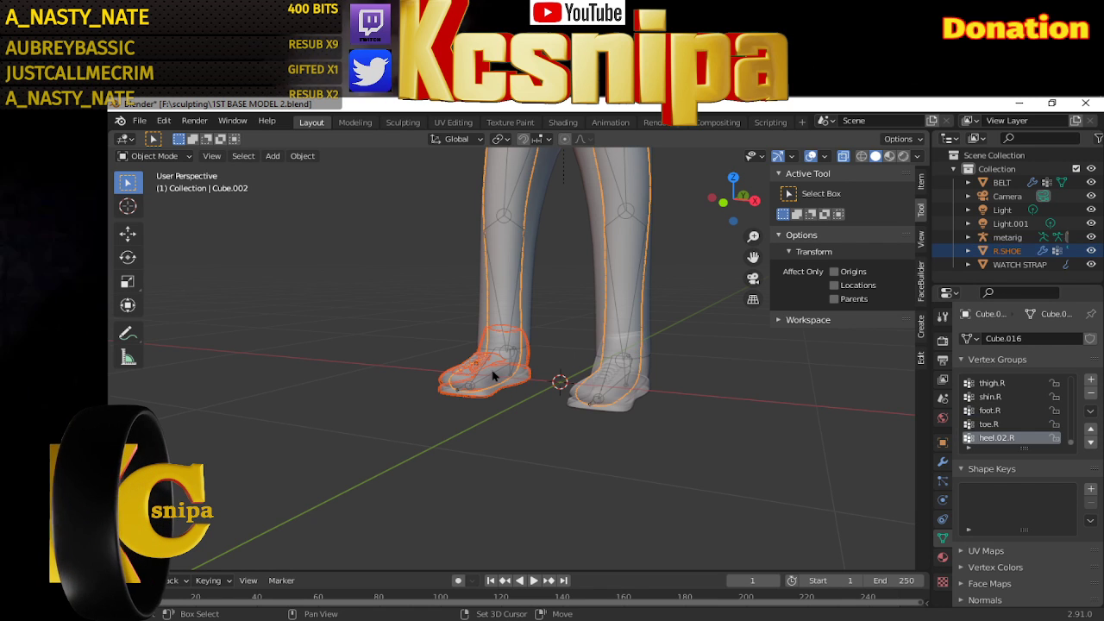
pyautogui.keyDown('shift'); pyautogui.click(494, 376); pyautogui.keyUp('shift')
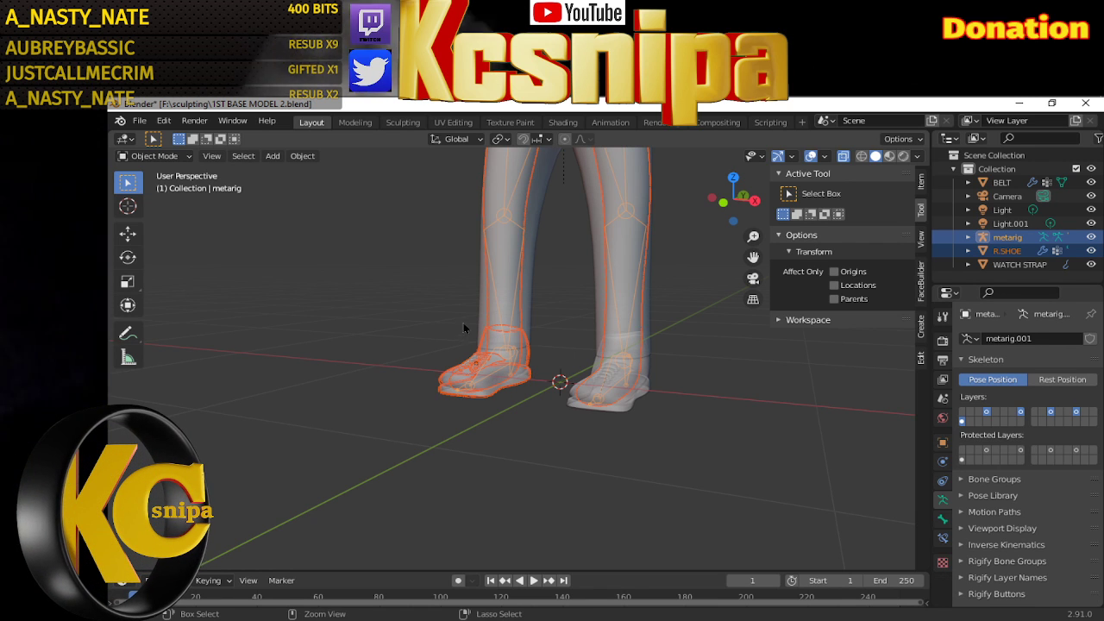
pyautogui.moveTo(463, 322); pyautogui.dragTo(490, 306)
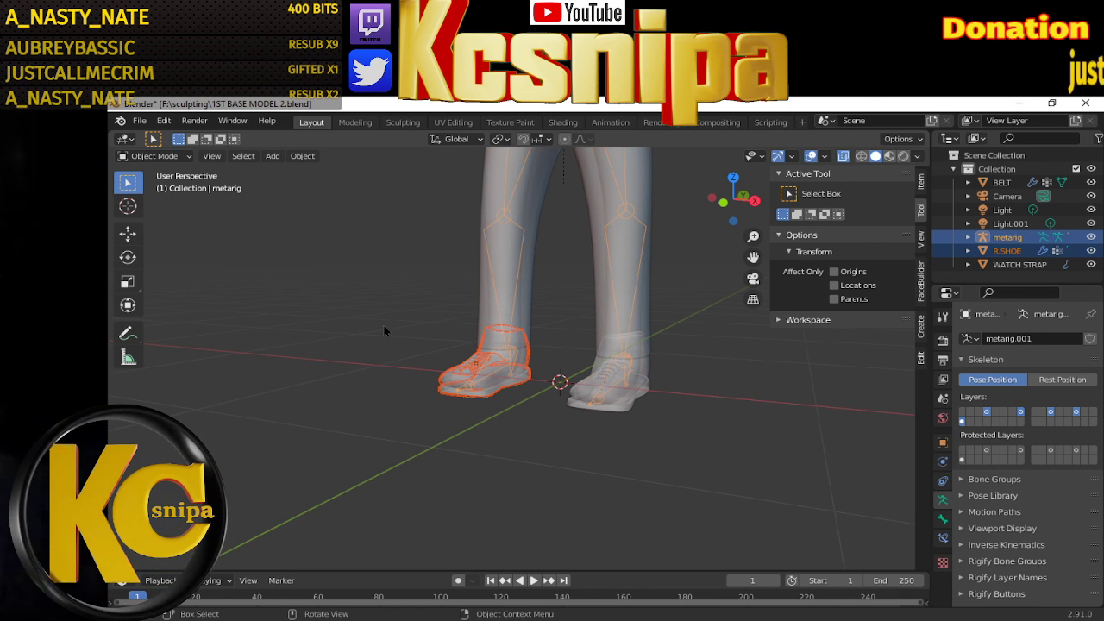
pyautogui.press('Tab')
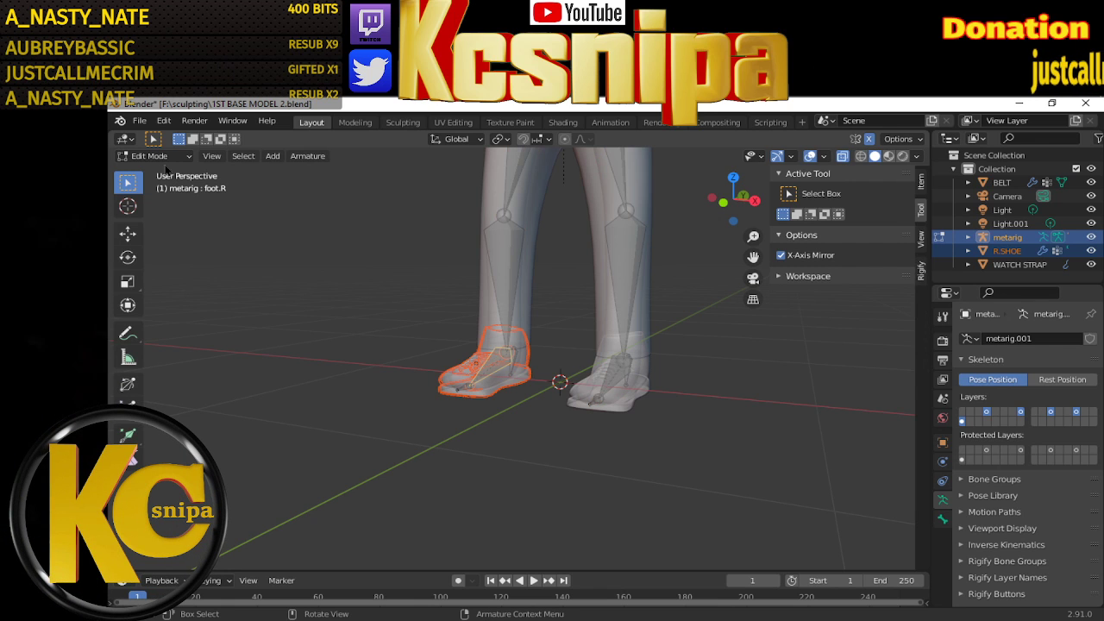
pyautogui.click(183, 202)
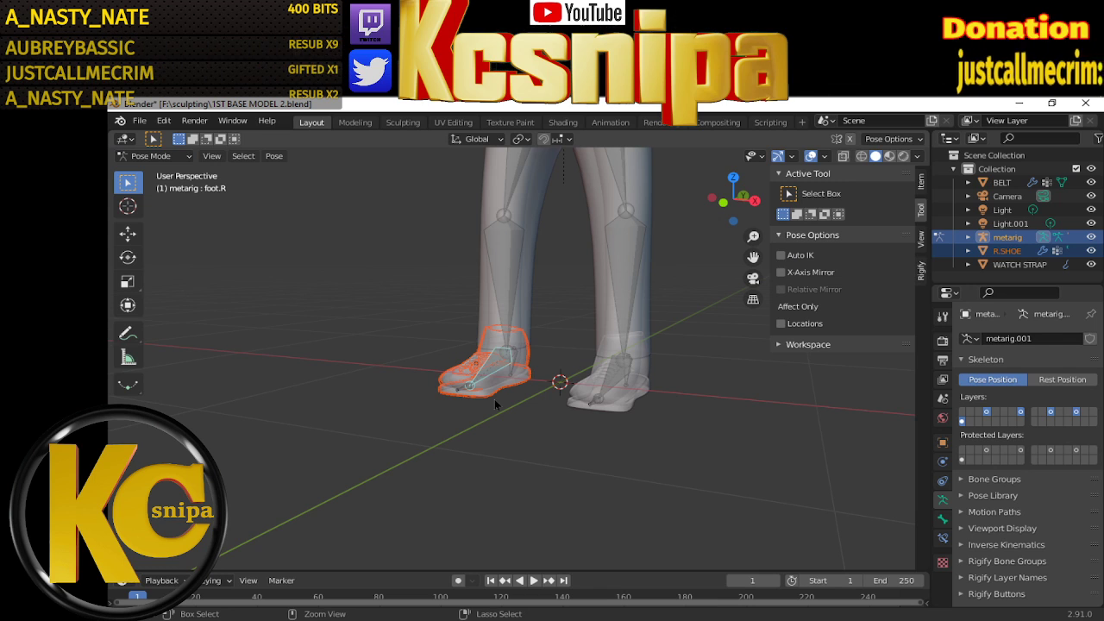
pyautogui.hotkey('ctrl', 'p')
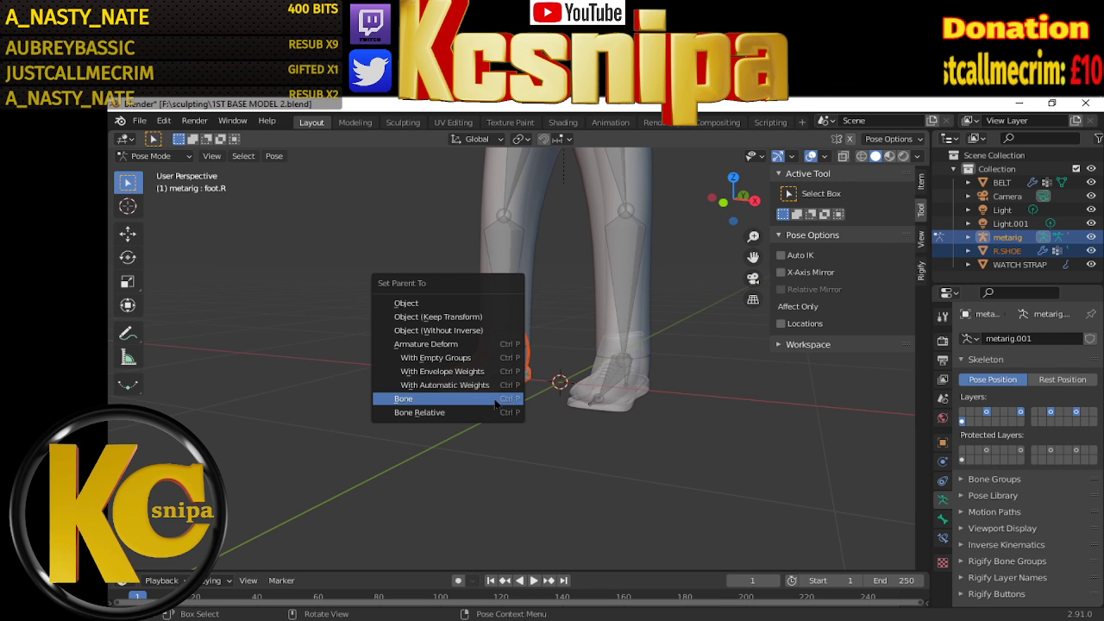
pyautogui.click(496, 405)
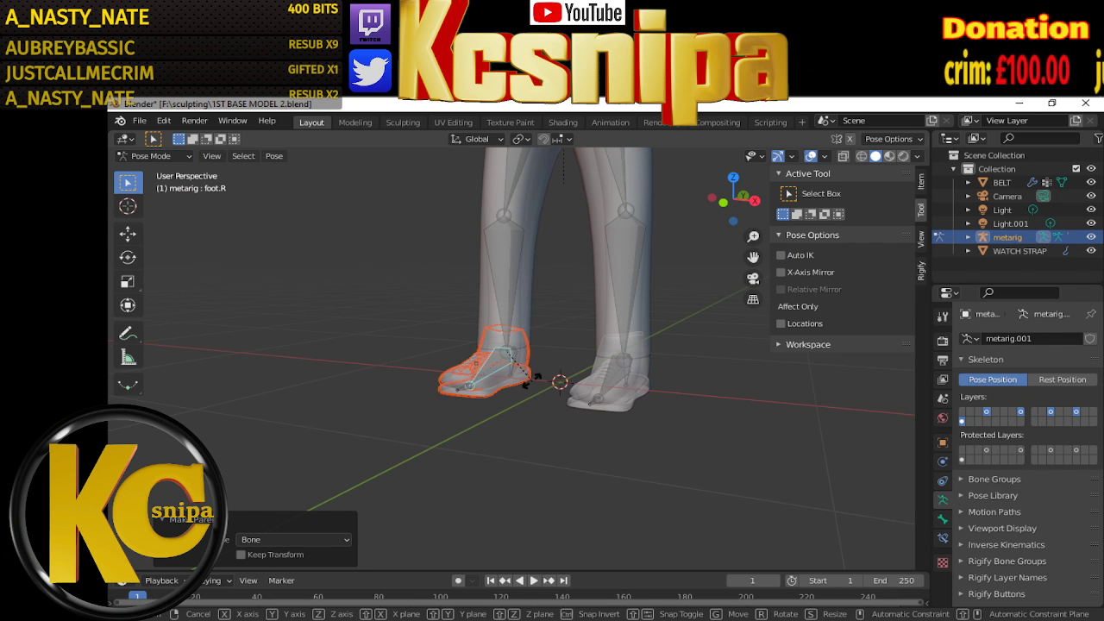
# Test-rotate the foot.R and toe.R bones to check the shoe follows
pyautogui.press('r')
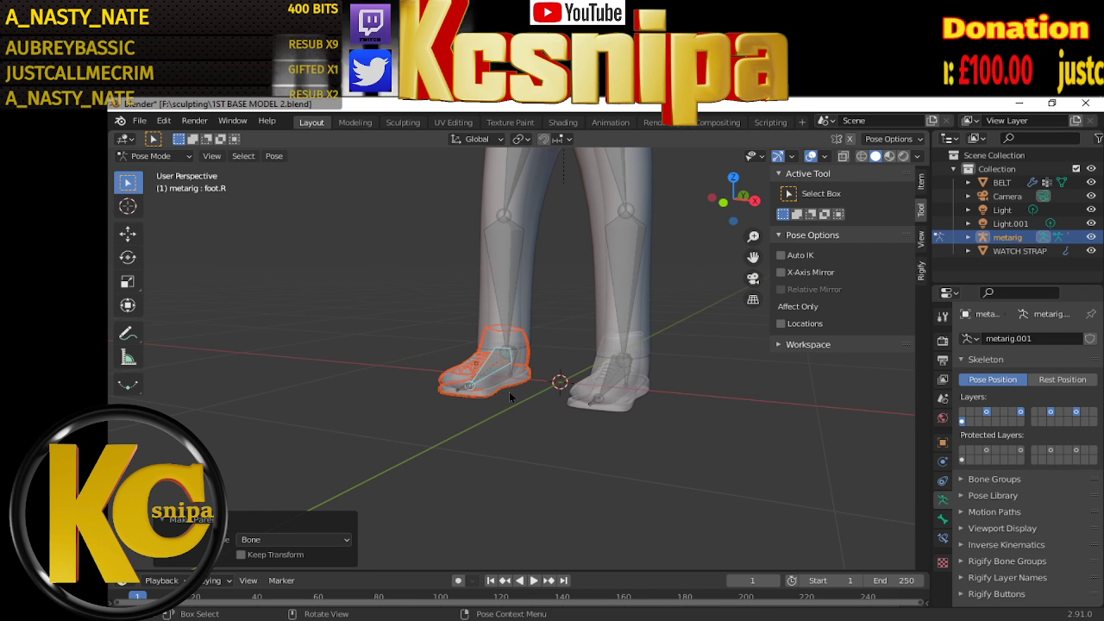
pyautogui.press('Escape')
pyautogui.click(469, 392)
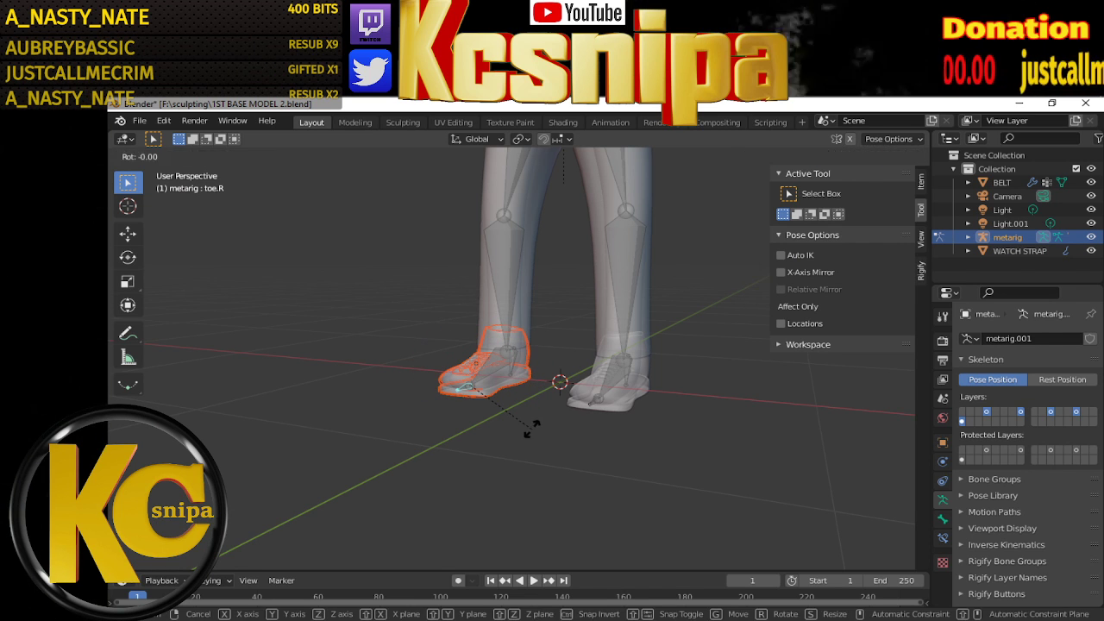
pyautogui.moveTo(433, 385); pyautogui.dragTo(634, 381, button='middle')
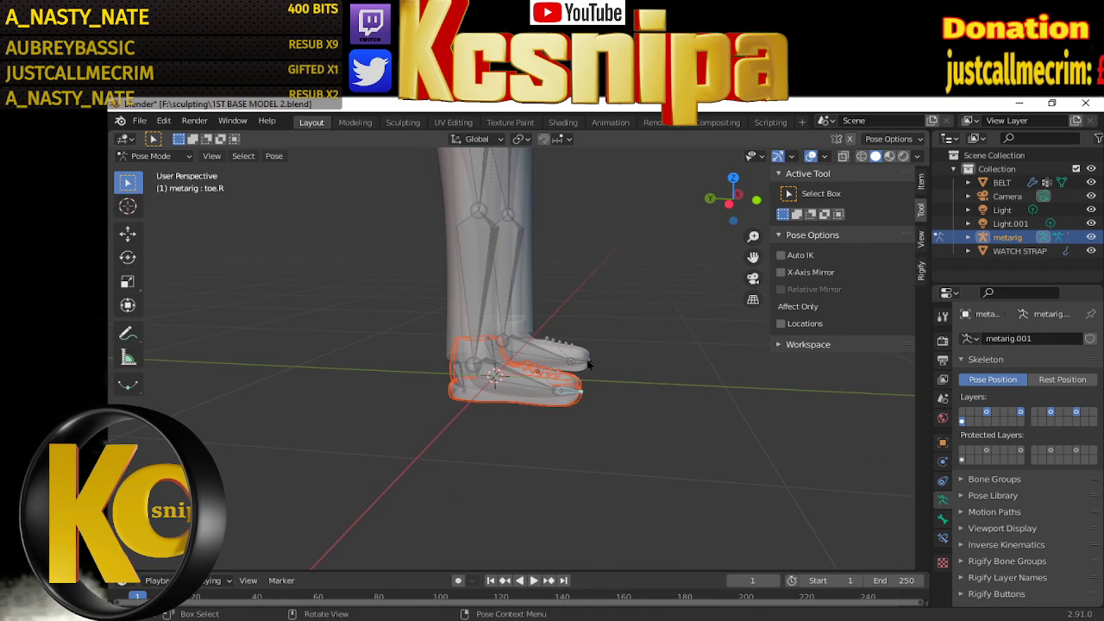
pyautogui.press('r')
pyautogui.press('r')
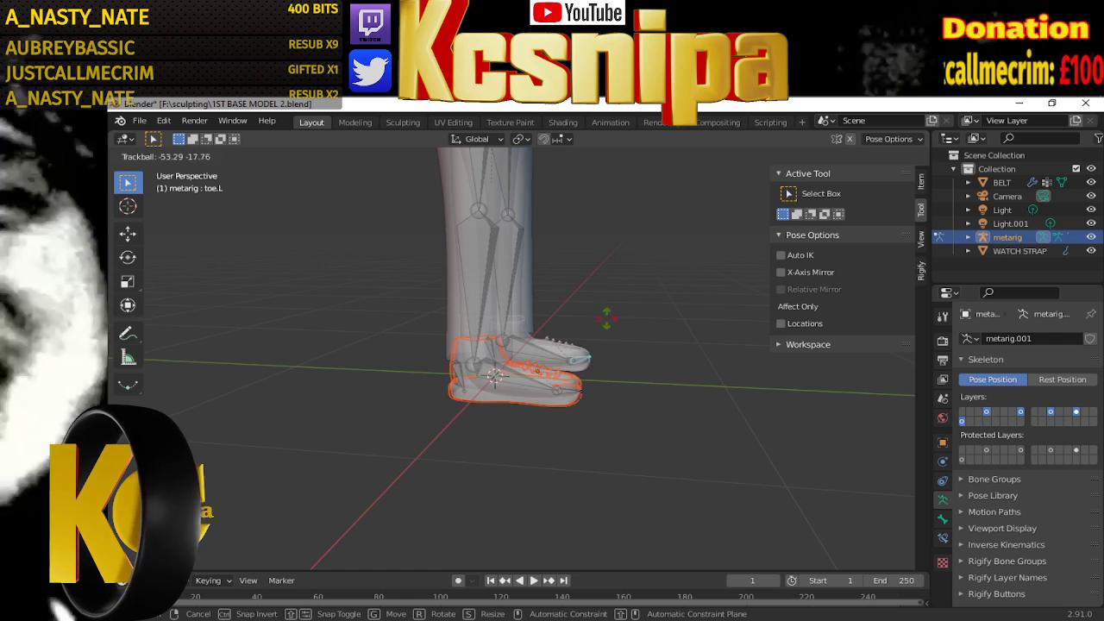
pyautogui.click(662, 351)
pyautogui.moveTo(662, 350); pyautogui.dragTo(624, 463, button='middle')
pyautogui.press('r')
pyautogui.press('r')
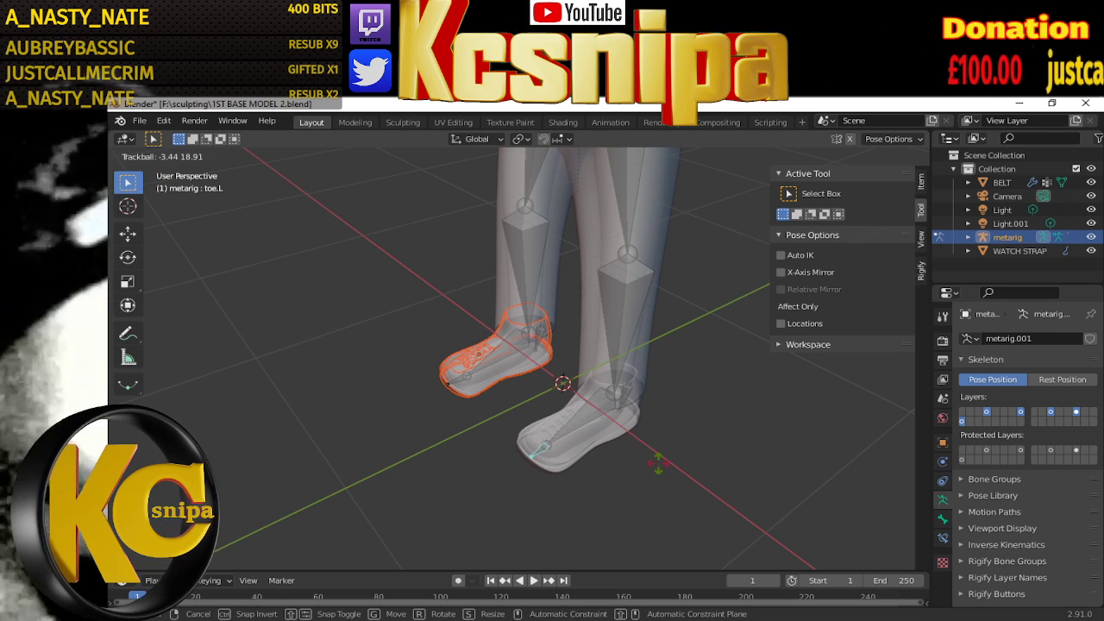
pyautogui.click(658, 466)
pyautogui.rightClick(658, 468)
pyautogui.click(460, 405)
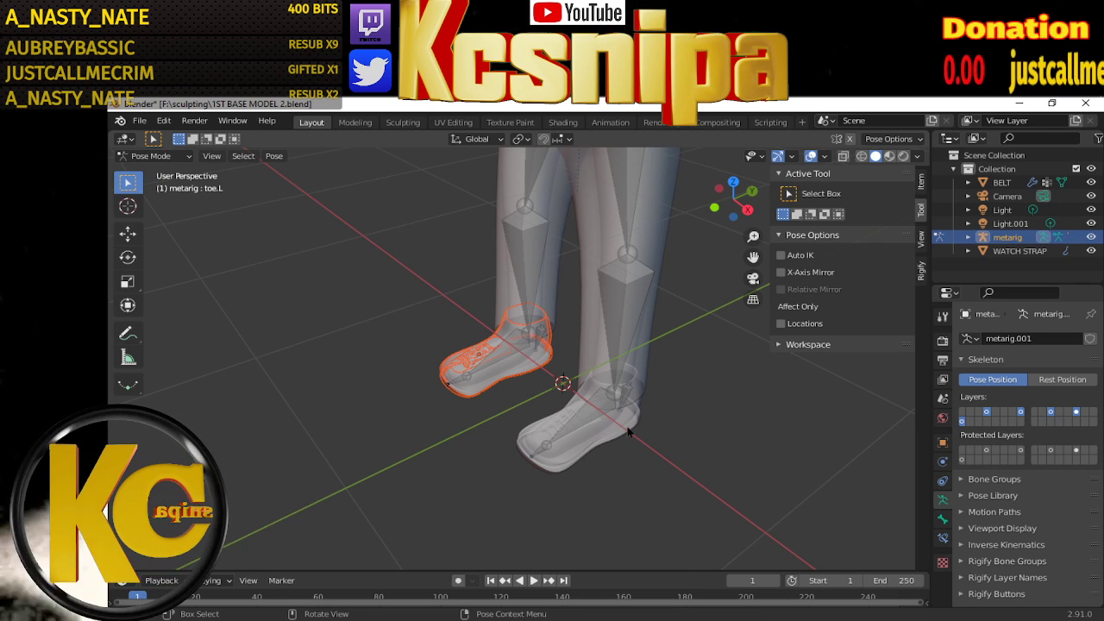
pyautogui.moveTo(459, 406)
pyautogui.mouseDown(button='middle')
pyautogui.moveTo(607, 394)
pyautogui.moveTo(577, 392)
pyautogui.moveTo(594, 369)
pyautogui.mouseUp(button='middle')
# Briefly view the right shoe's heel.02.R weights in Weight Paint mode, then return to Object Mode
pyautogui.click(183, 157)
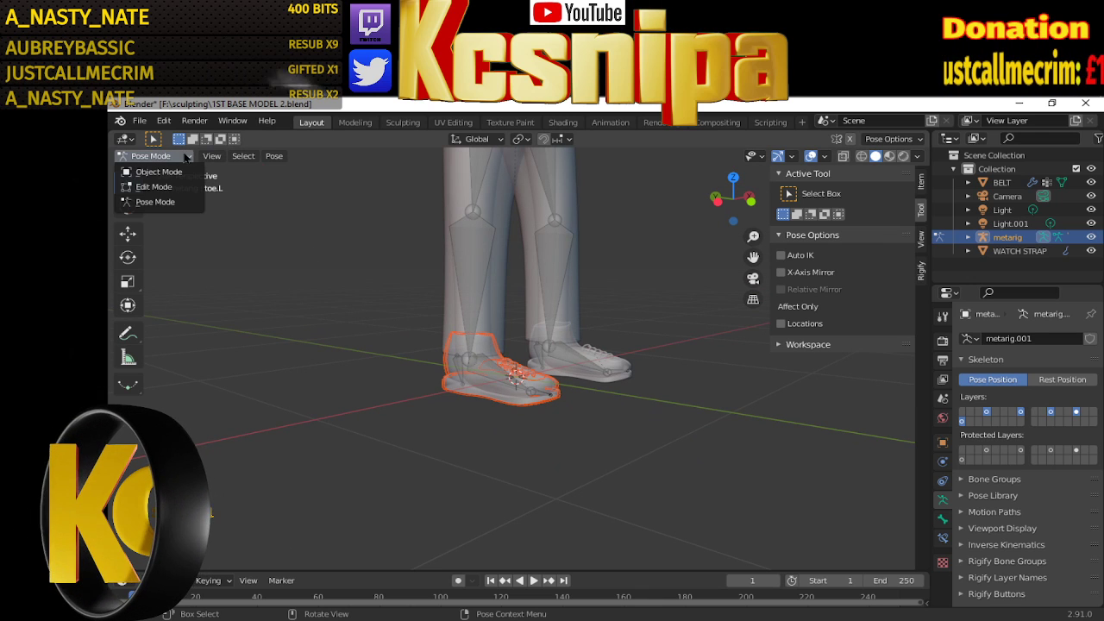
pyautogui.click(159, 172)
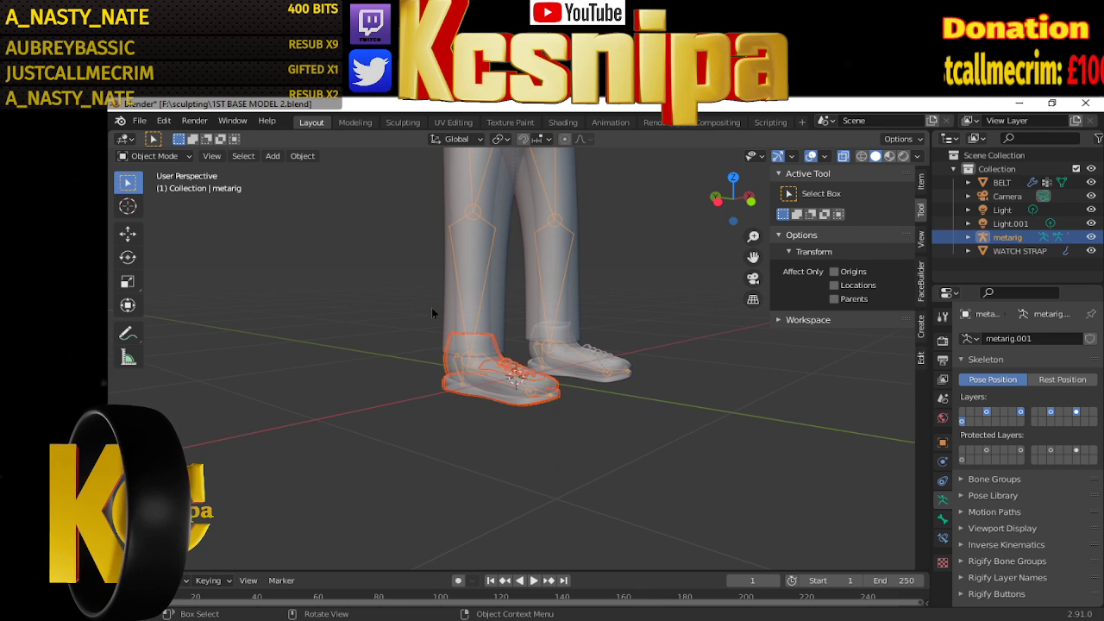
pyautogui.click(475, 399)
pyautogui.click(155, 156)
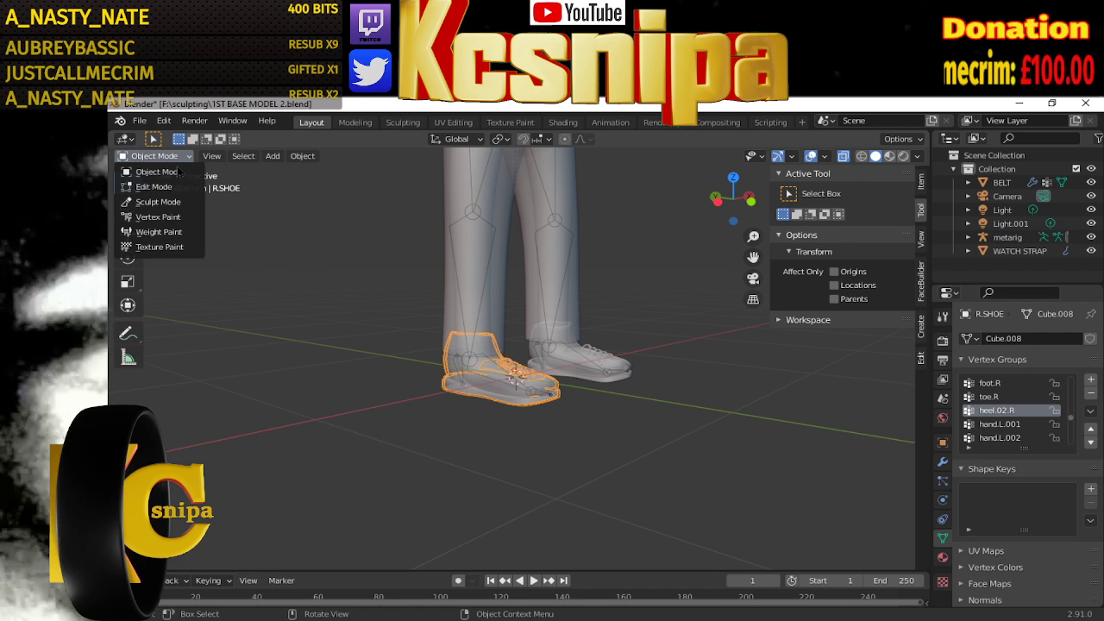
pyautogui.click(159, 233)
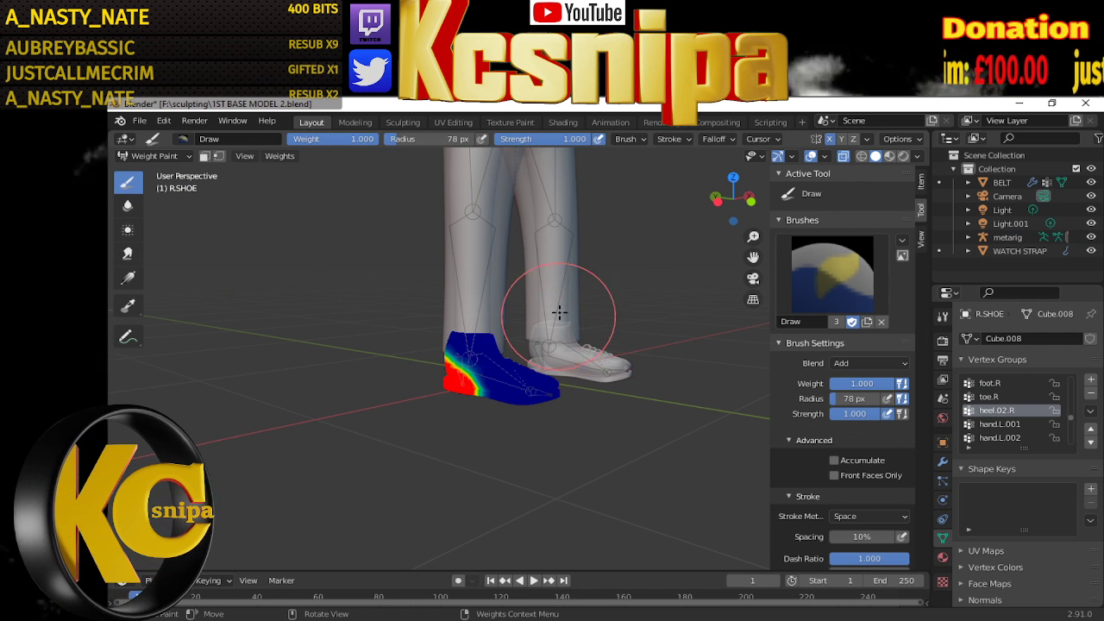
pyautogui.moveTo(559, 313); pyautogui.dragTo(327, 198, button='middle')
pyautogui.click(188, 158)
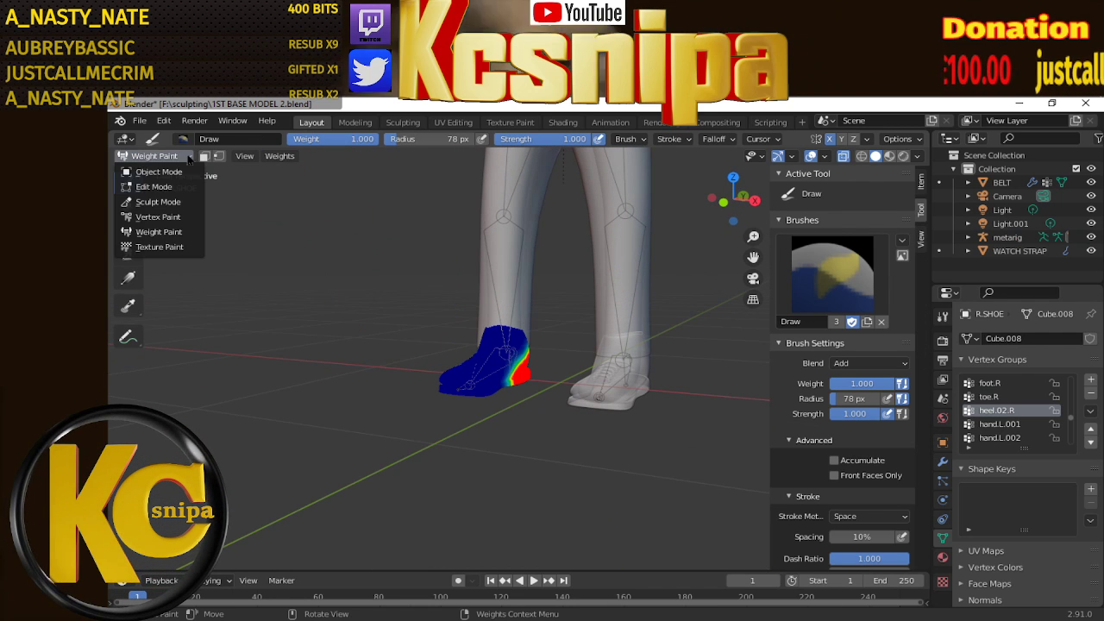
pyautogui.click(157, 172)
# Zoom out to the whole character and select the metarig armature
pyautogui.scroll(-3, 389, 308)
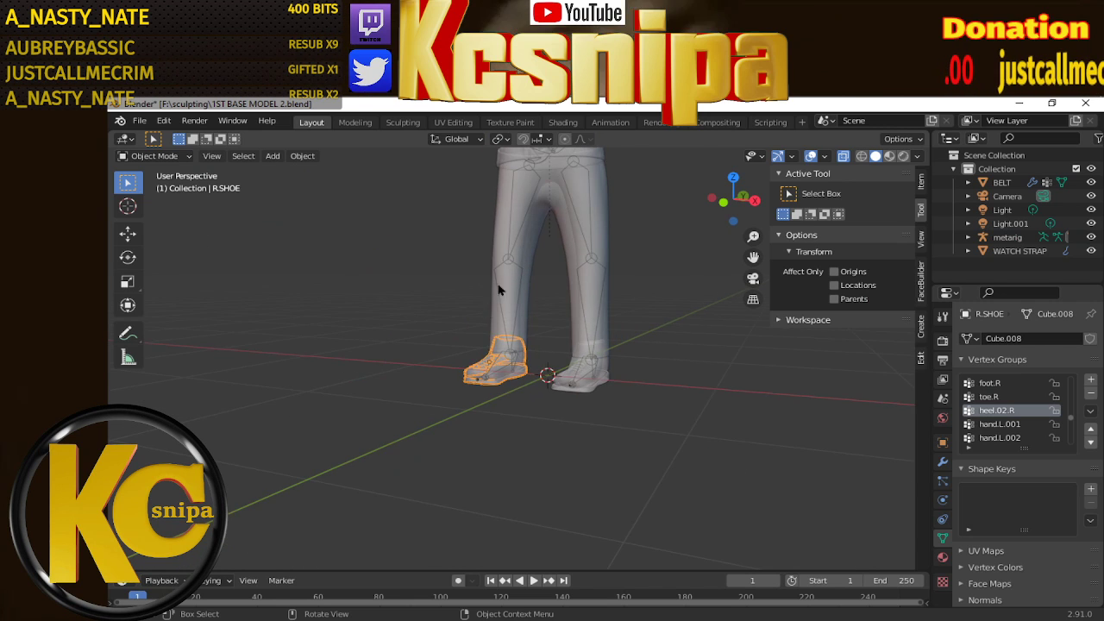
pyautogui.scroll(-3, 409, 252)
pyautogui.scroll(1, 517, 209)
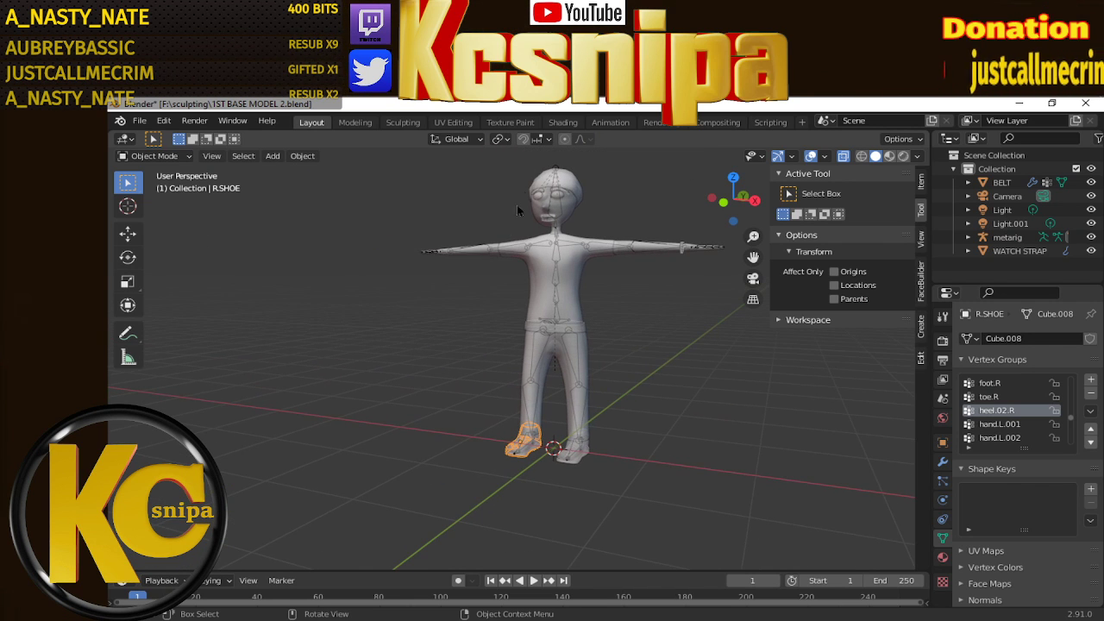
pyautogui.click(554, 171)
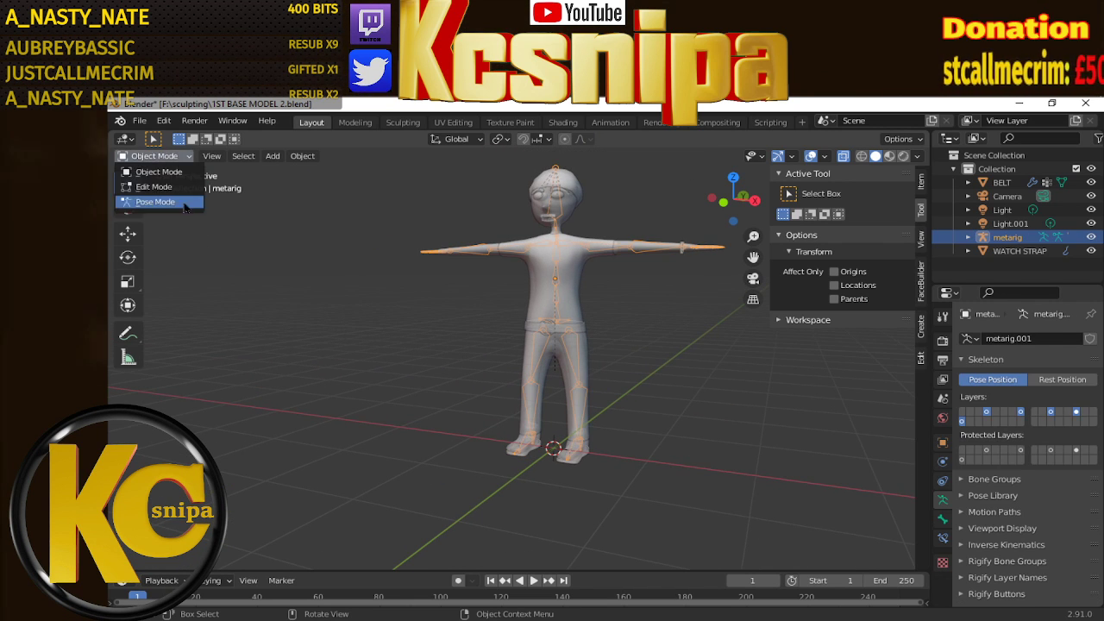
# Enter Pose Mode and test-rotate the right thigh, foot and toe bones, cancelling each
pyautogui.click(156, 202)
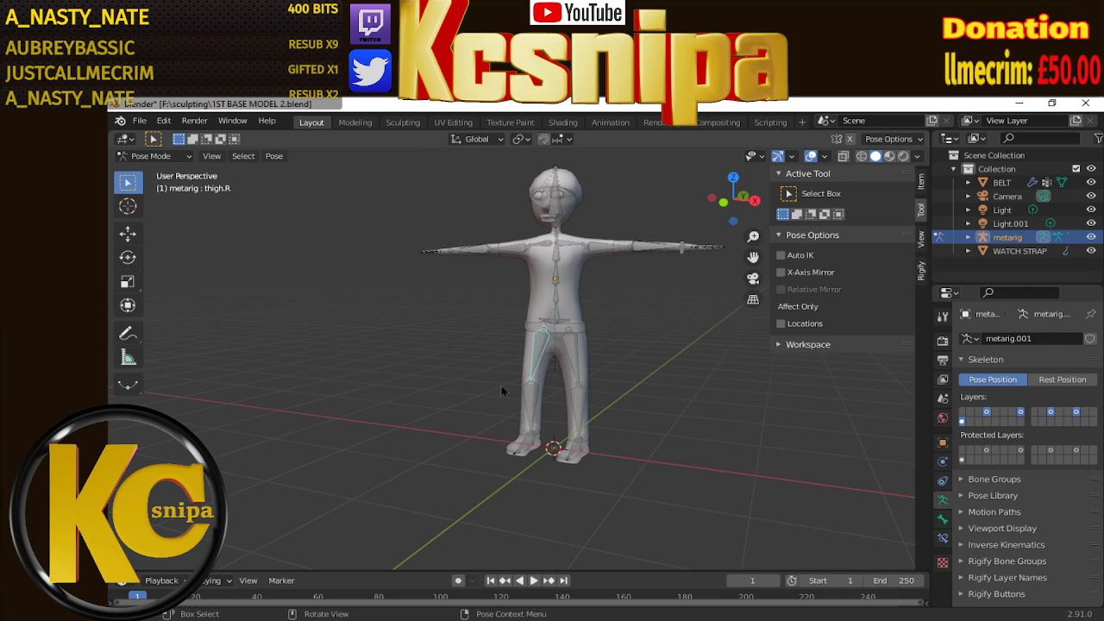
pyautogui.moveTo(509, 379); pyautogui.dragTo(679, 378, button='middle')
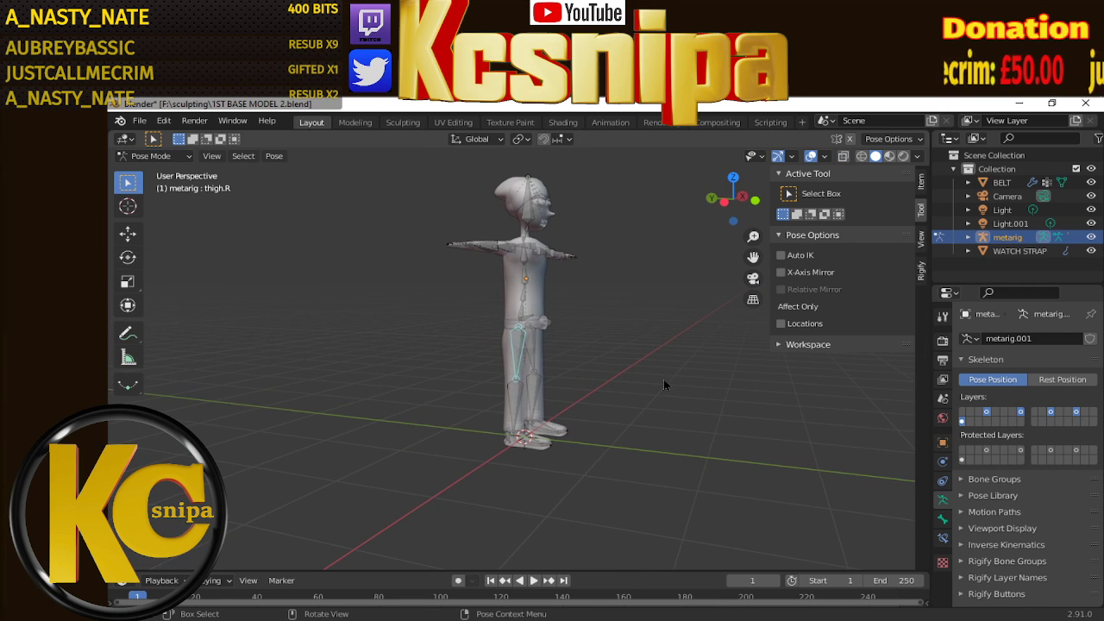
pyautogui.press('r')
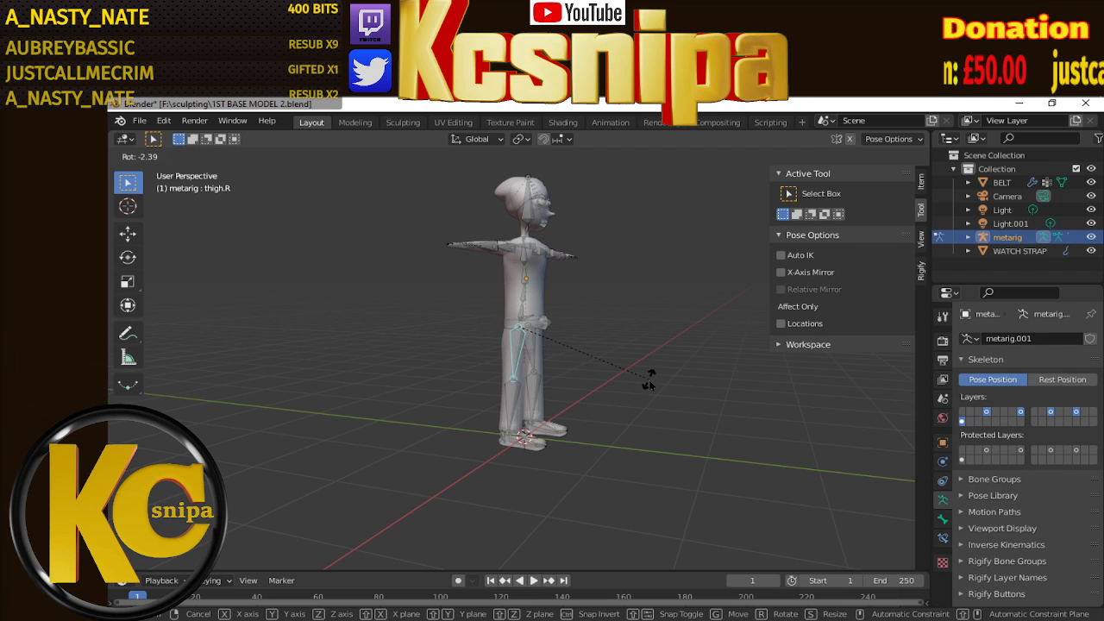
pyautogui.click(648, 379)
pyautogui.moveTo(669, 348); pyautogui.dragTo(523, 440, button='middle')
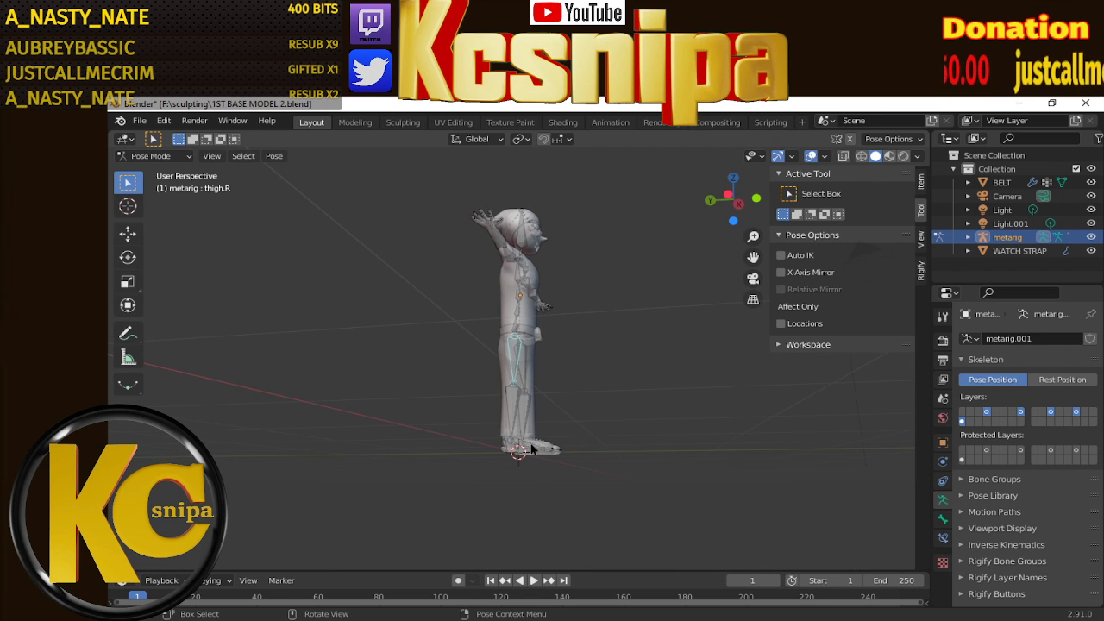
pyautogui.press('r')
pyautogui.press('r')
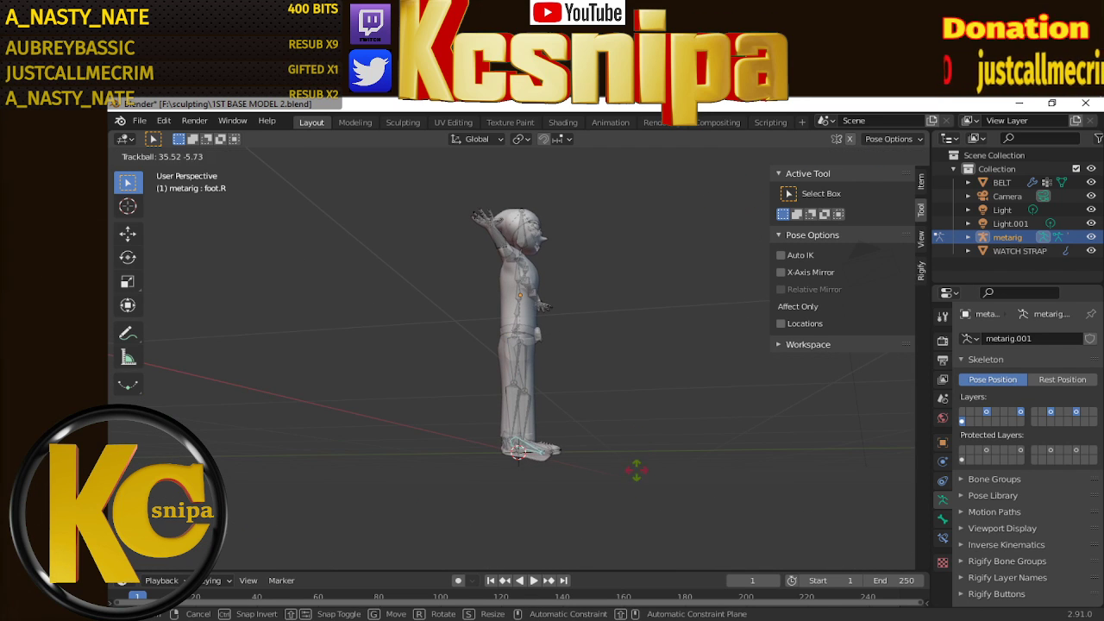
pyautogui.moveTo(637, 470); pyautogui.dragTo(545, 489, button='middle')
pyautogui.press('r')
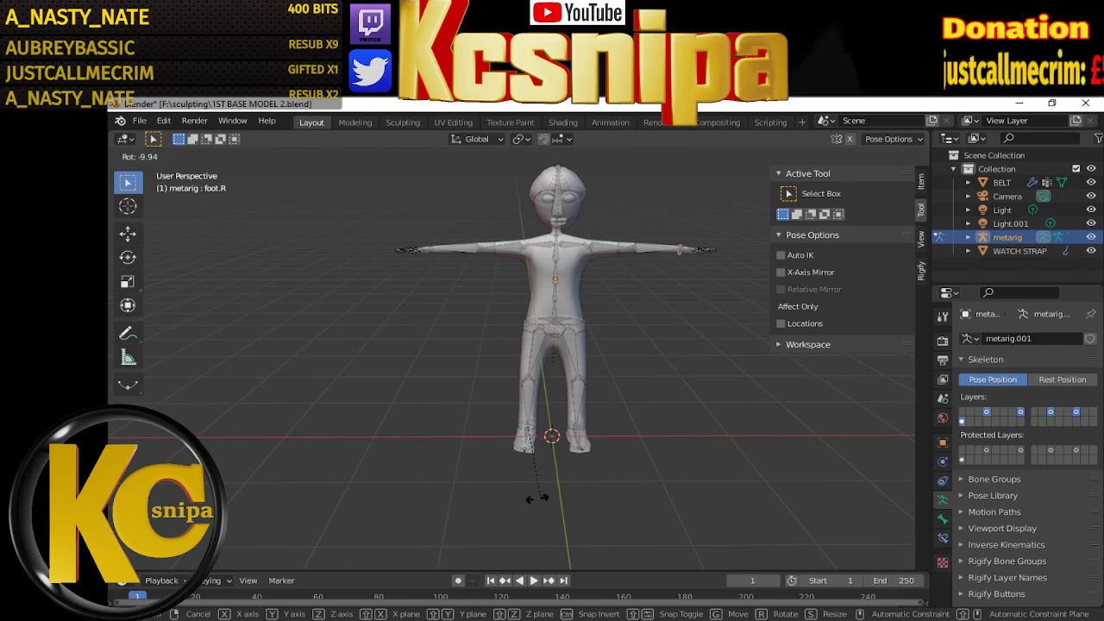
pyautogui.press('Escape')
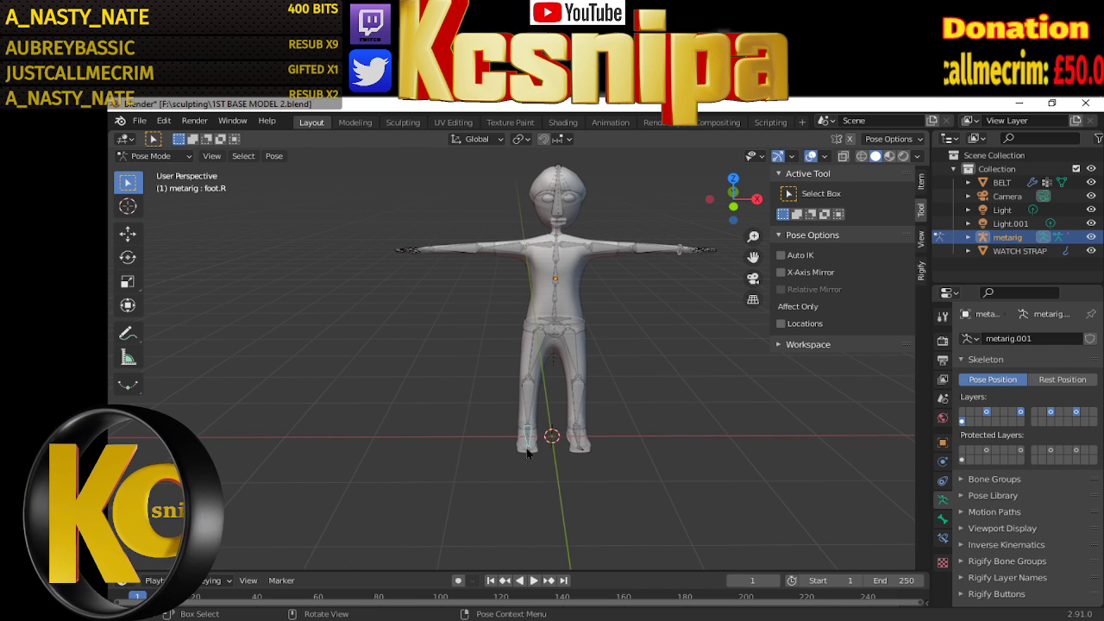
pyautogui.press('r')
pyautogui.press('r')
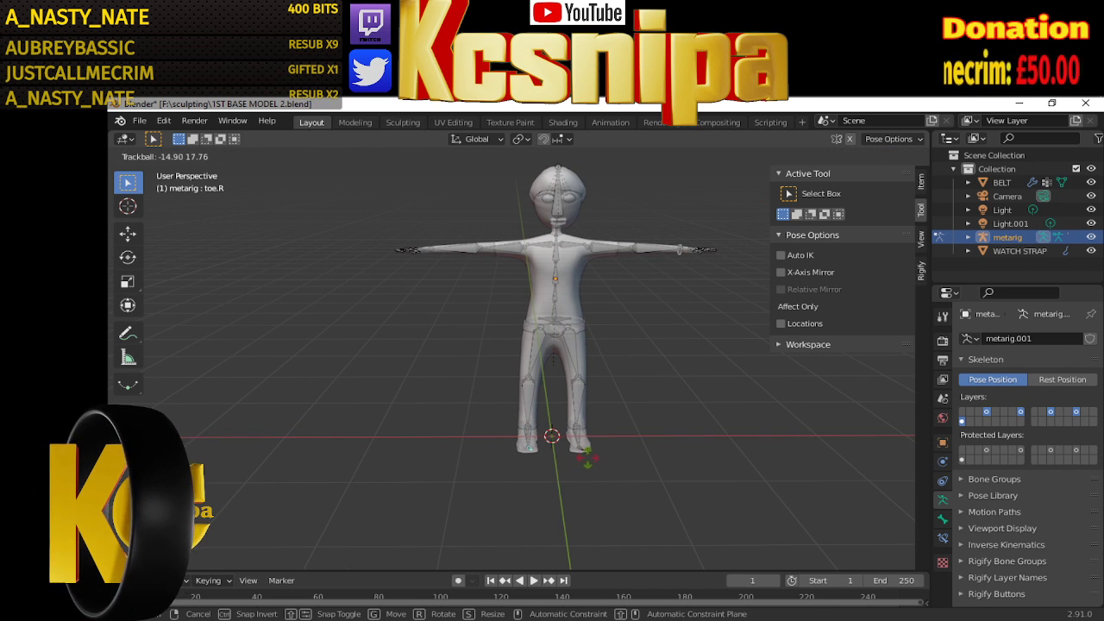
pyautogui.press('Escape')
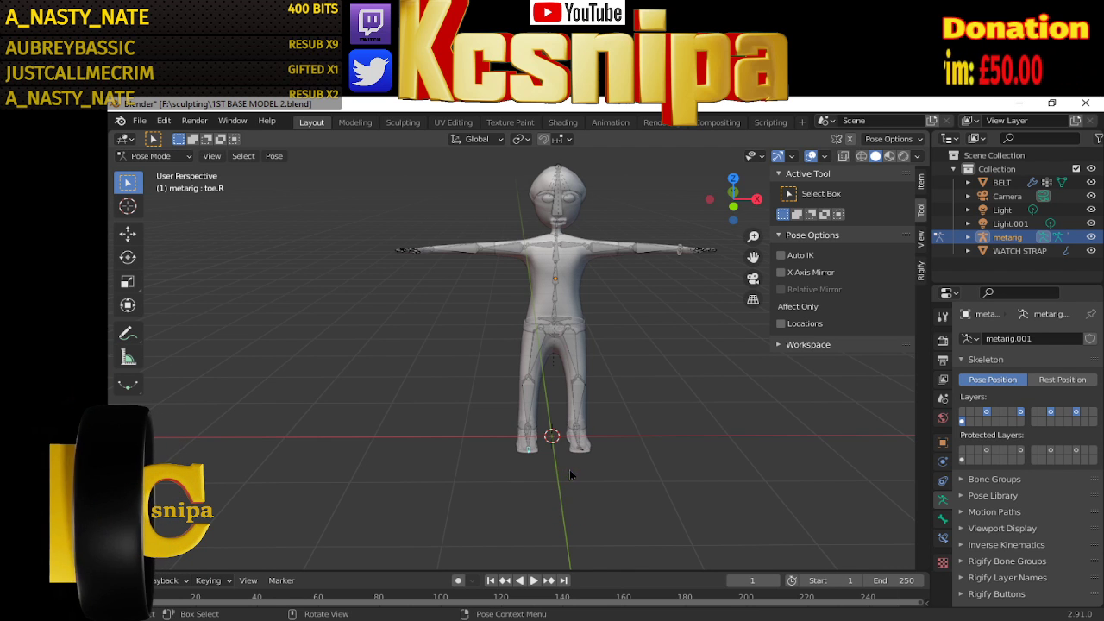
# Make foot.R the active bone and view the legs from the front and side
pyautogui.moveTo(610, 458); pyautogui.dragTo(502, 416, button='middle')
pyautogui.moveTo(593, 444); pyautogui.dragTo(576, 440, button='middle')
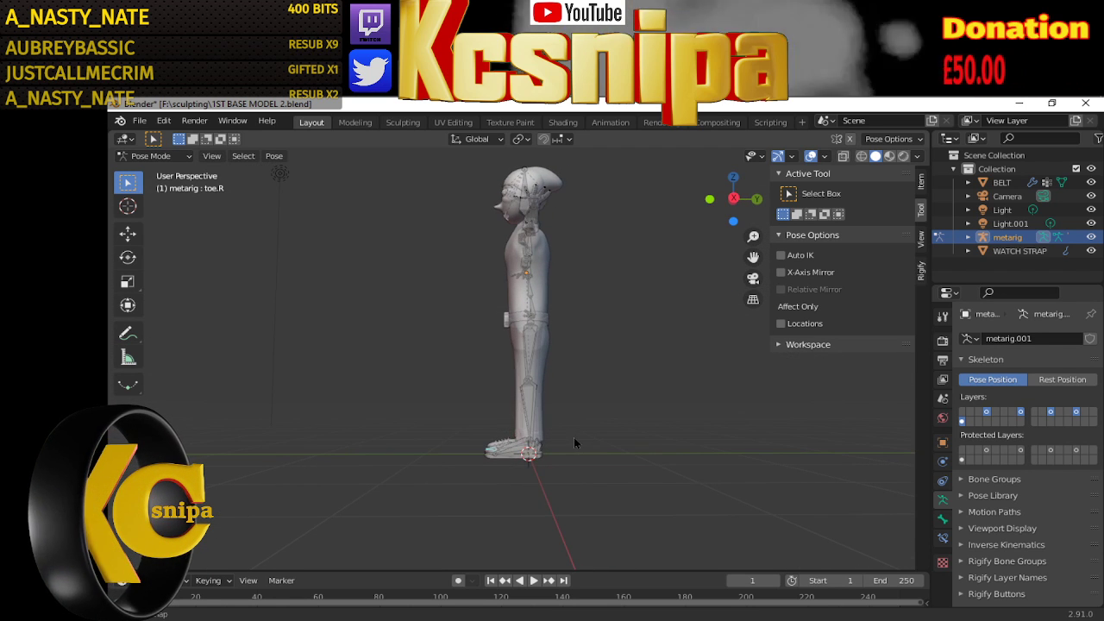
pyautogui.press('[')
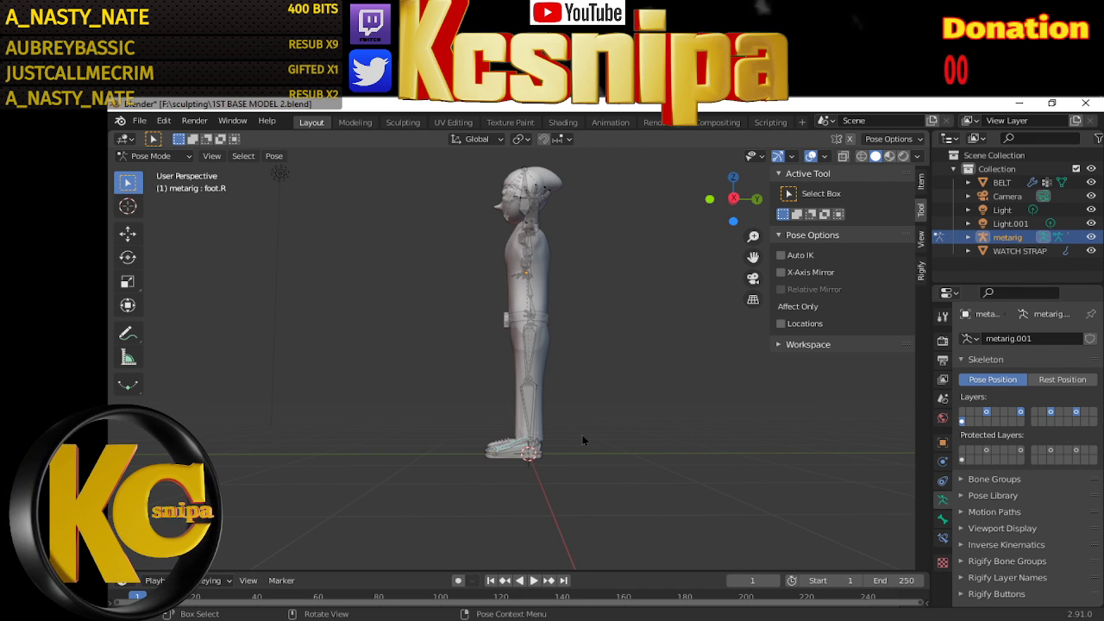
pyautogui.press('KP_1')
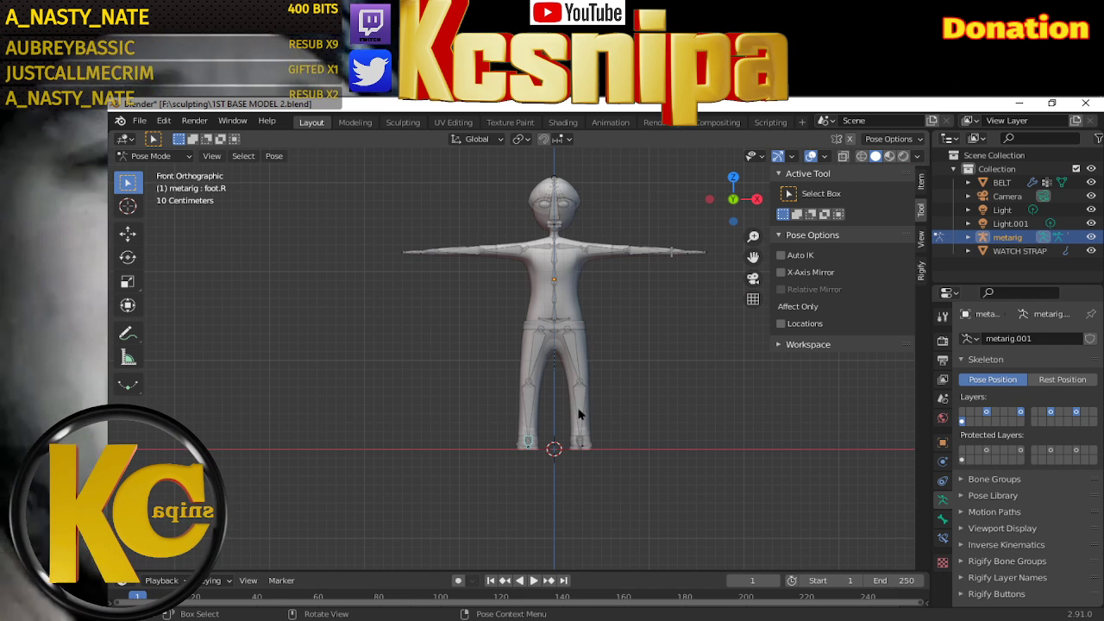
pyautogui.scroll(3, 656, 355)
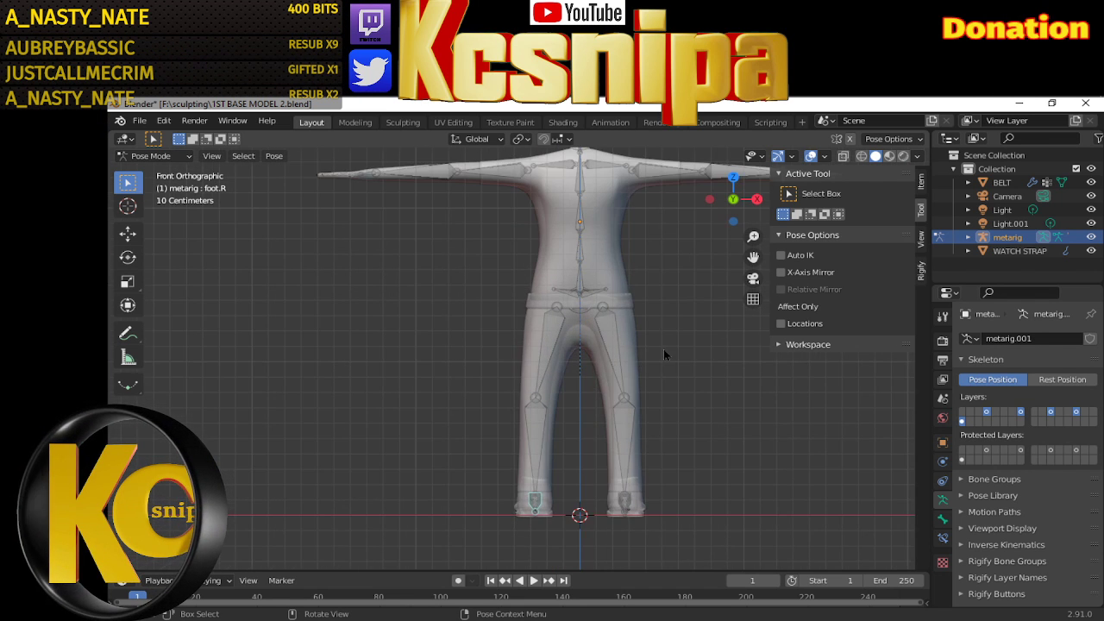
pyautogui.moveTo(663, 349); pyautogui.dragTo(507, 366, button='middle')
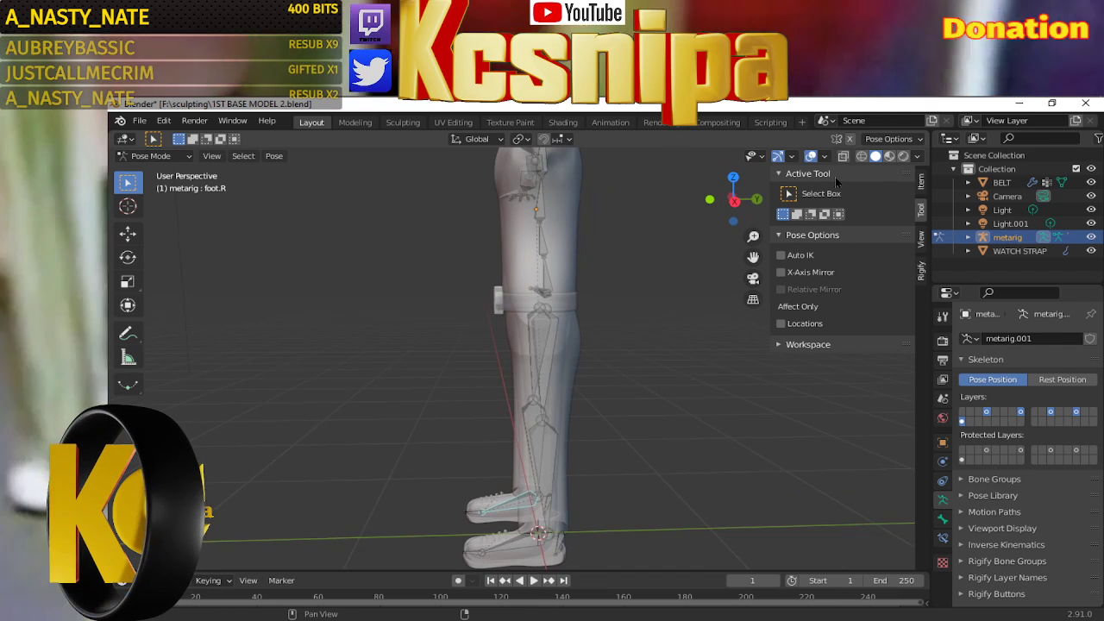
pyautogui.scroll(-2, 608, 282)
pyautogui.moveTo(596, 295)
pyautogui.mouseDown(button='middle')
pyautogui.moveTo(593, 319)
pyautogui.moveTo(583, 242)
pyautogui.mouseUp(button='middle')
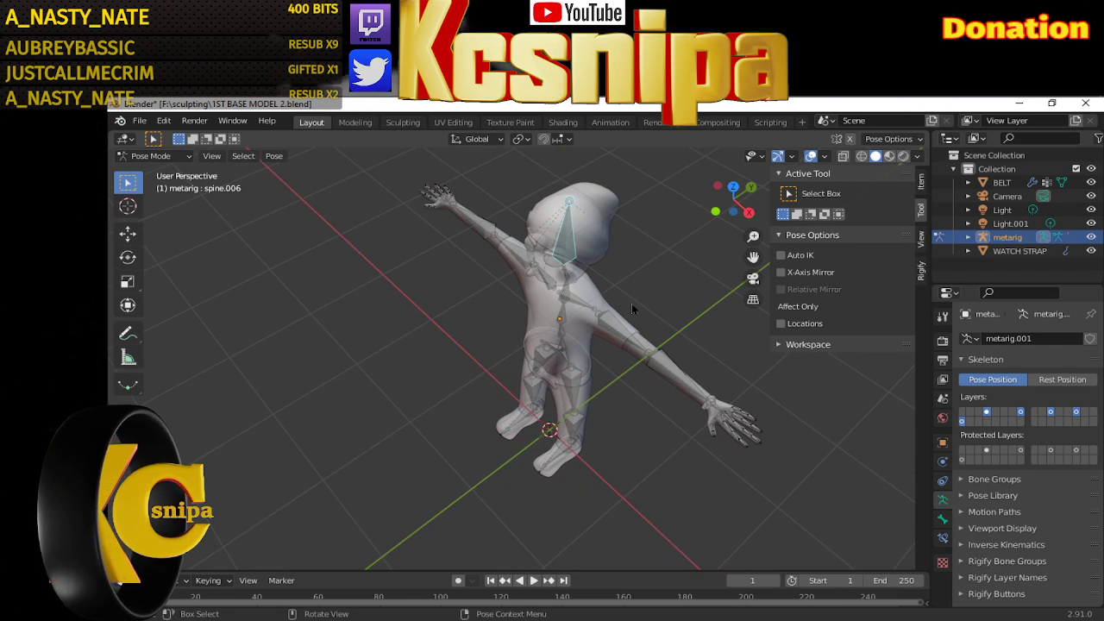
# Test-rotate the head bone spine.006 with a free trackball rotation
pyautogui.click(548, 229)
pyautogui.press('r')
pyautogui.press('r')
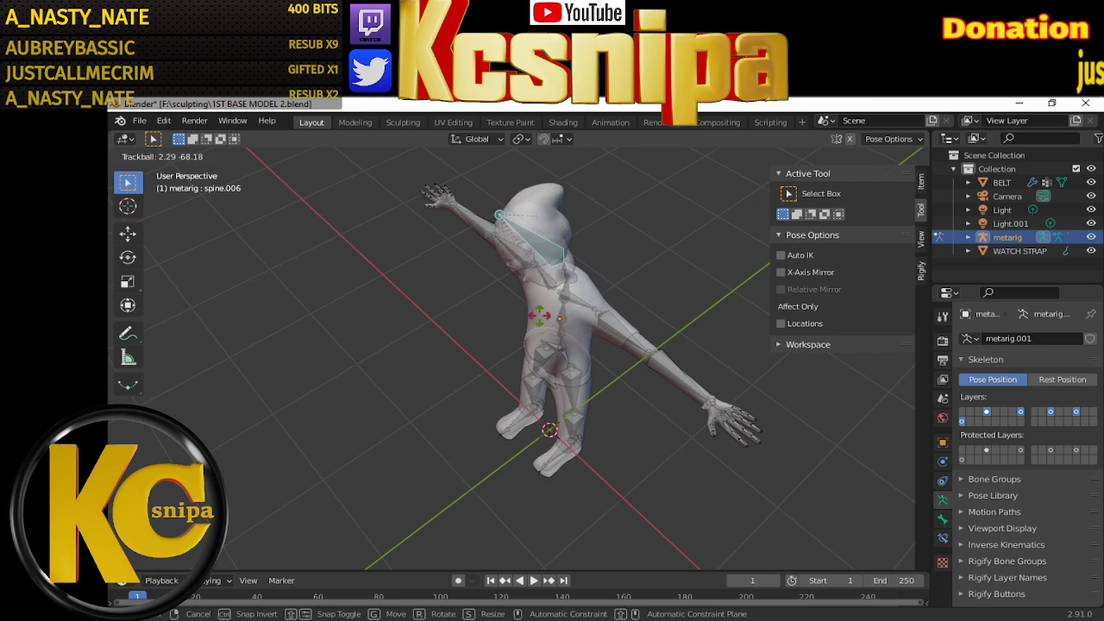
pyautogui.click(602, 330)
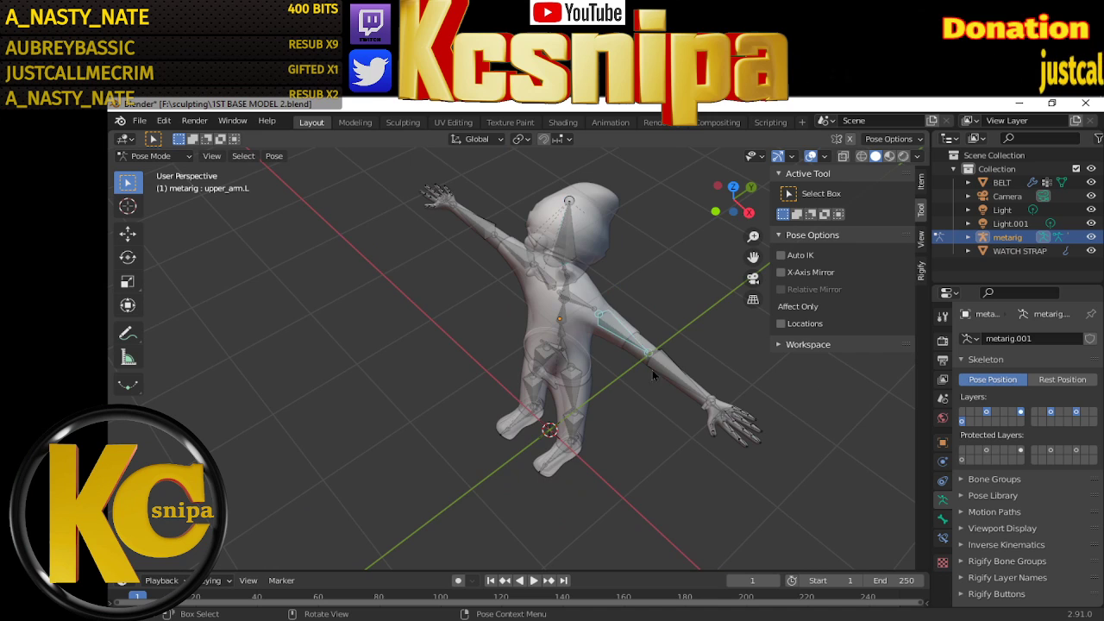
pyautogui.moveTo(652, 370); pyautogui.dragTo(655, 328, button='middle')
# Test-rotate the left upper arm bone, deselect it, and switch the metarig to Edit Mode
pyautogui.press('r')
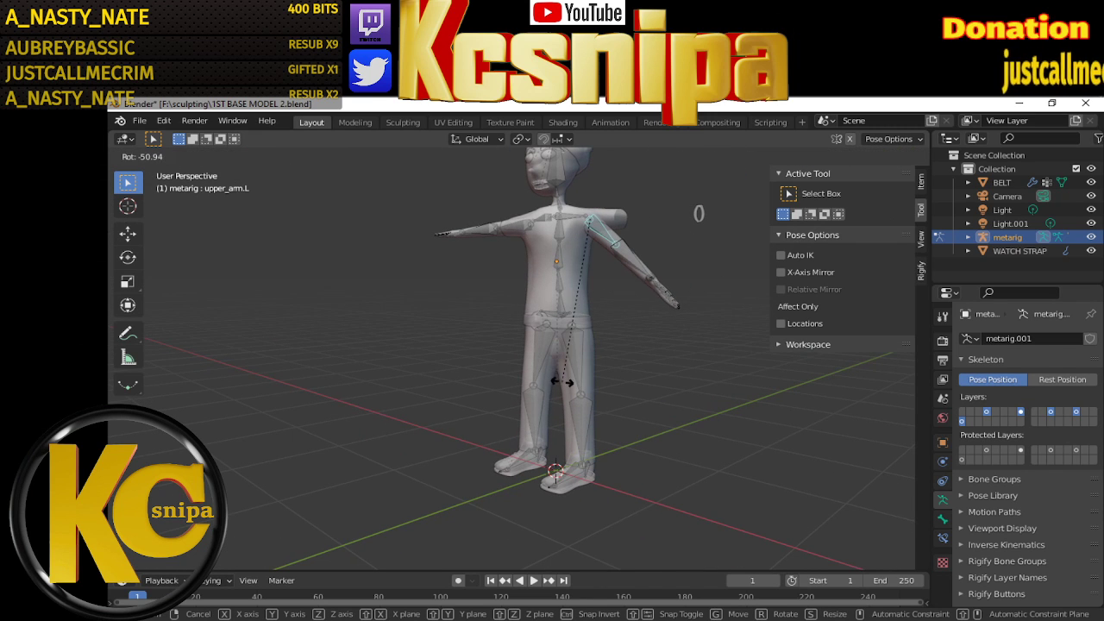
pyautogui.click(645, 278)
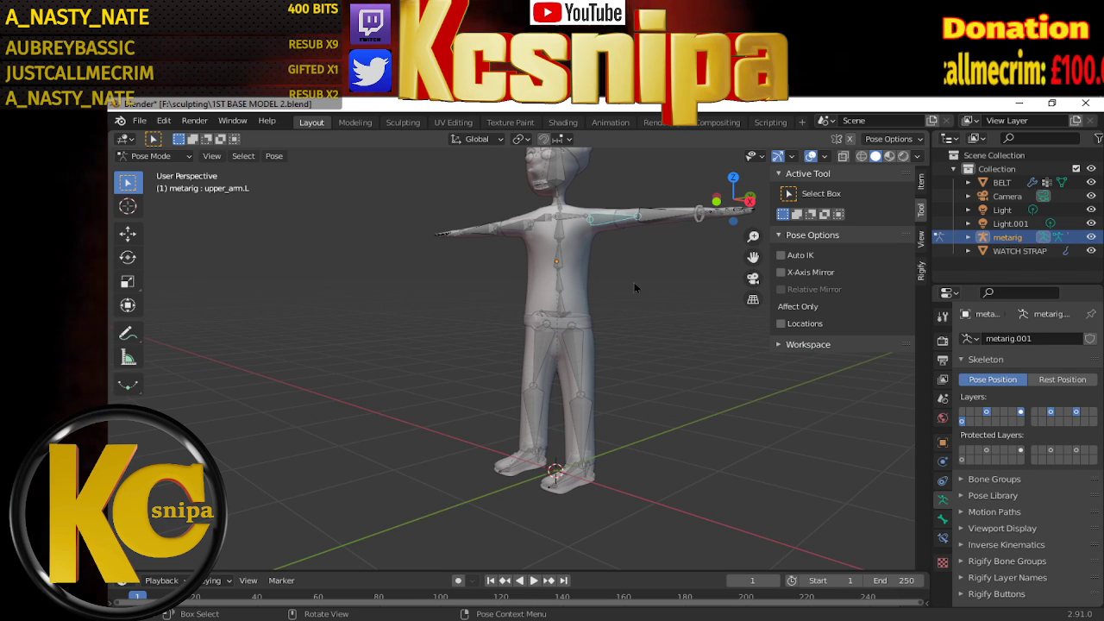
pyautogui.click(582, 280)
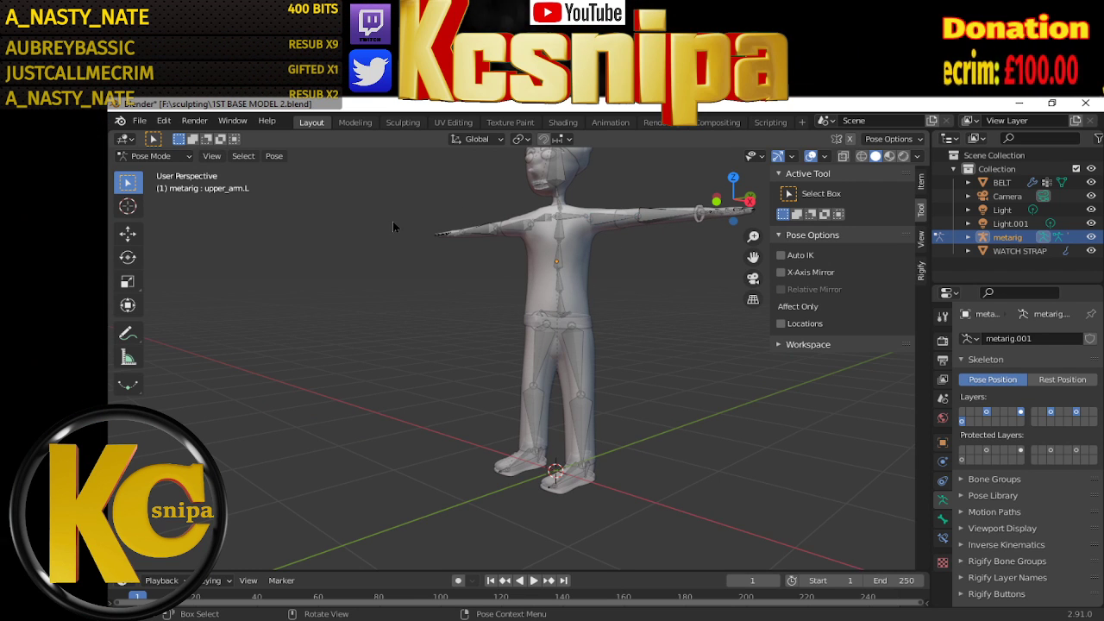
pyautogui.press('Tab')
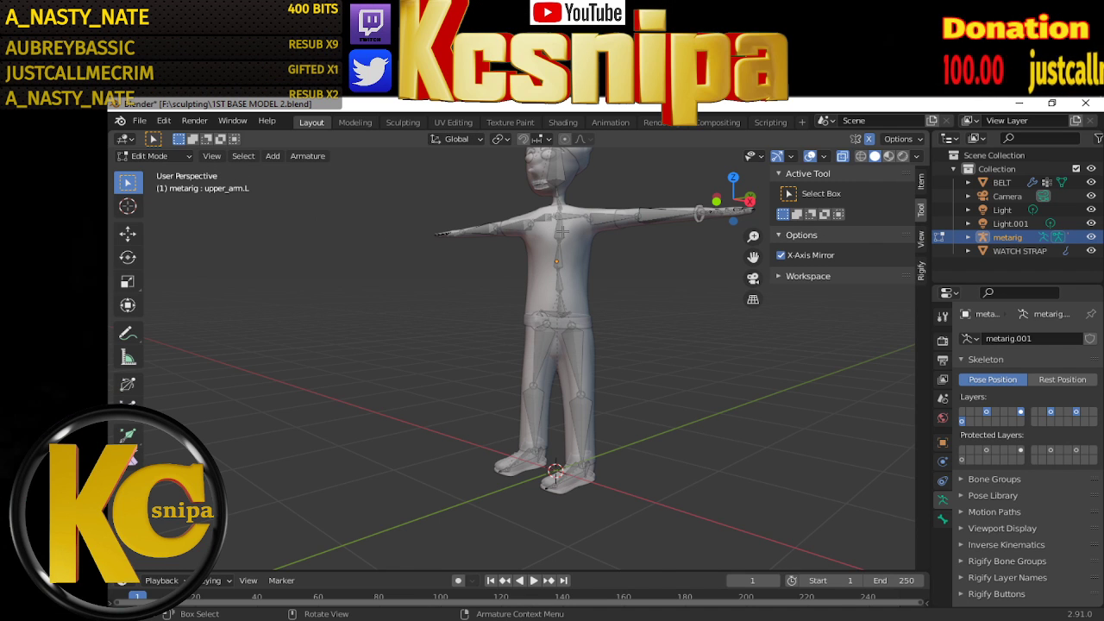
pyautogui.press('r')
pyautogui.press('r')
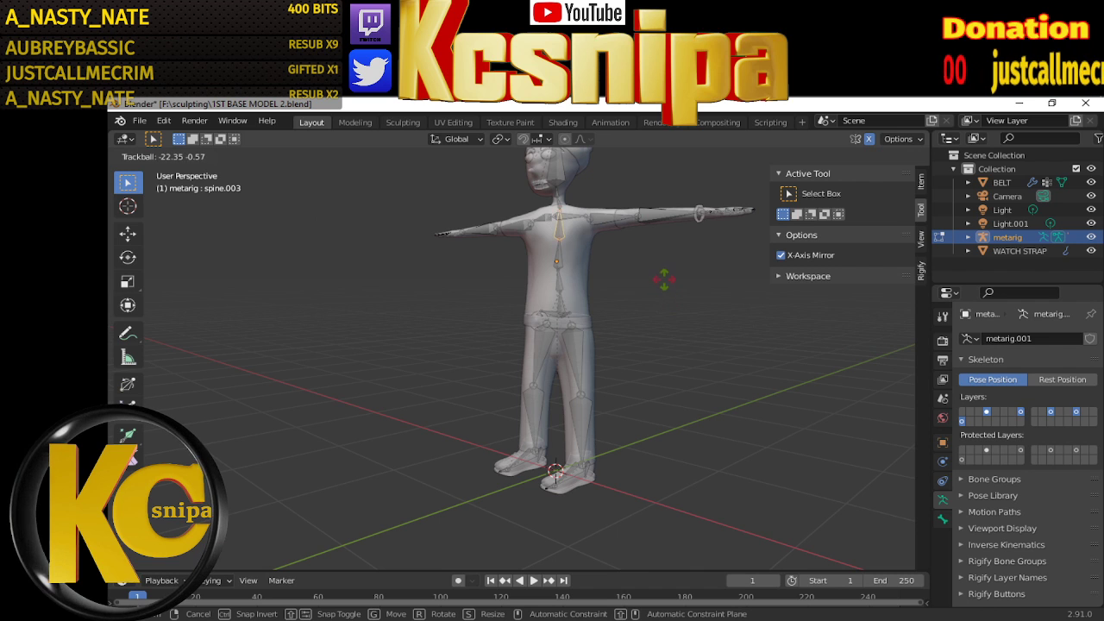
pyautogui.rightClick(663, 278)
pyautogui.moveTo(663, 278)
pyautogui.mouseDown(button='middle')
pyautogui.moveTo(562, 308)
pyautogui.moveTo(584, 303)
pyautogui.mouseUp(button='middle')
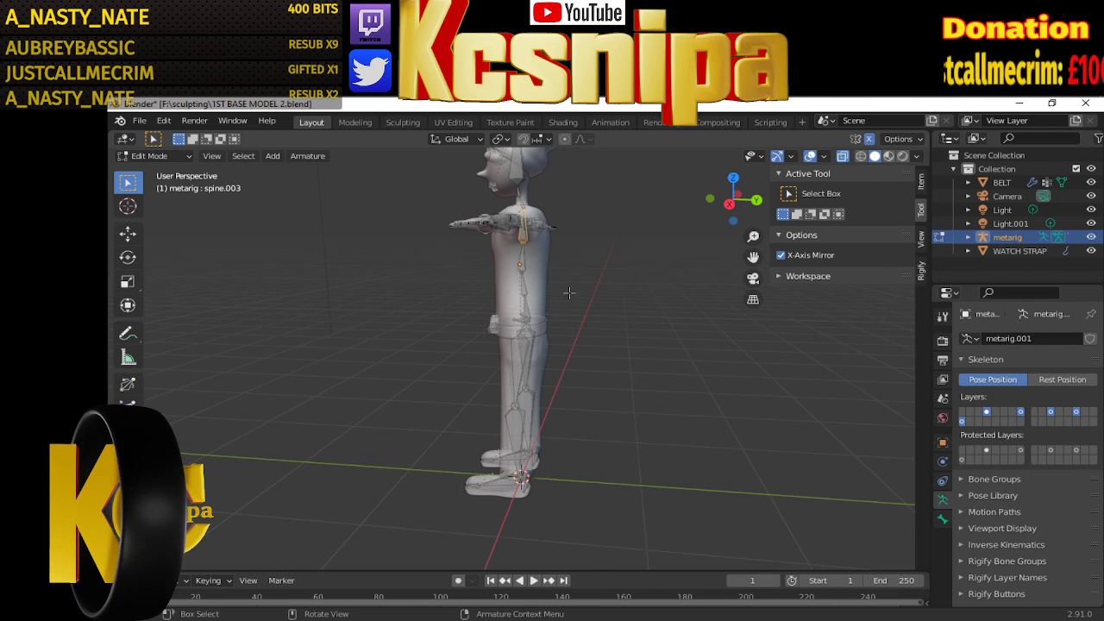
pyautogui.click(525, 315)
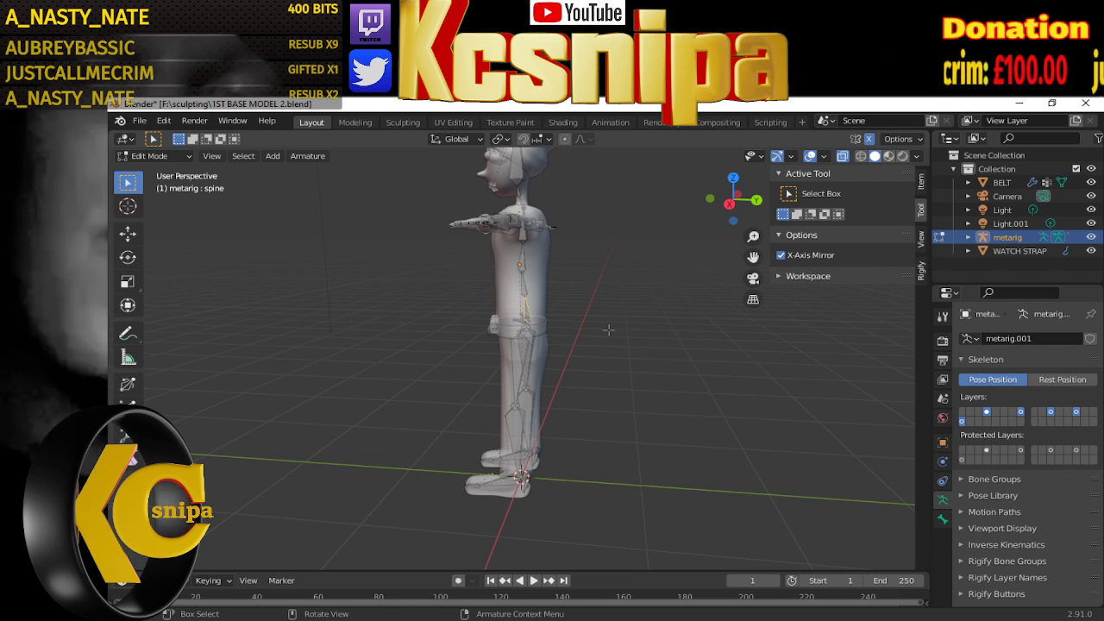
pyautogui.press('r')
pyautogui.rightClick(605, 297)
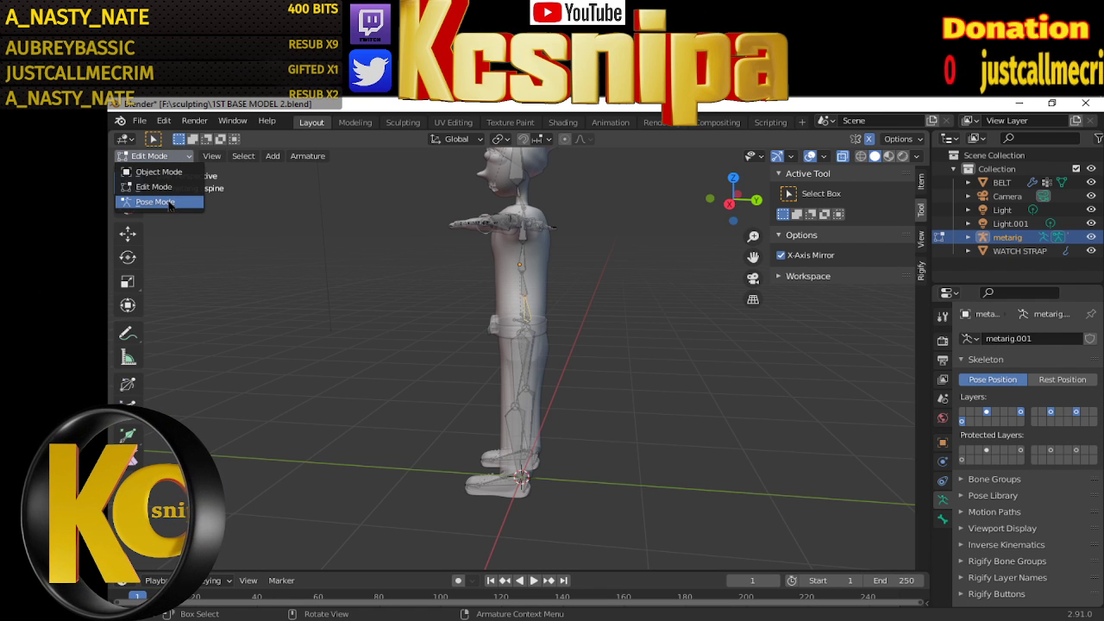
# In Pose Mode, test-rotate the spine, spine.003 and left upper arm bones, cancelling each
pyautogui.click(170, 206)
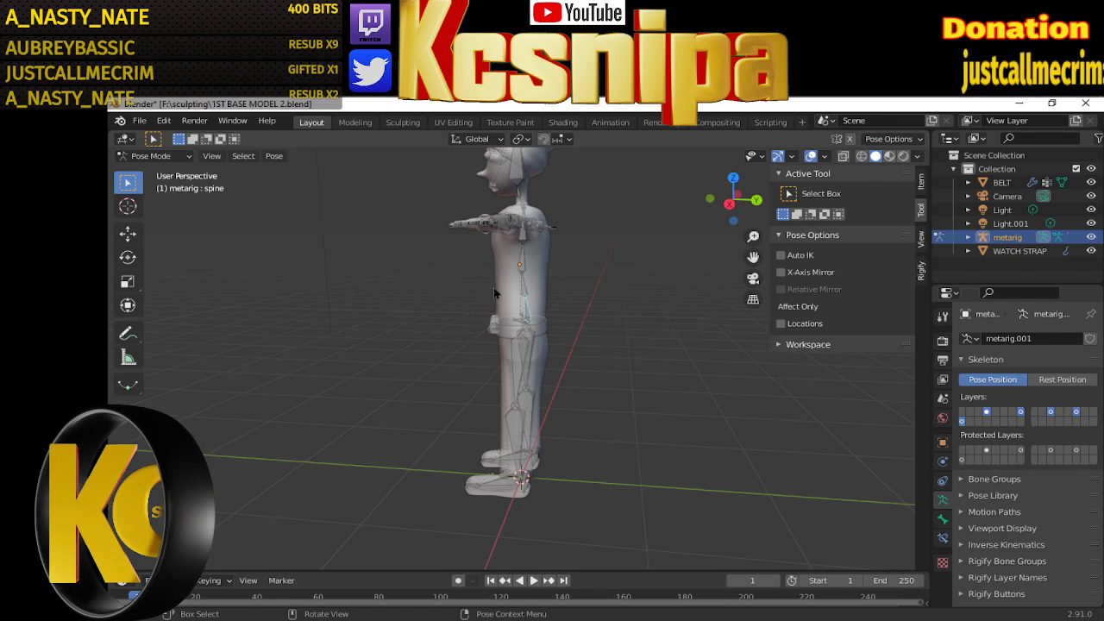
pyautogui.press('r')
pyautogui.rightClick(592, 301)
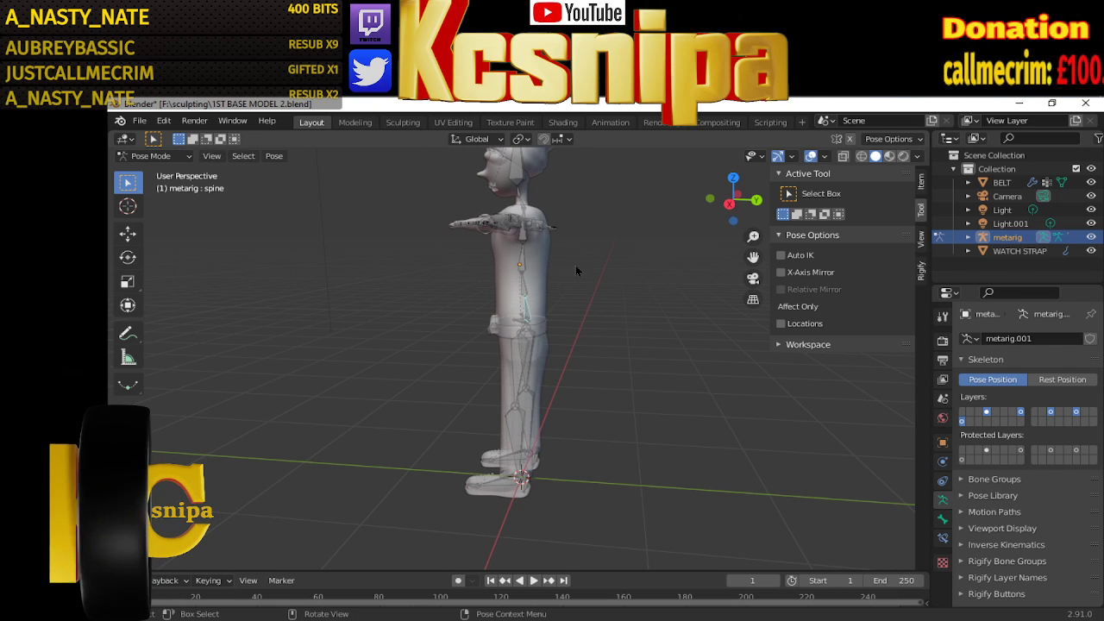
pyautogui.click(534, 244)
pyautogui.press('r')
pyautogui.press('r')
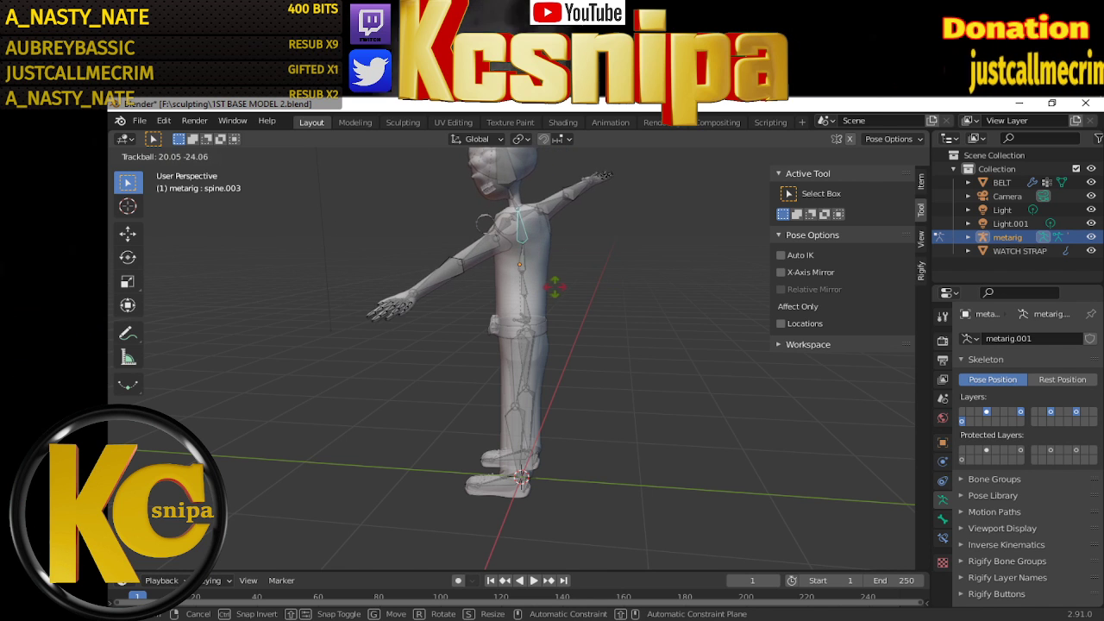
pyautogui.press('Escape')
pyautogui.moveTo(544, 292)
pyautogui.mouseDown(button='middle')
pyautogui.moveTo(610, 307)
pyautogui.moveTo(699, 299)
pyautogui.moveTo(667, 273)
pyautogui.mouseUp(button='middle')
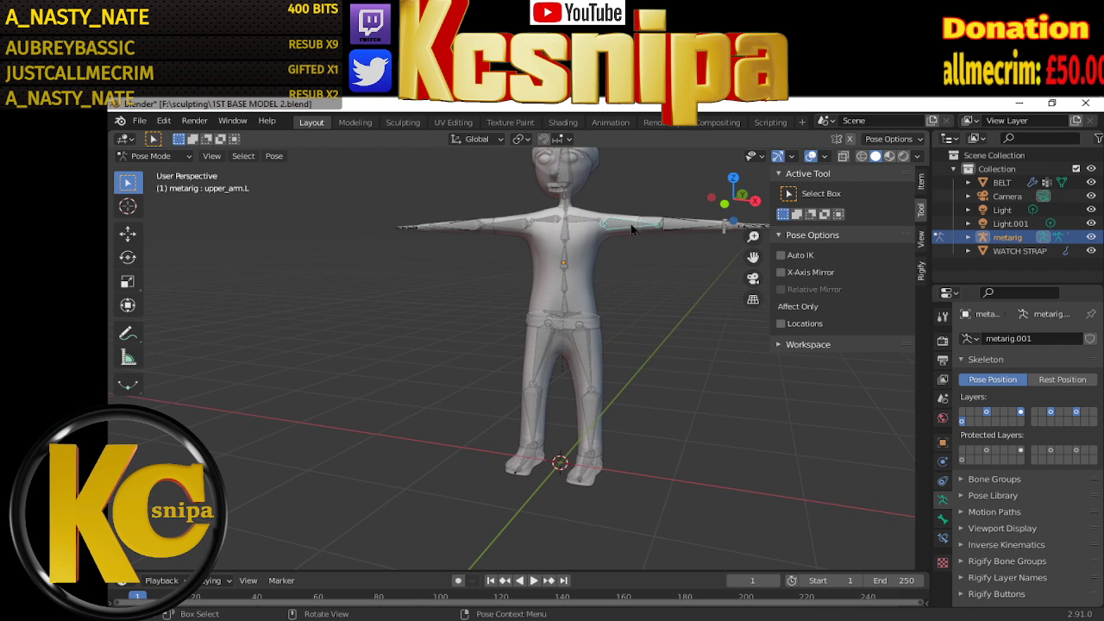
pyautogui.press('r')
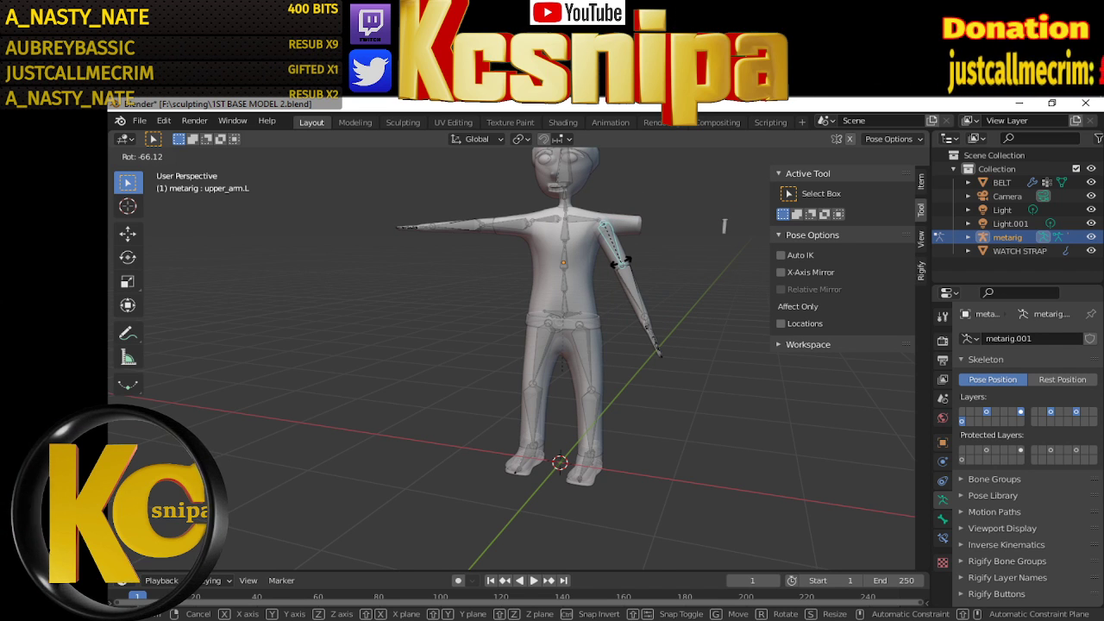
pyautogui.press('Escape')
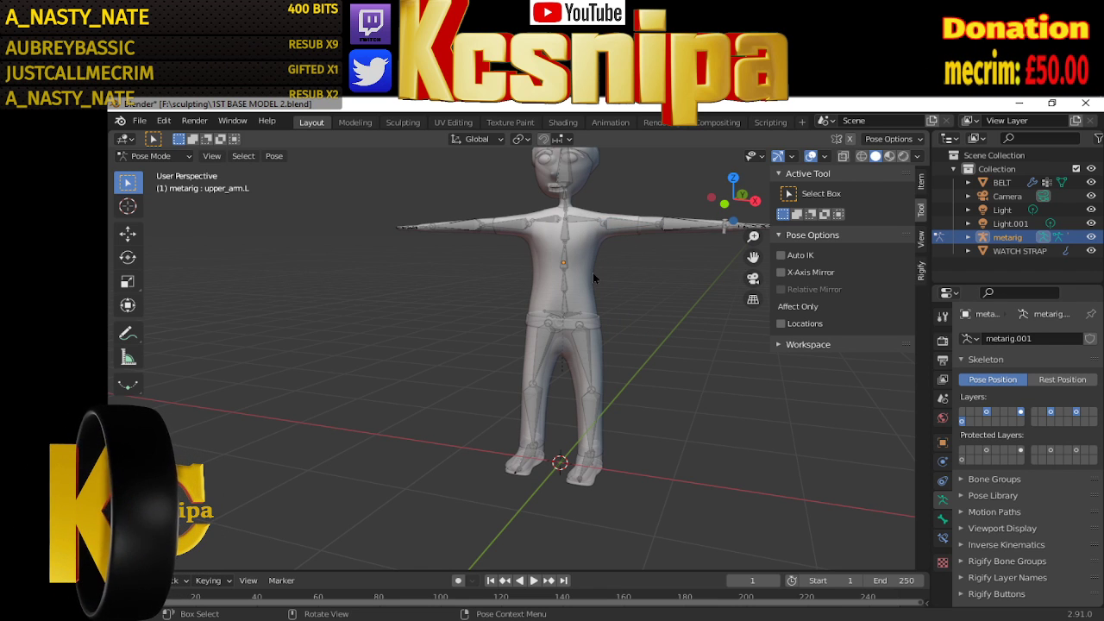
# Return the armature to Object Mode and select the TSHIRT mesh
pyautogui.click(570, 259)
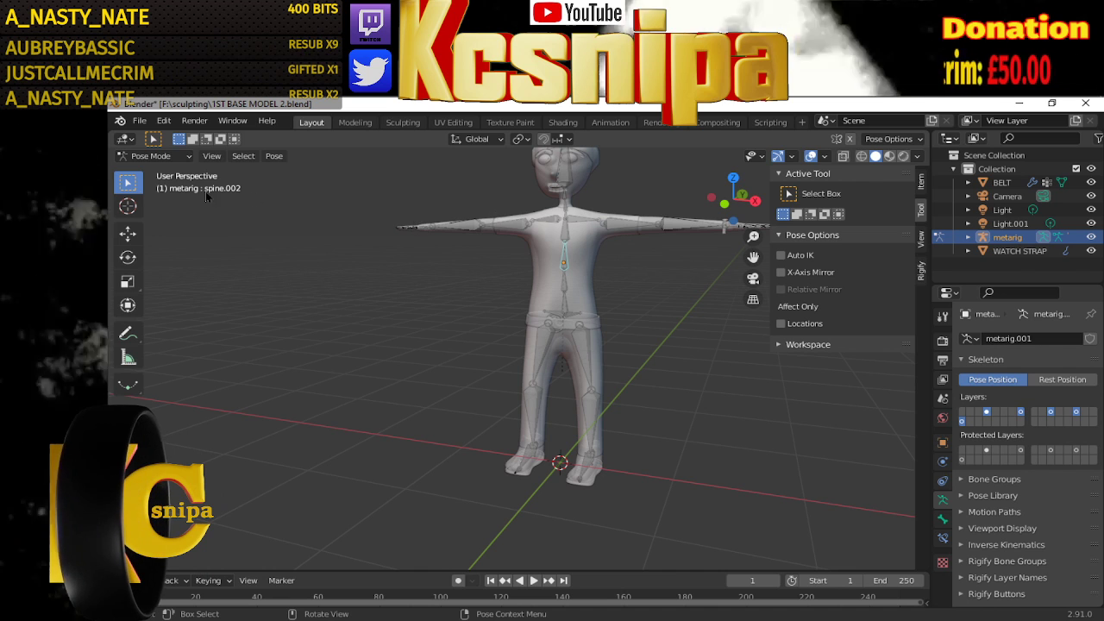
pyautogui.click(173, 155)
pyautogui.click(160, 169)
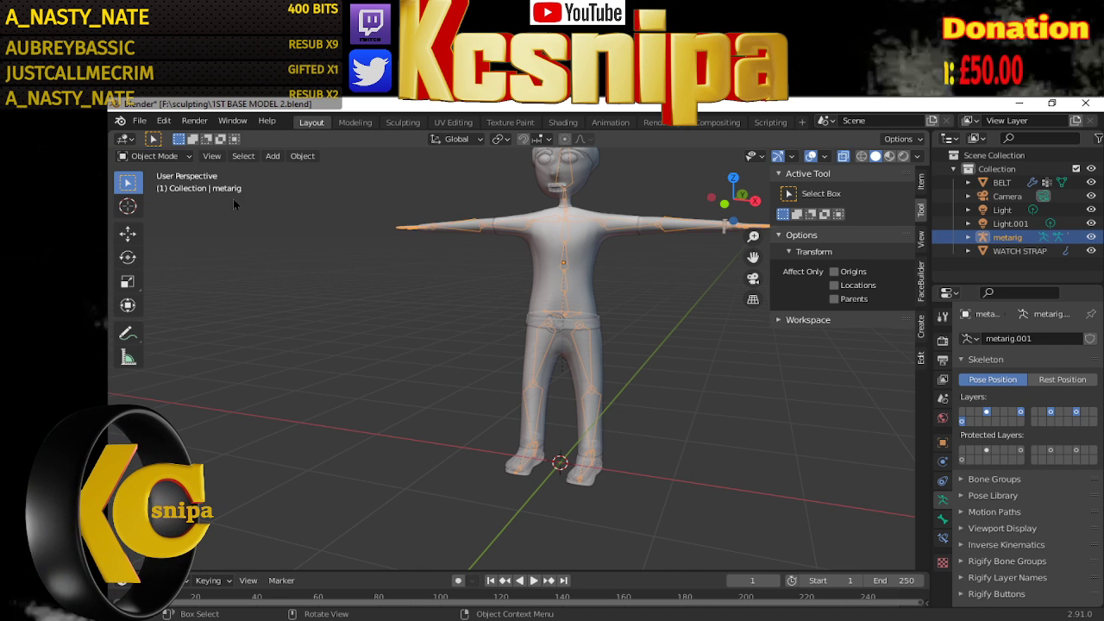
pyautogui.click(589, 273)
pyautogui.click(155, 155)
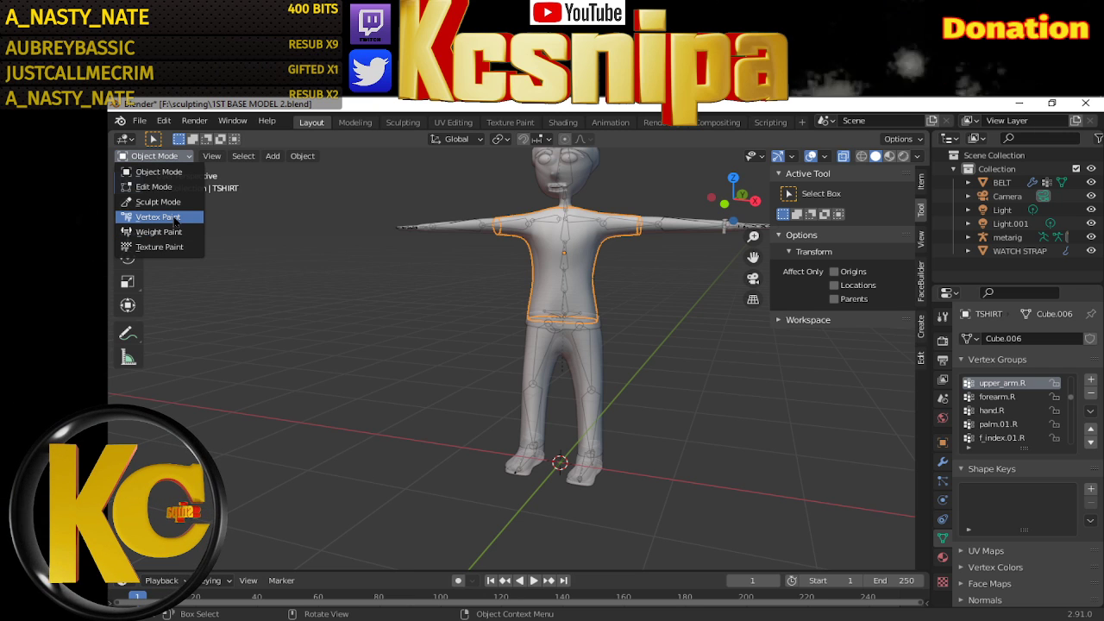
# Briefly switch the T-shirt into Vertex Paint, then return to Object Mode
pyautogui.click(174, 219)
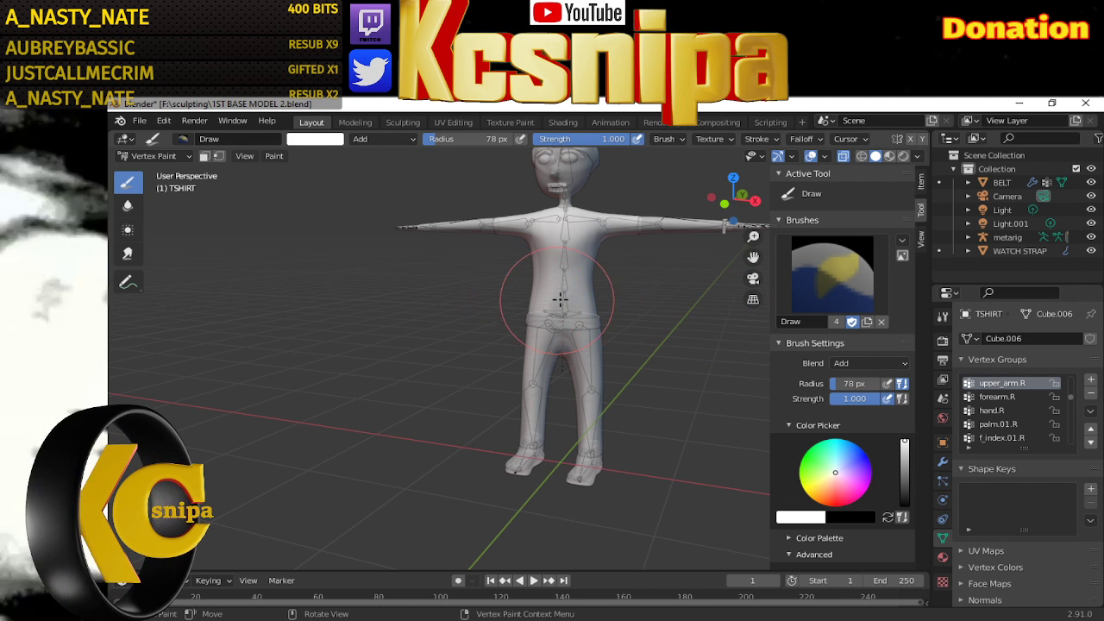
pyautogui.click(176, 157)
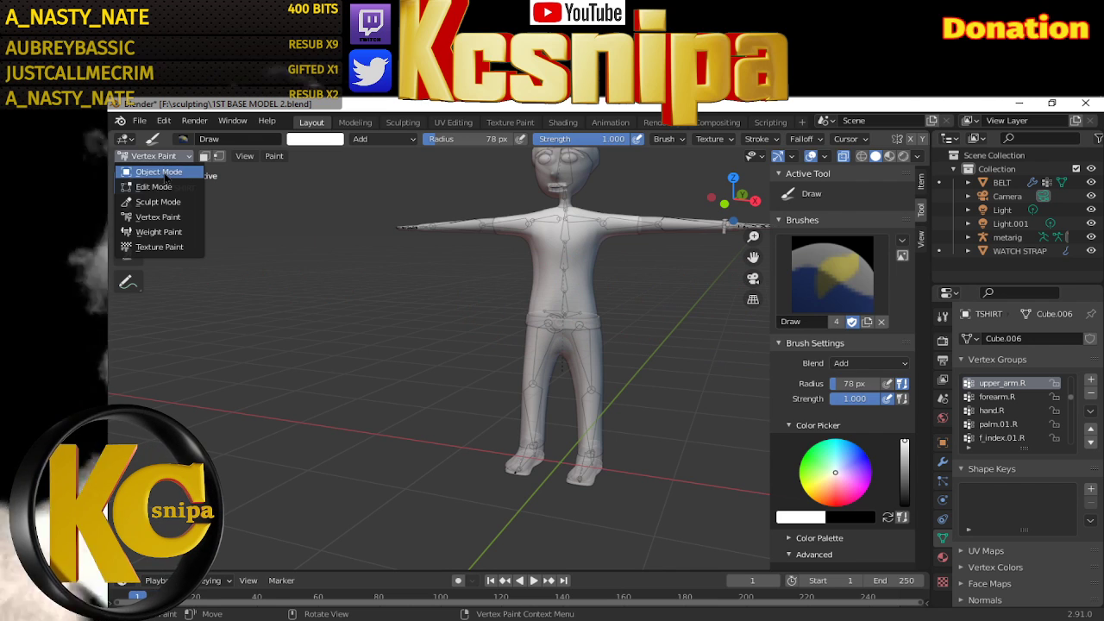
pyautogui.click(159, 172)
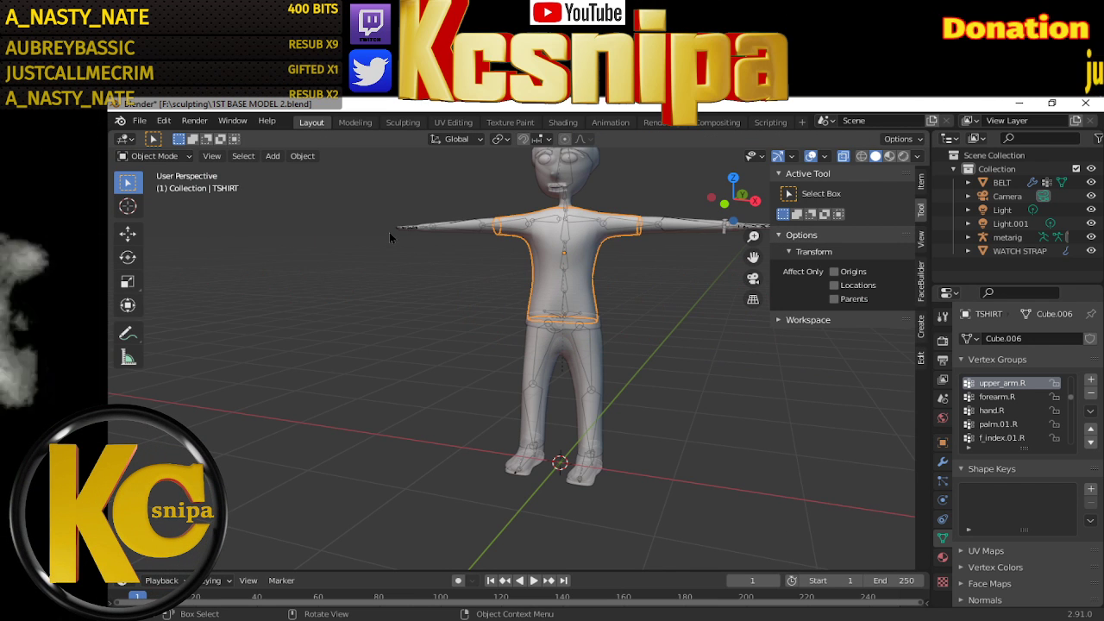
# Snap to the front orthographic view of the T-shirt and adjust the zoom
pyautogui.press('KP_1')
pyautogui.scroll(-1, 507, 259)
pyautogui.scroll(2, 459, 296)
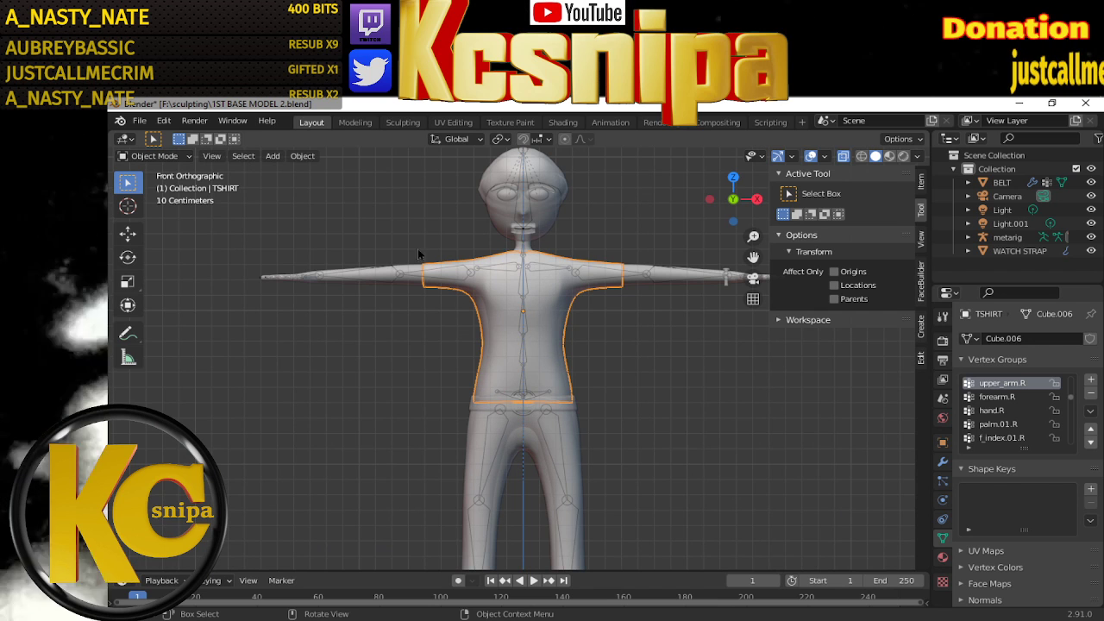
pyautogui.click(184, 156)
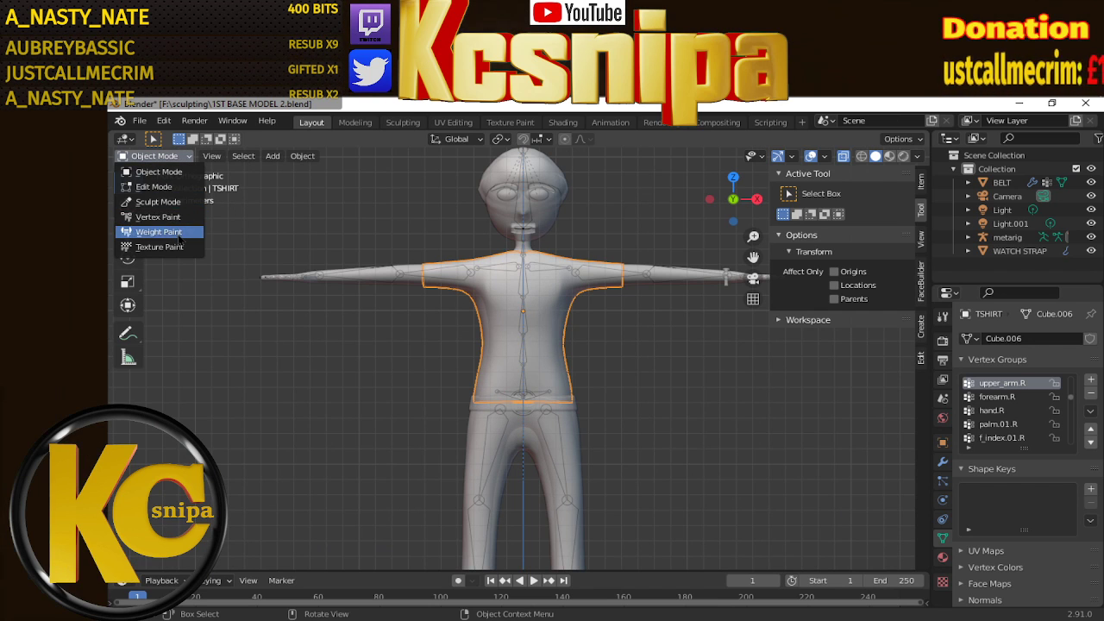
# Enter Weight Paint mode on the T-shirt and make shoulder.R the active vertex group
pyautogui.click(160, 232)
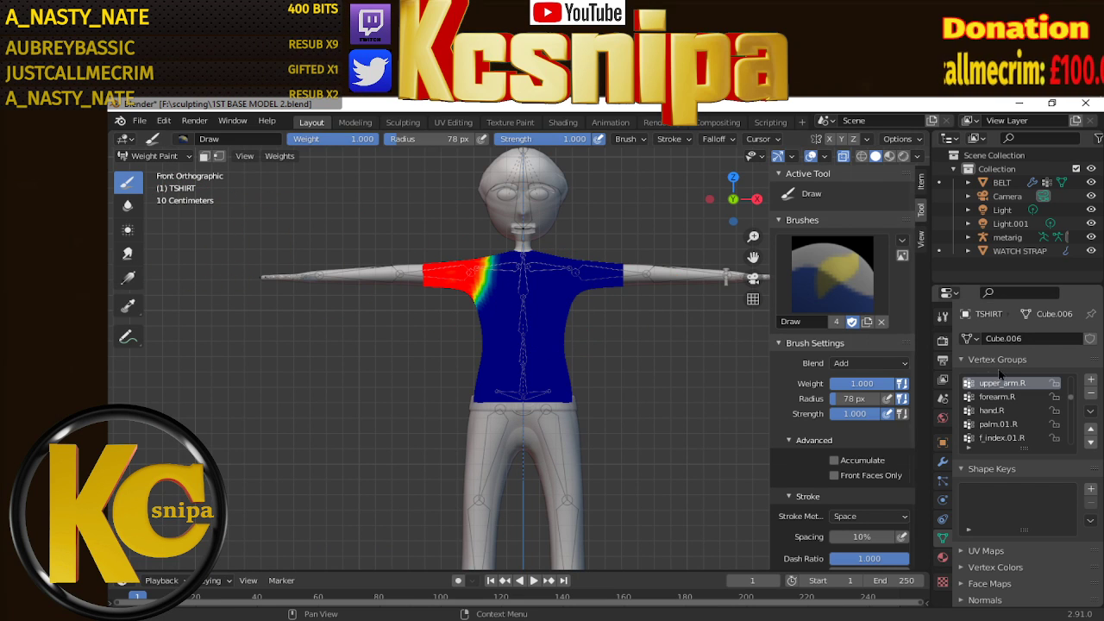
pyautogui.click(1016, 398)
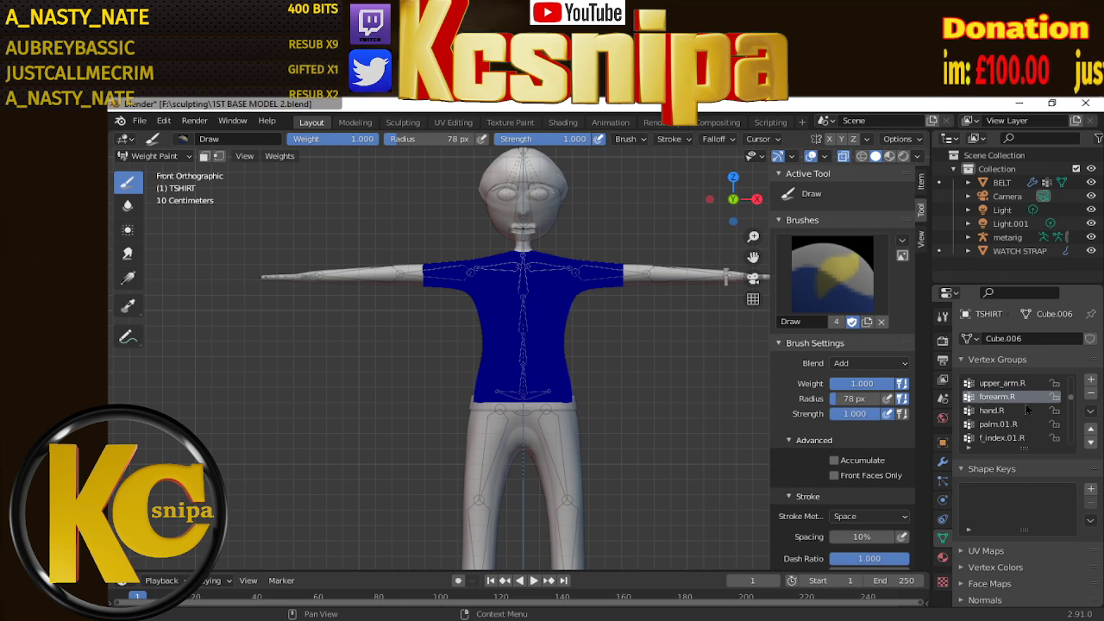
pyautogui.scroll(1, 1024, 402)
pyautogui.click(998, 384)
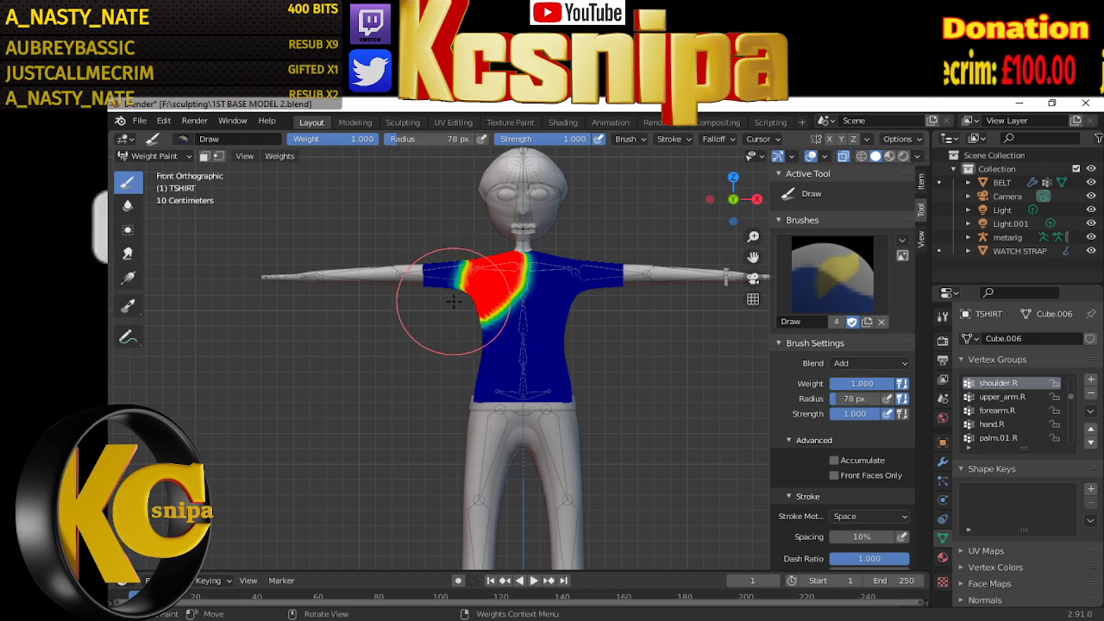
pyautogui.moveTo(453, 300)
pyautogui.mouseDown(button='middle')
pyautogui.moveTo(371, 259)
pyautogui.moveTo(447, 375)
pyautogui.moveTo(470, 380)
pyautogui.mouseUp(button='middle')
pyautogui.click(1001, 398)
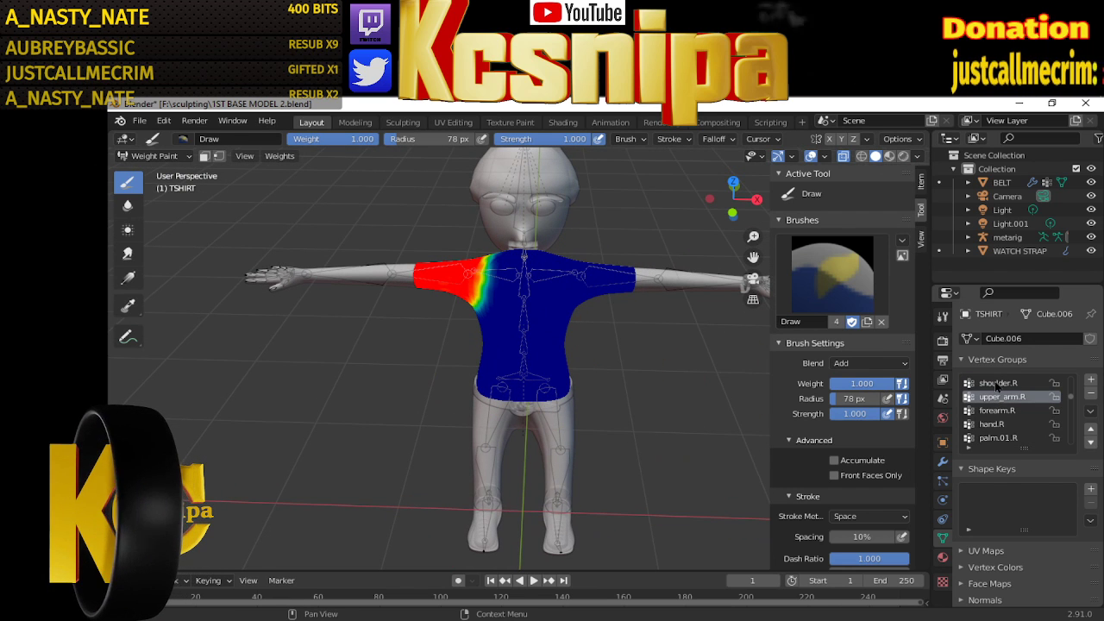
pyautogui.click(997, 385)
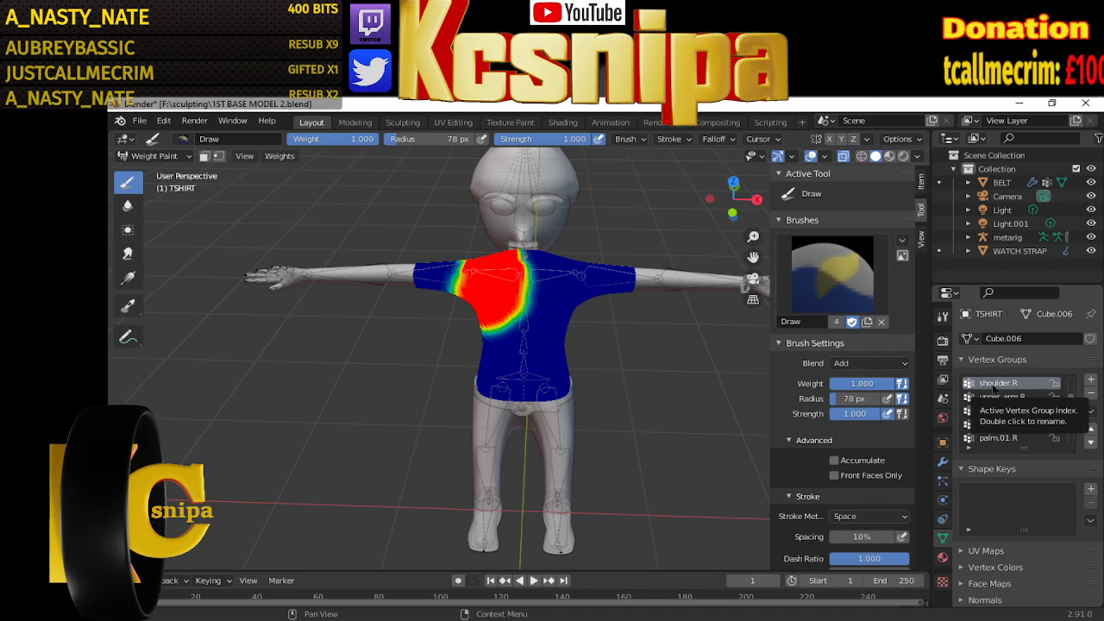
# Paint full shoulder.R weight over the right upper sleeve, upper chest and neck
pyautogui.moveTo(720, 377); pyautogui.dragTo(599, 361, button='middle')
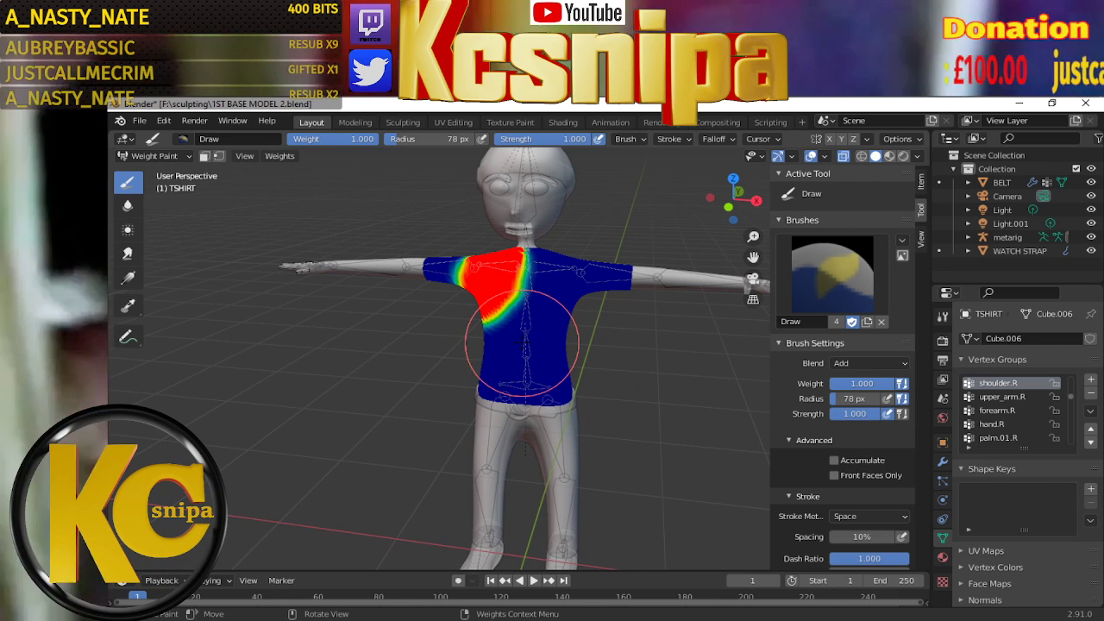
pyautogui.moveTo(421, 283); pyautogui.dragTo(444, 249)
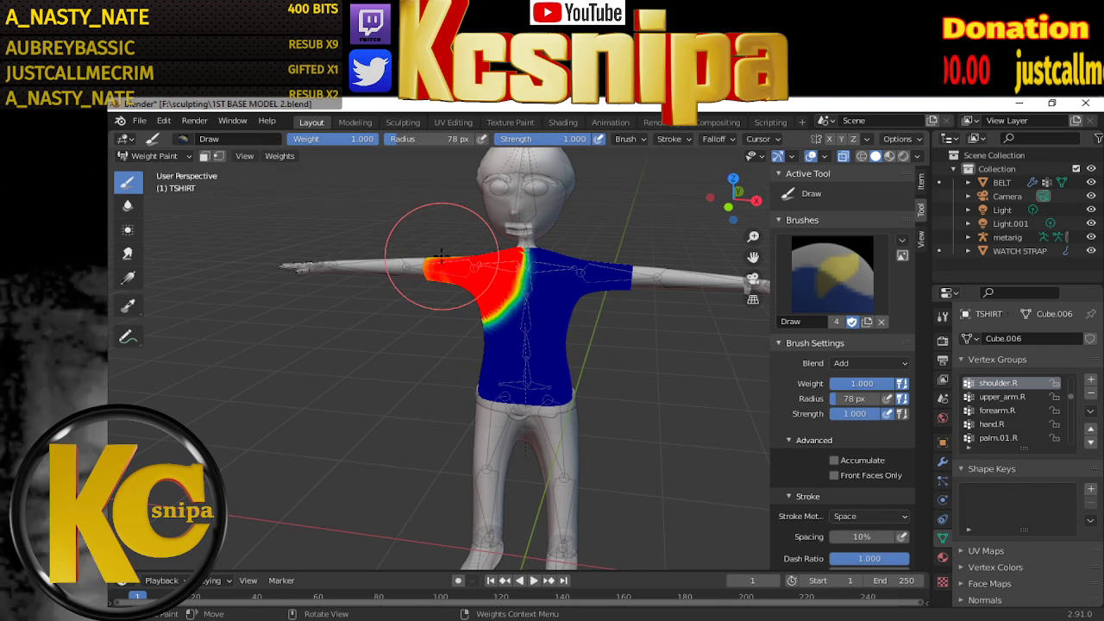
pyautogui.moveTo(429, 268); pyautogui.dragTo(581, 297, button='middle')
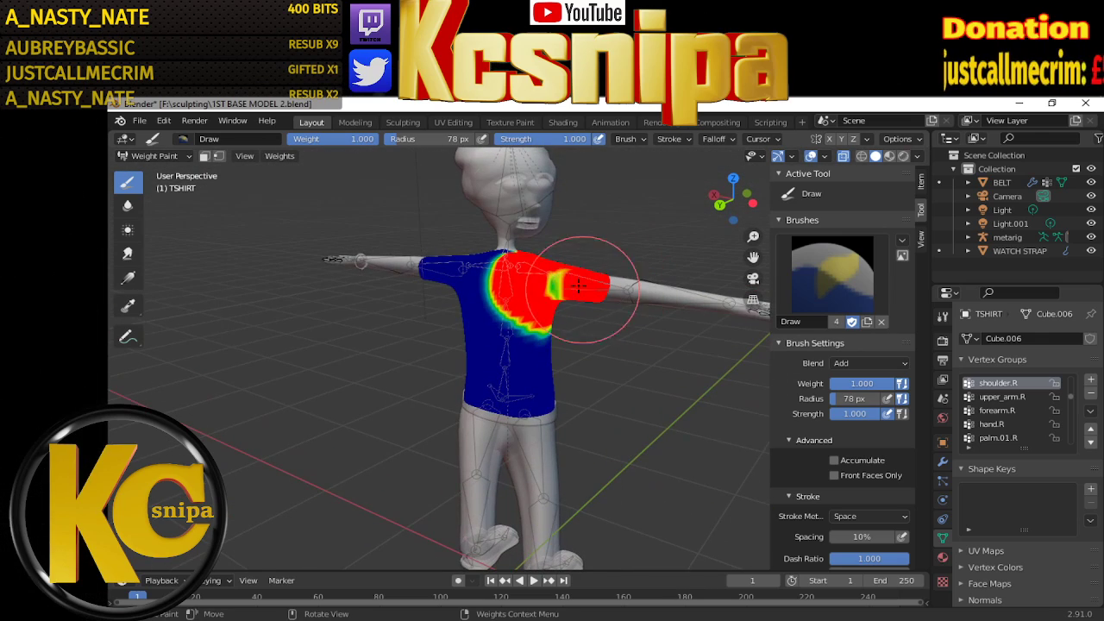
pyautogui.click(578, 288)
pyautogui.moveTo(576, 289)
pyautogui.mouseDown(button='middle')
pyautogui.moveTo(571, 306)
pyautogui.moveTo(548, 268)
pyautogui.mouseUp(button='middle')
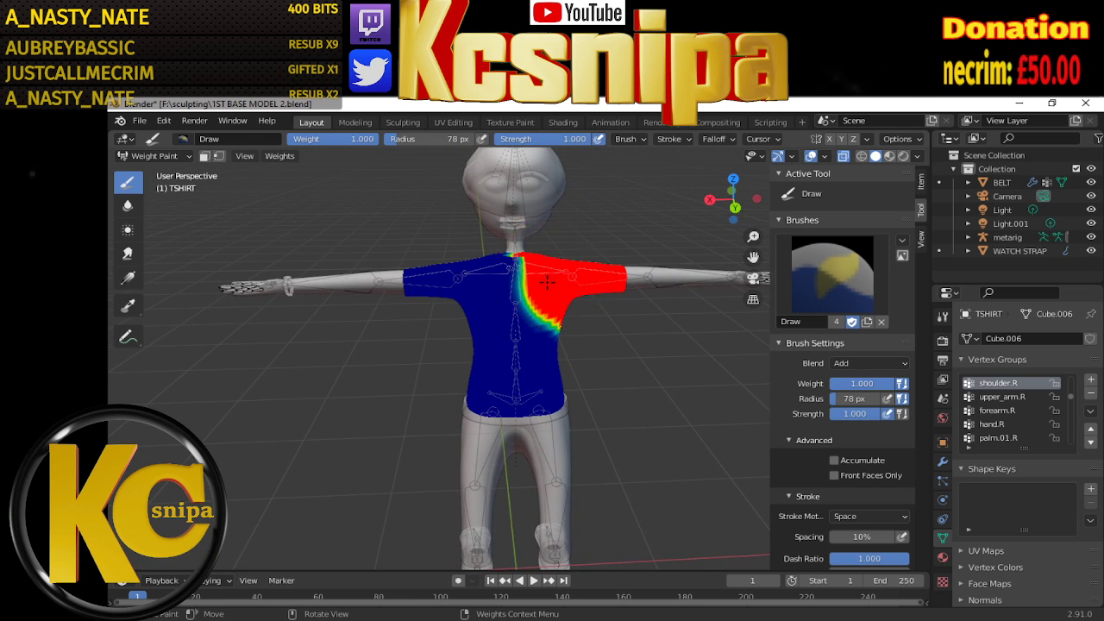
pyautogui.press('KP_1')
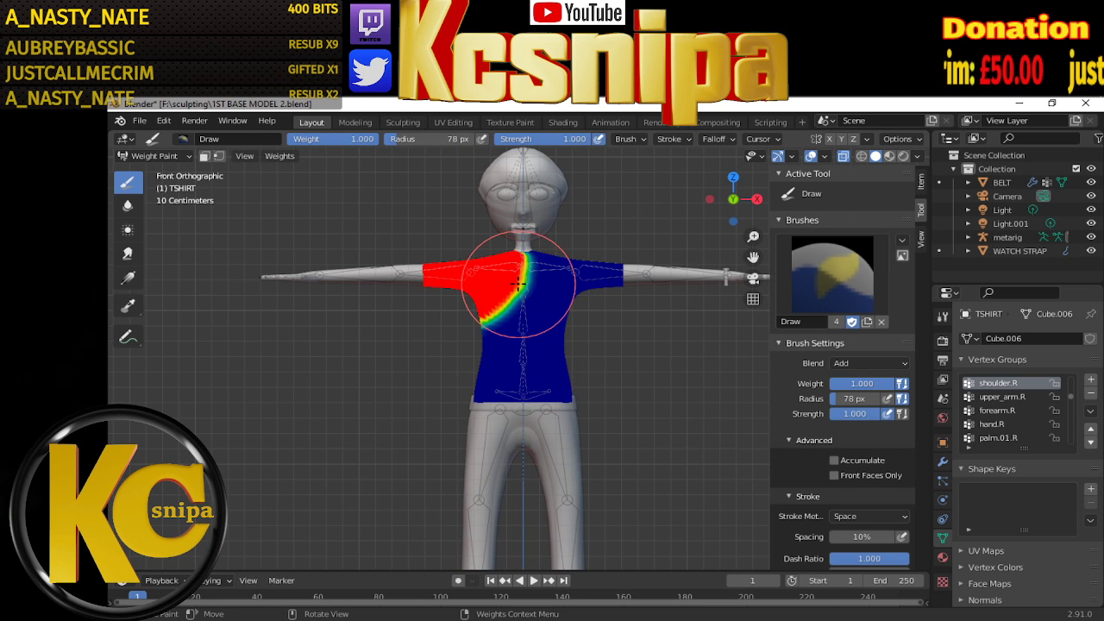
pyautogui.moveTo(519, 289)
pyautogui.mouseDown()
pyautogui.moveTo(505, 226)
pyautogui.moveTo(520, 254)
pyautogui.mouseUp()
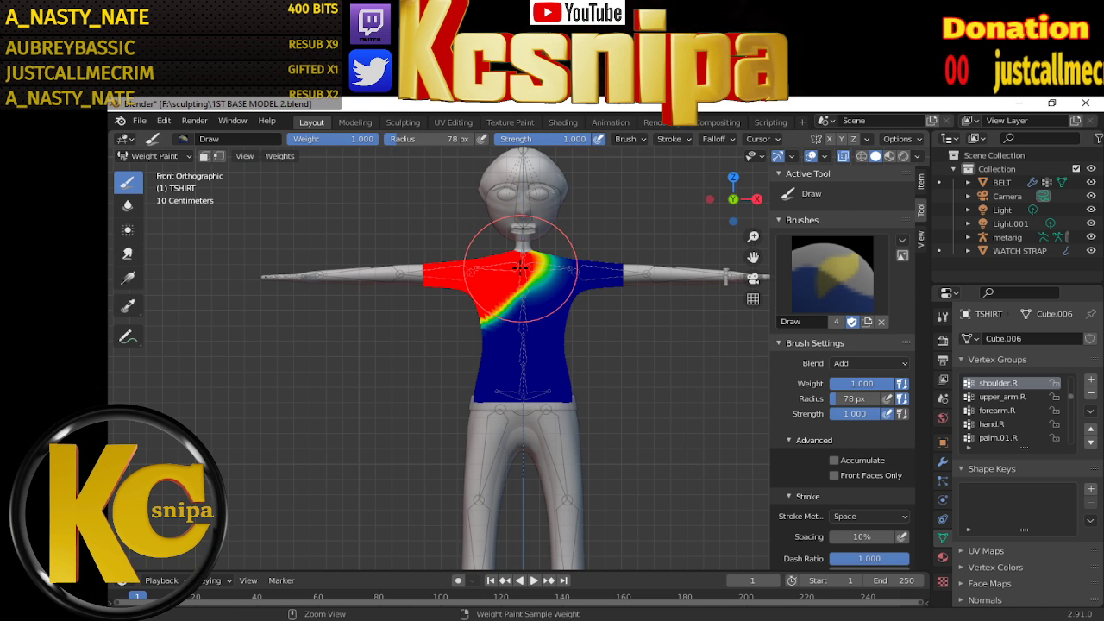
pyautogui.scroll(4, 586, 320)
pyautogui.scroll(-1, 529, 345)
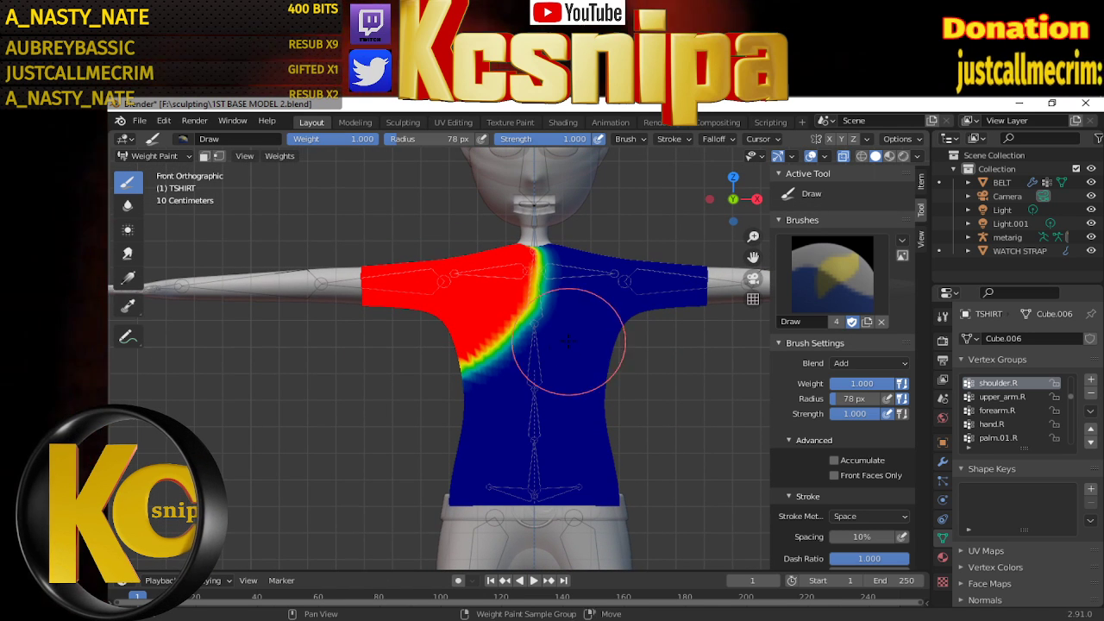
pyautogui.moveTo(492, 326); pyautogui.dragTo(570, 361, button='middle')
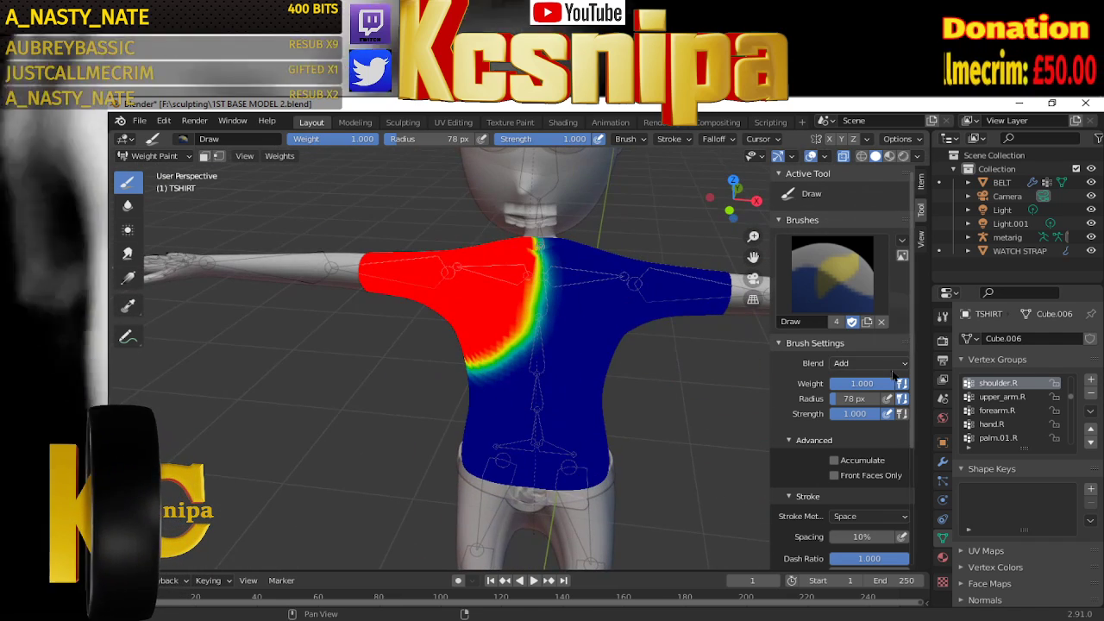
# Make upper_arm.R active and extend its weight from the right shoulder toward the neck
pyautogui.click(1002, 397)
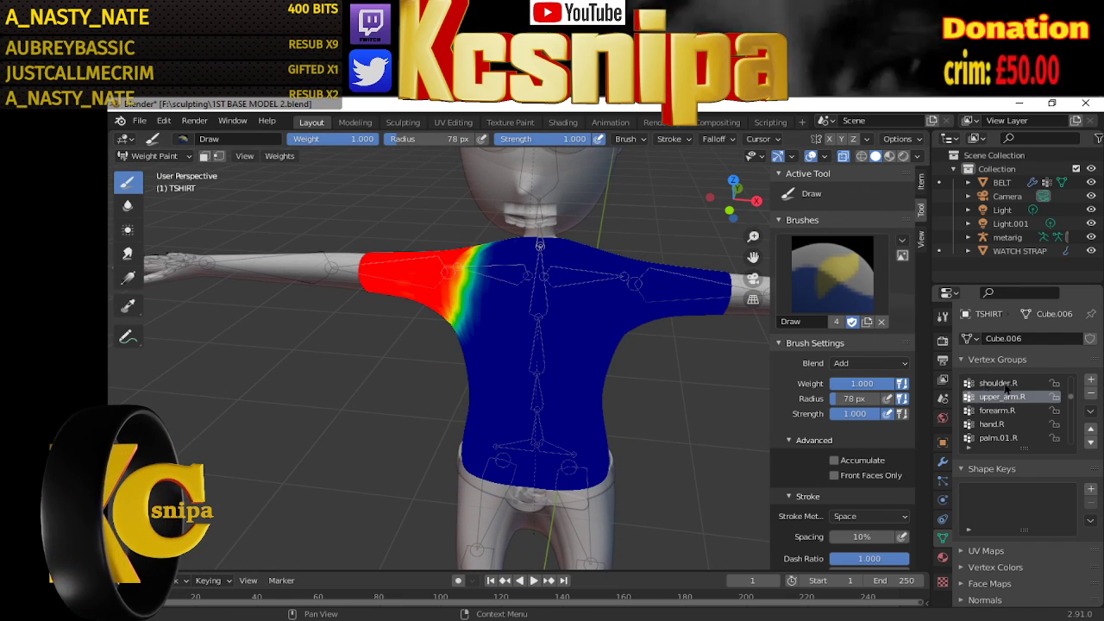
pyautogui.moveTo(696, 400); pyautogui.dragTo(697, 349, button='middle')
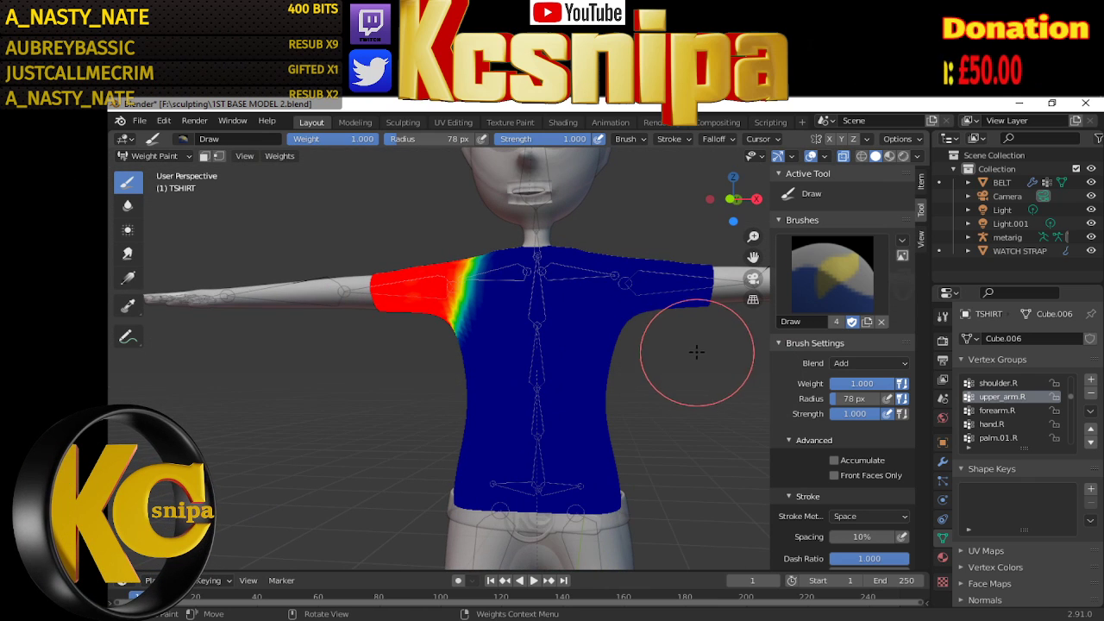
pyautogui.press('KP_1')
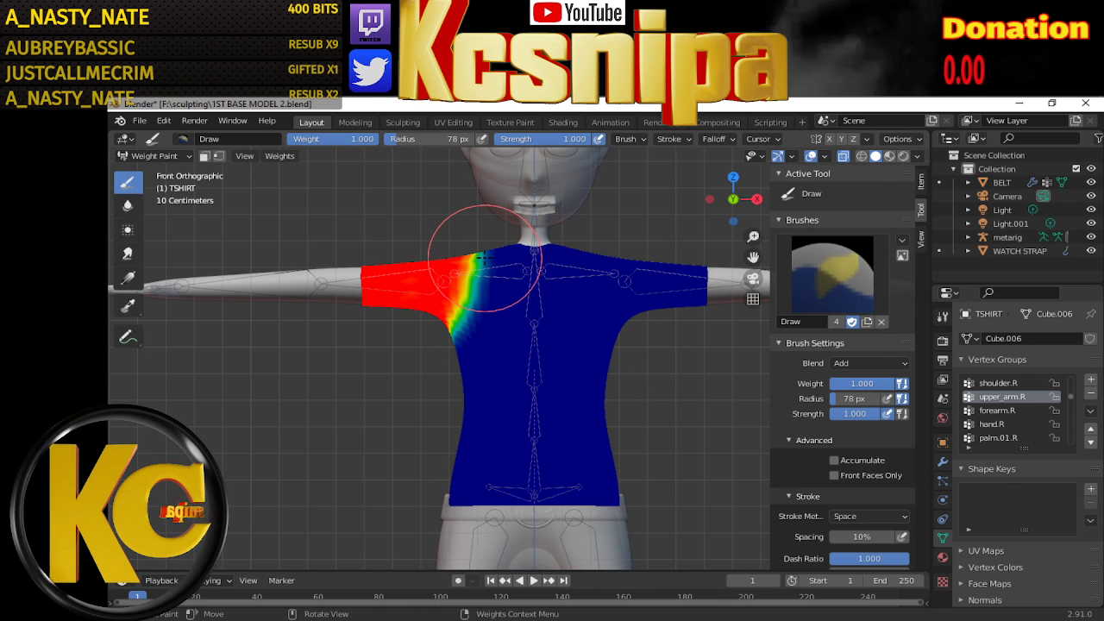
pyautogui.moveTo(479, 255)
pyautogui.mouseDown()
pyautogui.moveTo(469, 248)
pyautogui.moveTo(473, 295)
pyautogui.mouseUp()
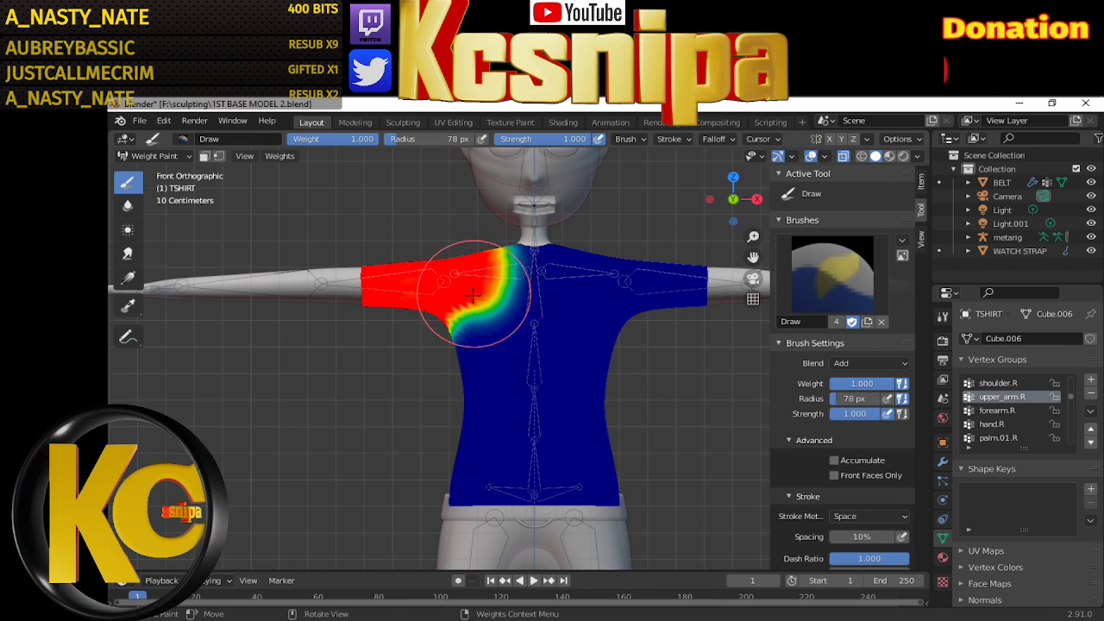
# Orbit around to the back of the T-shirt and scroll the vertex group list to upper_arm.L
pyautogui.moveTo(440, 334); pyautogui.dragTo(584, 338, button='middle')
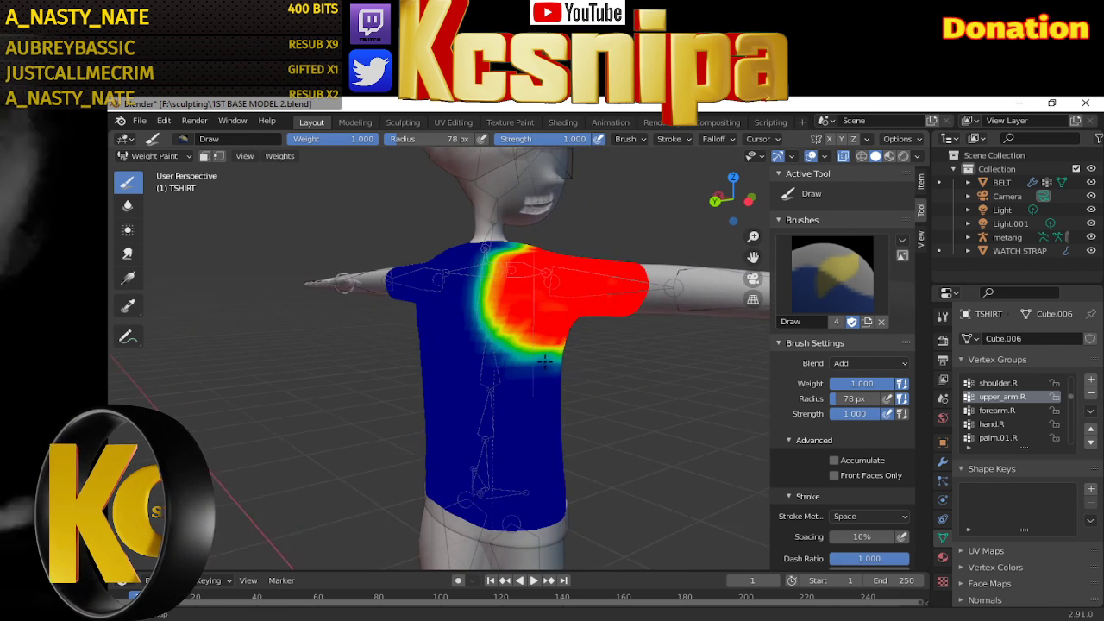
pyautogui.moveTo(584, 337); pyautogui.dragTo(532, 339)
pyautogui.moveTo(532, 339); pyautogui.dragTo(586, 293, button='middle')
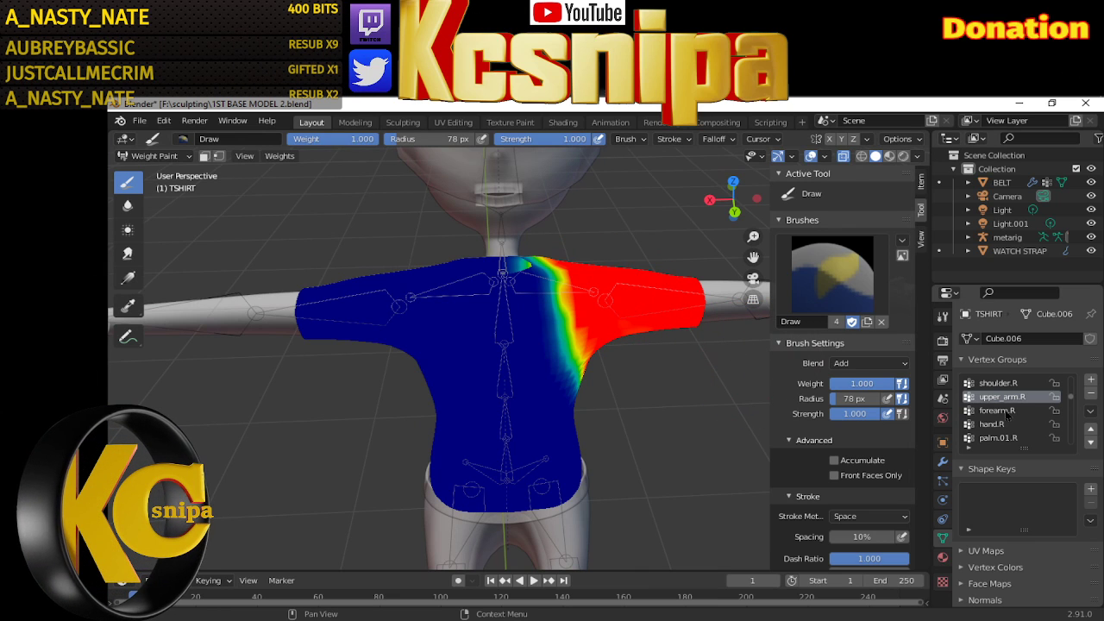
pyautogui.scroll(-1, 1014, 421)
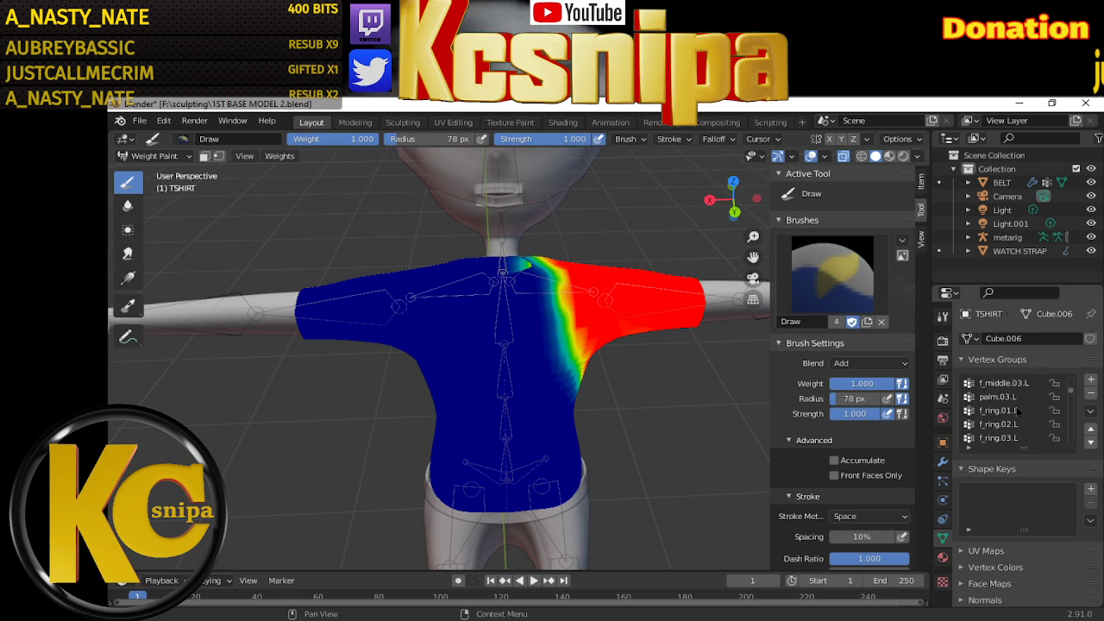
pyautogui.scroll(2, 1018, 411)
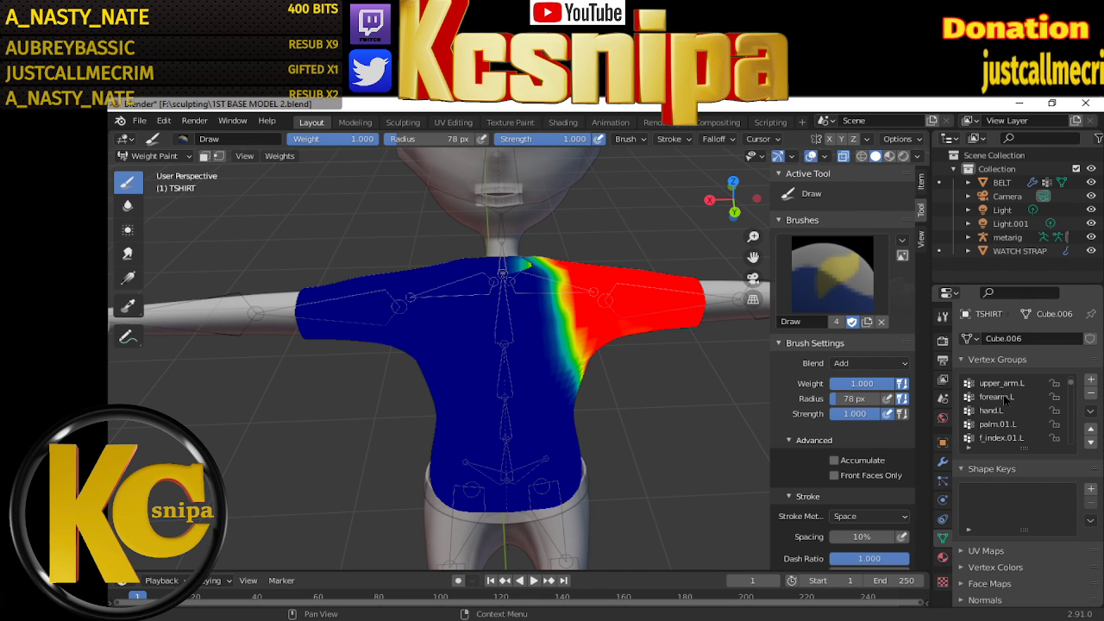
# From the front view, paint shoulder.L at full weight over the left upper sleeve, then orbit to check
pyautogui.click(1005, 385)
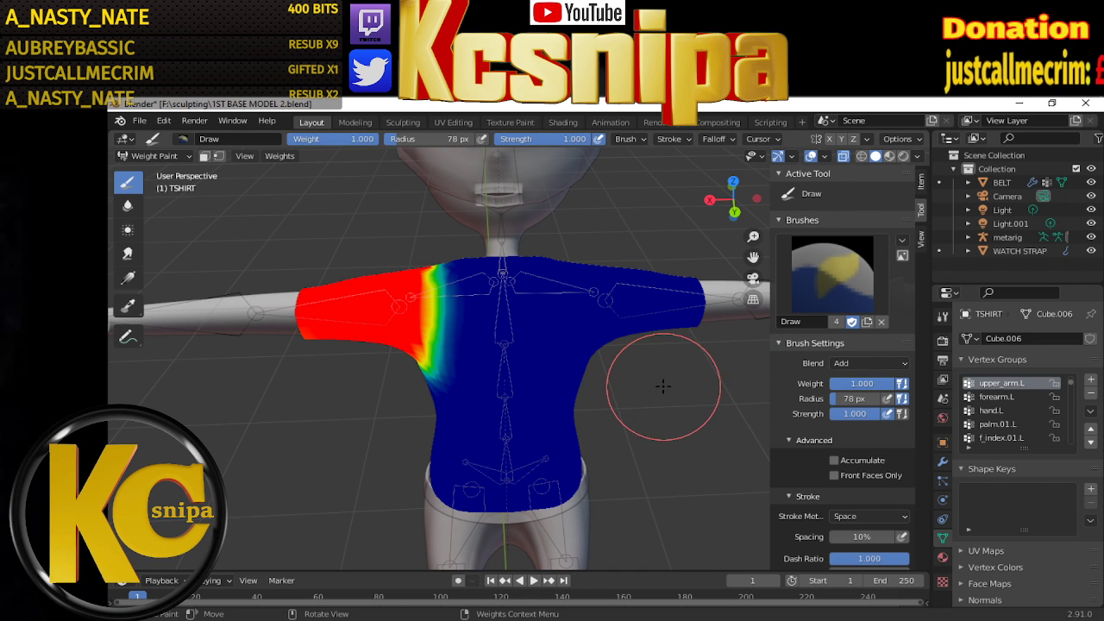
pyautogui.press('KP_1')
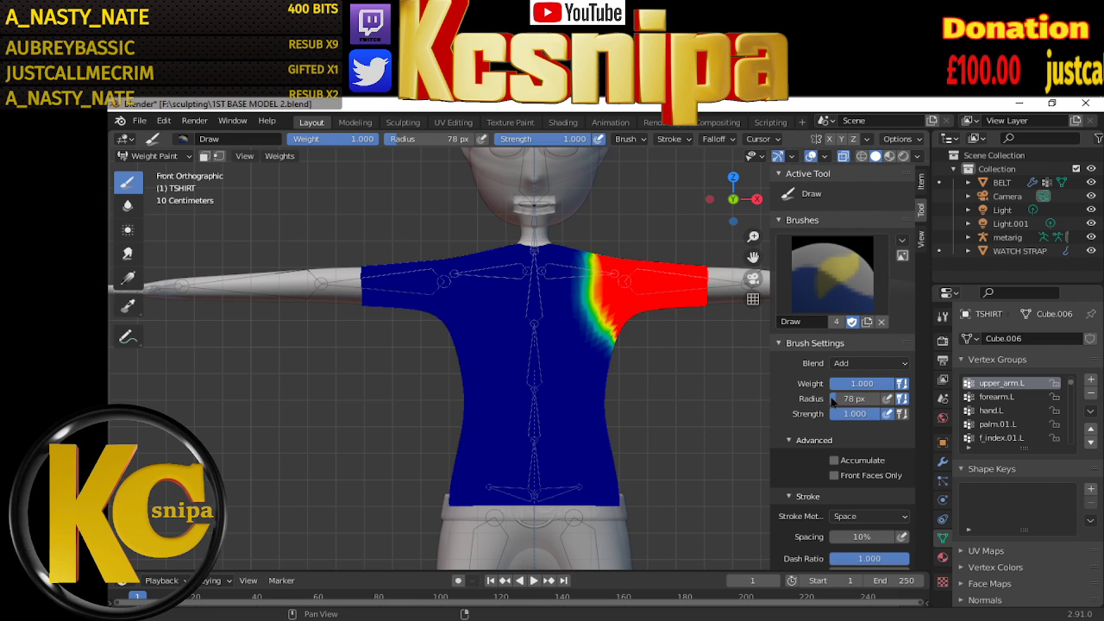
pyautogui.scroll(1, 1011, 403)
pyautogui.click(996, 384)
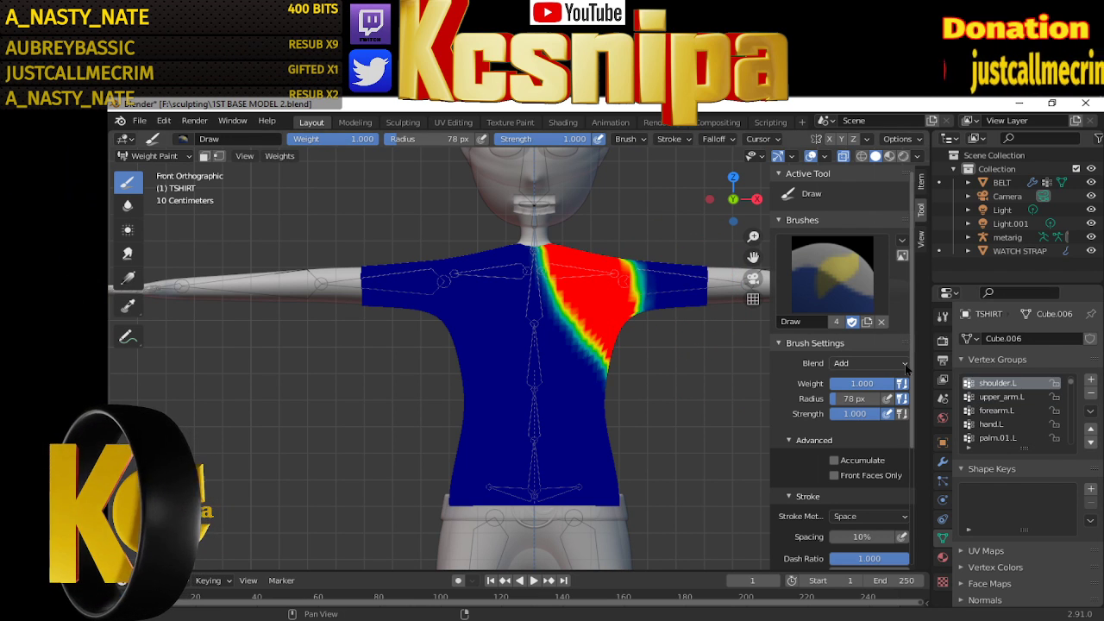
pyautogui.moveTo(658, 263); pyautogui.dragTo(683, 296)
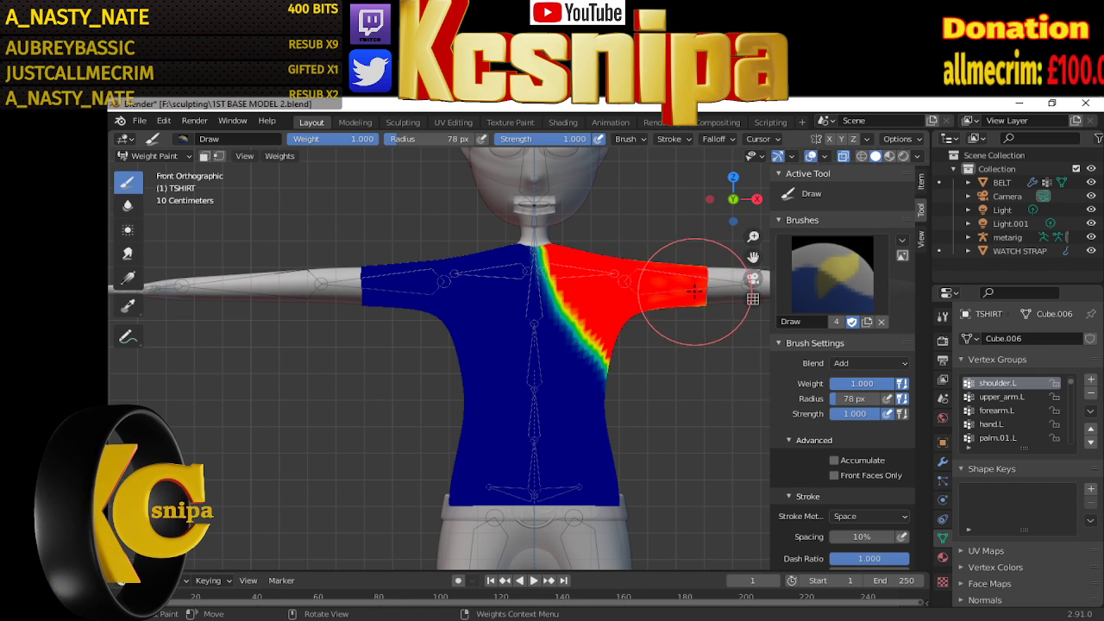
pyautogui.moveTo(695, 292)
pyautogui.mouseDown(button='middle')
pyautogui.moveTo(665, 273)
pyautogui.moveTo(525, 323)
pyautogui.mouseUp(button='middle')
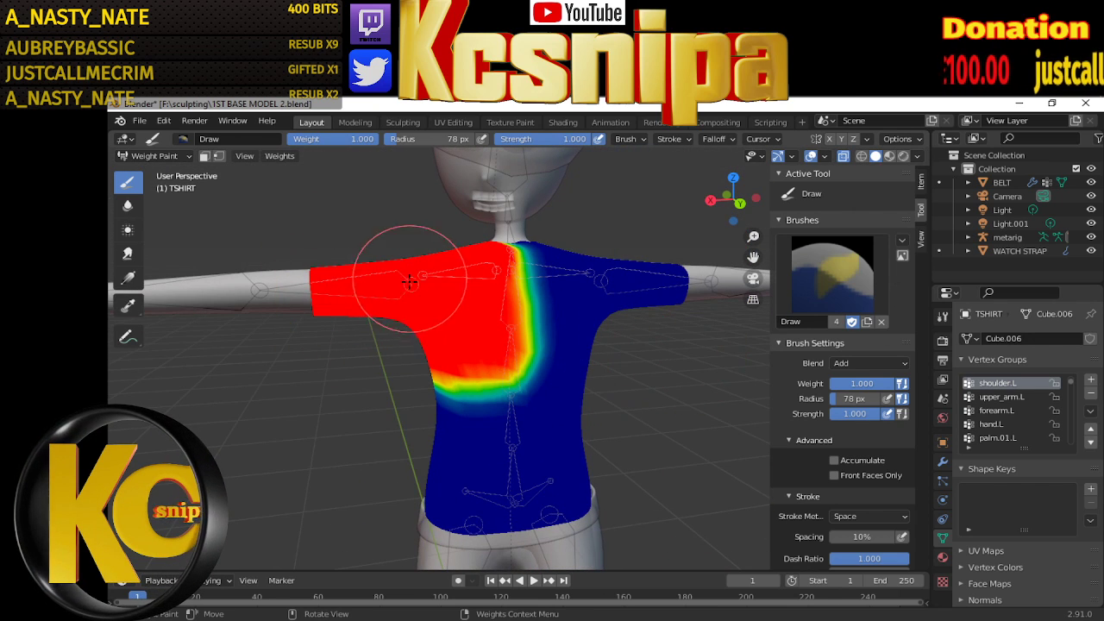
pyautogui.moveTo(416, 351)
pyautogui.mouseDown(button='middle')
pyautogui.moveTo(560, 361)
pyautogui.moveTo(604, 345)
pyautogui.moveTo(636, 407)
pyautogui.mouseUp(button='middle')
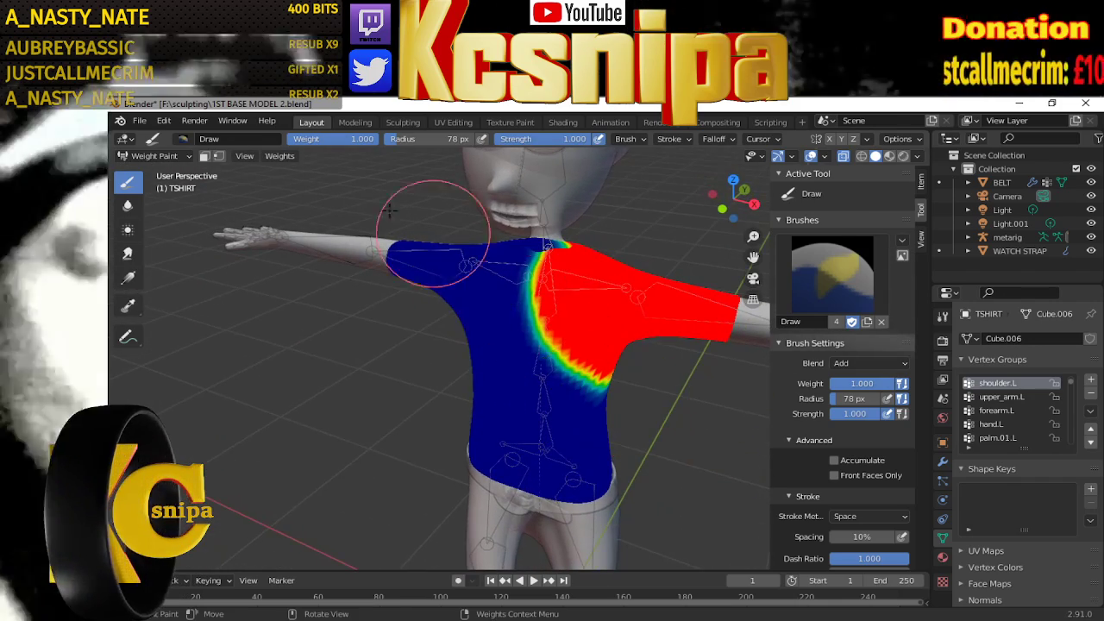
pyautogui.click(153, 156)
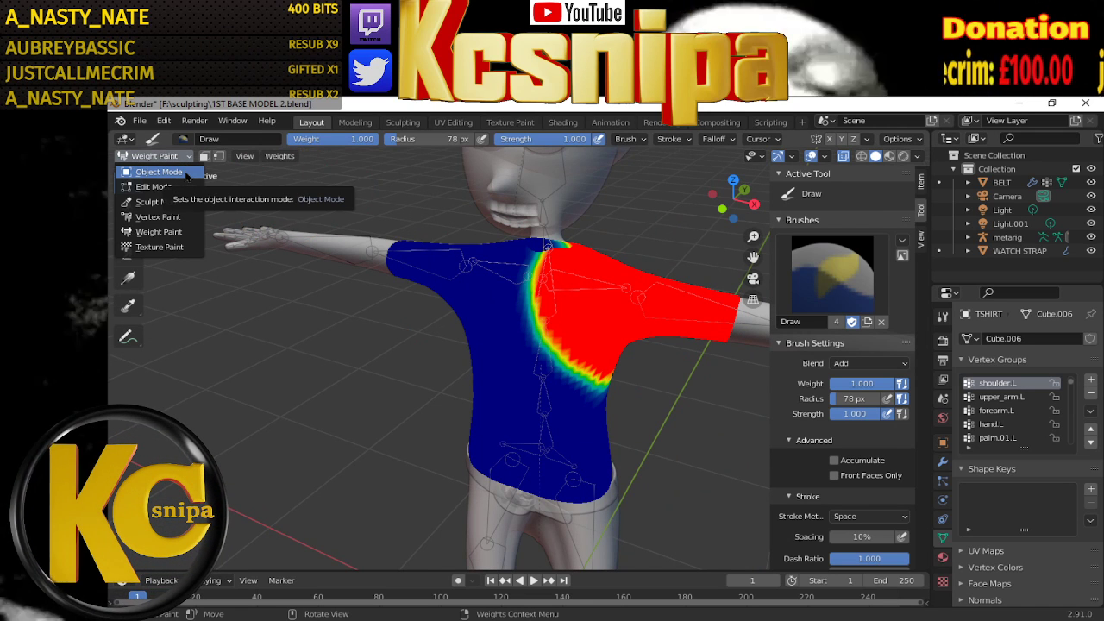
# Return to Object Mode, select the metarig among the overlapping objects, and enter Pose Mode
pyautogui.click(182, 172)
pyautogui.click(155, 156)
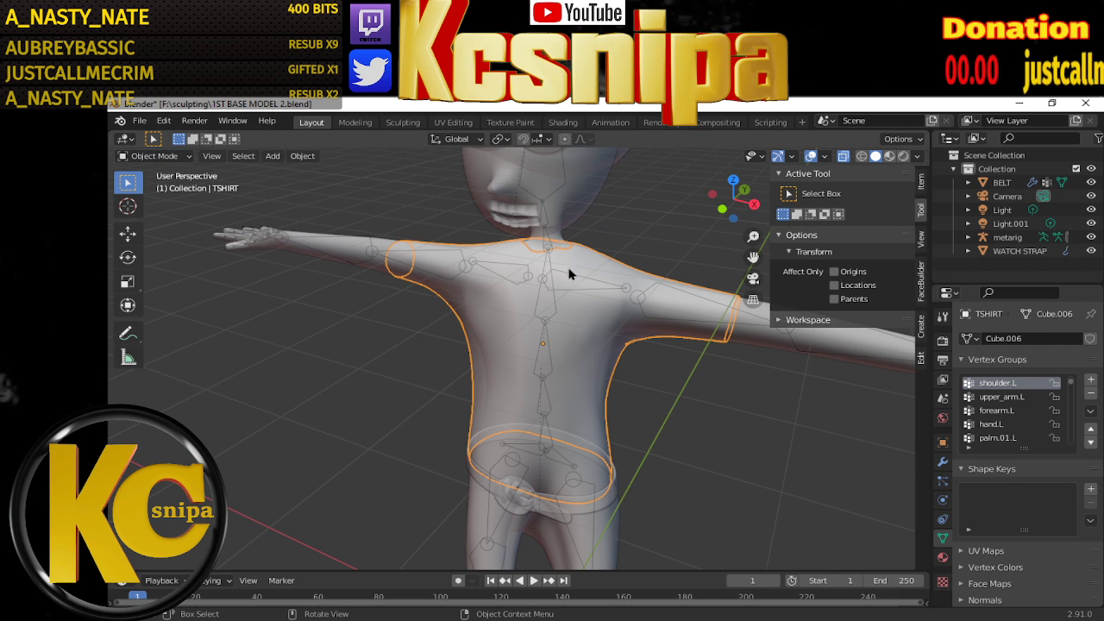
pyautogui.click(574, 289)
pyautogui.click(573, 289)
pyautogui.click(574, 289)
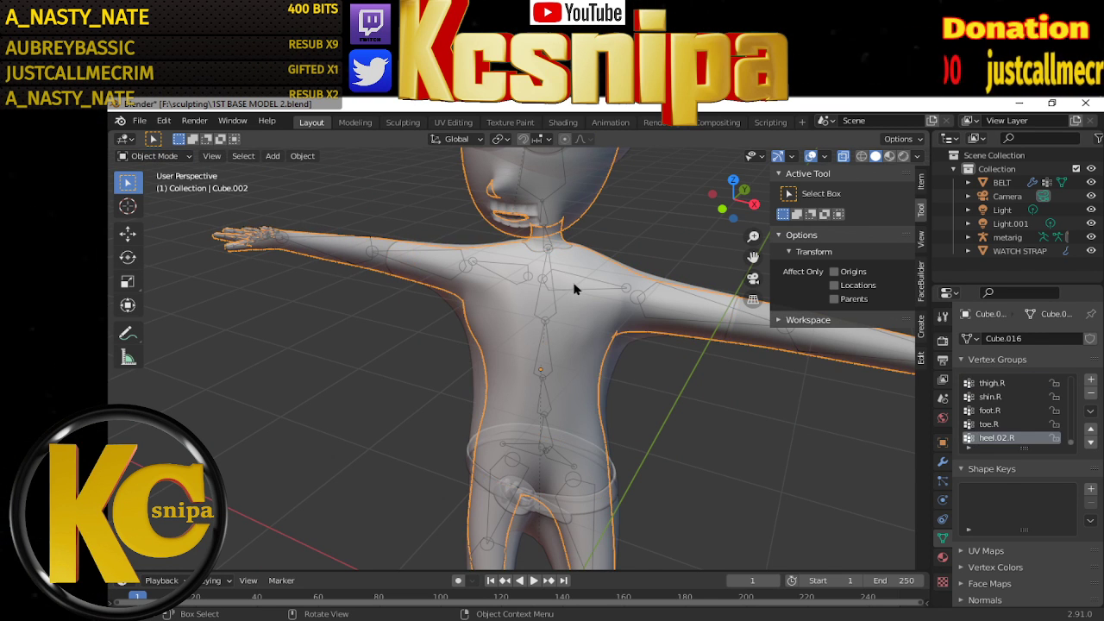
pyautogui.click(574, 289)
pyautogui.click(547, 446)
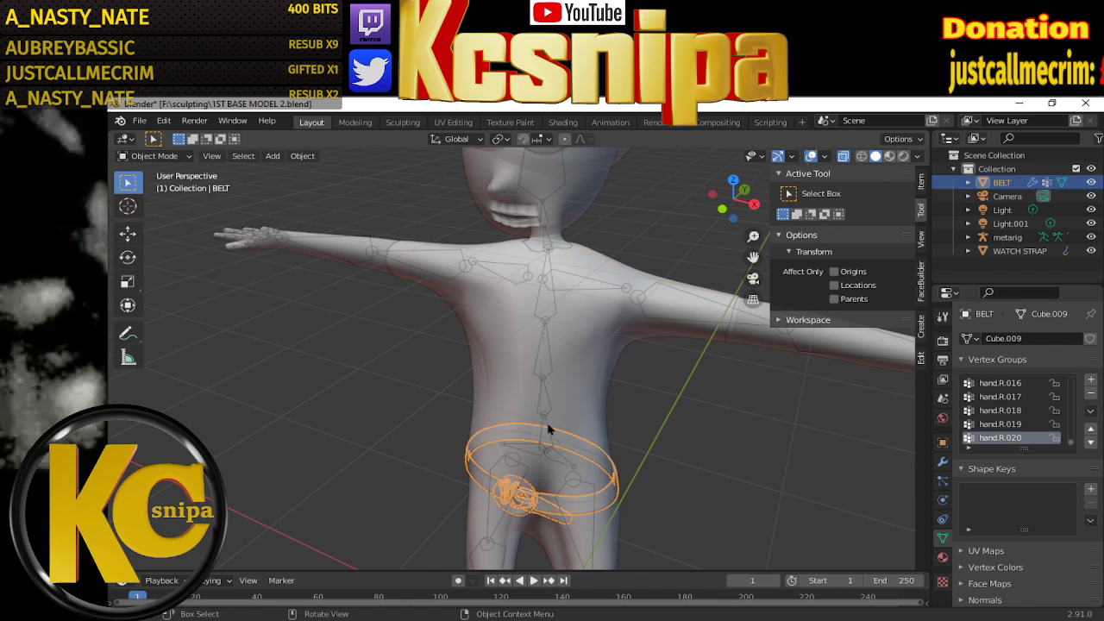
pyautogui.click(546, 429)
pyautogui.click(174, 157)
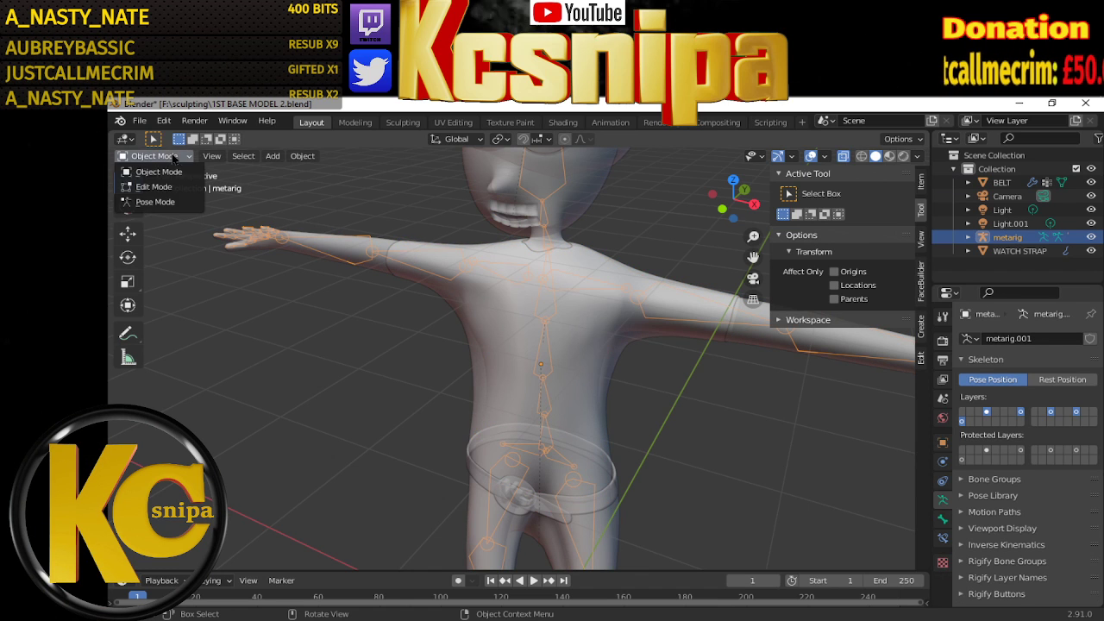
pyautogui.click(173, 202)
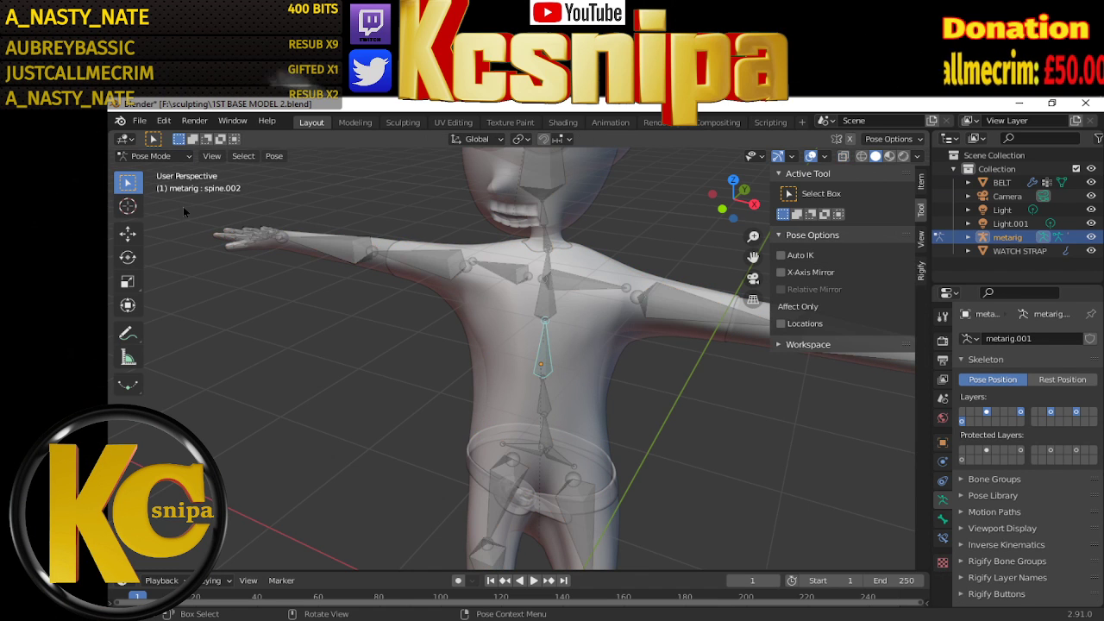
# Test-rotate upper_arm.L and cancel, then go back to Object Mode and select the T-shirt
pyautogui.scroll(-3, 669, 349)
pyautogui.click(684, 349)
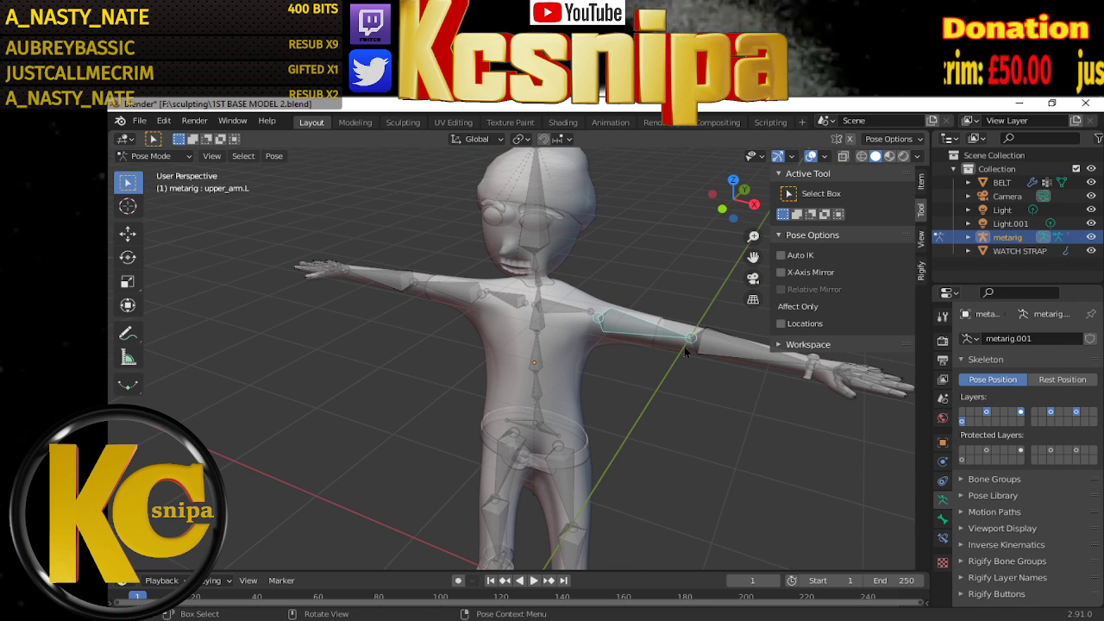
pyautogui.press('r')
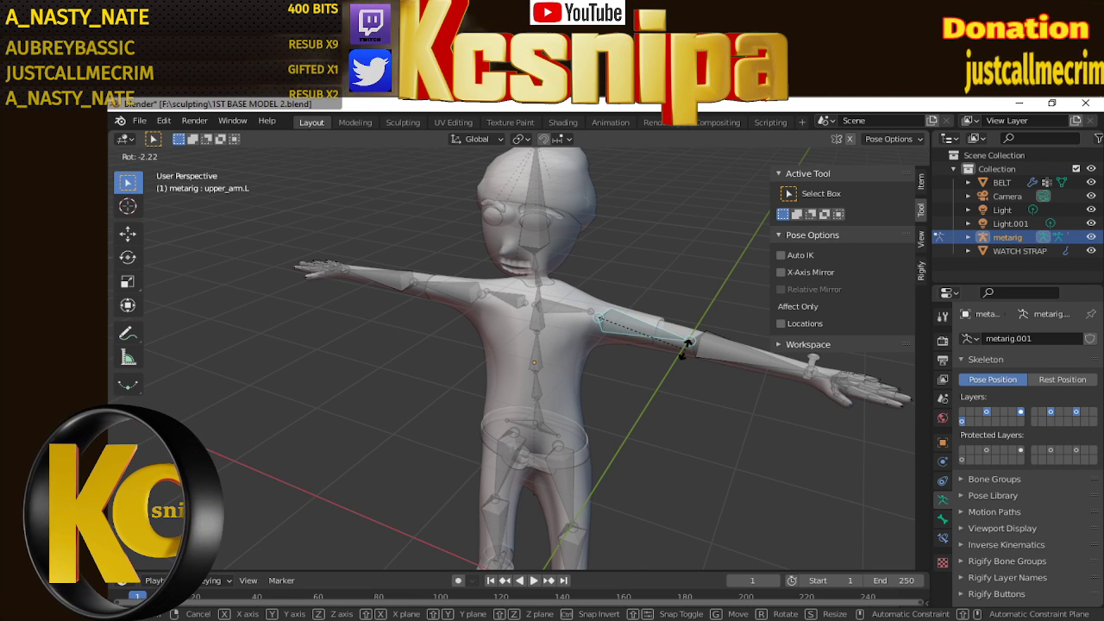
pyautogui.press('Escape')
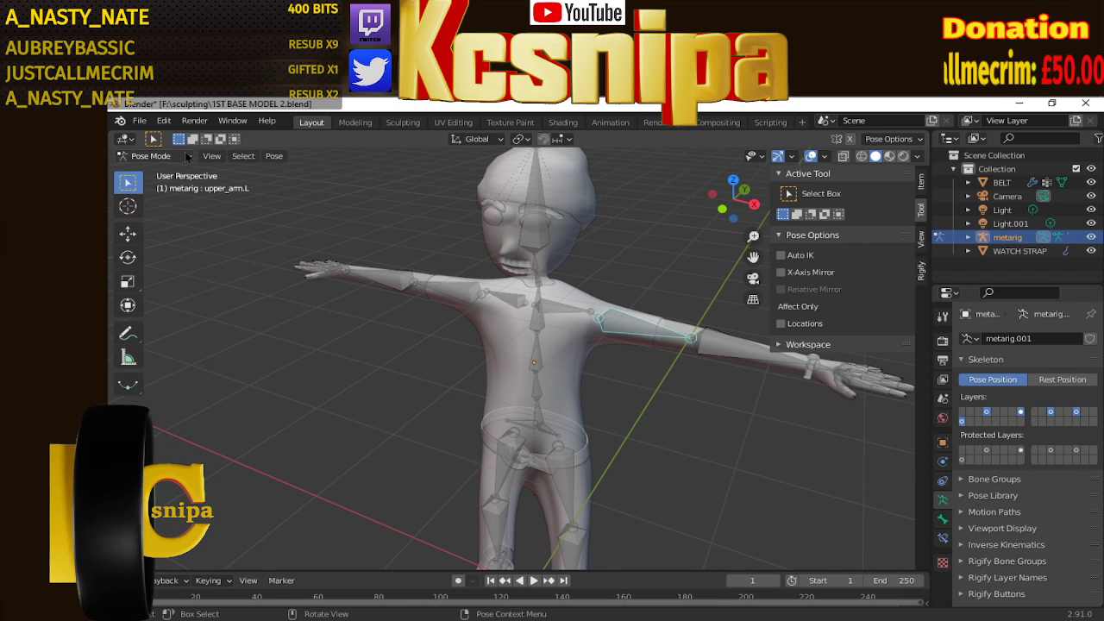
pyautogui.click(173, 156)
pyautogui.click(151, 173)
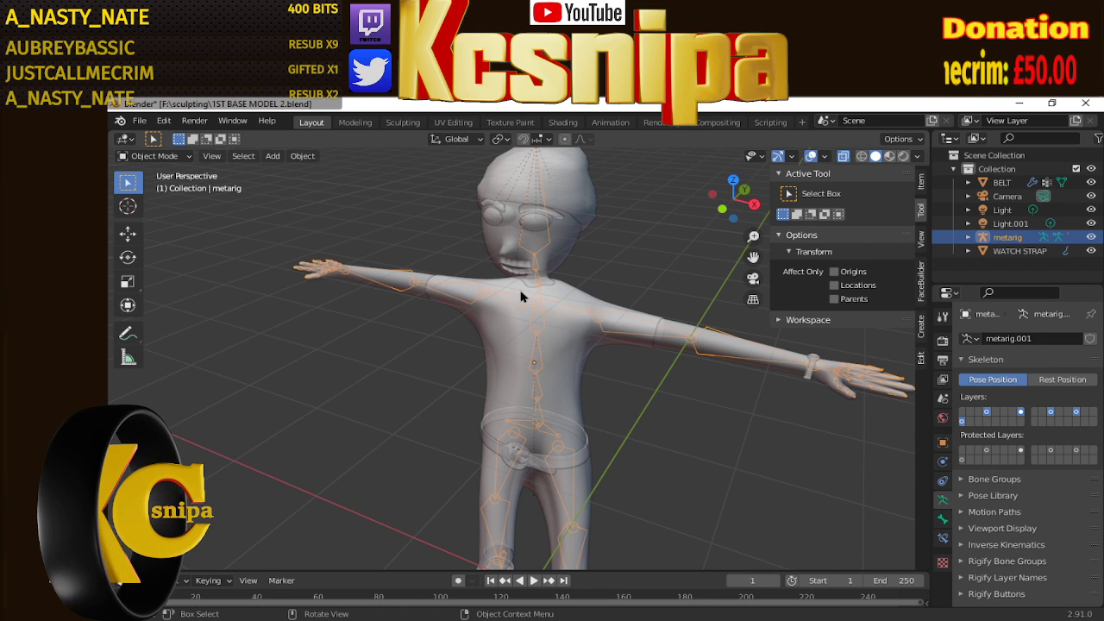
pyautogui.click(579, 380)
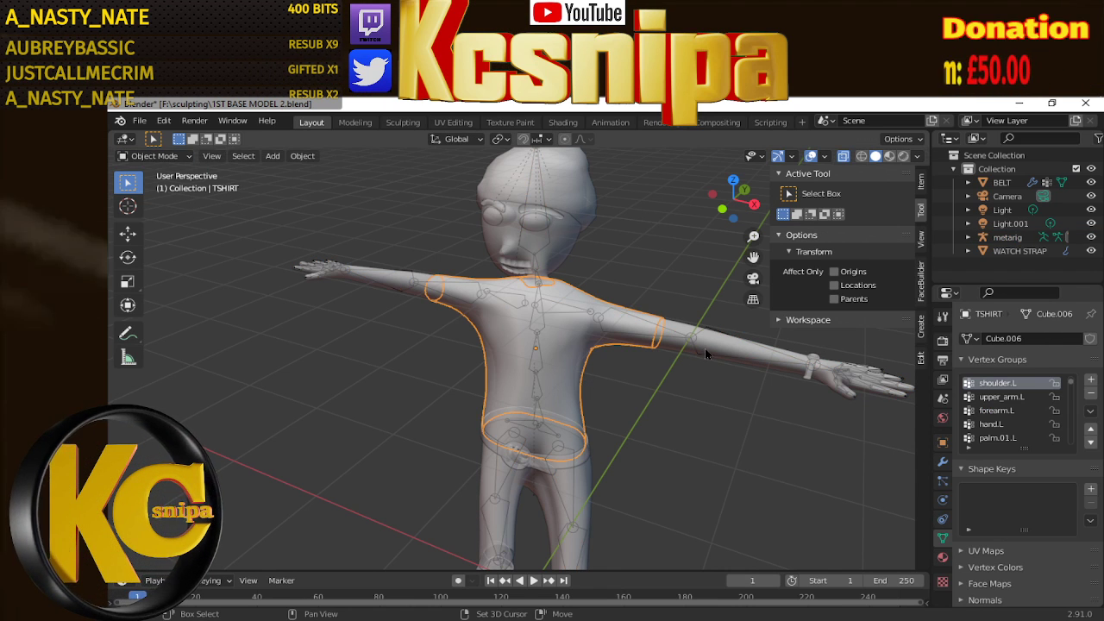
# Select the body mesh then the metarig, apply Parent > Bone, and deselect the meshes
pyautogui.click(703, 349)
pyautogui.click(704, 349)
pyautogui.click(704, 348)
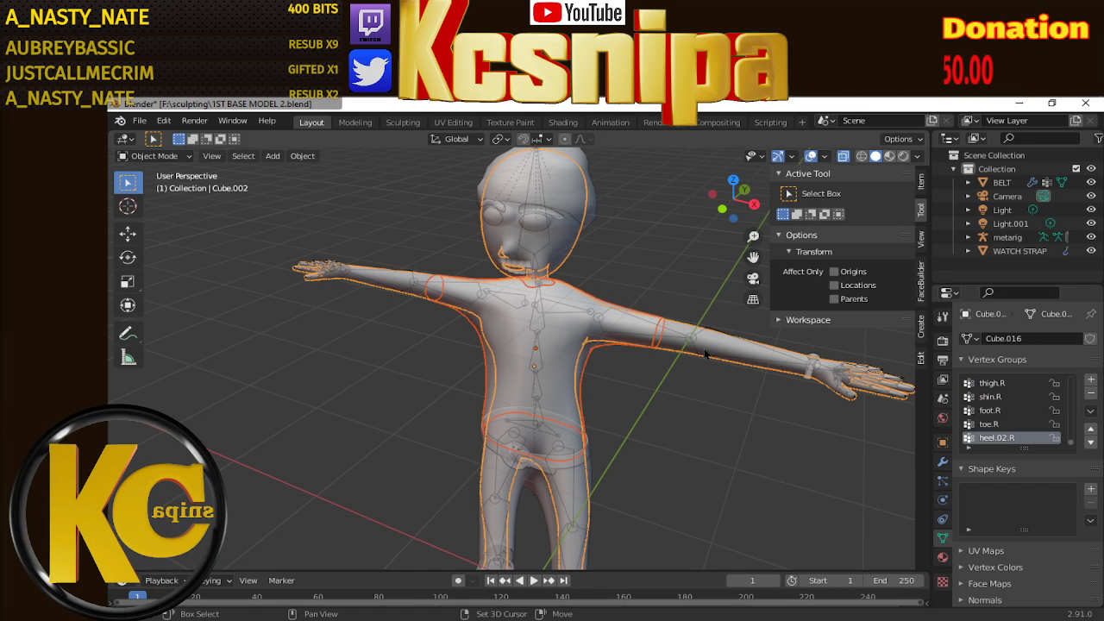
pyautogui.click(704, 349)
pyautogui.click(697, 345)
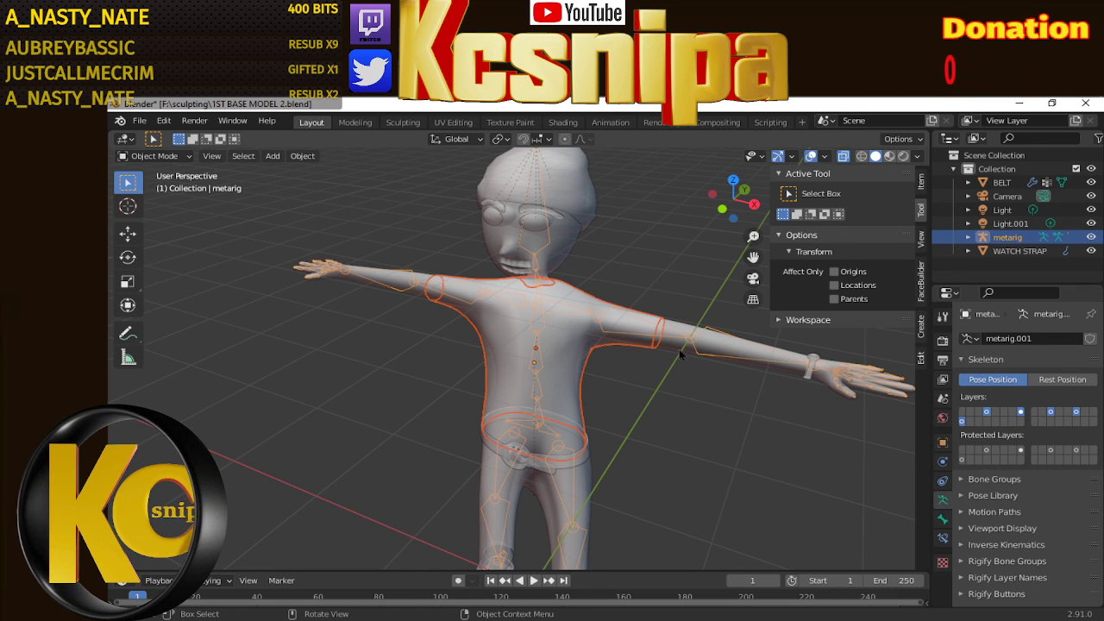
pyautogui.moveTo(649, 367); pyautogui.dragTo(641, 431, button='middle')
pyautogui.rightClick(641, 432)
pyautogui.moveTo(565, 427)
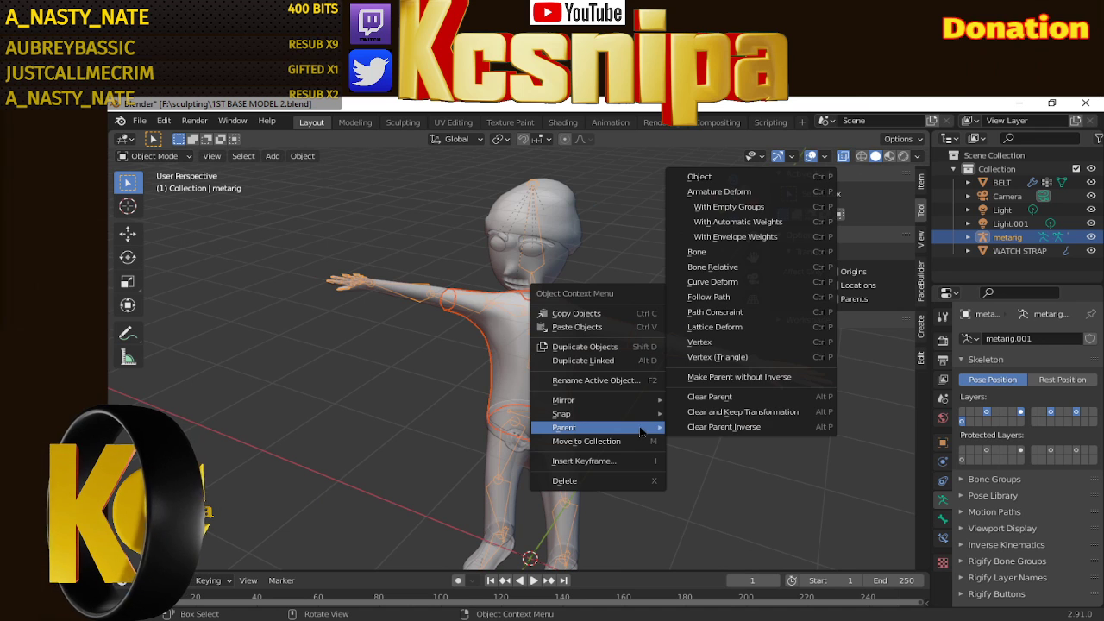
pyautogui.click(698, 252)
pyautogui.moveTo(698, 256); pyautogui.dragTo(659, 338, button='middle')
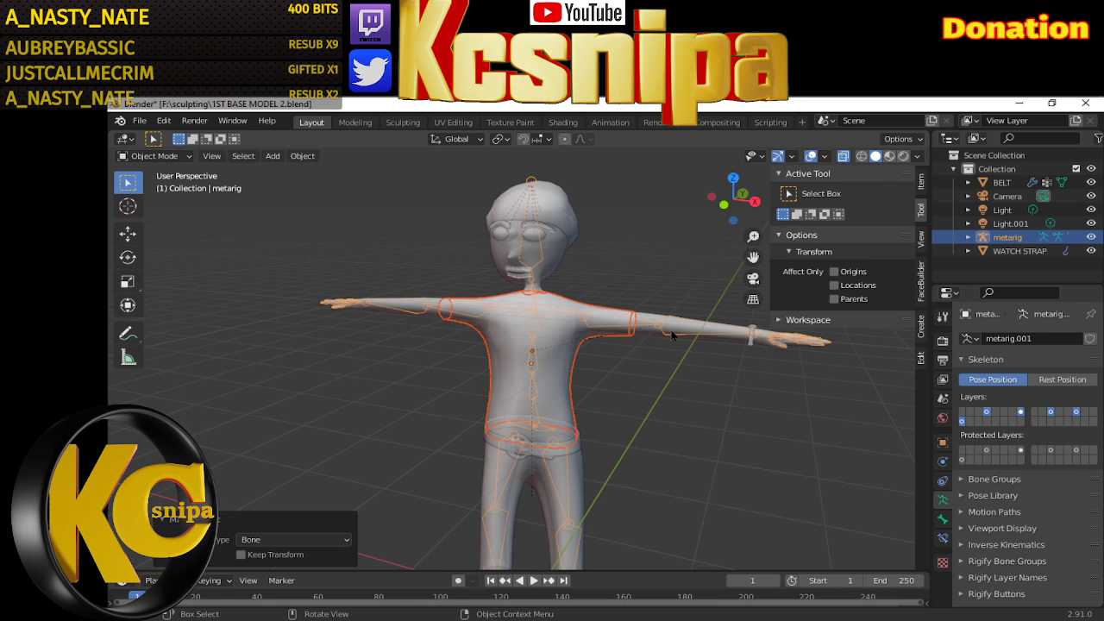
pyautogui.click(670, 334)
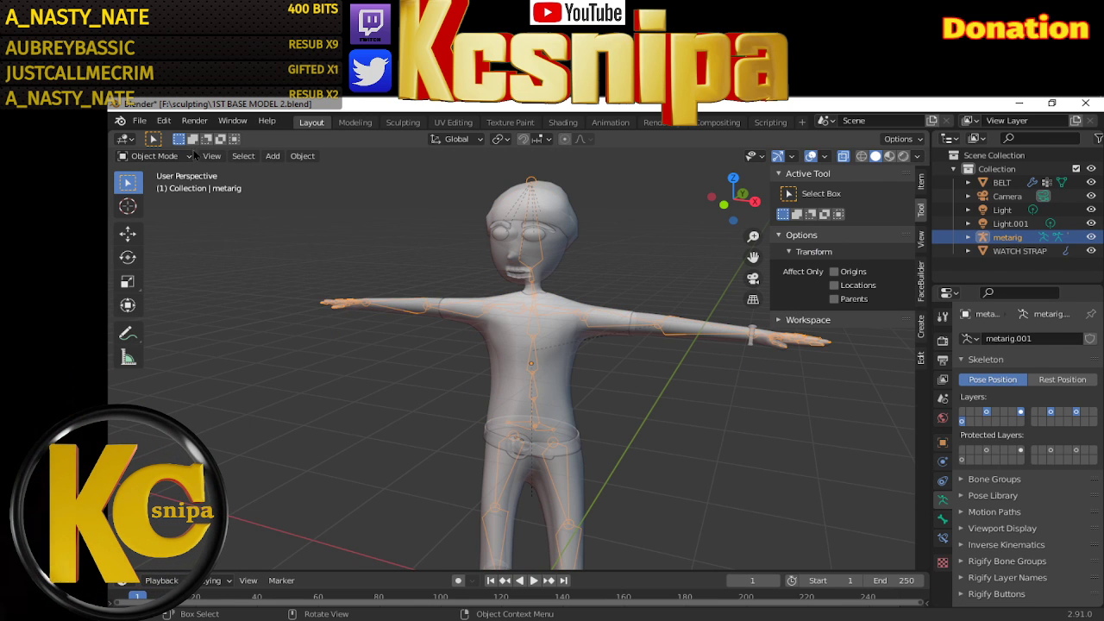
# In Pose Mode, test-rotate the left upper arm three times, cancelling each, then return to Object Mode
pyautogui.click(186, 207)
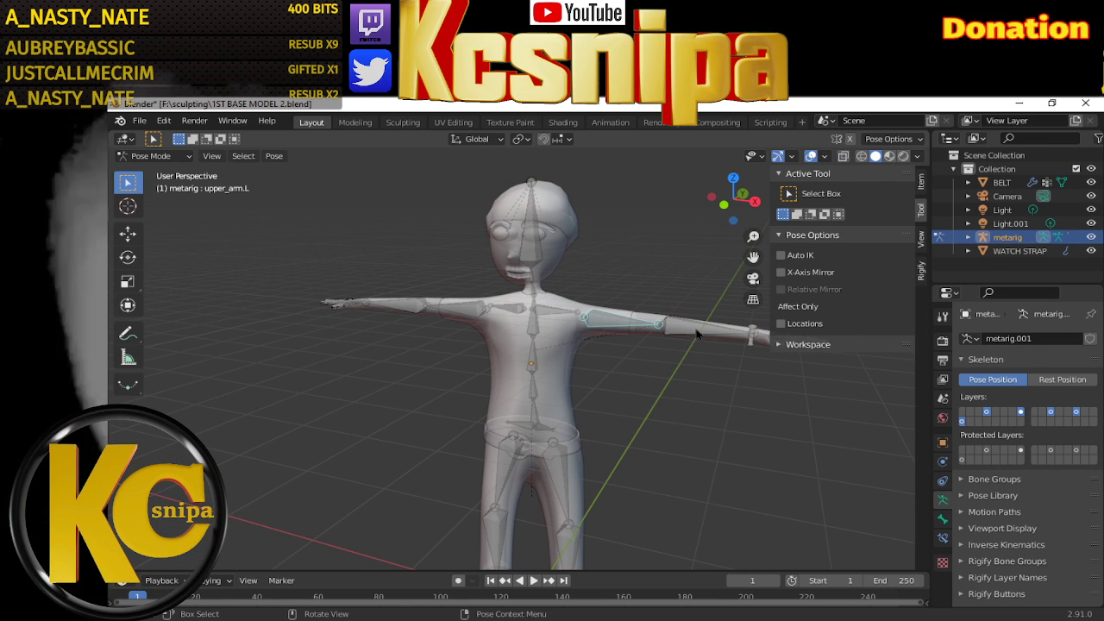
pyautogui.press('r')
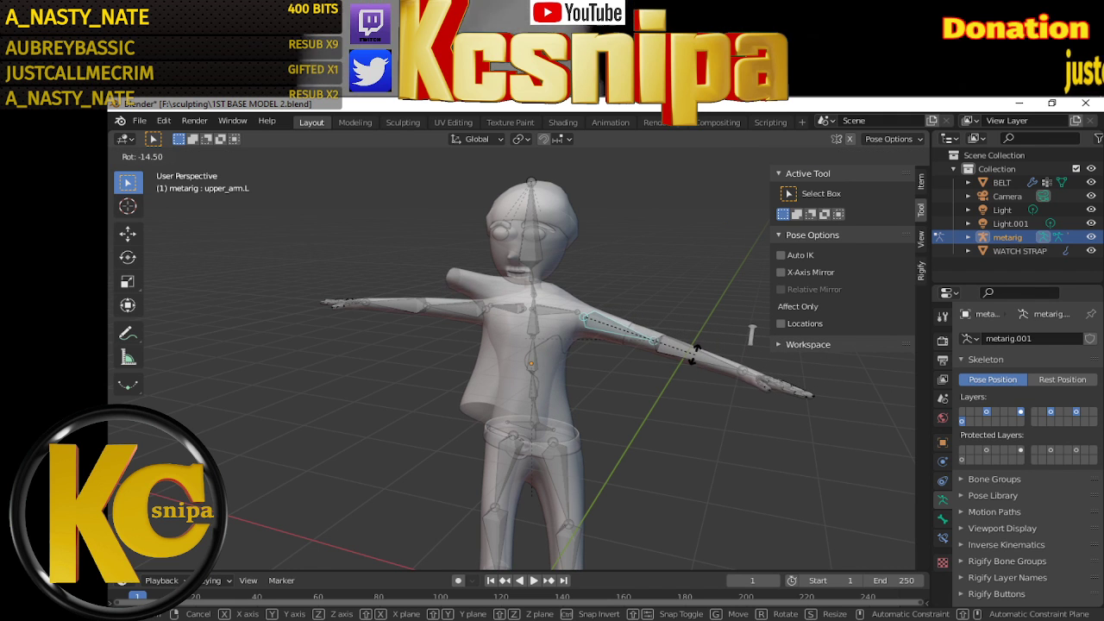
pyautogui.press('Escape')
pyautogui.press('r')
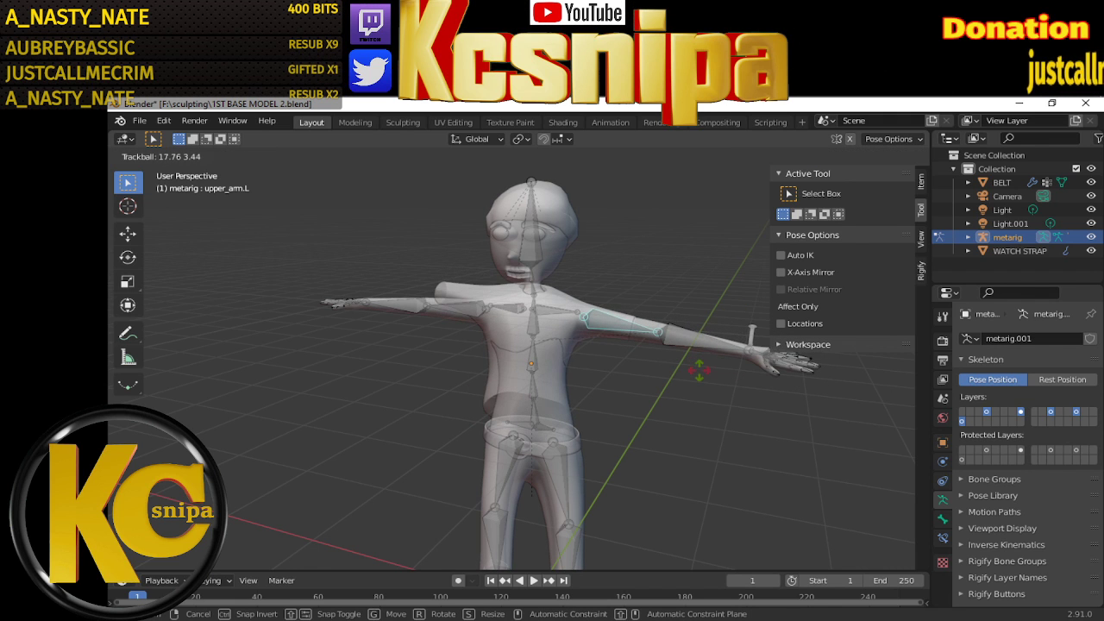
pyautogui.press('Escape')
pyautogui.moveTo(704, 362)
pyautogui.mouseDown(button='middle')
pyautogui.moveTo(603, 374)
pyautogui.moveTo(748, 390)
pyautogui.moveTo(525, 315)
pyautogui.mouseUp(button='middle')
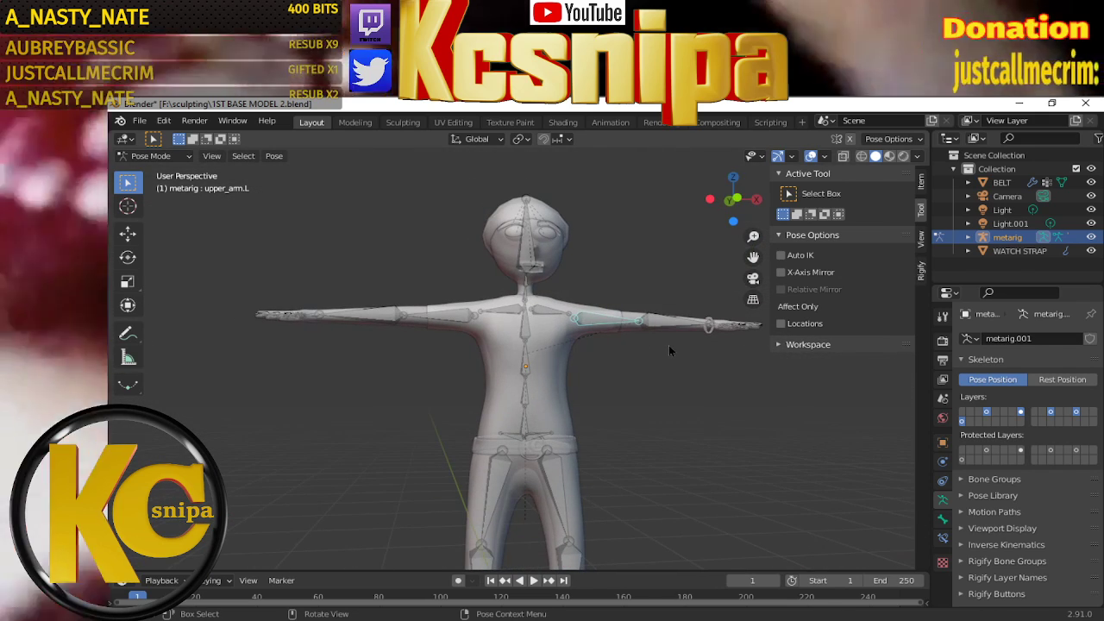
pyautogui.press('r')
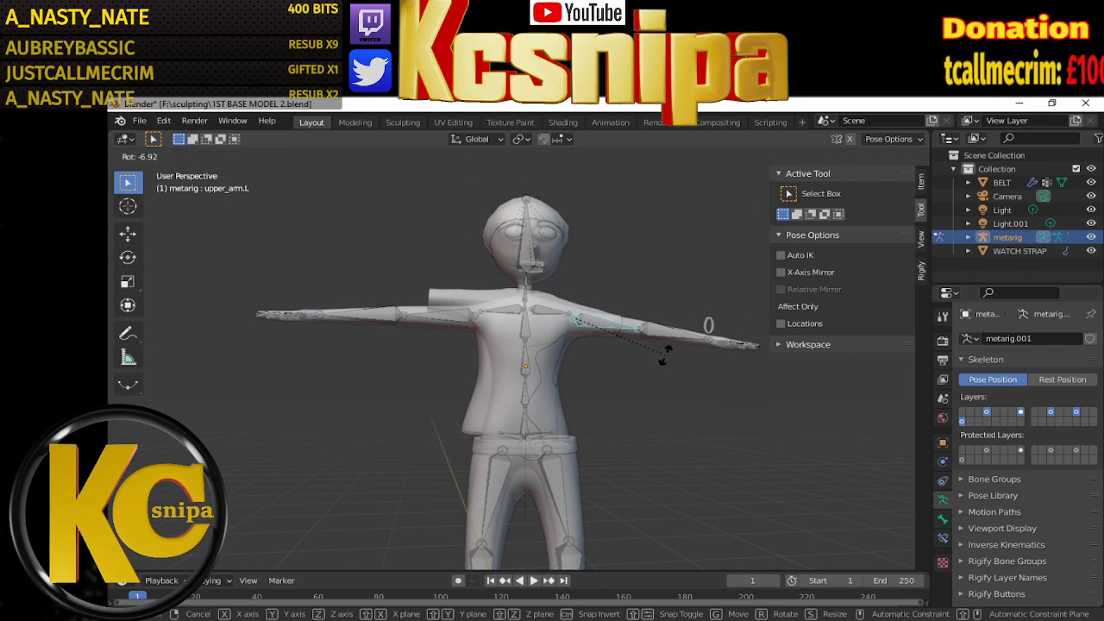
pyautogui.rightClick(666, 354)
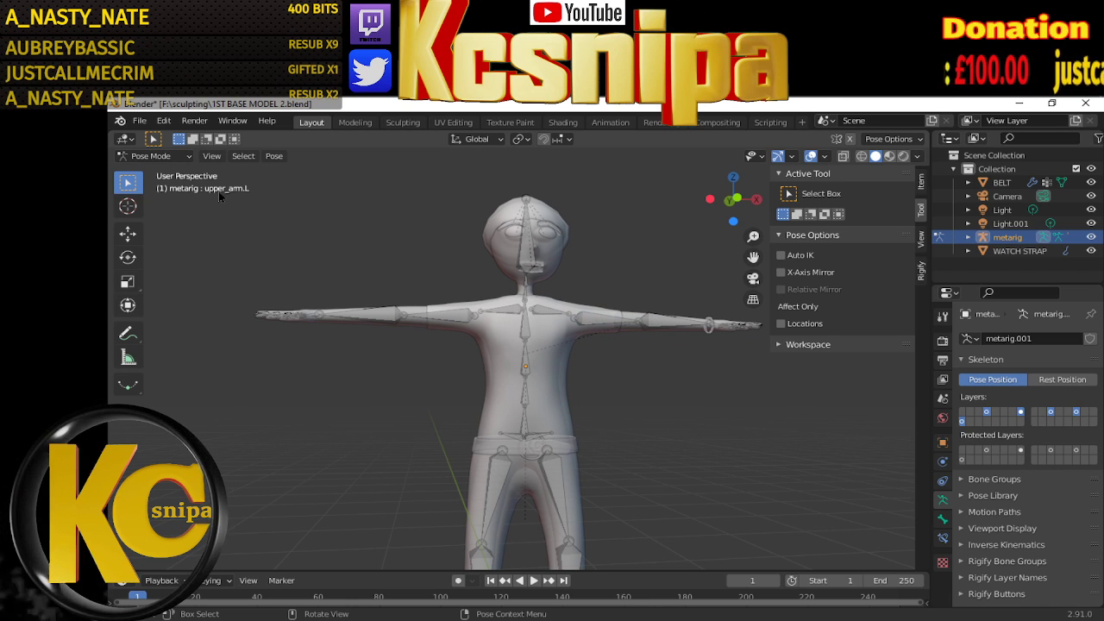
pyautogui.click(186, 156)
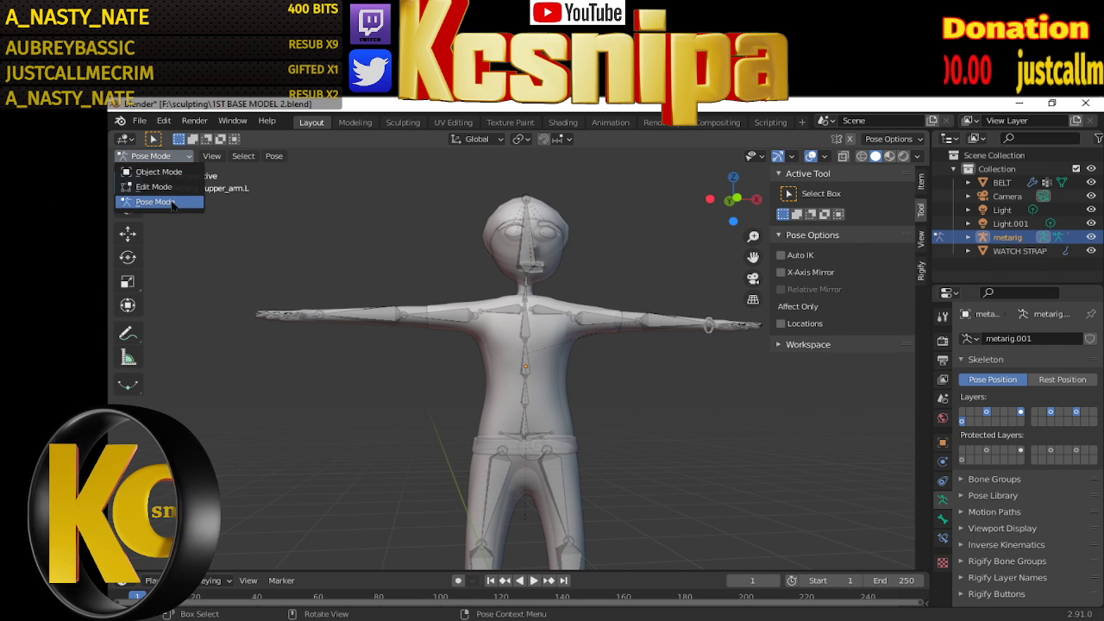
pyautogui.click(155, 172)
# Inspect the TSHIRT's weights in Weight Paint mode, then return to Object Mode and select the metarig
pyautogui.click(543, 365)
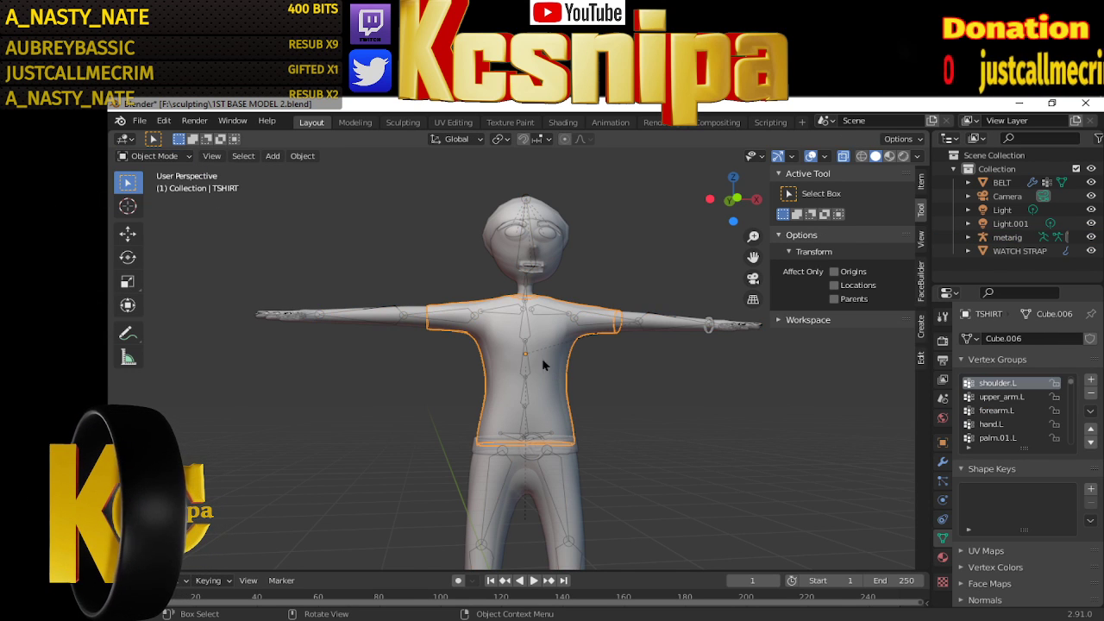
pyautogui.click(181, 157)
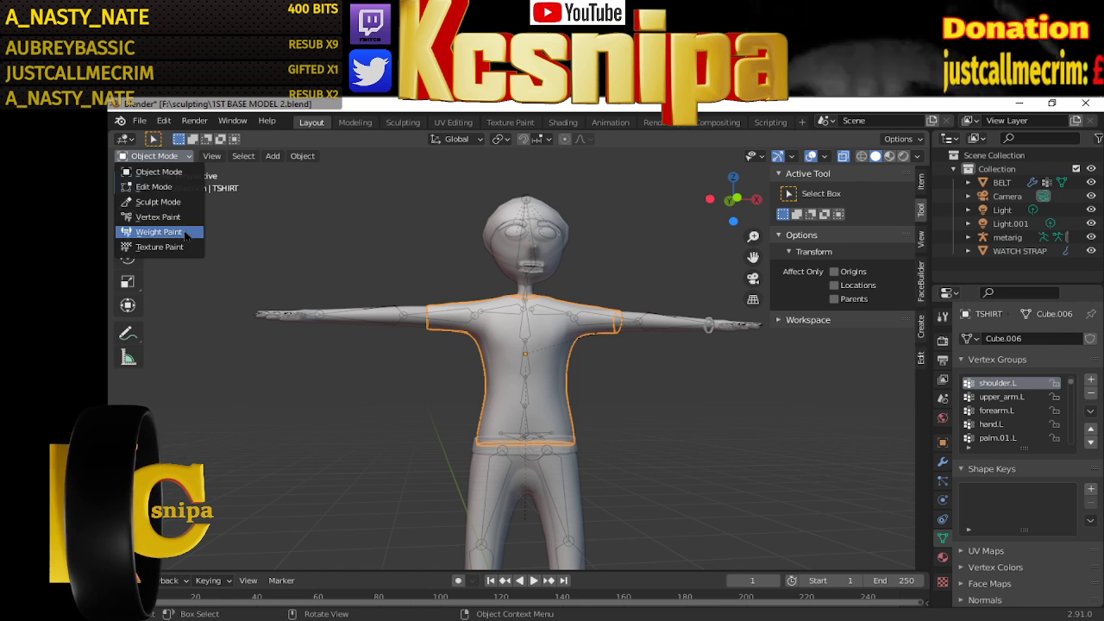
pyautogui.click(154, 232)
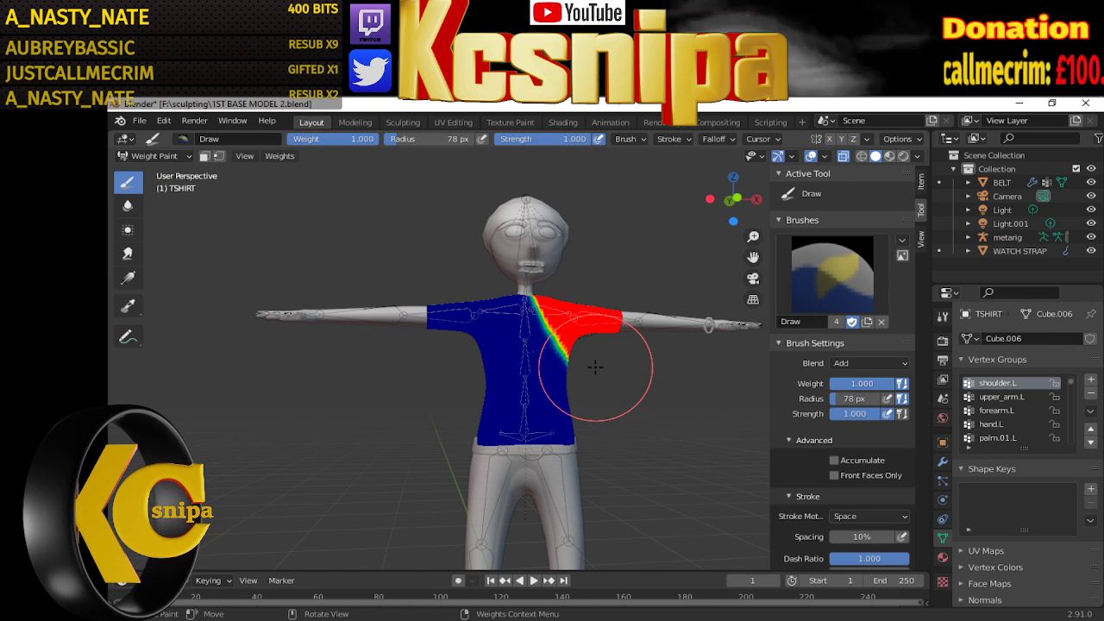
pyautogui.moveTo(629, 345); pyautogui.dragTo(571, 372, button='middle')
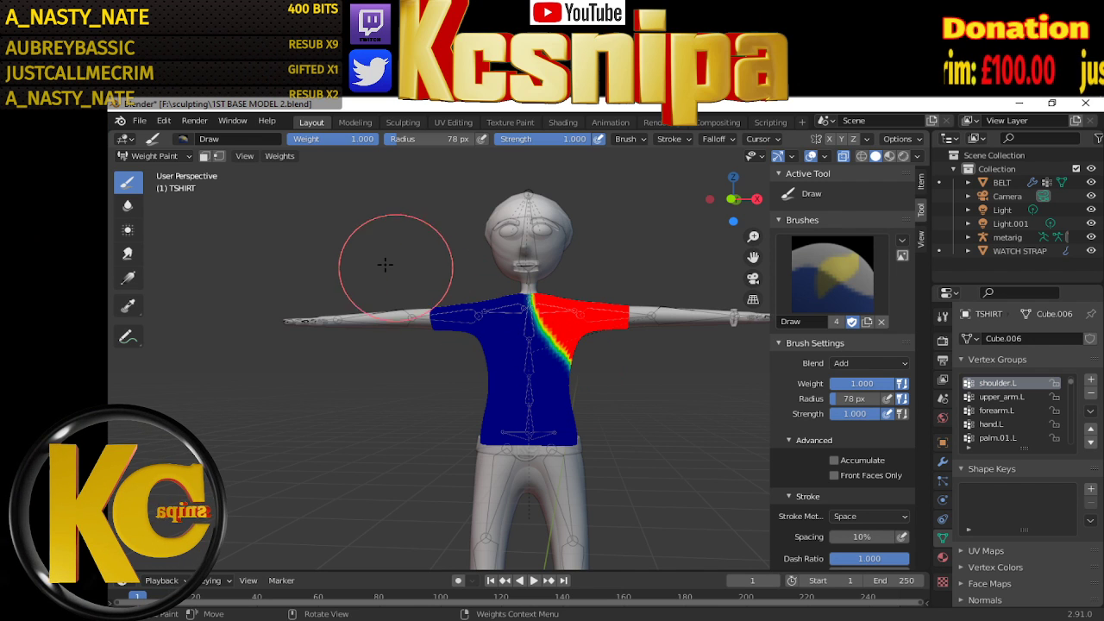
pyautogui.click(187, 157)
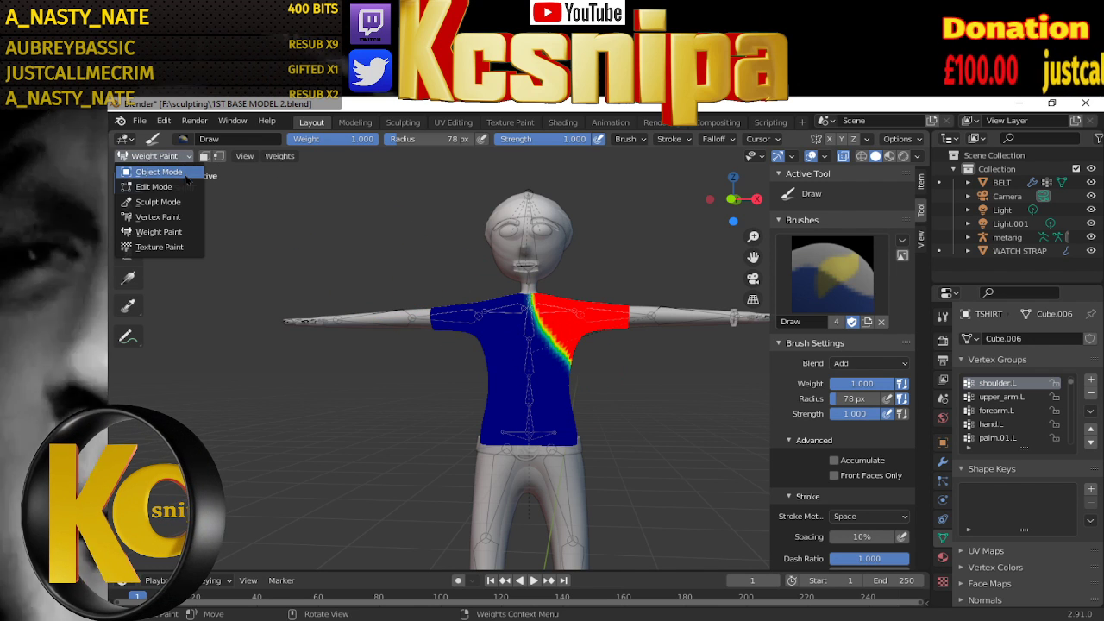
pyautogui.click(151, 170)
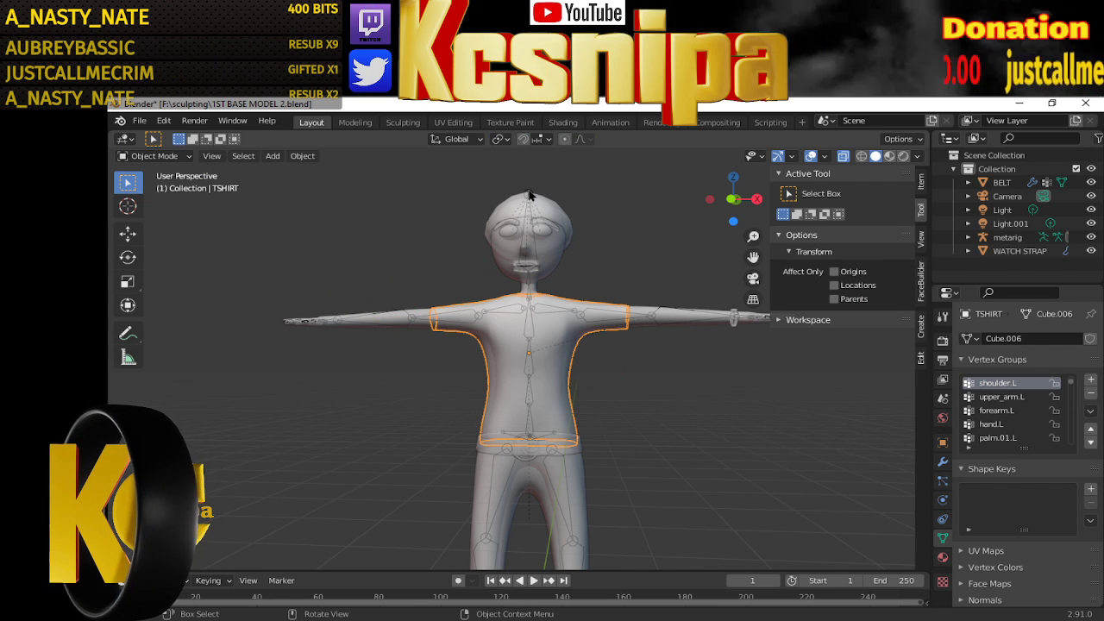
pyautogui.click(518, 245)
# Put the metarig in Pose Mode and test-rotate upper_arm.L, cancelling back to the T-pose
pyautogui.click(186, 158)
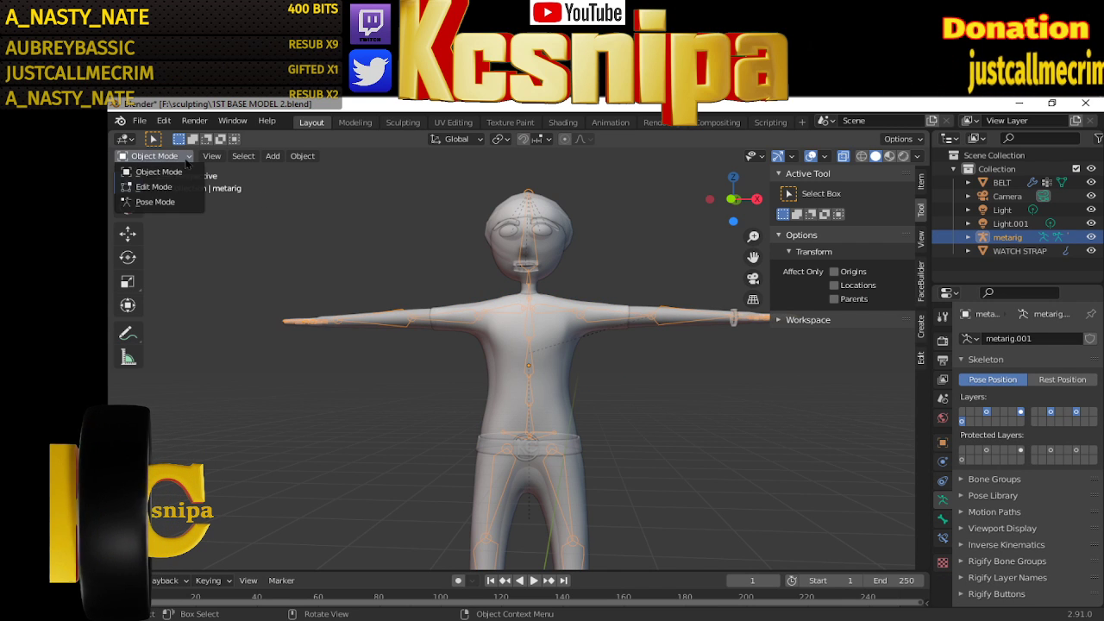
pyautogui.click(151, 202)
pyautogui.click(629, 318)
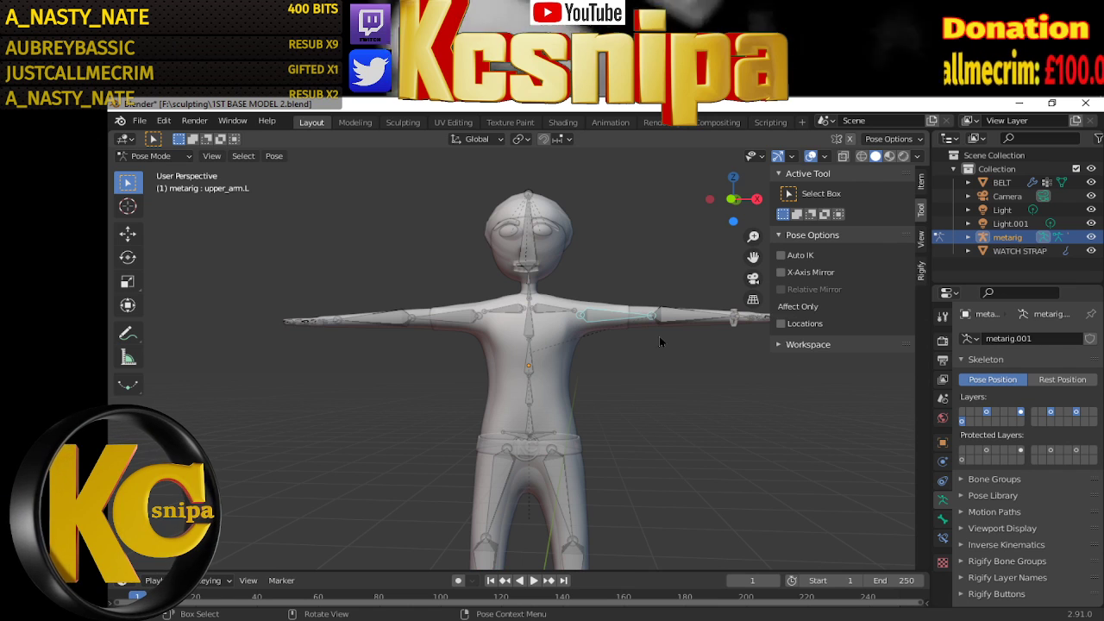
pyautogui.press('r')
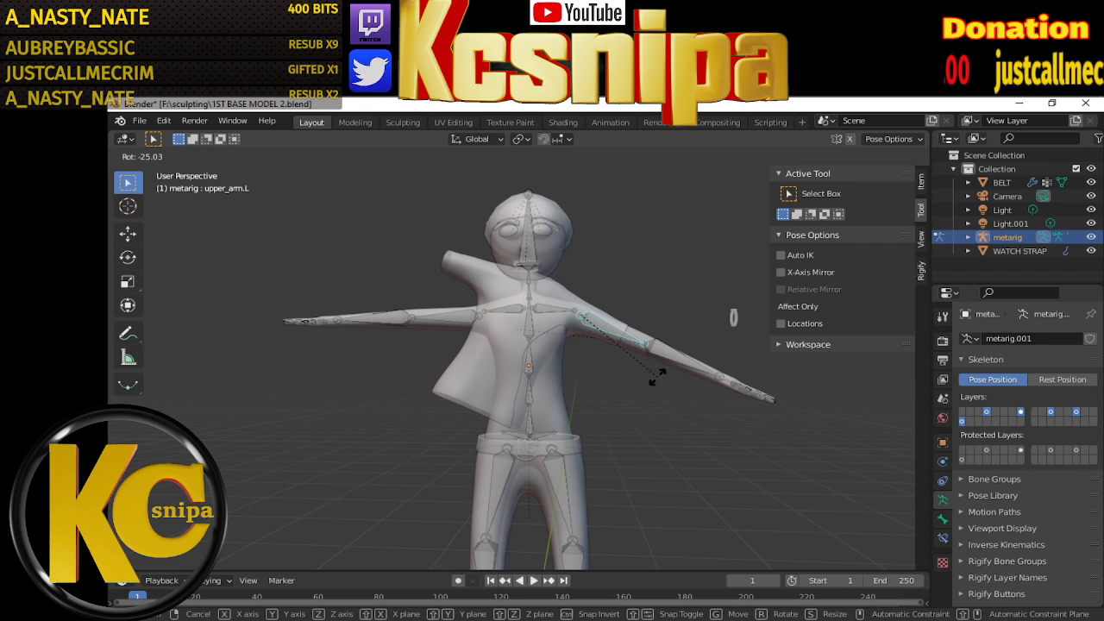
pyautogui.press('Escape')
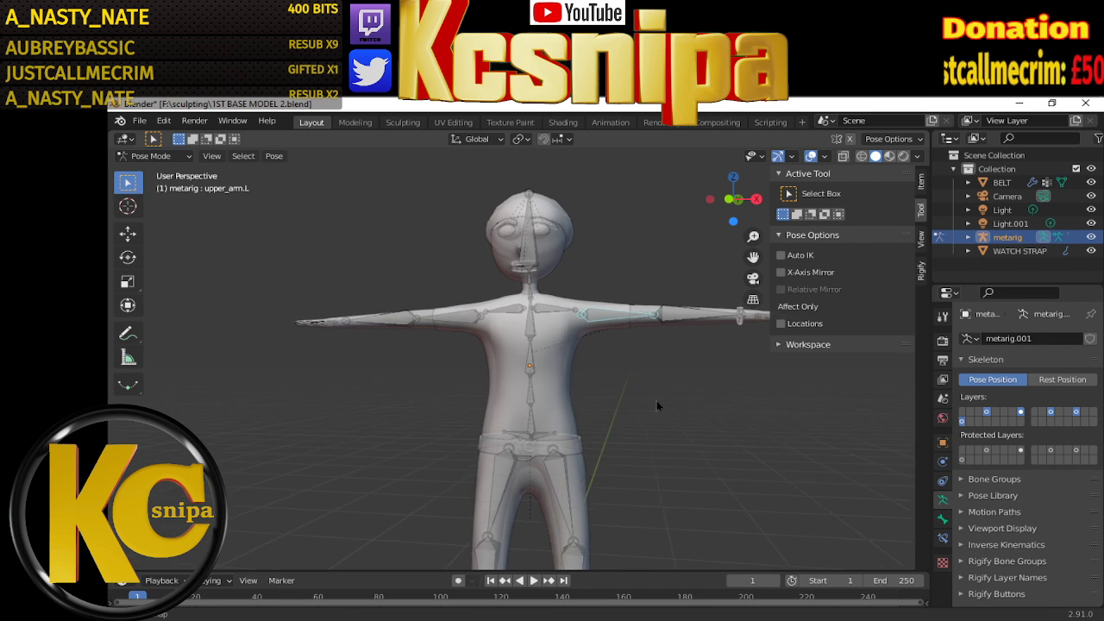
pyautogui.moveTo(657, 400); pyautogui.dragTo(529, 489, button='middle')
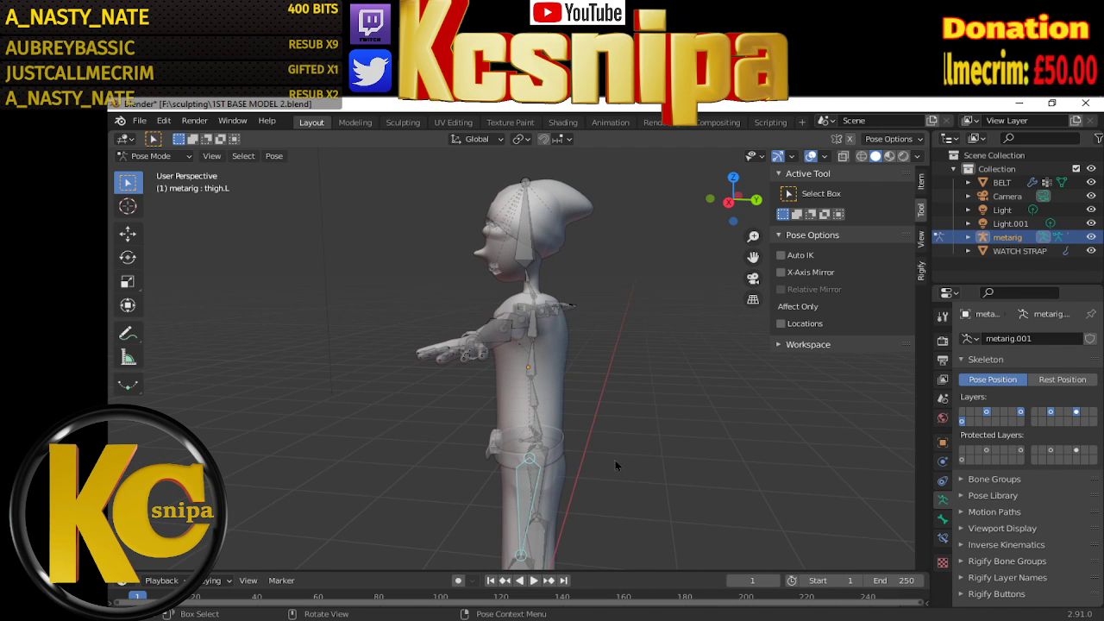
pyautogui.moveTo(616, 466); pyautogui.dragTo(616, 450, button='middle')
pyautogui.scroll(-3, 622, 449)
# Swing the left thigh bone, then undo the rotation to restore the T-pose
pyautogui.press('r')
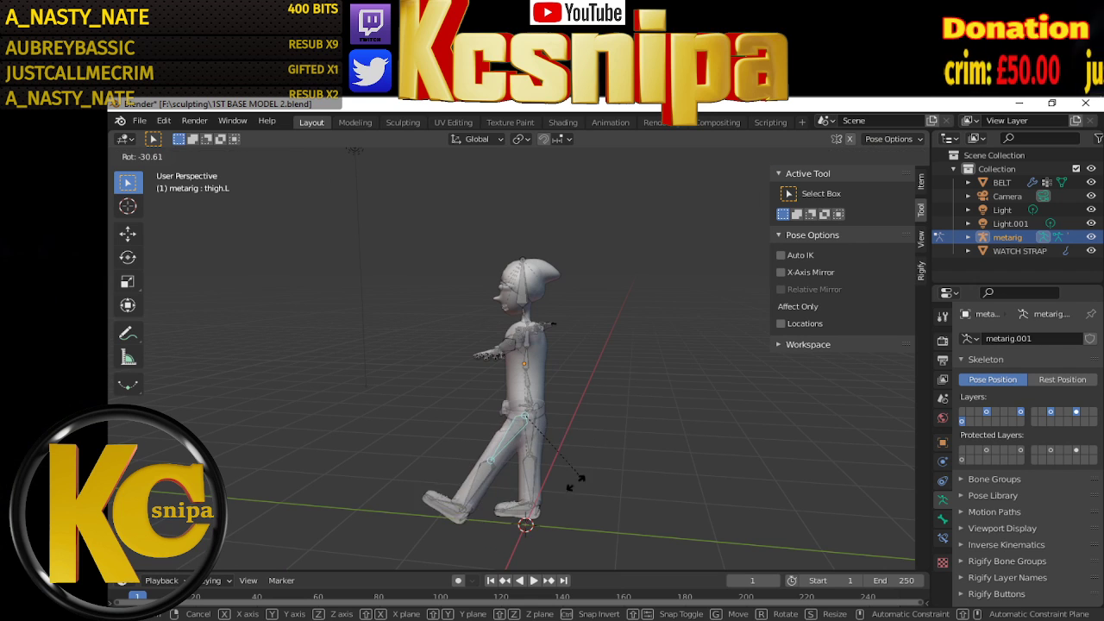
pyautogui.click(570, 485)
pyautogui.moveTo(570, 486); pyautogui.dragTo(727, 418, button='middle')
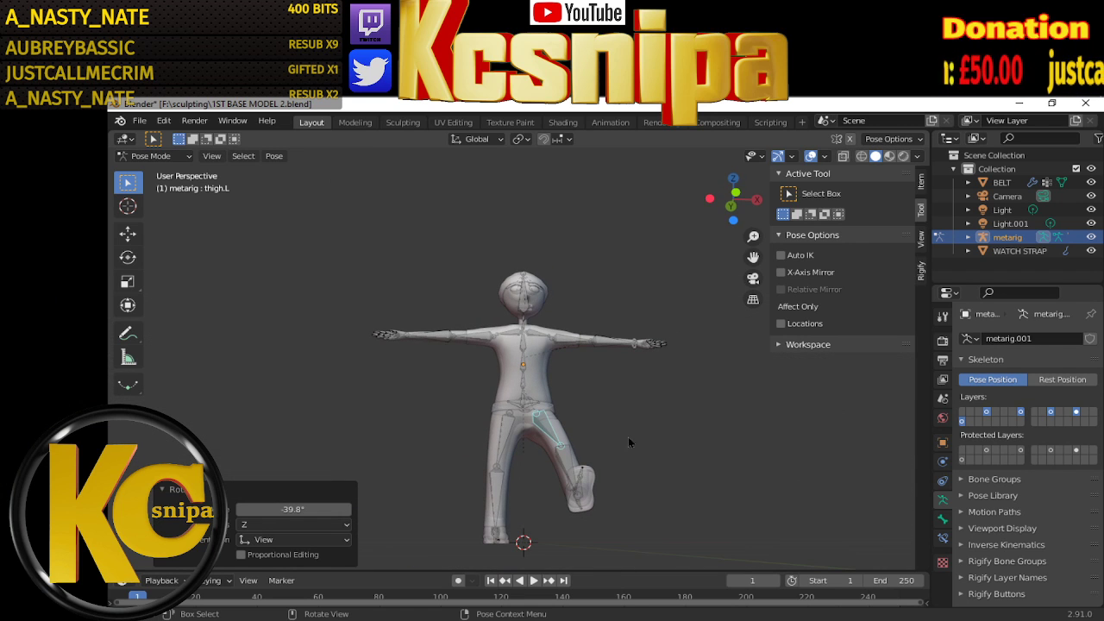
pyautogui.hotkey('ctrl', 'z')
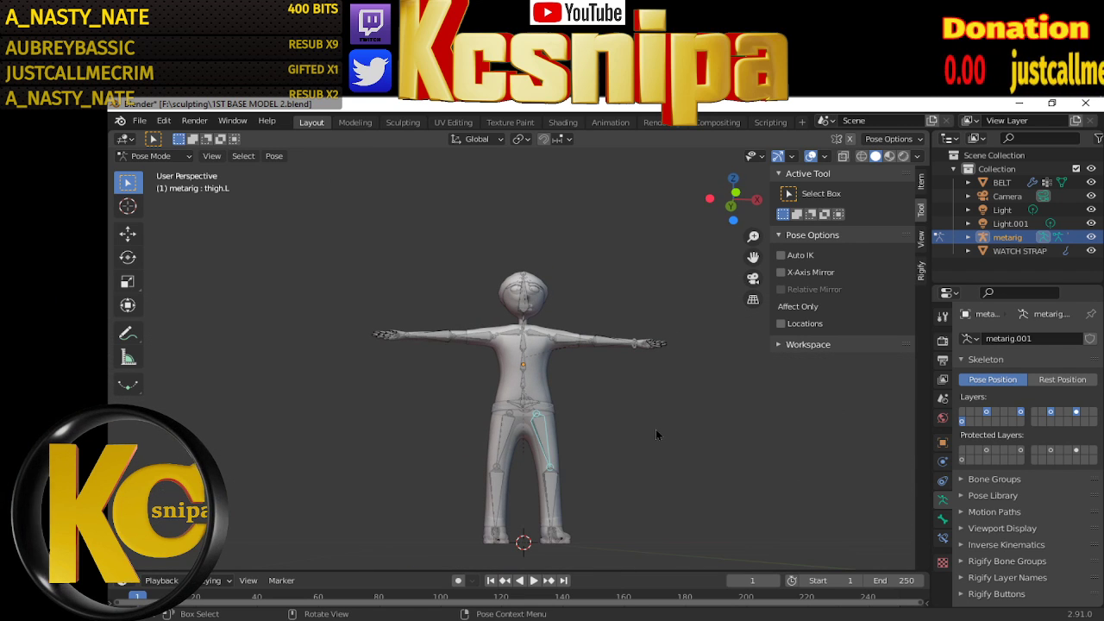
pyautogui.scroll(3, 627, 398)
pyautogui.moveTo(627, 393)
pyautogui.mouseDown(button='middle')
pyautogui.moveTo(609, 428)
pyautogui.moveTo(635, 425)
pyautogui.moveTo(624, 421)
pyautogui.mouseUp(button='middle')
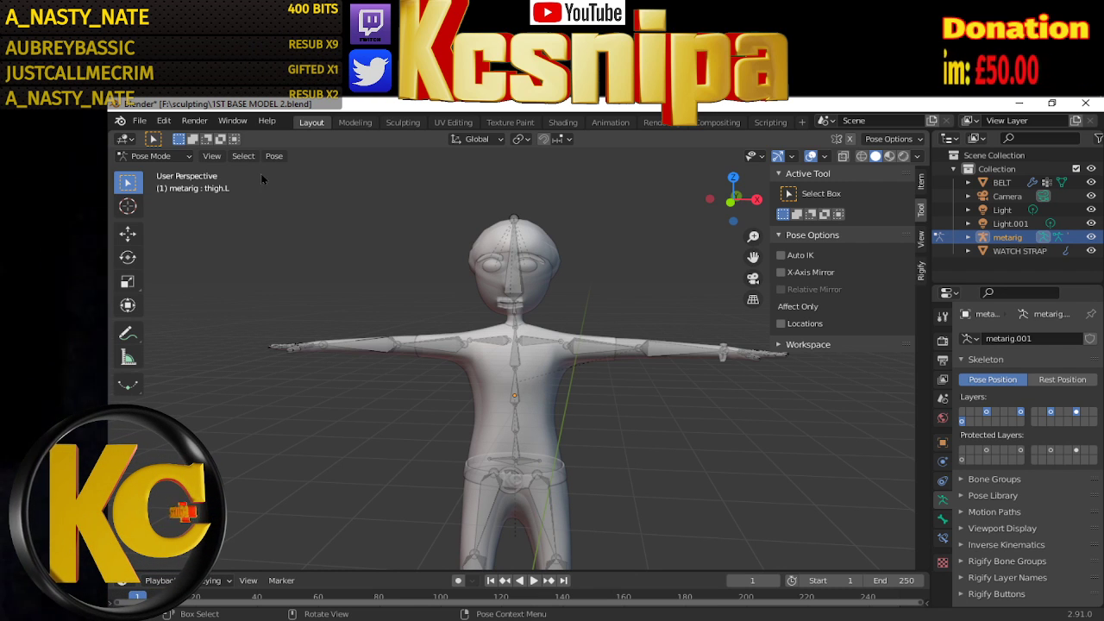
pyautogui.scroll(-2, 417, 299)
pyautogui.scroll(-4, 455, 378)
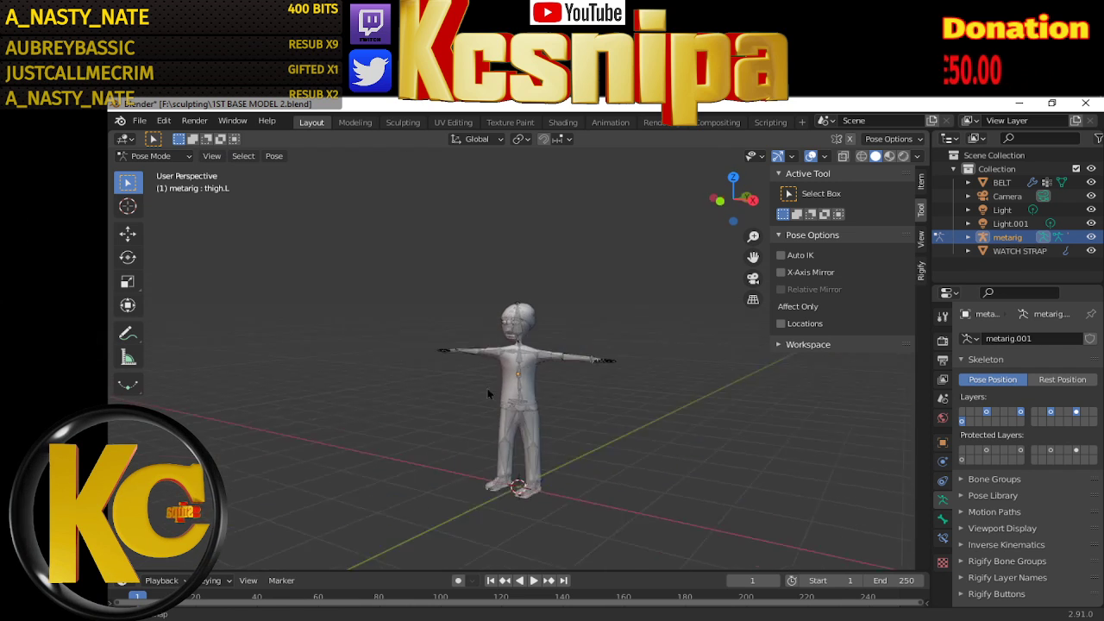
# Return to Object Mode and set the T-shirt mesh's origin to its geometry
pyautogui.click(175, 173)
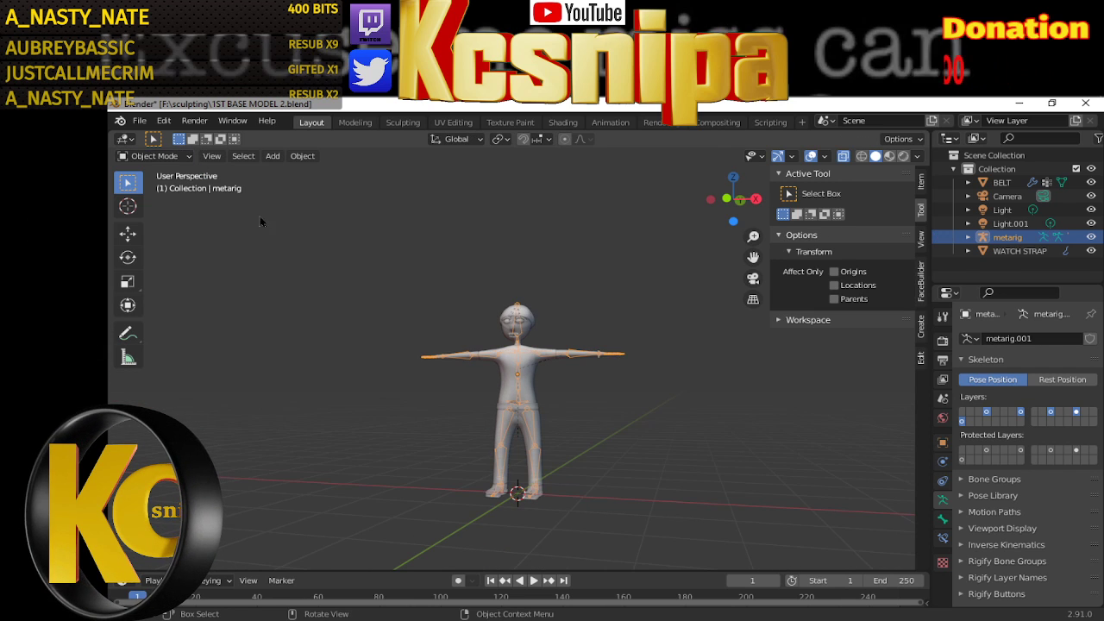
pyautogui.click(531, 394)
pyautogui.rightClick(528, 401)
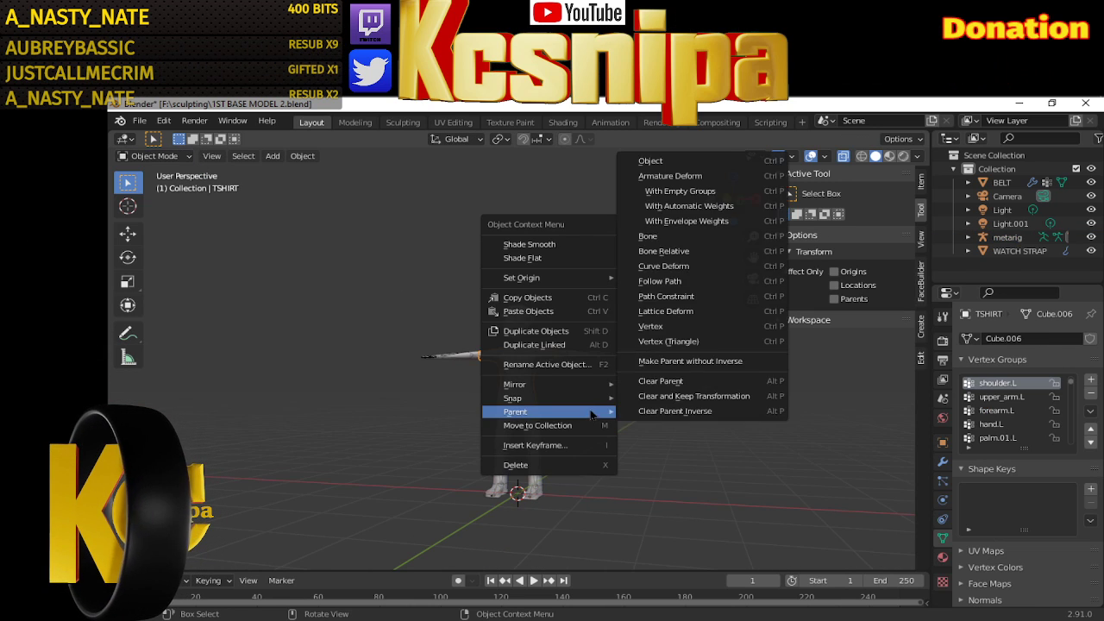
pyautogui.click(654, 298)
# Scroll through the T-shirt's vertex groups list while slightly orbiting the character
pyautogui.scroll(3, 593, 412)
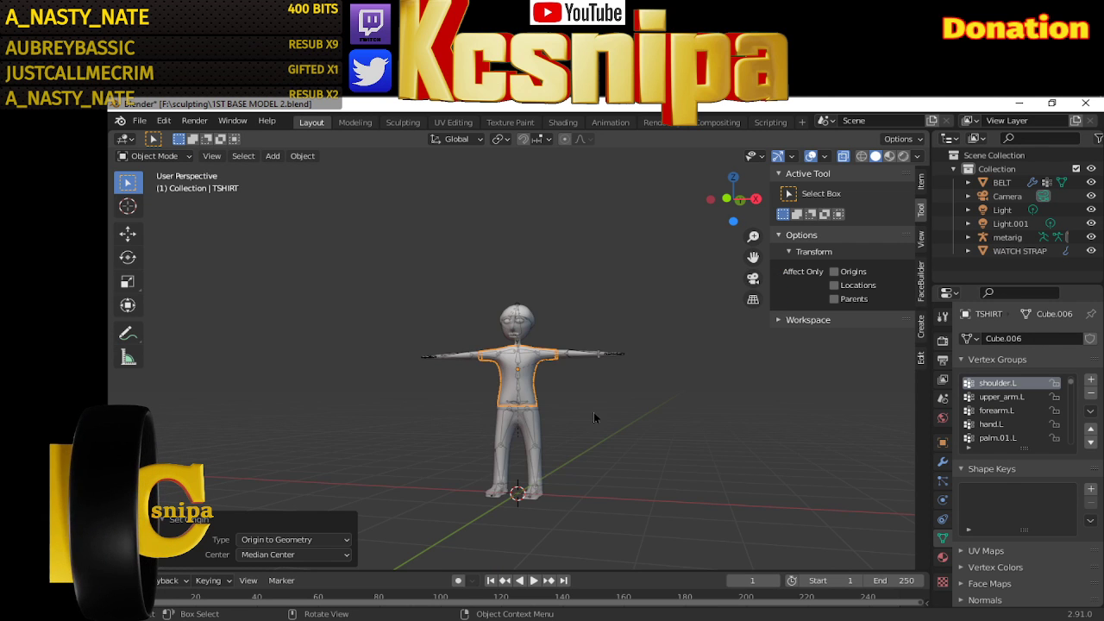
pyautogui.scroll(1, 592, 401)
pyautogui.scroll(1, 586, 398)
pyautogui.moveTo(453, 345)
pyautogui.mouseDown(button='middle')
pyautogui.moveTo(518, 365)
pyautogui.moveTo(486, 365)
pyautogui.mouseUp(button='middle')
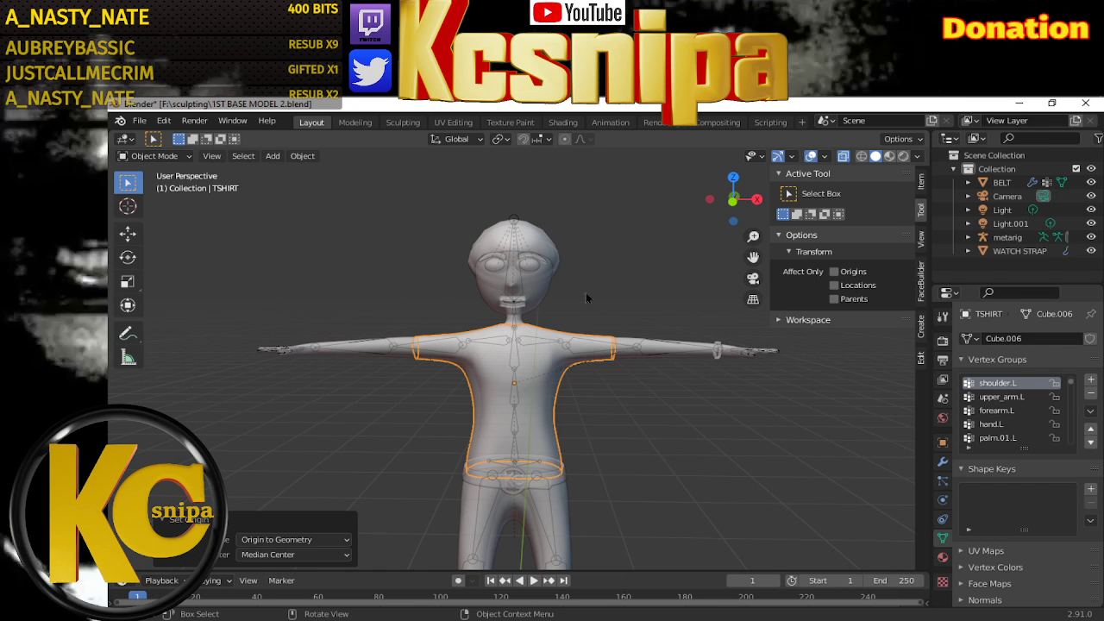
pyautogui.moveTo(1018, 411)
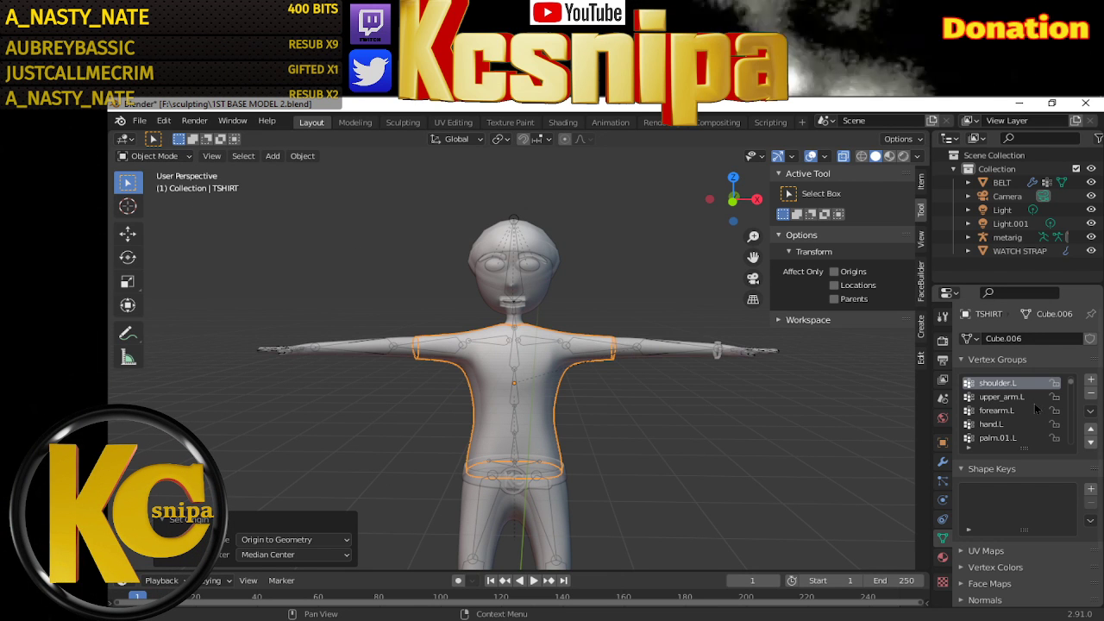
pyautogui.scroll(-4, 1034, 413)
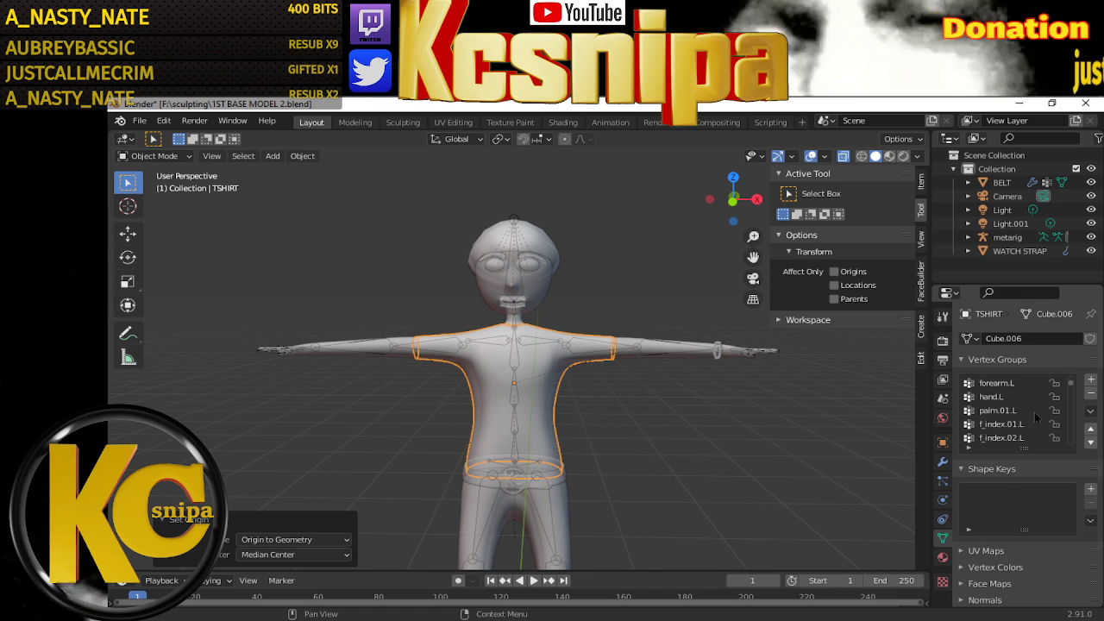
pyautogui.scroll(-8, 1034, 412)
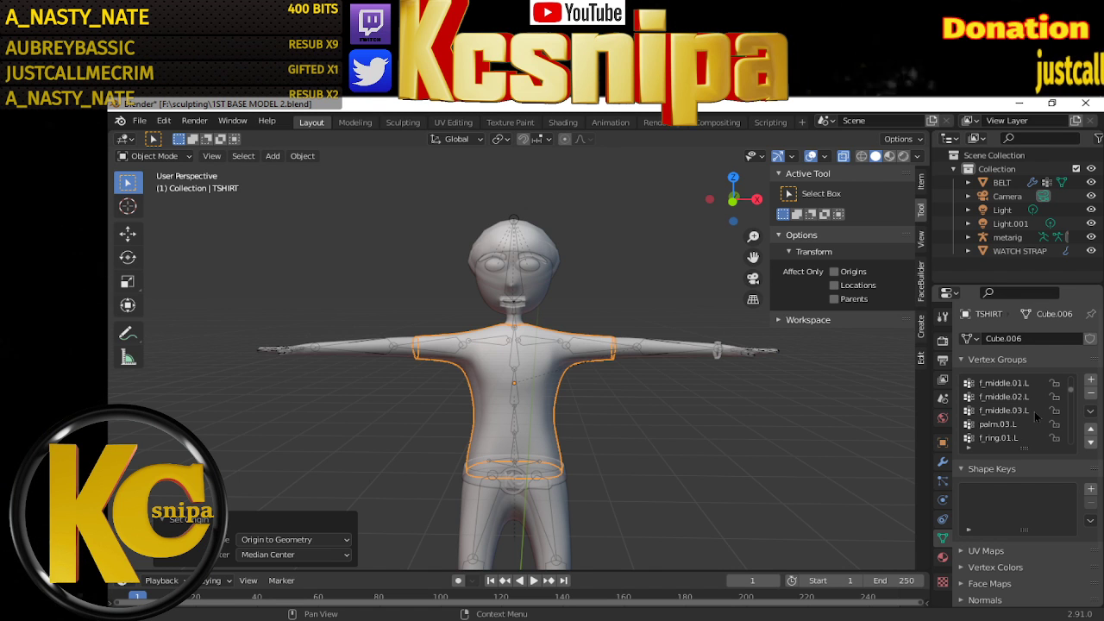
pyautogui.scroll(-4, 1034, 411)
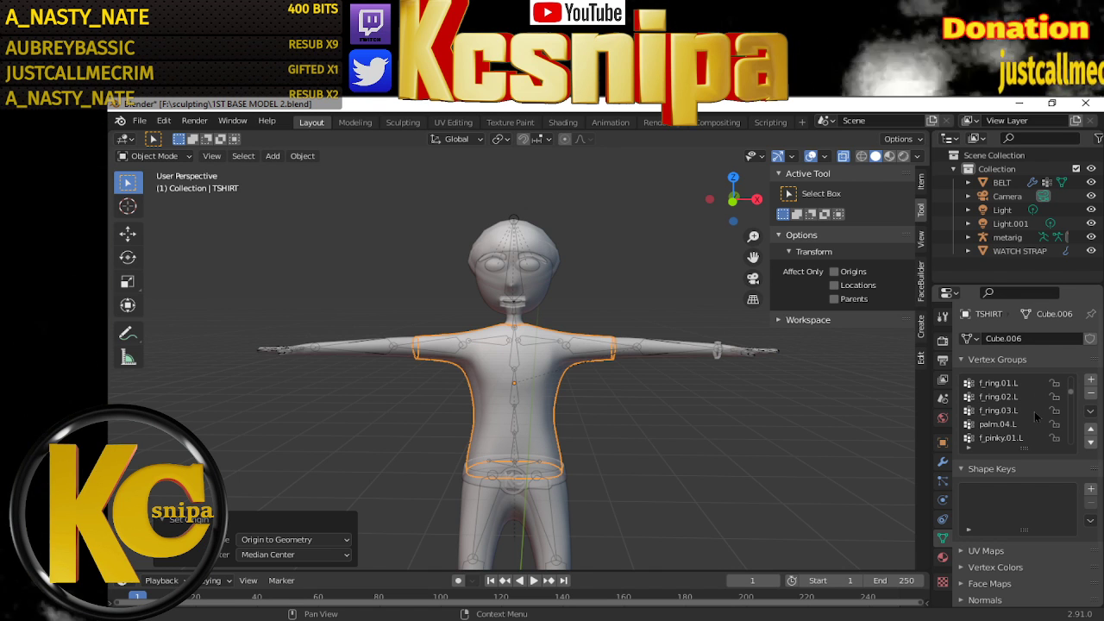
pyautogui.scroll(-3, 1034, 411)
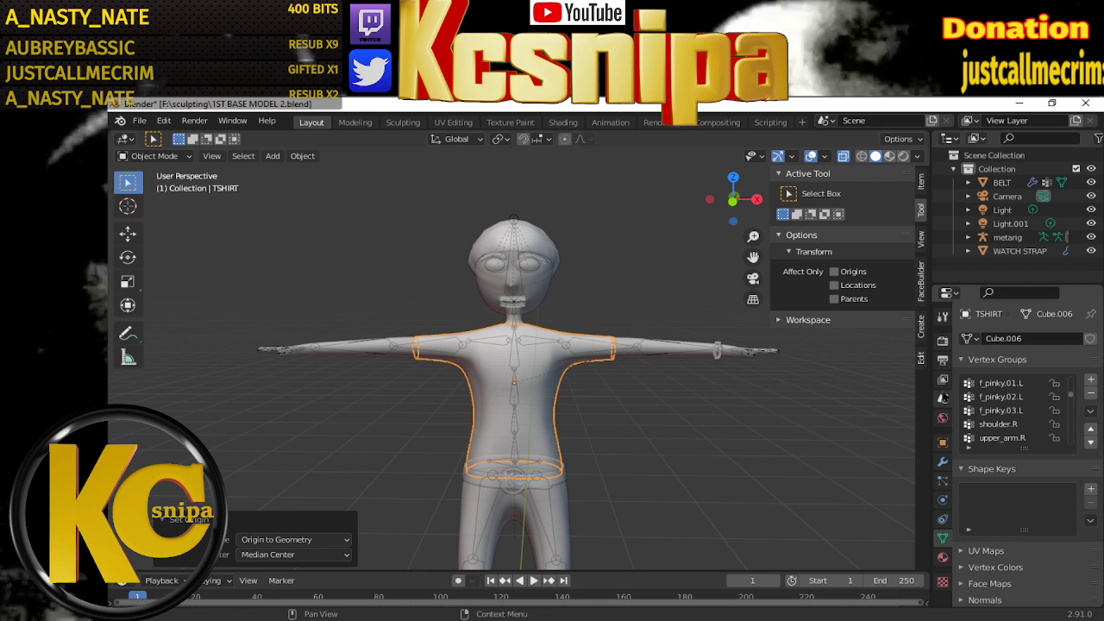
# Compare the body mesh Cube.002, then reselect TSHIRT and scroll its groups to hand.R.016–hand.R.020
pyautogui.click(705, 355)
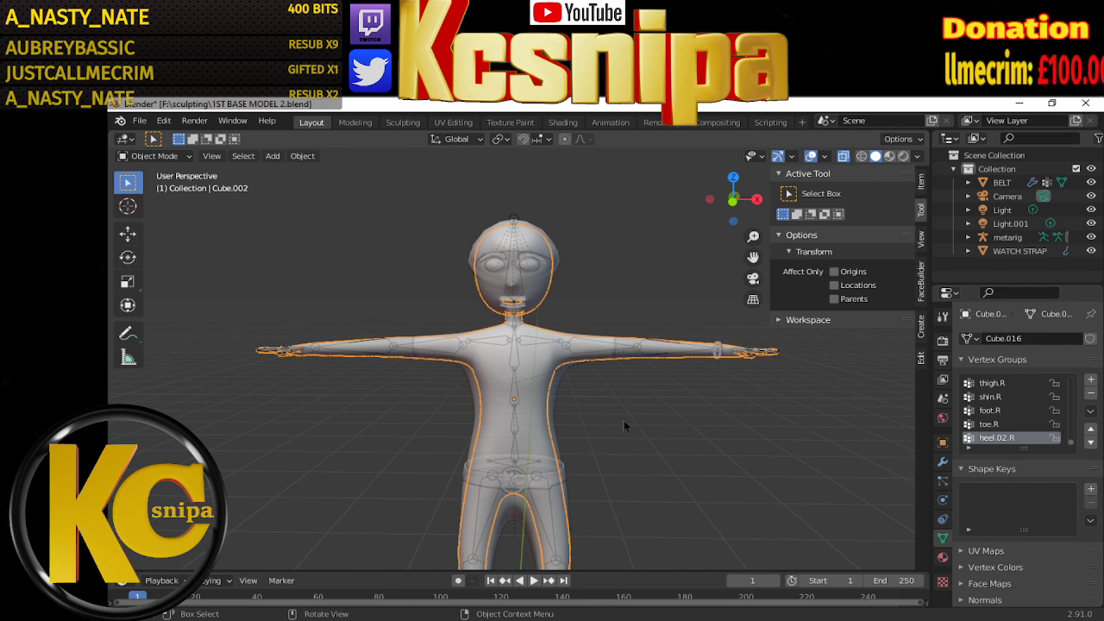
pyautogui.click(550, 394)
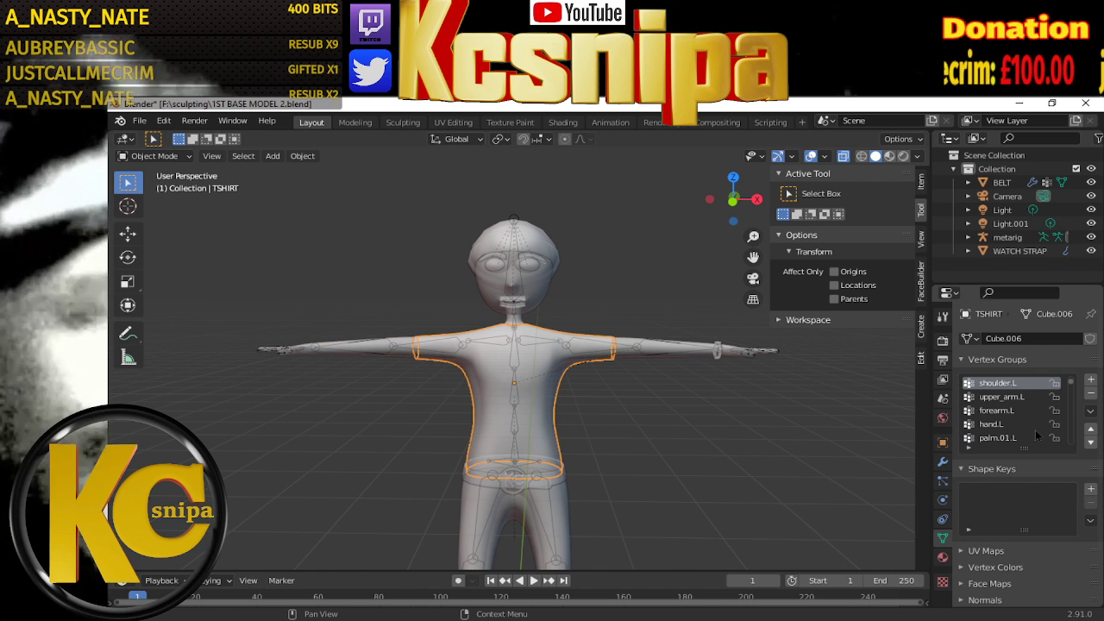
pyautogui.scroll(-7, 1043, 423)
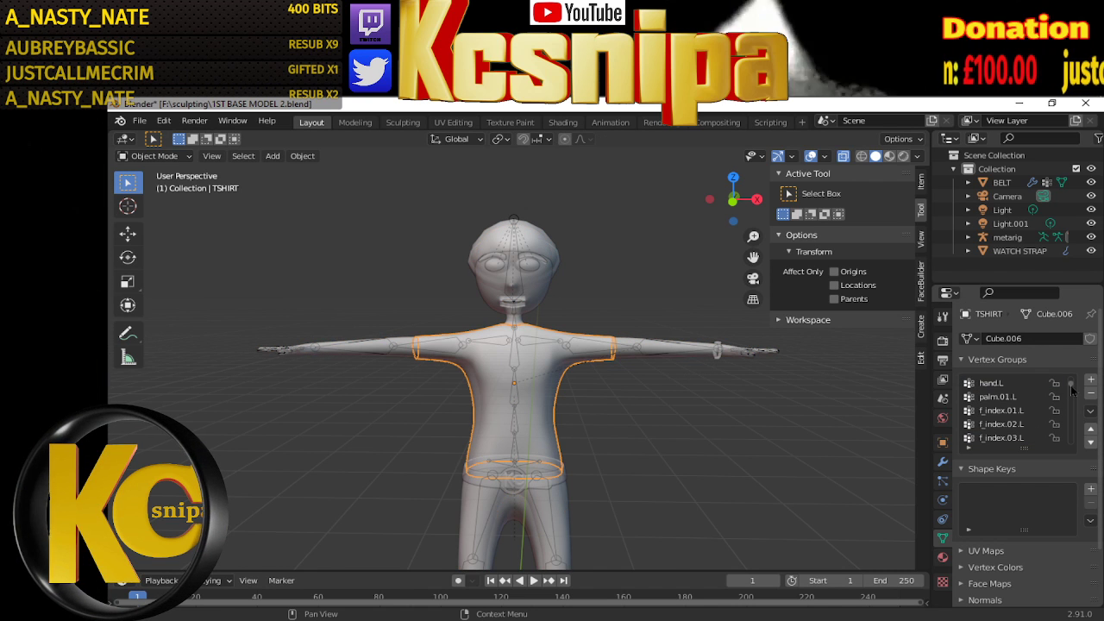
pyautogui.moveTo(1072, 393); pyautogui.dragTo(1072, 447)
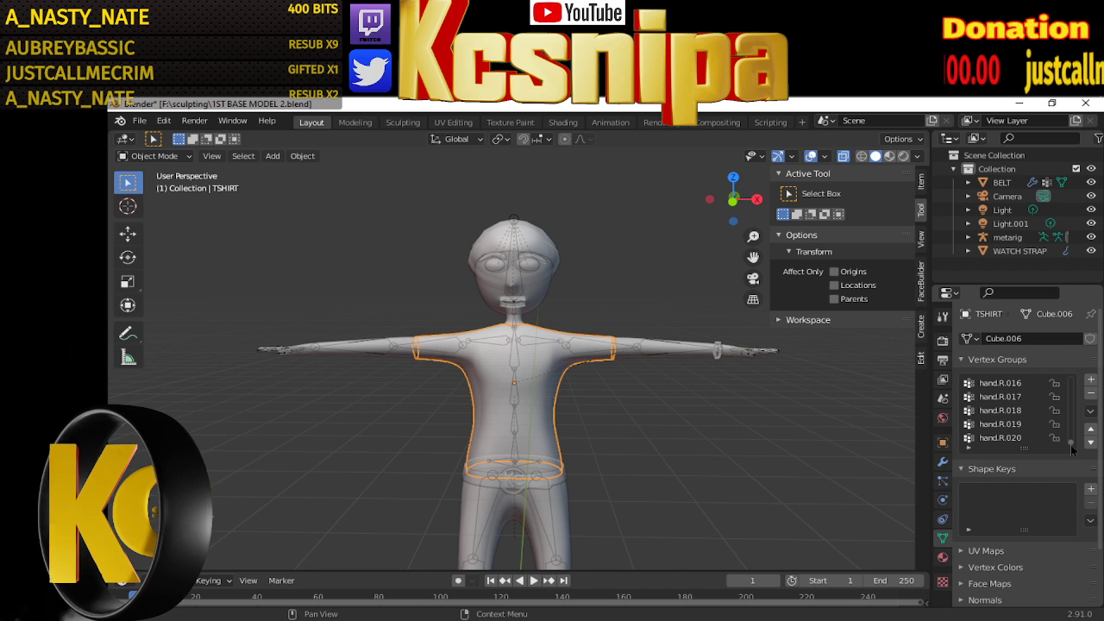
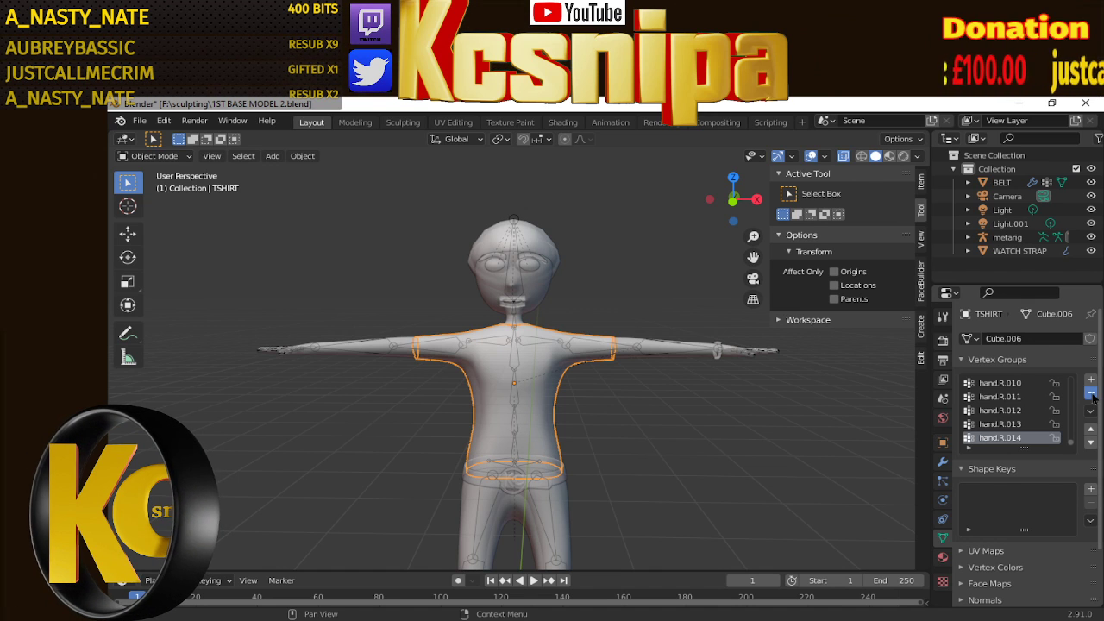
# Delete the hand.R.013, extra hand.L, foot.L, shin.L and thigh.L vertex groups from the TSHIRT
pyautogui.click(1091, 393)
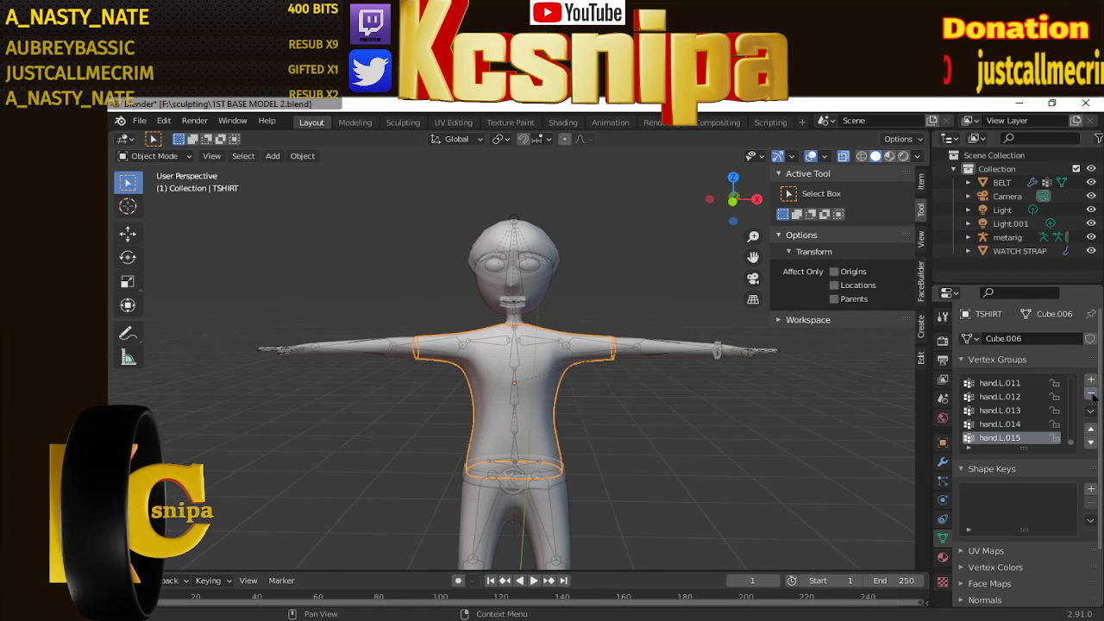
pyautogui.click(1091, 394)
pyautogui.click(1091, 394)
pyautogui.click(1091, 393)
pyautogui.click(1091, 393)
pyautogui.click(1092, 393)
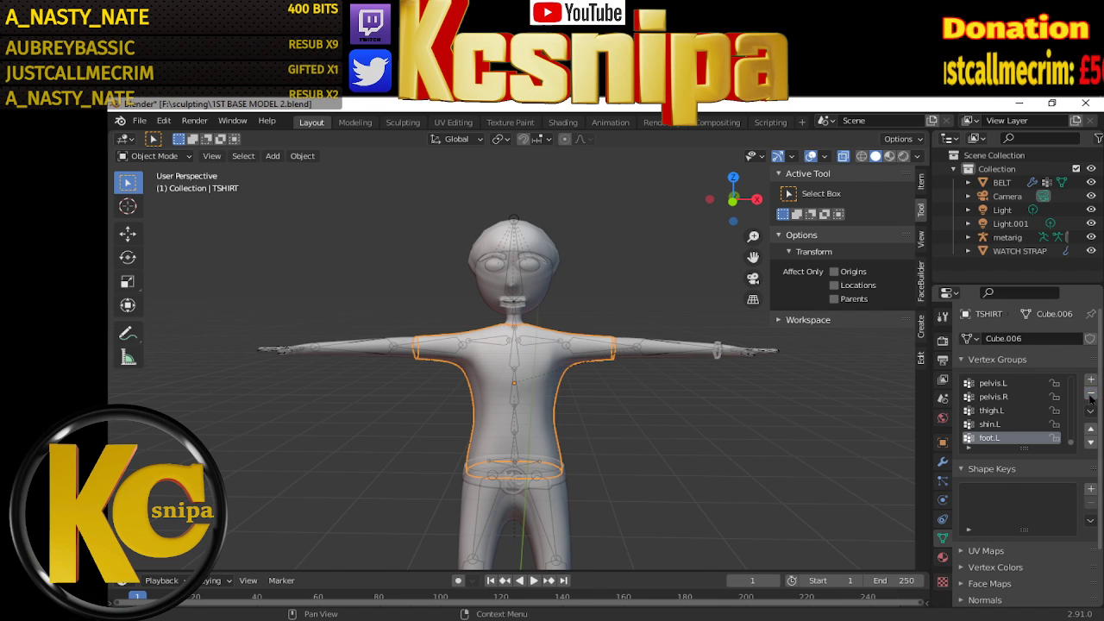
pyautogui.click(1090, 393)
pyautogui.click(1090, 393)
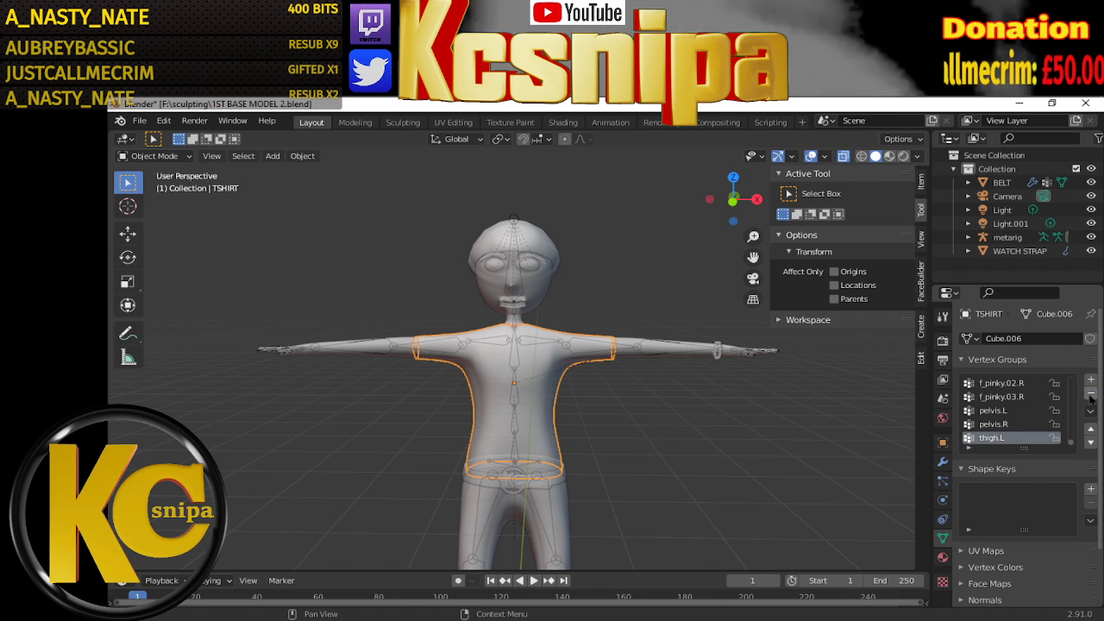
pyautogui.click(1090, 394)
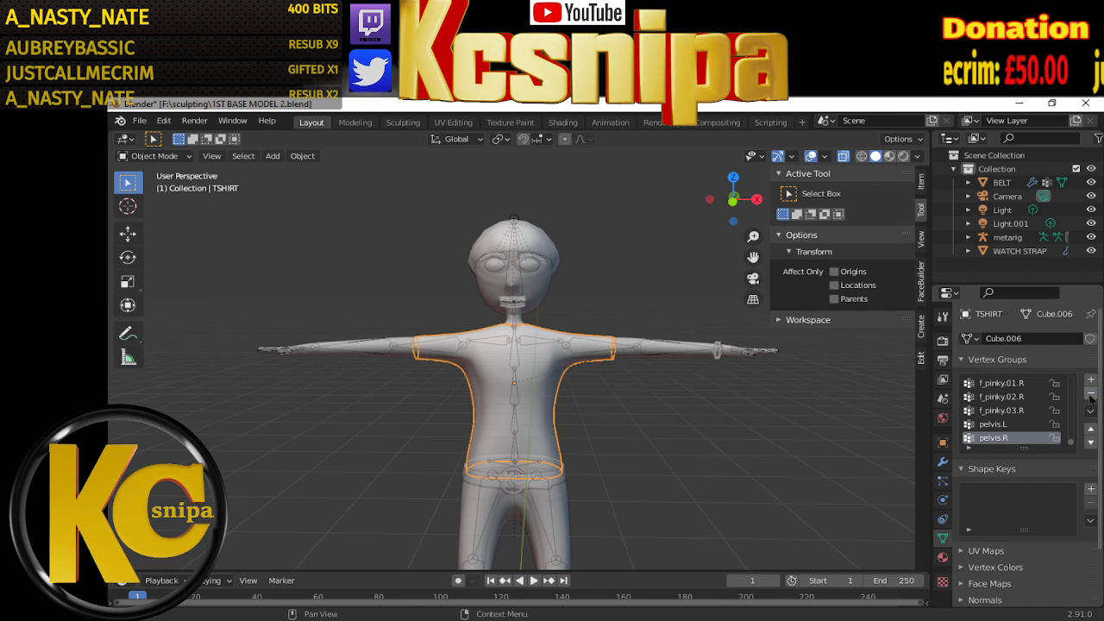
# Remove the right pinky, ring, middle and thumb.02.R finger vertex groups
pyautogui.click(1031, 411)
pyautogui.click(1091, 394)
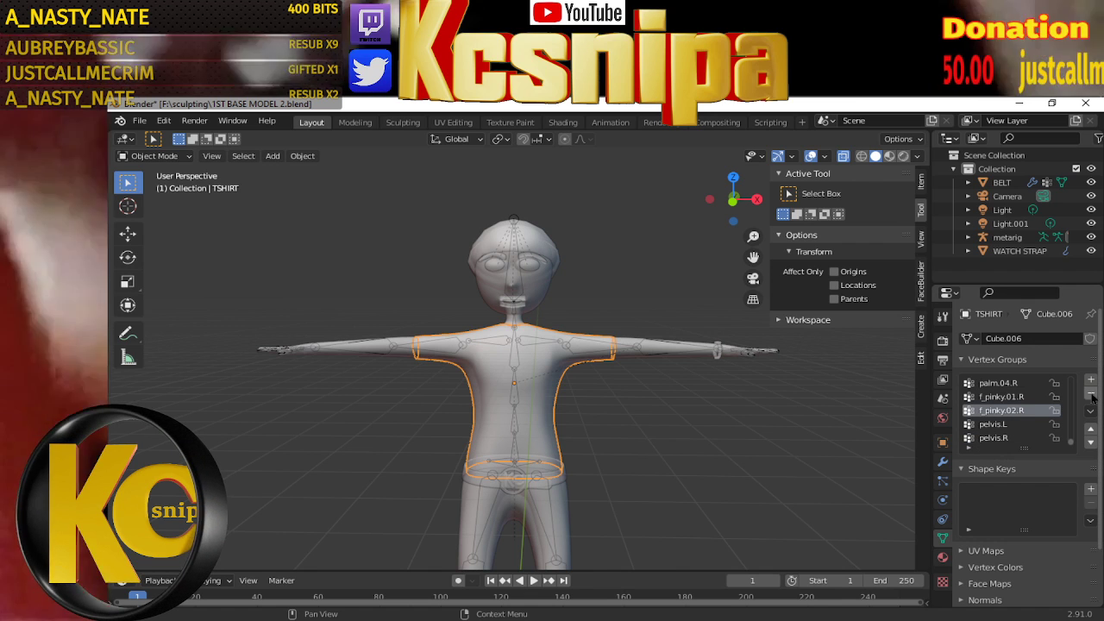
pyautogui.click(1091, 395)
pyautogui.click(1091, 395)
pyautogui.click(1091, 394)
pyautogui.click(1091, 394)
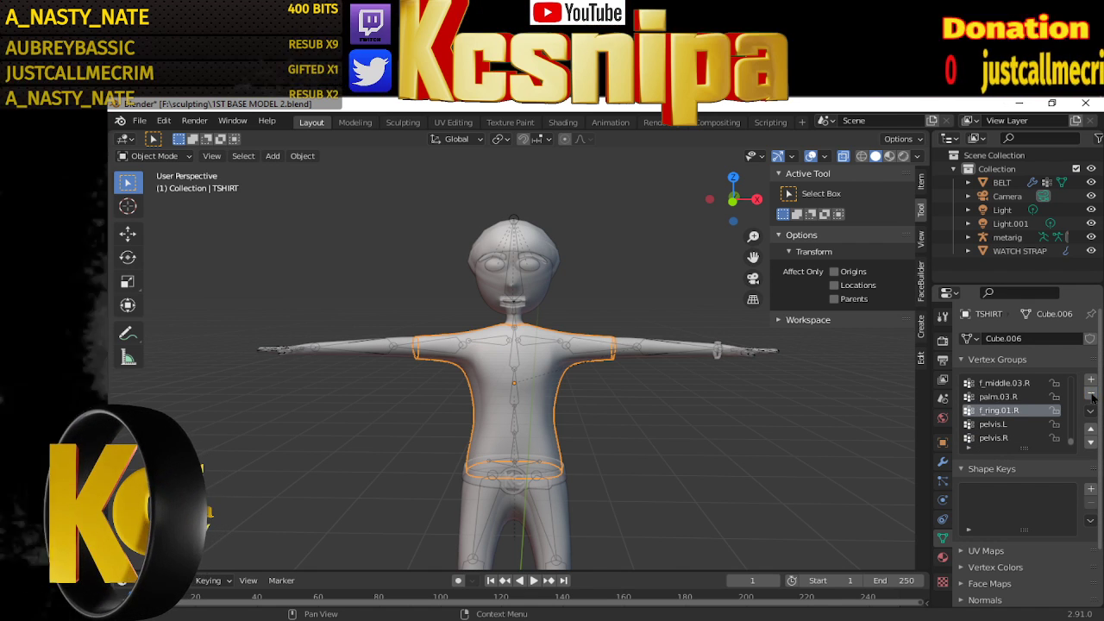
pyautogui.click(1091, 394)
pyautogui.click(1091, 394)
pyautogui.click(1091, 394)
pyautogui.click(1091, 394)
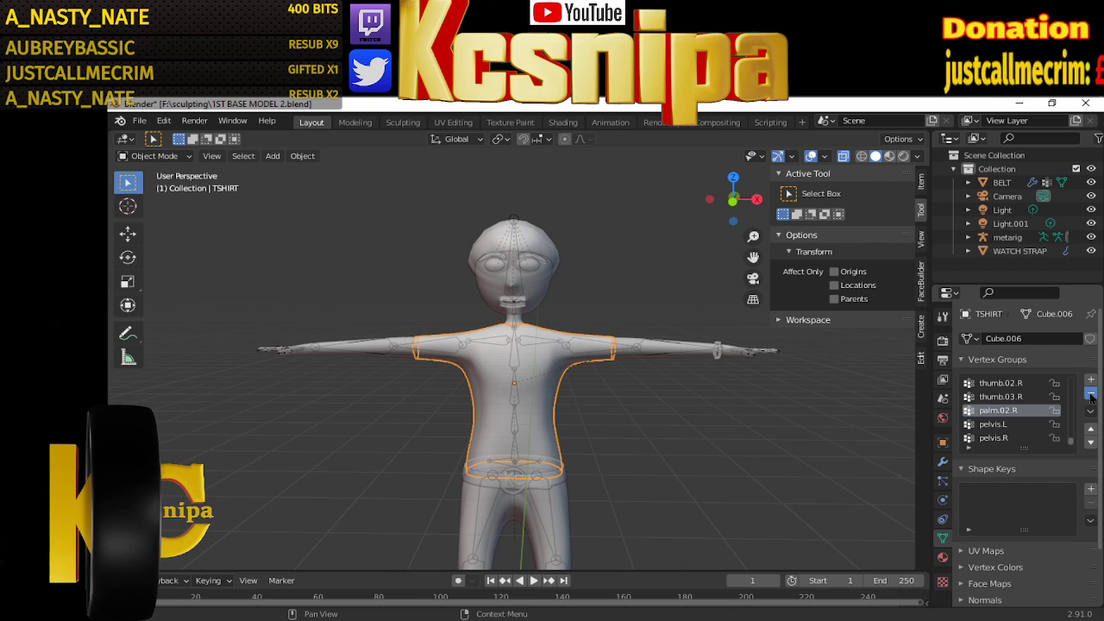
pyautogui.click(1091, 394)
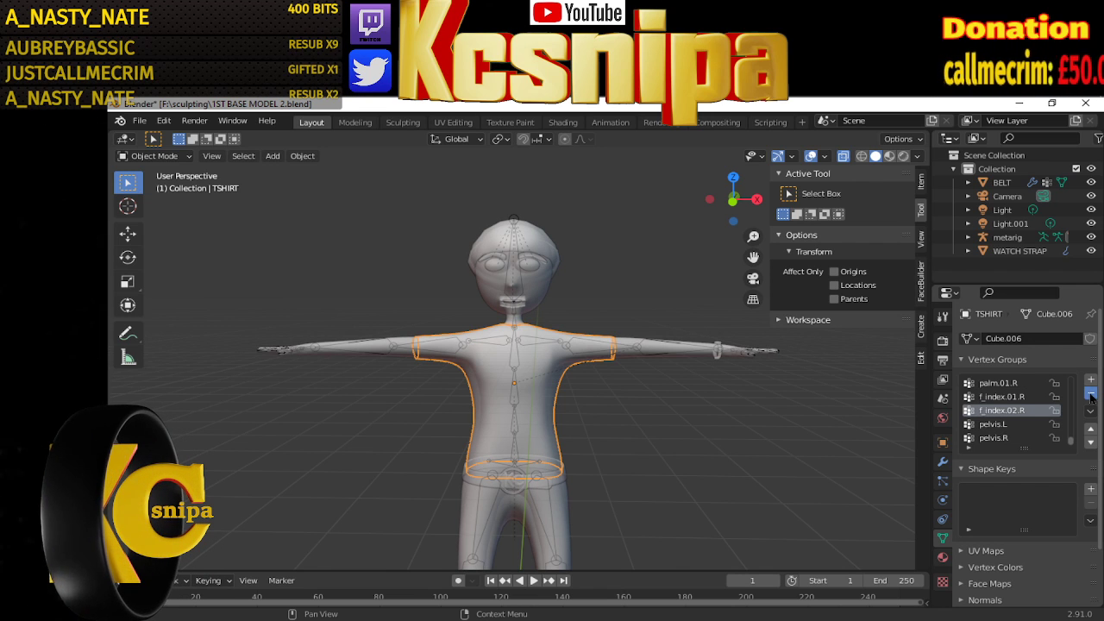
pyautogui.click(1091, 394)
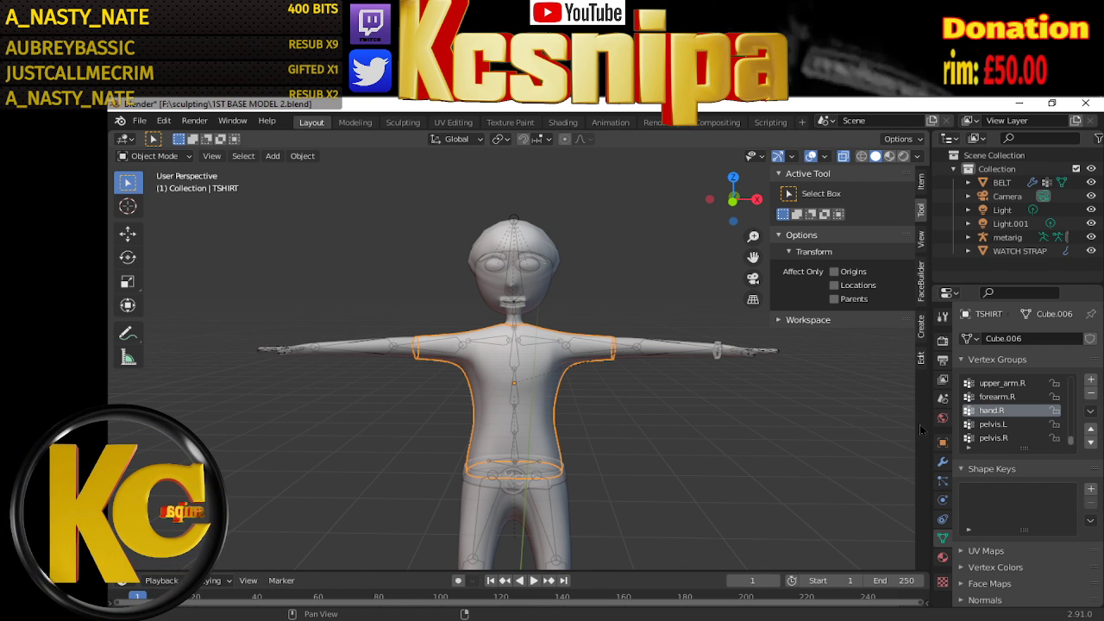
# Delete the hand.R and forearm.R vertex groups, keeping upper_arm.R
pyautogui.click(1088, 395)
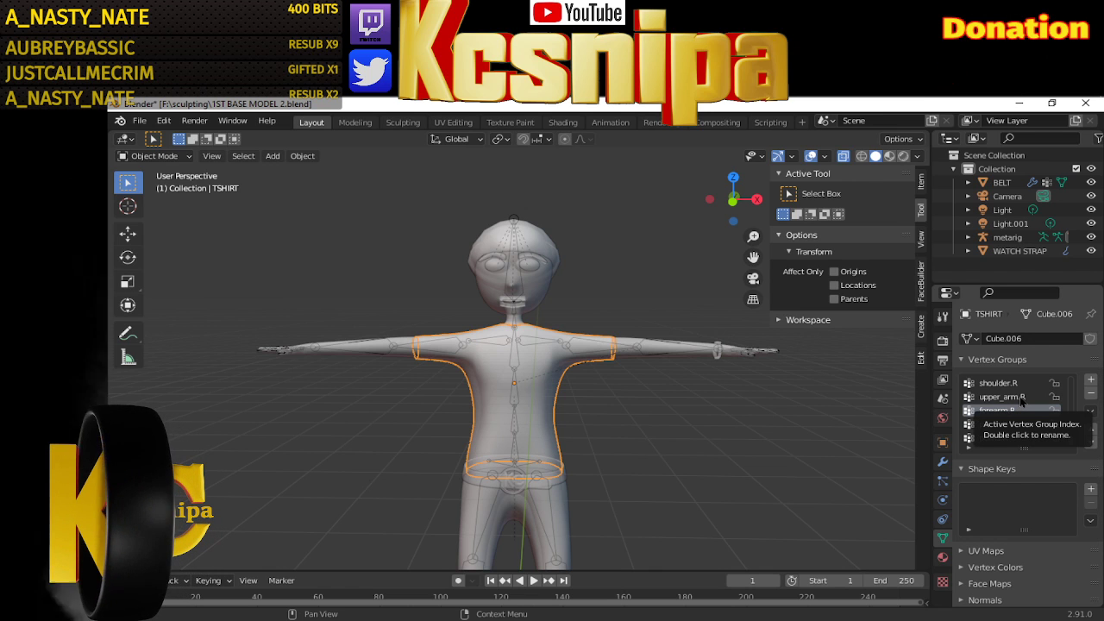
pyautogui.click(1020, 398)
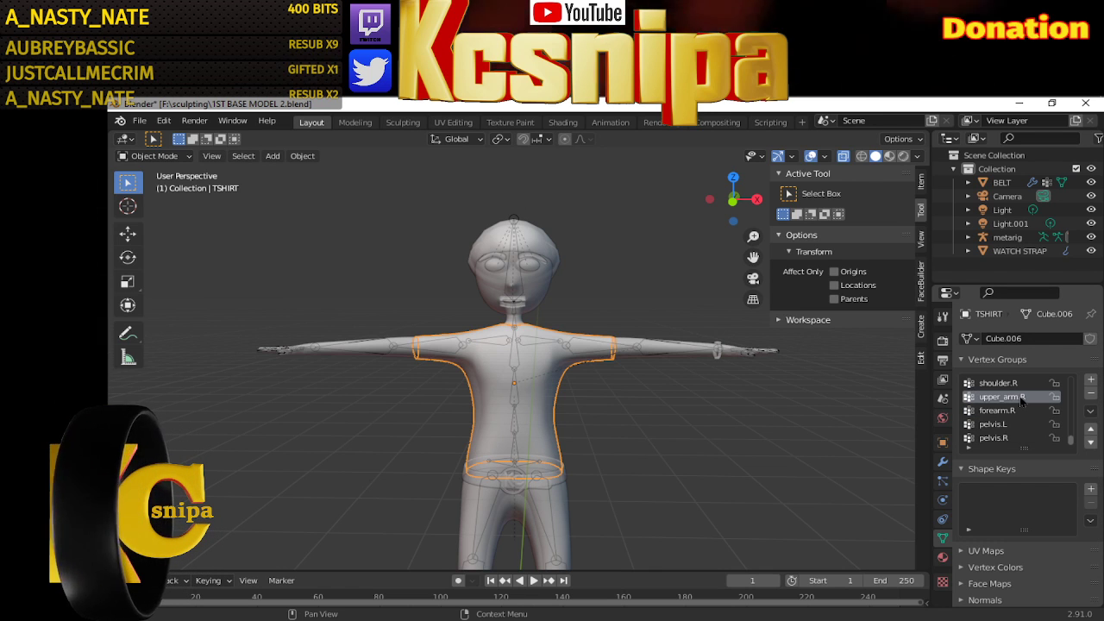
pyautogui.click(1022, 410)
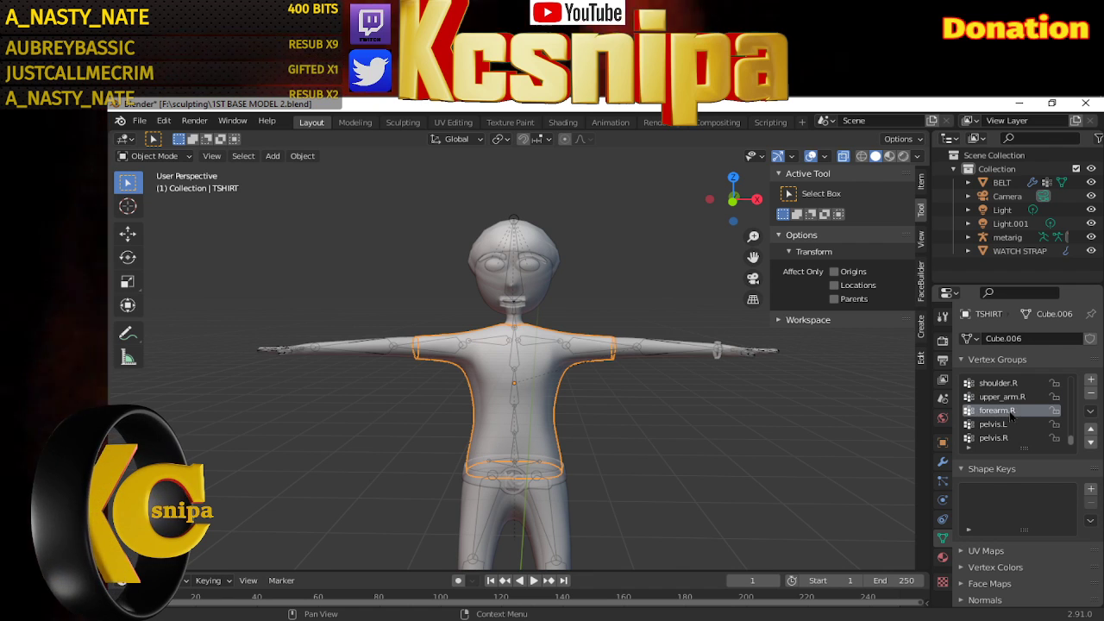
pyautogui.click(1090, 395)
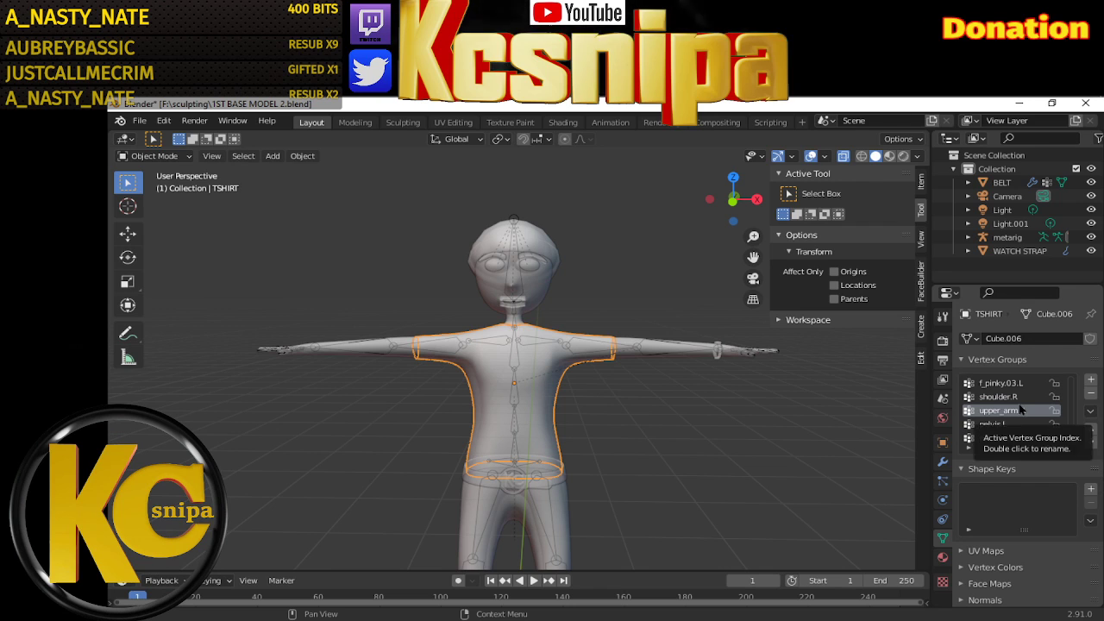
# Remove the left pinky, ring, middle, thumb and index finger groups, plus hand.L and forearm.L
pyautogui.click(1017, 398)
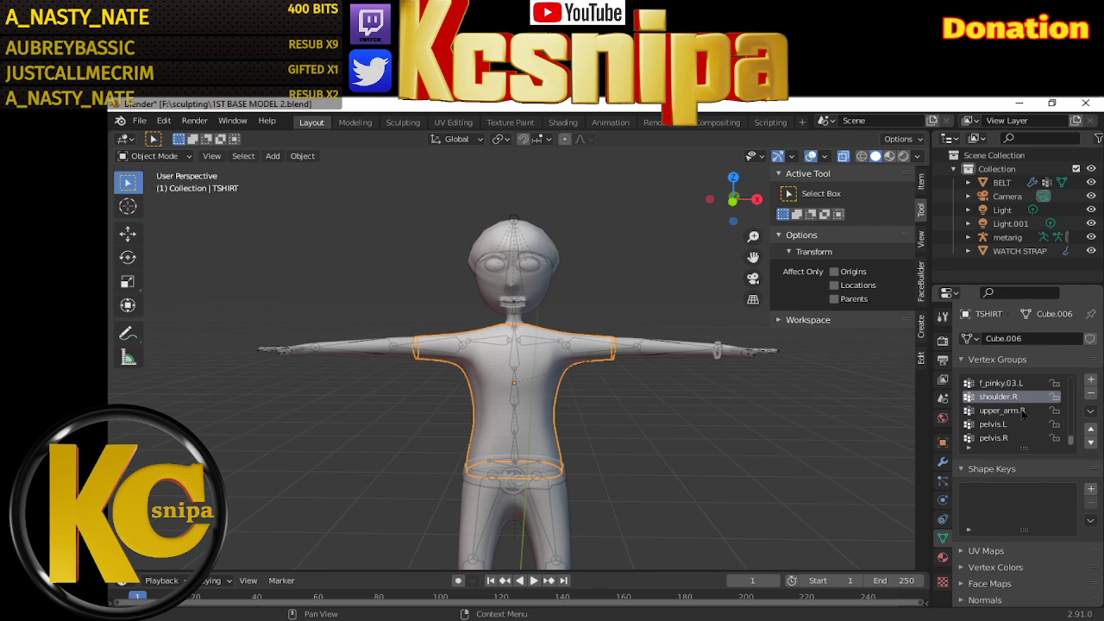
pyautogui.click(1089, 395)
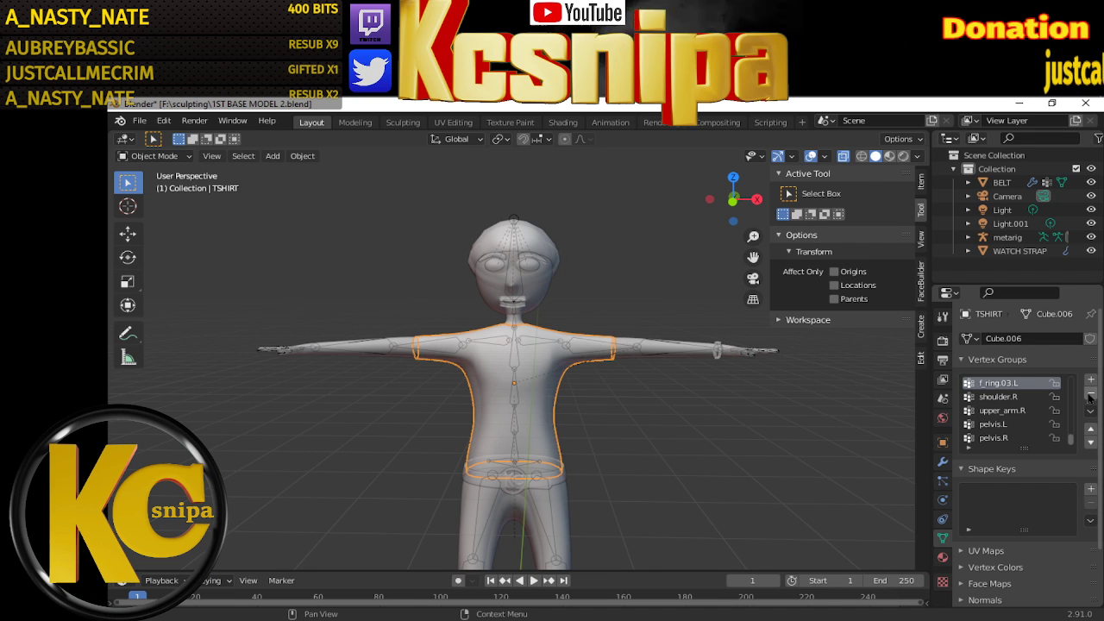
pyautogui.click(1089, 395)
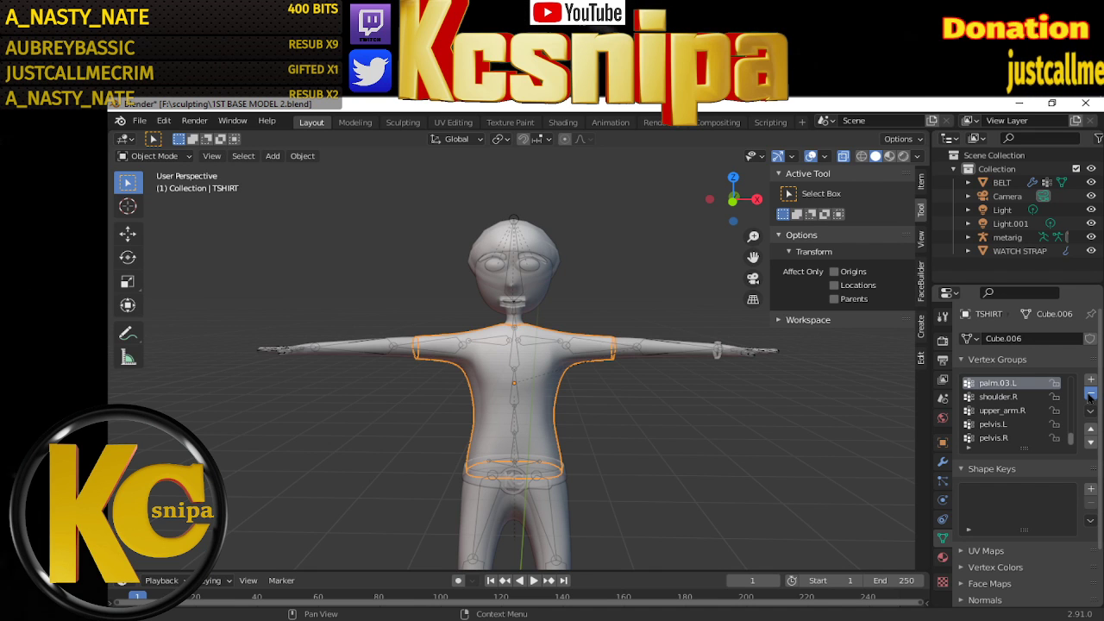
pyautogui.click(1089, 395)
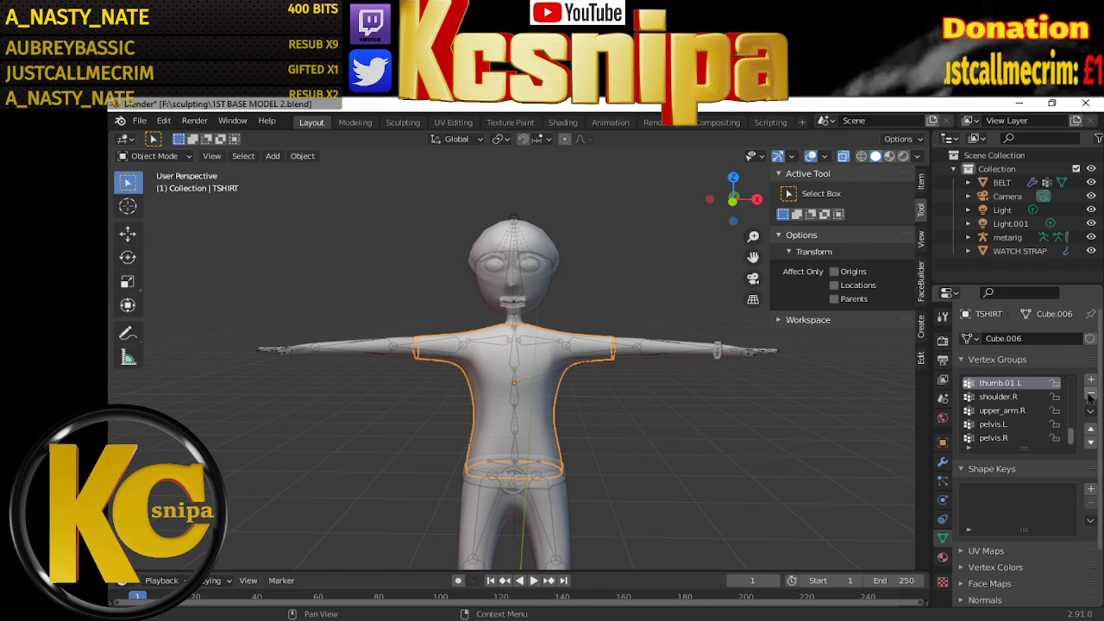
pyautogui.click(1090, 395)
pyautogui.click(1090, 395)
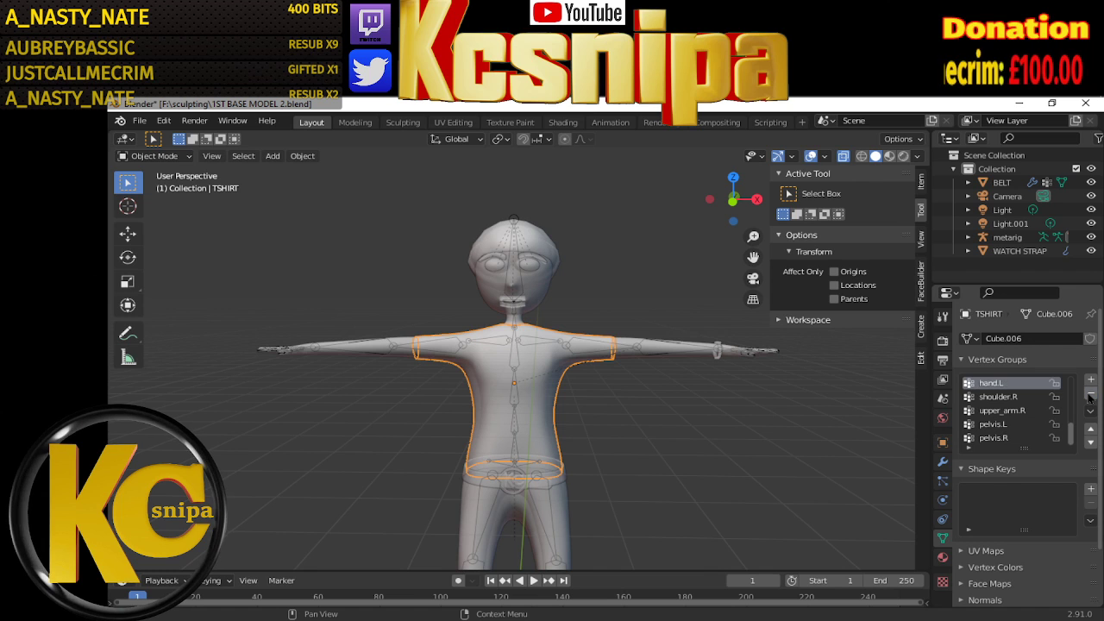
pyautogui.click(1089, 395)
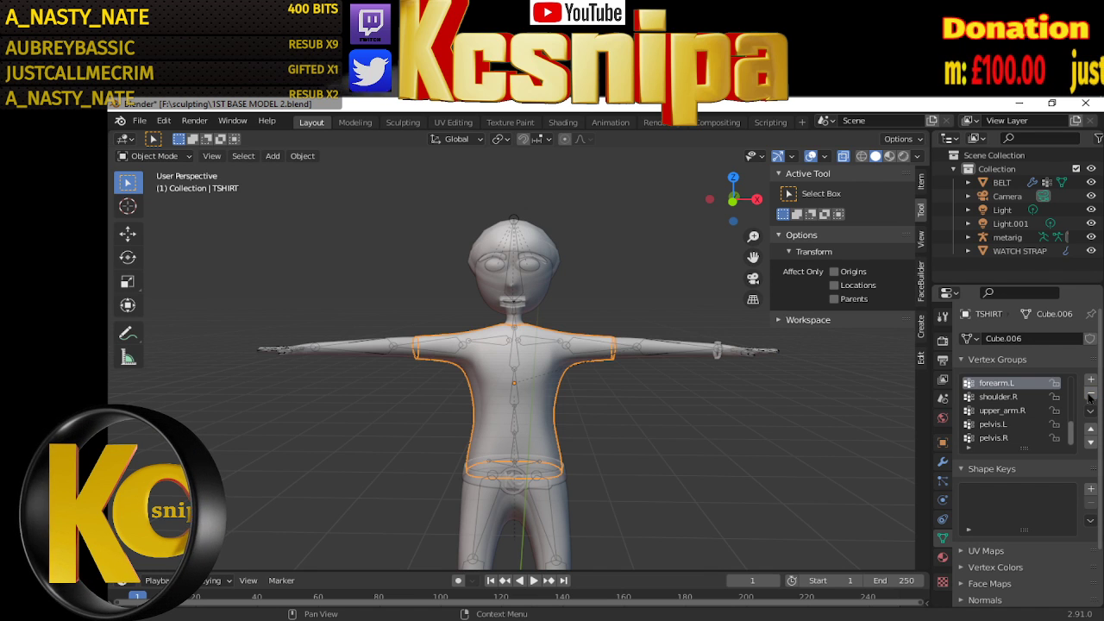
pyautogui.click(1089, 395)
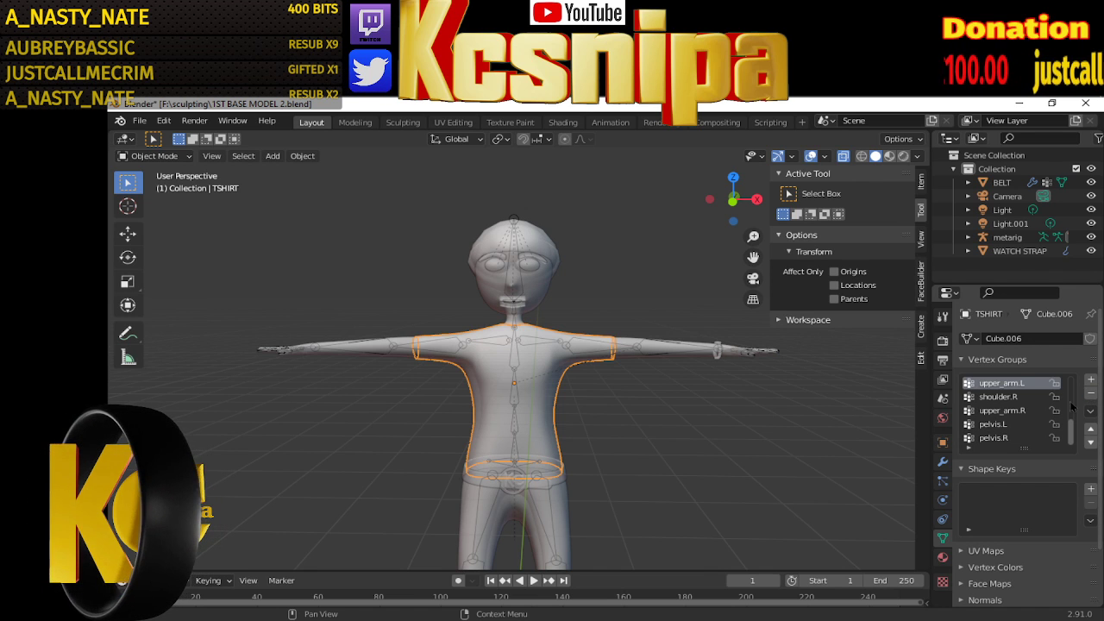
# Remove spine.006, spine.005 and spine.004, keeping spine through spine.003, shoulders and upper arms
pyautogui.scroll(1, 1074, 429)
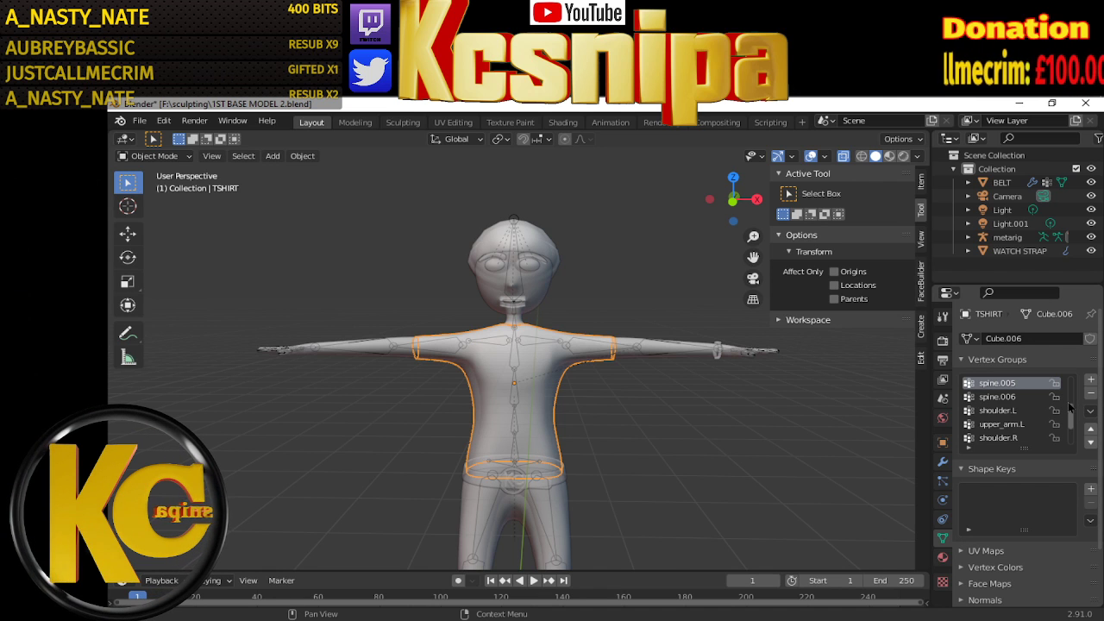
pyautogui.keyDown('ctrl'); pyautogui.scroll(1, 1069, 407); pyautogui.keyUp('ctrl')
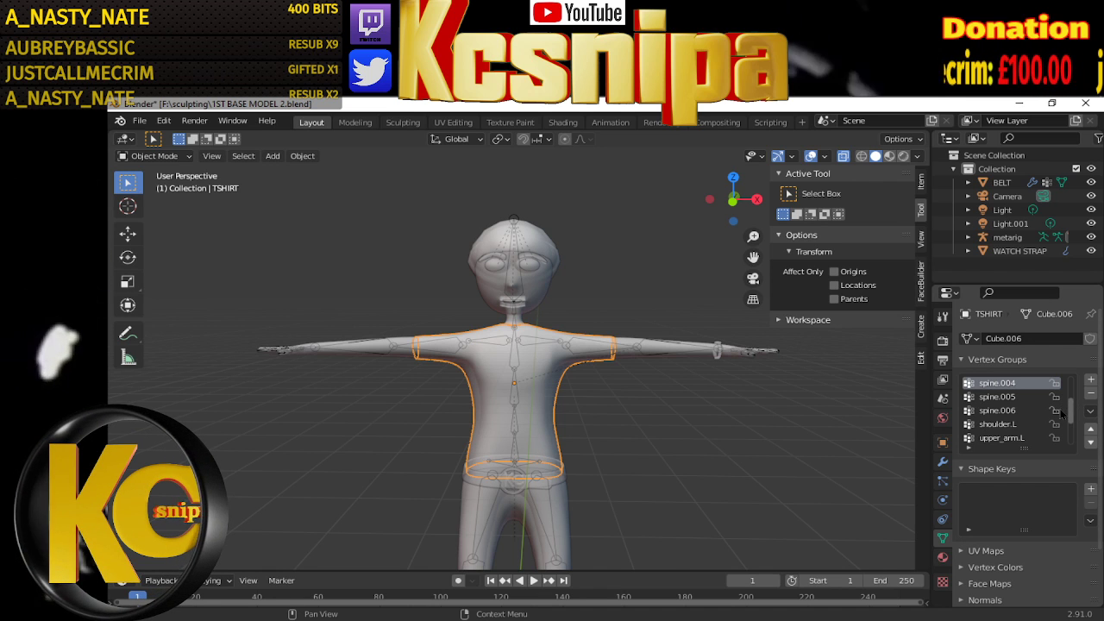
pyautogui.keyDown('ctrl'); pyautogui.scroll(-1, 1063, 416); pyautogui.keyUp('ctrl')
pyautogui.keyDown('ctrl'); pyautogui.scroll(-1, 1062, 416); pyautogui.keyUp('ctrl')
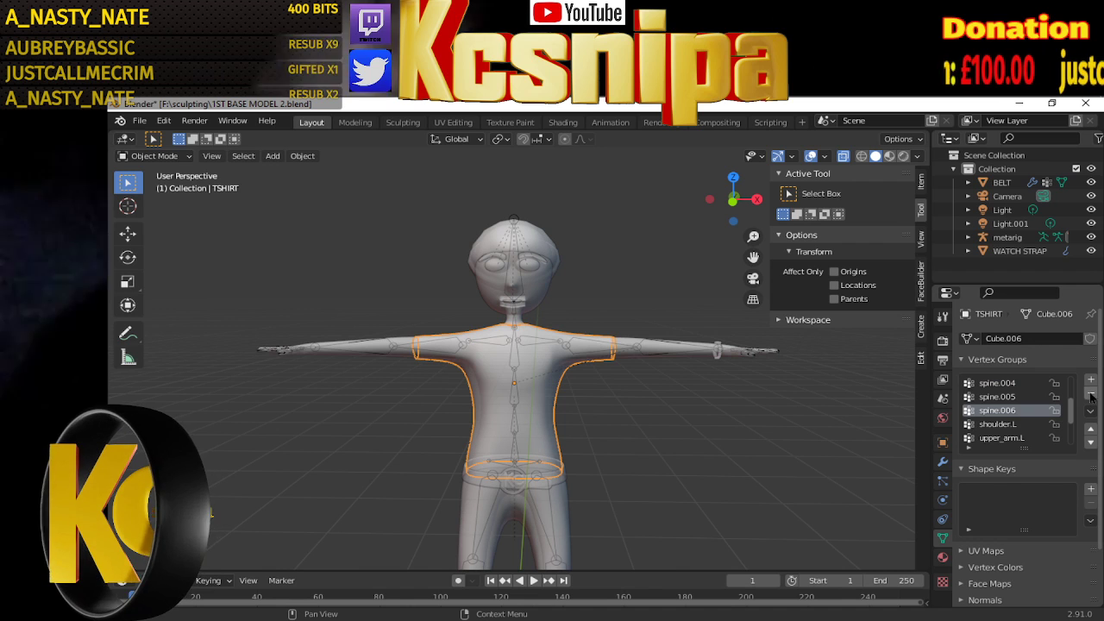
pyautogui.click(1091, 396)
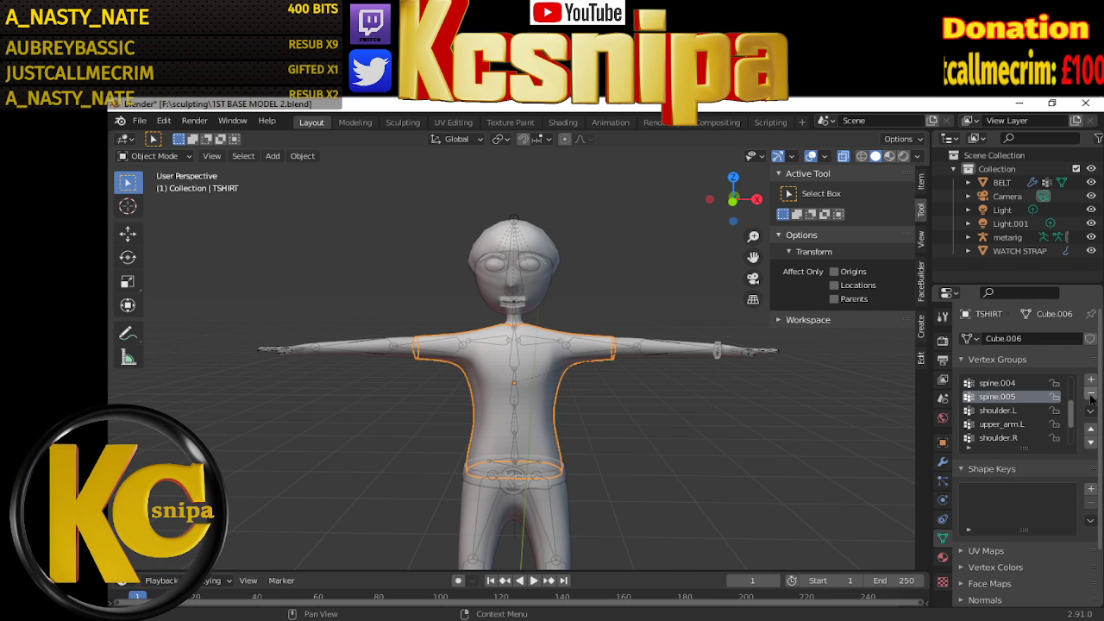
pyautogui.click(1091, 395)
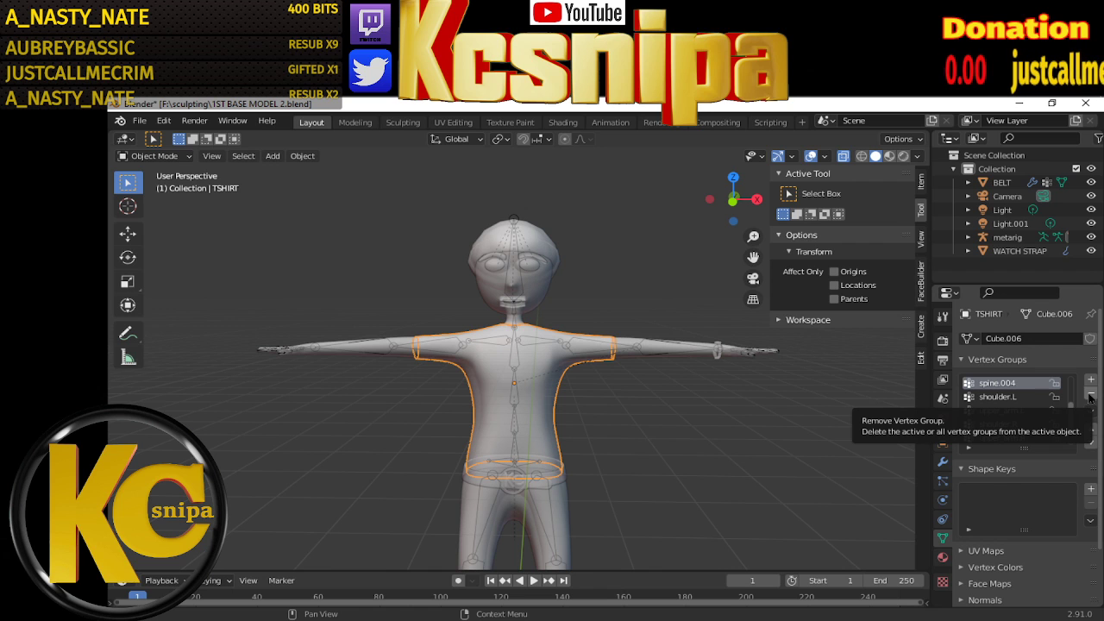
pyautogui.click(1091, 395)
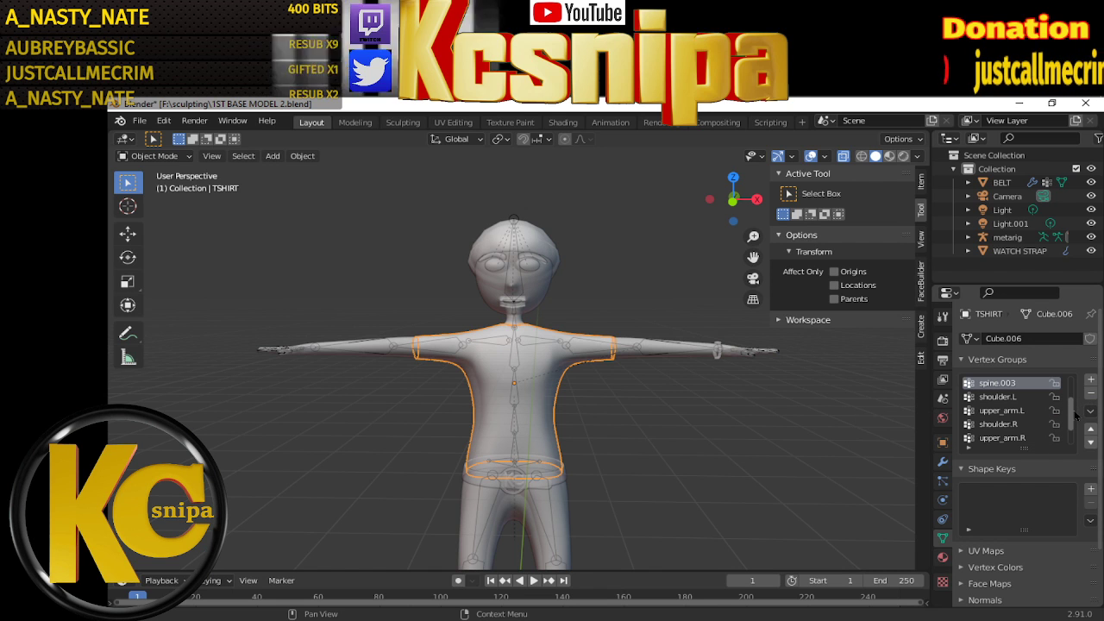
pyautogui.scroll(1, 1074, 412)
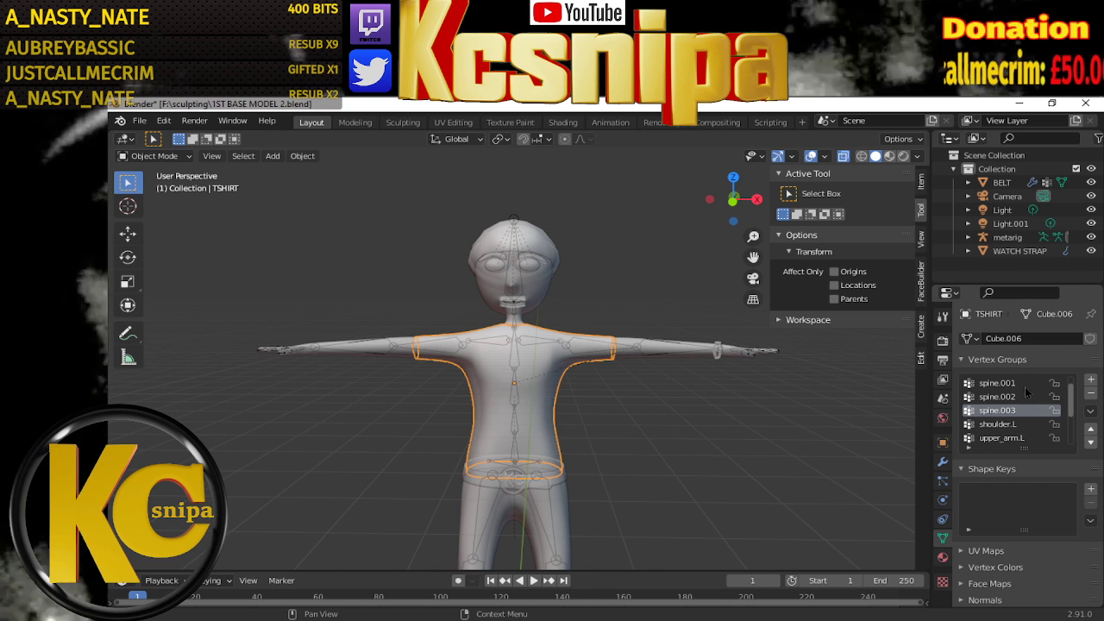
pyautogui.scroll(1, 1069, 398)
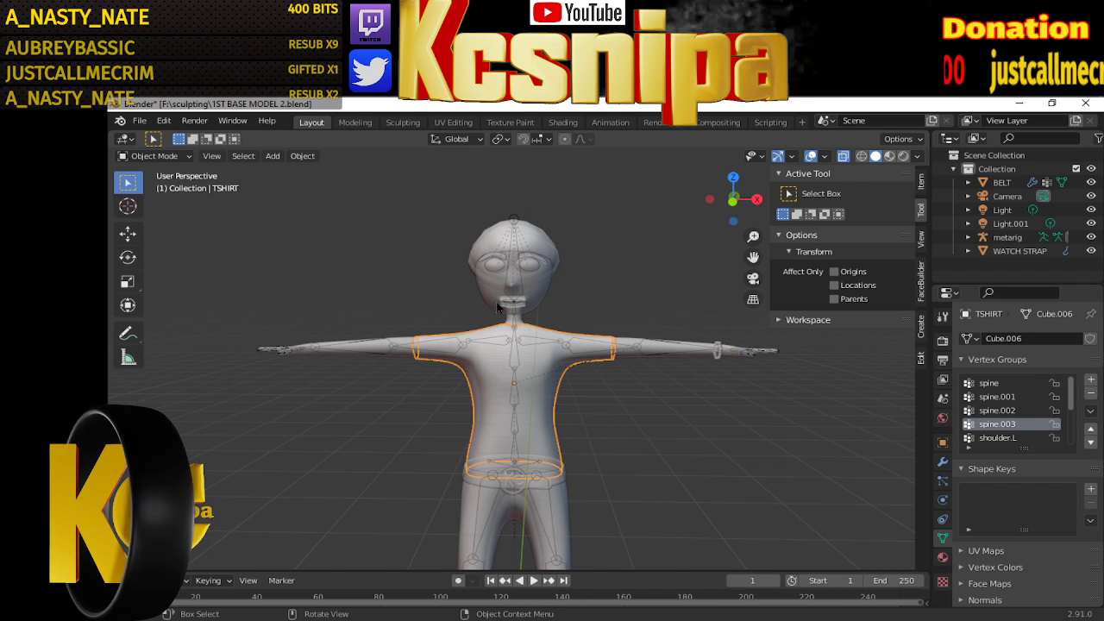
# Select the metarig and put it into Pose Mode
pyautogui.click(513, 219)
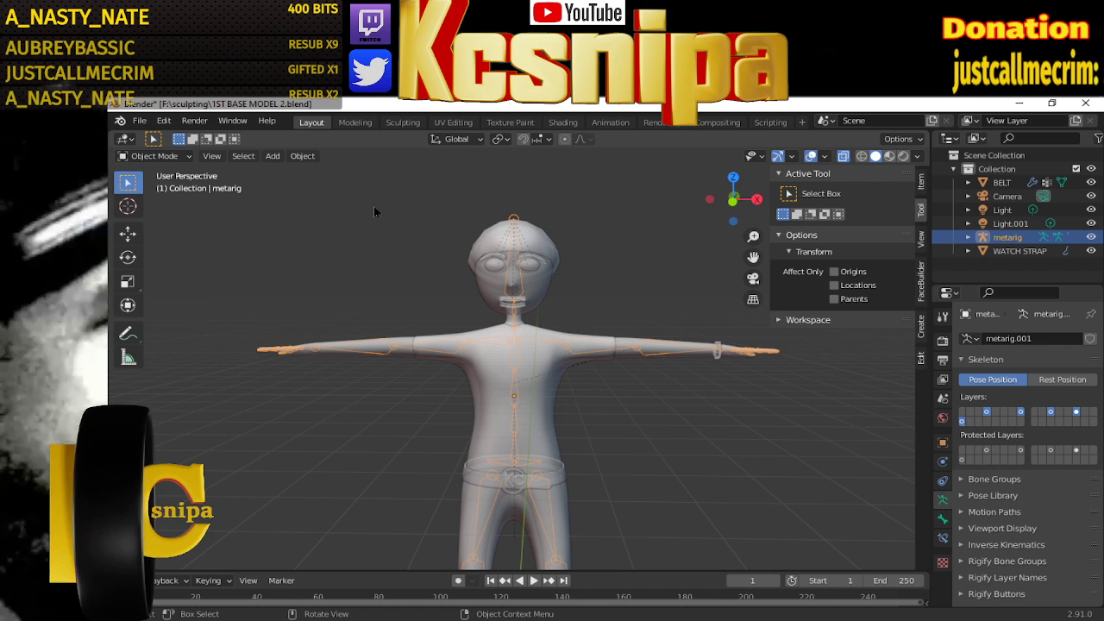
pyautogui.click(159, 155)
pyautogui.click(192, 204)
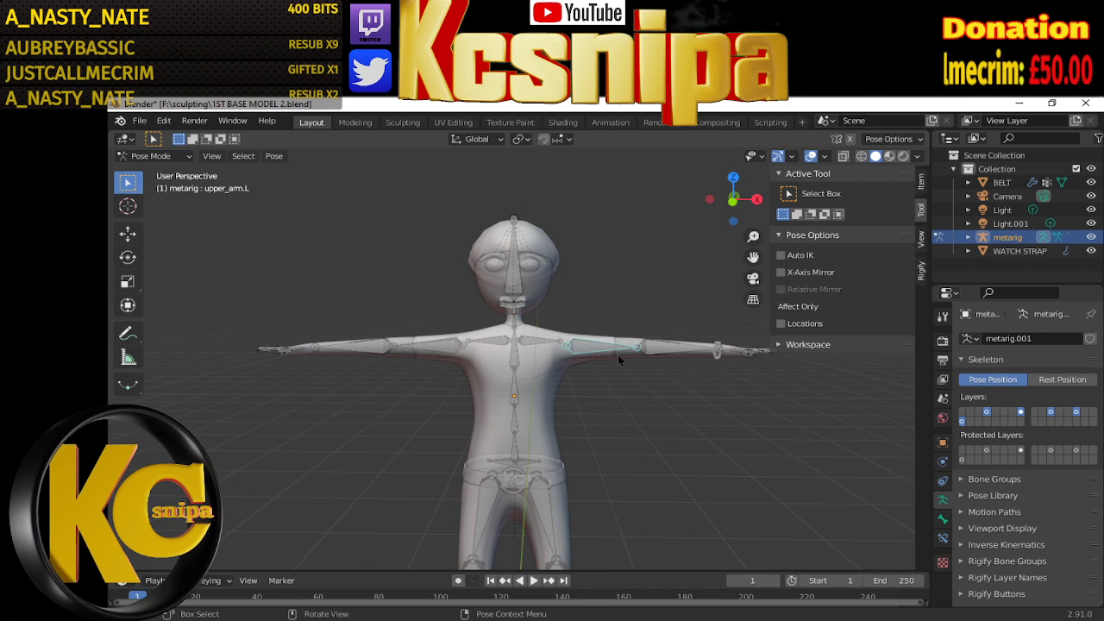
# Trial-rotate the left upper arm from front and side, cancelling each time to keep the T-pose
pyautogui.press('r')
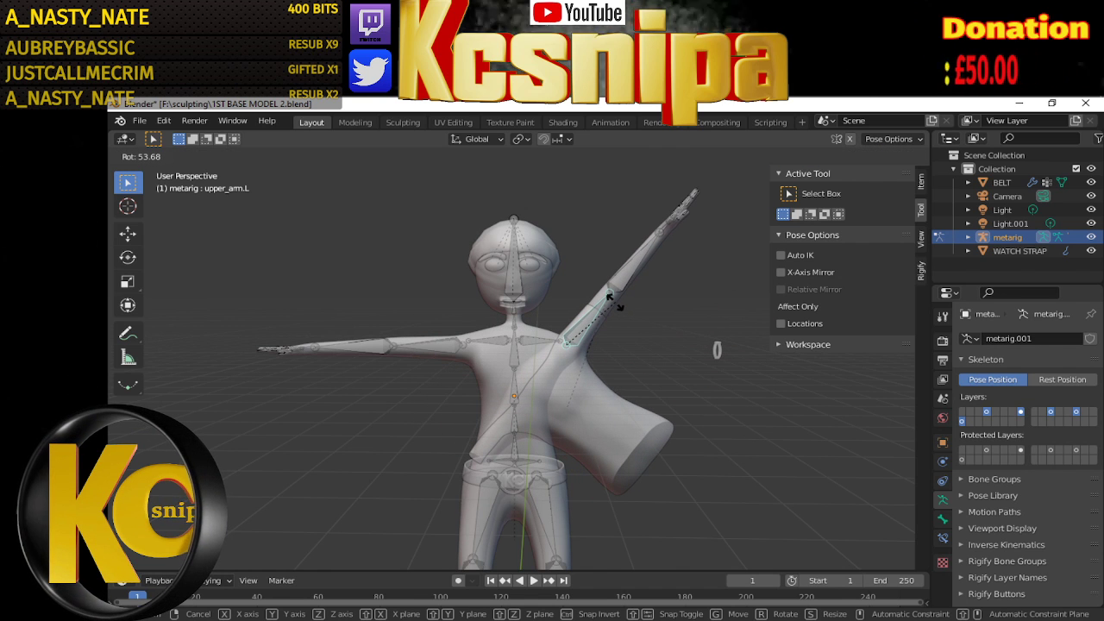
pyautogui.rightClick(615, 302)
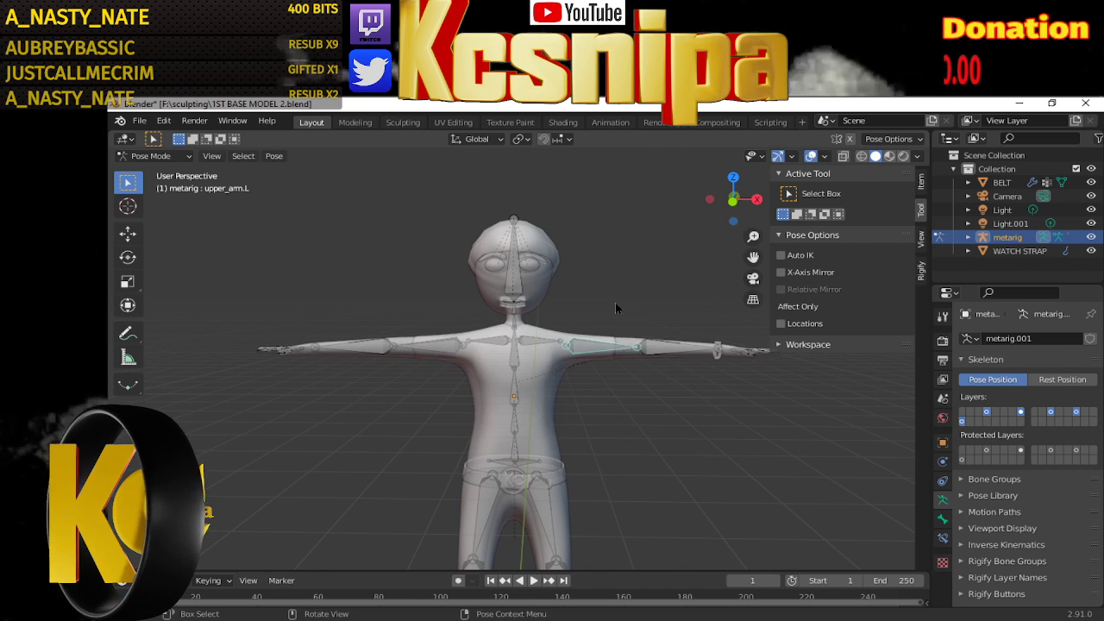
pyautogui.moveTo(661, 370); pyautogui.dragTo(484, 348, button='middle')
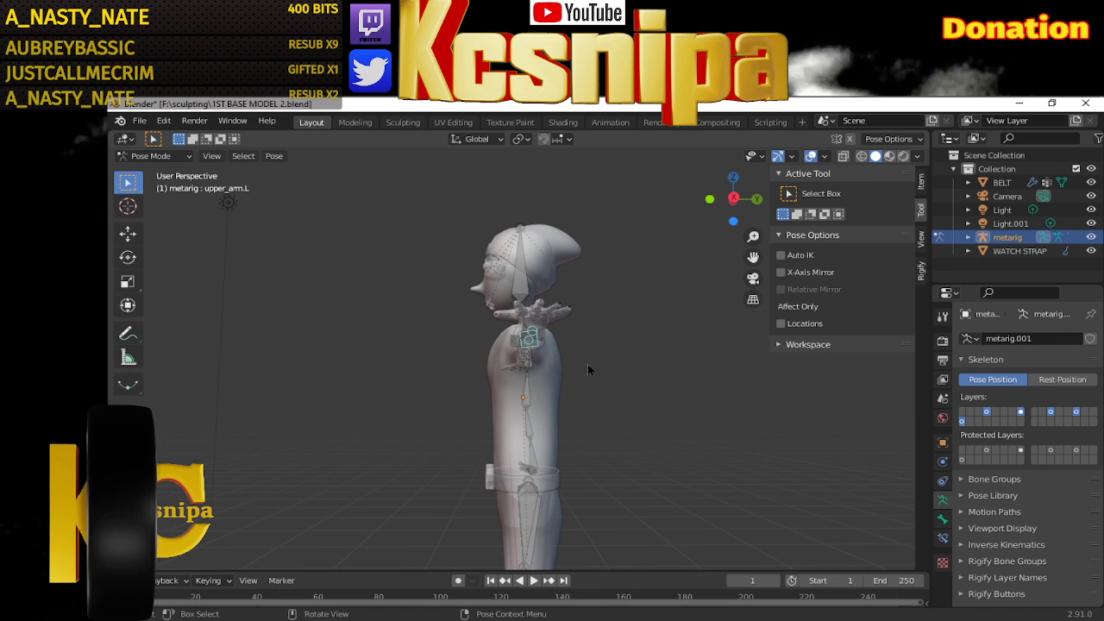
pyautogui.press('r')
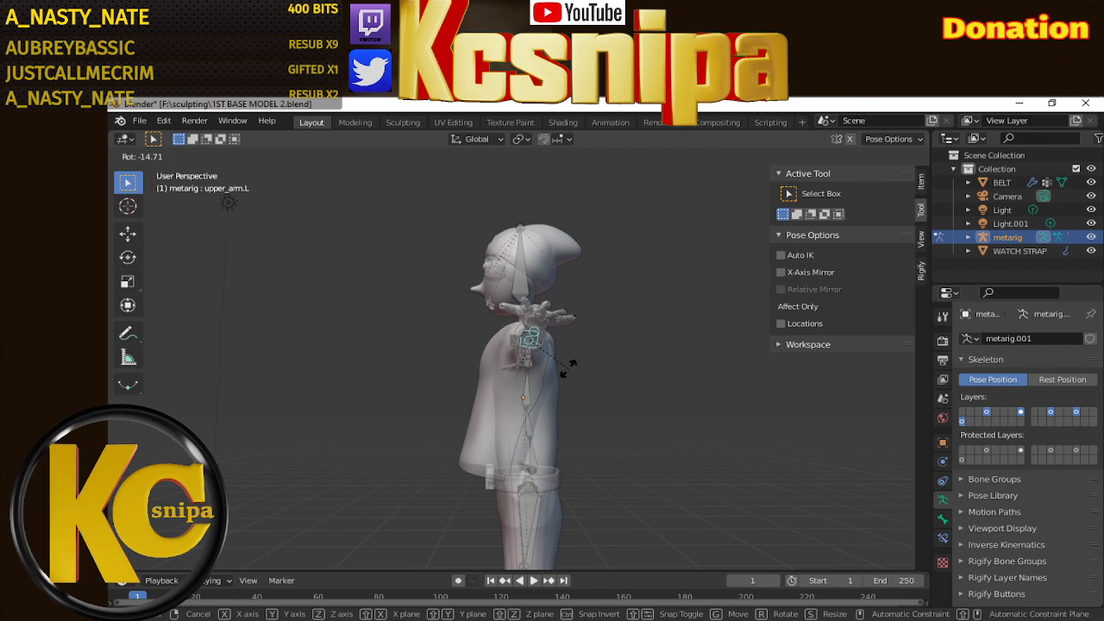
pyautogui.rightClick(568, 368)
pyautogui.moveTo(568, 371)
pyautogui.mouseDown(button='middle')
pyautogui.moveTo(601, 412)
pyautogui.moveTo(590, 398)
pyautogui.mouseUp(button='middle')
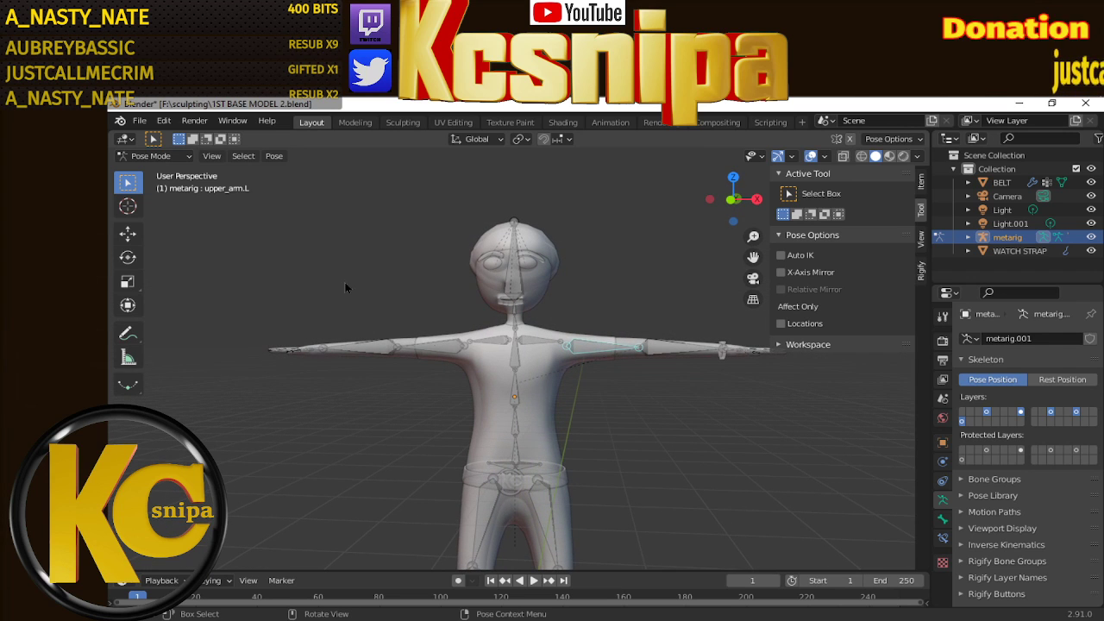
# Back in Object Mode, clear the TSHIRT mesh's parent
pyautogui.click(155, 157)
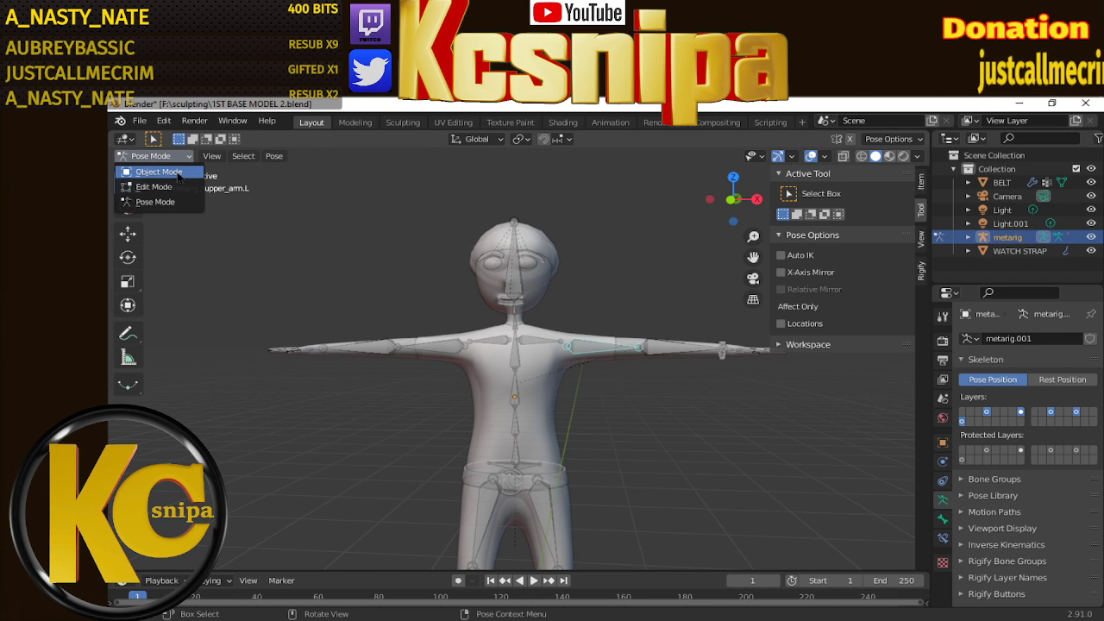
pyautogui.click(159, 173)
pyautogui.click(556, 424)
pyautogui.rightClick(596, 440)
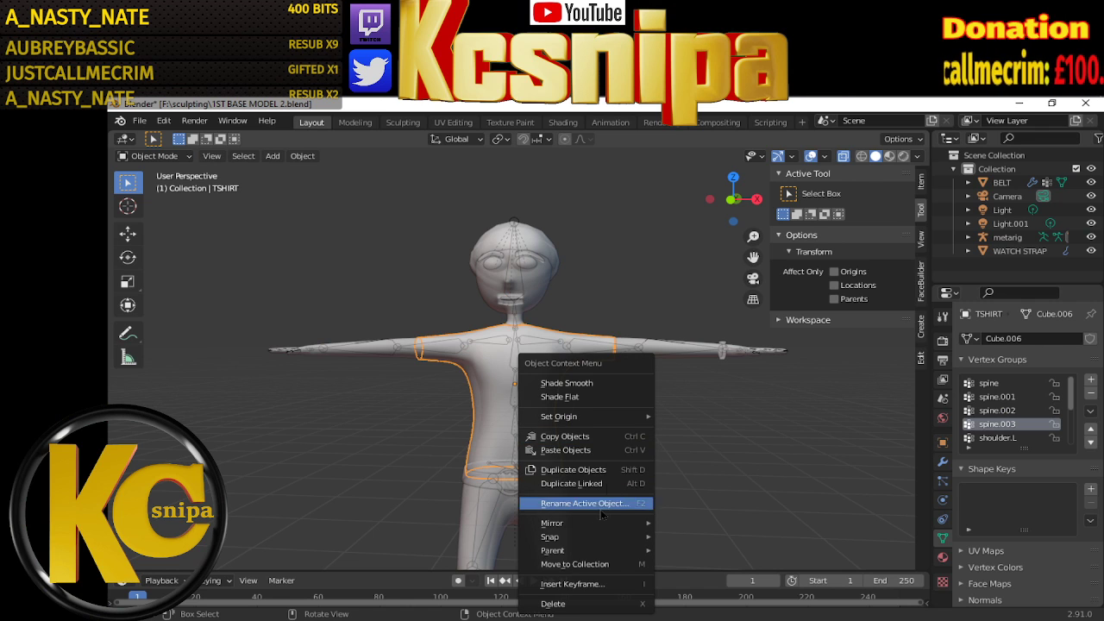
pyautogui.moveTo(553, 550)
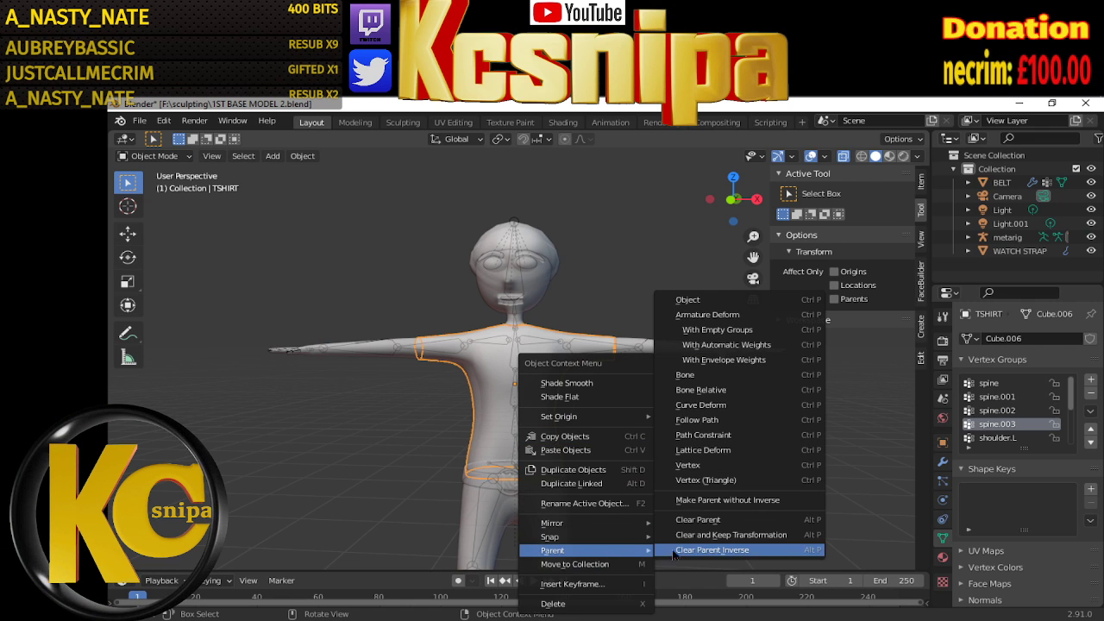
pyautogui.click(707, 521)
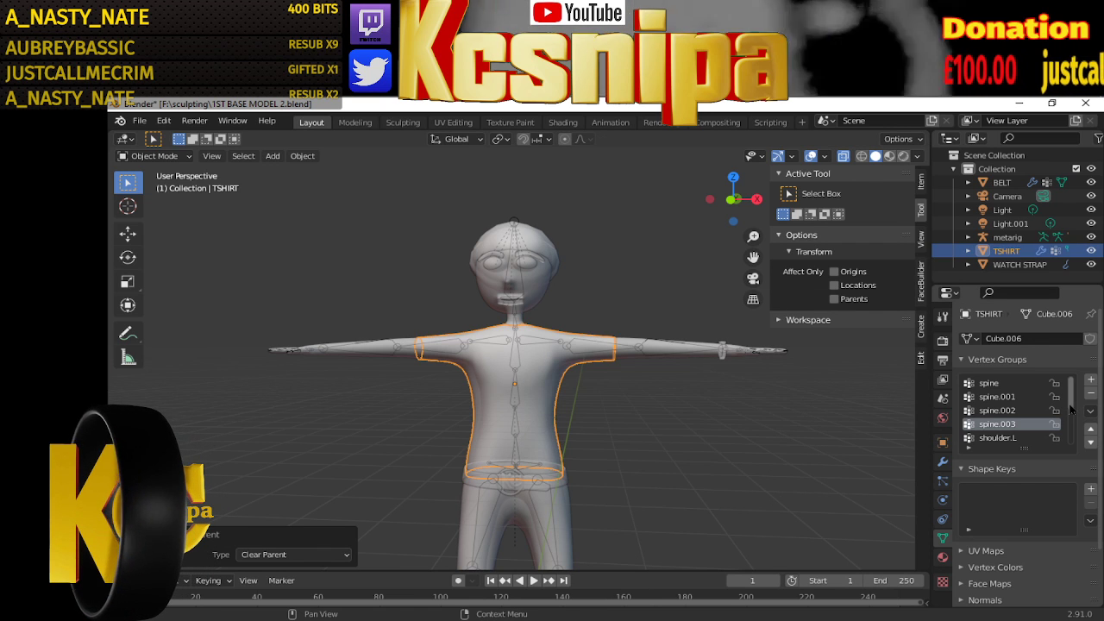
# Delete the T-shirt's remaining vertex groups, clear its parent again, and add the metarig as active
pyautogui.moveTo(1073, 411); pyautogui.dragTo(1069, 441)
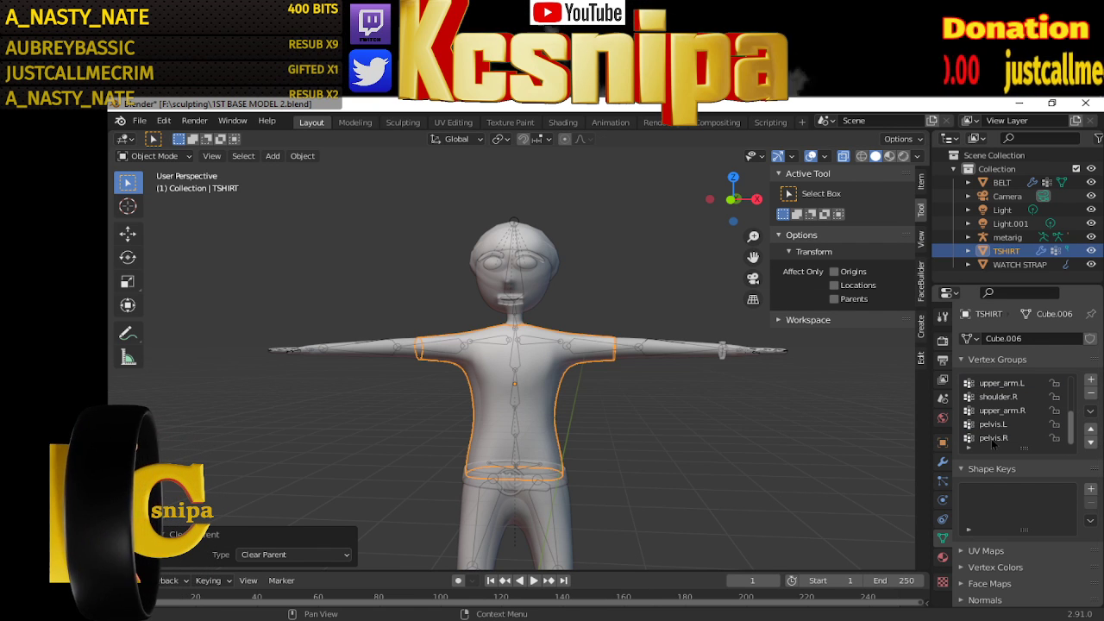
pyautogui.click(1091, 393)
pyautogui.click(1091, 393)
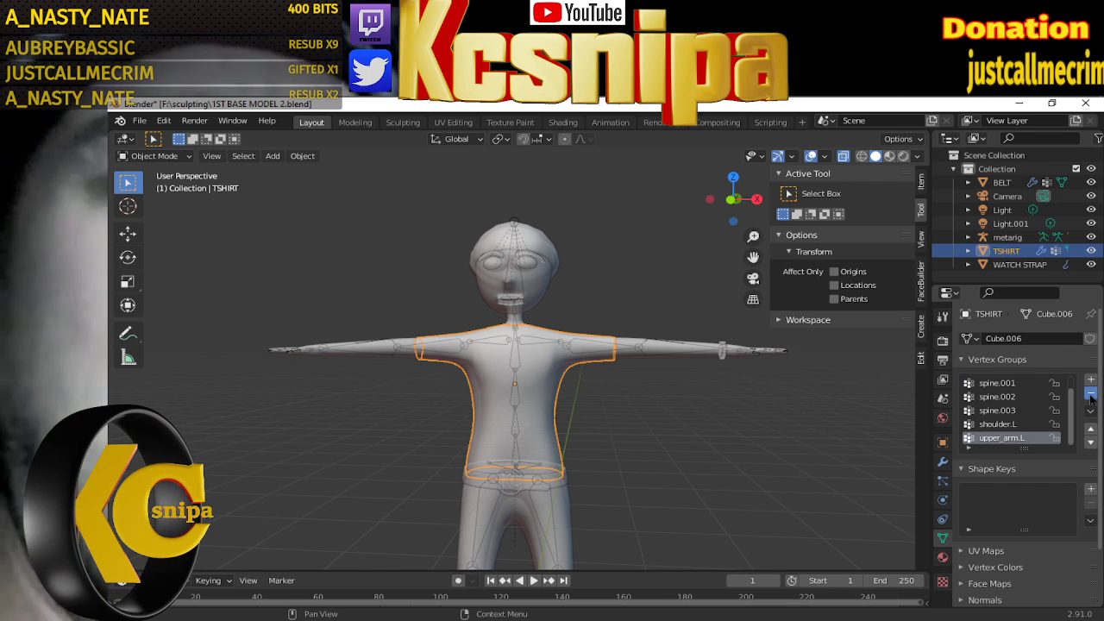
pyautogui.click(1092, 394)
pyautogui.click(1091, 393)
pyautogui.click(1091, 393)
pyautogui.click(1091, 393)
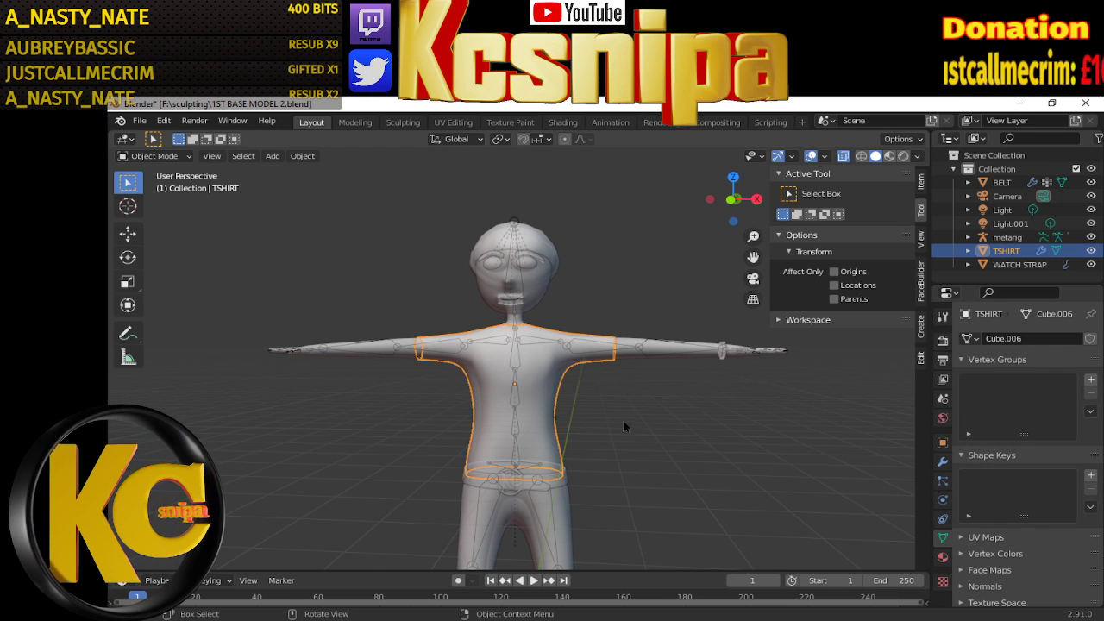
pyautogui.rightClick(579, 374)
pyautogui.moveTo(496, 375)
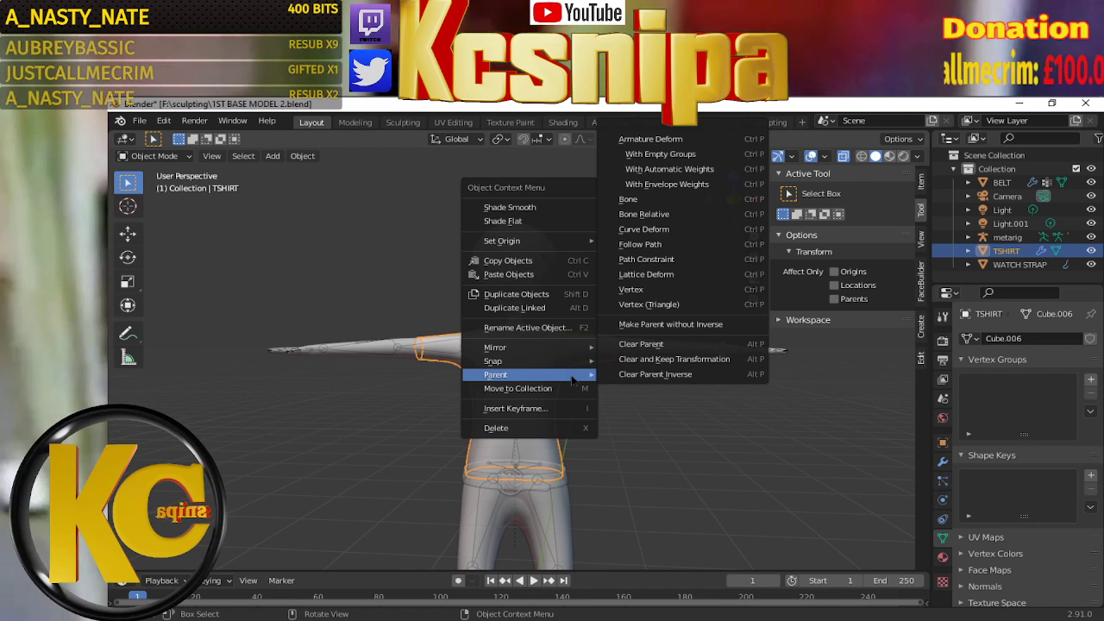
pyautogui.click(647, 343)
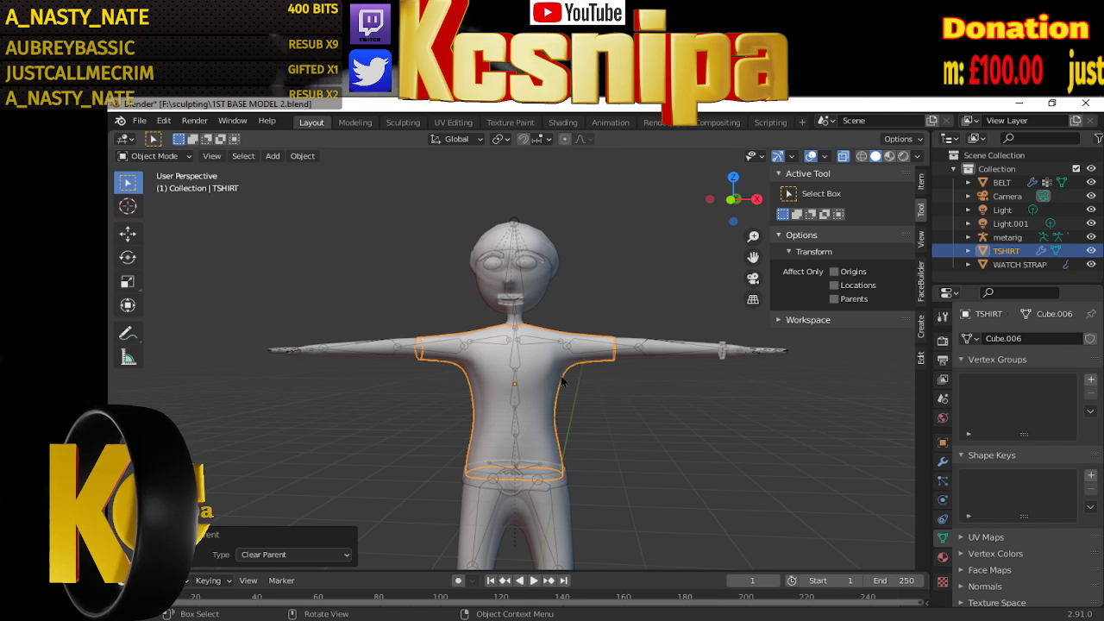
pyautogui.keyDown('shift'); pyautogui.click(636, 350); pyautogui.keyUp('shift')
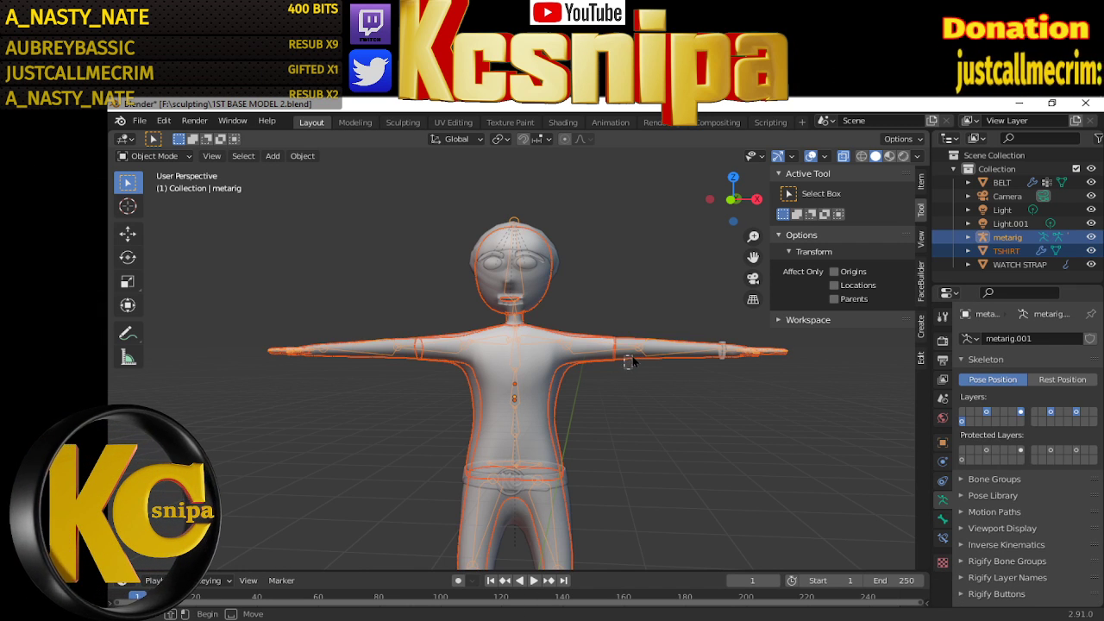
# Parent the T-shirt to the metarig with Armature Deform, then leave only the rig selected
pyautogui.keyDown('ctrl'); pyautogui.click(634, 373); pyautogui.keyUp('ctrl')
pyautogui.rightClick(654, 407)
pyautogui.moveTo(578, 401)
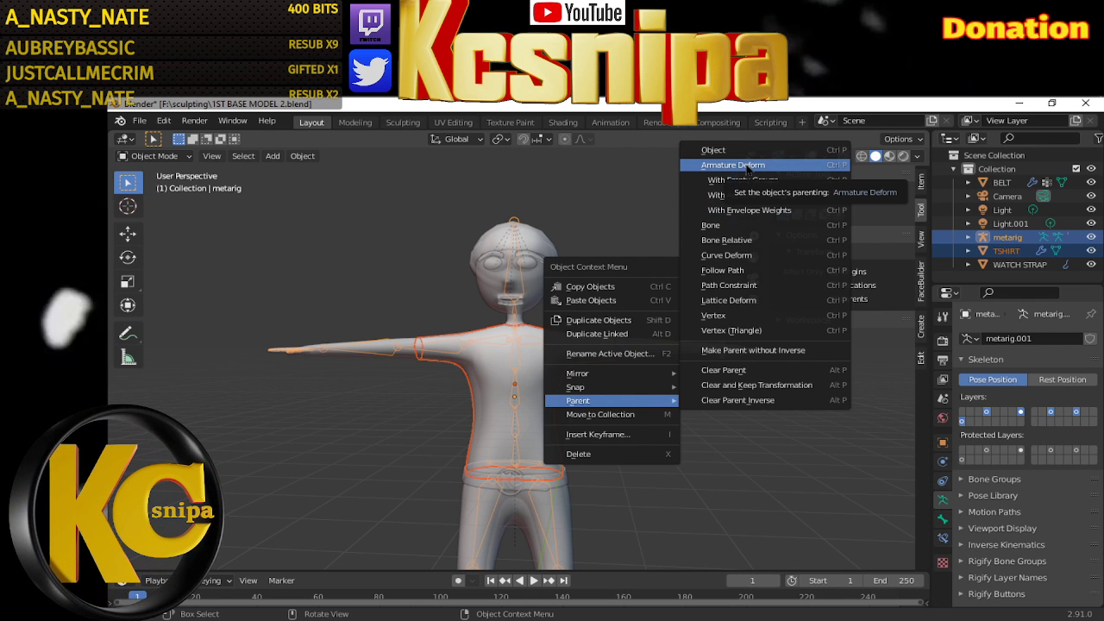
pyautogui.click(747, 167)
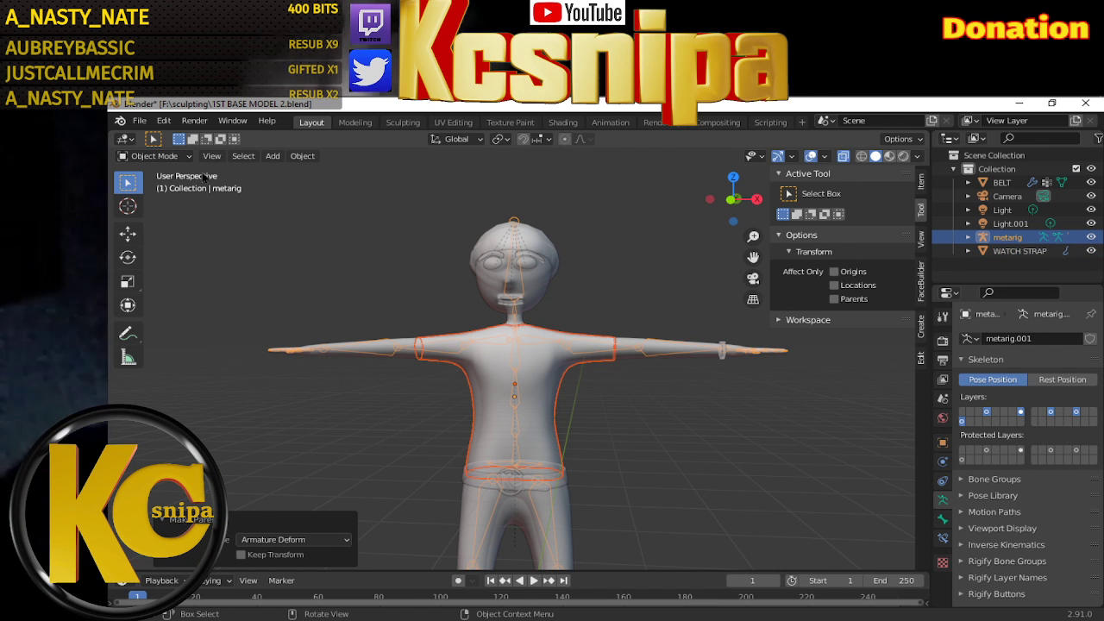
pyautogui.click(156, 156)
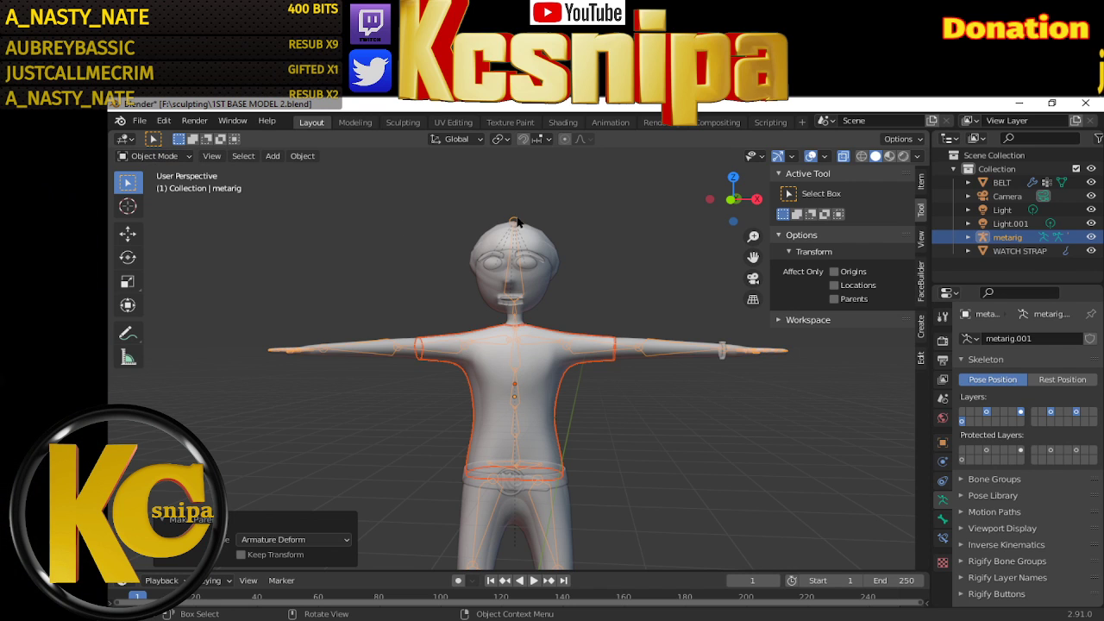
pyautogui.click(517, 223)
pyautogui.click(189, 157)
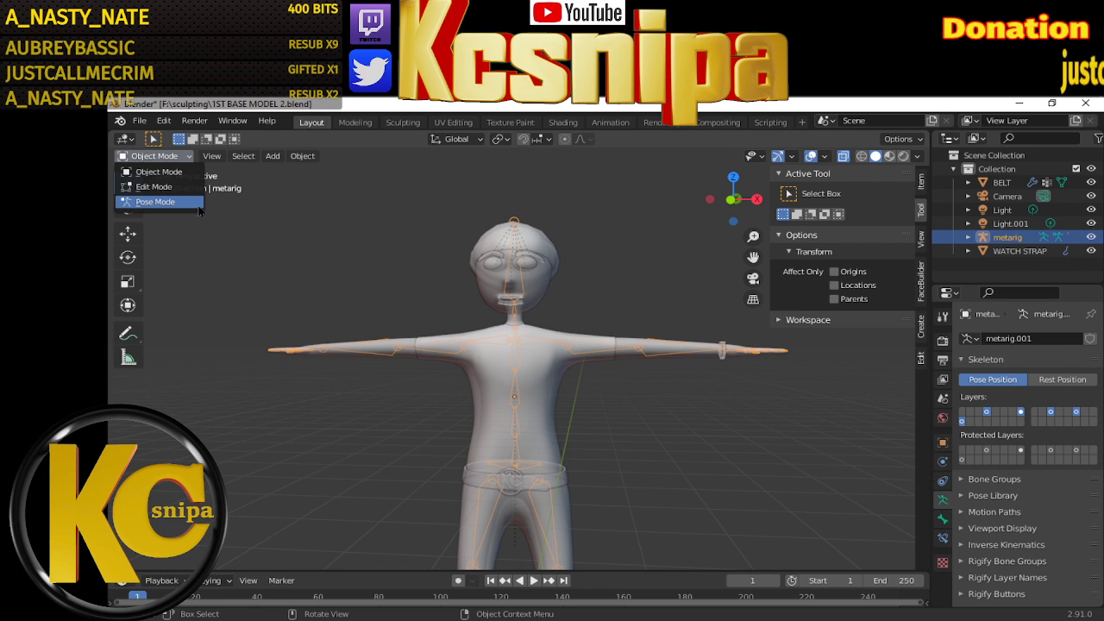
pyautogui.click(198, 205)
pyautogui.press('r')
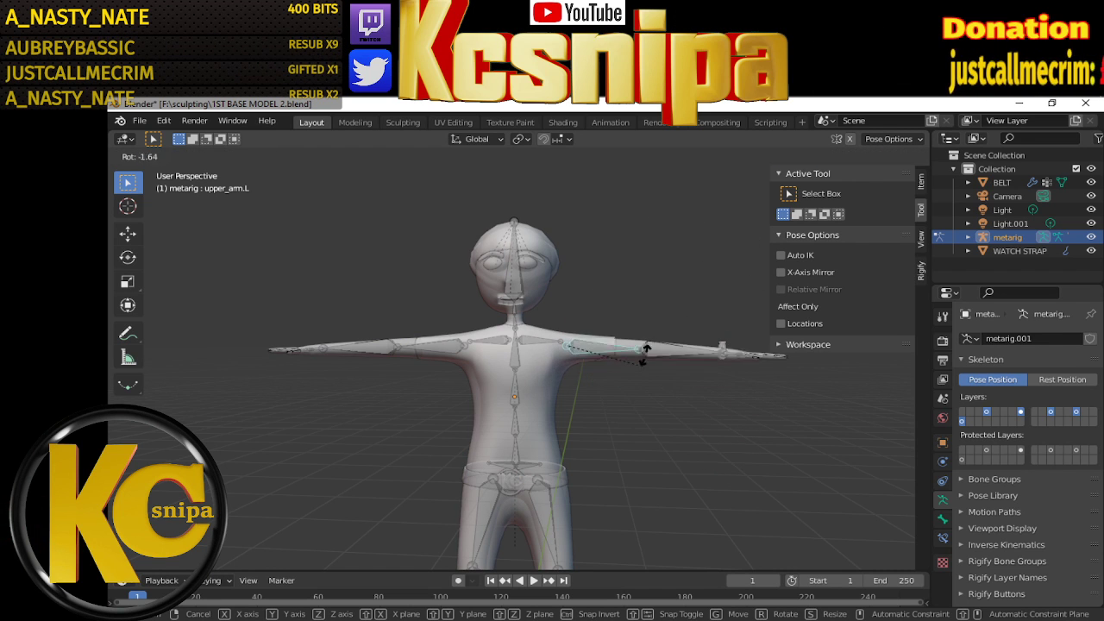
pyautogui.click(634, 371)
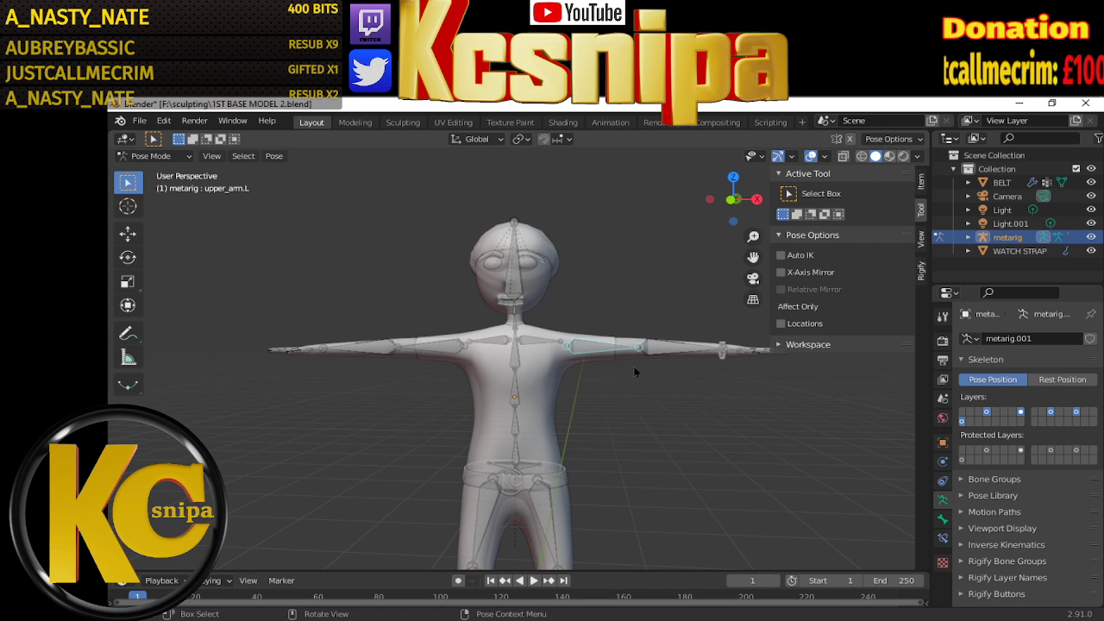
pyautogui.moveTo(655, 373); pyautogui.dragTo(653, 431, button='middle')
pyautogui.press('r')
pyautogui.press('r')
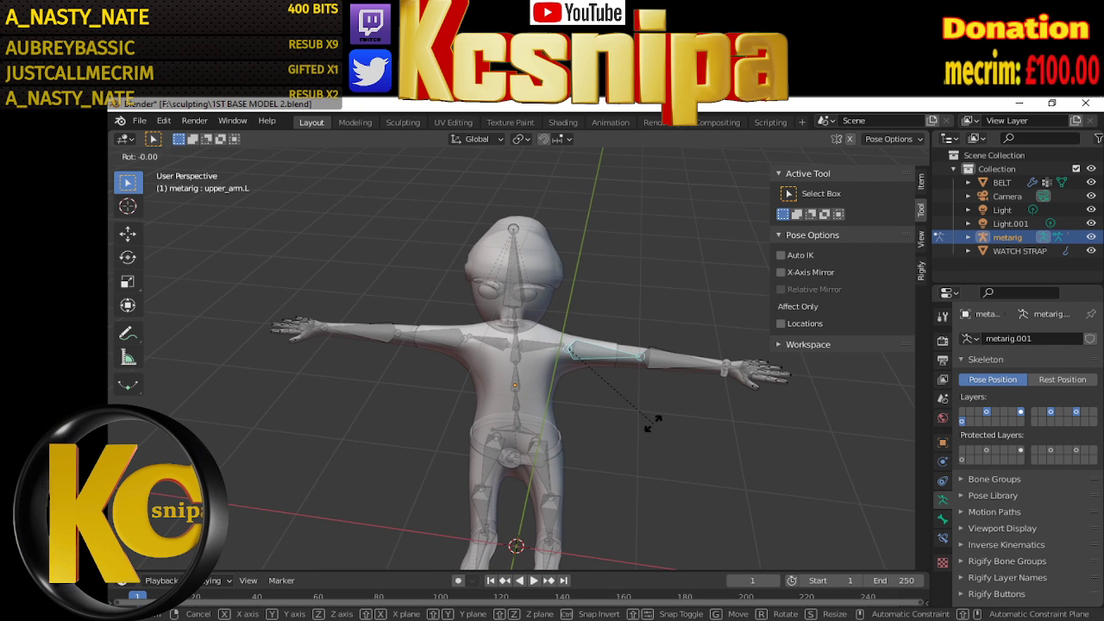
pyautogui.rightClick(674, 447)
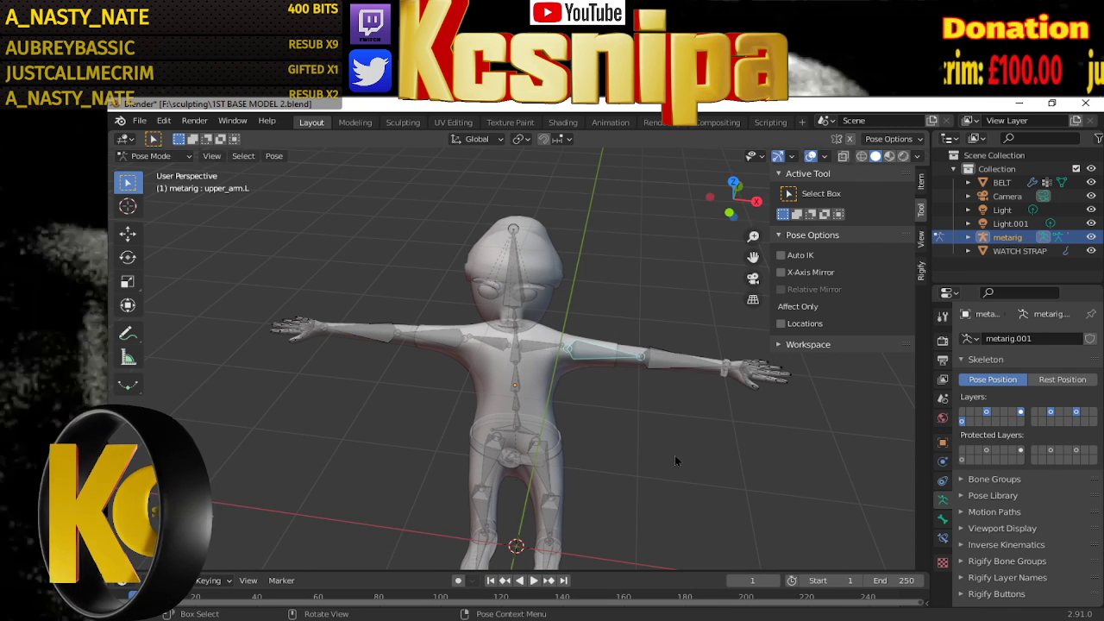
pyautogui.moveTo(679, 410); pyautogui.dragTo(568, 337, button='middle')
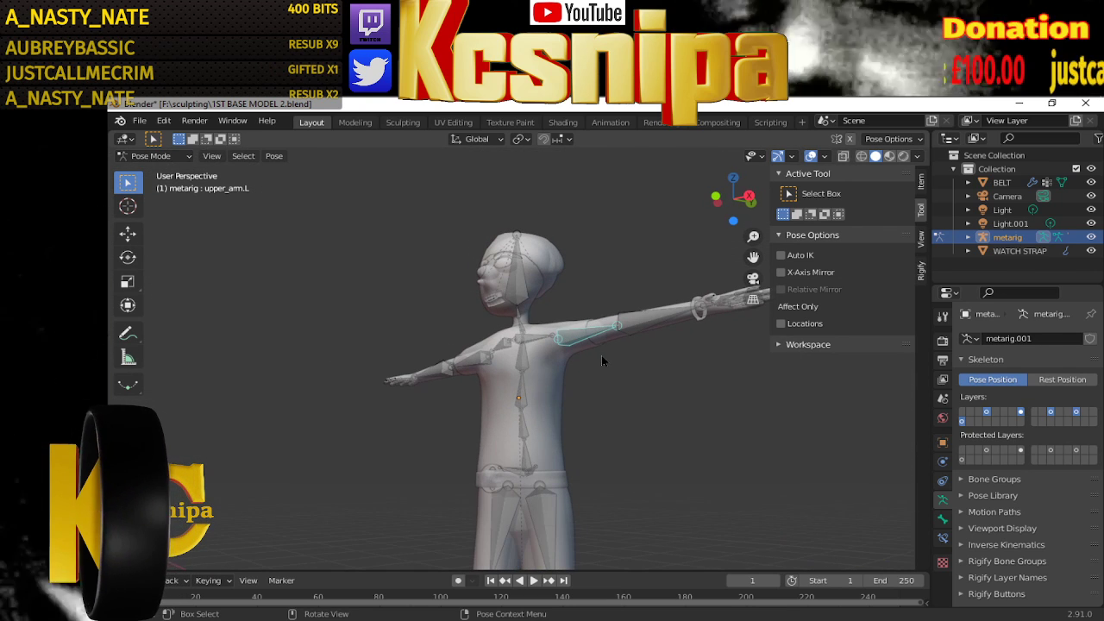
pyautogui.press('r')
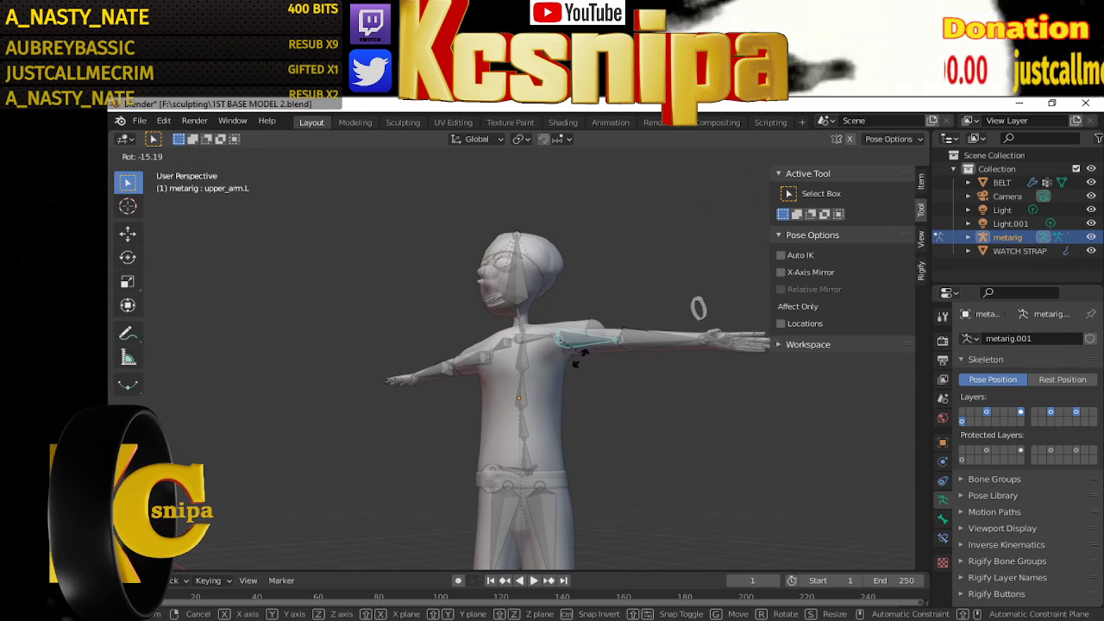
pyautogui.rightClick(521, 415)
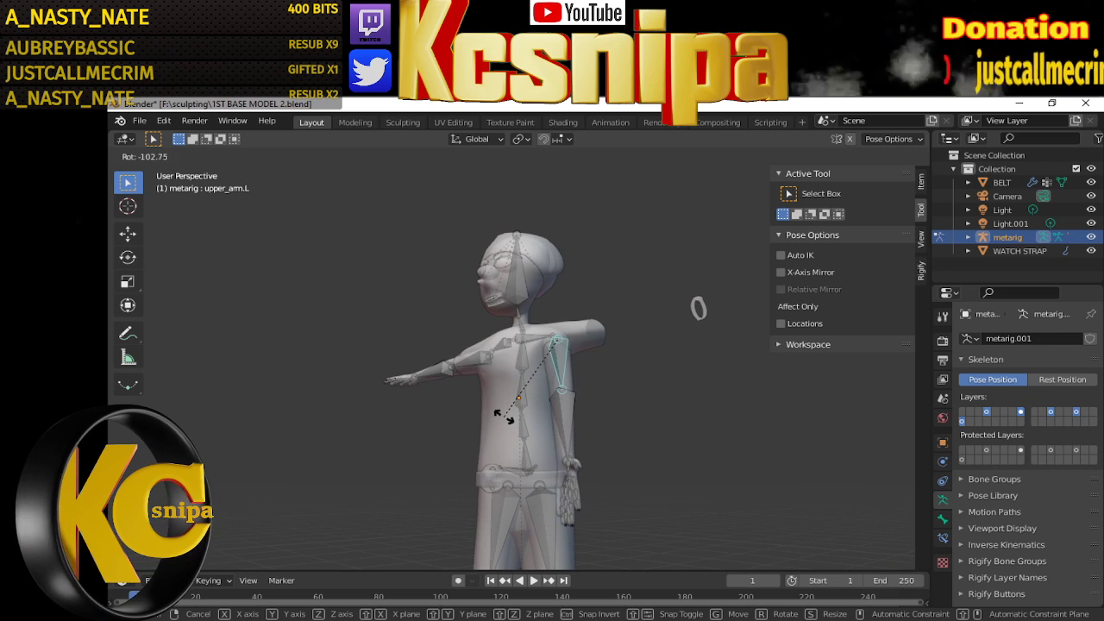
pyautogui.moveTo(509, 418)
pyautogui.mouseDown(button='middle')
pyautogui.moveTo(707, 417)
pyautogui.moveTo(486, 376)
pyautogui.mouseUp(button='middle')
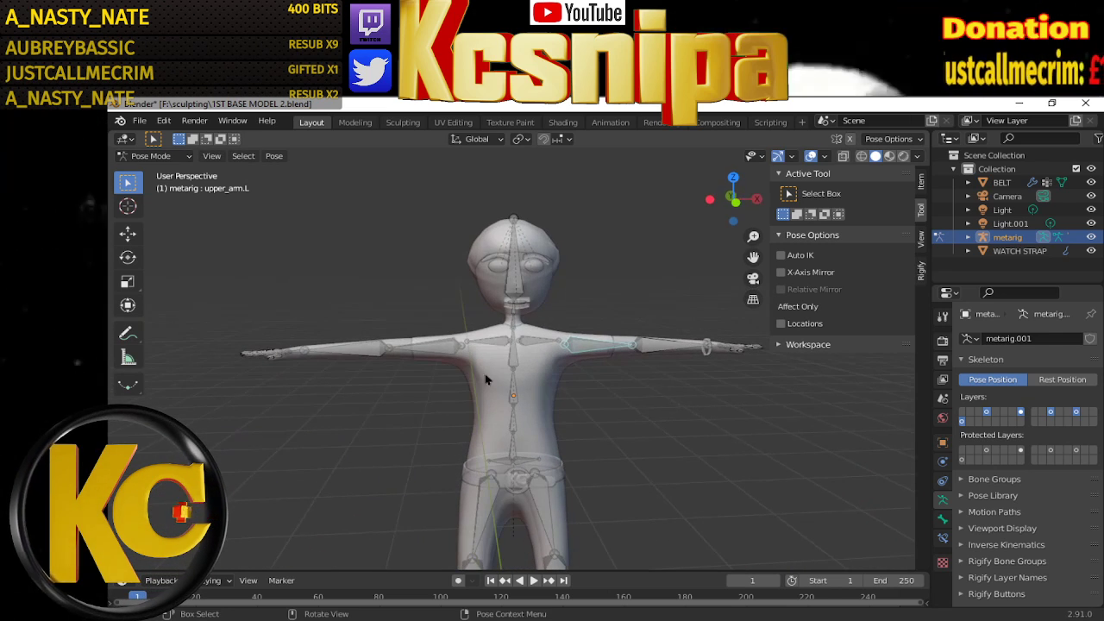
pyautogui.click(423, 346)
pyautogui.press('r')
pyautogui.press('r')
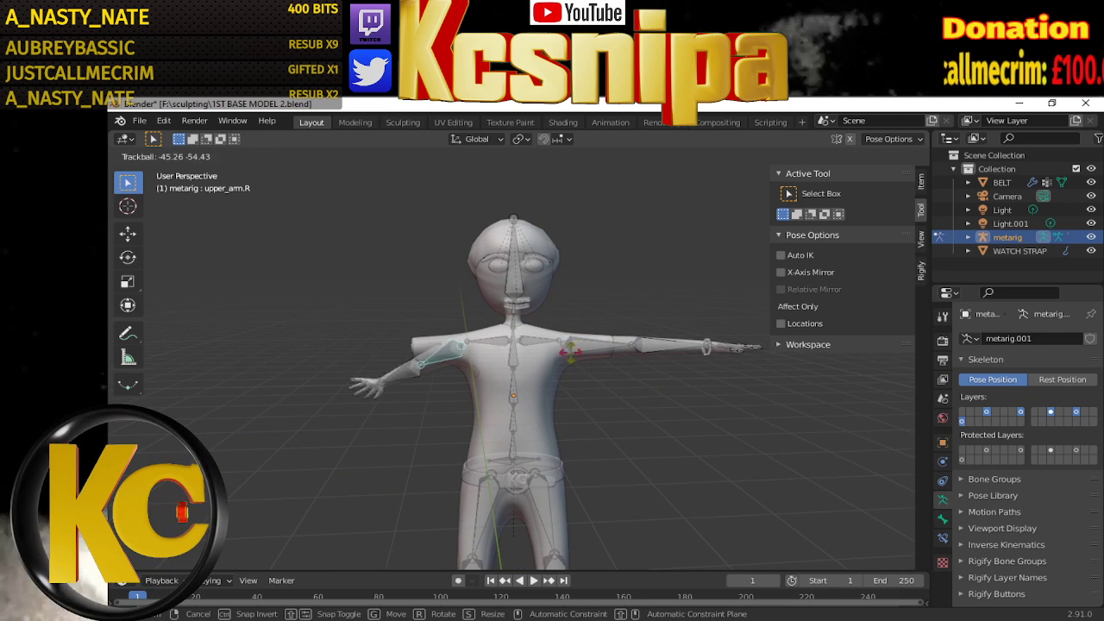
pyautogui.rightClick(552, 355)
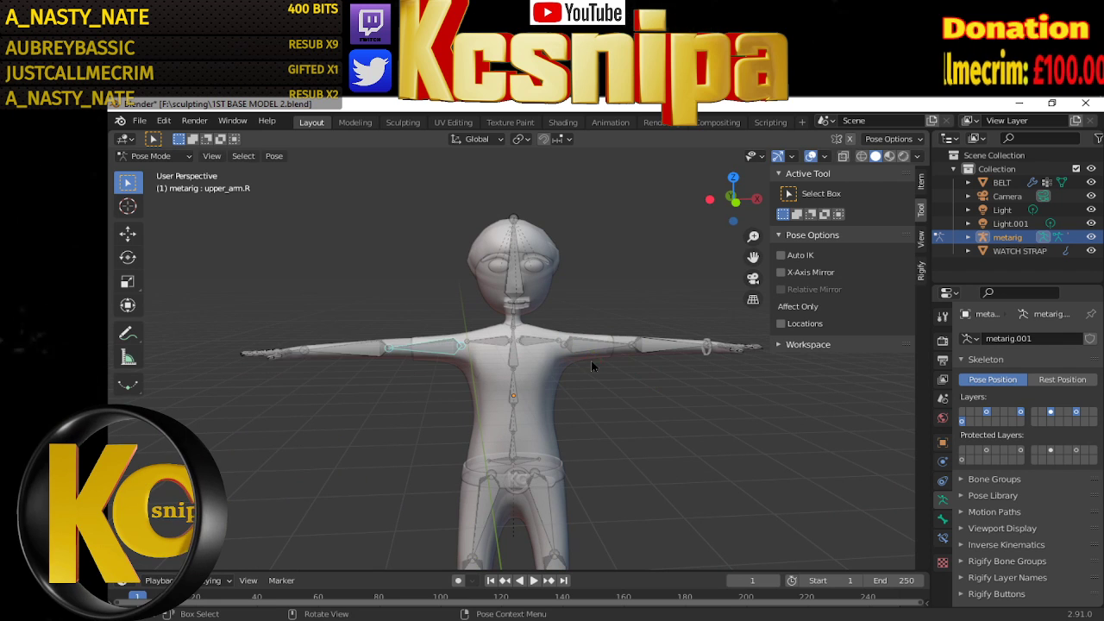
pyautogui.click(553, 393)
pyautogui.moveTo(612, 411); pyautogui.dragTo(595, 405, button='middle')
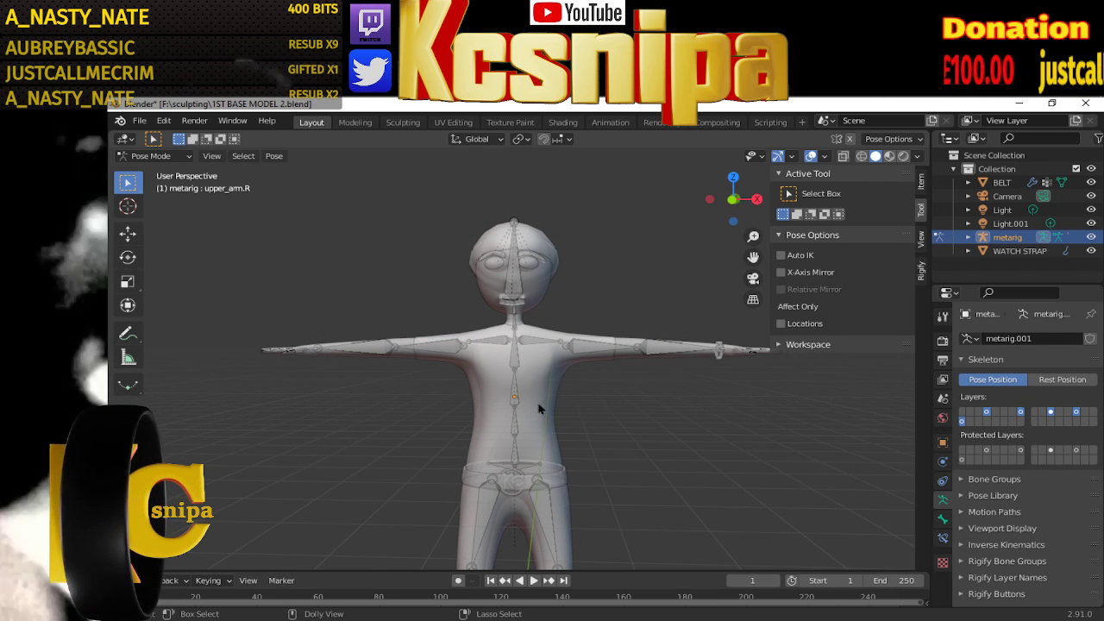
pyautogui.moveTo(552, 402); pyautogui.dragTo(543, 407, button='middle')
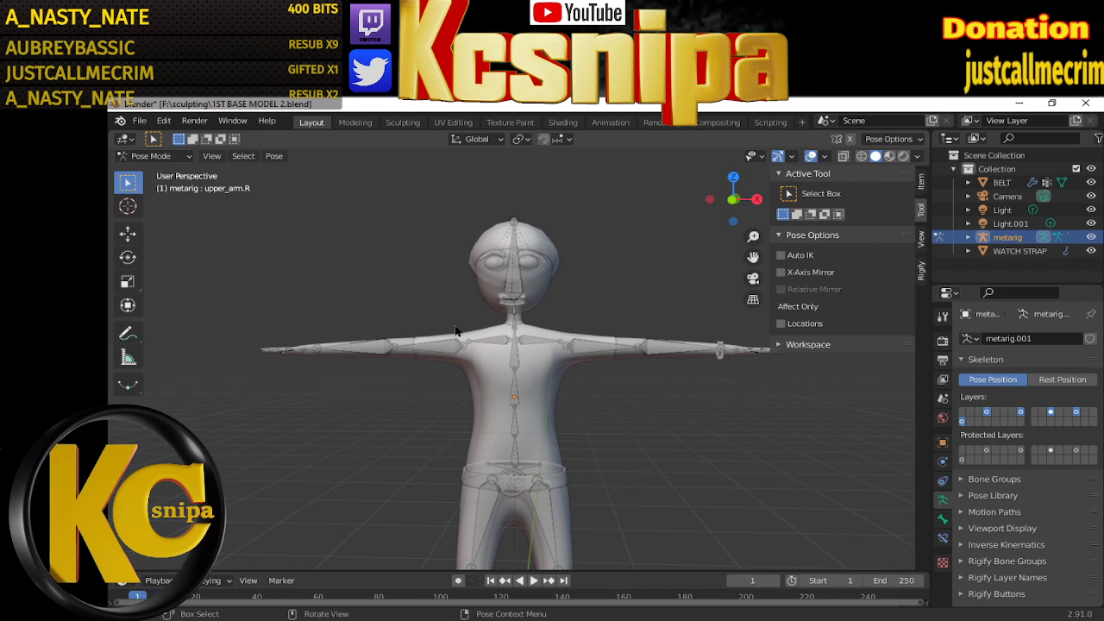
pyautogui.moveTo(523, 333)
pyautogui.mouseDown(button='middle')
pyautogui.moveTo(414, 322)
pyautogui.moveTo(405, 332)
pyautogui.mouseUp(button='middle')
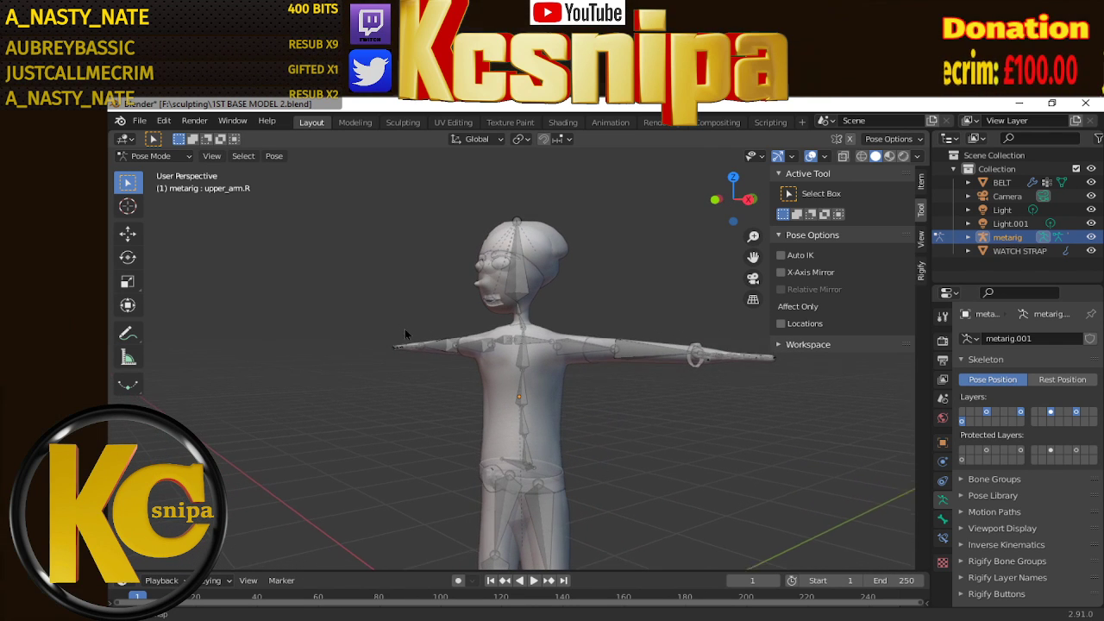
pyautogui.click(164, 157)
# In Object Mode, select the TSHIRT mesh and trial a rotation, cancelling it
pyautogui.click(155, 169)
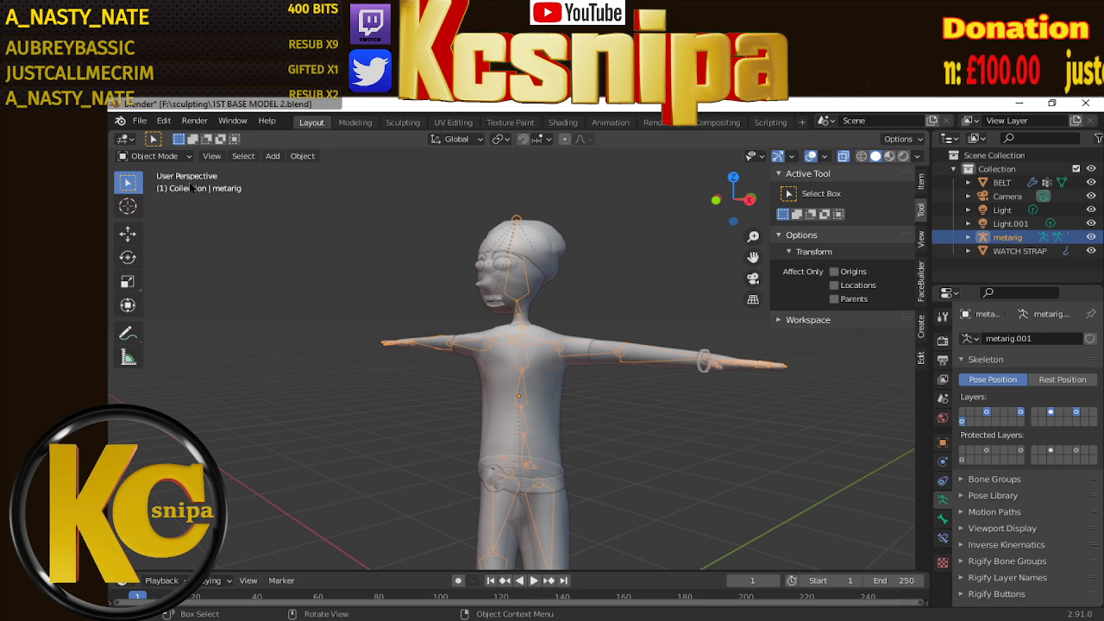
pyautogui.click(541, 402)
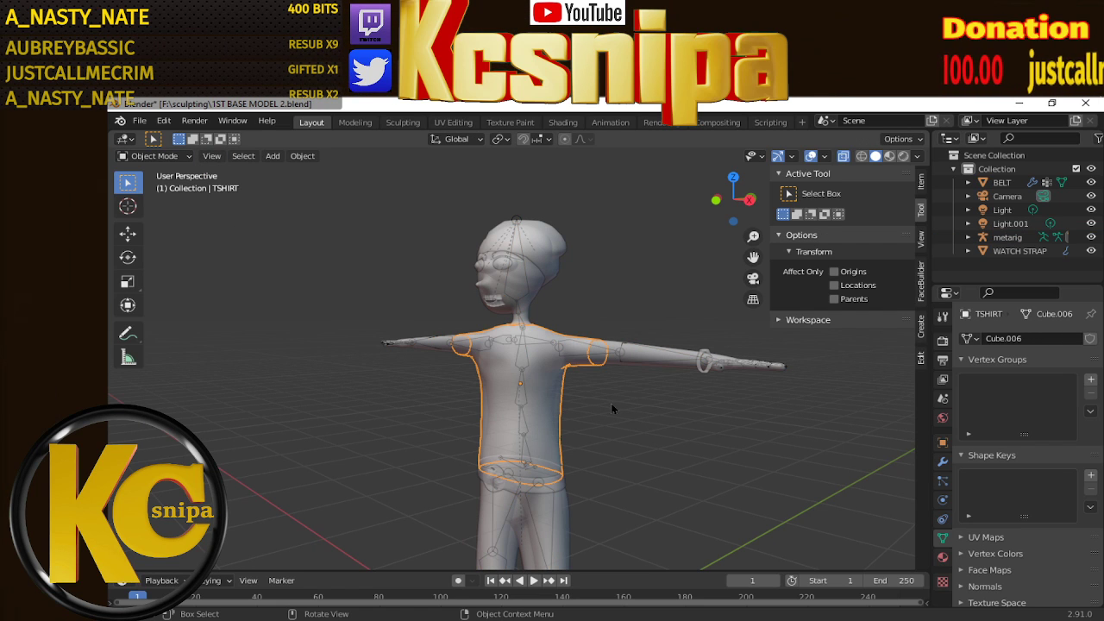
pyautogui.press('r')
pyautogui.press('r')
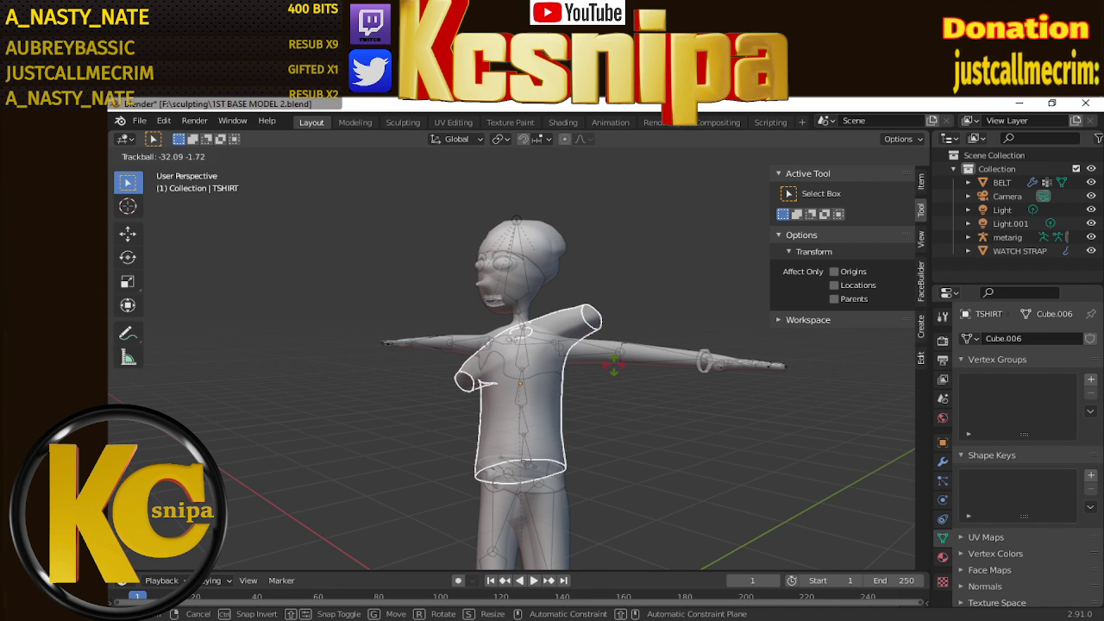
pyautogui.rightClick(612, 365)
pyautogui.moveTo(576, 407)
pyautogui.mouseDown(button='middle')
pyautogui.moveTo(681, 418)
pyautogui.moveTo(668, 414)
pyautogui.mouseUp(button='middle')
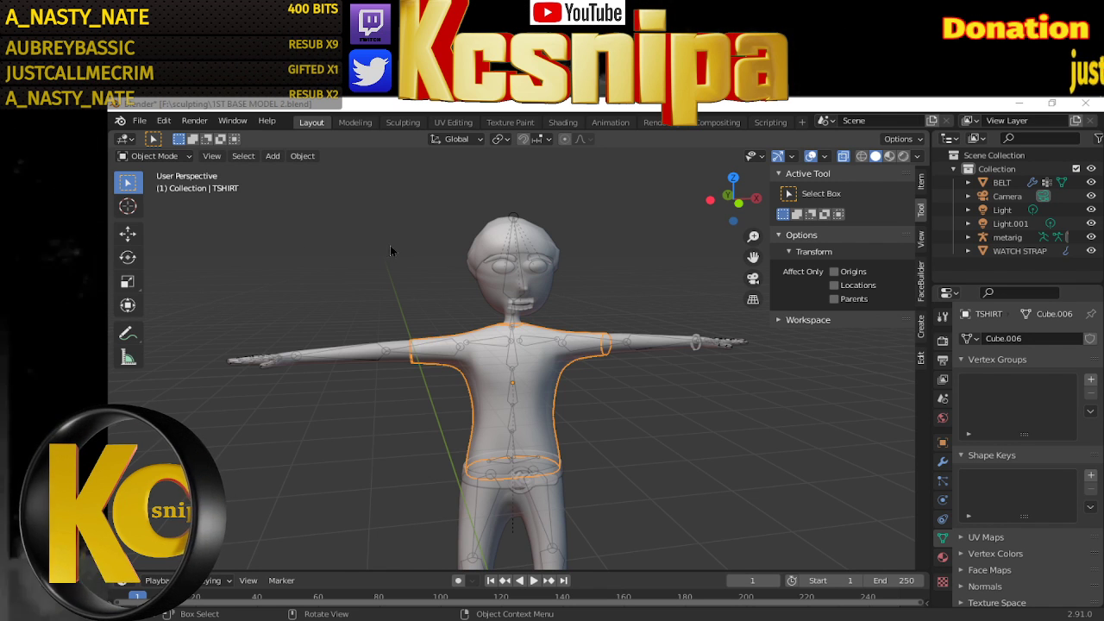
# Orbit the view slightly to check the T-shirt against the metarig
pyautogui.moveTo(574, 372); pyautogui.dragTo(539, 378, button='middle')
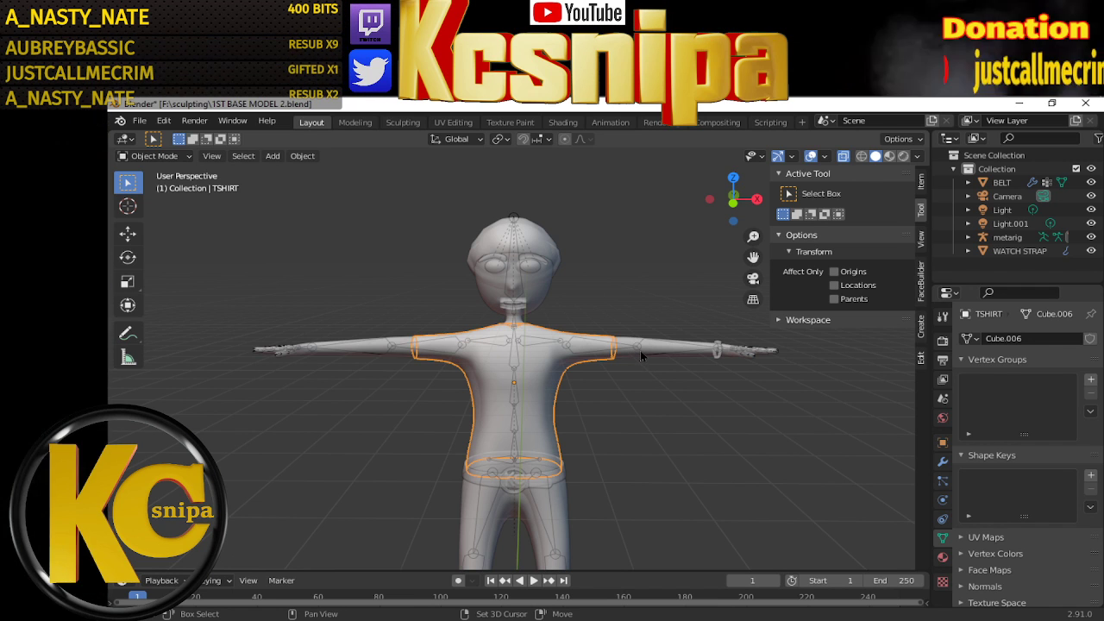
# Select the T-shirt with the metarig active and switch the rig to Pose Mode
pyautogui.keyDown('shift'); pyautogui.click(648, 348); pyautogui.keyUp('shift')
pyautogui.keyDown('shift'); pyautogui.click(647, 349); pyautogui.keyUp('shift')
pyautogui.keyDown('shift'); pyautogui.click(644, 351); pyautogui.keyUp('shift')
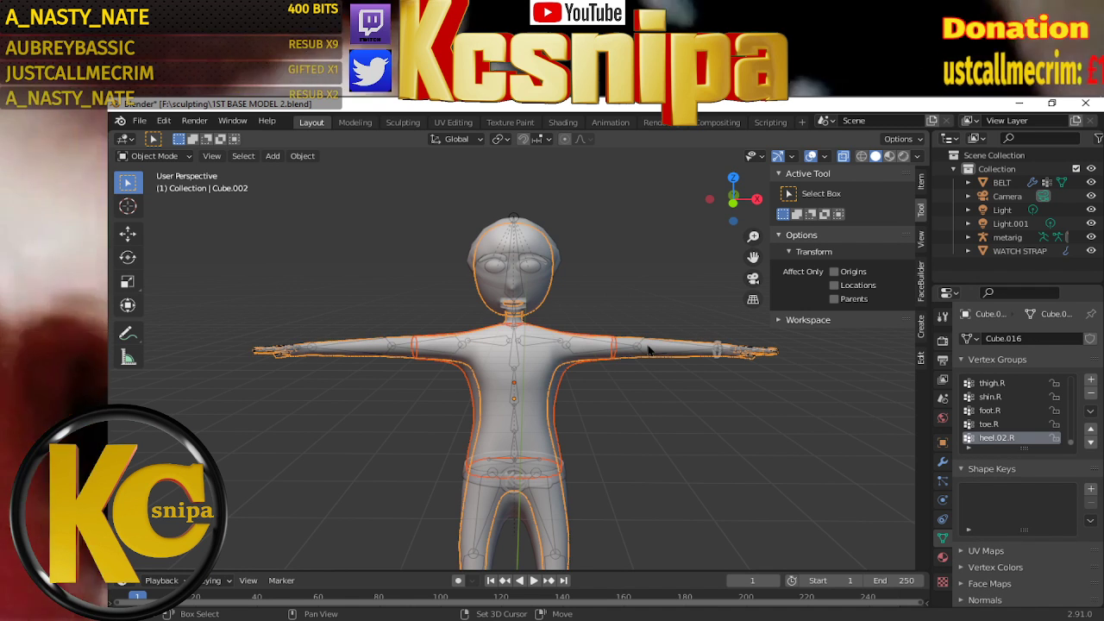
pyautogui.keyDown('shift'); pyautogui.click(621, 363); pyautogui.keyUp('shift')
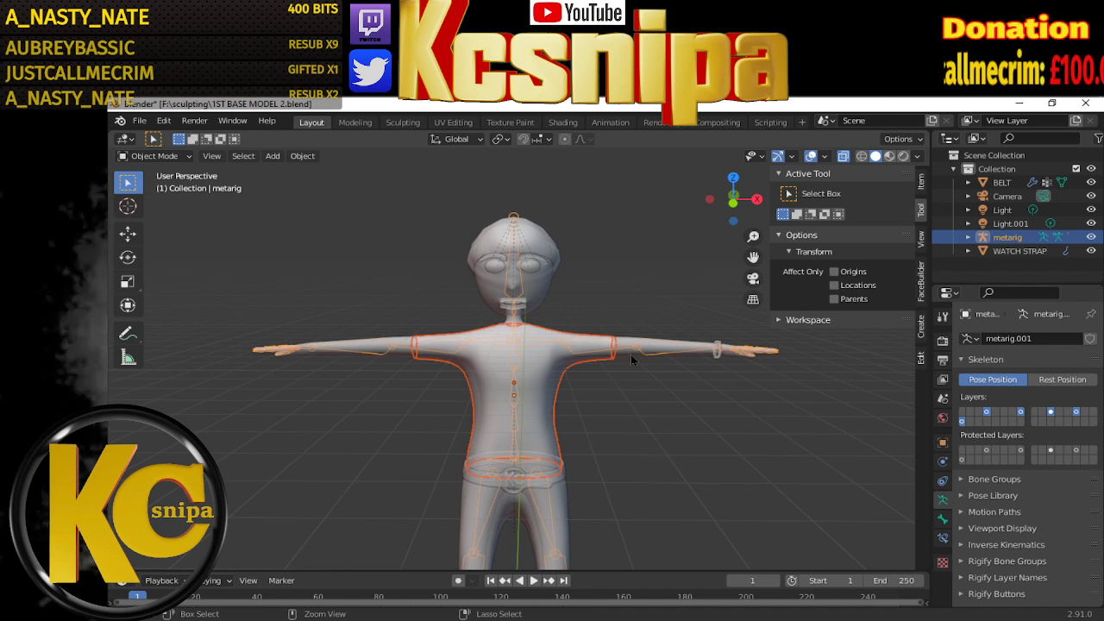
pyautogui.click(184, 159)
pyautogui.click(157, 202)
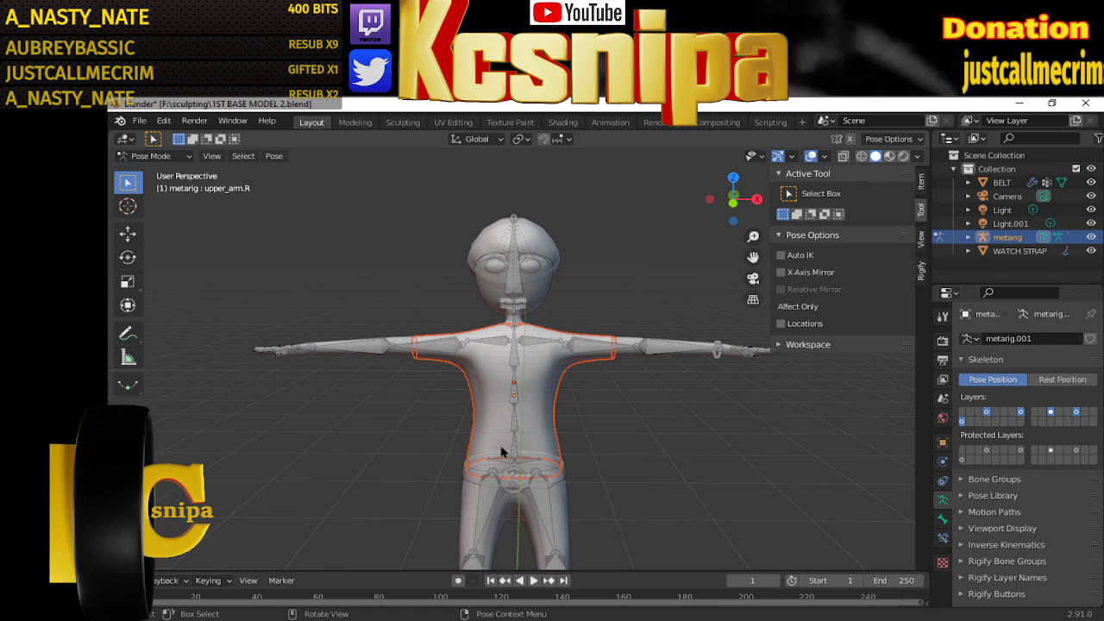
# Bone-parent the T-shirt to spine.003 with Ctrl+P > Bone, then return to Object Mode
pyautogui.click(514, 352)
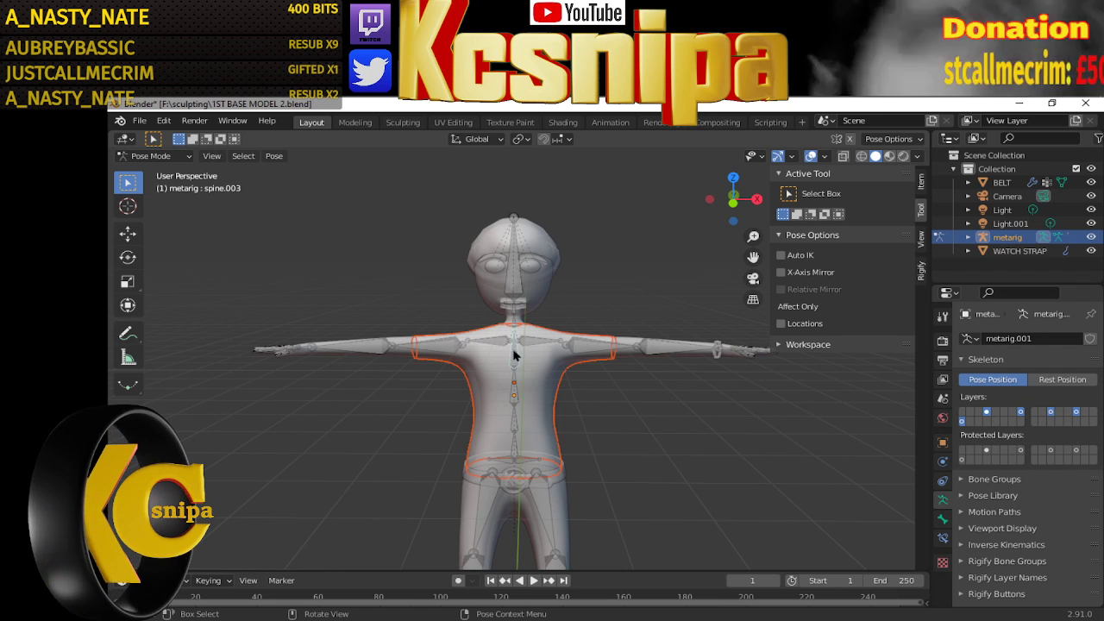
pyautogui.rightClick(617, 406)
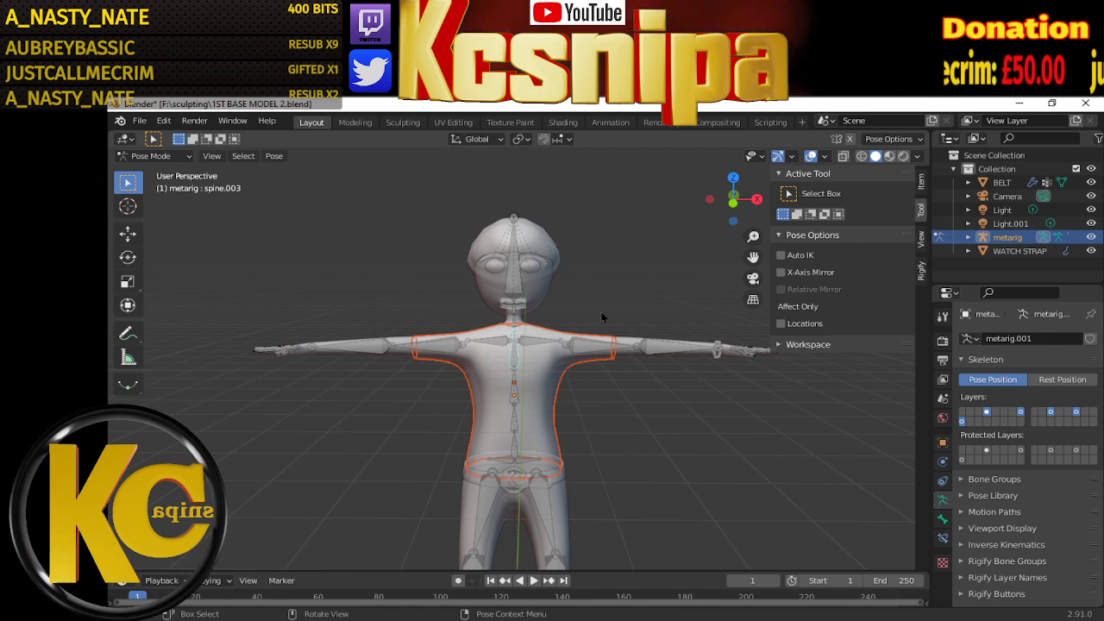
pyautogui.hotkey('ctrl', 'p')
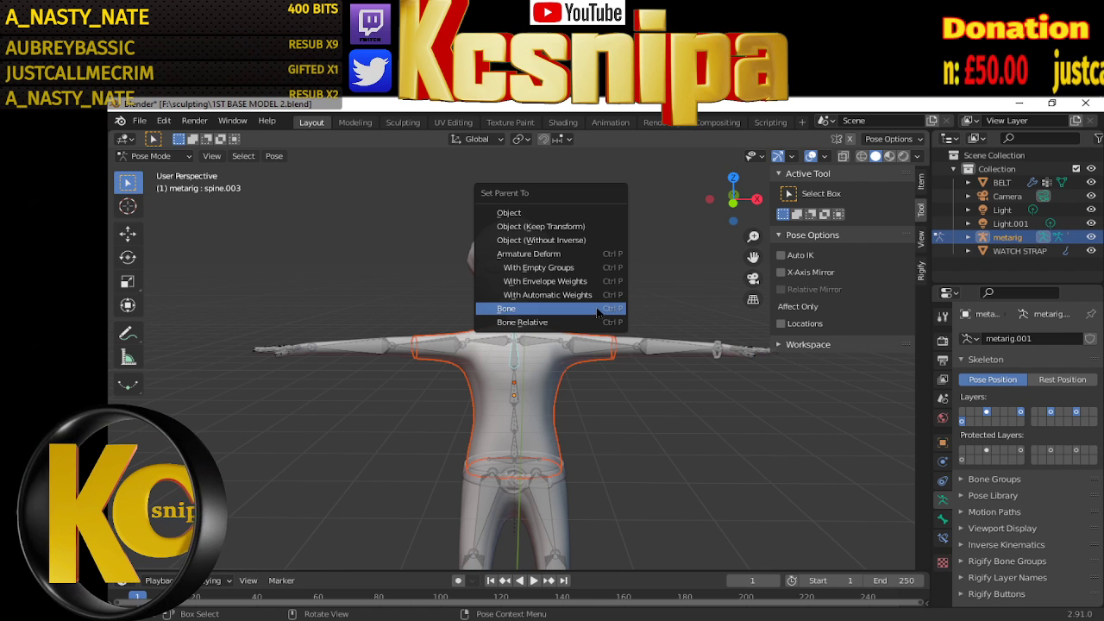
pyautogui.click(598, 310)
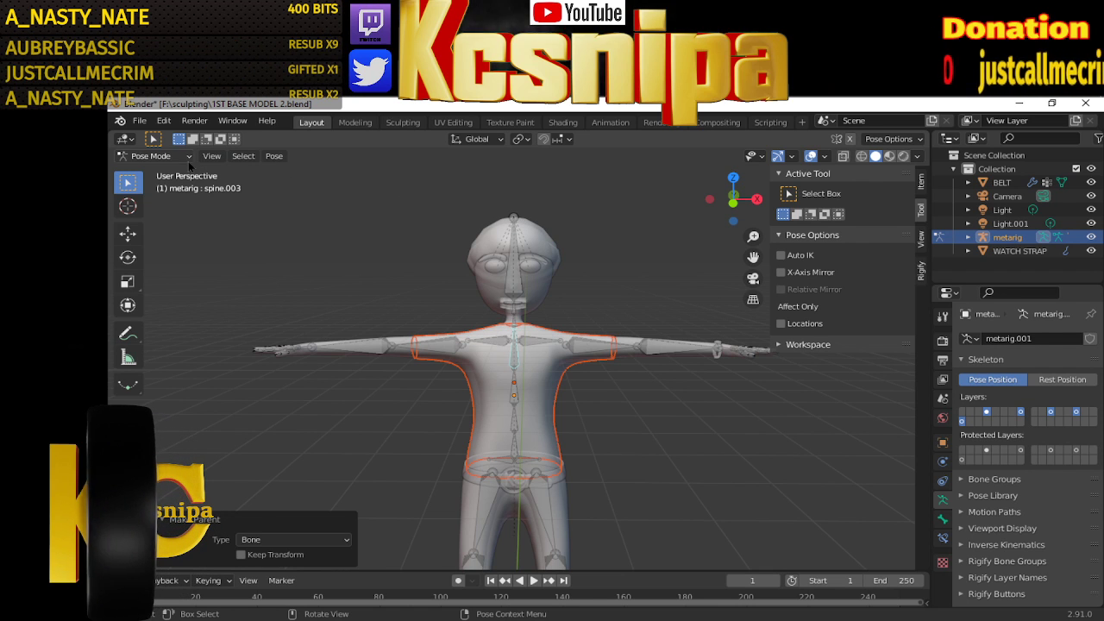
pyautogui.click(155, 155)
pyautogui.click(173, 172)
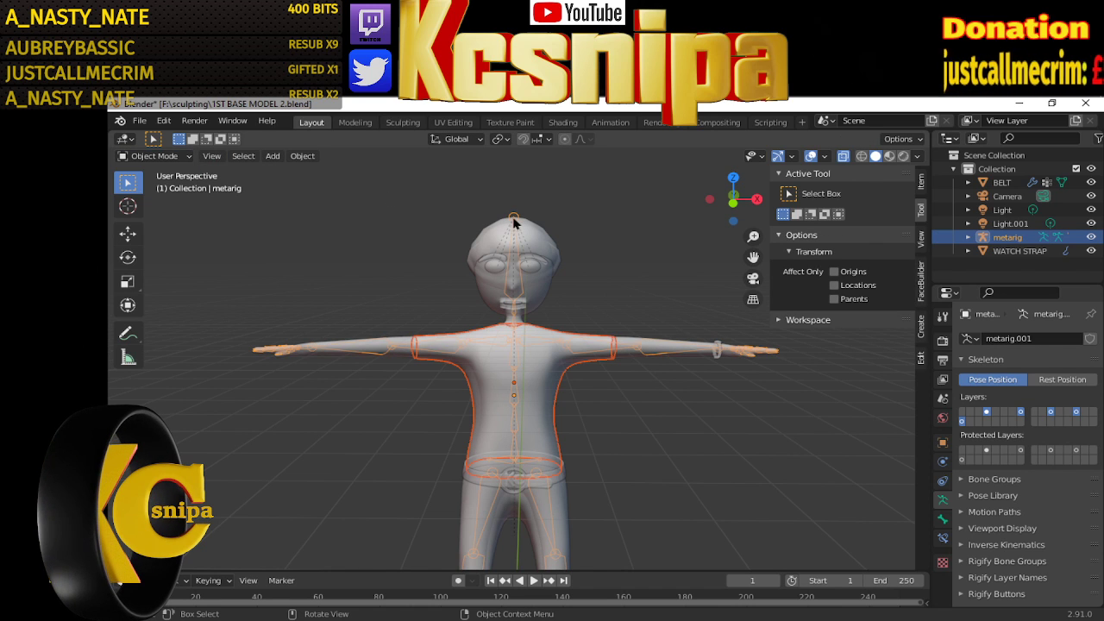
# In Pose Mode, trial-rotate upper_arm.L, cancel it, and inspect the T-shirt from several angles
pyautogui.click(155, 155)
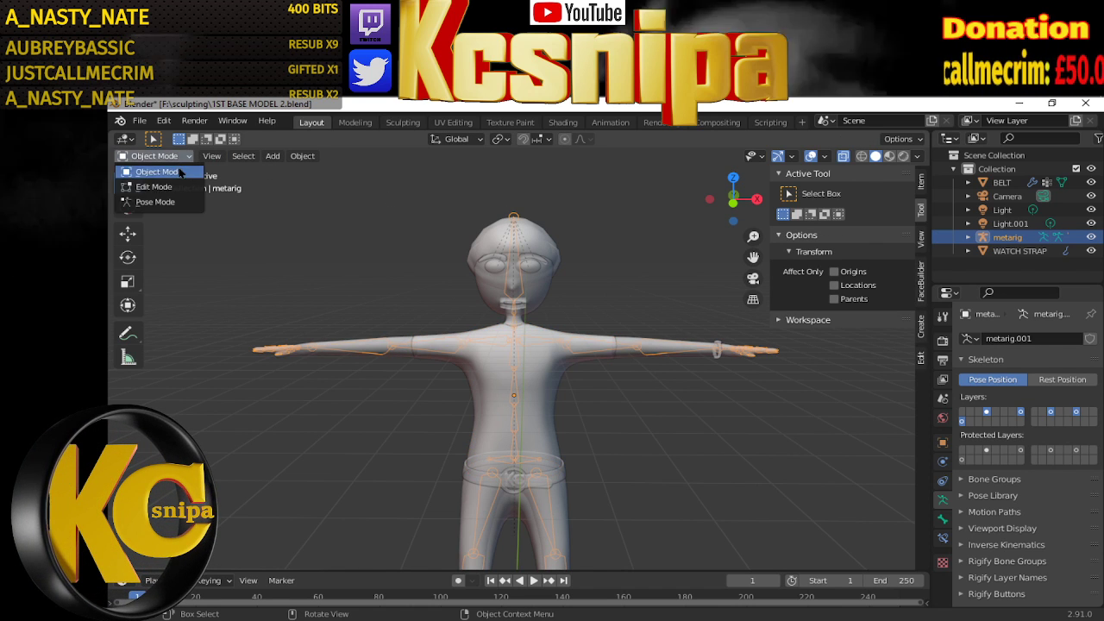
pyautogui.click(155, 202)
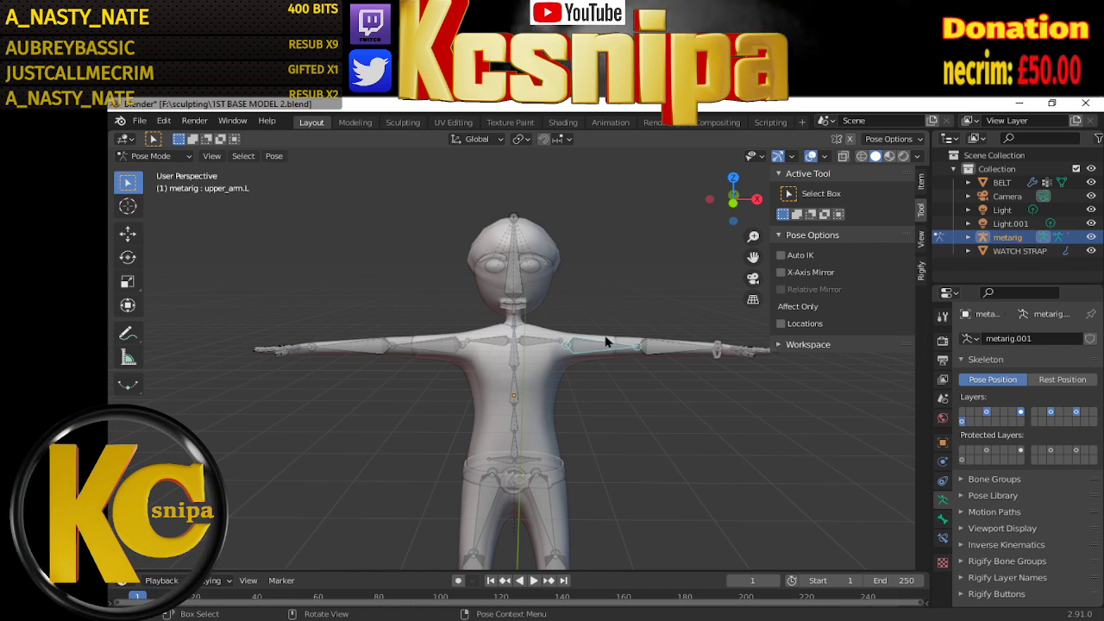
pyautogui.press('r')
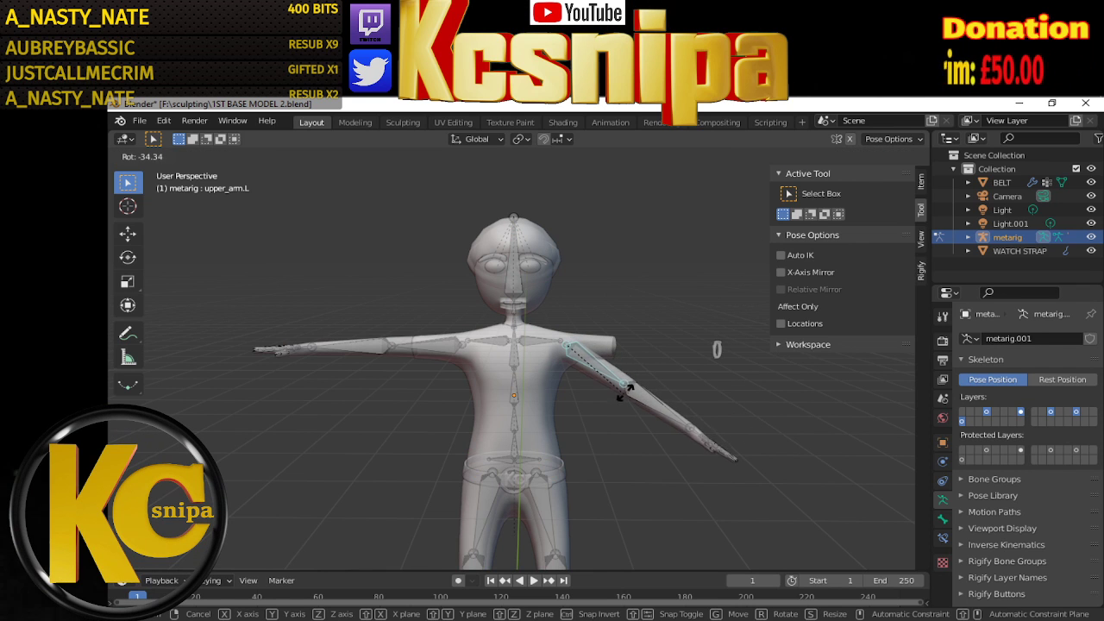
pyautogui.rightClick(630, 388)
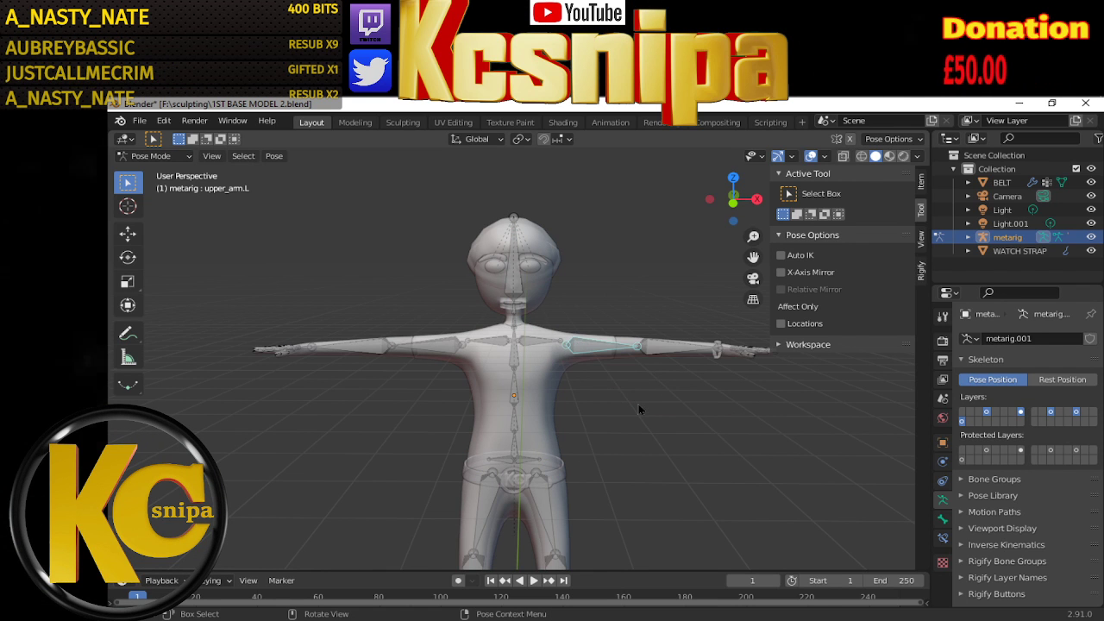
pyautogui.scroll(-2, 639, 404)
pyautogui.moveTo(667, 417); pyautogui.dragTo(574, 415, button='middle')
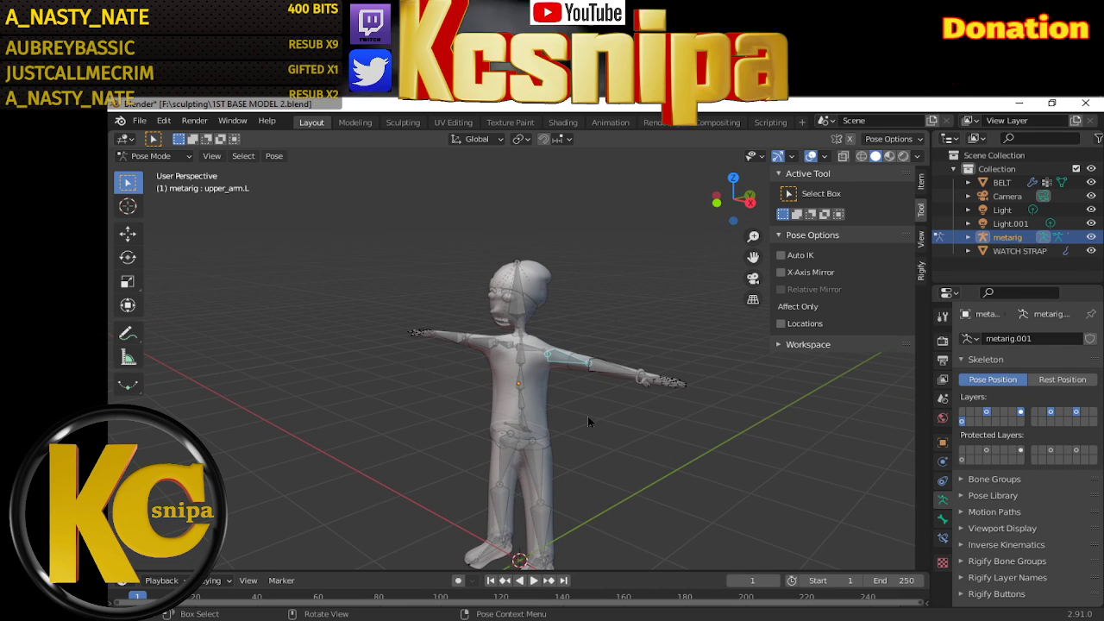
pyautogui.moveTo(587, 416)
pyautogui.mouseDown(button='middle')
pyautogui.moveTo(629, 392)
pyautogui.moveTo(646, 442)
pyautogui.moveTo(510, 398)
pyautogui.mouseUp(button='middle')
pyautogui.scroll(5, 643, 427)
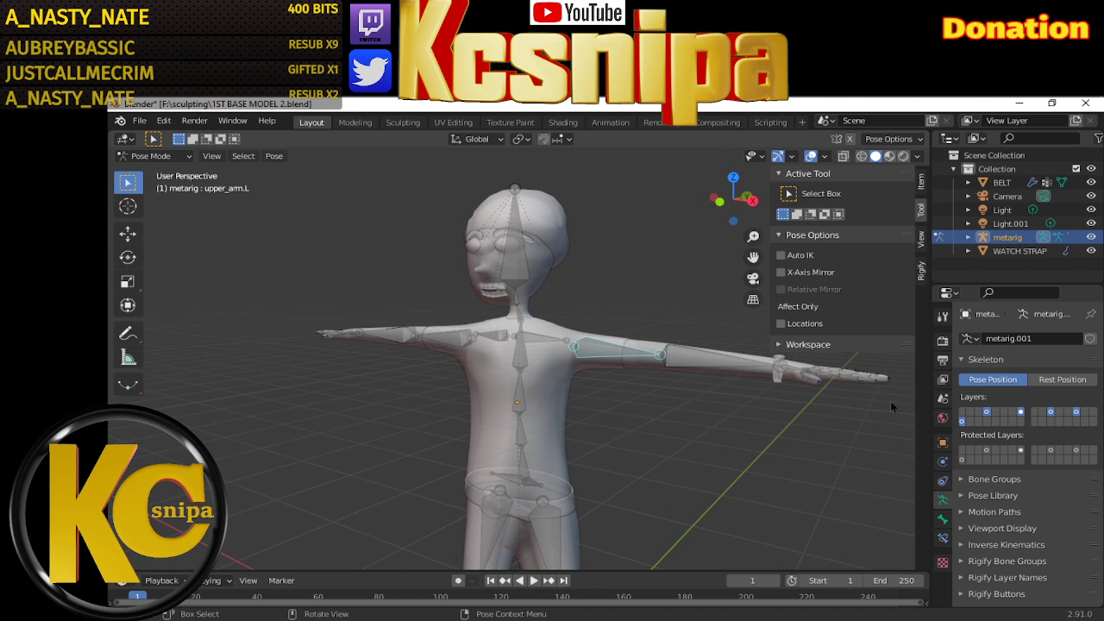
pyautogui.moveTo(869, 391); pyautogui.dragTo(881, 434, button='middle')
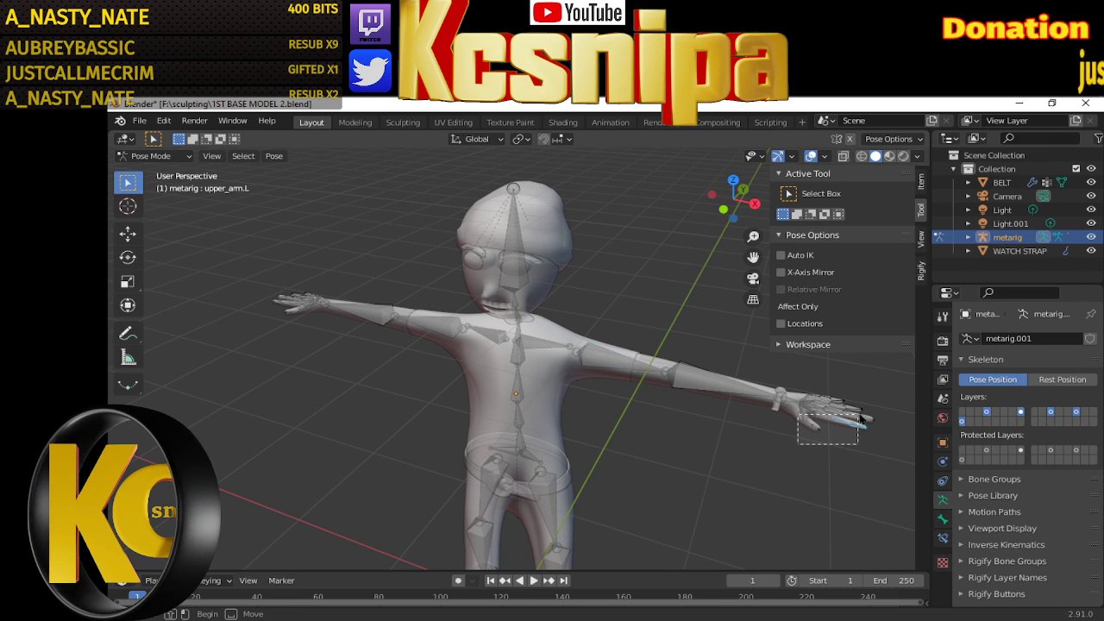
pyautogui.moveTo(799, 445); pyautogui.dragTo(867, 393)
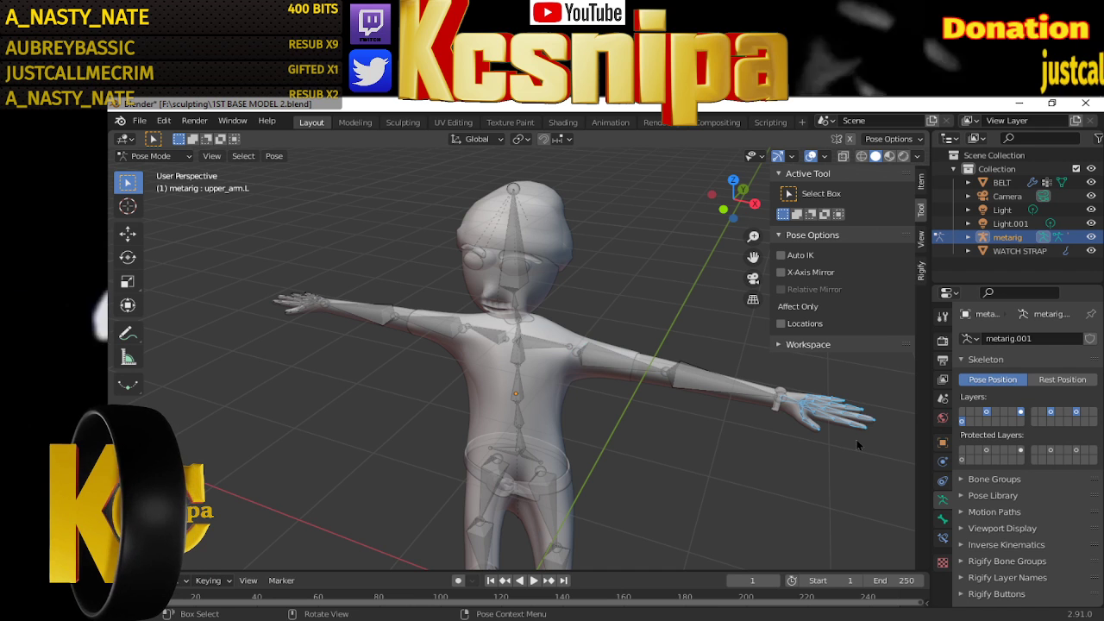
pyautogui.moveTo(860, 438); pyautogui.dragTo(865, 379, button='middle')
pyautogui.press('r')
pyautogui.press('r')
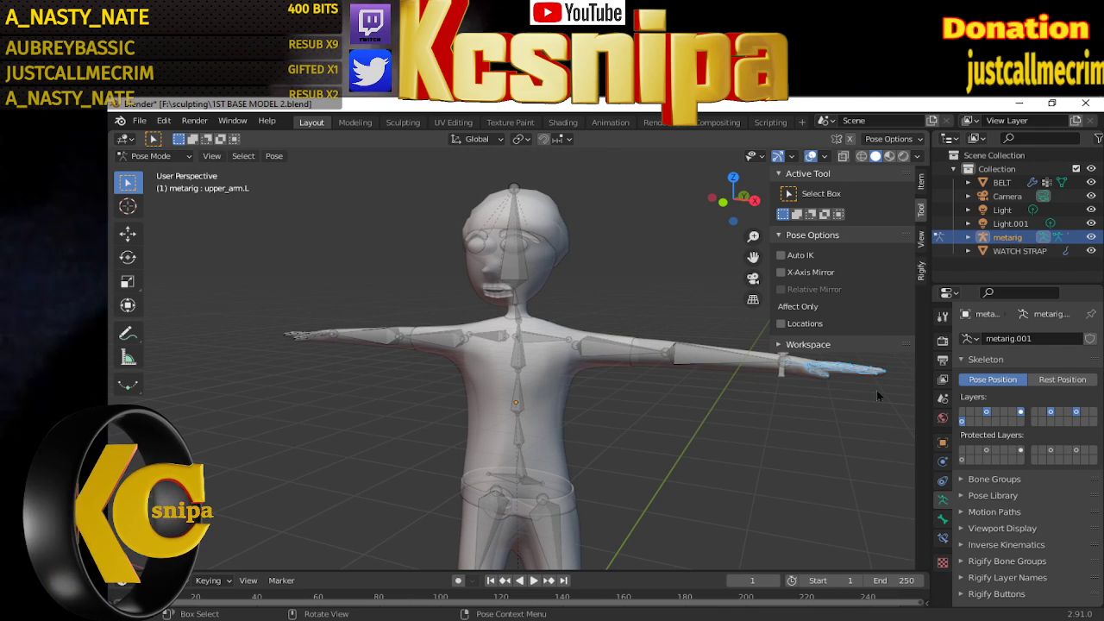
pyautogui.press('r')
pyautogui.rightClick(874, 392)
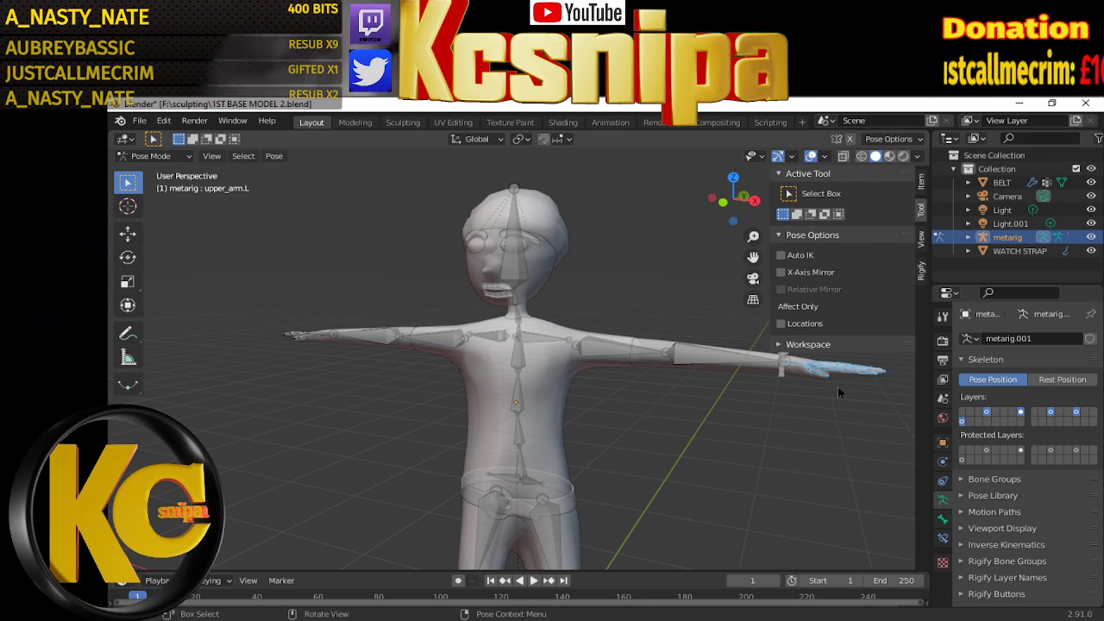
pyautogui.moveTo(838, 386); pyautogui.dragTo(882, 376)
pyautogui.press('r')
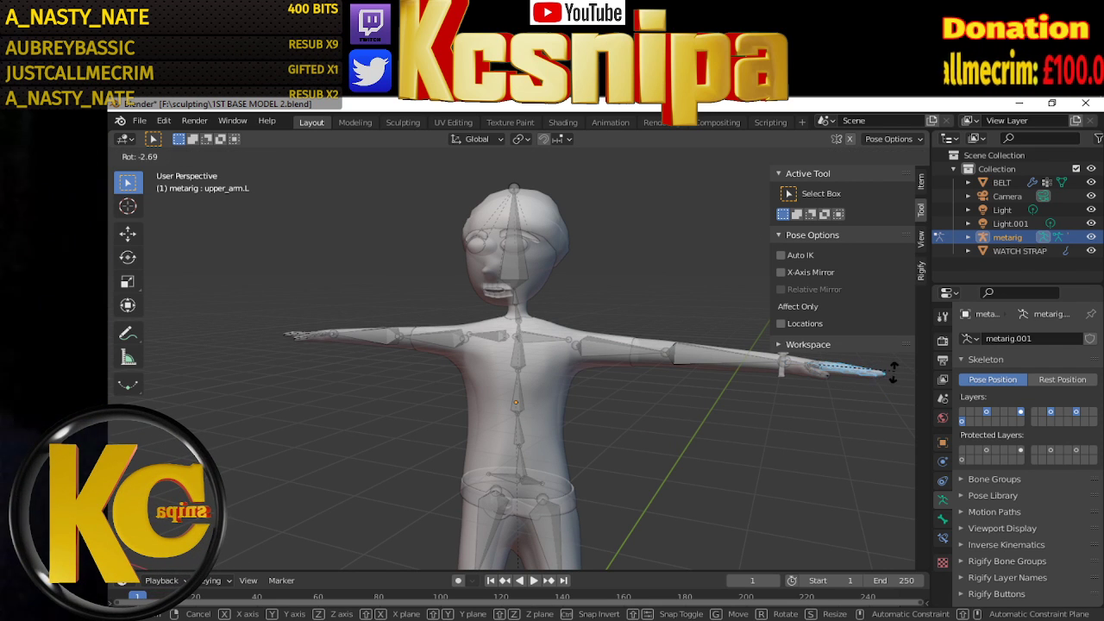
pyautogui.click(886, 380)
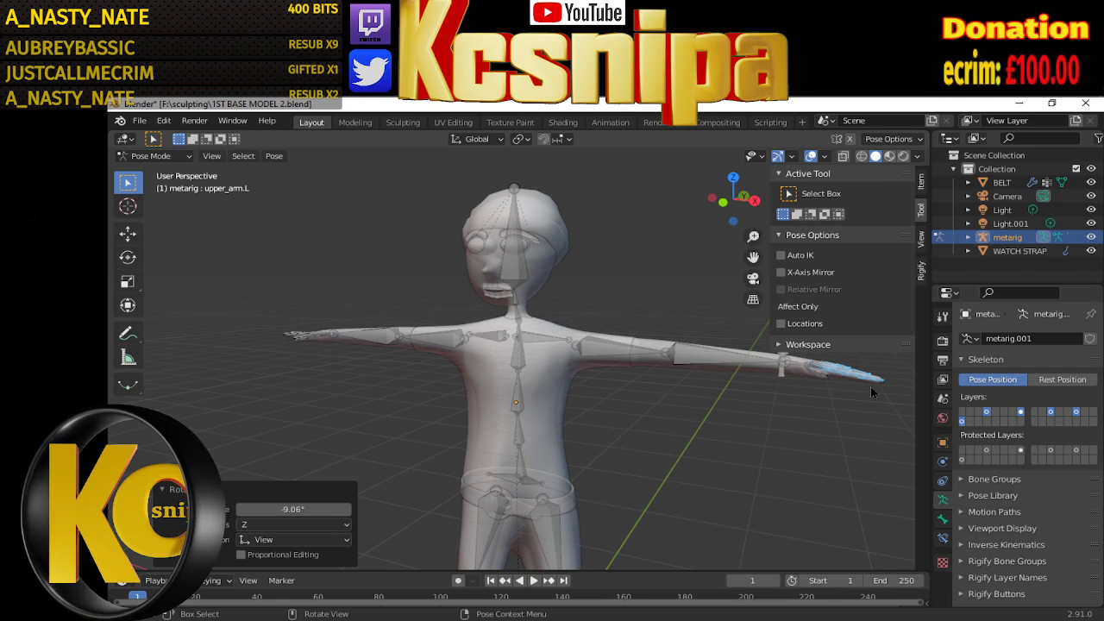
pyautogui.hotkey('ctrl', 'z')
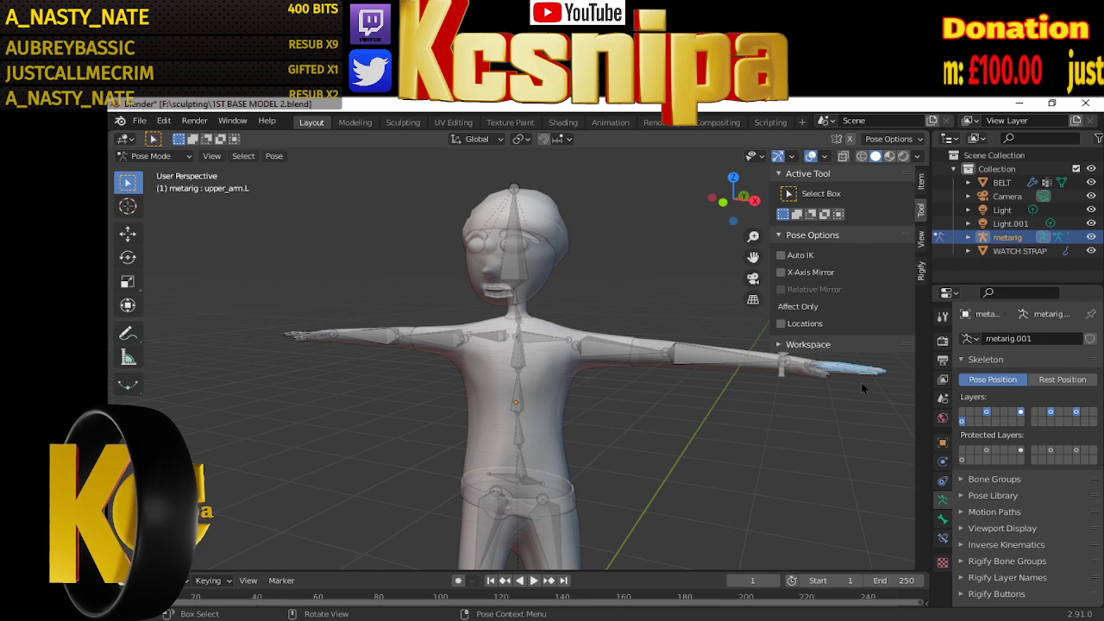
pyautogui.moveTo(857, 380); pyautogui.dragTo(891, 374)
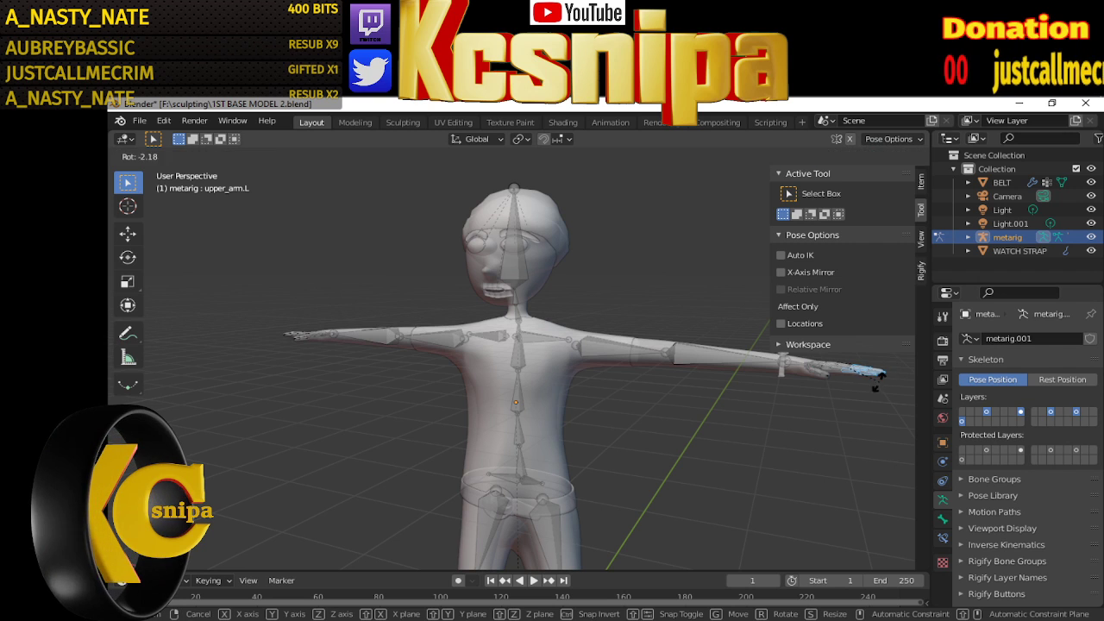
pyautogui.press('r')
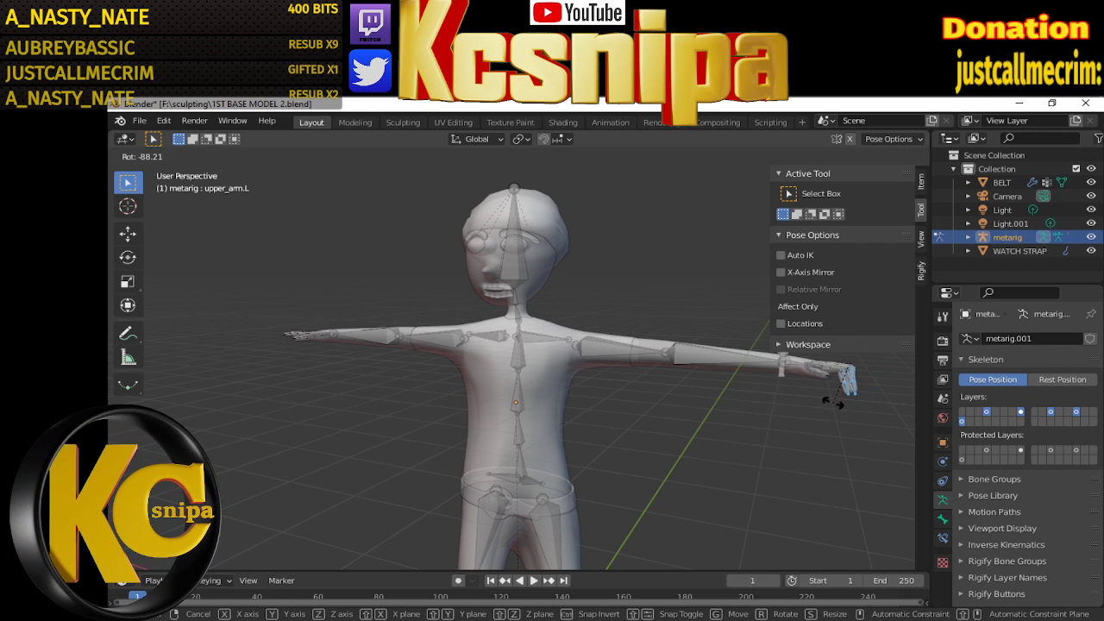
pyautogui.click(833, 403)
pyautogui.moveTo(844, 407); pyautogui.dragTo(815, 445, button='middle')
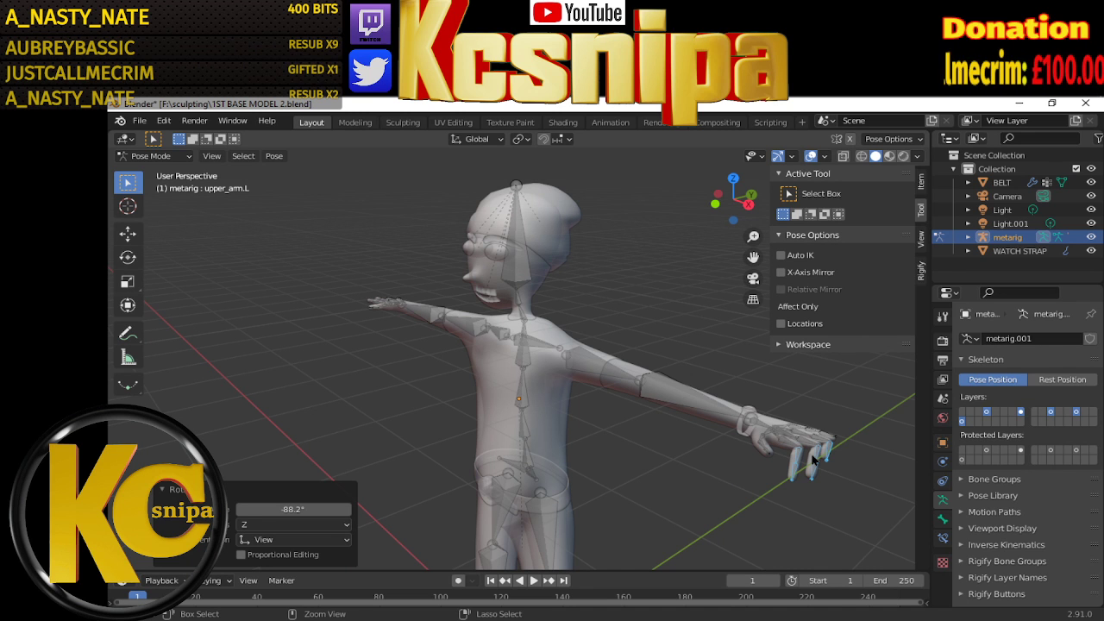
pyautogui.hotkey('ctrl', 'z')
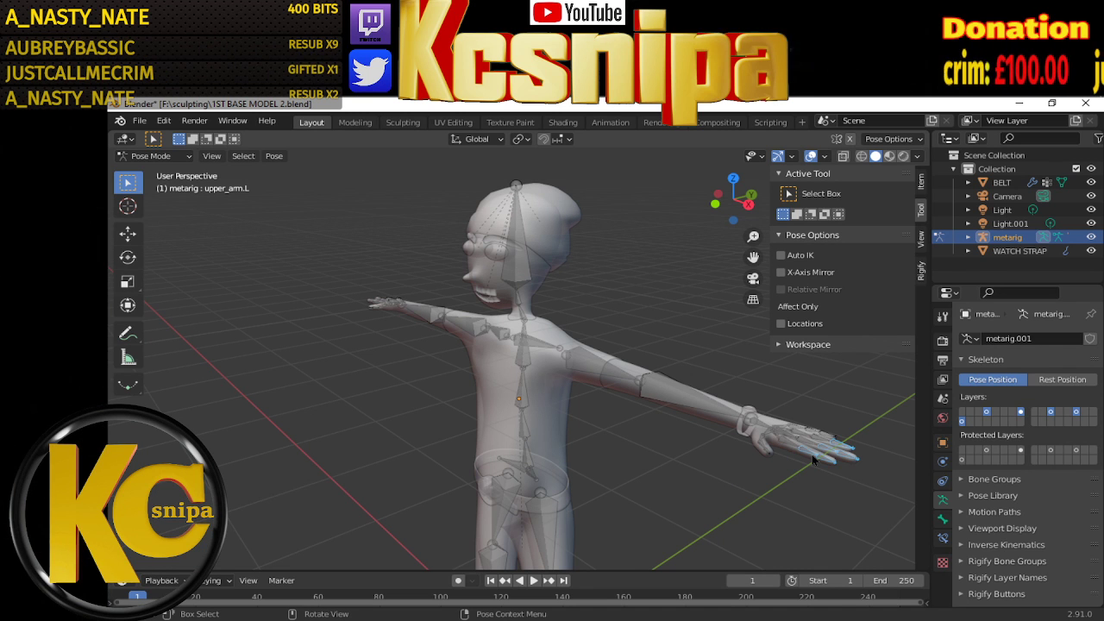
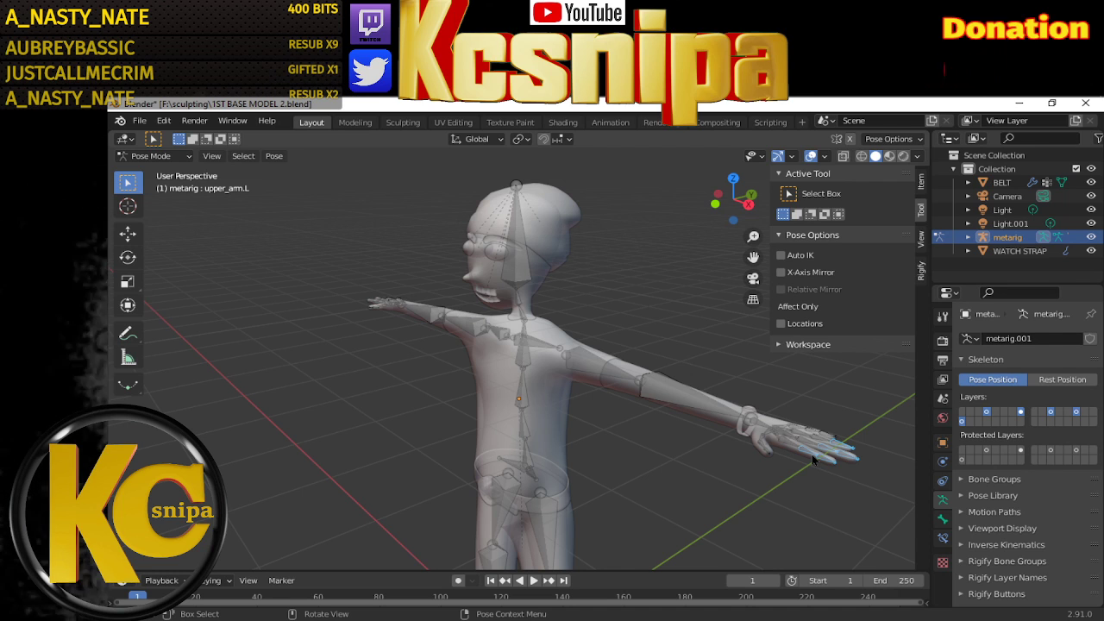
# Test-rotate the forearm and left upper arm bones, cancelling each rotation
pyautogui.press('r')
pyautogui.press('Escape')
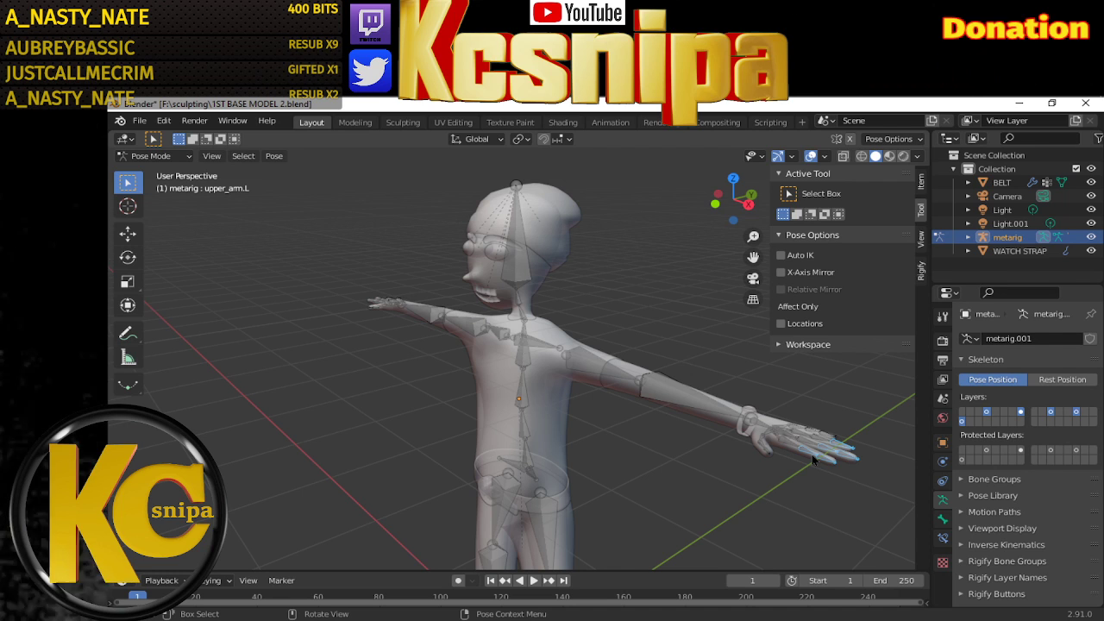
pyautogui.press('r')
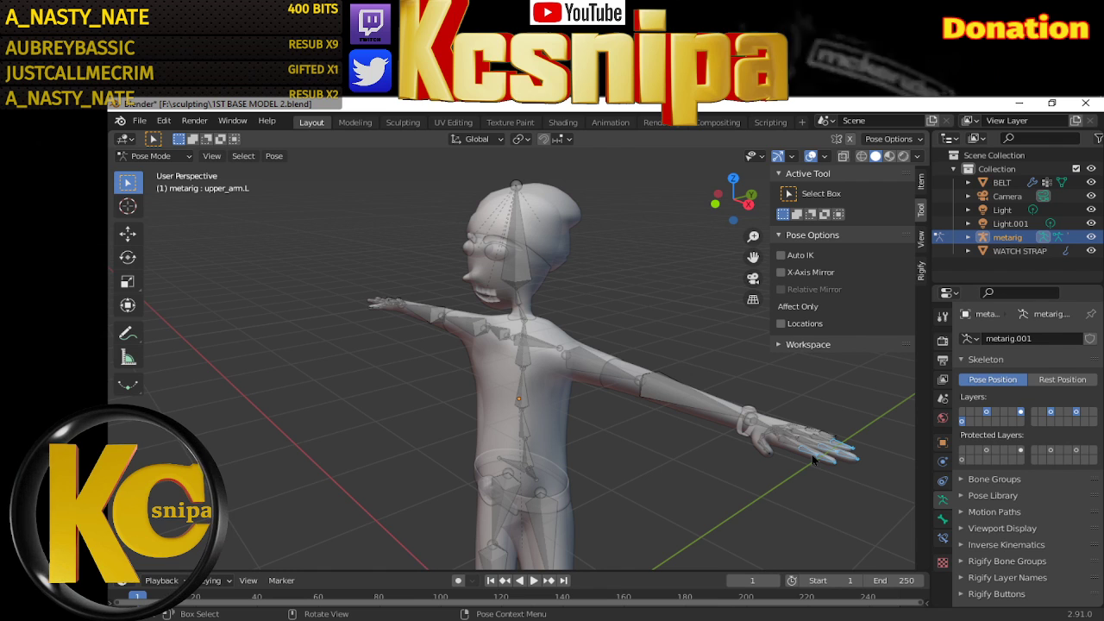
pyautogui.press('Escape')
pyautogui.press('r')
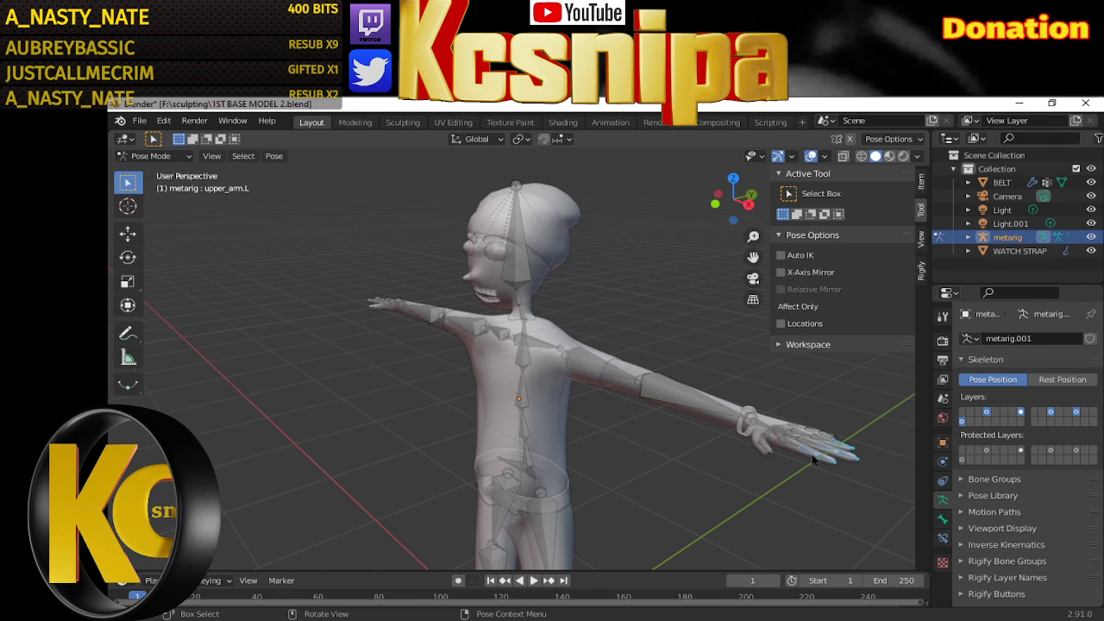
pyautogui.press('Escape')
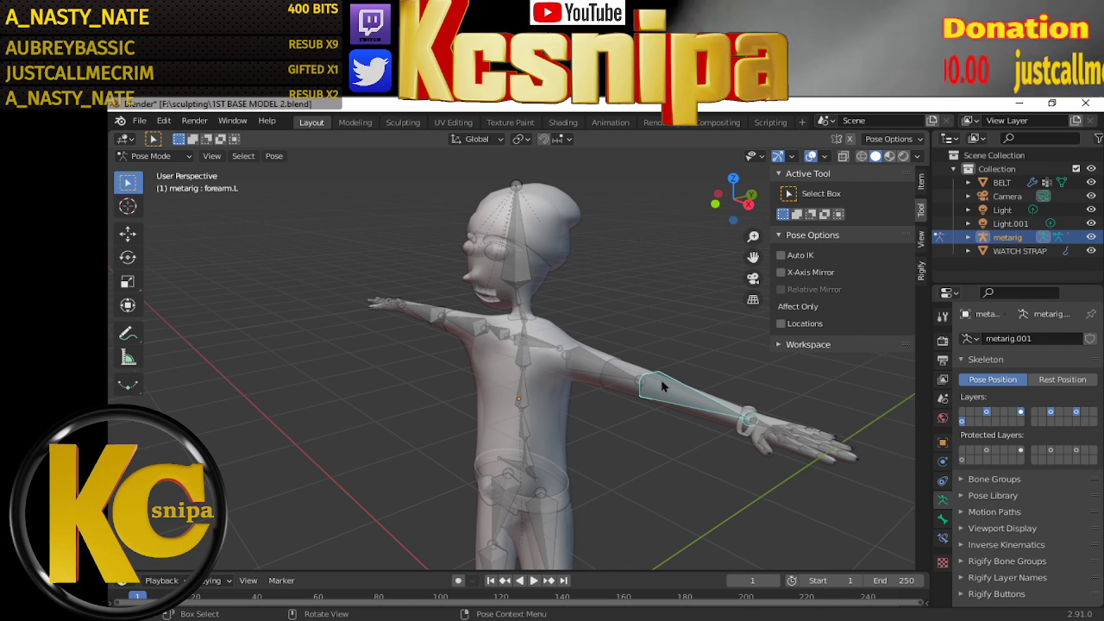
pyautogui.press('r')
pyautogui.press('r')
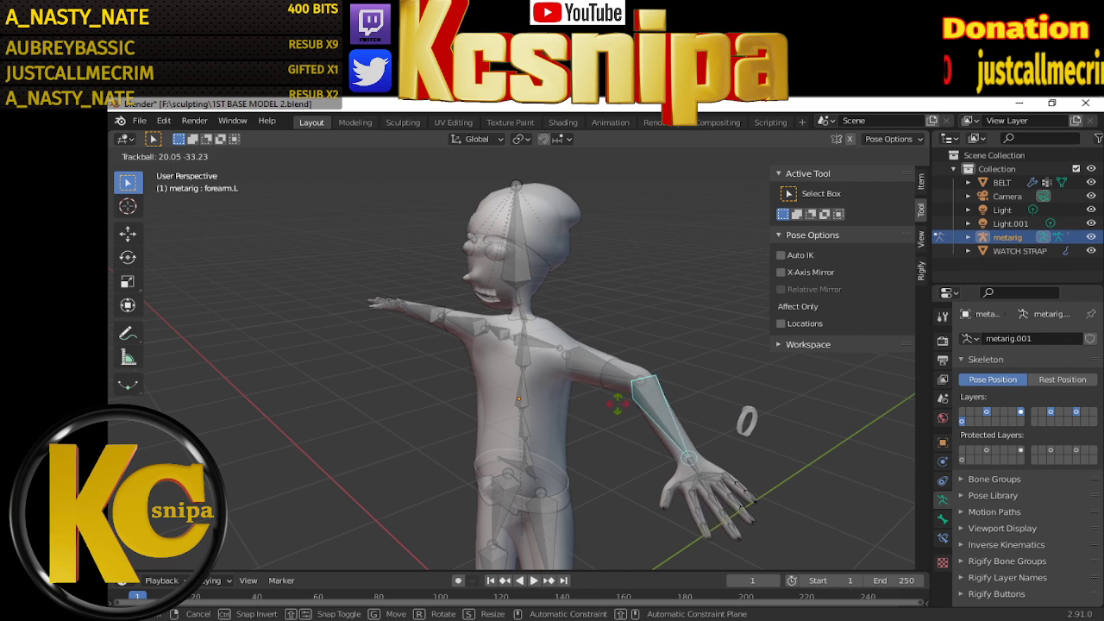
pyautogui.rightClick(578, 415)
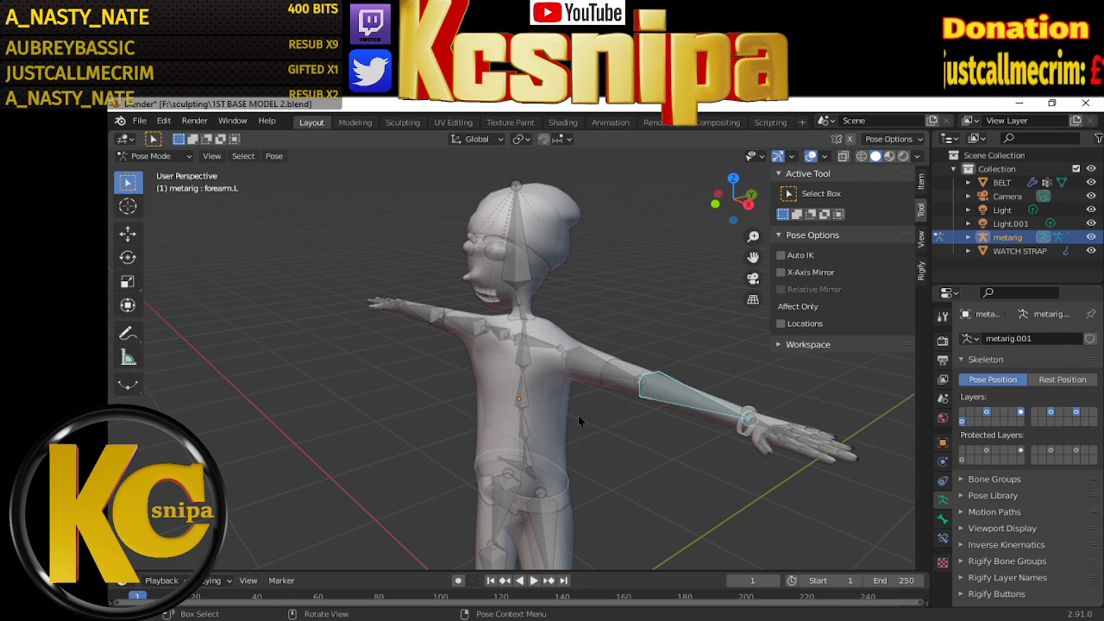
pyautogui.click(602, 370)
pyautogui.press('r')
pyautogui.press('r')
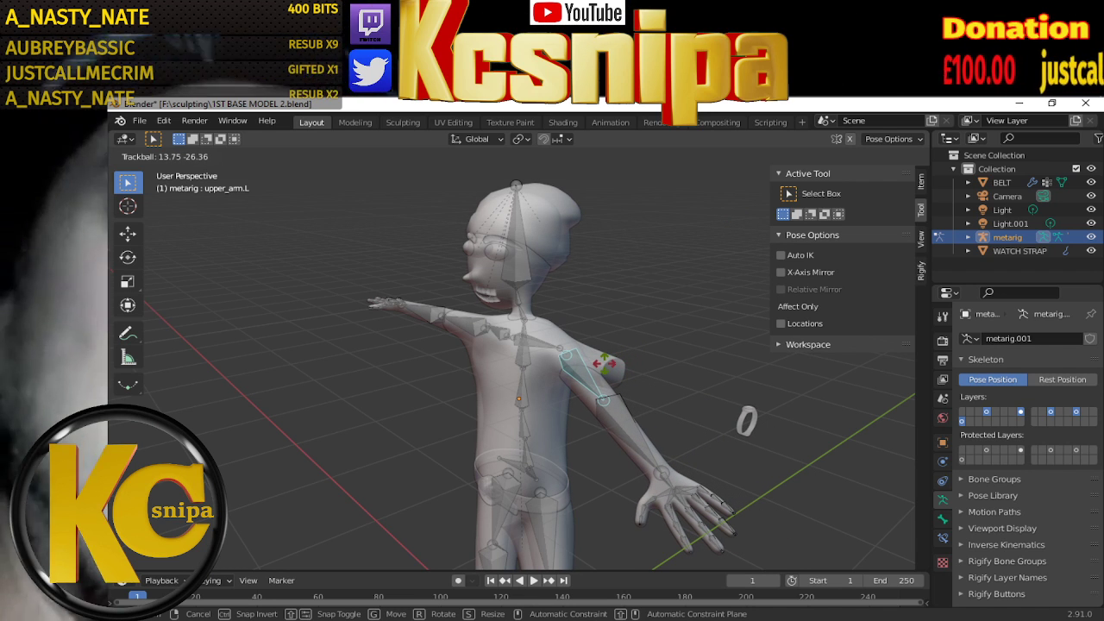
pyautogui.press('Escape')
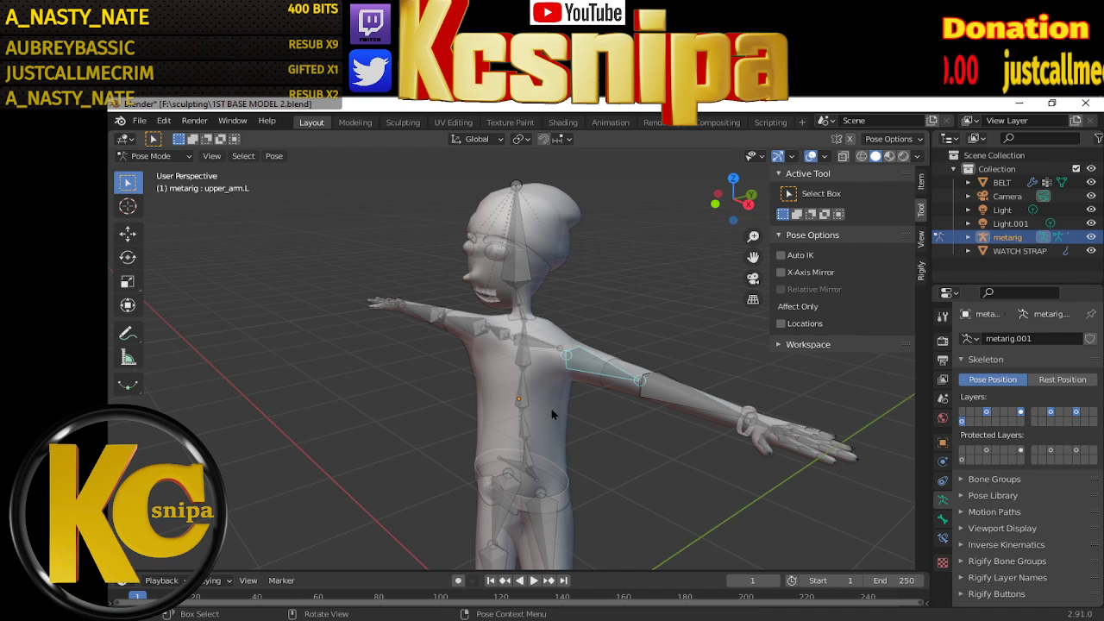
# Switch to Object Mode and select TSHIRT, body, then the metarig as active object
pyautogui.click(150, 155)
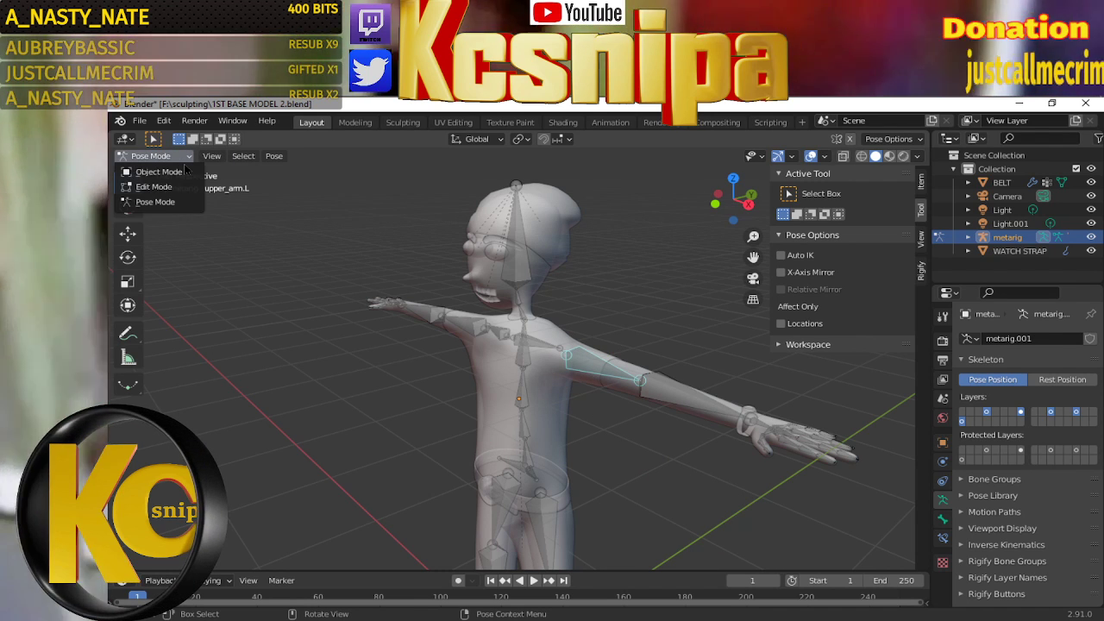
pyautogui.click(153, 171)
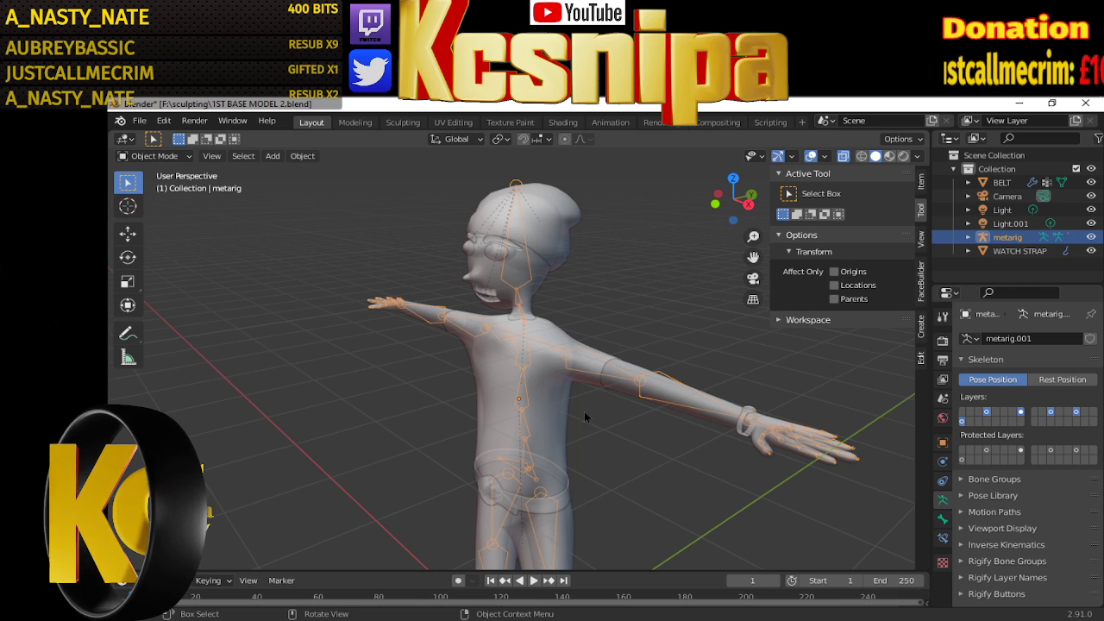
pyautogui.click(570, 436)
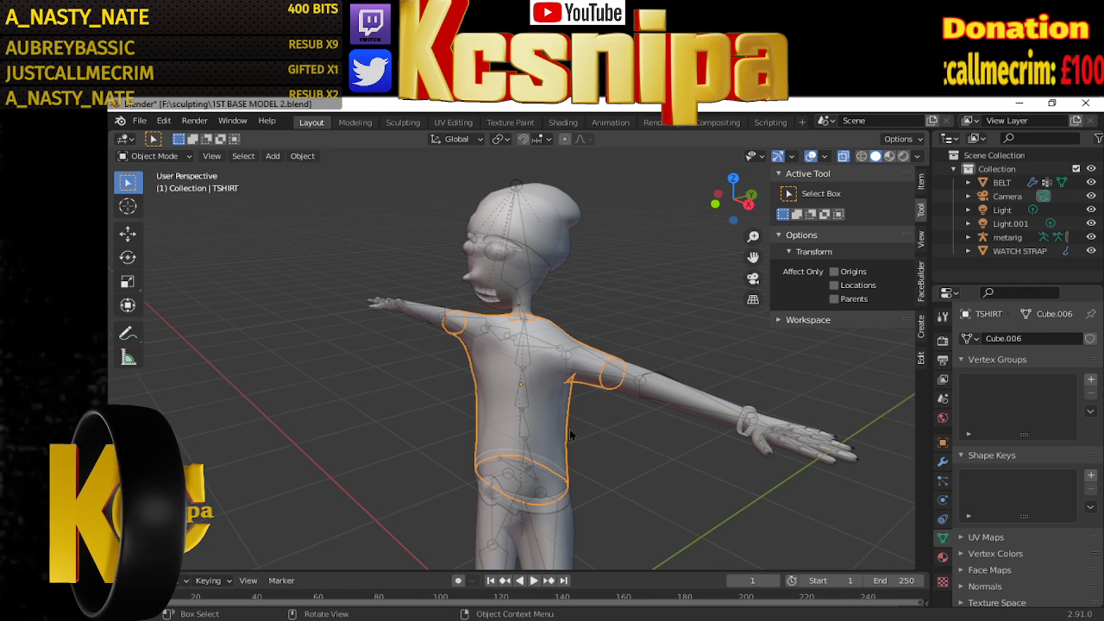
pyautogui.click(640, 387)
pyautogui.click(640, 388)
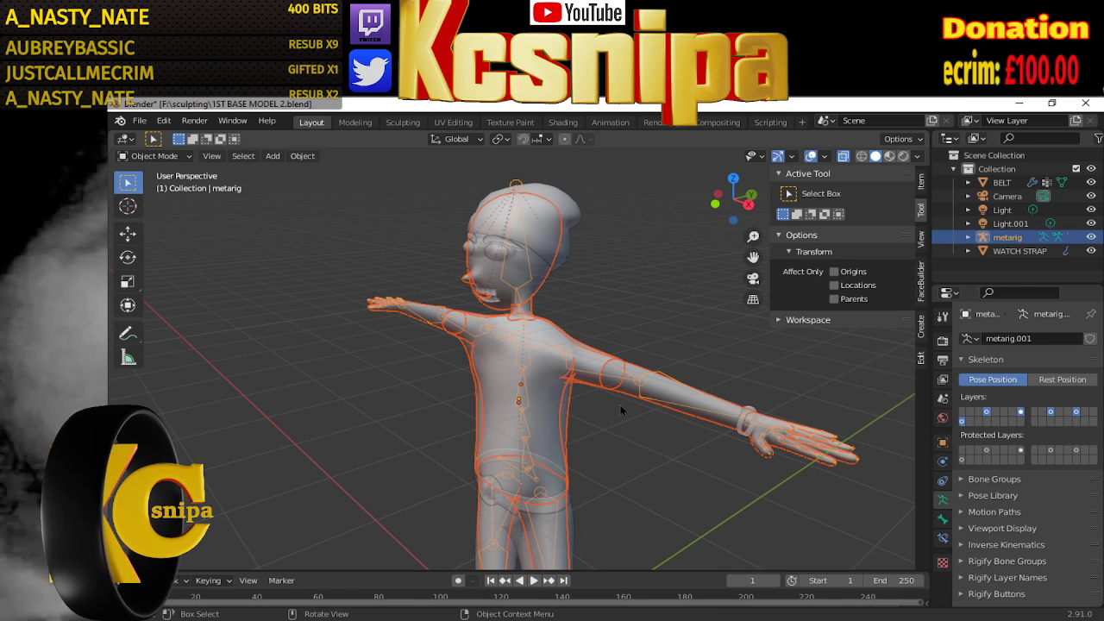
# Parent the meshes to the metarig as Bone Relative with Keep Transform enabled, then deselect
pyautogui.moveTo(630, 394)
pyautogui.mouseDown(button='middle')
pyautogui.moveTo(582, 436)
pyautogui.moveTo(633, 414)
pyautogui.mouseUp(button='middle')
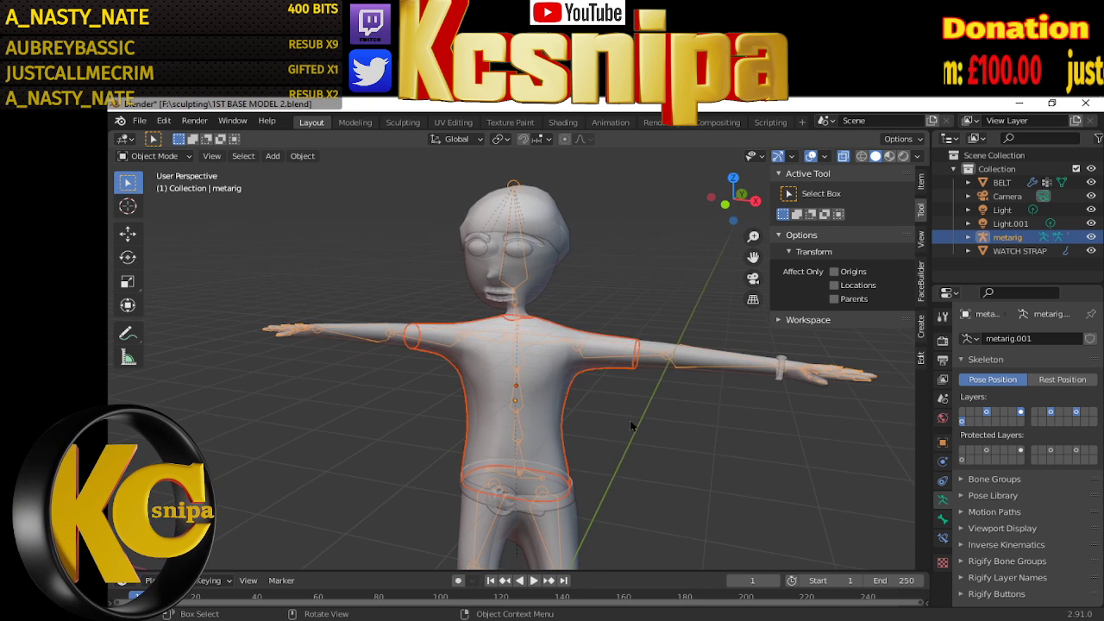
pyautogui.rightClick(640, 420)
pyautogui.moveTo(589, 419)
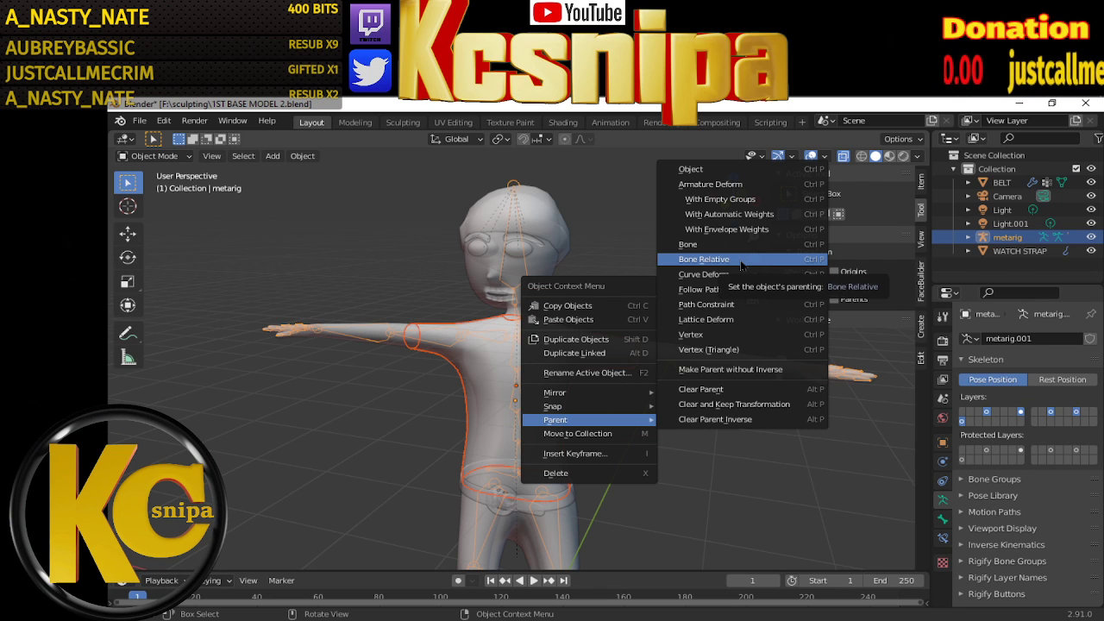
pyautogui.click(740, 261)
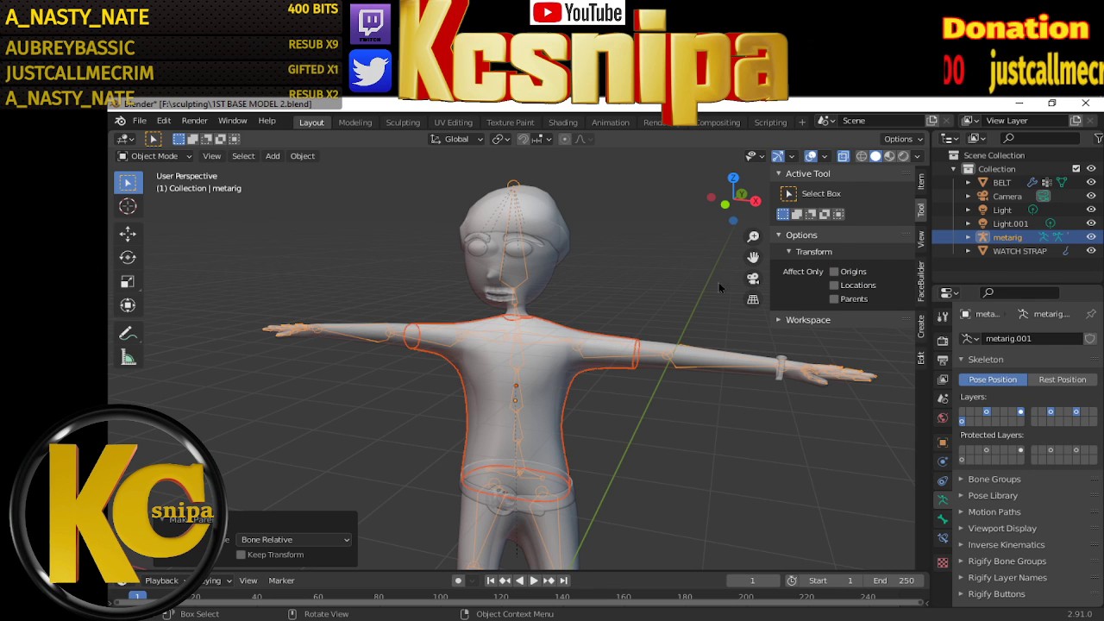
pyautogui.click(242, 557)
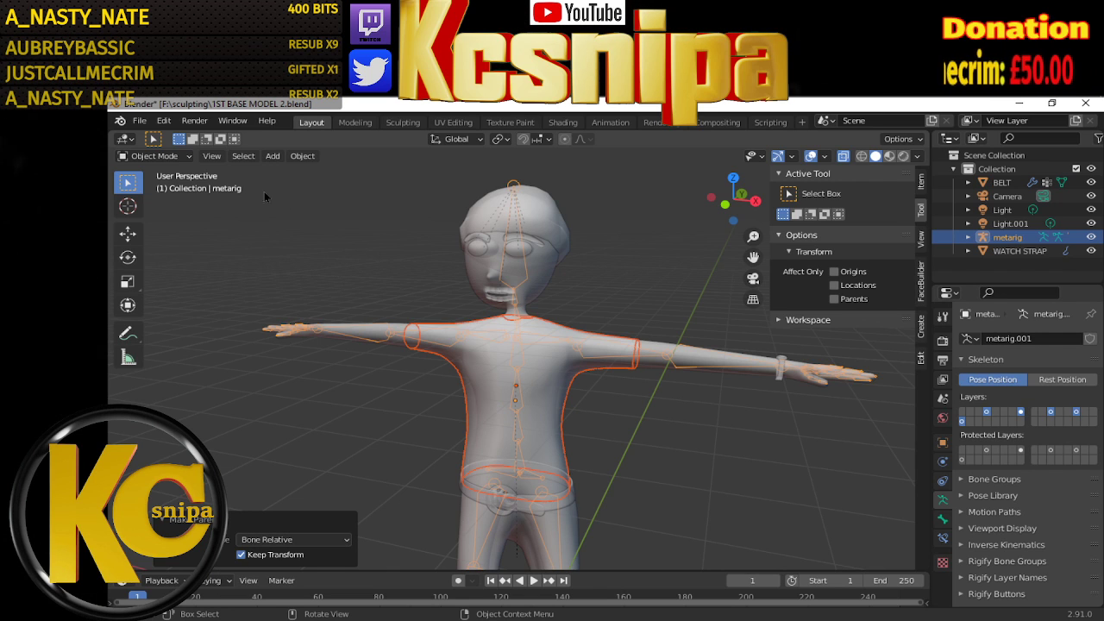
pyautogui.click(587, 184)
# In Pose Mode, test-rotate upper_arm.L to check the arm follows, cancel, and return to Object Mode
pyautogui.click(151, 155)
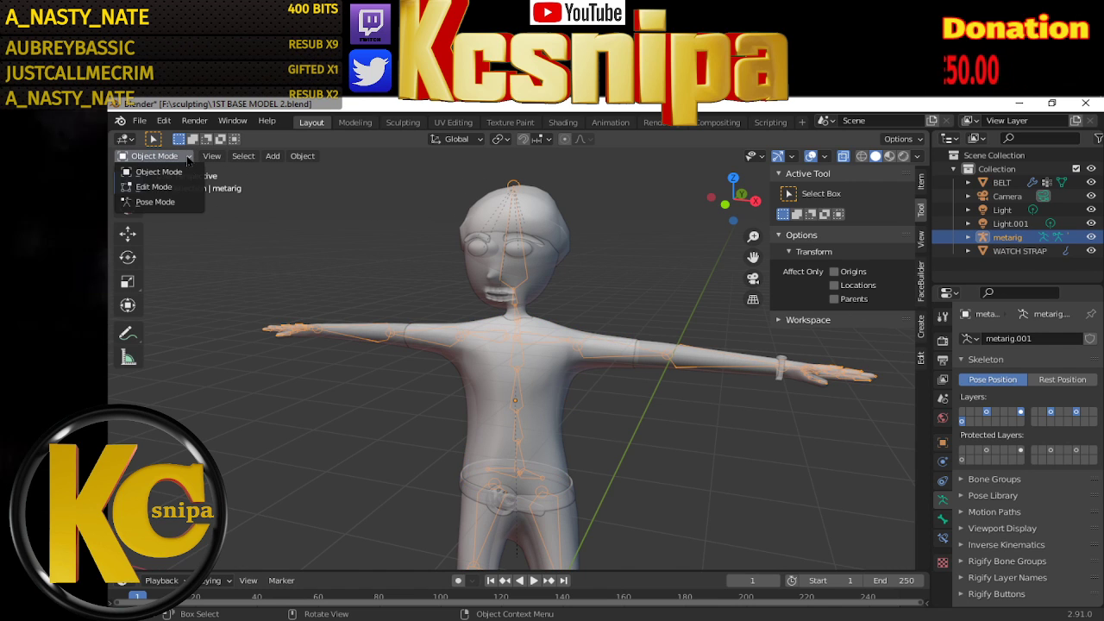
pyautogui.click(146, 199)
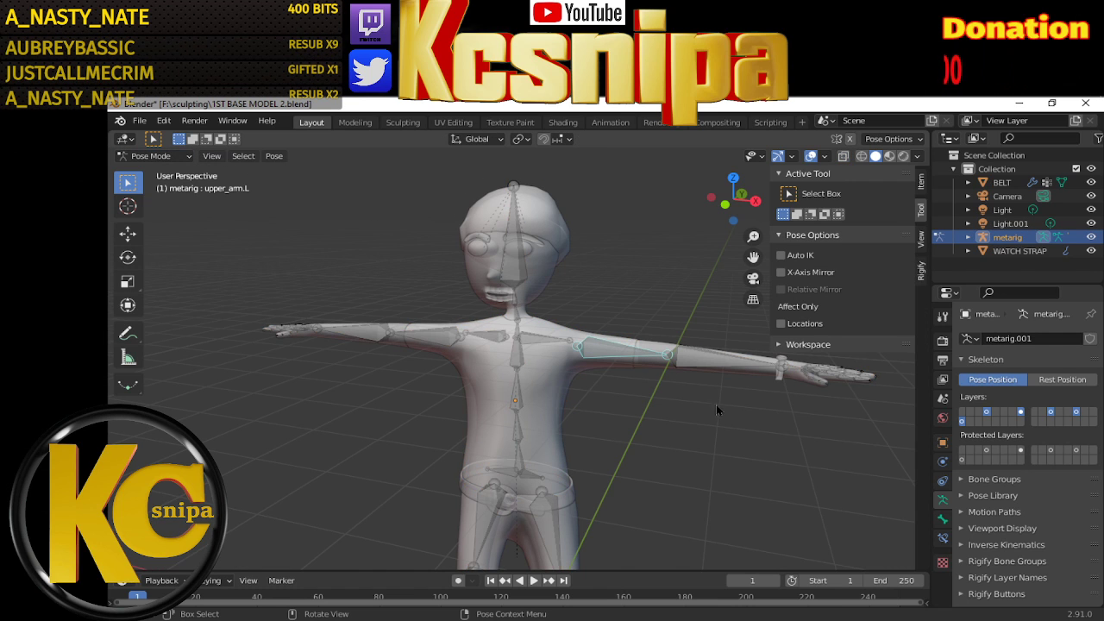
pyautogui.press('r')
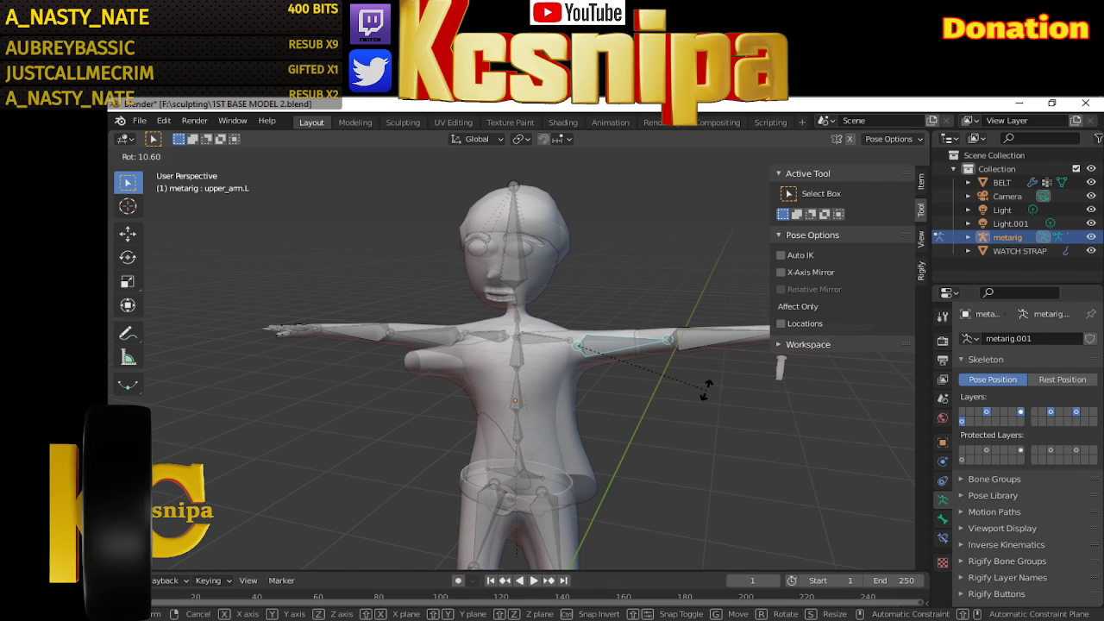
pyautogui.rightClick(705, 390)
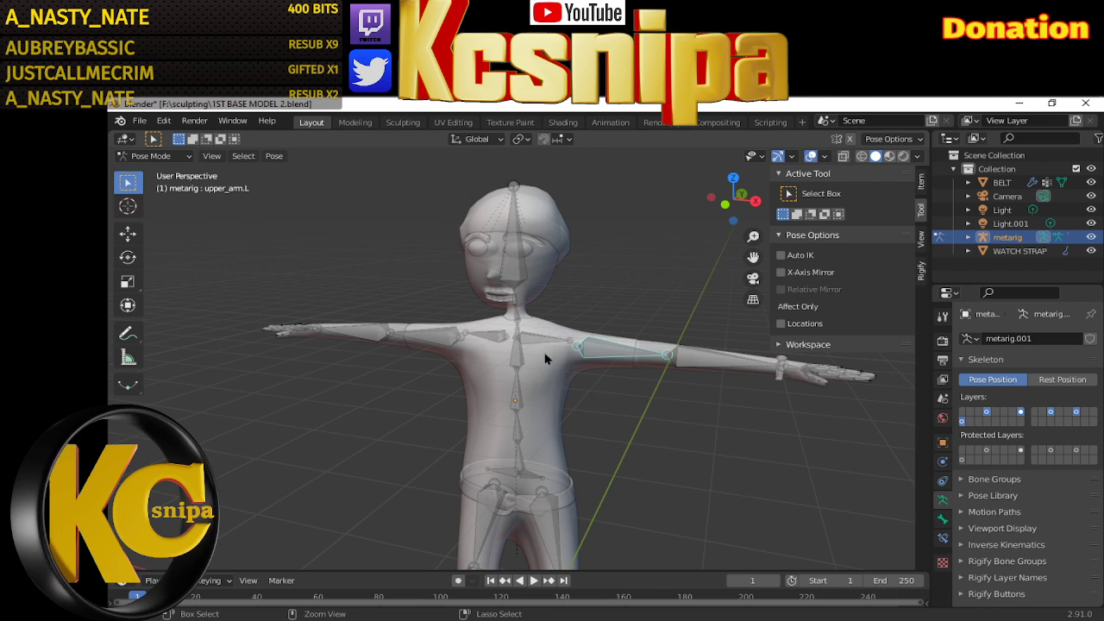
pyautogui.hotkey('ctrl', 'Tab')
# Select only the TSHIRT mesh after cycling through the metarig and body selection
pyautogui.click(665, 403)
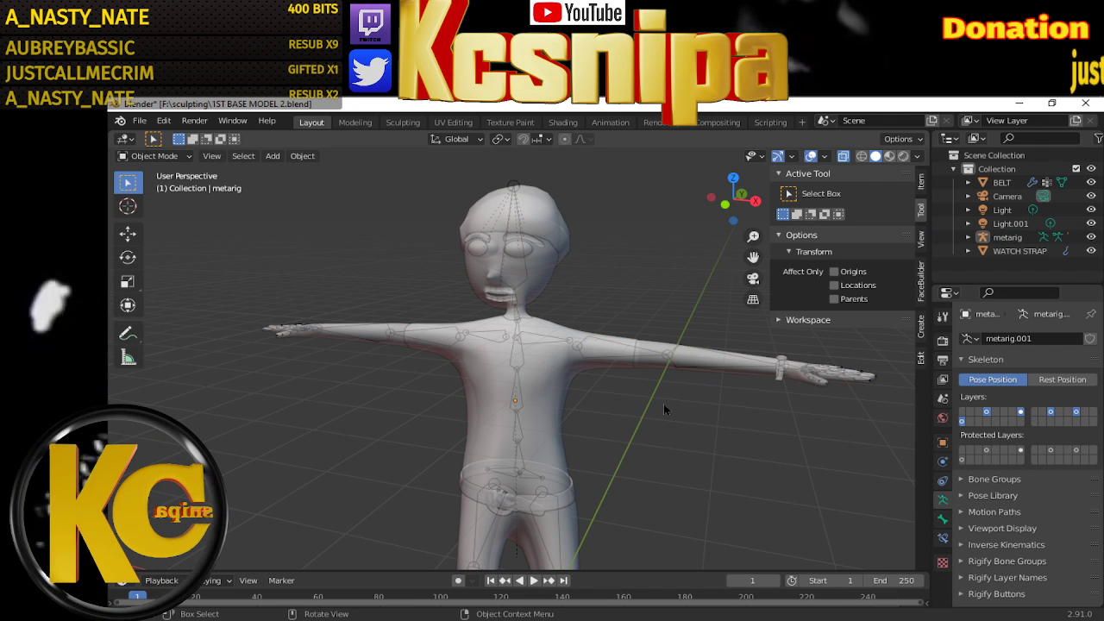
pyautogui.click(637, 393)
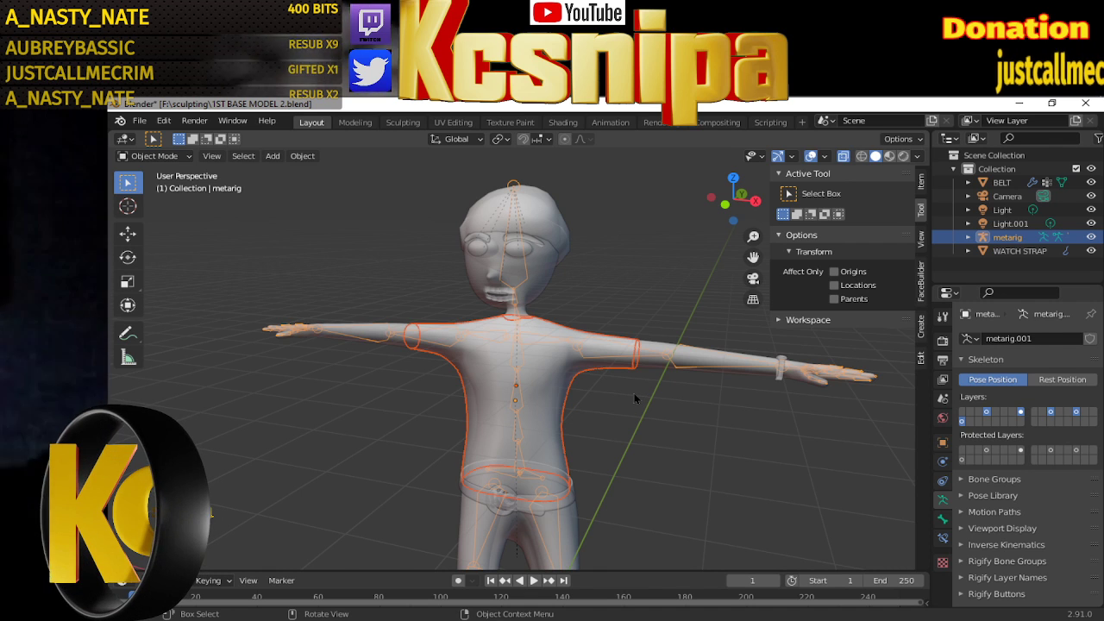
pyautogui.hotkey('shift', ']')
pyautogui.press(']')
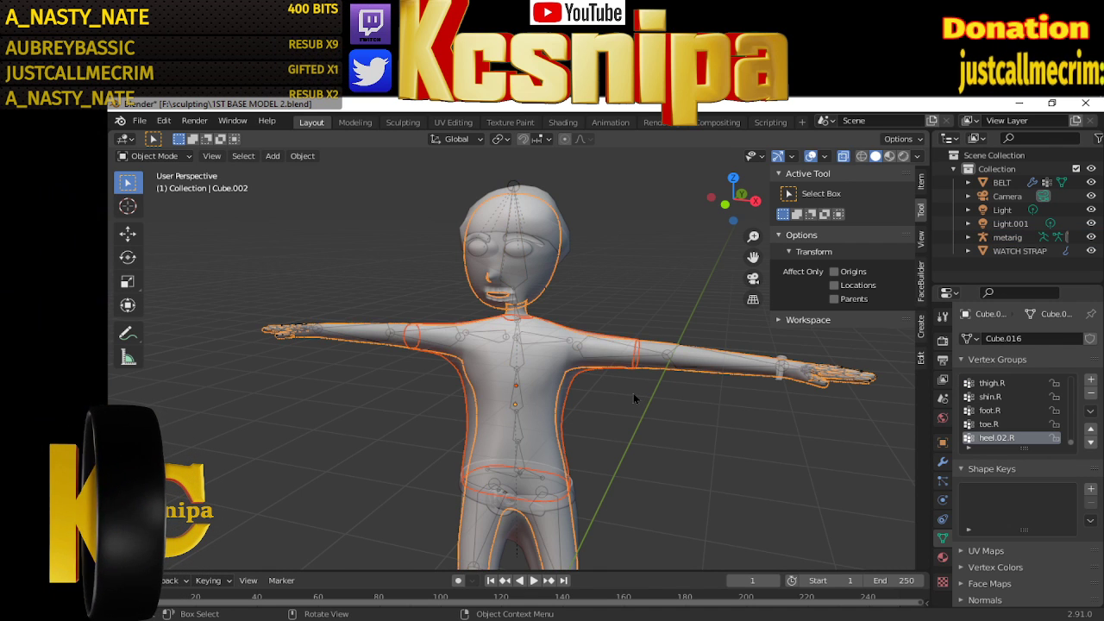
pyautogui.click(548, 429)
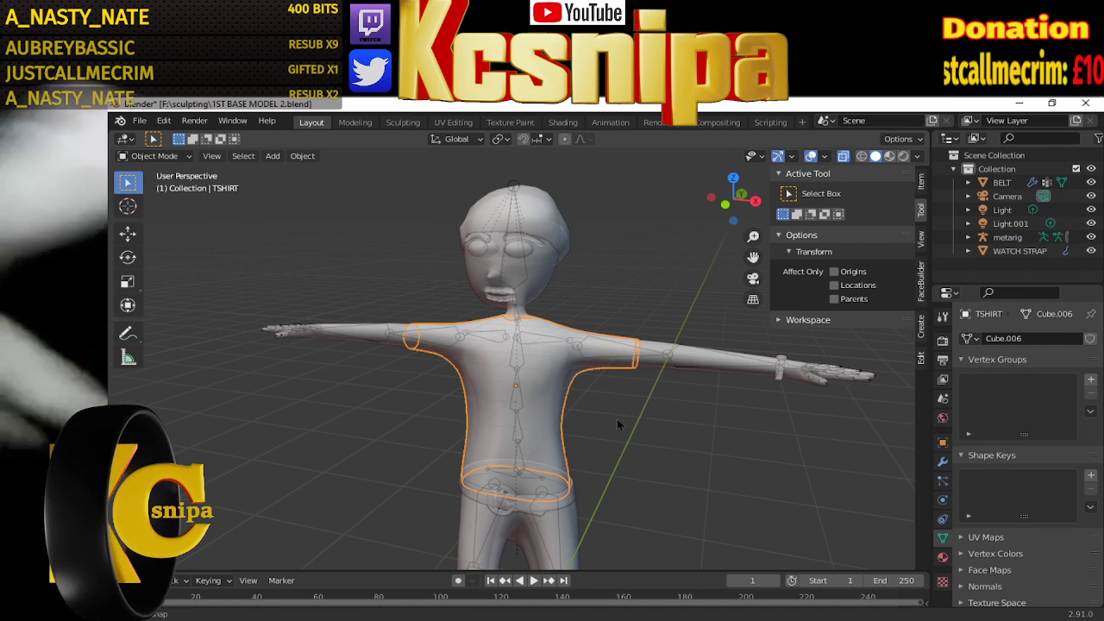
pyautogui.moveTo(617, 419)
pyautogui.mouseDown(button='middle')
pyautogui.moveTo(651, 402)
pyautogui.moveTo(572, 398)
pyautogui.mouseUp(button='middle')
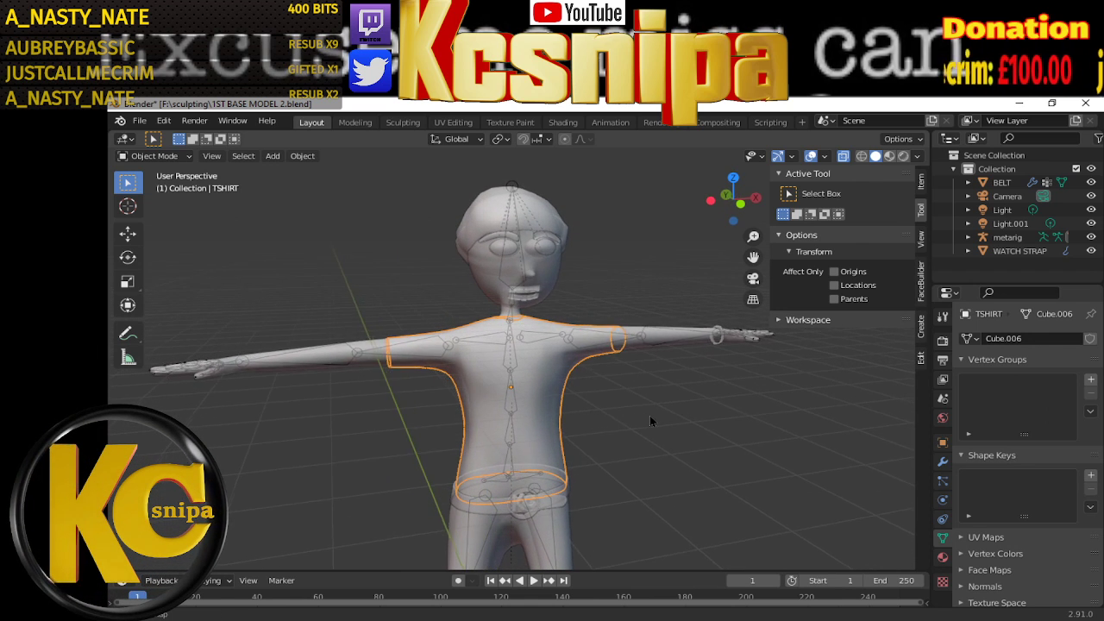
# Clear the TSHIRT's existing parent, then add the metarig to the selection
pyautogui.rightClick(601, 409)
pyautogui.moveTo(552, 406)
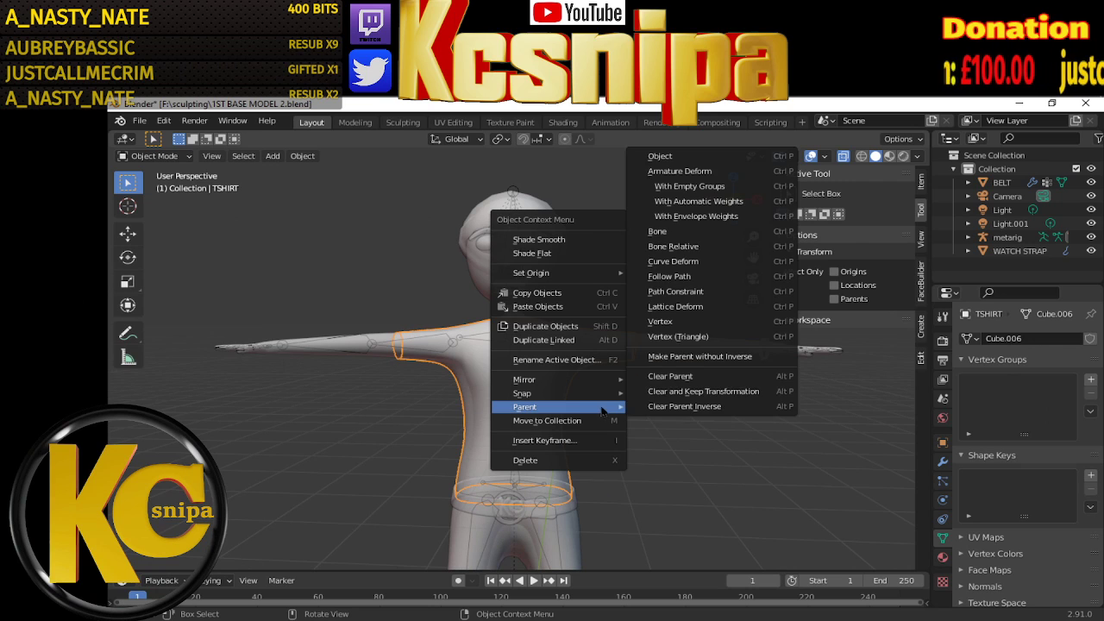
pyautogui.click(680, 380)
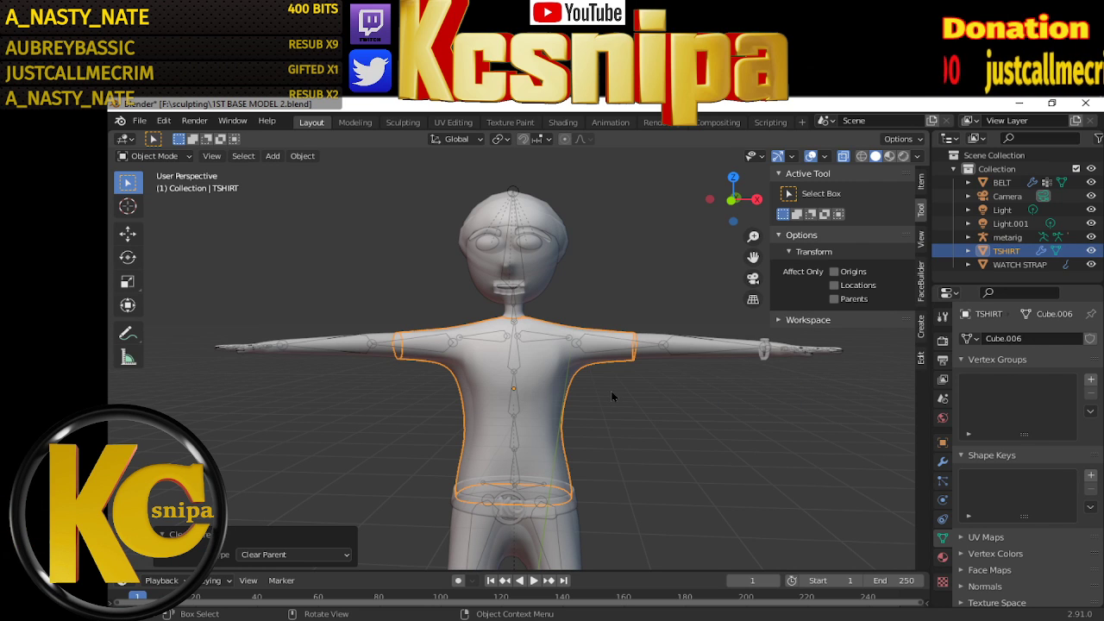
pyautogui.keyDown('shift'); pyautogui.click(515, 193); pyautogui.keyUp('shift')
pyautogui.rightClick(793, 403)
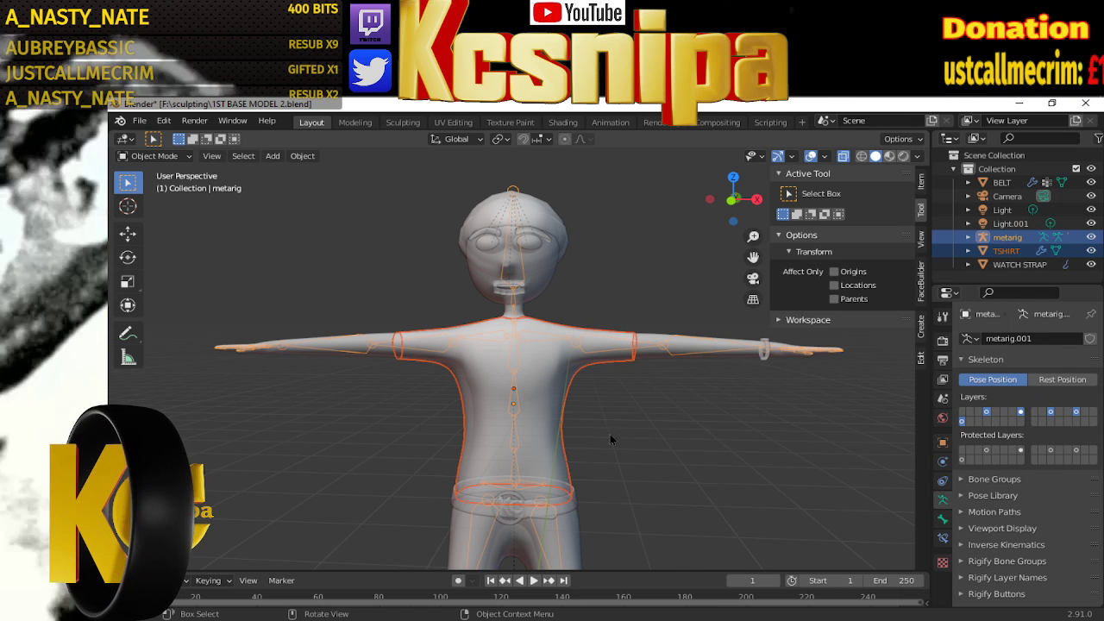
# Parent TSHIRT to the metarig via Armature Deform With Empty Groups, then select the body mesh
pyautogui.hotkey('ctrl', 'p')
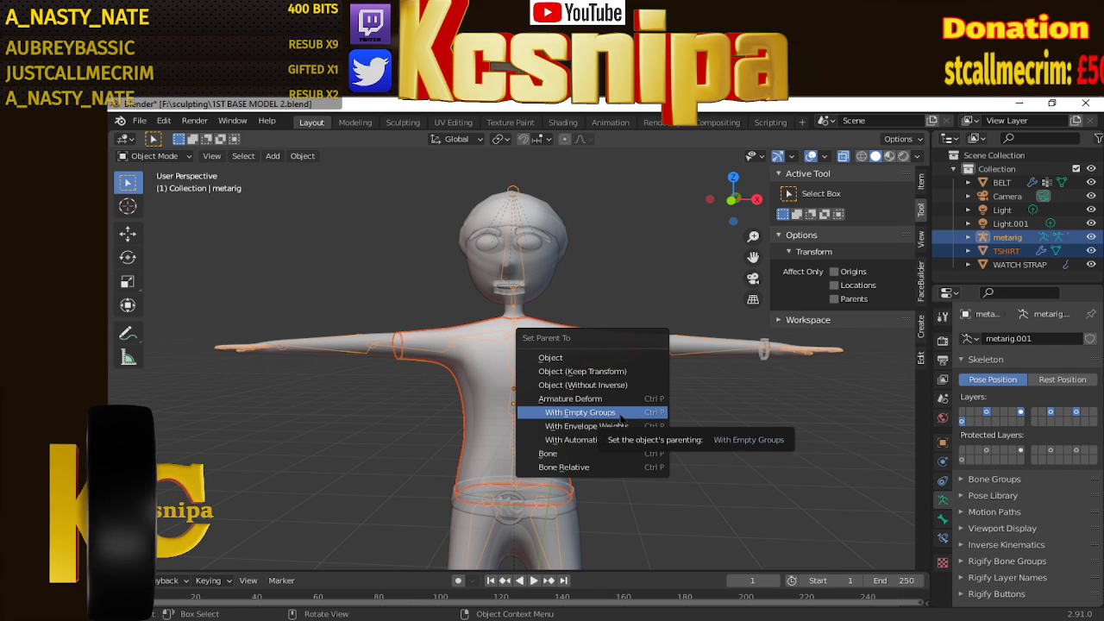
pyautogui.click(620, 415)
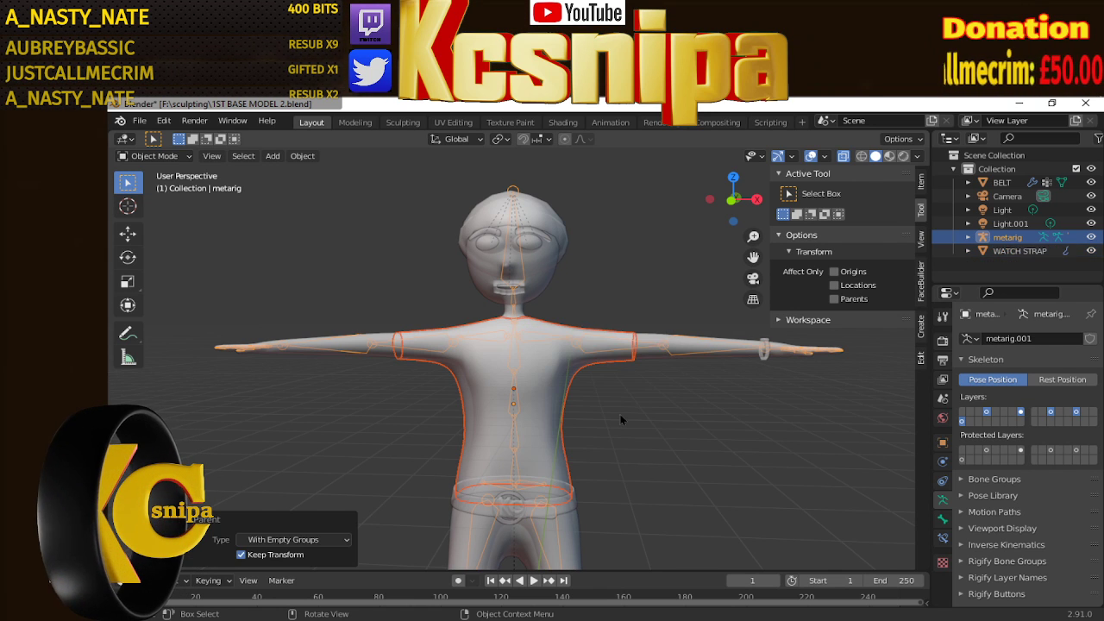
pyautogui.click(564, 379)
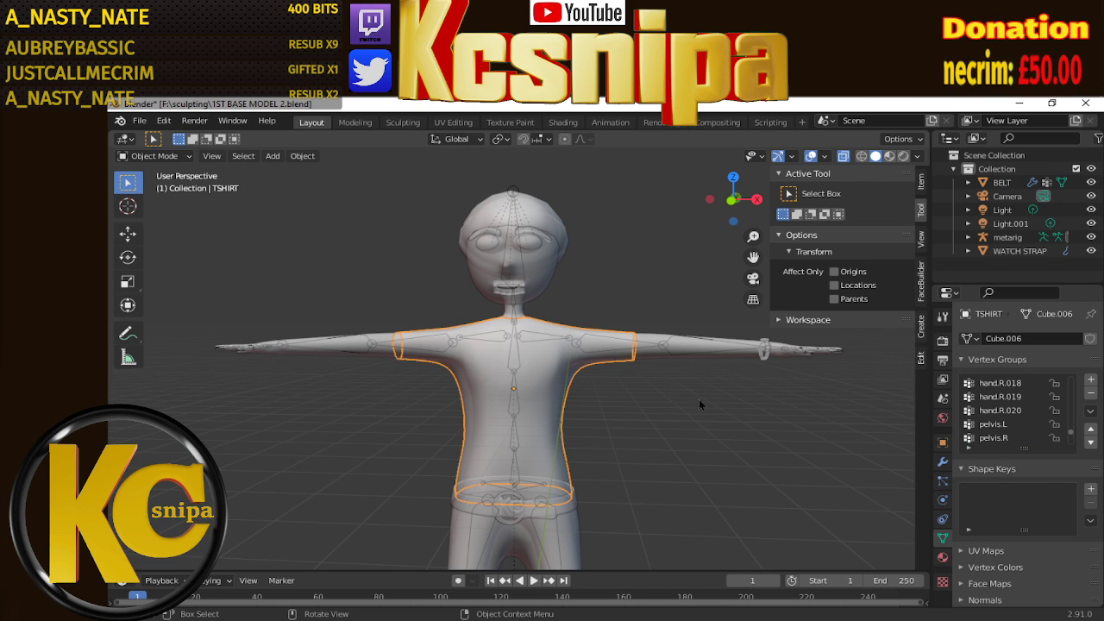
pyautogui.click(652, 354)
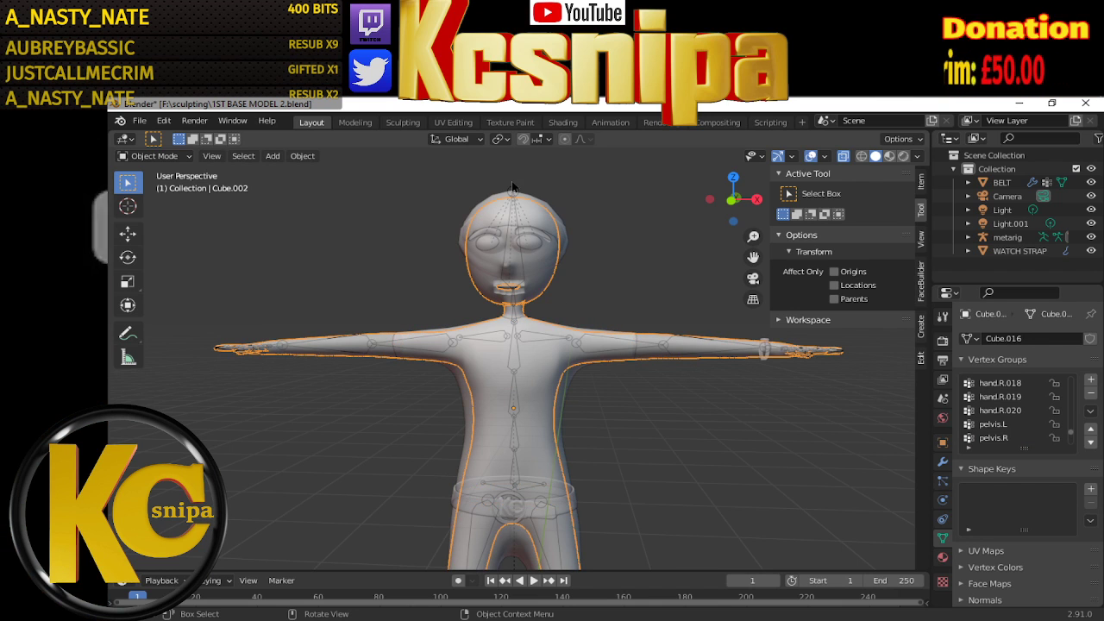
pyautogui.click(513, 186)
pyautogui.click(164, 156)
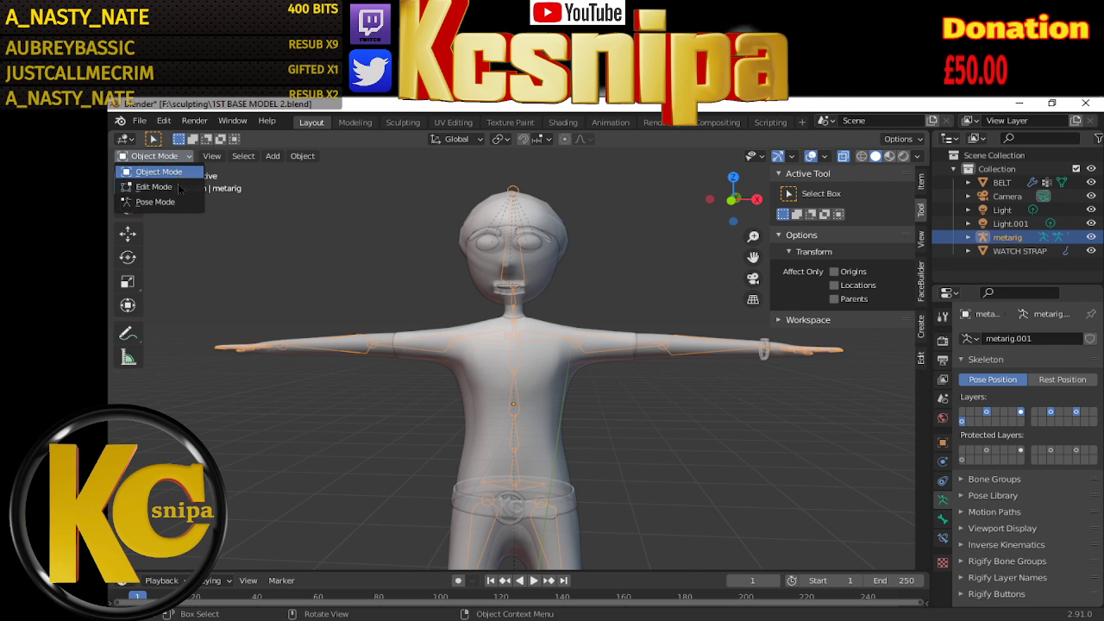
pyautogui.click(157, 201)
pyautogui.press('r')
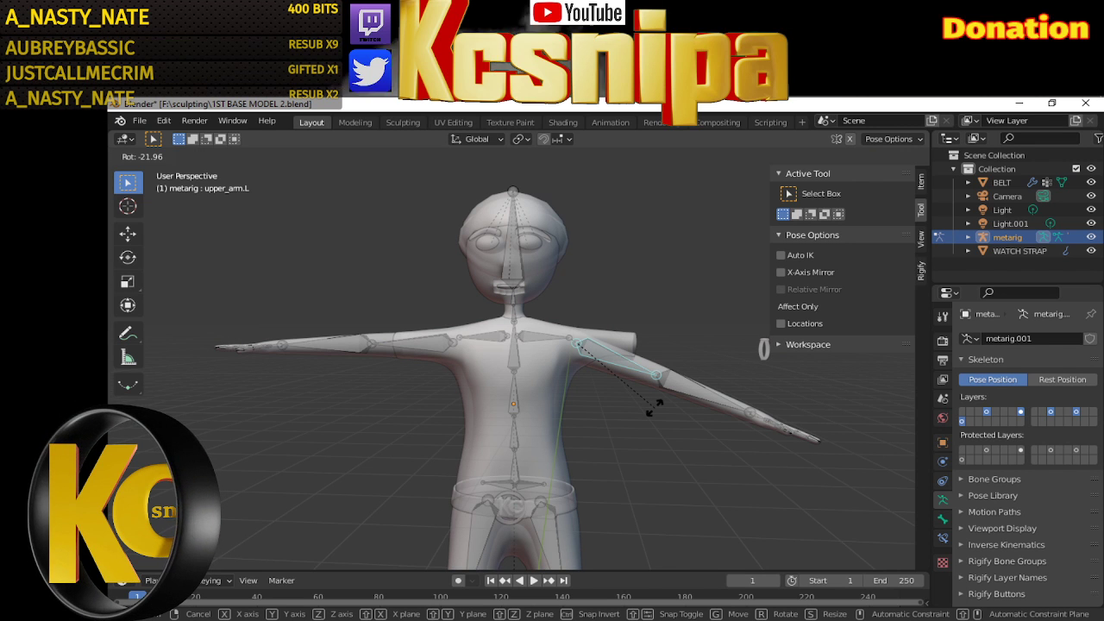
pyautogui.rightClick(655, 406)
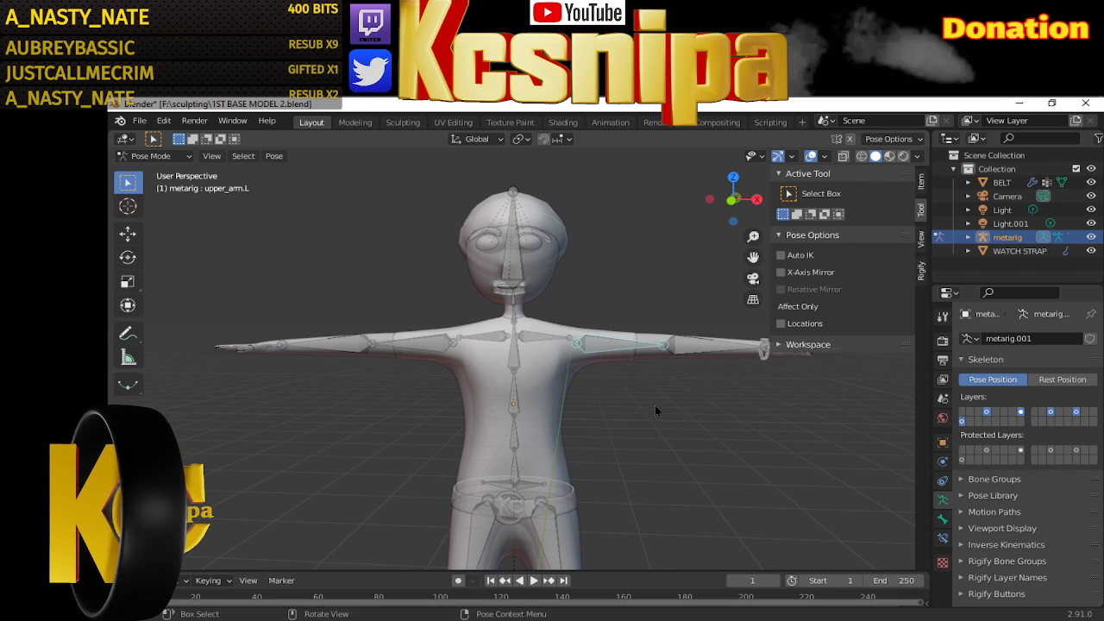
pyautogui.click(182, 156)
pyautogui.click(146, 169)
pyautogui.click(633, 355)
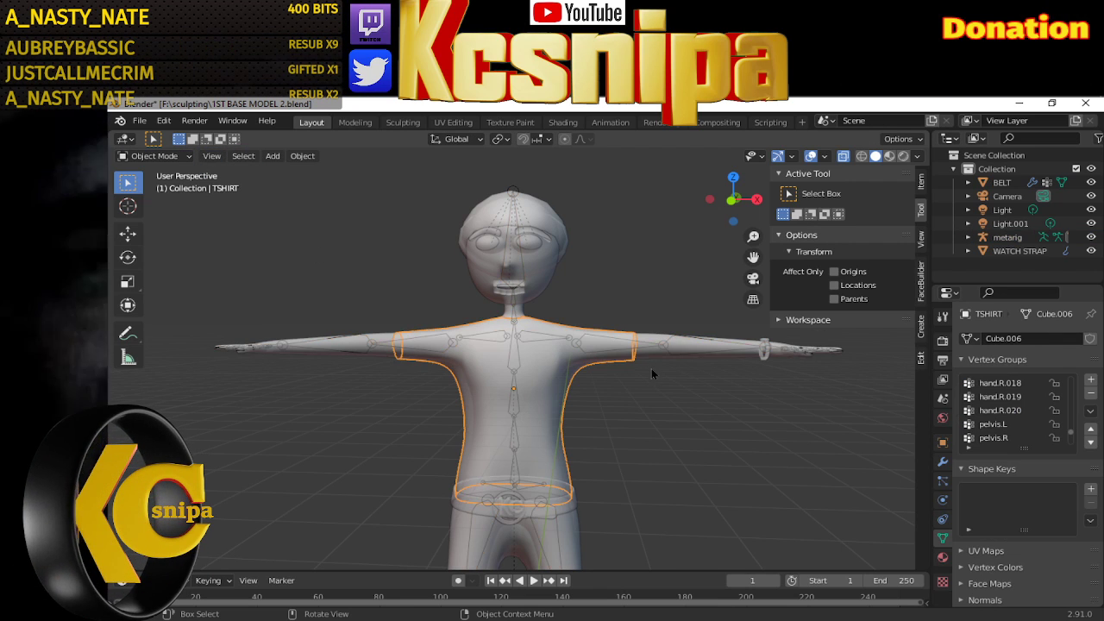
# Apply an Object-type parent to the body mesh, then deselect and select the metarig alone
pyautogui.rightClick(679, 397)
pyautogui.moveTo(638, 391)
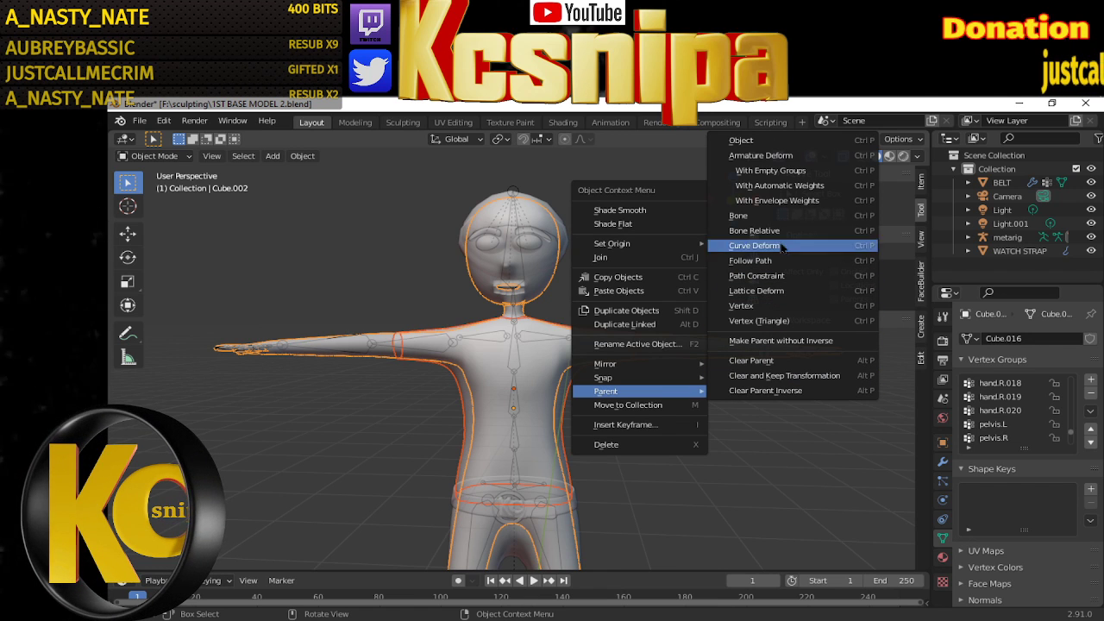
pyautogui.click(756, 142)
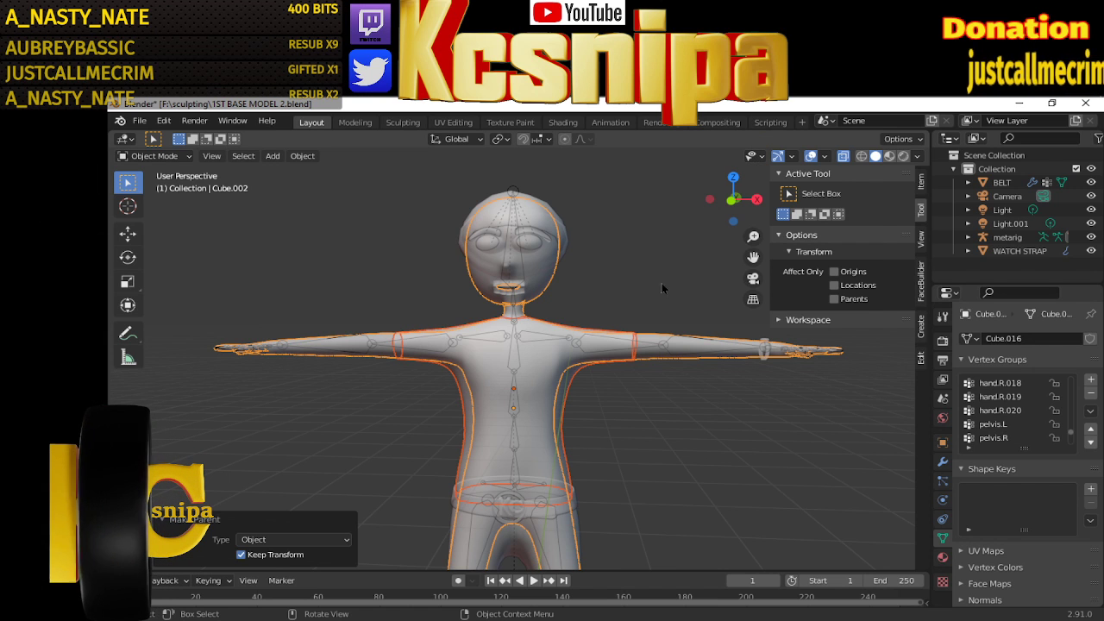
pyautogui.click(655, 401)
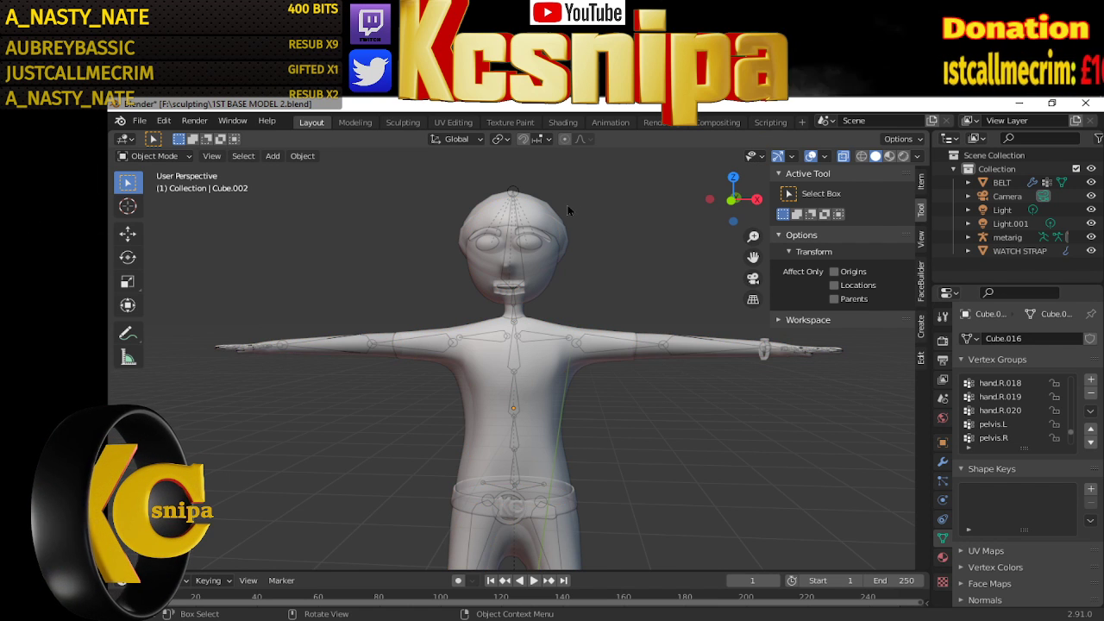
pyautogui.click(515, 191)
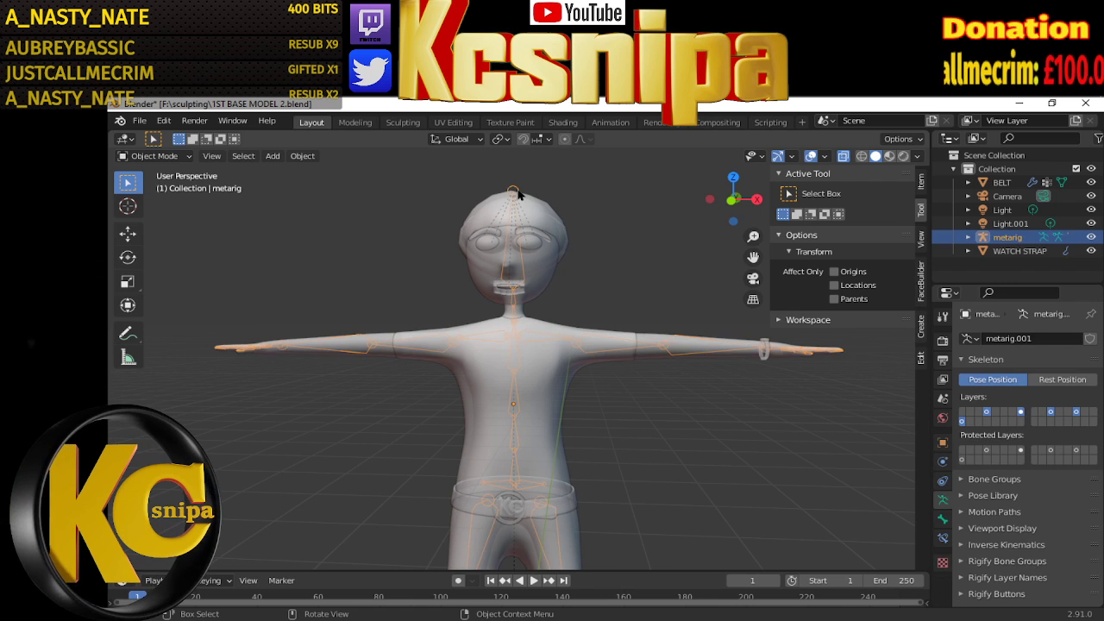